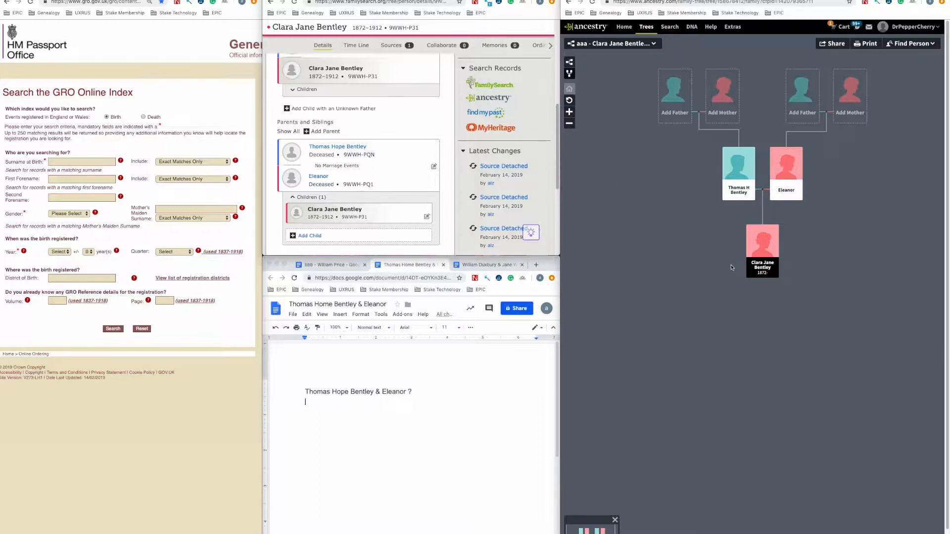
Step: Open the profile page of the couple's daughter born in 1872 in the Ancestry tree
{"action": "left_click", "coordinate": [764, 271]}
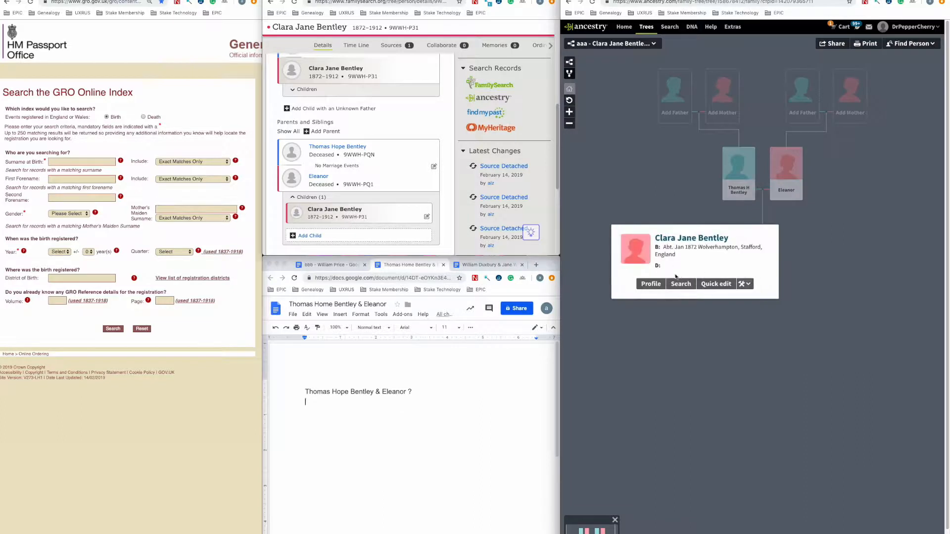
{"action": "left_click", "coordinate": [657, 284]}
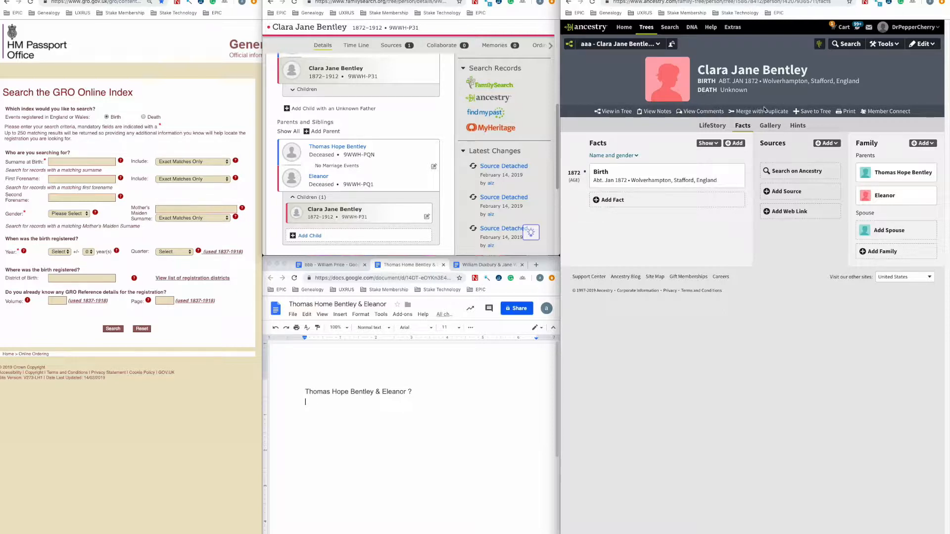
Step: Fill in the daughter's surname at birth, first forename and second forename in the GRO birth index search form
{"action": "left_click", "coordinate": [108, 160]}
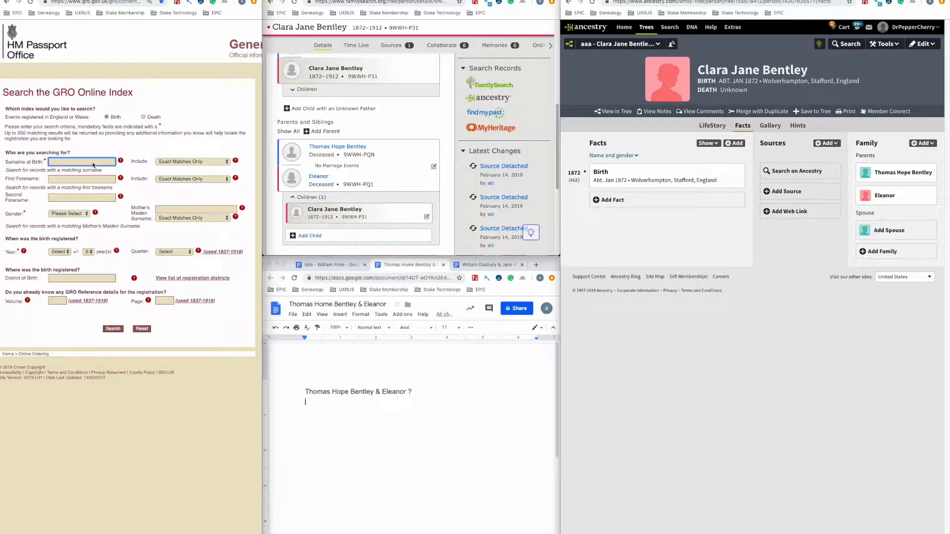
{"action": "type", "text": "bent"}
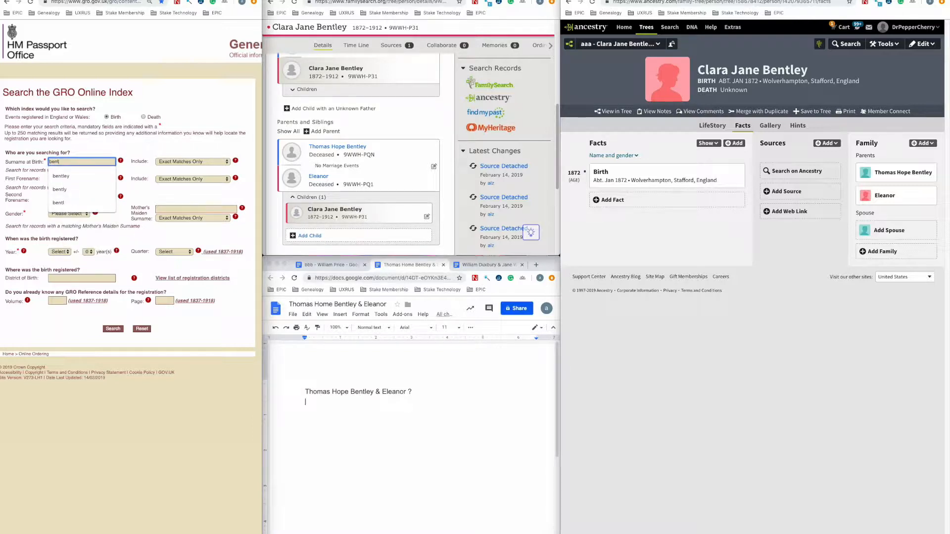
{"action": "key", "text": "Down"}
{"action": "key", "text": "Return"}
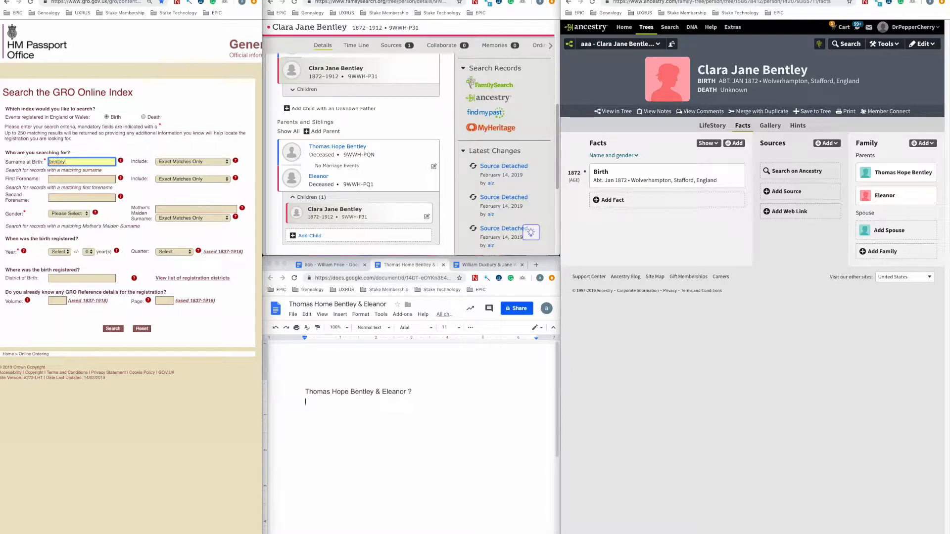
{"action": "key", "text": "Tab"}
{"action": "key", "text": "Tab"}
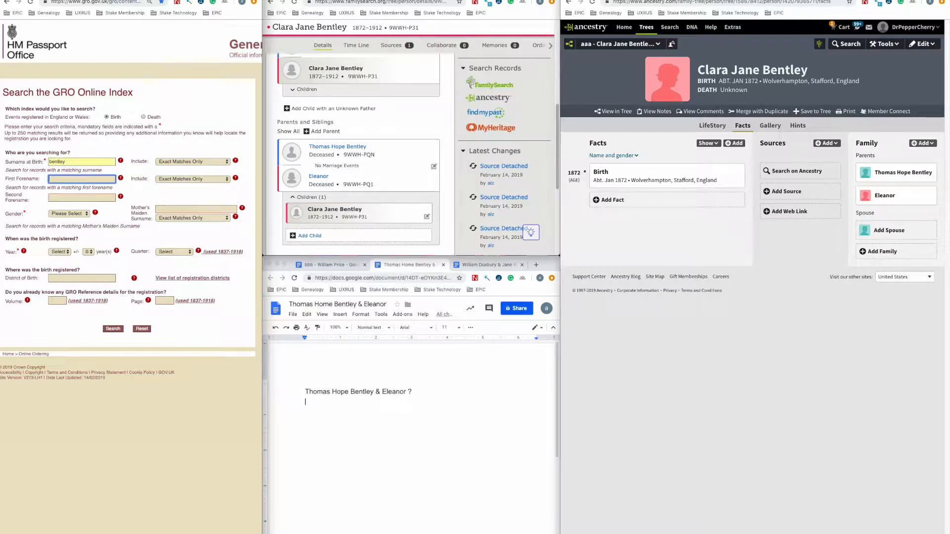
{"action": "type", "text": "cla"}
{"action": "key", "text": "Down"}
{"action": "key", "text": "Return"}
{"action": "key", "text": "Tab"}
{"action": "key", "text": "Tab"}
{"action": "type", "text": "ja"}
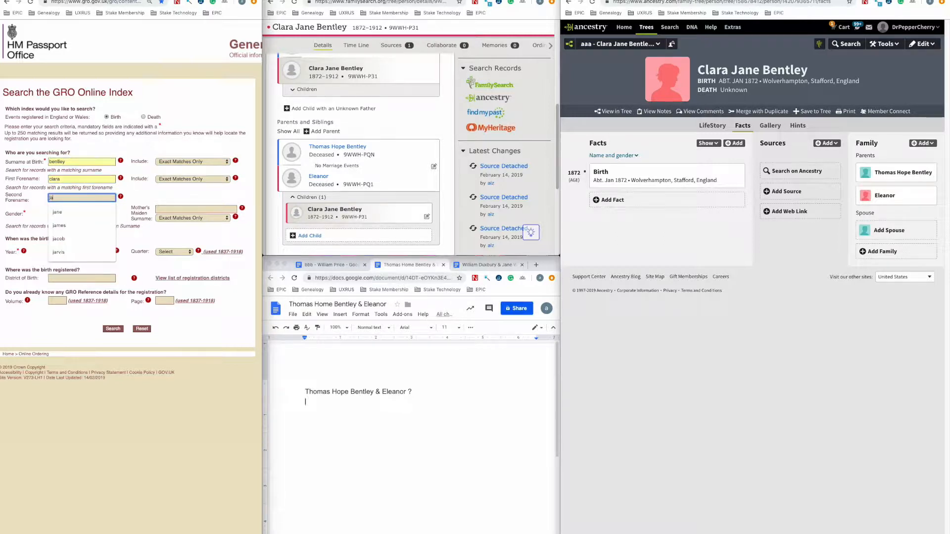
{"action": "key", "text": "Down"}
{"action": "key", "text": "Return"}
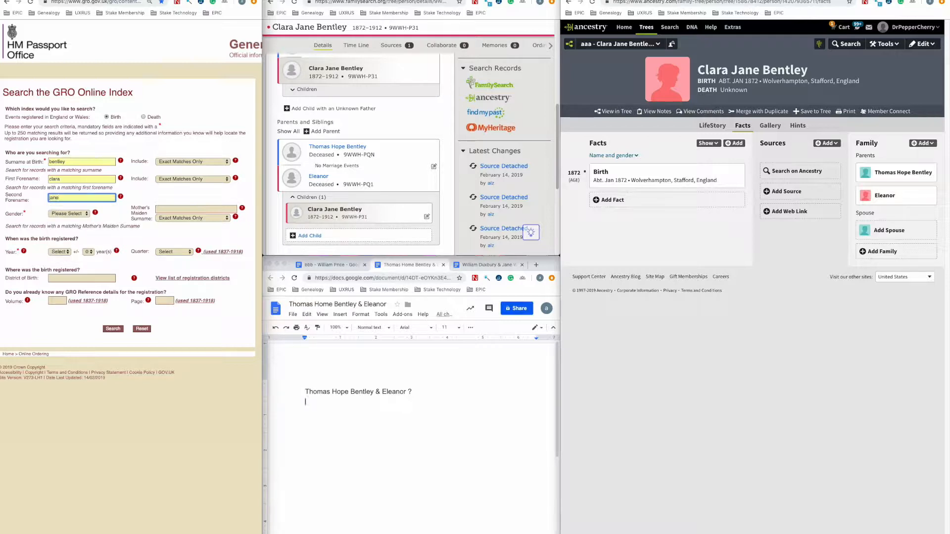
Step: Set the gender to Female and the birth year to 1872 plus or minus 1 year, then run the GRO search
{"action": "left_click", "coordinate": [69, 214]}
{"action": "left_click", "coordinate": [61, 228]}
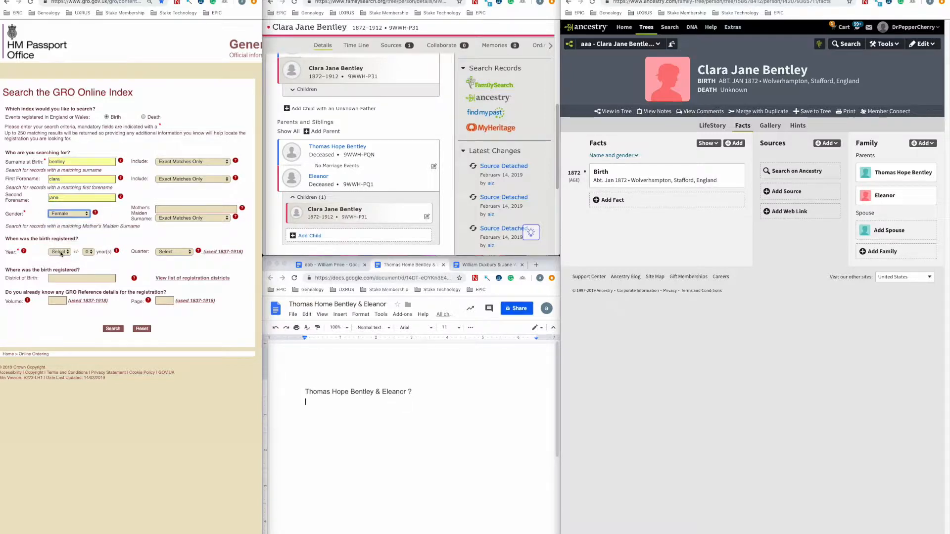
{"action": "left_click", "coordinate": [60, 251]}
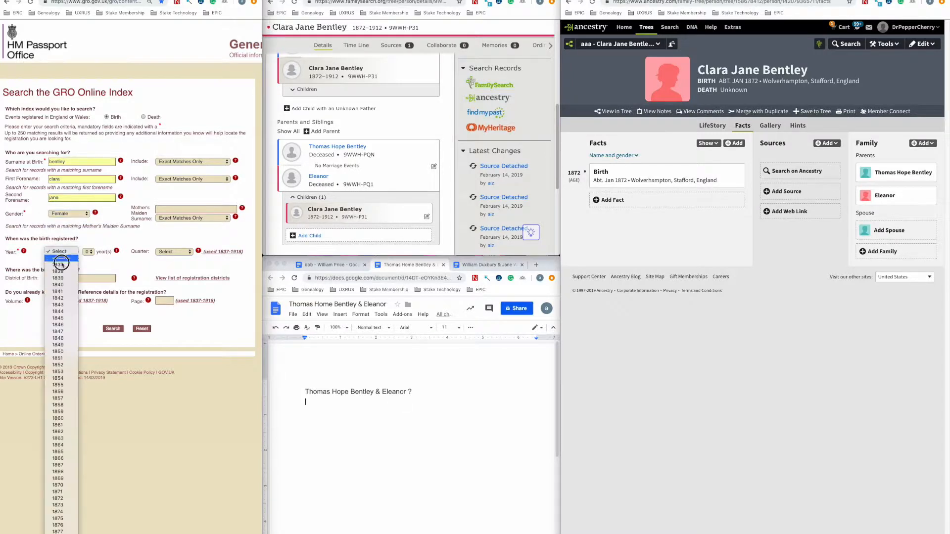
{"action": "left_click", "coordinate": [57, 498]}
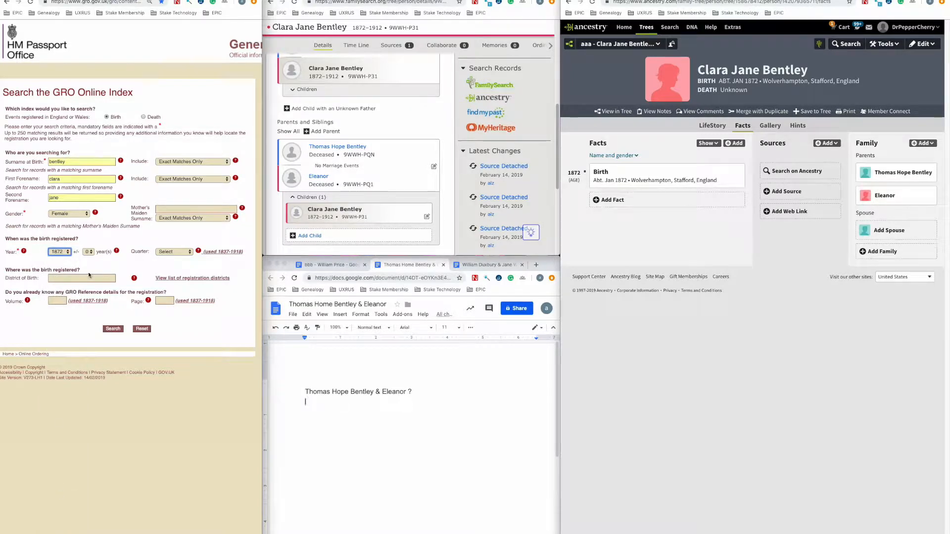
{"action": "left_click", "coordinate": [88, 252]}
{"action": "key", "text": "Return"}
{"action": "left_click", "coordinate": [107, 330]}
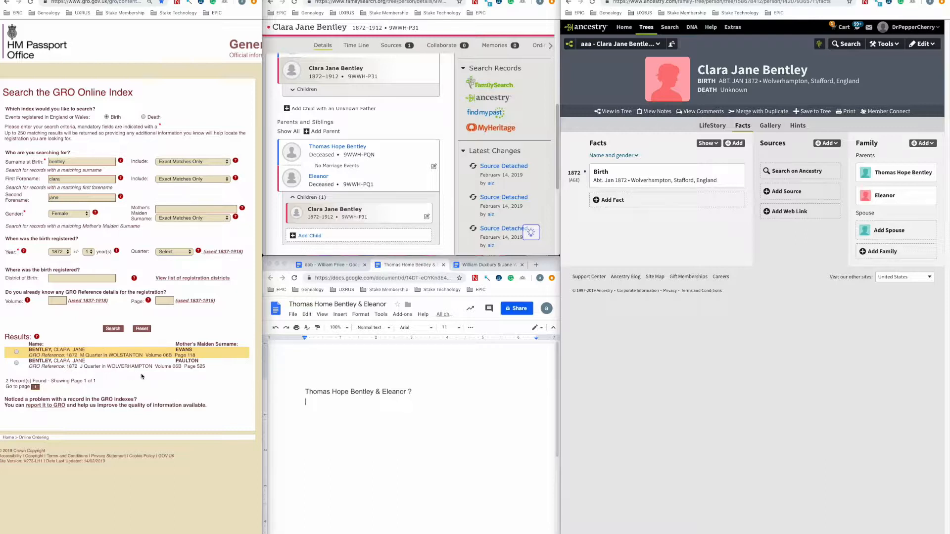
Step: Copy the 1872 J Quarter Wolverhampton birth result and paste it without formatting below the parents' names in the Google Docs document
{"action": "left_click", "coordinate": [75, 278]}
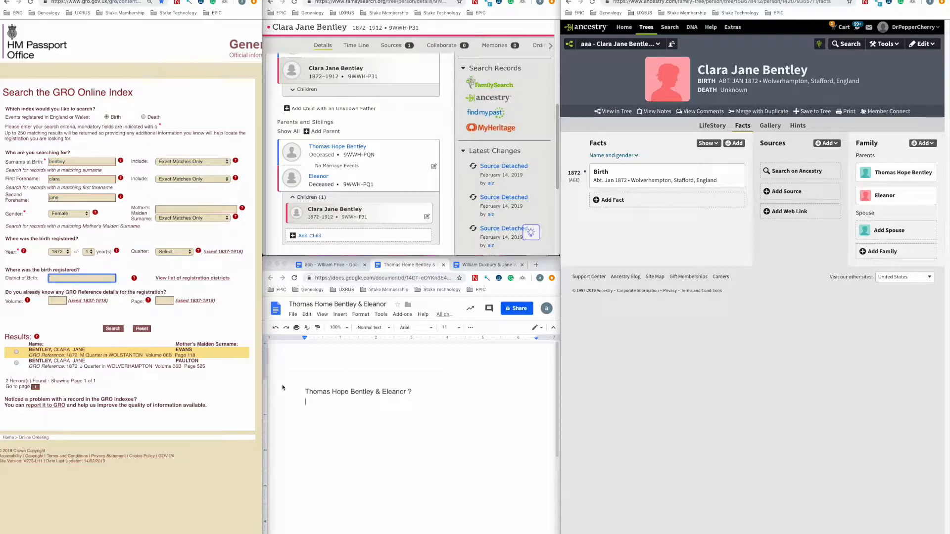
{"action": "left_click_drag", "start_coordinate": [28, 361], "coordinate": [205, 370]}
{"action": "key", "text": "super+c"}
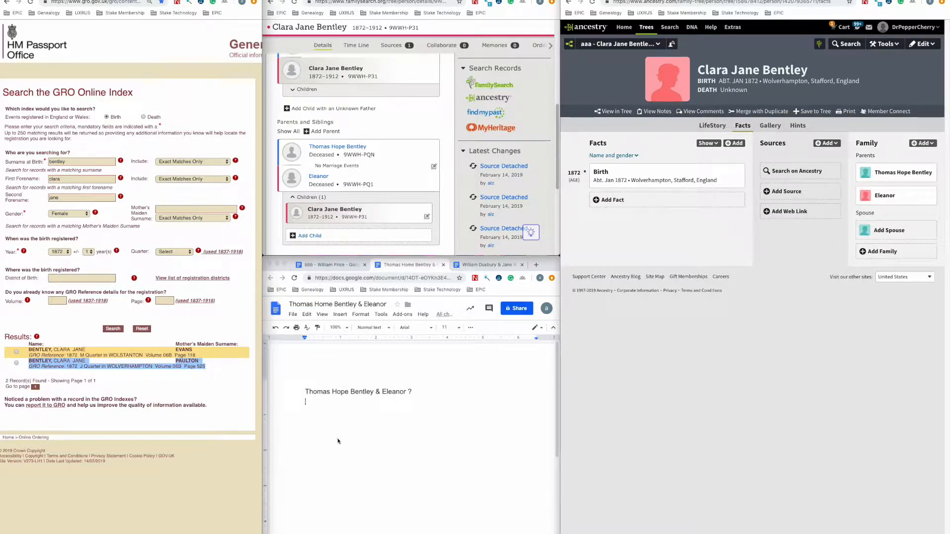
{"action": "left_click", "coordinate": [324, 414]}
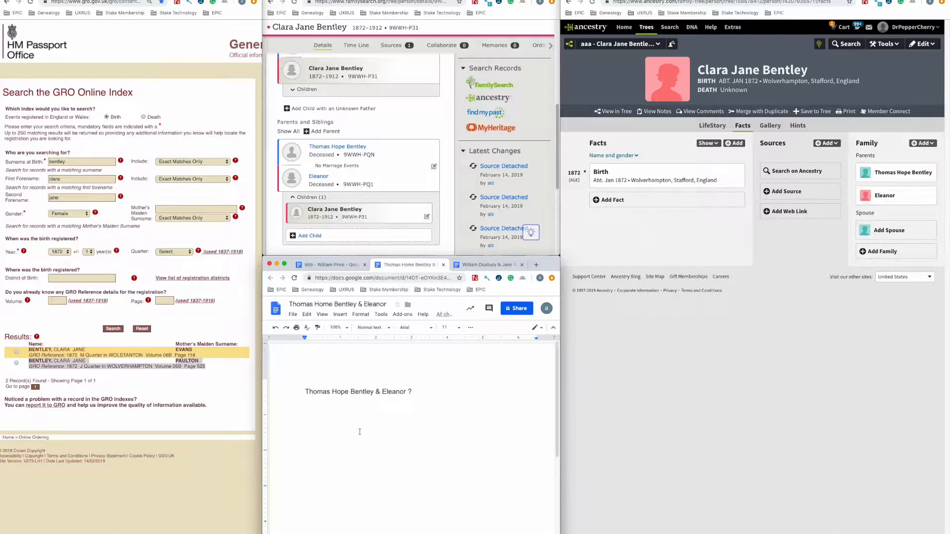
{"action": "right_click", "coordinate": [316, 415]}
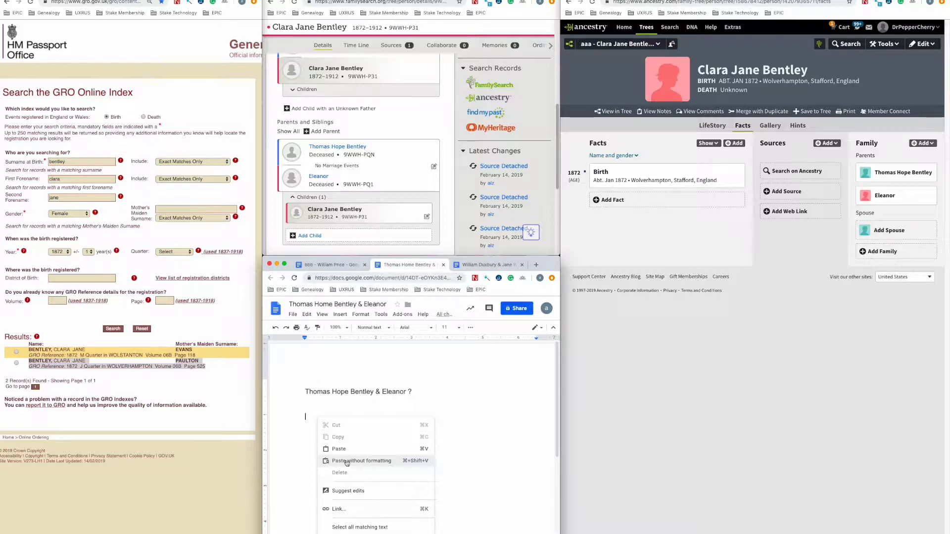
{"action": "left_click", "coordinate": [346, 461]}
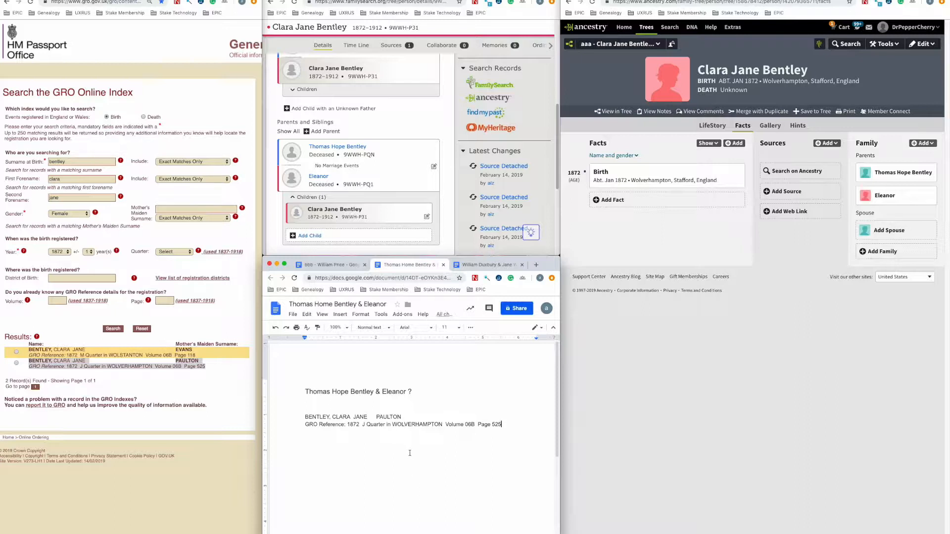
Step: Switch to Ancestry, check the daughter's hints and search the record collections for her
{"action": "left_click", "coordinate": [597, 409]}
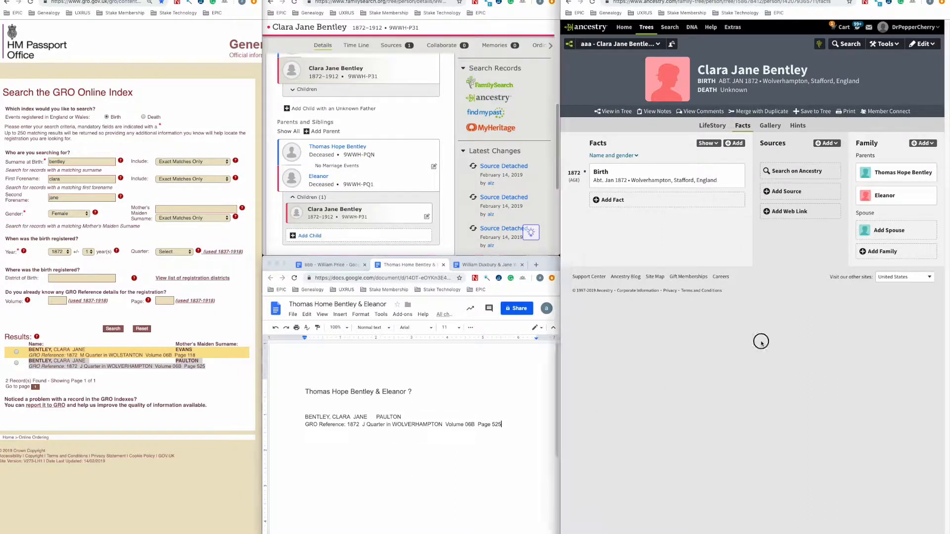
{"action": "left_click", "coordinate": [797, 126]}
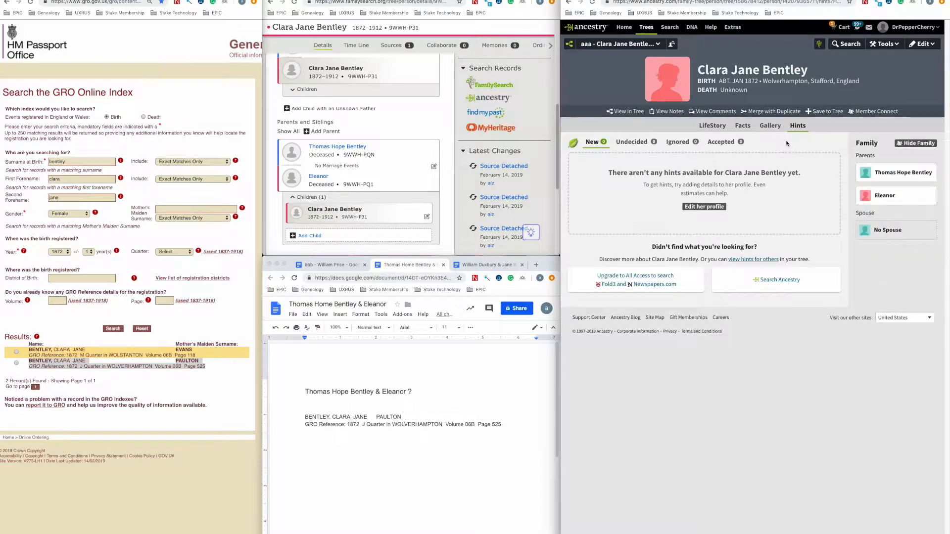
{"action": "left_click", "coordinate": [844, 44]}
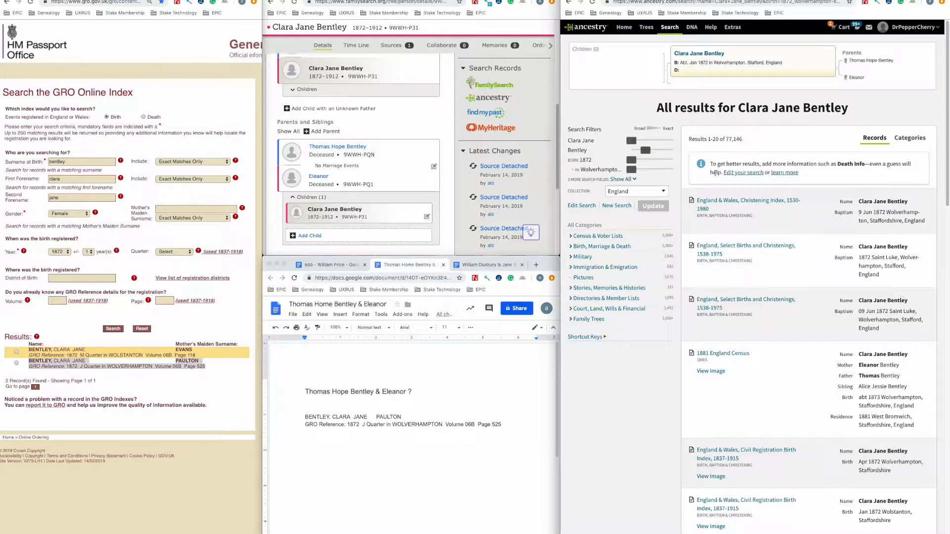
Step: Open the England & Wales, Christening Index, 1530-1980 record and attach it to the daughter in the audit tree
{"action": "left_click", "coordinate": [724, 204]}
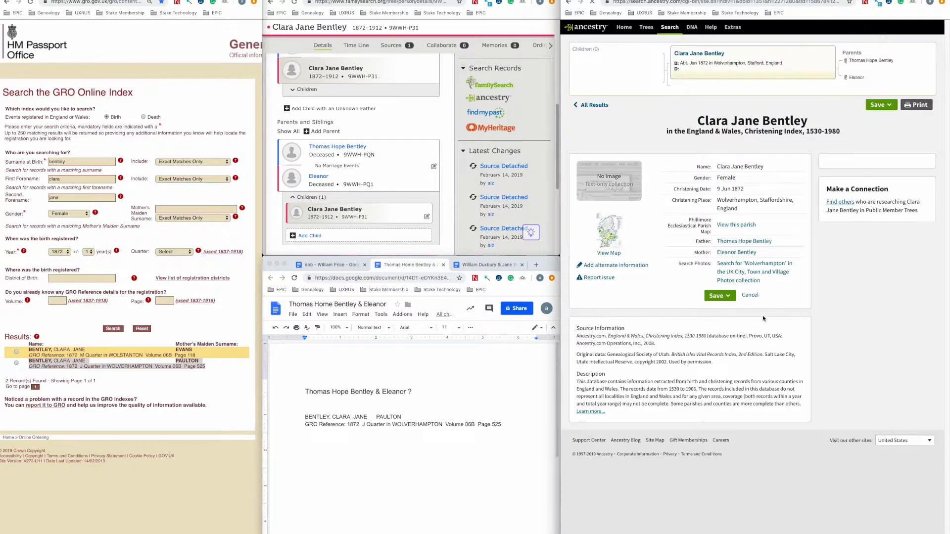
{"action": "left_click", "coordinate": [723, 297]}
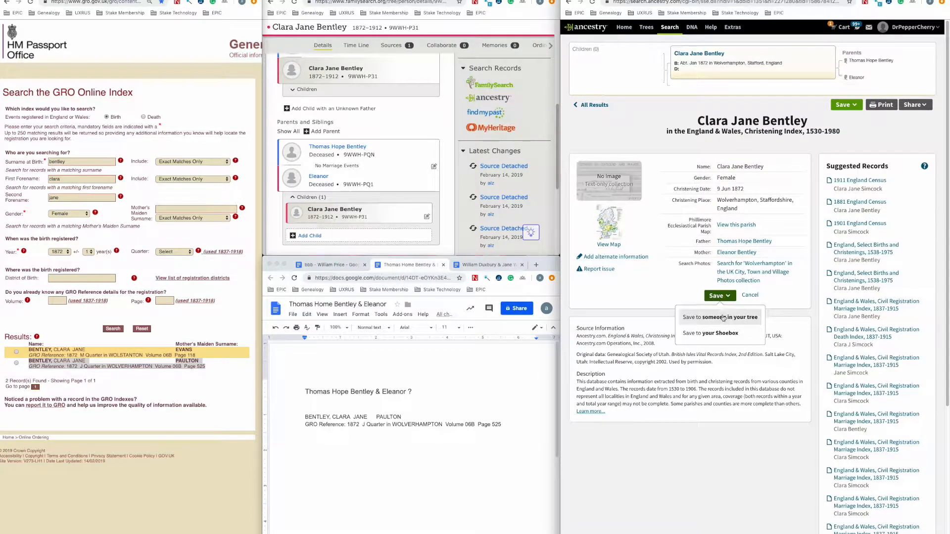
{"action": "left_click", "coordinate": [723, 317]}
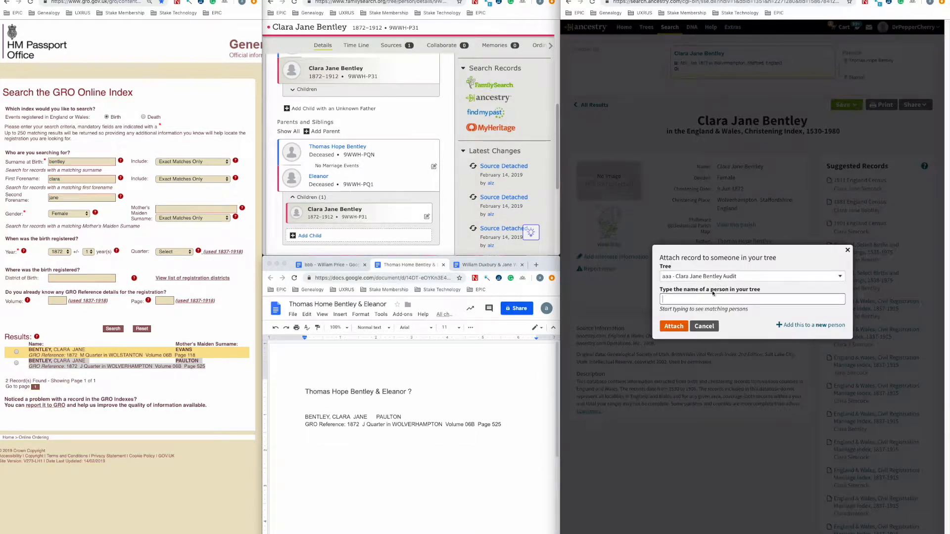
{"action": "type", "text": "clara"}
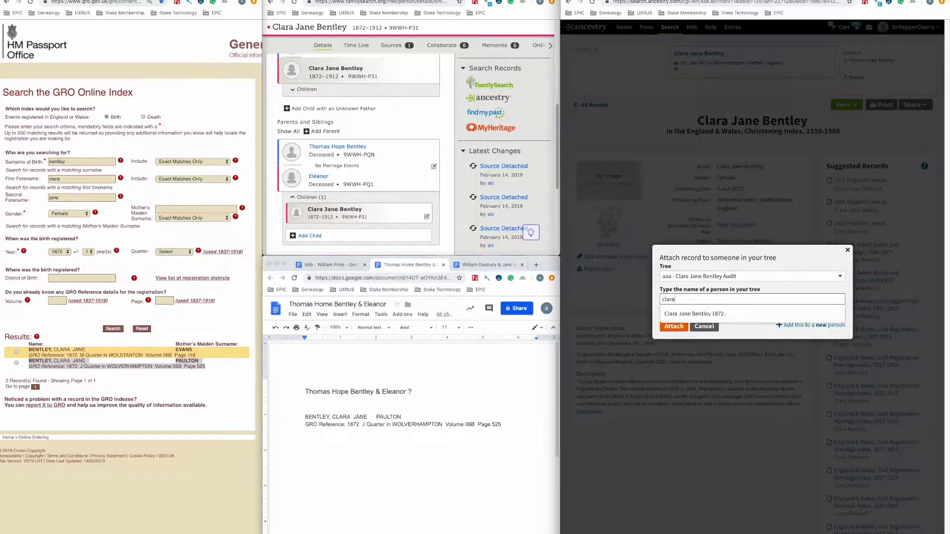
{"action": "left_click", "coordinate": [707, 315]}
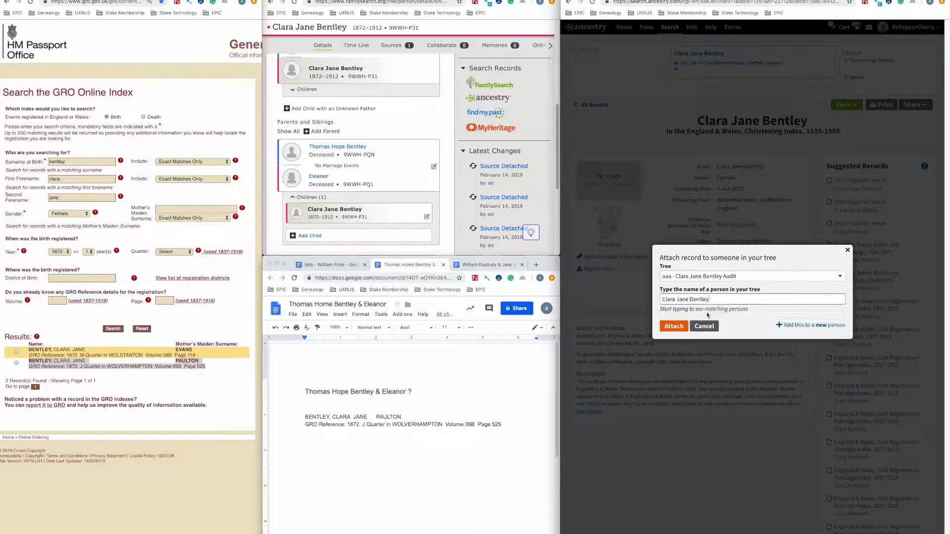
{"action": "left_click", "coordinate": [672, 328]}
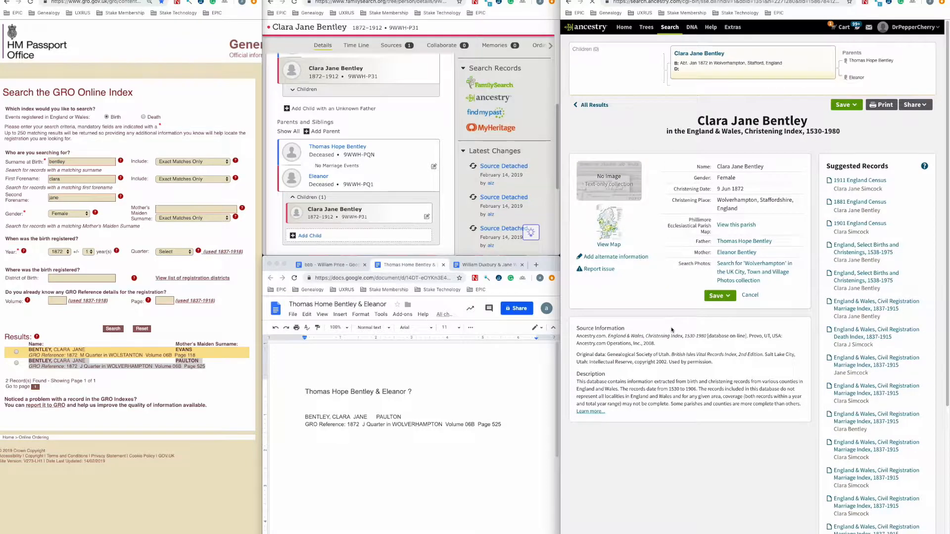
Step: Include both the father and the mother from the christening record and save the new information to the tree
{"action": "left_click", "coordinate": [586, 286]}
{"action": "left_click", "coordinate": [586, 370]}
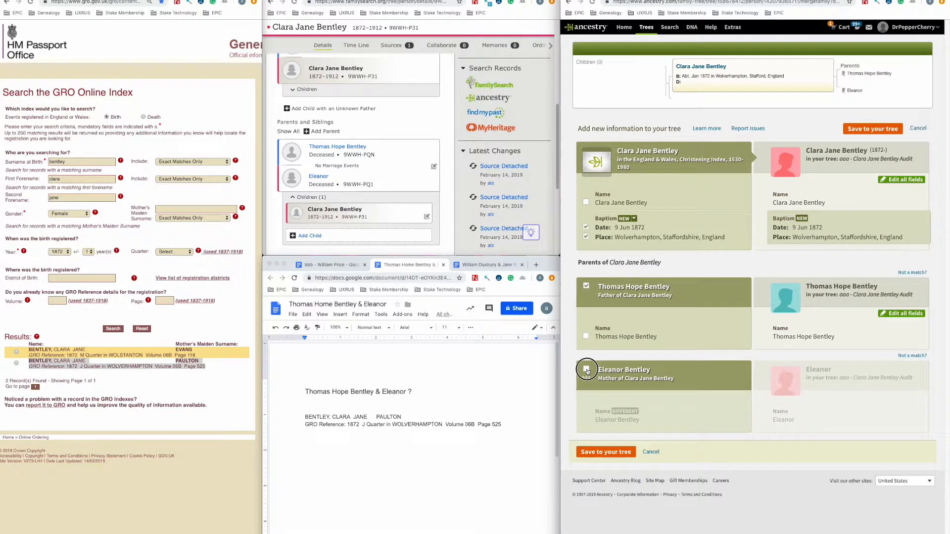
{"action": "left_click", "coordinate": [613, 454]}
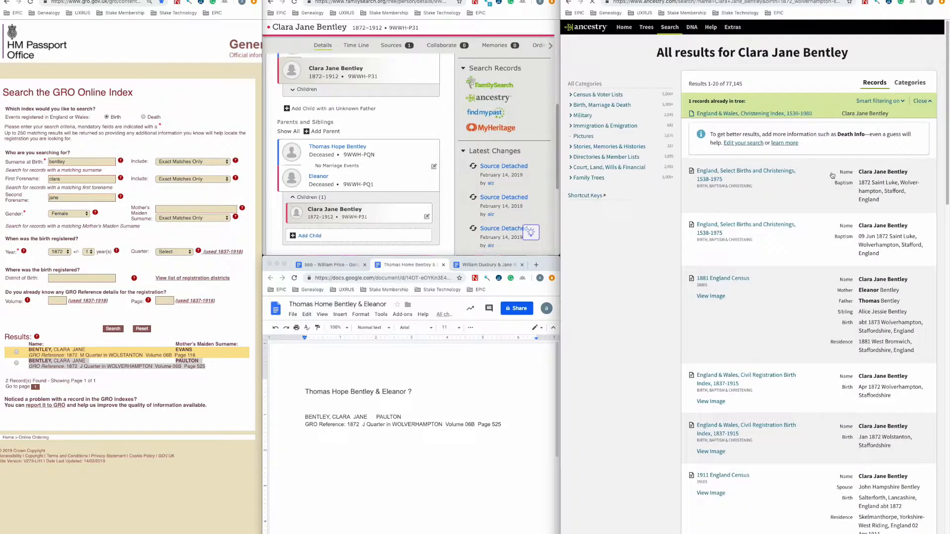
Step: Open the England, Select Births and Christenings, 1538-1975 record with the 1872 Saint Luke baptism and attach it to the daughter
{"action": "mouse_move", "coordinate": [772, 227]}
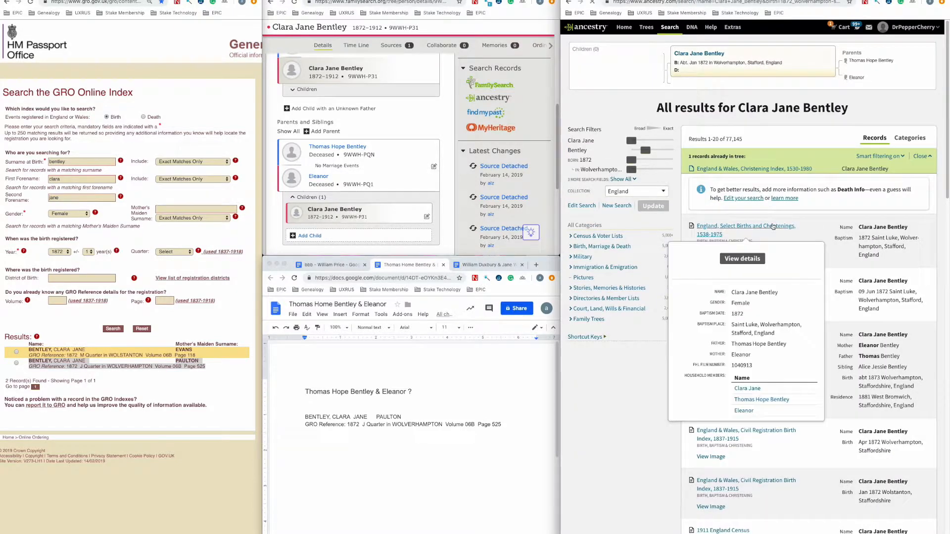
{"action": "left_click", "coordinate": [742, 258]}
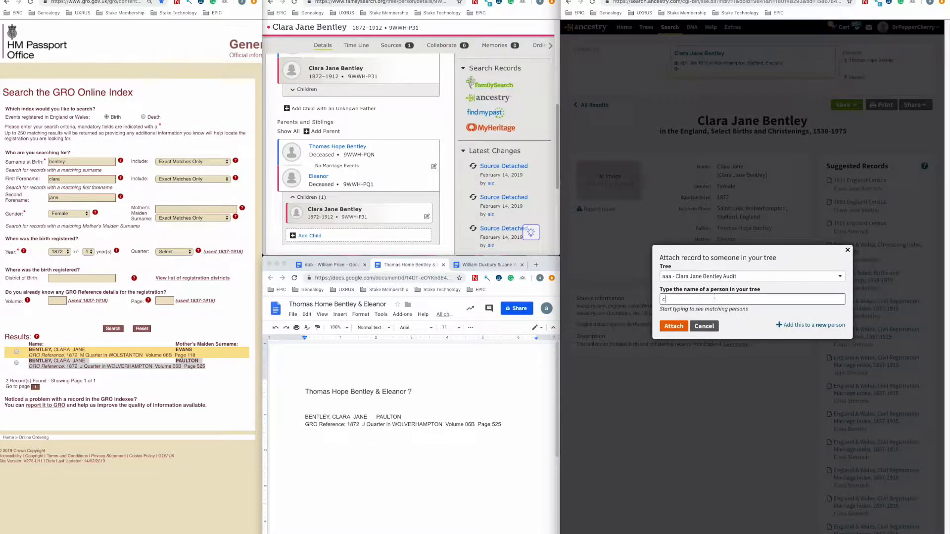
{"action": "type", "text": "ara"}
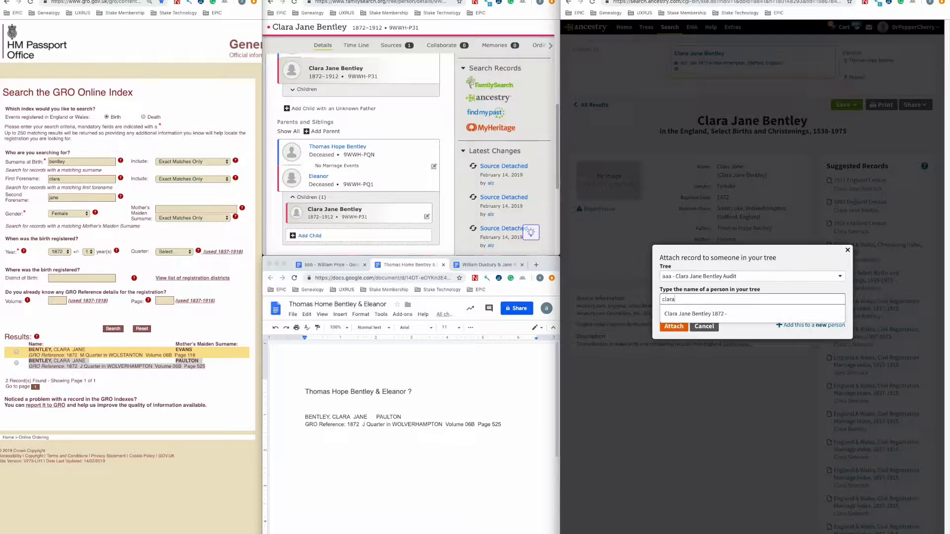
{"action": "left_click", "coordinate": [715, 312]}
{"action": "left_click", "coordinate": [674, 326]}
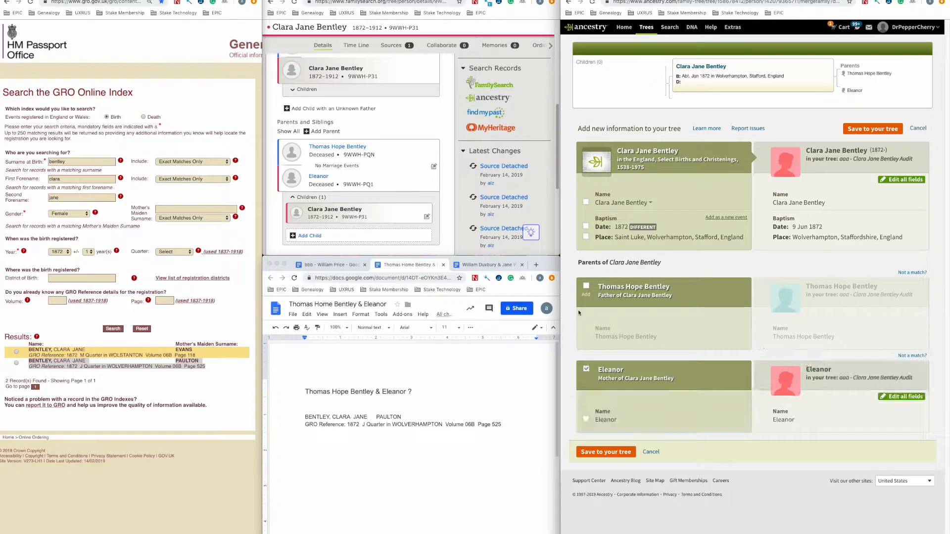
Step: Include the father and the baptism place Saint Luke, Wolverhampton, Stafford, England from the record, and save to the tree
{"action": "left_click", "coordinate": [586, 286]}
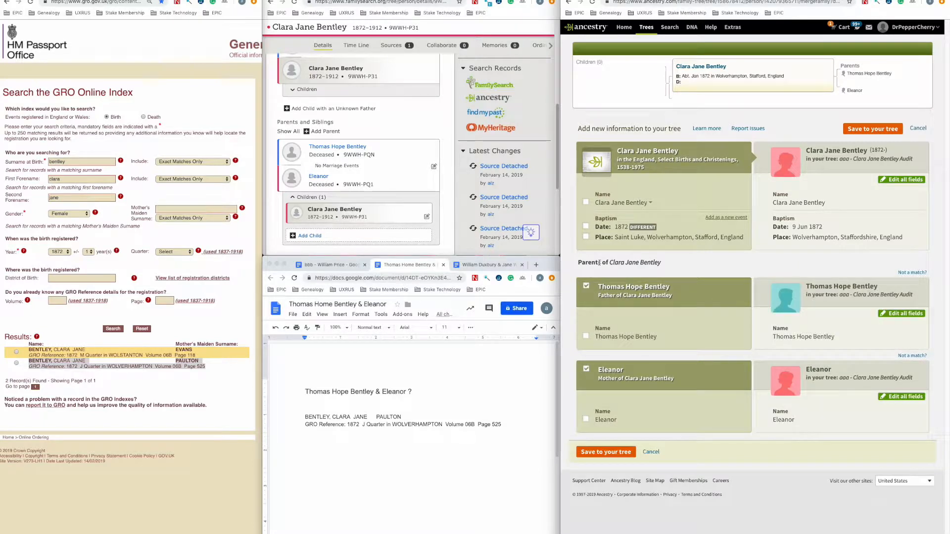
{"action": "left_click", "coordinate": [586, 237]}
{"action": "left_click", "coordinate": [604, 461]}
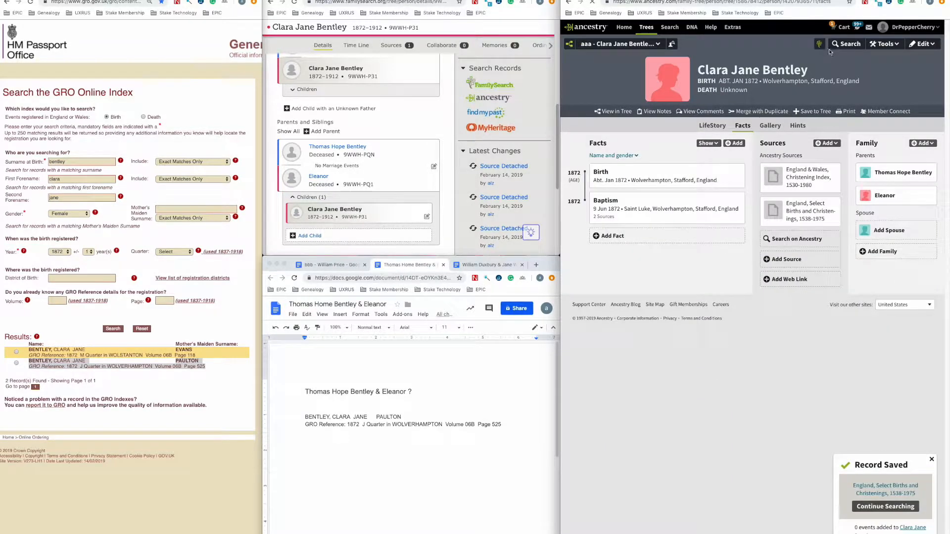
Step: Search records for the daughter, open the remaining England, Select Births and Christenings, 1538-1975 record, and attach it to her in the audit tree
{"action": "left_click", "coordinate": [841, 45]}
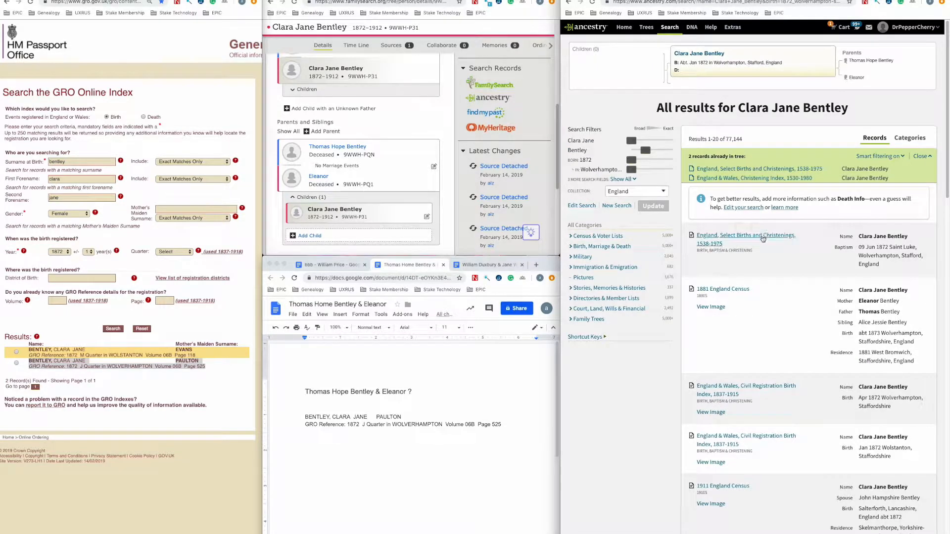
{"action": "left_click", "coordinate": [762, 238]}
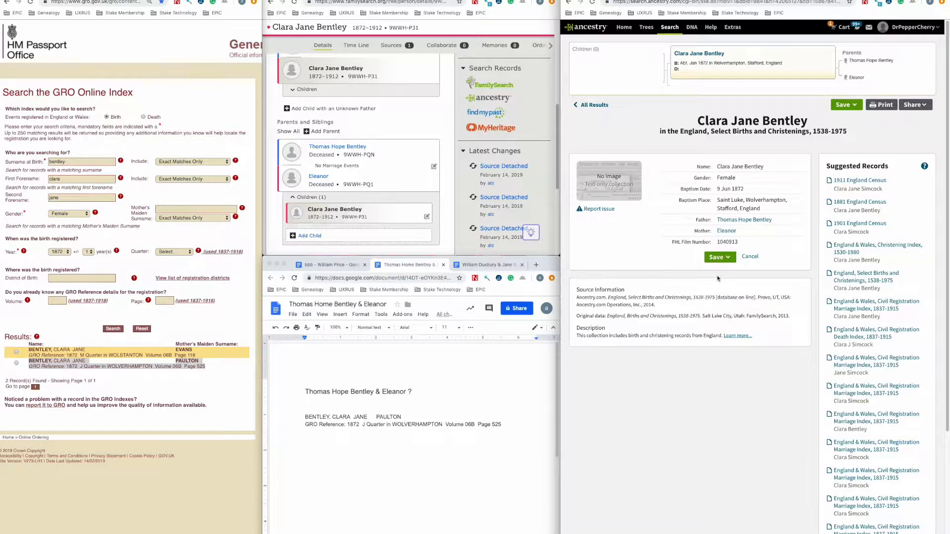
{"action": "left_click", "coordinate": [718, 256]}
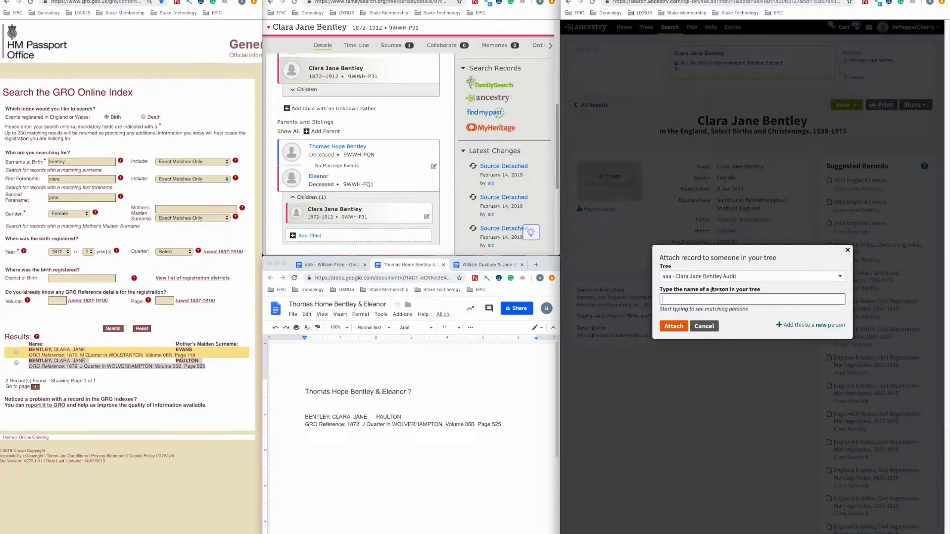
{"action": "type", "text": "clara"}
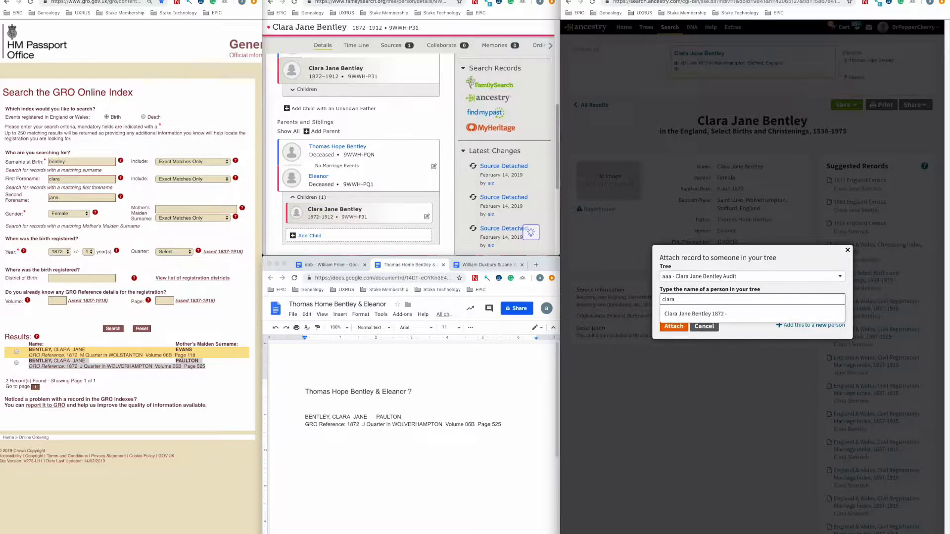
{"action": "left_click", "coordinate": [695, 314]}
{"action": "left_click", "coordinate": [683, 327]}
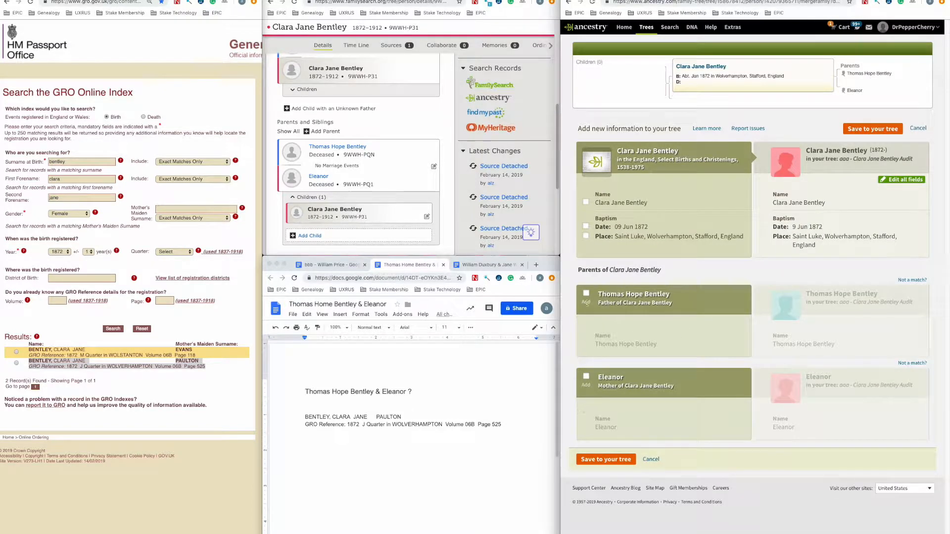
Step: Include both parents from this christening record and save the information to the tree
{"action": "left_click", "coordinate": [586, 295]}
{"action": "left_click", "coordinate": [587, 378]}
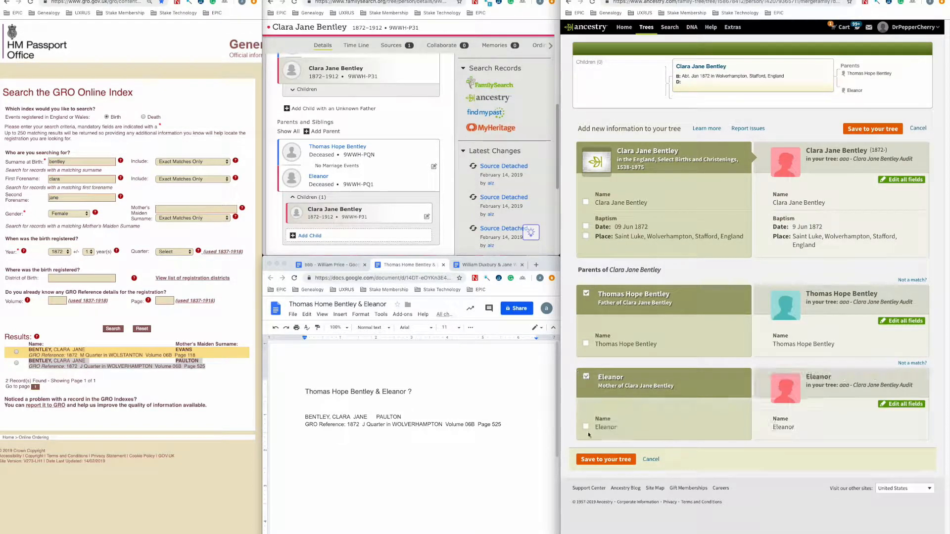
{"action": "left_click", "coordinate": [592, 459]}
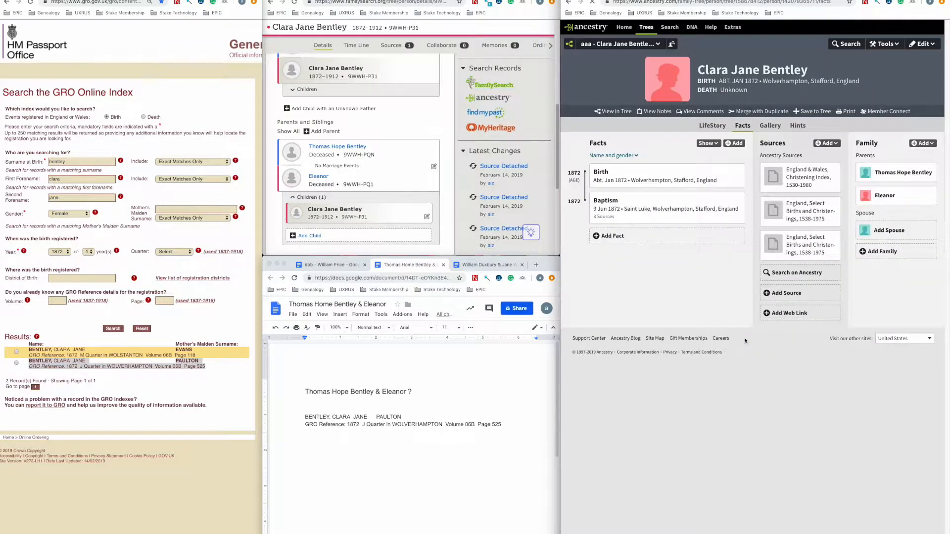
Step: Narrow the daughter's record search to England & Wales, Civil Registration Birth Index, 1837-1915, and open her 1872 Apr-May-Jun Wolverhampton record
{"action": "left_click", "coordinate": [843, 48]}
{"action": "mouse_move", "coordinate": [811, 249]}
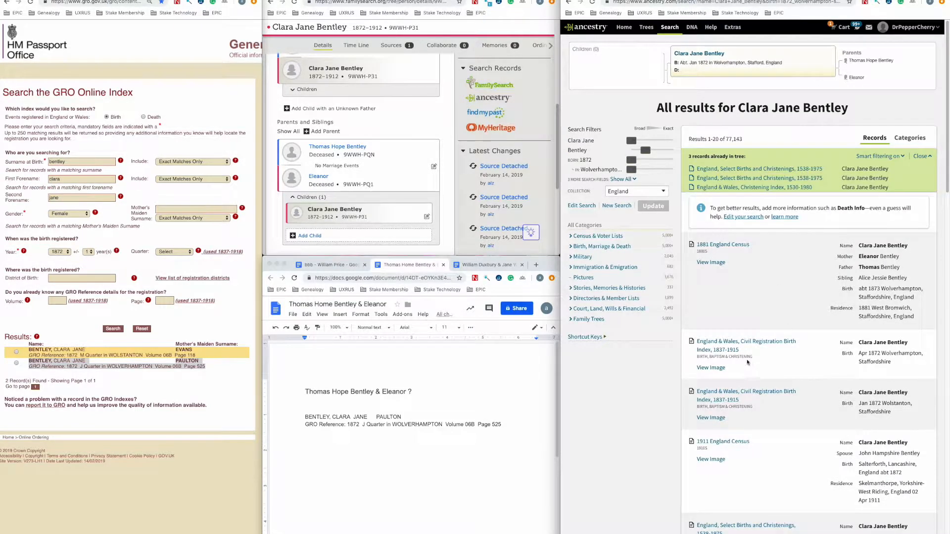
{"action": "mouse_move", "coordinate": [768, 345]}
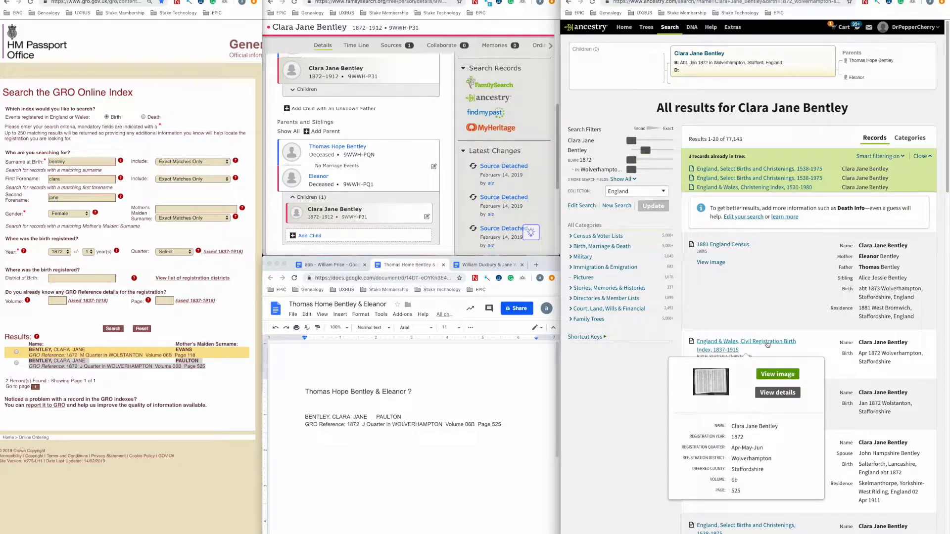
{"action": "left_click", "coordinate": [625, 247]}
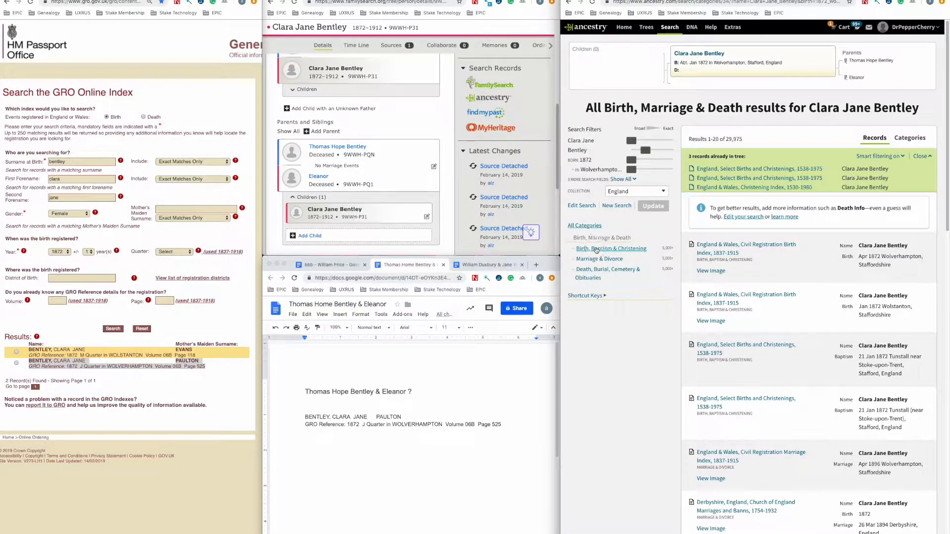
{"action": "left_click", "coordinate": [596, 249]}
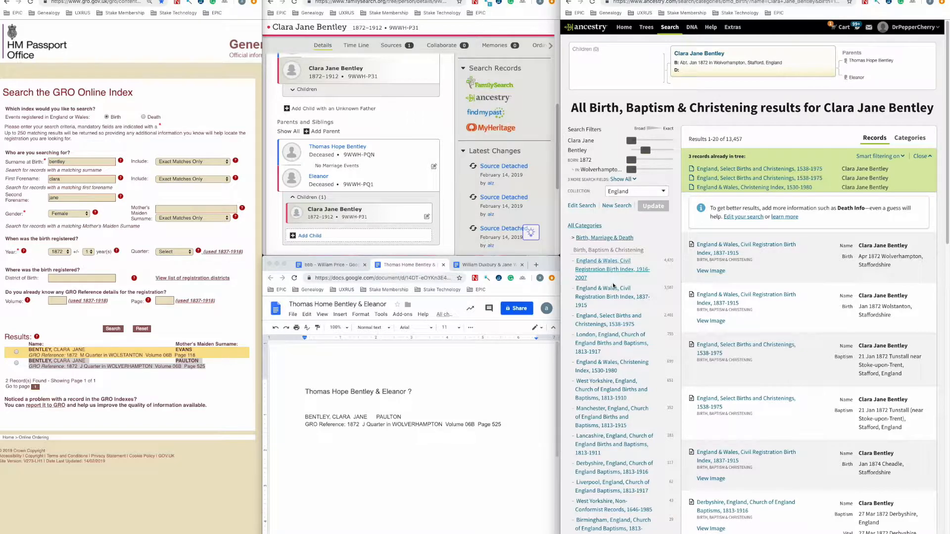
{"action": "left_click", "coordinate": [610, 296]}
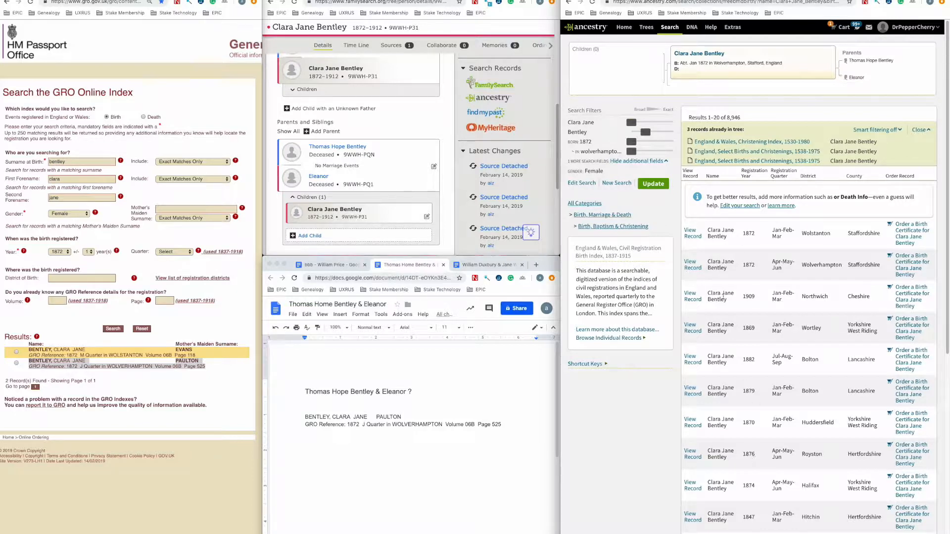
{"action": "mouse_move", "coordinate": [690, 241]}
{"action": "left_click", "coordinate": [687, 267]}
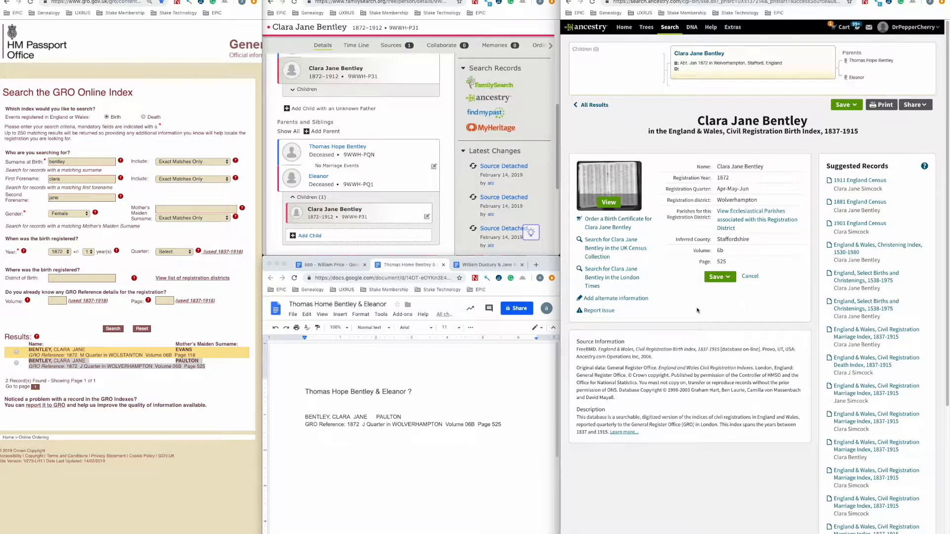
Step: Attach the civil registration birth record to the daughter in the audit tree
{"action": "type", "text": "ca"}
{"action": "type", "text": "ara"}
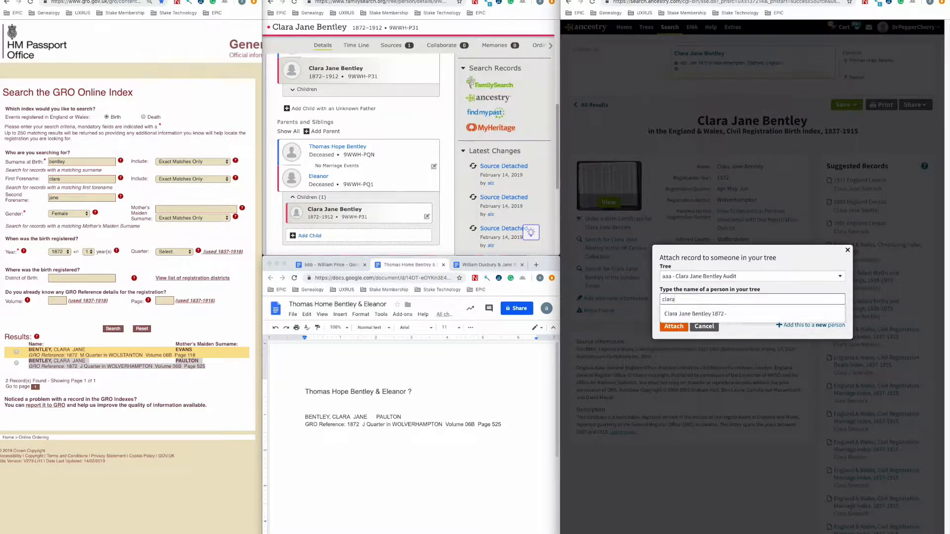
{"action": "left_click", "coordinate": [694, 314]}
{"action": "left_click", "coordinate": [677, 325]}
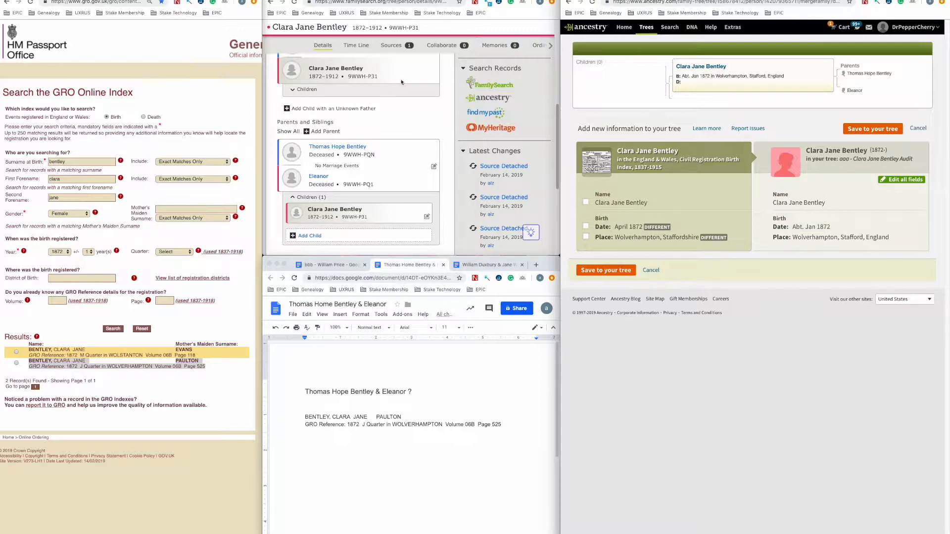
Step: Set the daughter's birth date to Abt. Apr 1872 and save the birth index record to the tree
{"action": "left_click", "coordinate": [831, 227]}
{"action": "double_click", "coordinate": [808, 230]}
{"action": "type", "text": "Apr 1872"}
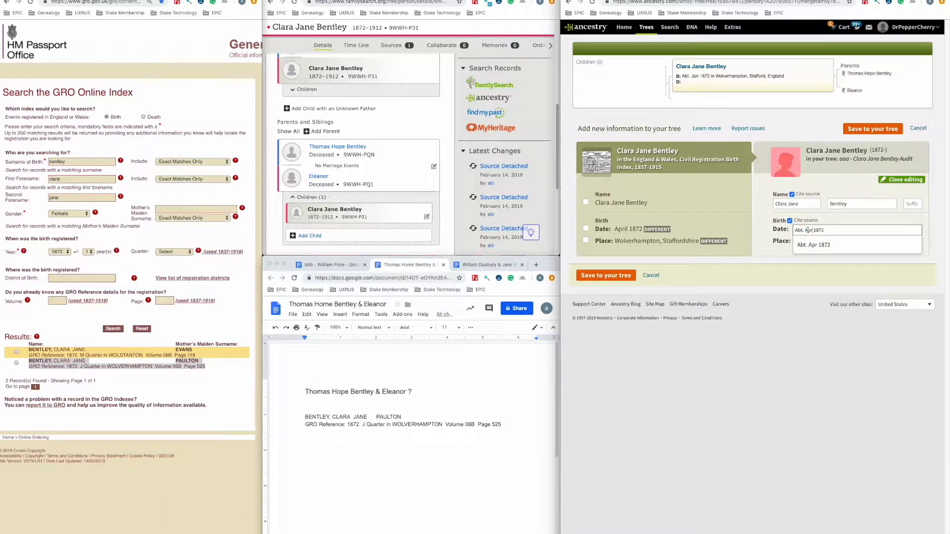
{"action": "left_click", "coordinate": [806, 245]}
{"action": "left_click", "coordinate": [888, 179]}
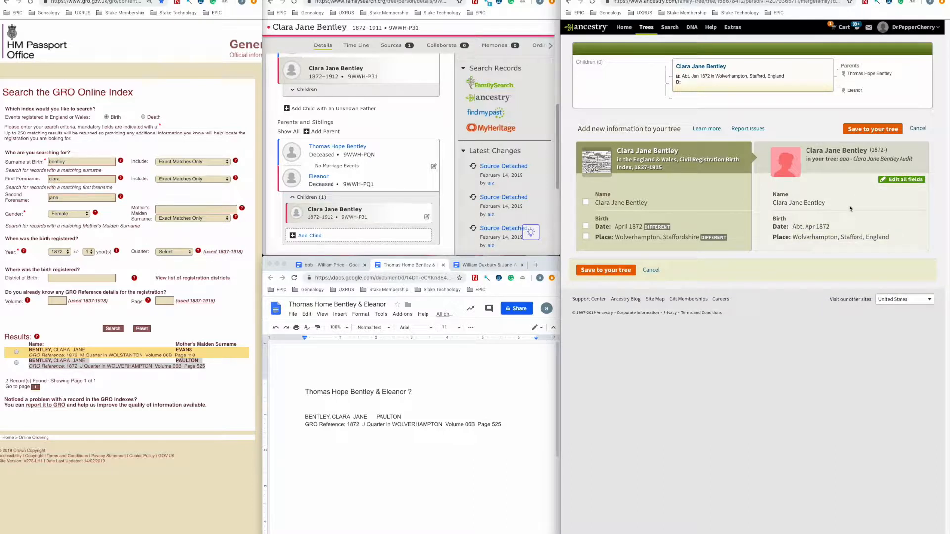
{"action": "left_click", "coordinate": [874, 129]}
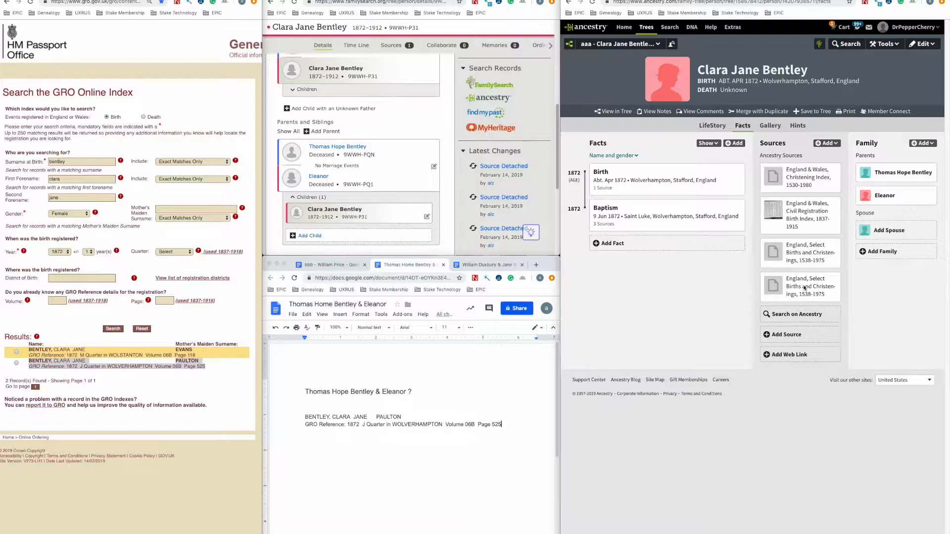
Step: Search records for the father, check the daughter's entry in the 1881 England Census household, and open the father's own 1881 census record
{"action": "left_click", "coordinate": [890, 177]}
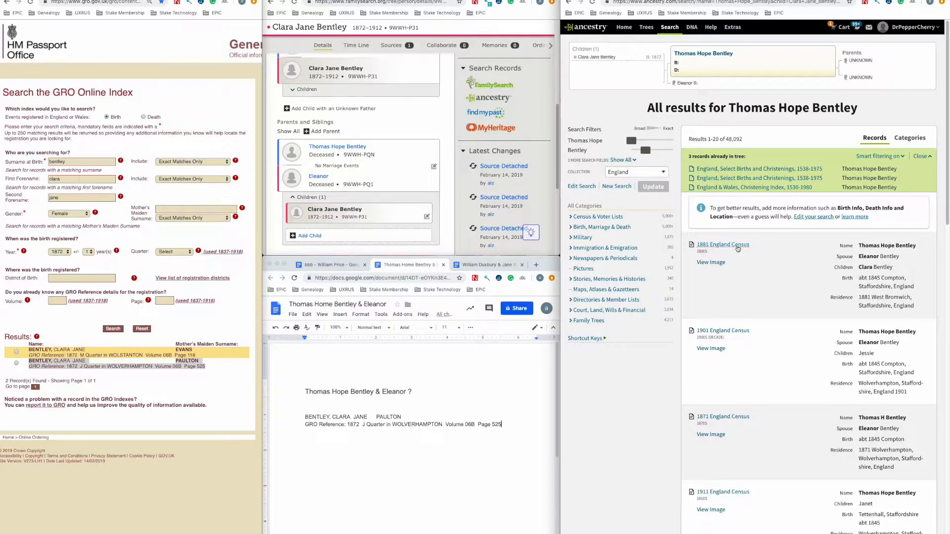
{"action": "mouse_move", "coordinate": [737, 249]}
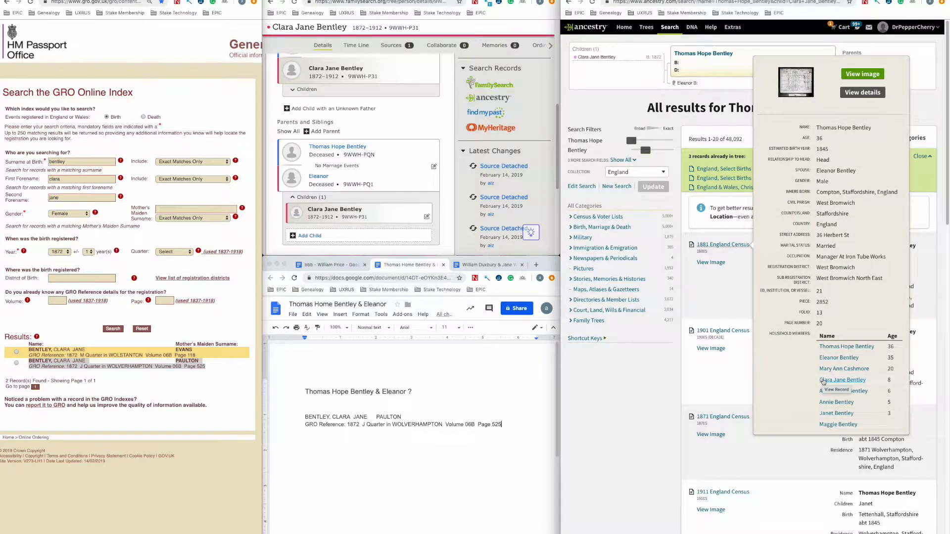
{"action": "left_click", "coordinate": [823, 380]}
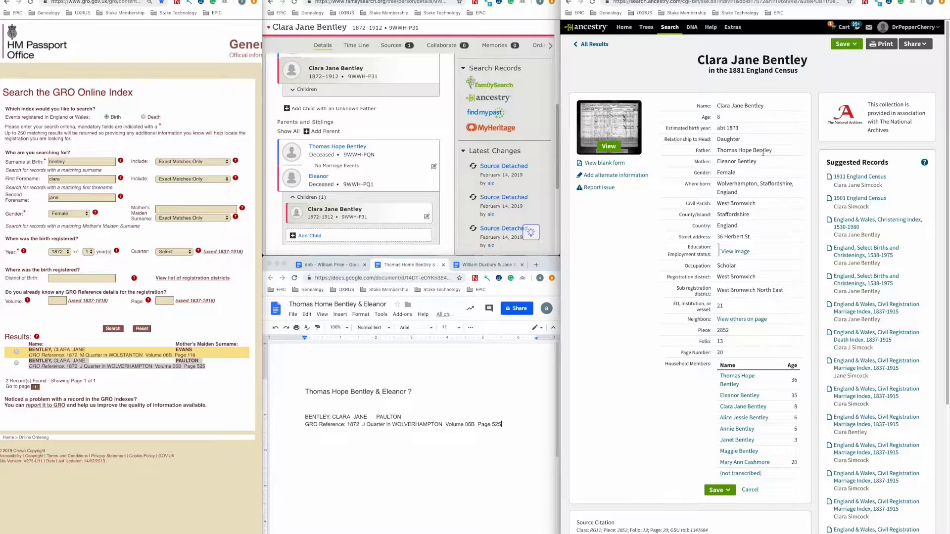
{"action": "left_click", "coordinate": [744, 151]}
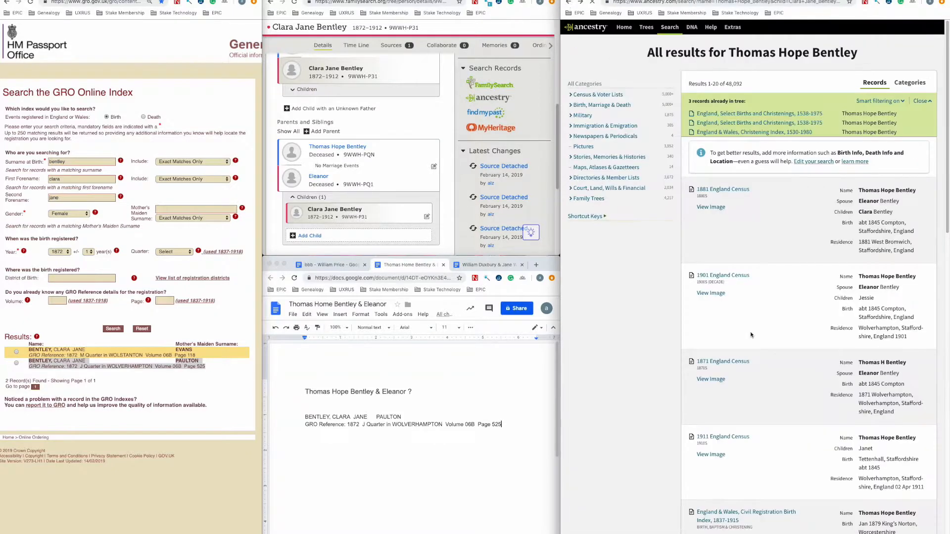
{"action": "left_click", "coordinate": [740, 189]}
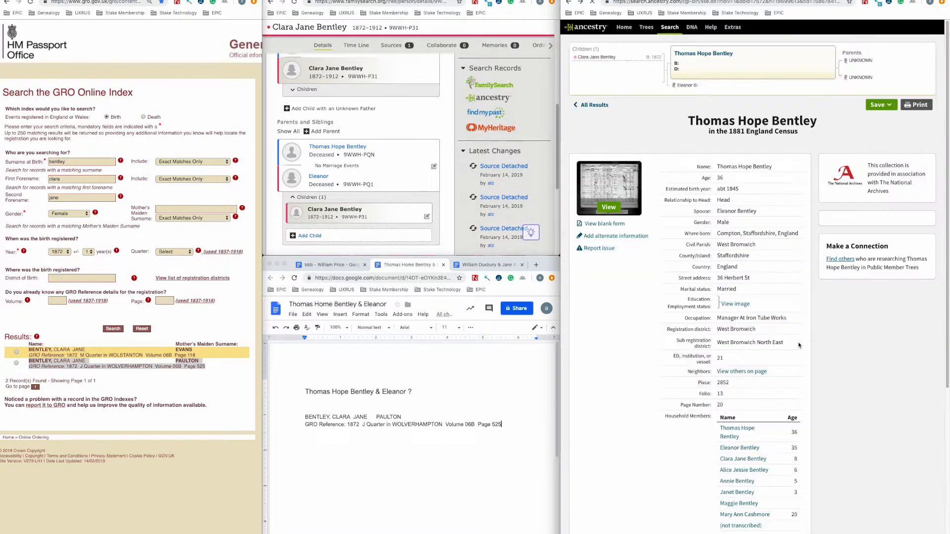
Step: Attach the 1881 England Census record to the father in the audit tree
{"action": "scroll", "coordinate": [640, 449], "scroll_direction": "down", "scroll_amount": 2}
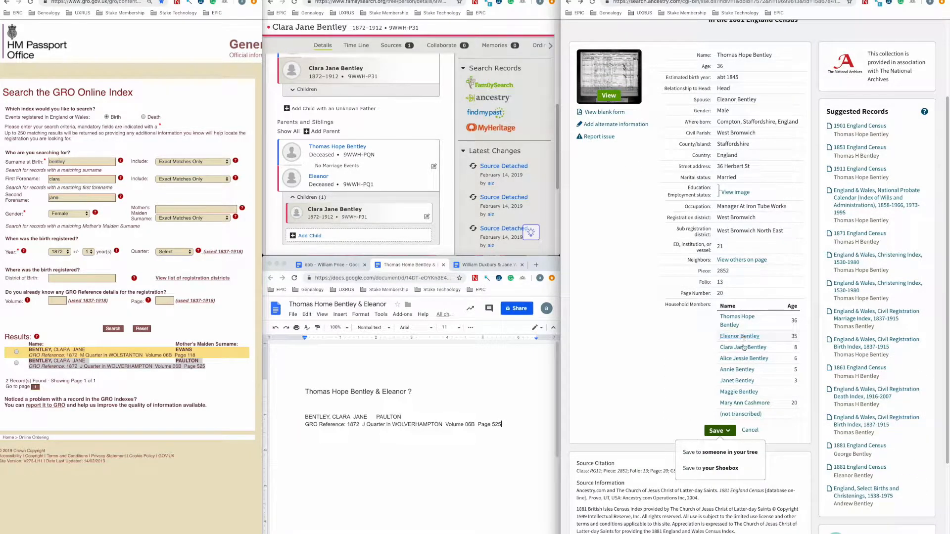
{"action": "left_click", "coordinate": [734, 451]}
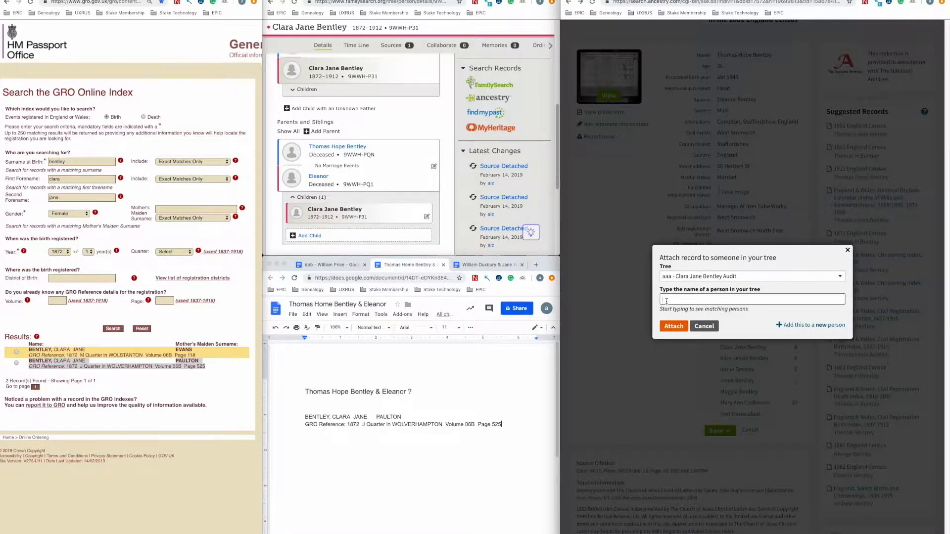
{"action": "type", "text": "thom"}
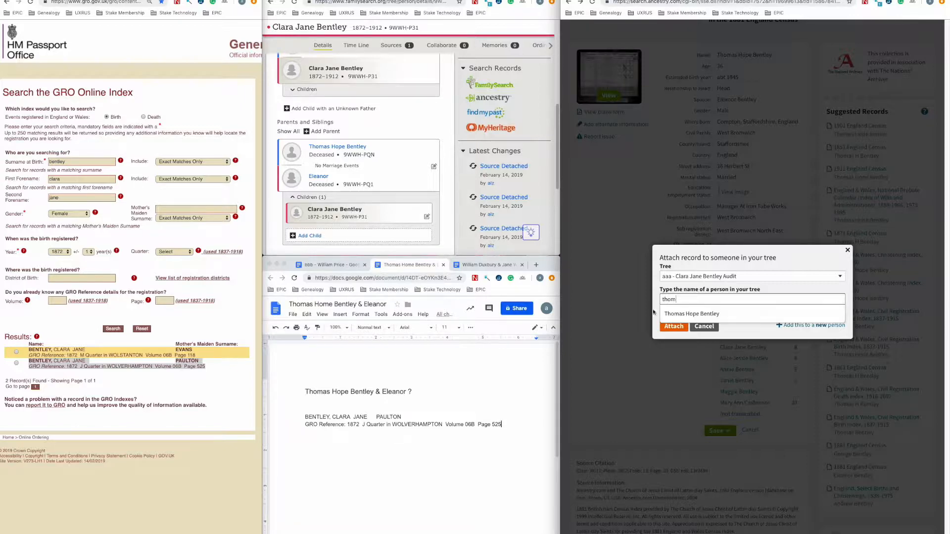
{"action": "left_click", "coordinate": [671, 314]}
{"action": "left_click", "coordinate": [674, 326]}
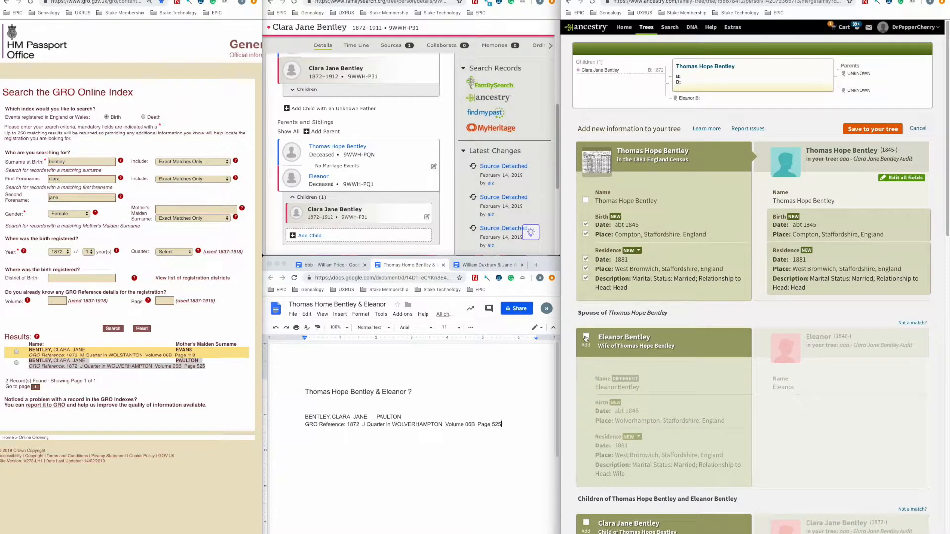
Step: Include the wife and all five daughters from the 1881 census household and save the new information to the tree
{"action": "left_click", "coordinate": [585, 337]}
{"action": "scroll", "coordinate": [587, 332], "scroll_direction": "down", "scroll_amount": 4}
{"action": "left_click", "coordinate": [587, 323]}
{"action": "scroll", "coordinate": [588, 323], "scroll_direction": "down", "scroll_amount": 1}
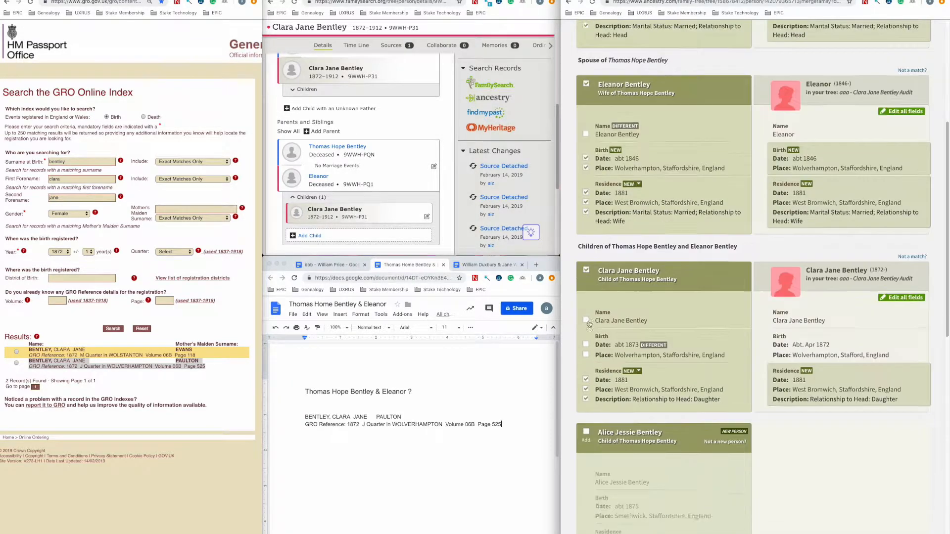
{"action": "scroll", "coordinate": [589, 324], "scroll_direction": "down", "scroll_amount": 2}
{"action": "left_click", "coordinate": [588, 319]}
{"action": "scroll", "coordinate": [590, 324], "scroll_direction": "down", "scroll_amount": 2}
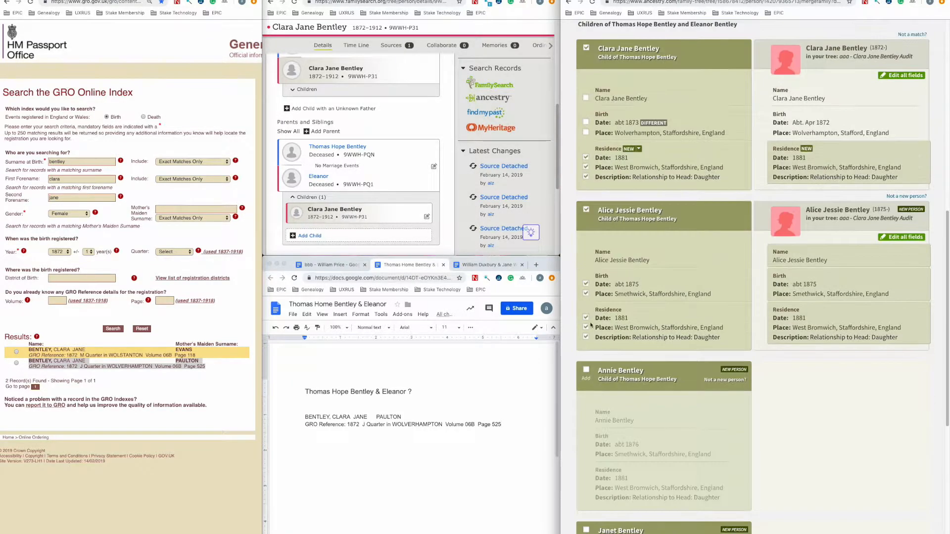
{"action": "left_click", "coordinate": [585, 371]}
{"action": "scroll", "coordinate": [588, 356], "scroll_direction": "down", "scroll_amount": 3}
{"action": "left_click", "coordinate": [588, 347]}
{"action": "scroll", "coordinate": [588, 343], "scroll_direction": "down", "scroll_amount": 2}
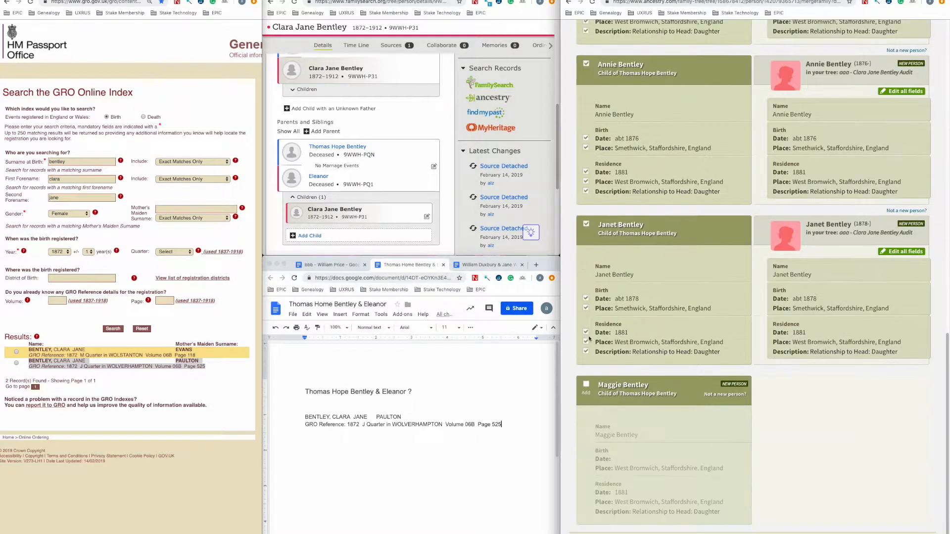
{"action": "left_click", "coordinate": [586, 384]}
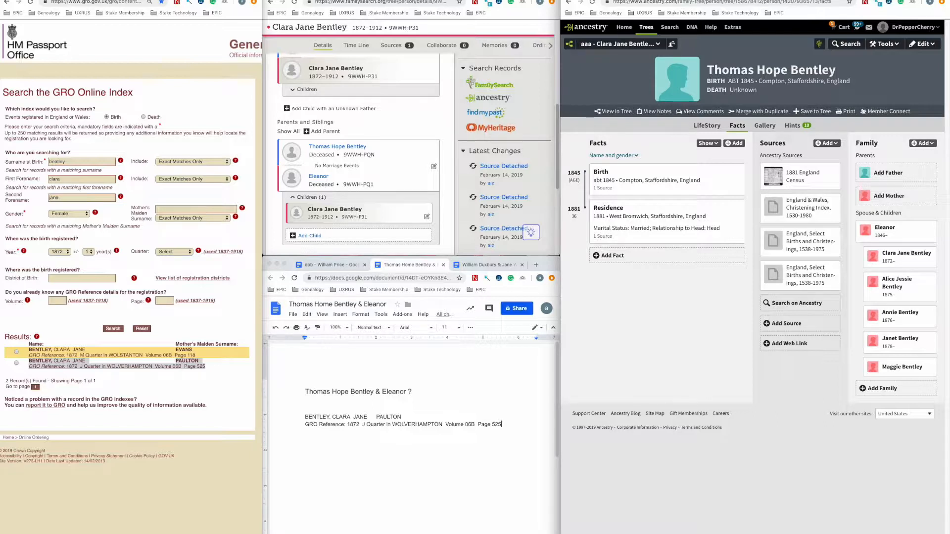
Step: Copy the mother's maiden surname from the 1872 Wolverhampton entry into the GRO search's Mother's Maiden Surname field
{"action": "double_click", "coordinate": [187, 361]}
{"action": "key", "text": "super+c"}
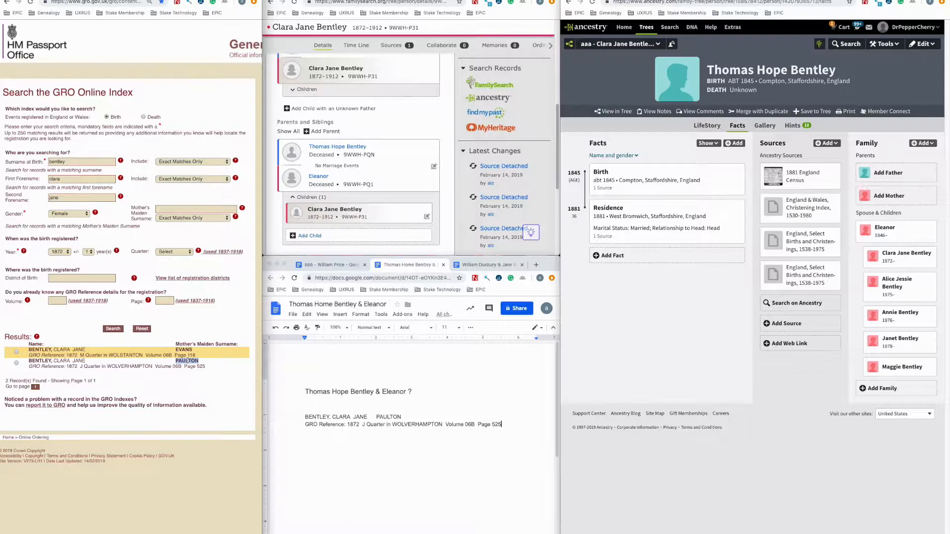
{"action": "left_click", "coordinate": [190, 208]}
{"action": "key", "text": "super+v"}
Step: Clear both forenames, widen the birth year range to 1872 +/- 2 years, and run the GRO birth search for siblings
{"action": "left_click", "coordinate": [54, 196]}
{"action": "key", "text": "Down"}
{"action": "key", "text": "BackSpace"}
{"action": "left_click_drag", "start_coordinate": [63, 179], "coordinate": [41, 179]}
{"action": "key", "text": "BackSpace"}
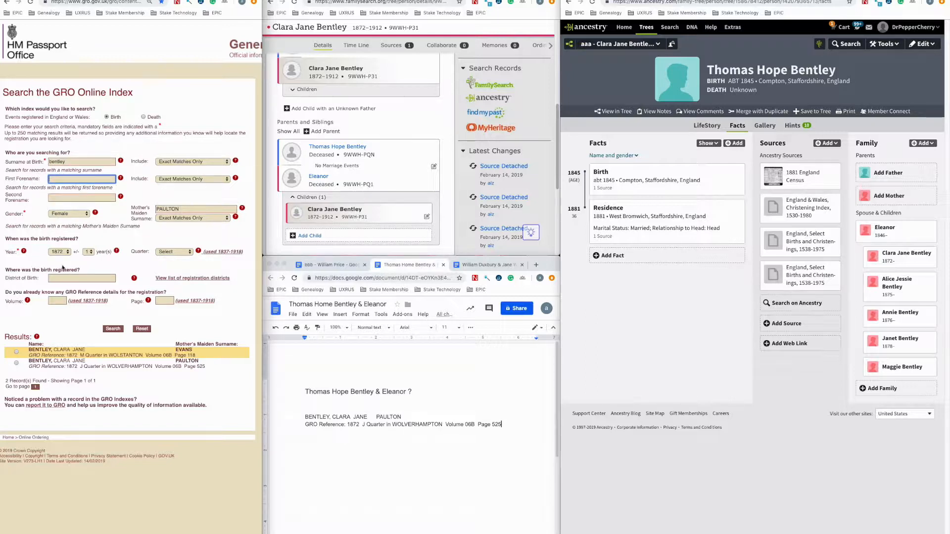
{"action": "left_click", "coordinate": [88, 251]}
{"action": "left_click", "coordinate": [89, 259]}
{"action": "left_click", "coordinate": [113, 329]}
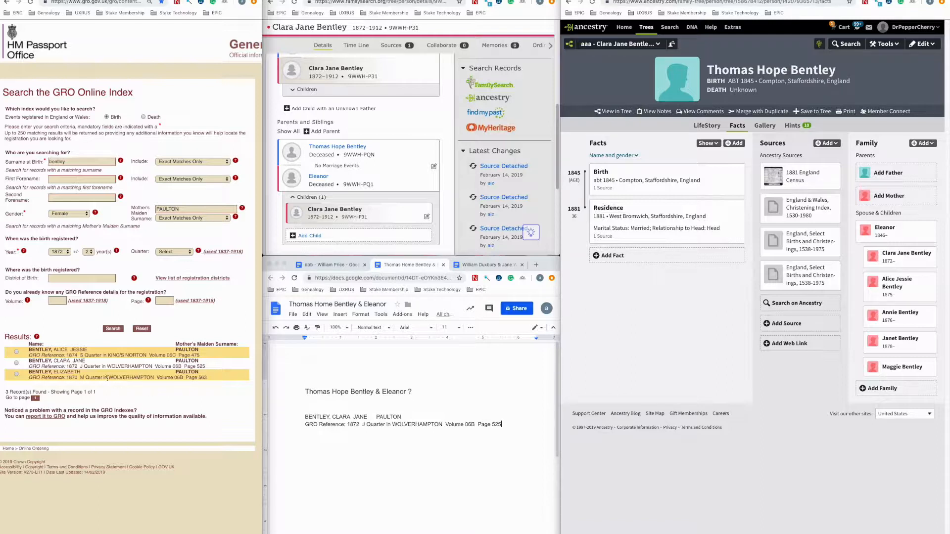
Step: Copy the 1870 Wolverhampton birth entry from the GRO results into the document above the 1872 entry, as unformatted text
{"action": "left_click_drag", "start_coordinate": [28, 372], "coordinate": [207, 376]}
{"action": "key", "text": "super+c"}
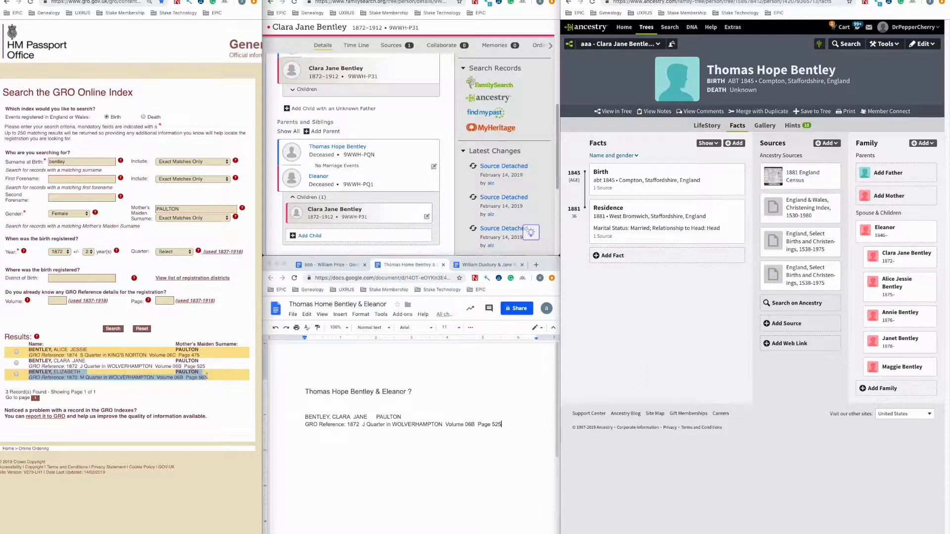
{"action": "left_click", "coordinate": [322, 402]}
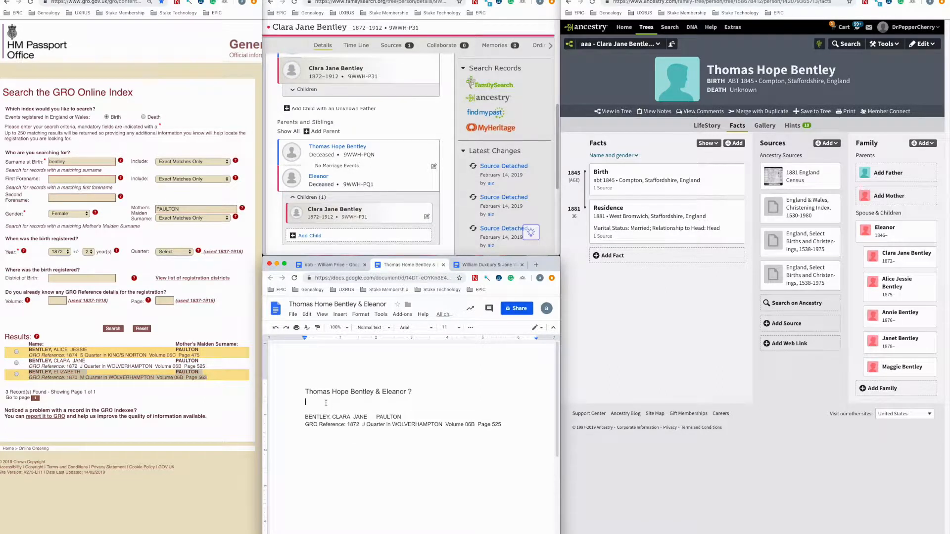
{"action": "right_click", "coordinate": [326, 403]}
{"action": "left_click", "coordinate": [348, 445]}
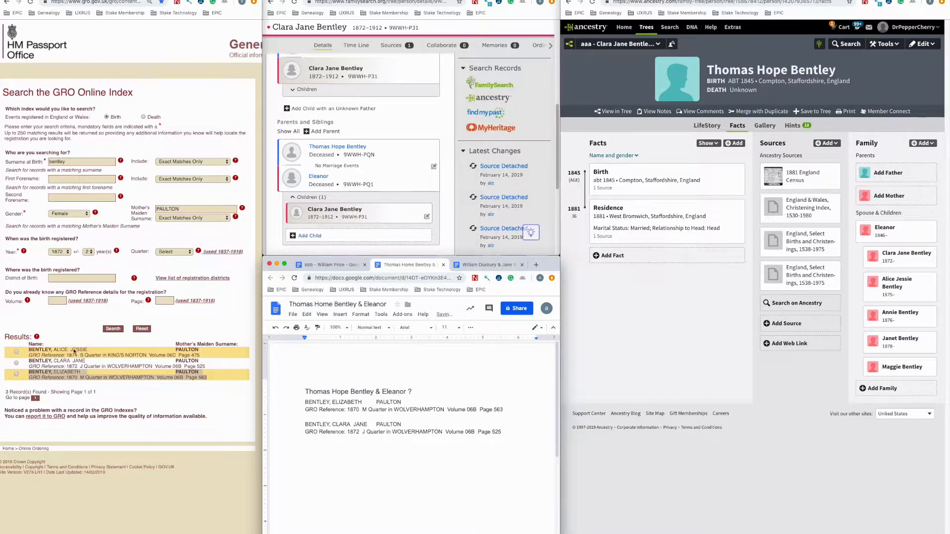
Step: Copy the 1874 King's Norton birth entry into the document below the 1872 entry, separated by a blank line and without formatting
{"action": "left_click", "coordinate": [27, 351]}
{"action": "left_click_drag", "start_coordinate": [27, 351], "coordinate": [203, 357]}
{"action": "key", "text": "super+c"}
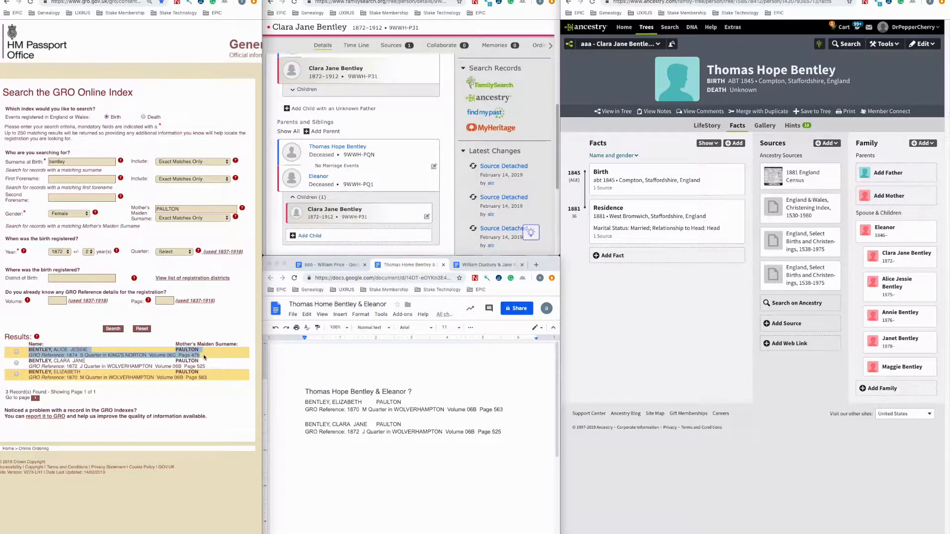
{"action": "left_click", "coordinate": [372, 448]}
{"action": "left_click", "coordinate": [508, 433]}
{"action": "key", "text": "Return"}
{"action": "key", "text": "Return"}
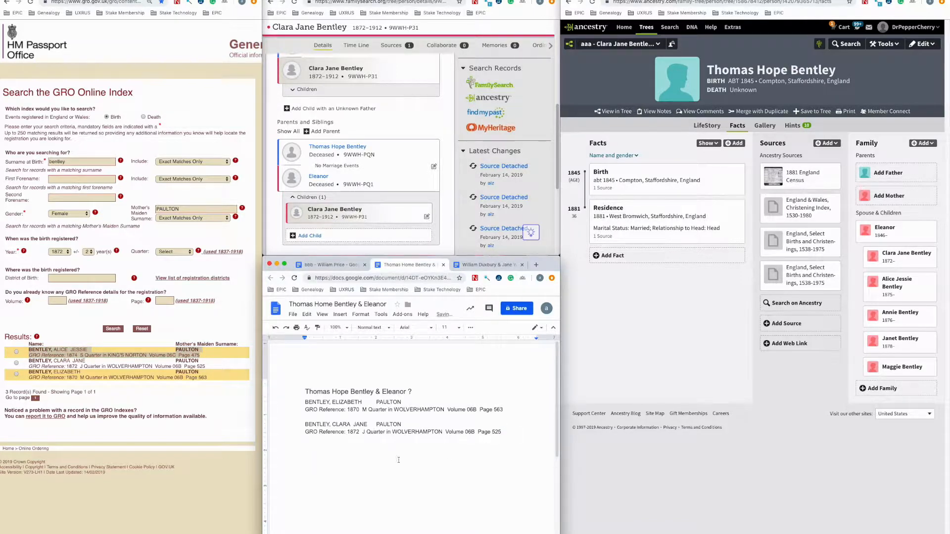
{"action": "right_click", "coordinate": [330, 451]}
{"action": "left_click", "coordinate": [381, 366]}
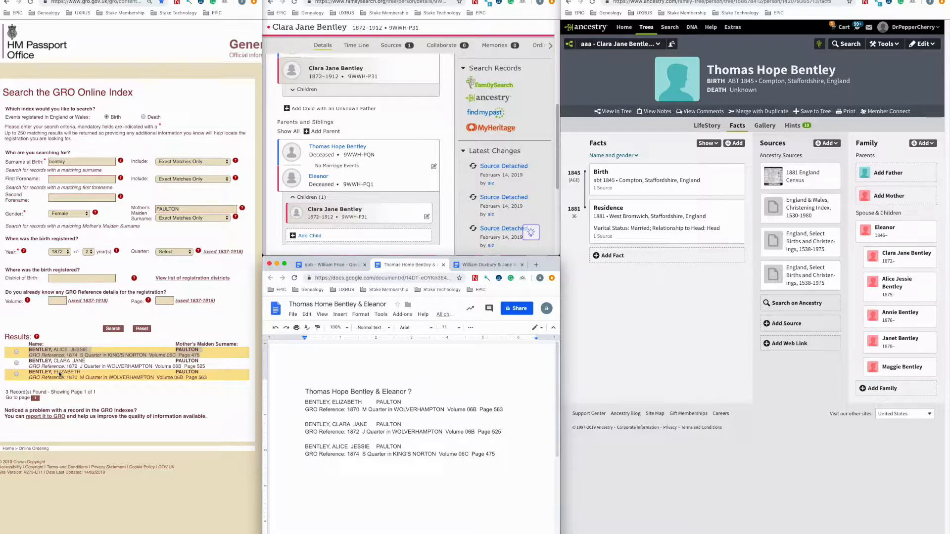
Step: Search the GRO birth index, and after it the death index, for the first forename of the daughter registered in 1870
{"action": "left_click", "coordinate": [78, 179]}
{"action": "type", "text": "e"}
{"action": "key", "text": "Down"}
{"action": "key", "text": "Return"}
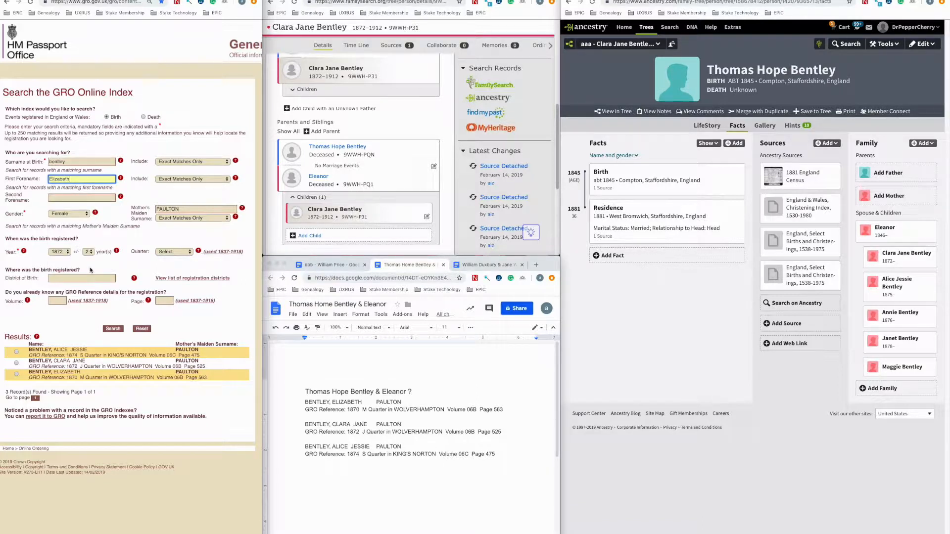
{"action": "left_click", "coordinate": [119, 330]}
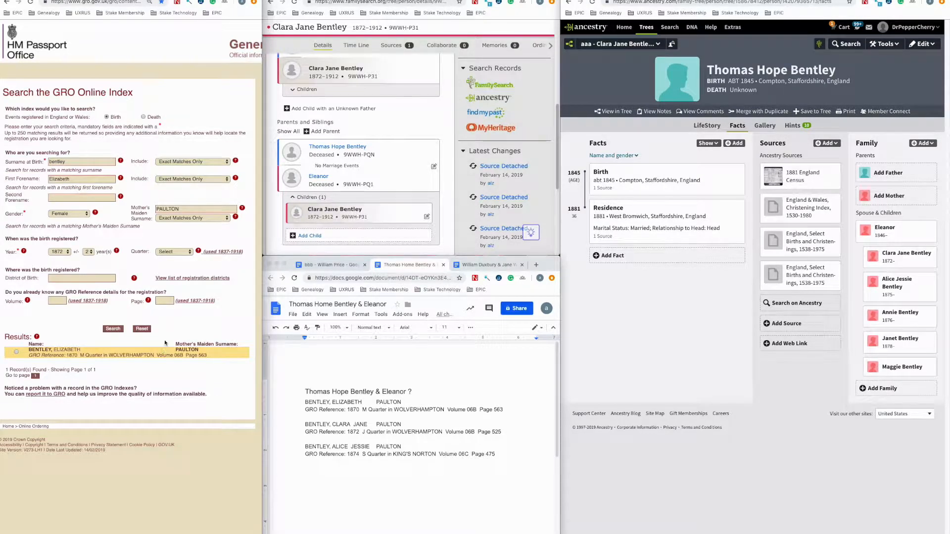
{"action": "left_click", "coordinate": [144, 117]}
{"action": "left_click", "coordinate": [114, 328]}
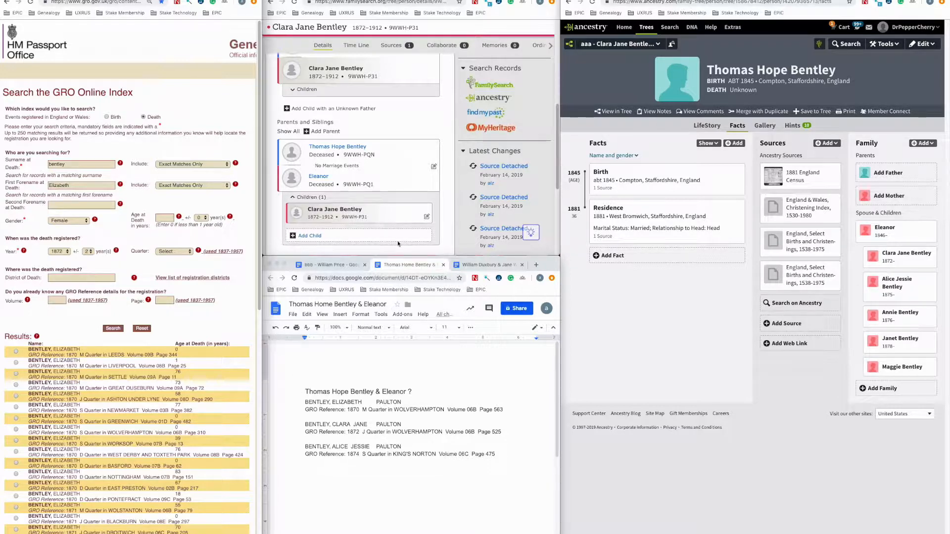
Step: Restrict the death search to the Wolverhampton district and run it again
{"action": "left_click", "coordinate": [87, 277]}
{"action": "type", "text": "wo"}
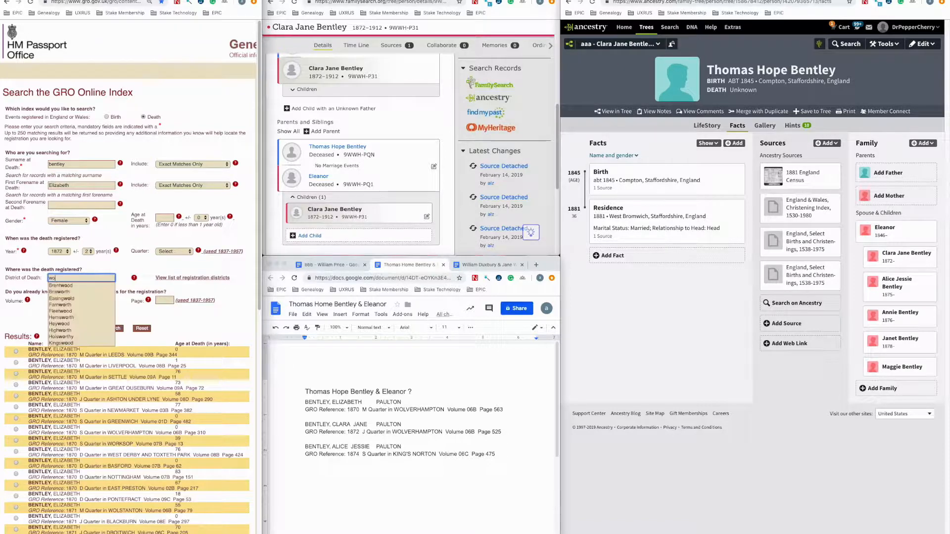
{"action": "type", "text": "l"}
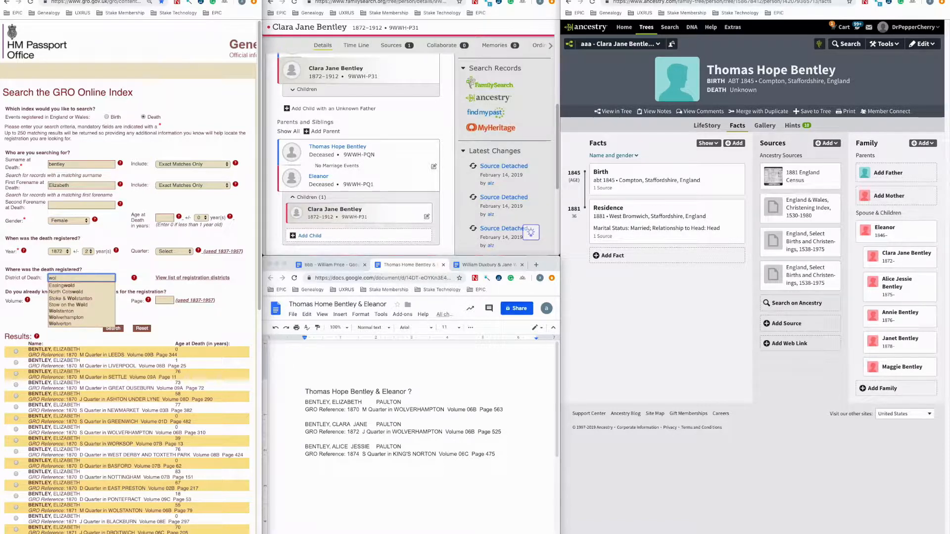
{"action": "key", "text": "Down"}
{"action": "key", "text": "Down"}
{"action": "key", "text": "Down"}
{"action": "key", "text": "Down"}
{"action": "key", "text": "Down"}
{"action": "key", "text": "Down"}
{"action": "key", "text": "Return"}
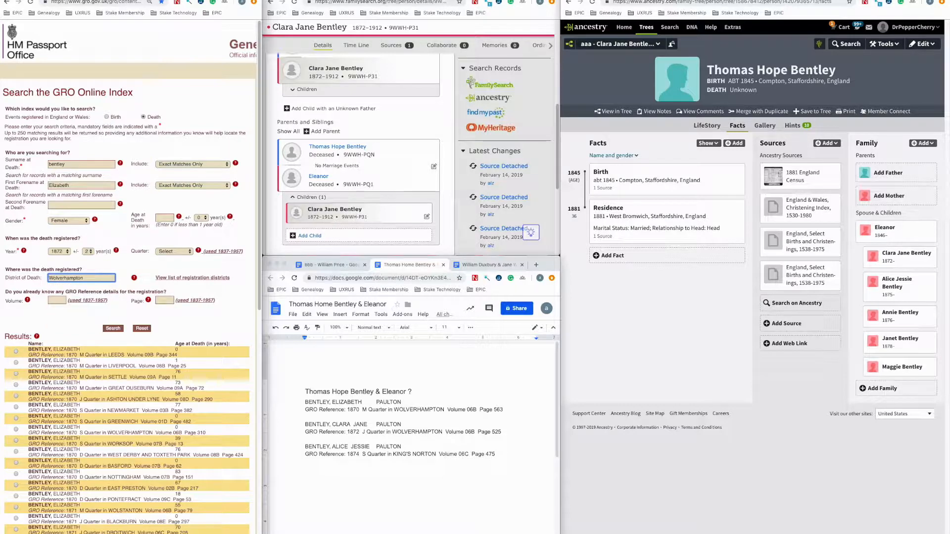
{"action": "left_click", "coordinate": [112, 327]}
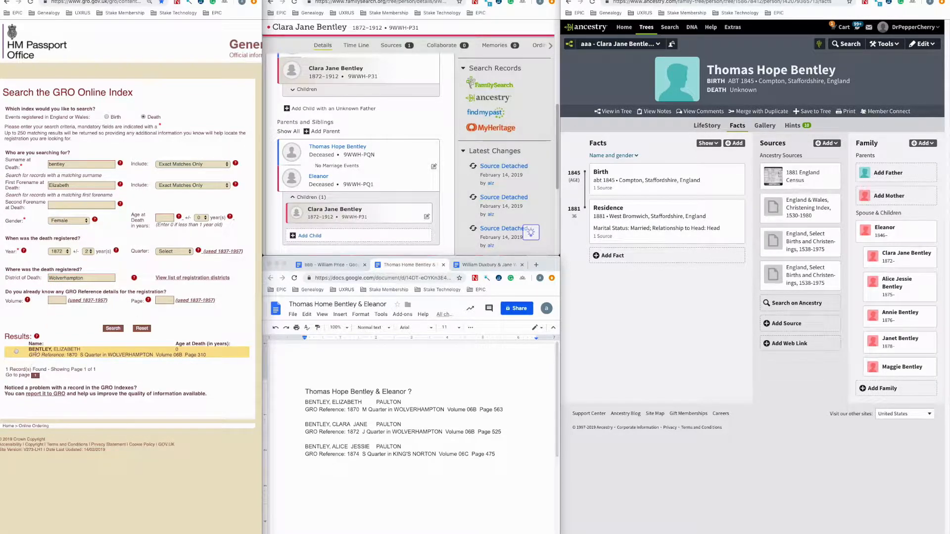
Step: Copy the 1870 Wolverhampton death entry as unformatted text beneath the matching birth entry in the document and indent both of its lines
{"action": "left_click_drag", "start_coordinate": [30, 349], "coordinate": [208, 355]}
{"action": "key", "text": "super+c"}
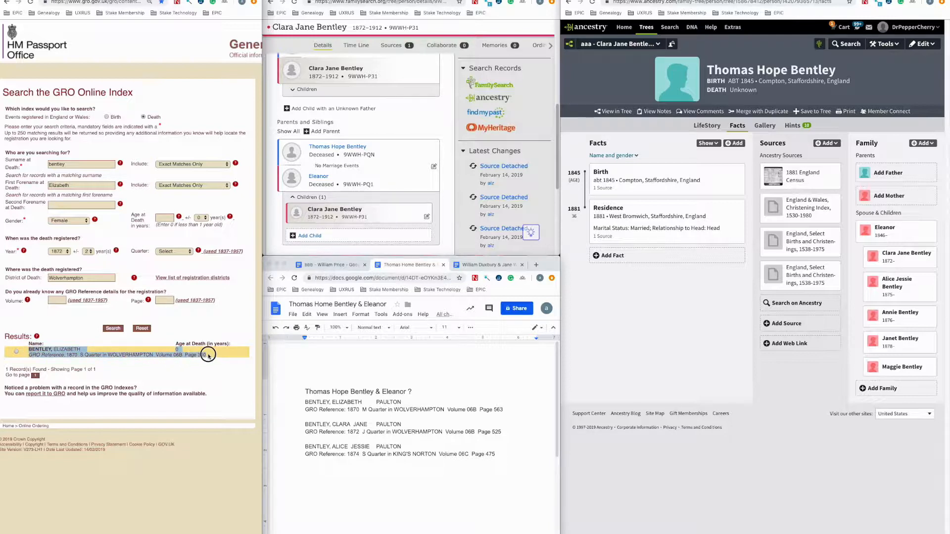
{"action": "left_click", "coordinate": [402, 417]}
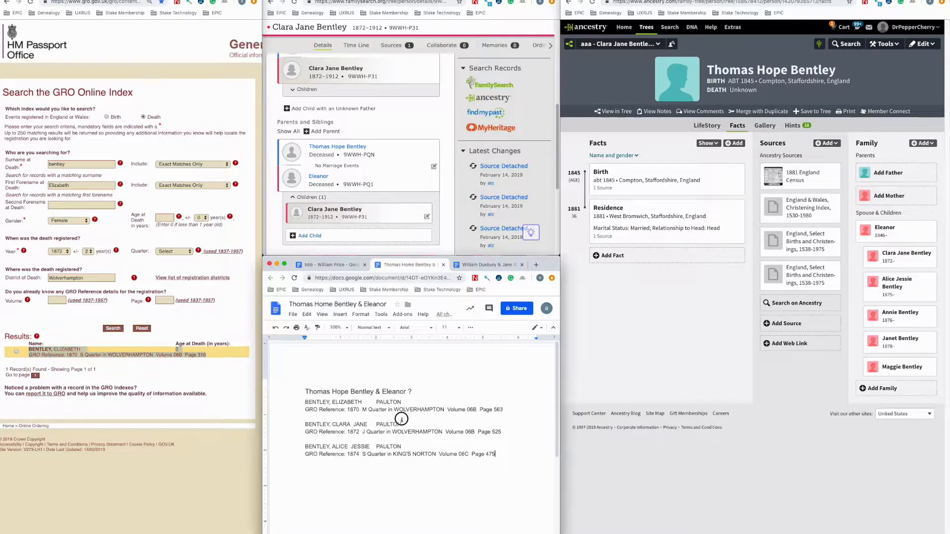
{"action": "key", "text": "super+v"}
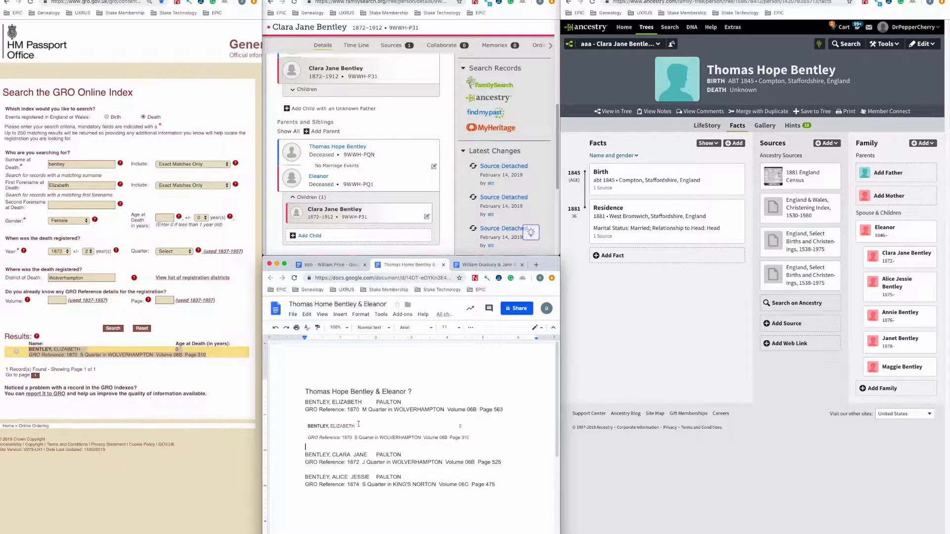
{"action": "key", "text": "super+z"}
{"action": "right_click", "coordinate": [359, 423]}
{"action": "left_click", "coordinate": [368, 466]}
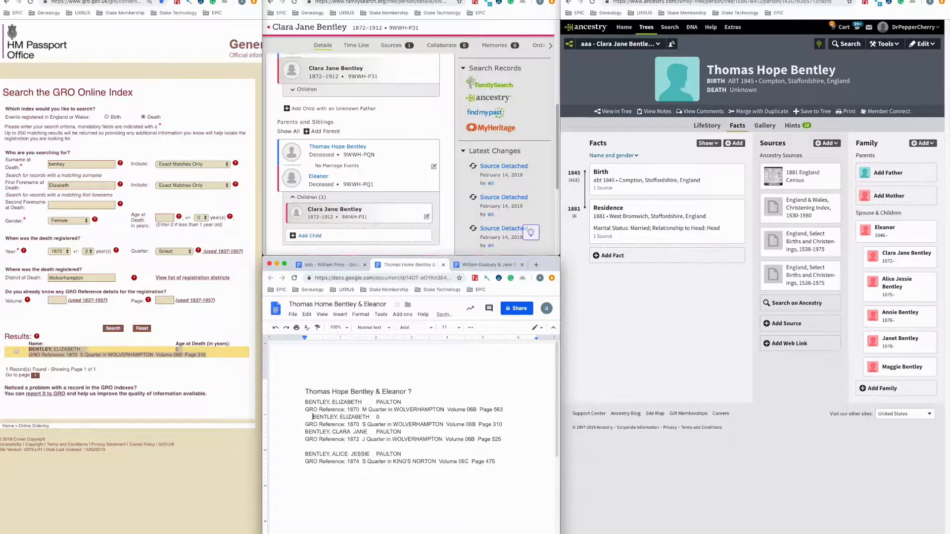
{"action": "left_click", "coordinate": [306, 424]}
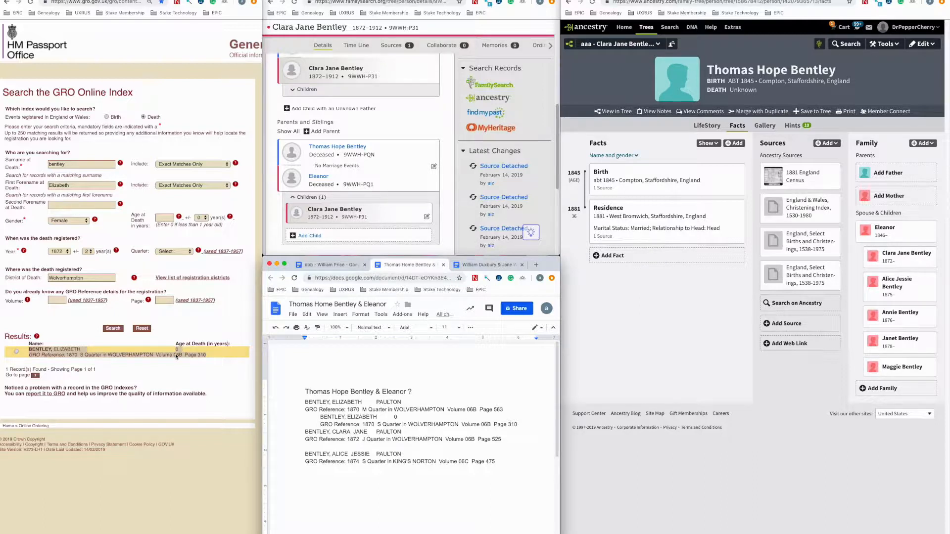
Step: Return to the birth index, clear the first forename, enter the mother's maiden surname again and run the Wolverhampton search
{"action": "left_click", "coordinate": [70, 207]}
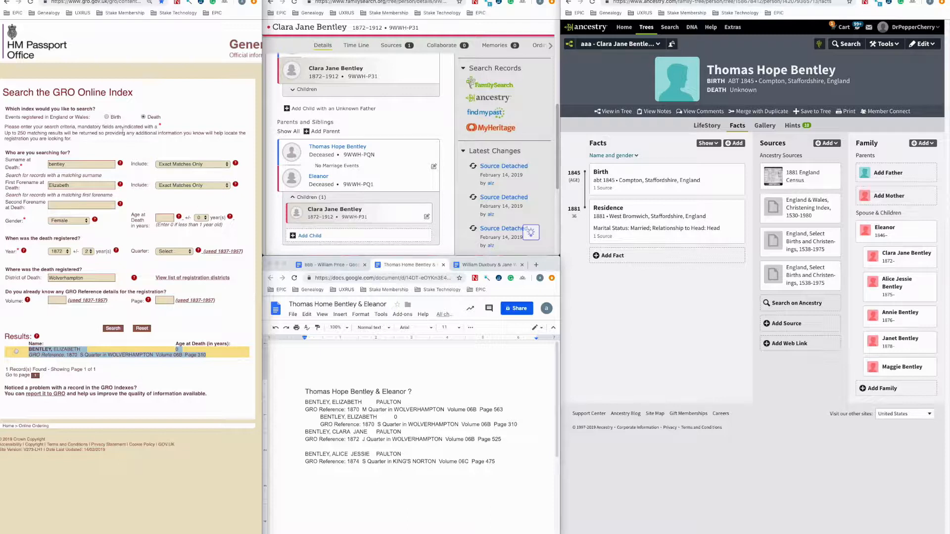
{"action": "left_click", "coordinate": [106, 117]}
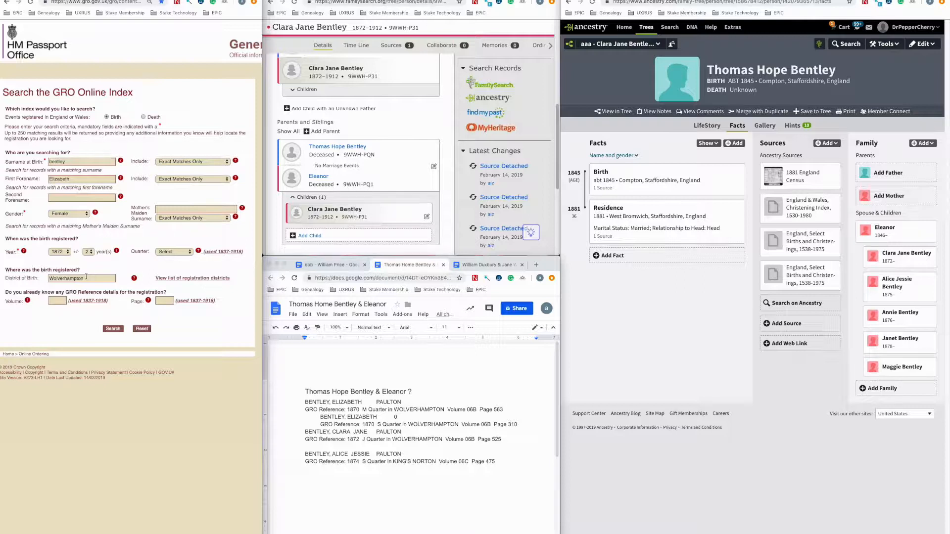
{"action": "left_click_drag", "start_coordinate": [79, 179], "coordinate": [28, 179]}
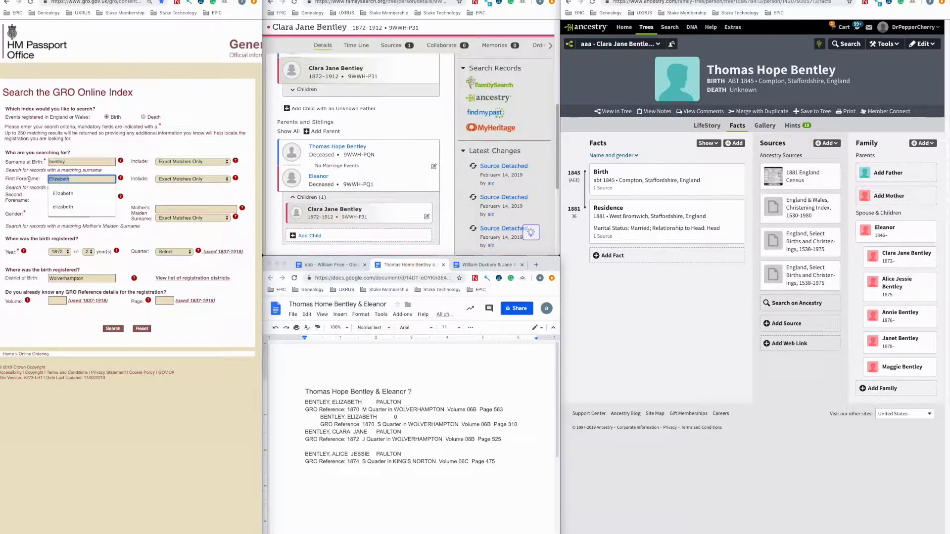
{"action": "key", "text": "BackSpace"}
{"action": "left_click", "coordinate": [163, 207]}
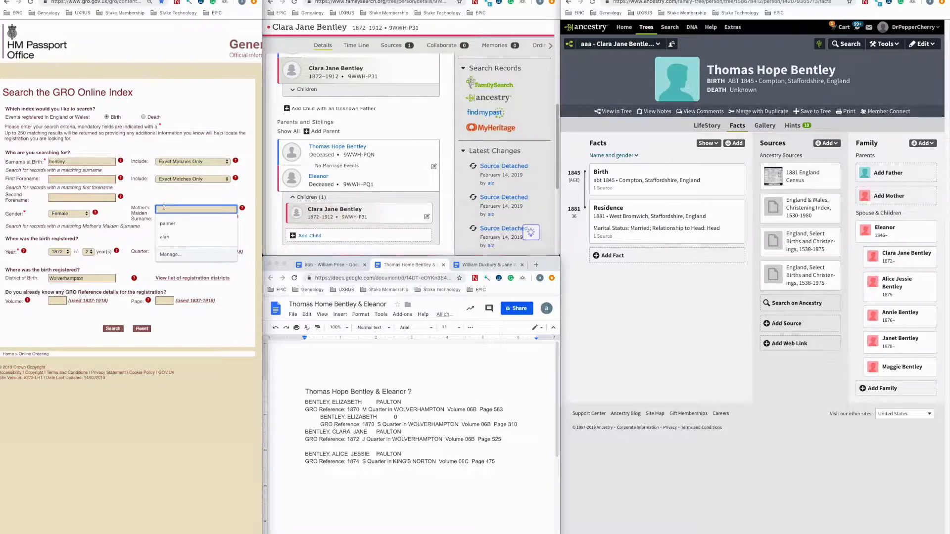
{"action": "type", "text": "p"}
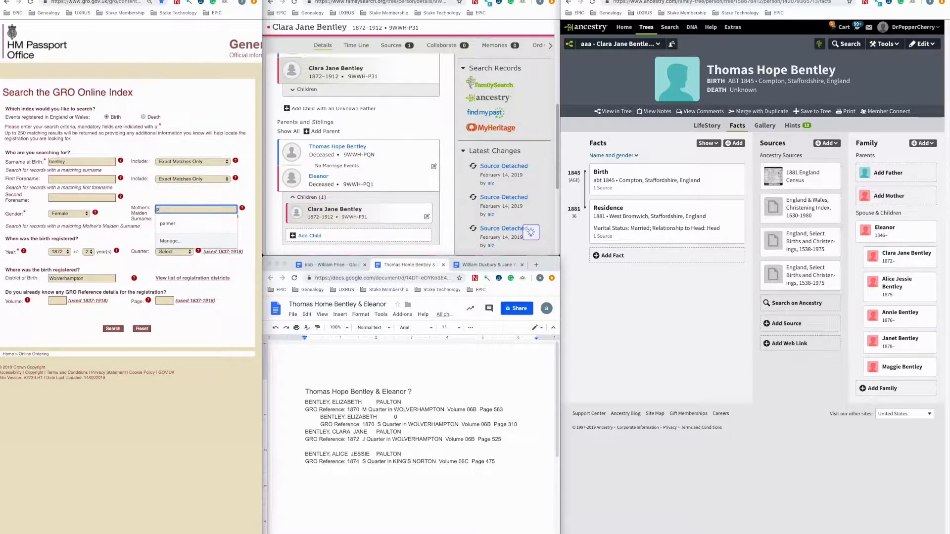
{"action": "type", "text": "au"}
{"action": "key", "text": "Down"}
{"action": "key", "text": "Down"}
{"action": "key", "text": "Return"}
{"action": "left_click", "coordinate": [113, 329]}
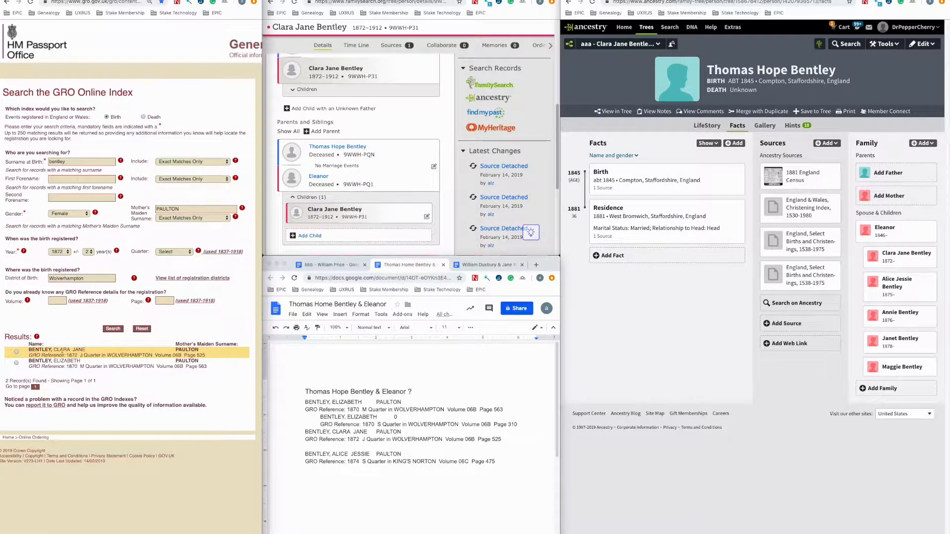
Step: Search for births in 1875 +/- 2 years, first within Wolverhampton and again with the district cleared
{"action": "left_click", "coordinate": [62, 254]}
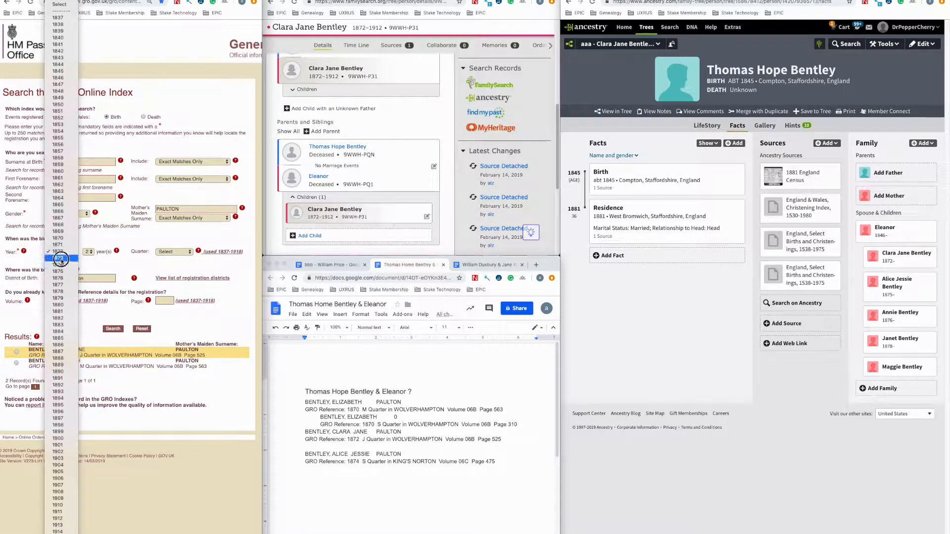
{"action": "left_click", "coordinate": [64, 271]}
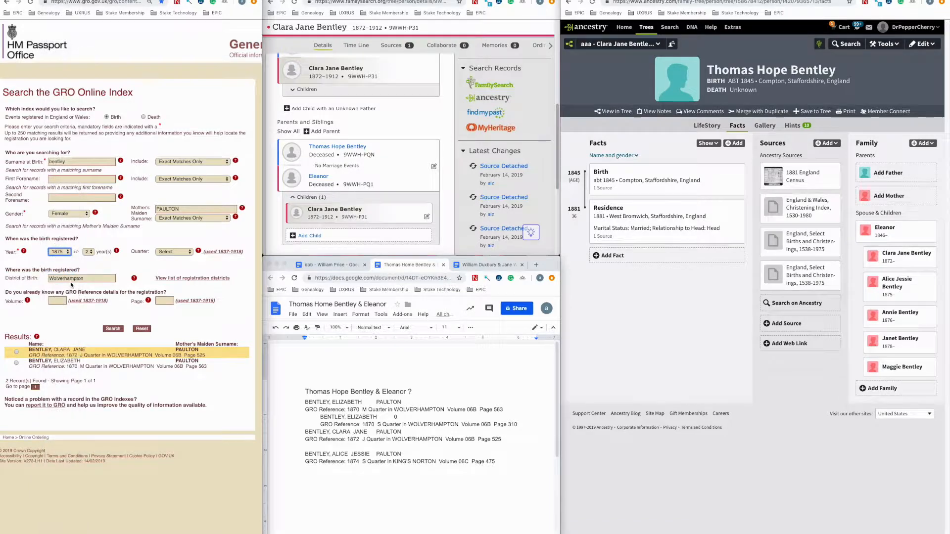
{"action": "left_click", "coordinate": [113, 329]}
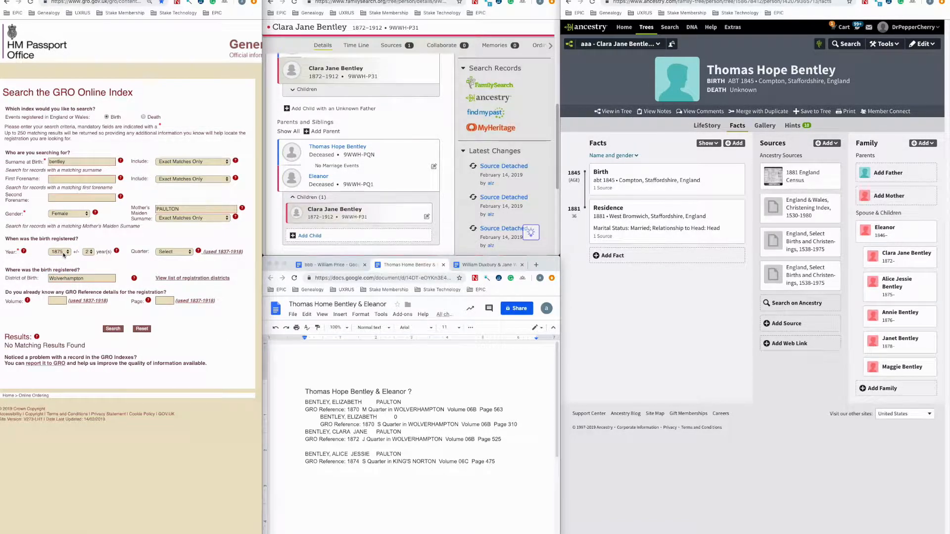
{"action": "double_click", "coordinate": [98, 275]}
{"action": "key", "text": "BackSpace"}
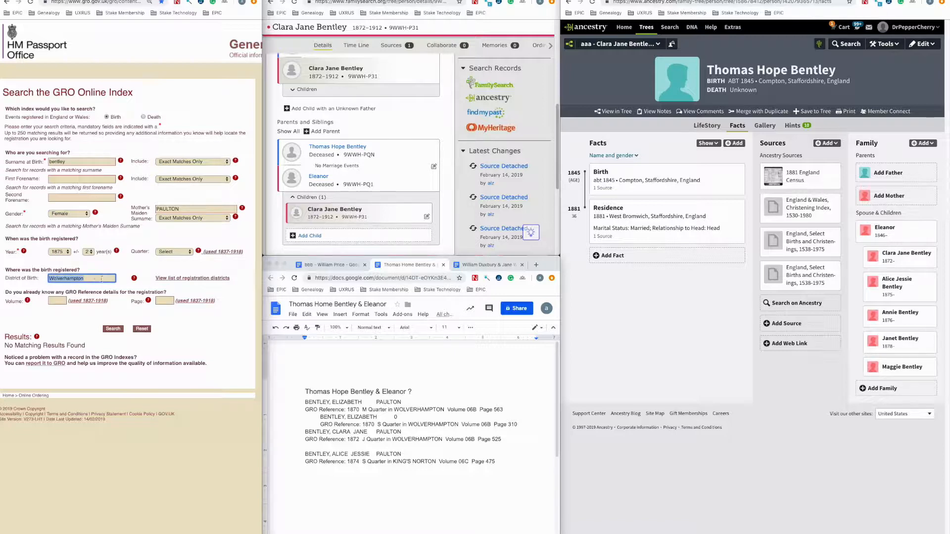
{"action": "left_click", "coordinate": [113, 328]}
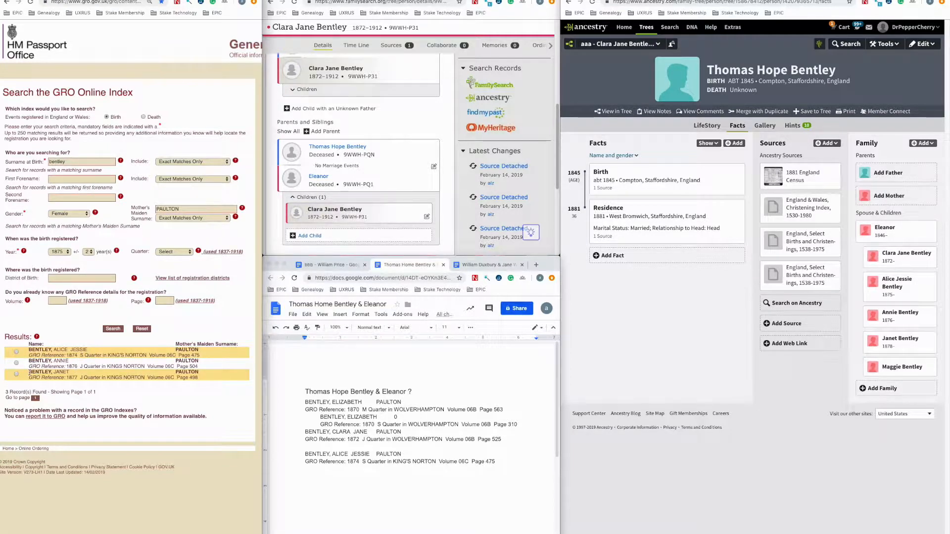
Step: Copy the 1877 King's Norton birth entry as unformatted text to the end of the document, leaving blank lines after the 1874 entry
{"action": "left_click", "coordinate": [28, 372]}
{"action": "left_click_drag", "start_coordinate": [29, 372], "coordinate": [199, 378]}
{"action": "key", "text": "super+c"}
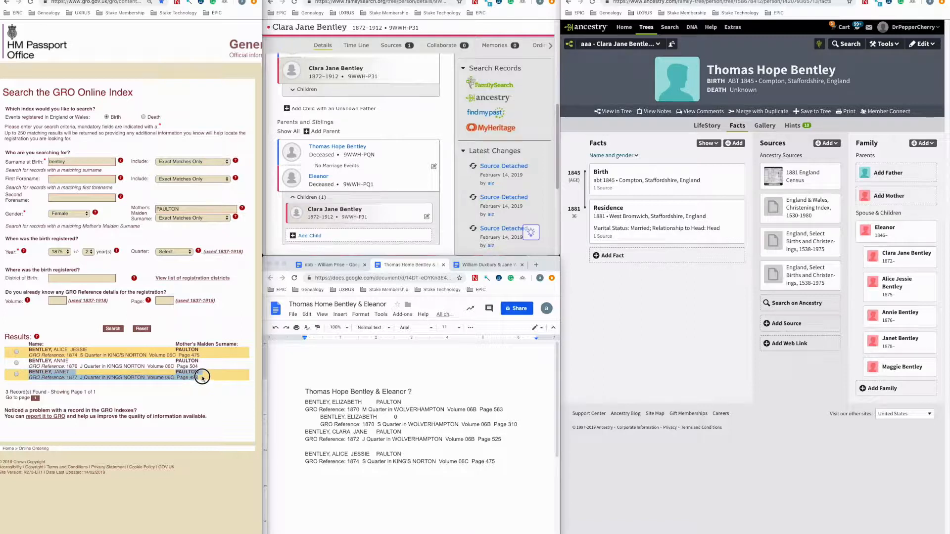
{"action": "left_click", "coordinate": [330, 483]}
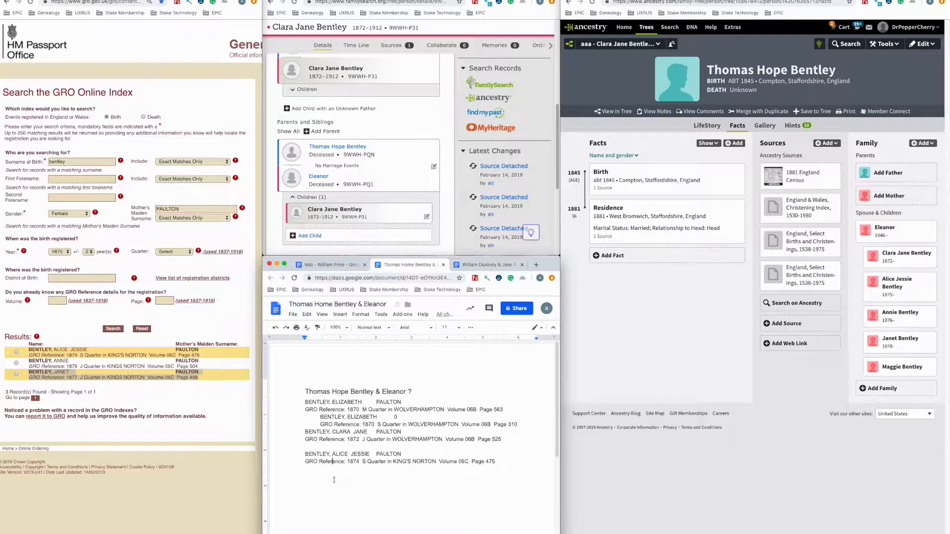
{"action": "left_click", "coordinate": [535, 461]}
{"action": "key", "text": "Return"}
{"action": "key", "text": "Return"}
{"action": "key", "text": "Return"}
{"action": "right_click", "coordinate": [330, 489]}
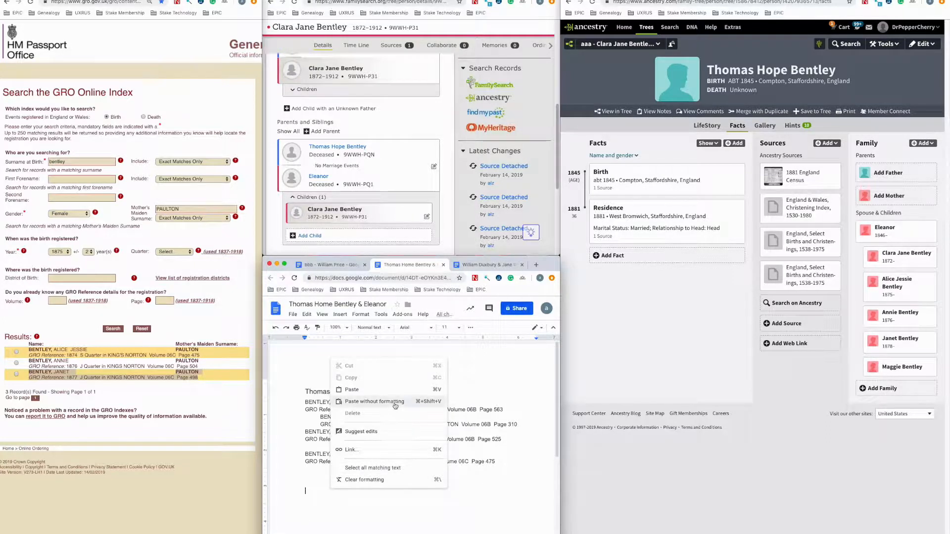
{"action": "left_click", "coordinate": [375, 401]}
Step: Copy the 1876 King's Norton birth entry as unformatted text into the gap between the 1874 and 1877 entries in the document
{"action": "left_click", "coordinate": [98, 360]}
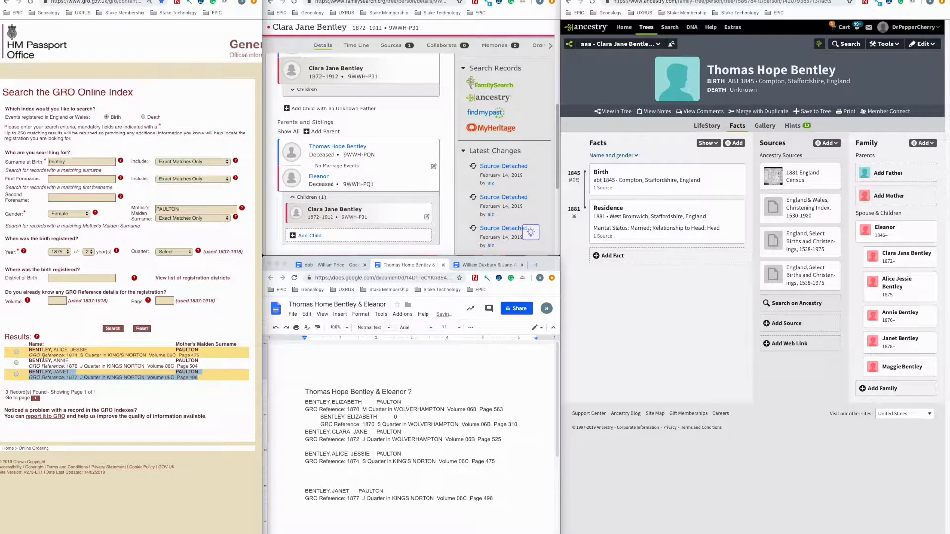
{"action": "triple_click", "coordinate": [117, 361]}
{"action": "left_click_drag", "start_coordinate": [117, 361], "coordinate": [203, 367]}
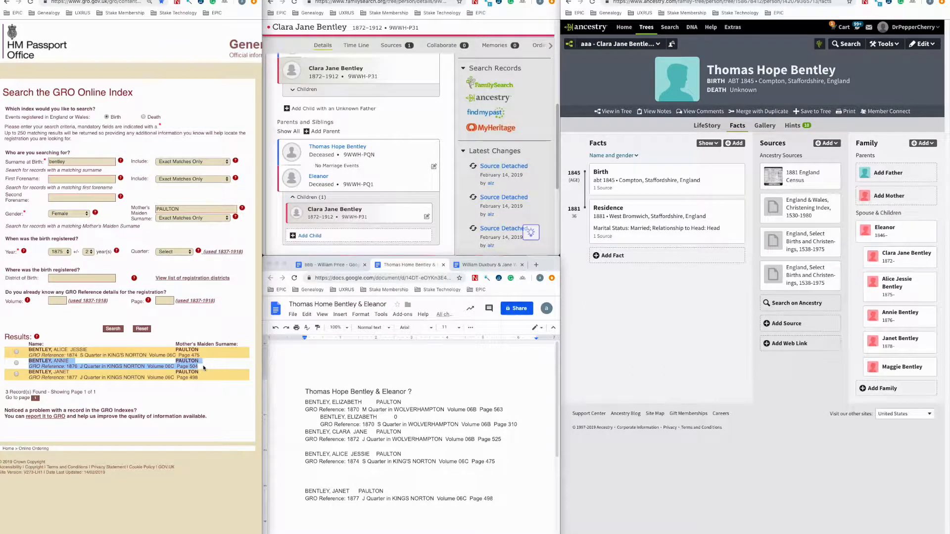
{"action": "left_click", "coordinate": [343, 476]}
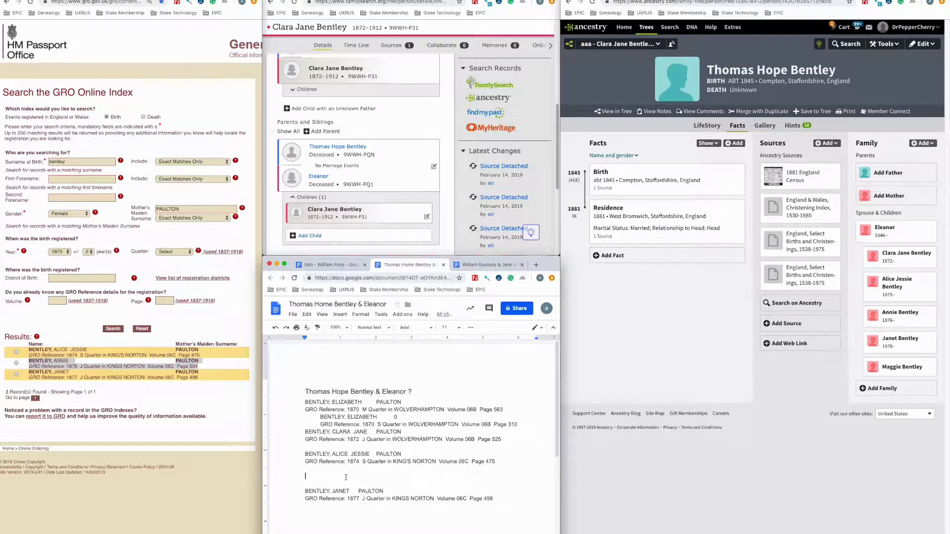
{"action": "right_click", "coordinate": [346, 476]}
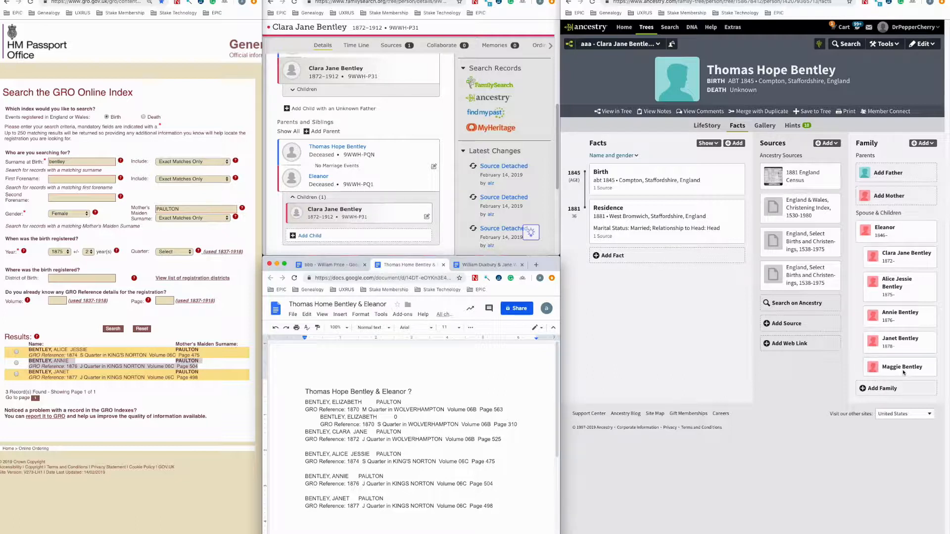
Step: Search the birth index for female births in 1878 and in 1881, each +/- 2 years
{"action": "left_click", "coordinate": [60, 252]}
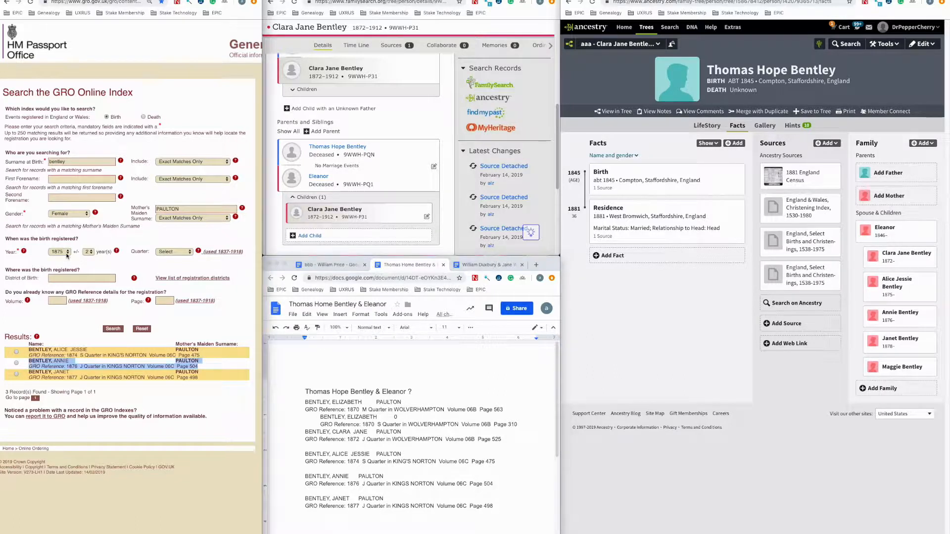
{"action": "left_click", "coordinate": [61, 252]}
{"action": "left_click", "coordinate": [65, 272]}
{"action": "left_click", "coordinate": [113, 328]}
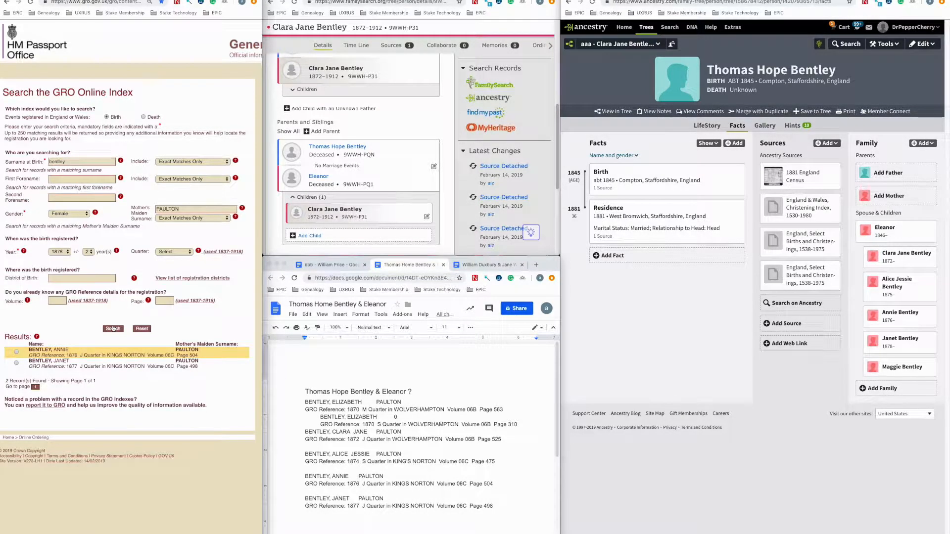
{"action": "left_click", "coordinate": [60, 252]}
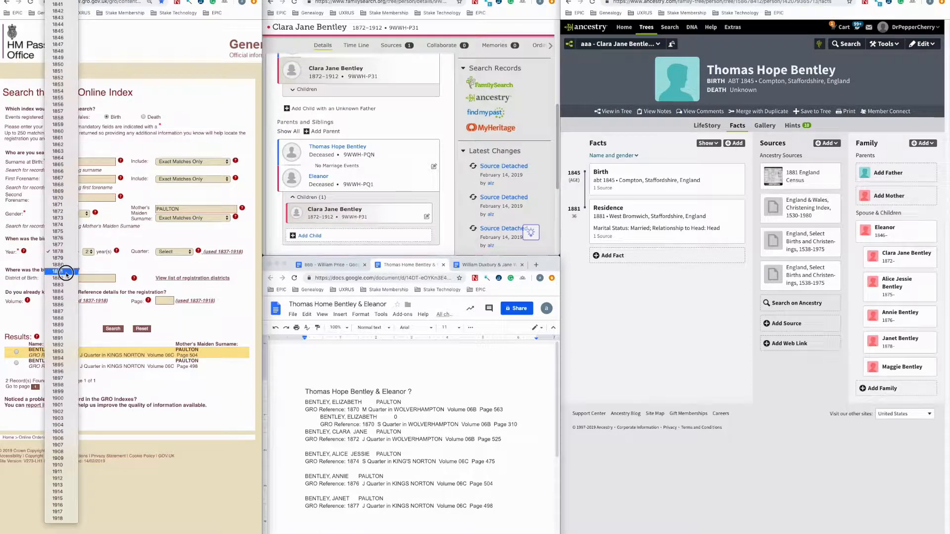
{"action": "left_click", "coordinate": [66, 272]}
{"action": "left_click", "coordinate": [113, 329]}
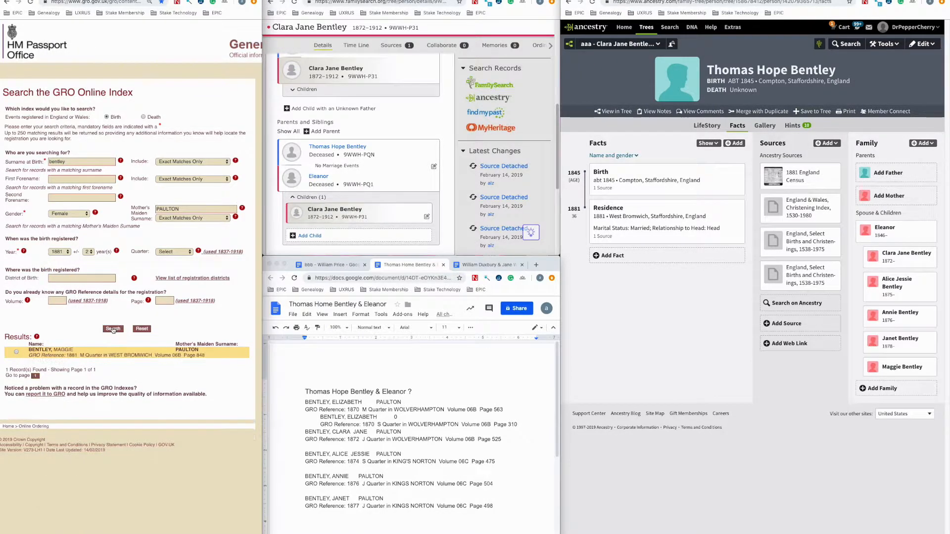
Step: Copy the 1881 West Bromwich birth entry as unformatted text to the end of the document, below the 1877 entry
{"action": "left_click_drag", "start_coordinate": [27, 351], "coordinate": [204, 355]}
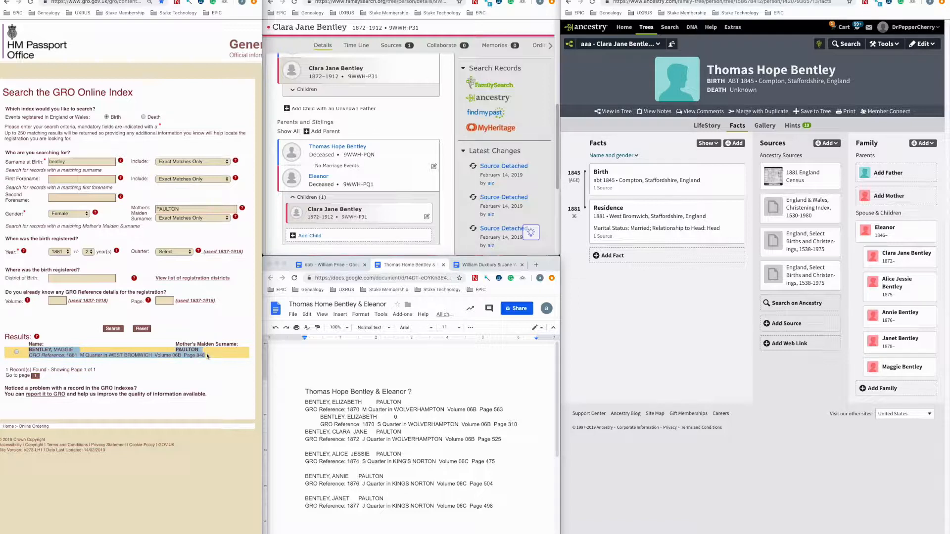
{"action": "left_click", "coordinate": [346, 521]}
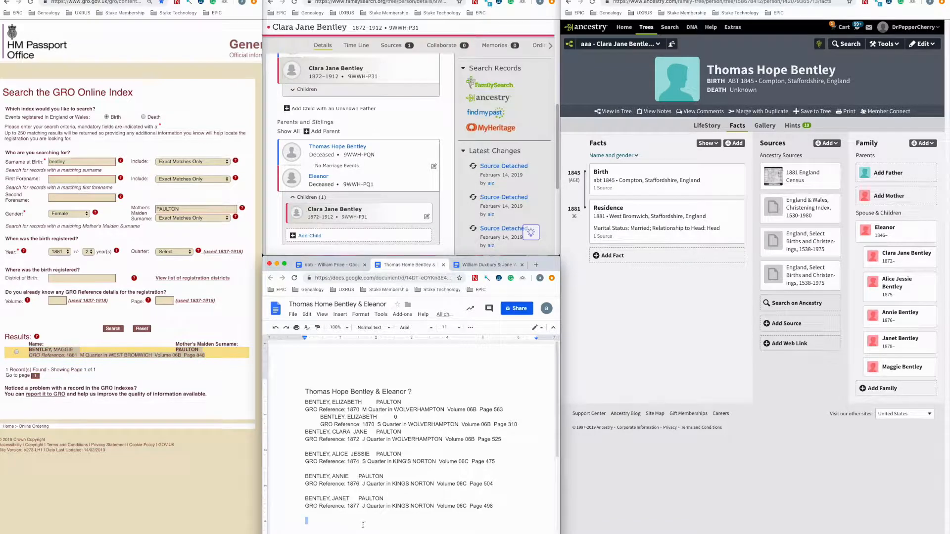
{"action": "right_click", "coordinate": [362, 520]}
{"action": "left_click", "coordinate": [398, 409]}
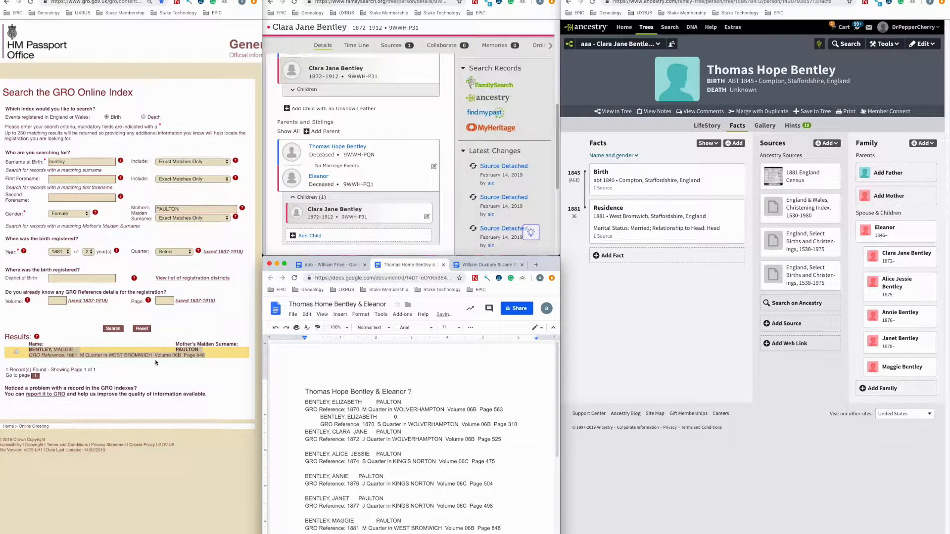
Step: Search the birth index for further female births in 1884 and in 1887, each +/- 2 years
{"action": "left_click", "coordinate": [58, 251]}
{"action": "left_click", "coordinate": [66, 271]}
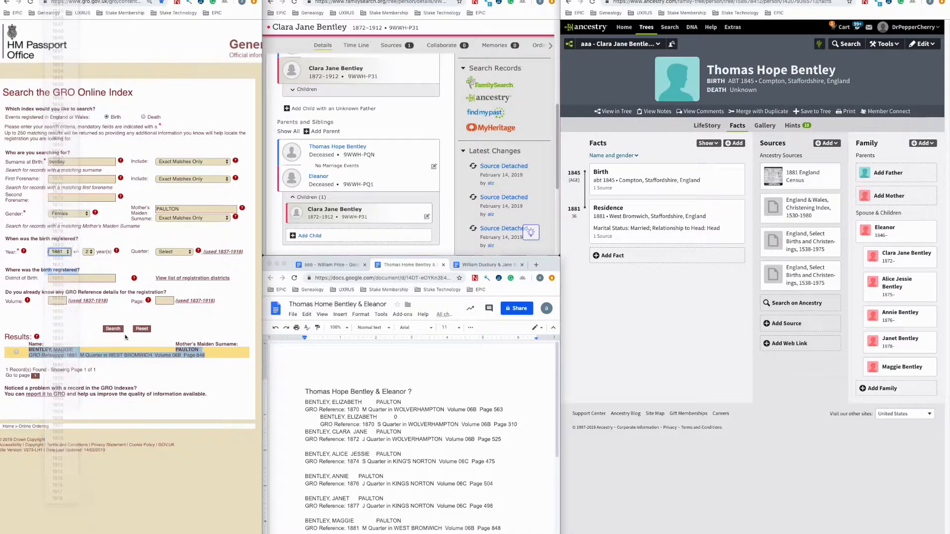
{"action": "left_click", "coordinate": [113, 328]}
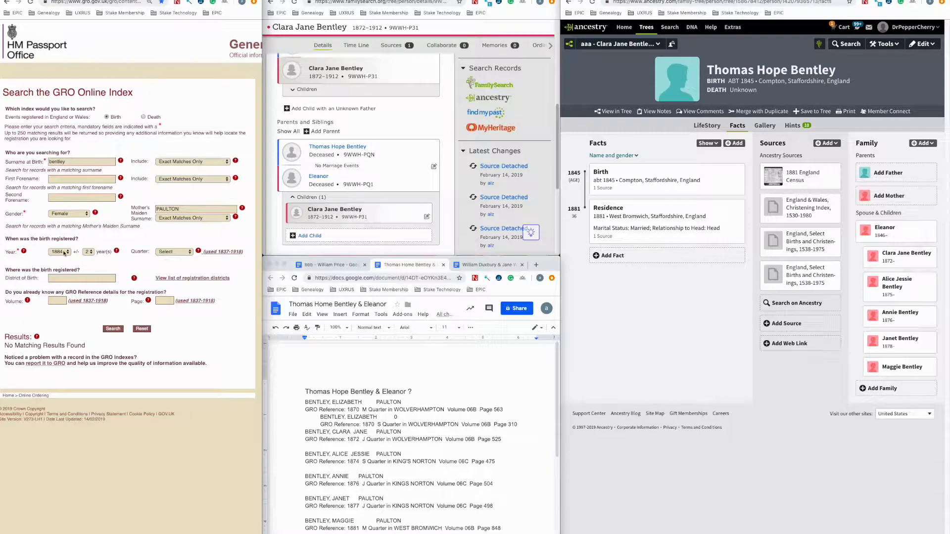
{"action": "left_click", "coordinate": [58, 251]}
{"action": "left_click", "coordinate": [66, 271]}
{"action": "left_click", "coordinate": [118, 329]}
Step: Switch the gender to Male and search for births in 1867, 1870 and 1873, each +/- 2 years
{"action": "left_click", "coordinate": [73, 214]}
{"action": "left_click", "coordinate": [67, 205]}
{"action": "left_click", "coordinate": [64, 252]}
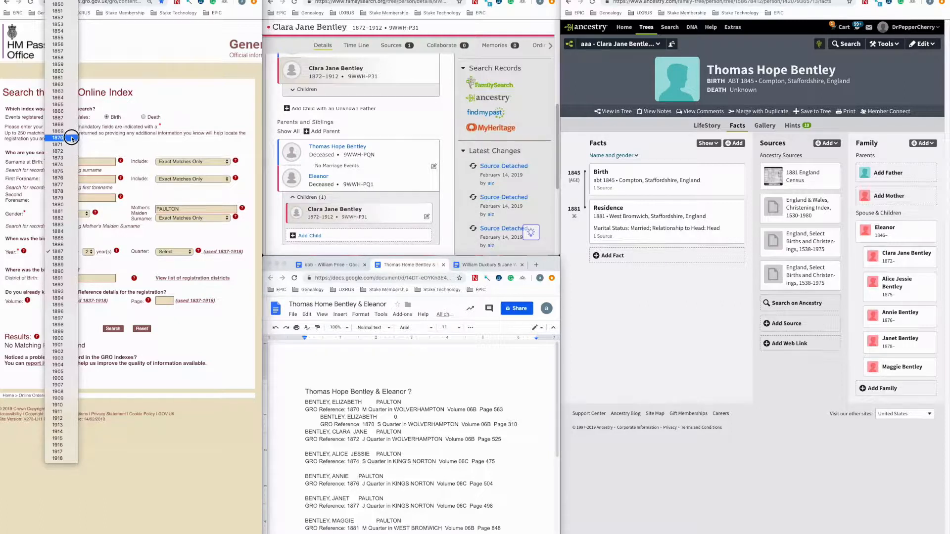
{"action": "left_click", "coordinate": [72, 119]}
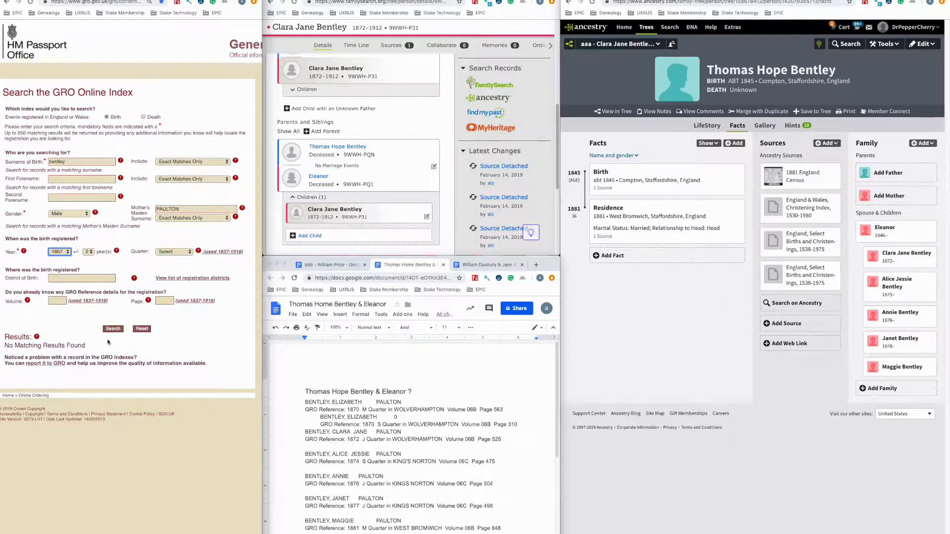
{"action": "left_click", "coordinate": [117, 330]}
{"action": "left_click", "coordinate": [60, 255]}
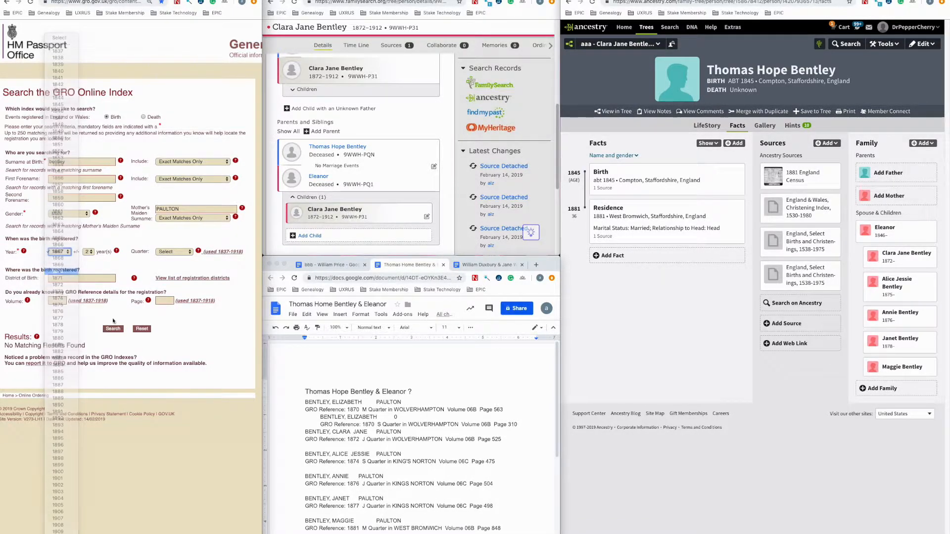
{"action": "left_click", "coordinate": [60, 251]}
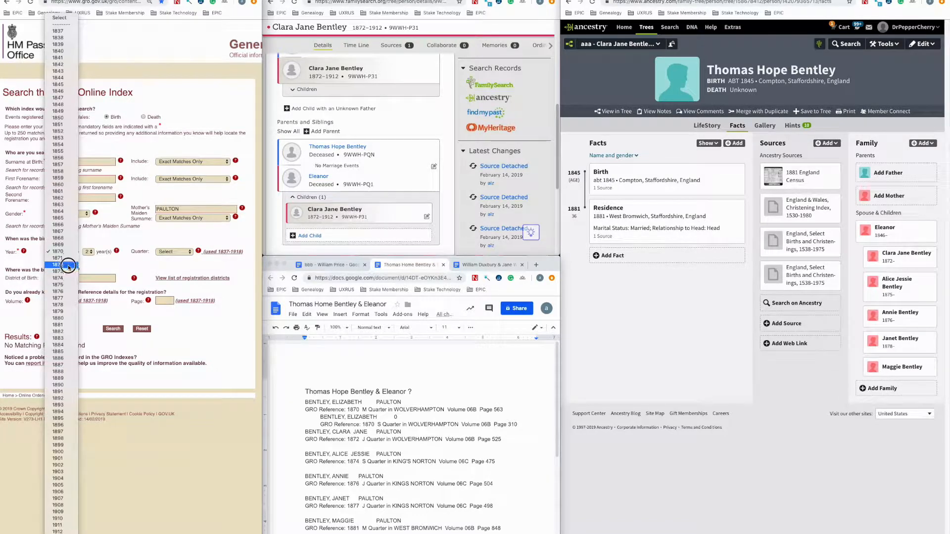
{"action": "left_click", "coordinate": [68, 271]}
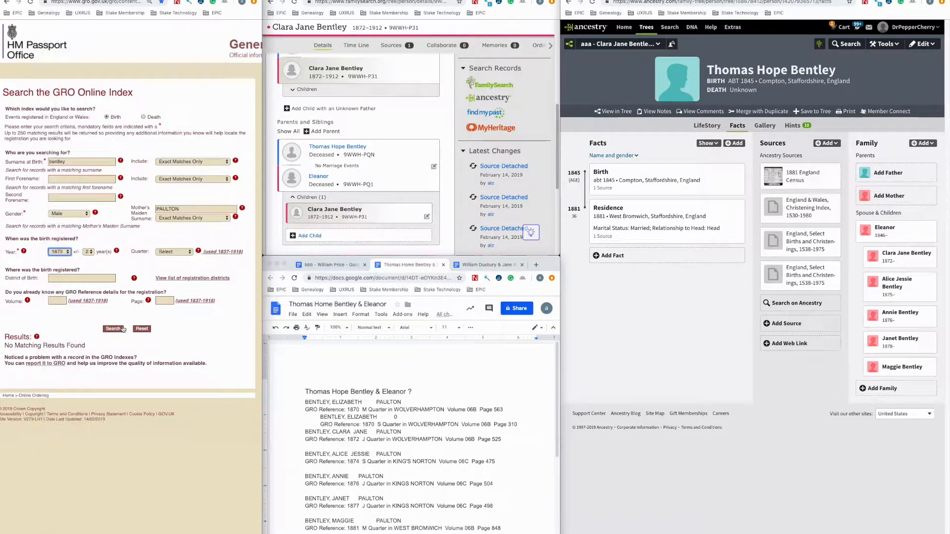
Step: Search for male births in 1876 and in 1879, each +/- 2 years
{"action": "left_click", "coordinate": [61, 252]}
{"action": "left_click", "coordinate": [63, 271]}
{"action": "key", "text": "Return"}
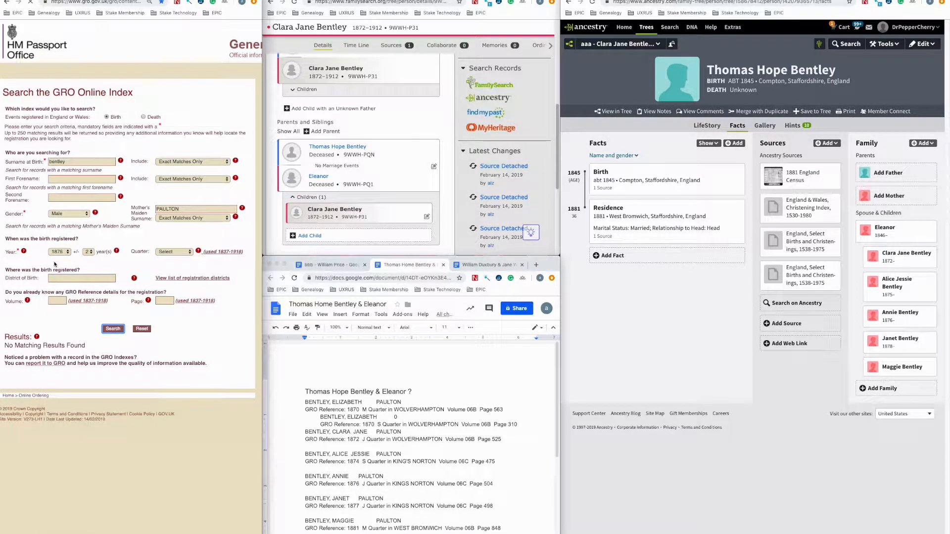
{"action": "left_click", "coordinate": [60, 252]}
{"action": "left_click", "coordinate": [63, 271]}
{"action": "left_click", "coordinate": [110, 327]}
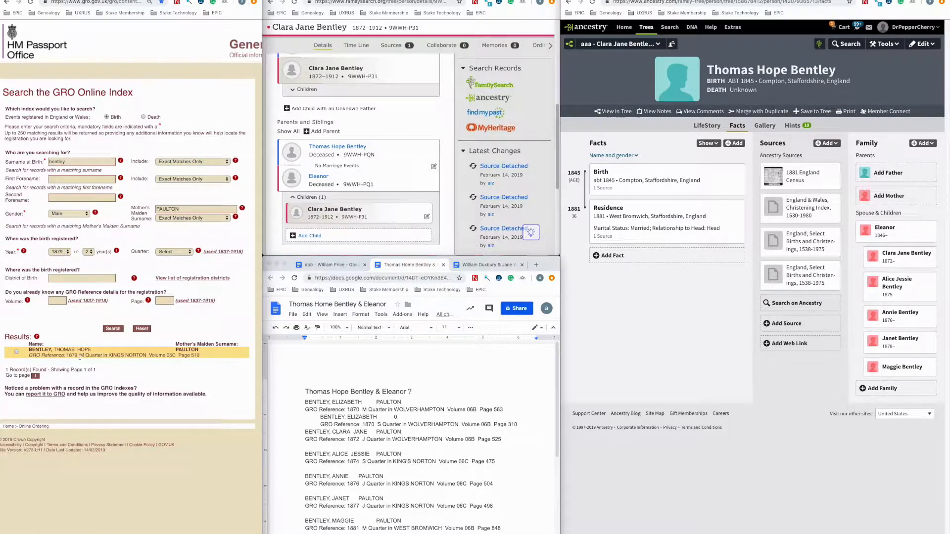
Step: Copy the 1879 King's Norton birth entry as unformatted text between the 1877 and 1881 entries in the document
{"action": "left_click_drag", "start_coordinate": [28, 347], "coordinate": [210, 355]}
{"action": "key", "text": "super+c"}
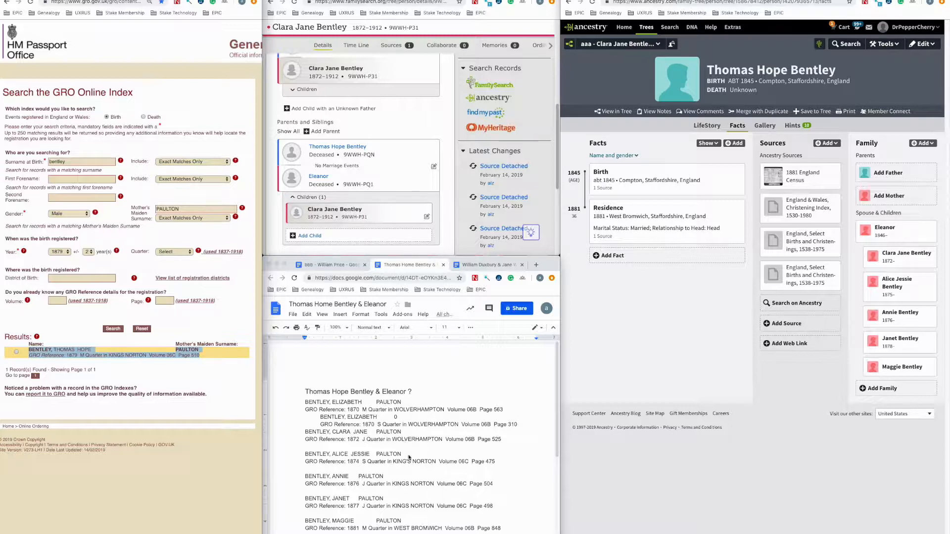
{"action": "left_click", "coordinate": [394, 513]}
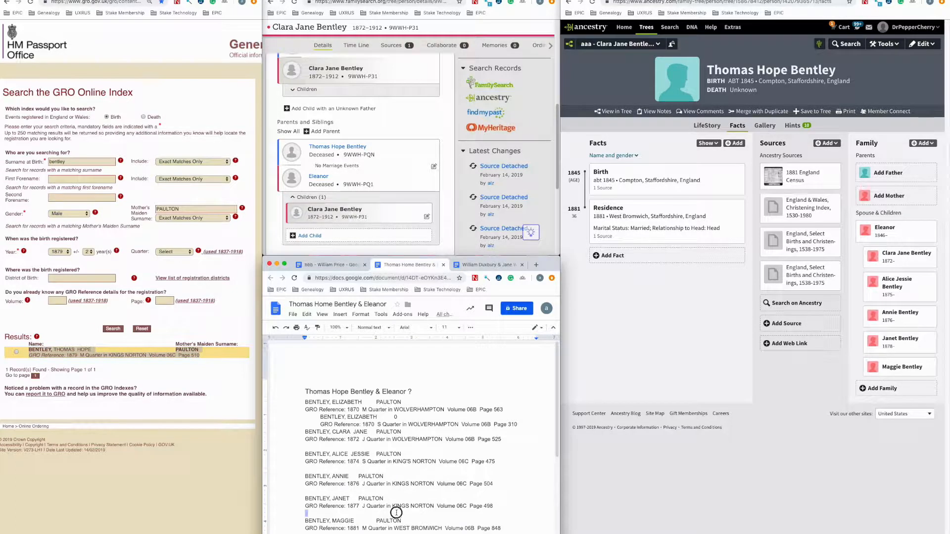
{"action": "right_click", "coordinate": [394, 513]}
{"action": "left_click", "coordinate": [435, 395]}
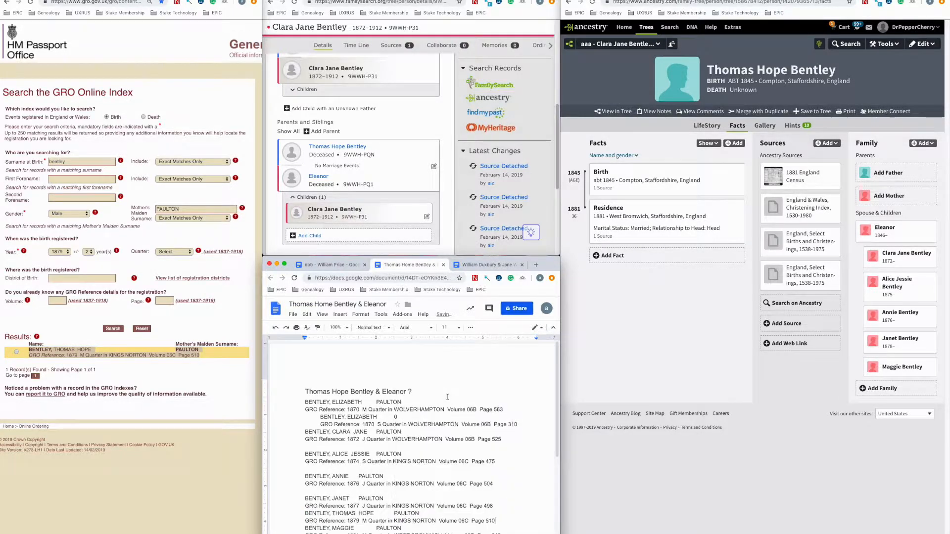
Step: Search for male births in 1882 and in 1885, each +/- 2 years
{"action": "left_click", "coordinate": [96, 321]}
{"action": "left_click", "coordinate": [65, 253]}
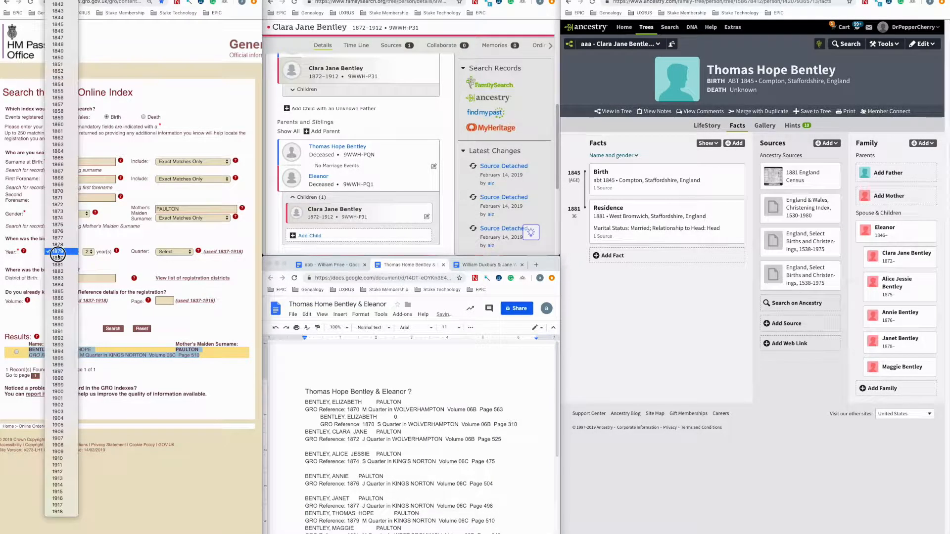
{"action": "left_click", "coordinate": [64, 271]}
{"action": "left_click", "coordinate": [113, 329]}
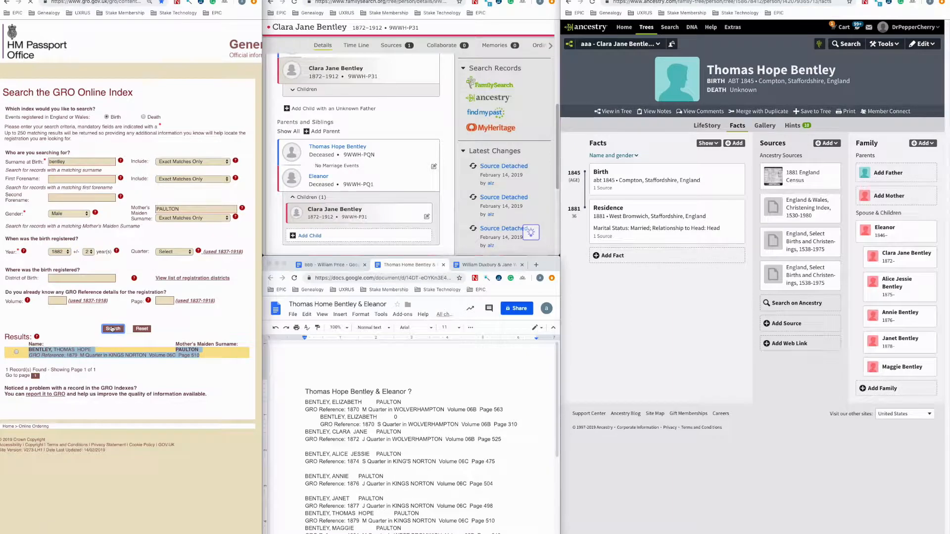
{"action": "left_click", "coordinate": [59, 252]}
{"action": "left_click", "coordinate": [60, 271]}
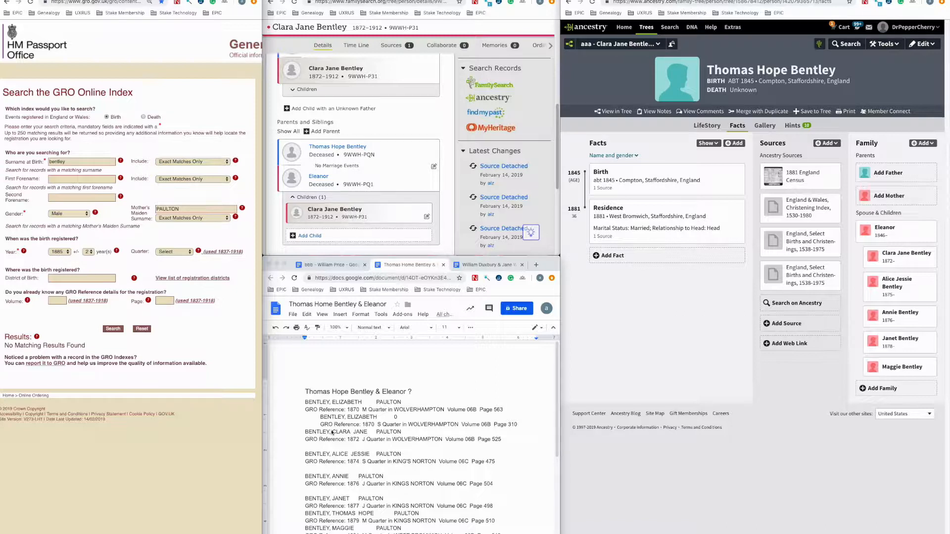
Step: Remove the blank lines between the 1872, 1874, 1876 and 1877 entries and insert one blank line after the 1879 entry
{"action": "left_click", "coordinate": [345, 447]}
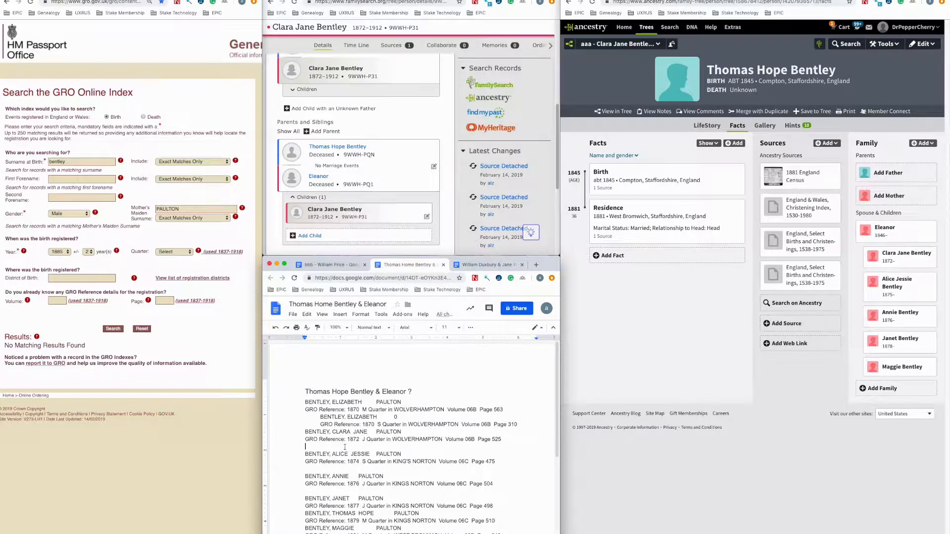
{"action": "key", "text": "BackSpace"}
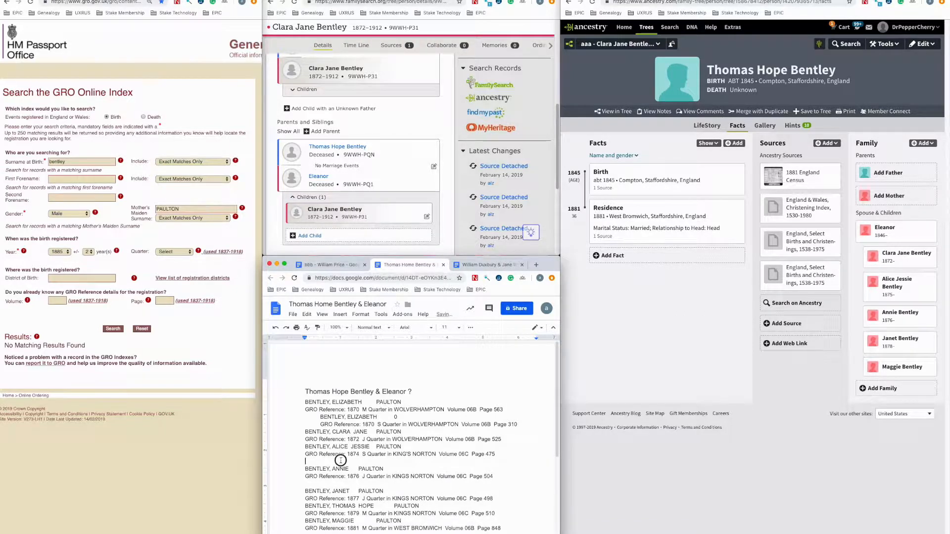
{"action": "key", "text": "BackSpace"}
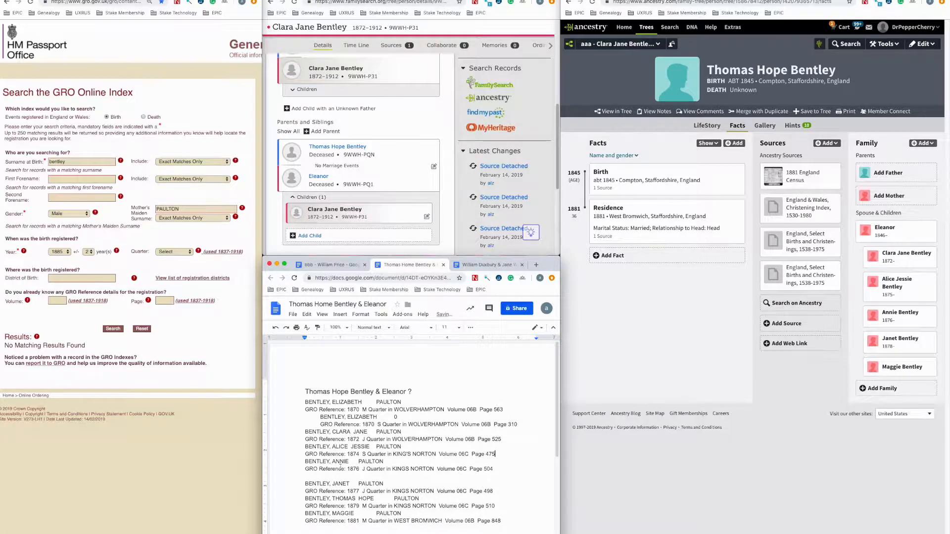
{"action": "key", "text": "BackSpace"}
{"action": "left_click", "coordinate": [496, 498]}
{"action": "key", "text": "Return"}
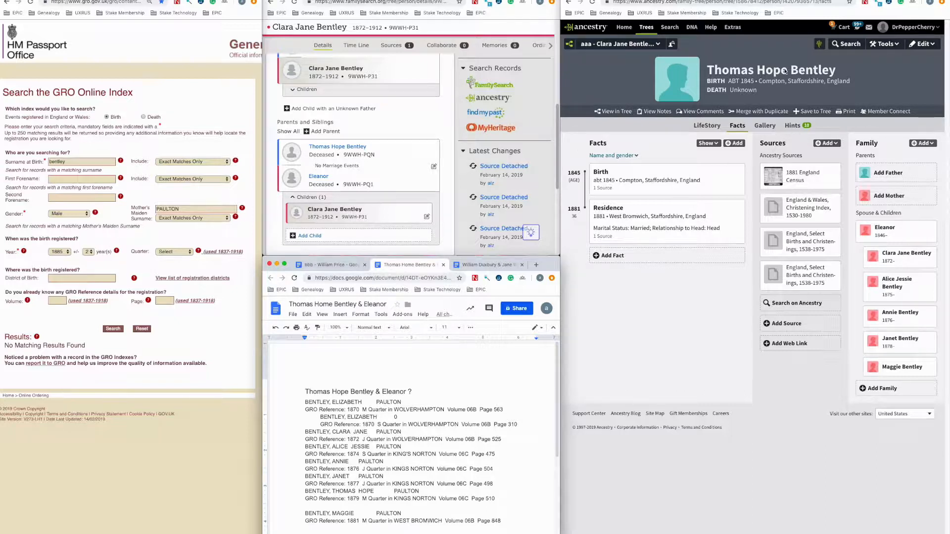
Step: Open the 1872 daughter's tree profile, then fill the birth search with the 1879 son's first forename and the year 1879
{"action": "left_click", "coordinate": [883, 254]}
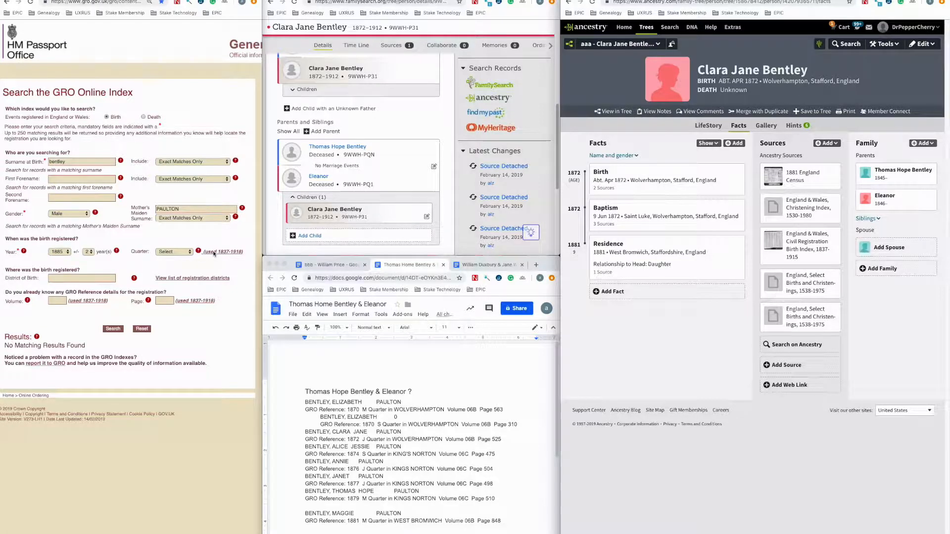
{"action": "left_click", "coordinate": [82, 178]}
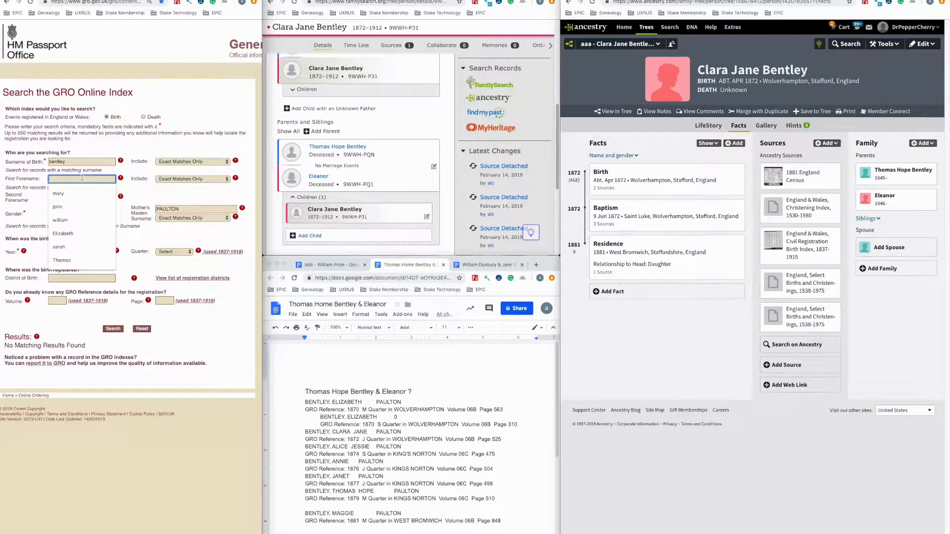
{"action": "type", "text": "thom"}
{"action": "key", "text": "Down"}
{"action": "key", "text": "Return"}
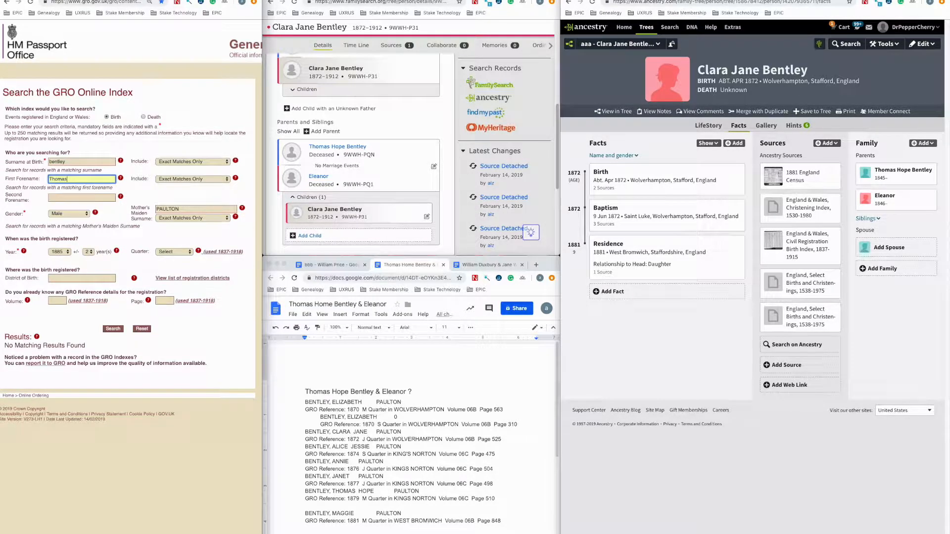
{"action": "left_click", "coordinate": [63, 253]}
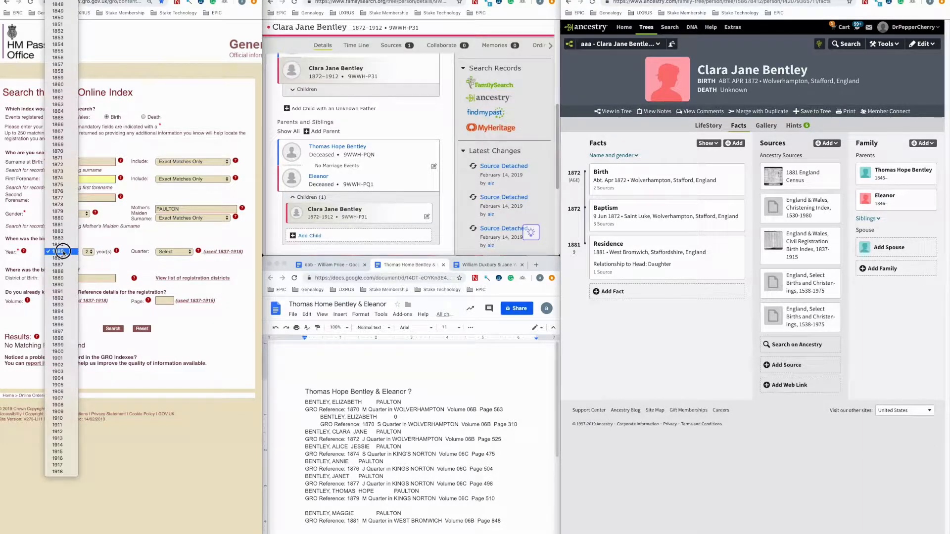
{"action": "left_click", "coordinate": [60, 211]}
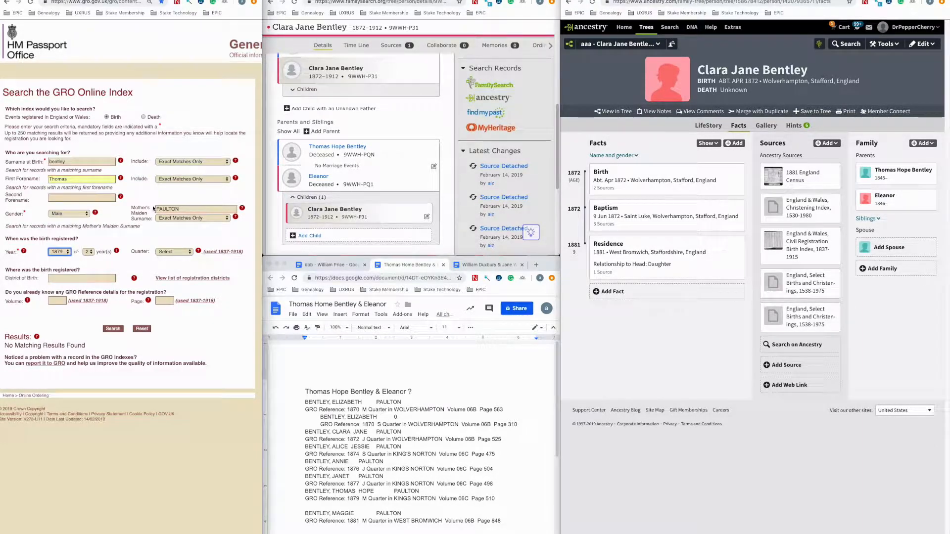
Step: Search the birth and death indexes for the son with the KINGS NORTON district copied from his 1879 entry
{"action": "left_click", "coordinate": [106, 279]}
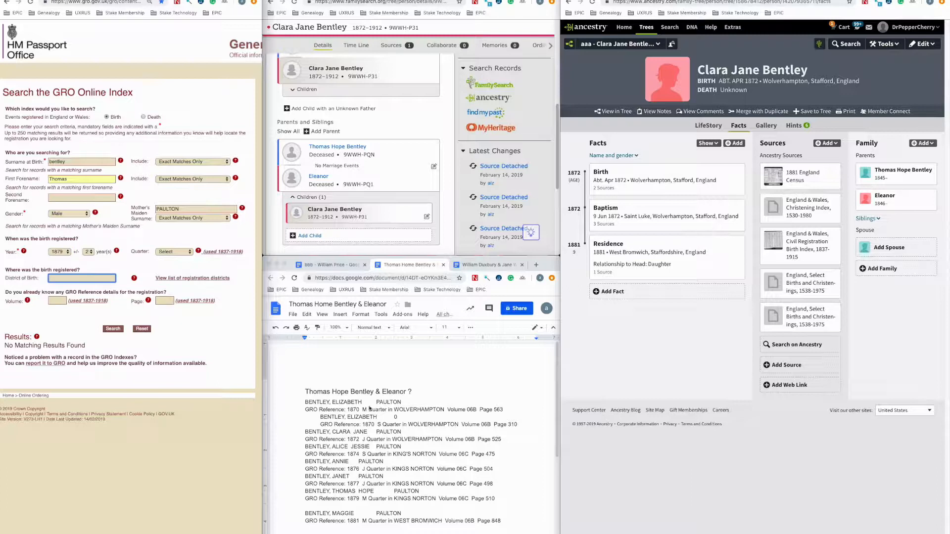
{"action": "double_click", "coordinate": [420, 499]}
{"action": "left_click_drag", "start_coordinate": [394, 498], "coordinate": [434, 498]}
{"action": "key", "text": "ctrl+c"}
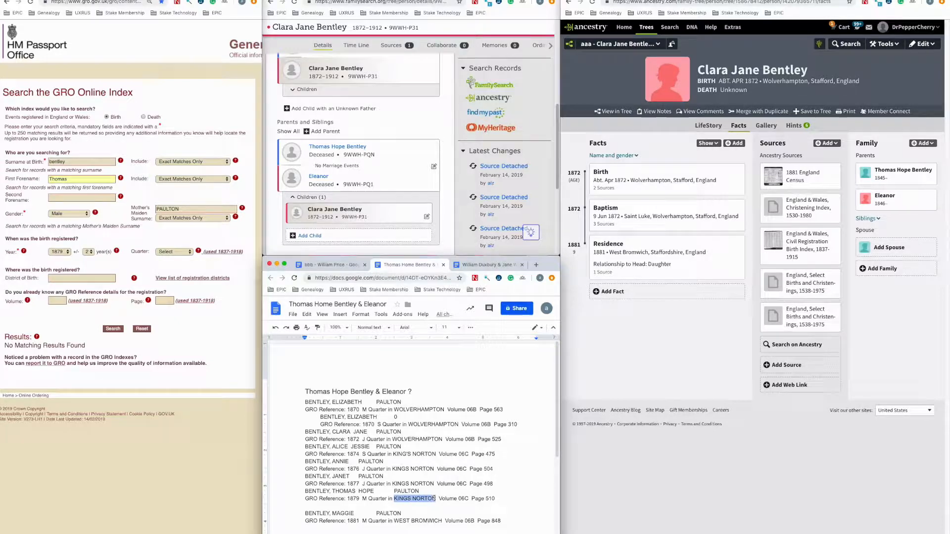
{"action": "left_click", "coordinate": [70, 280]}
{"action": "key", "text": "ctrl+v"}
{"action": "left_click", "coordinate": [113, 328]}
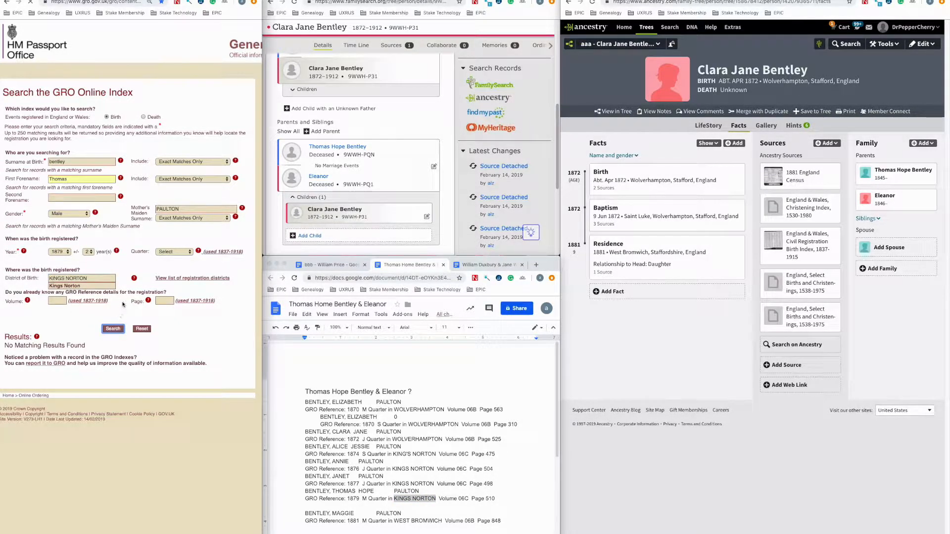
{"action": "left_click", "coordinate": [143, 116]}
{"action": "left_click", "coordinate": [109, 329]}
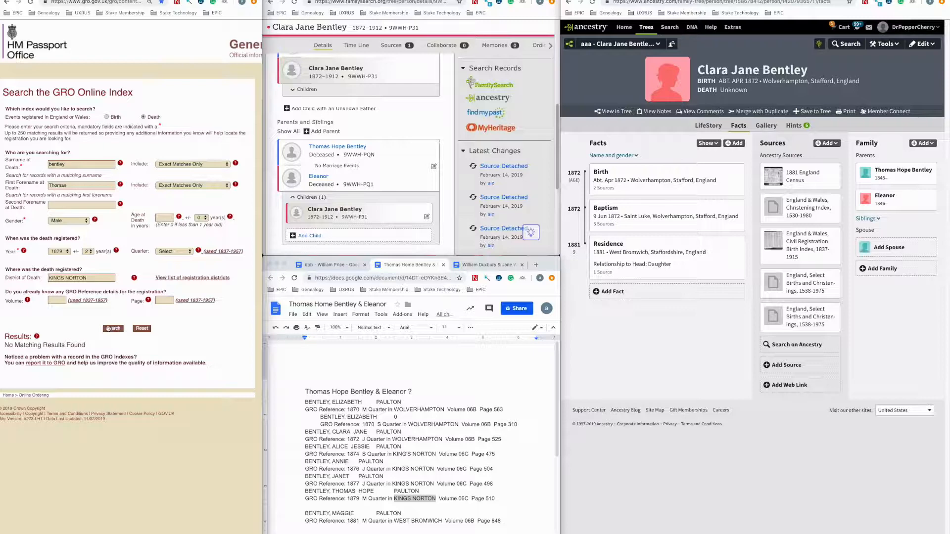
Step: Clear the district of death and search the 1879 +/- 2 years male deaths again
{"action": "left_click", "coordinate": [47, 280]}
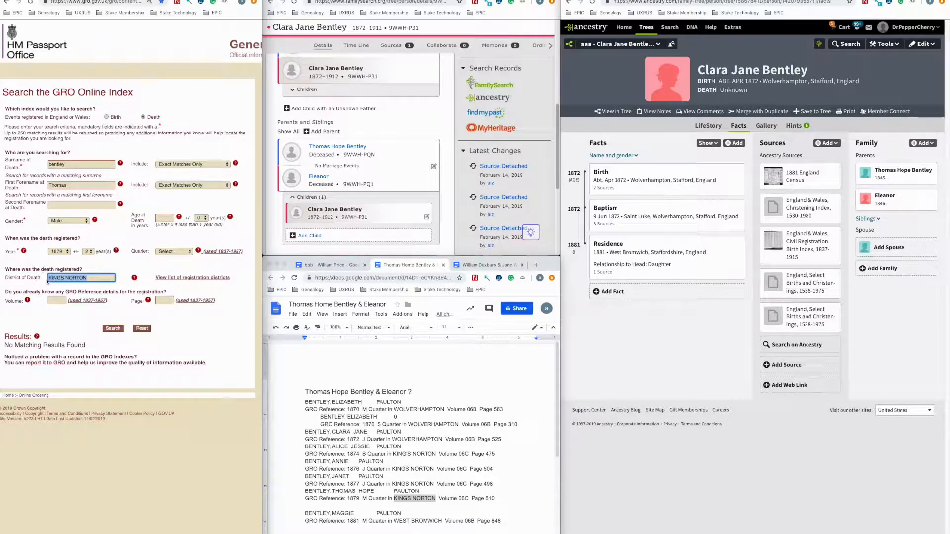
{"action": "key", "text": "ctrl+a"}
{"action": "key", "text": "BackSpace"}
{"action": "left_click", "coordinate": [105, 330]}
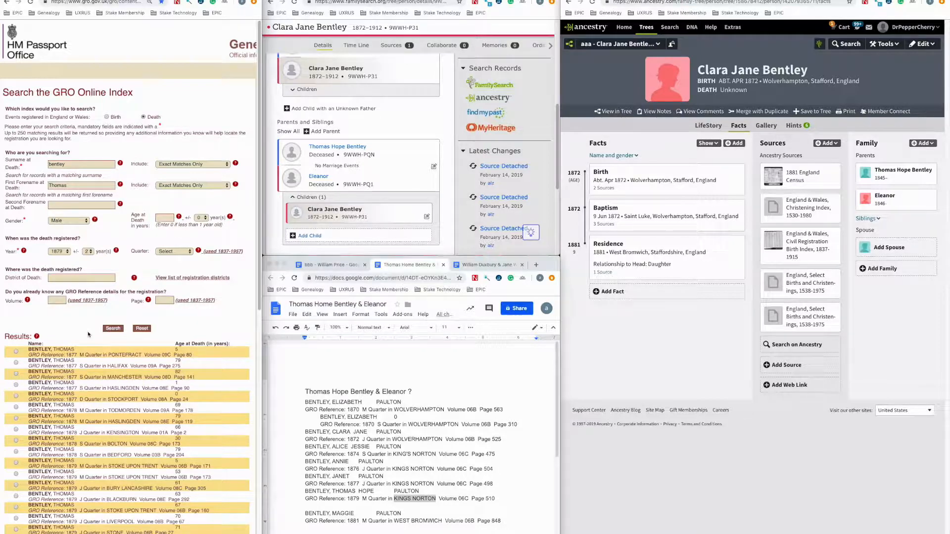
Step: Examine the listed 1877 to 1881 deaths for a young child registered in a district near the family
{"action": "scroll", "coordinate": [88, 335], "scroll_direction": "down", "scroll_amount": 1}
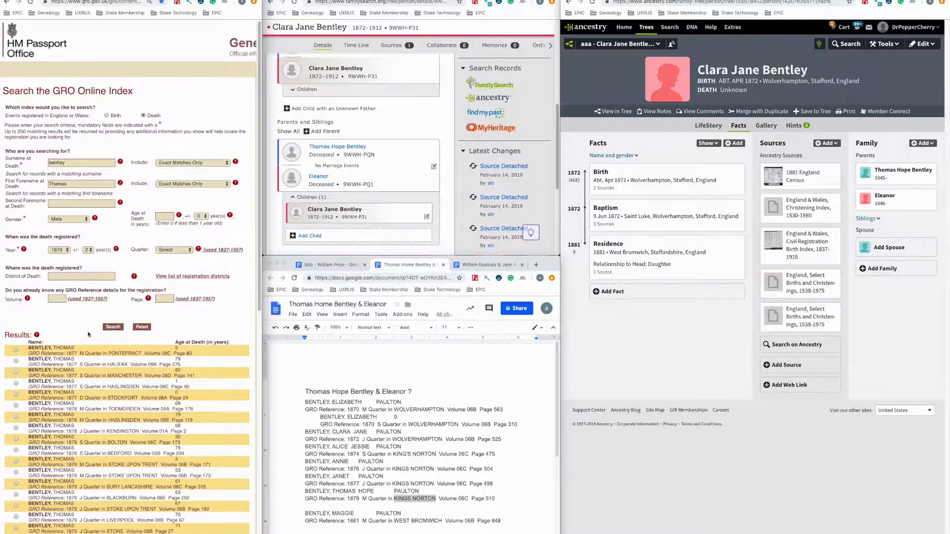
{"action": "scroll", "coordinate": [89, 334], "scroll_direction": "down", "scroll_amount": 1}
{"action": "scroll", "coordinate": [88, 335], "scroll_direction": "down", "scroll_amount": 1}
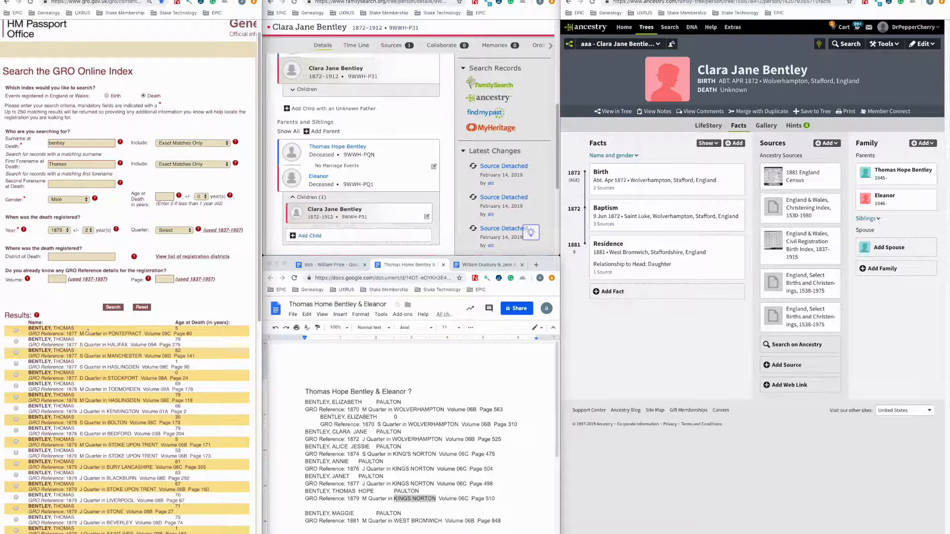
{"action": "scroll", "coordinate": [88, 332], "scroll_direction": "down", "scroll_amount": 5}
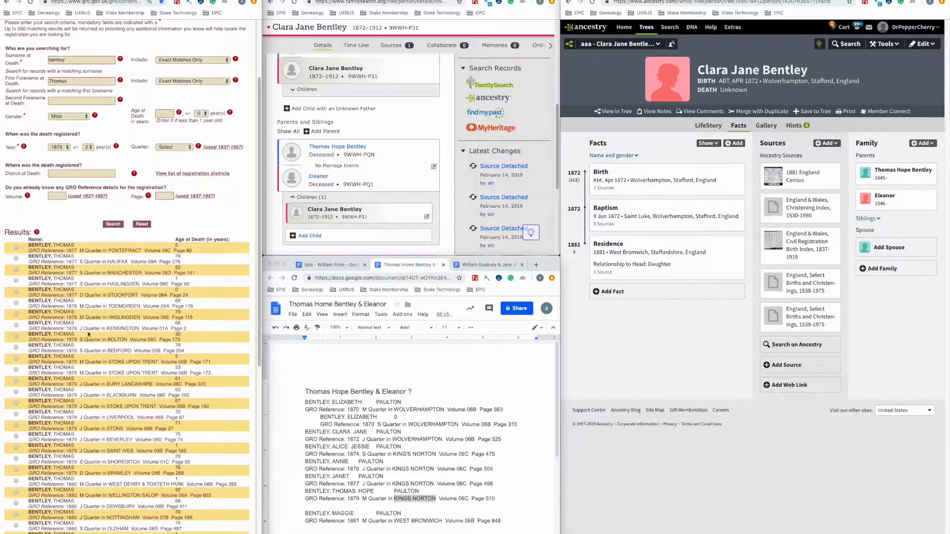
{"action": "scroll", "coordinate": [88, 335], "scroll_direction": "down", "scroll_amount": 6}
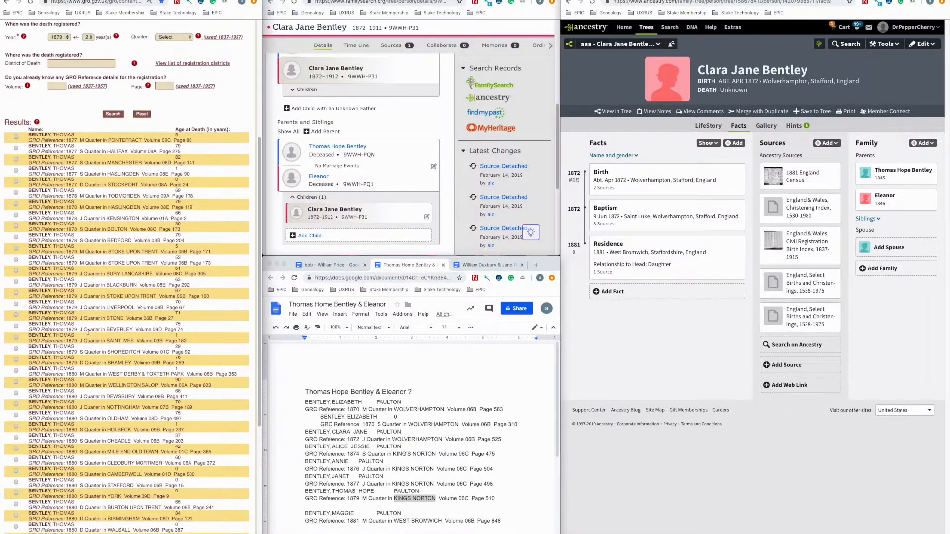
{"action": "scroll", "coordinate": [89, 333], "scroll_direction": "down", "scroll_amount": 5}
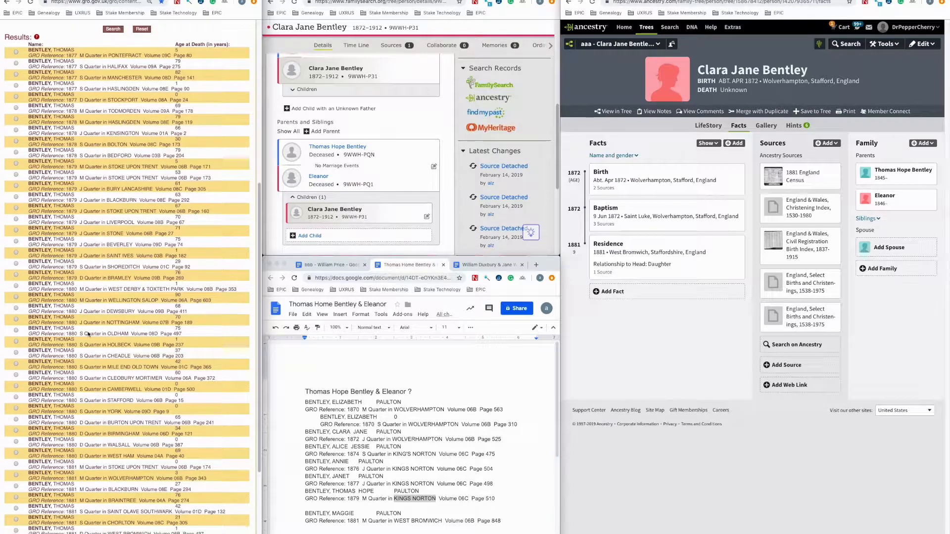
{"action": "scroll", "coordinate": [88, 335], "scroll_direction": "down", "scroll_amount": 3}
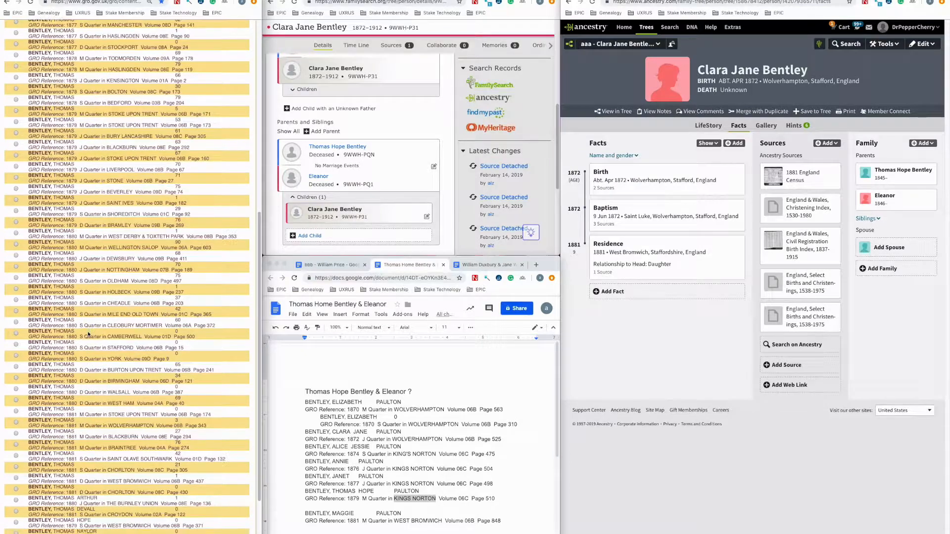
{"action": "double_click", "coordinate": [136, 426]}
{"action": "scroll", "coordinate": [136, 425], "scroll_direction": "up", "scroll_amount": 10}
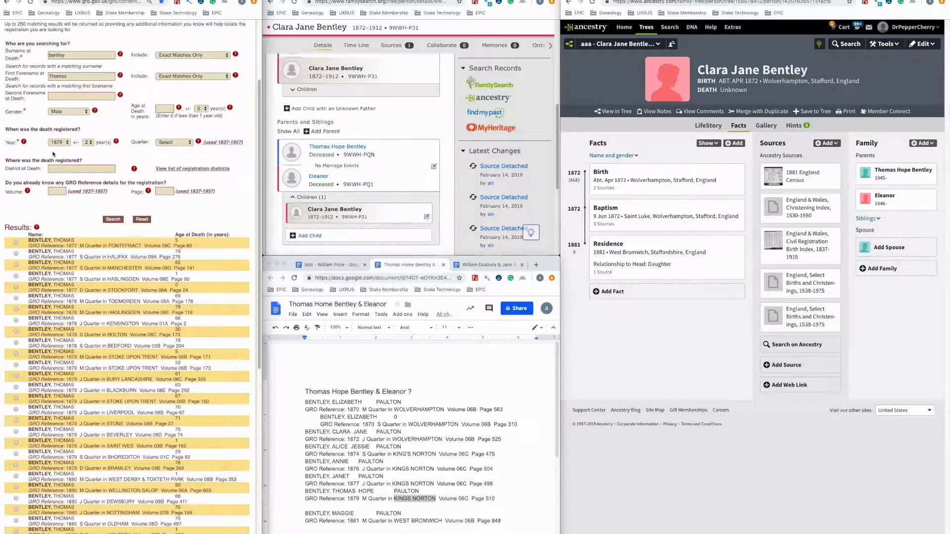
Step: Copy WEST BROMWICH from the 1881 entry into the district of death and search for the son's death
{"action": "left_click", "coordinate": [391, 523]}
{"action": "left_click_drag", "start_coordinate": [394, 522], "coordinate": [450, 522]}
{"action": "key", "text": "ctrl+c"}
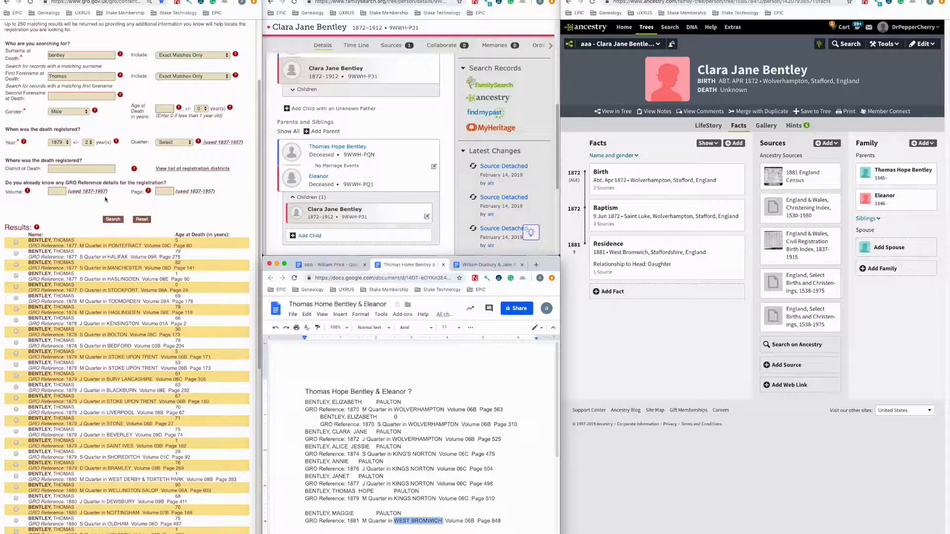
{"action": "left_click", "coordinate": [101, 169]}
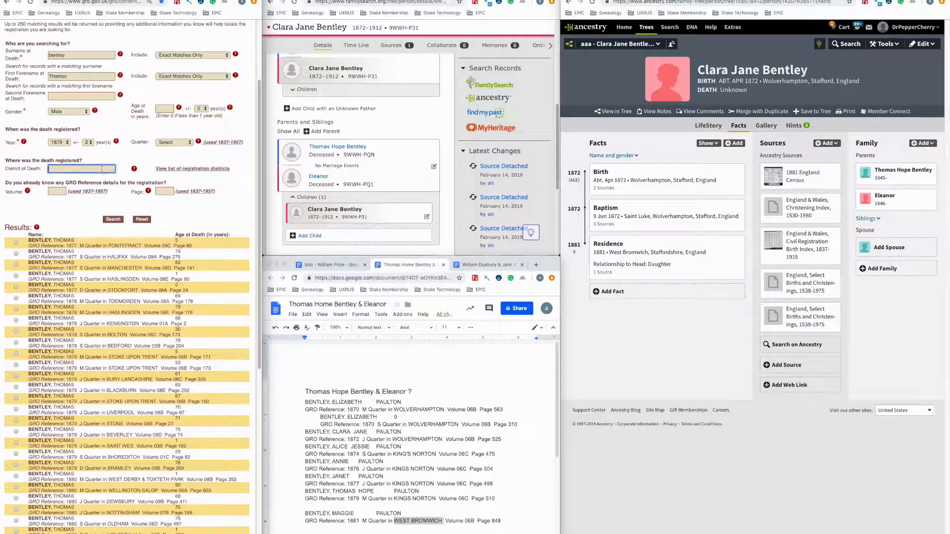
{"action": "right_click", "coordinate": [395, 517]}
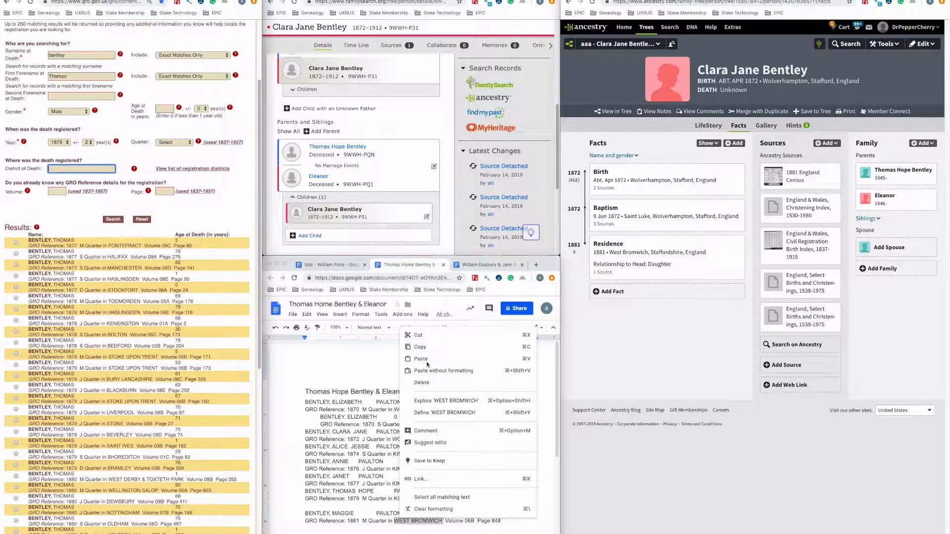
{"action": "left_click", "coordinate": [420, 347]}
{"action": "left_click", "coordinate": [70, 172]}
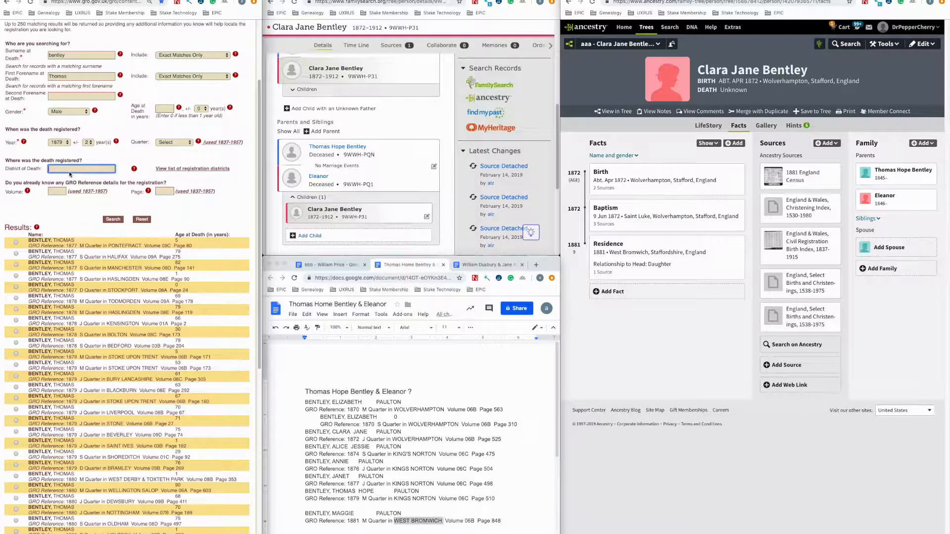
{"action": "key", "text": "ctrl+v"}
{"action": "left_click", "coordinate": [114, 218]}
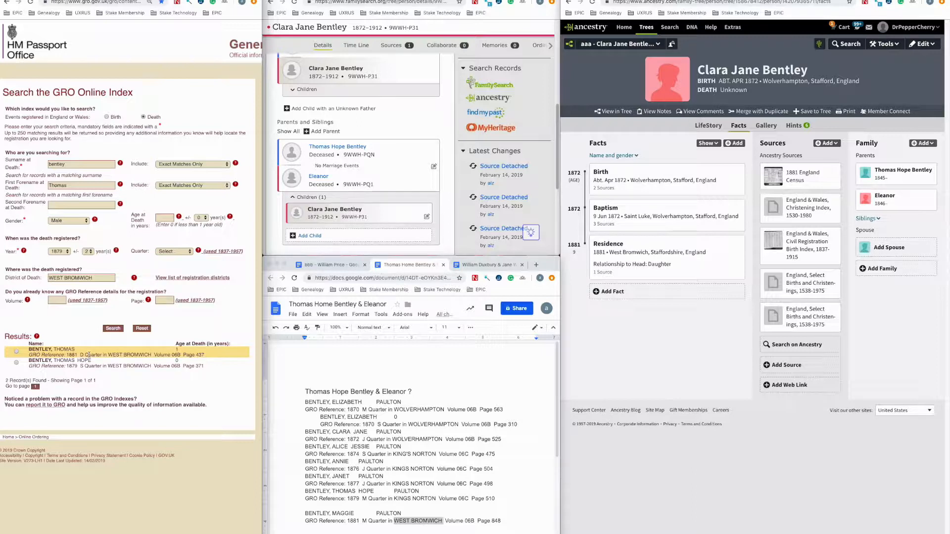
Step: Copy the 1879 West Bromwich death entry as unformatted text below the 1879 birth entry and indent both its lines
{"action": "left_click_drag", "start_coordinate": [28, 361], "coordinate": [214, 368]}
{"action": "key", "text": "super+c"}
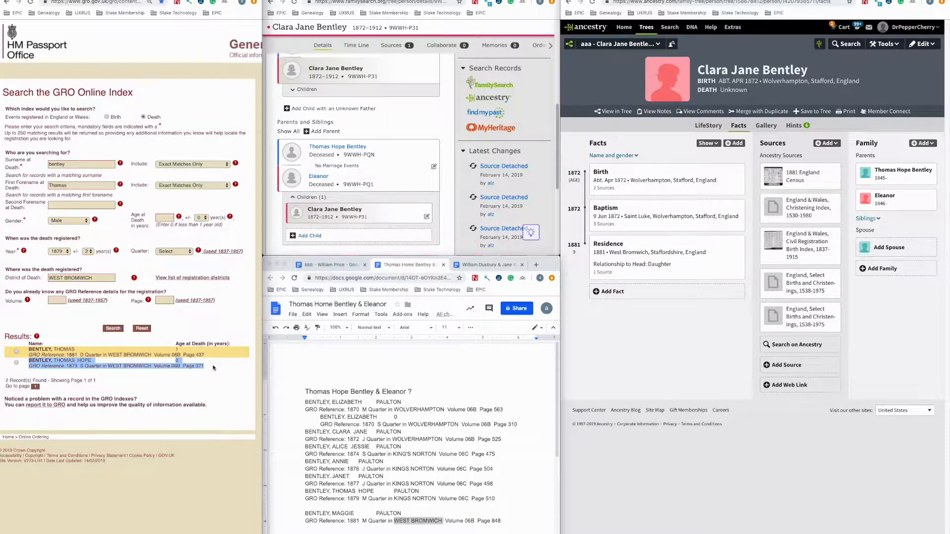
{"action": "left_click", "coordinate": [418, 506]}
{"action": "left_click", "coordinate": [417, 504]}
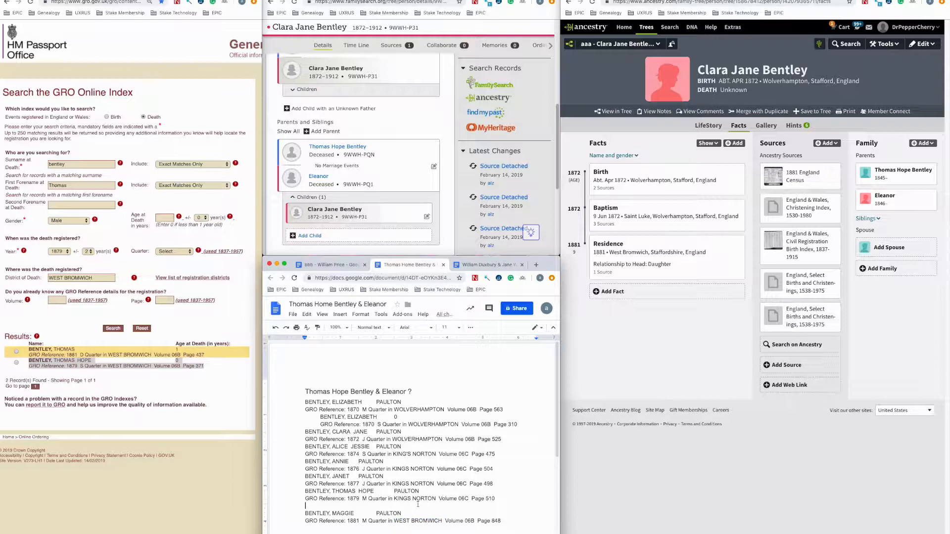
{"action": "right_click", "coordinate": [418, 505]}
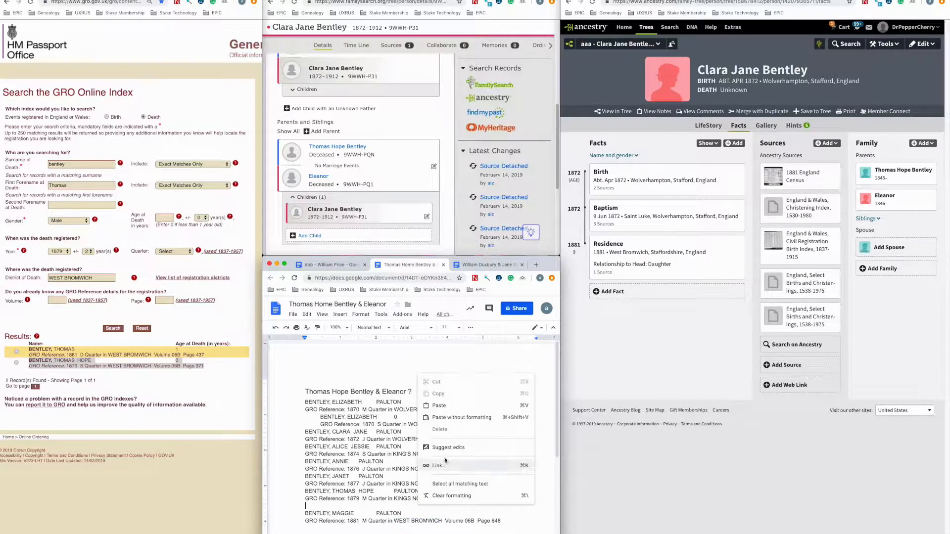
{"action": "left_click", "coordinate": [440, 420]}
{"action": "left_click", "coordinate": [301, 506]}
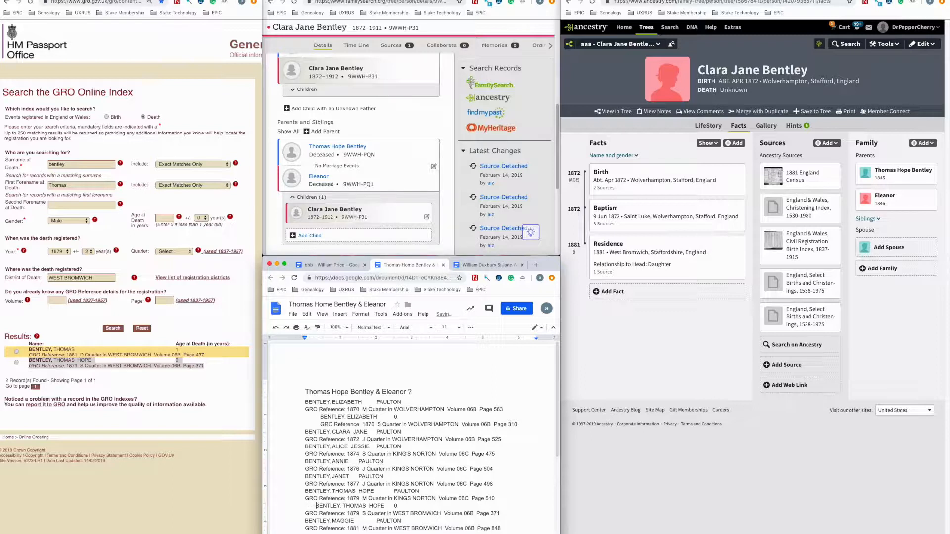
{"action": "left_click", "coordinate": [301, 515]}
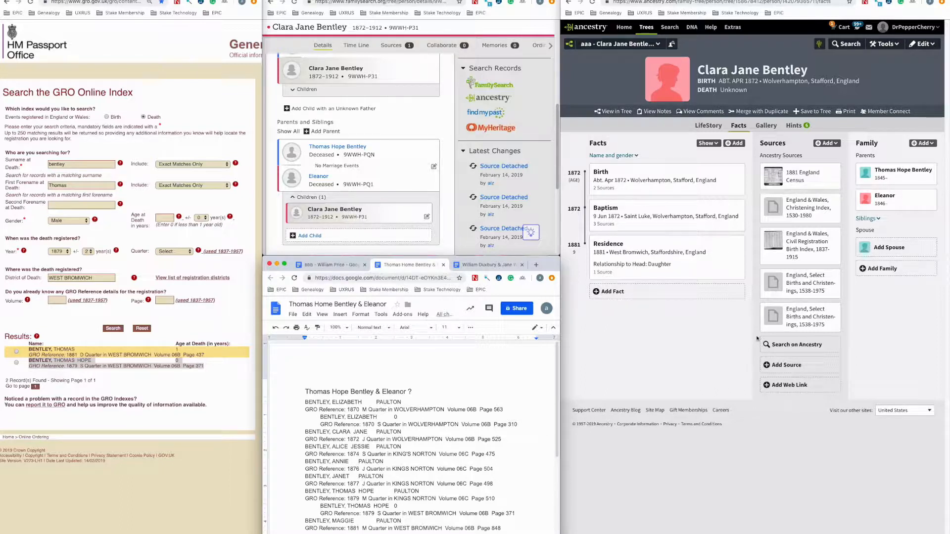
Step: Open the father's profile in the Ancestry tree and start adding a daughter to his family
{"action": "left_click", "coordinate": [874, 297]}
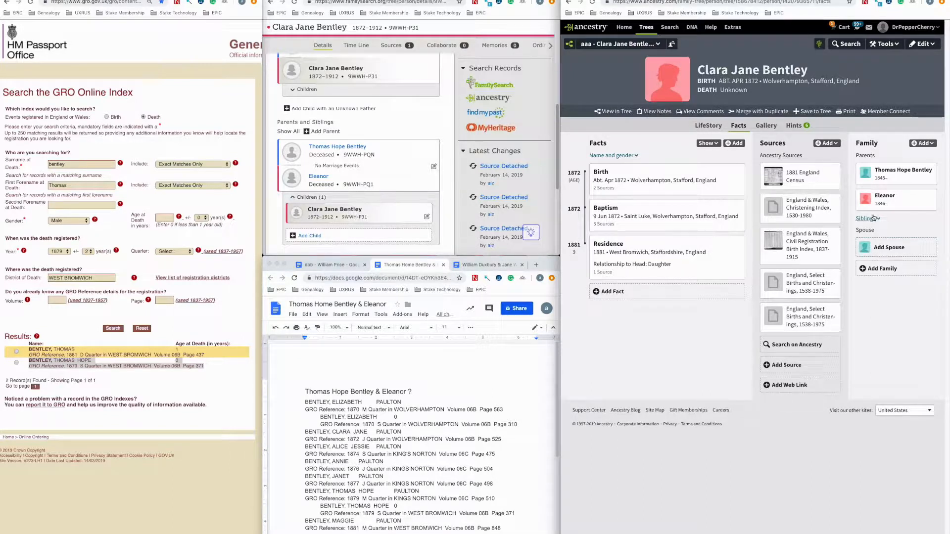
{"action": "mouse_move", "coordinate": [884, 183]}
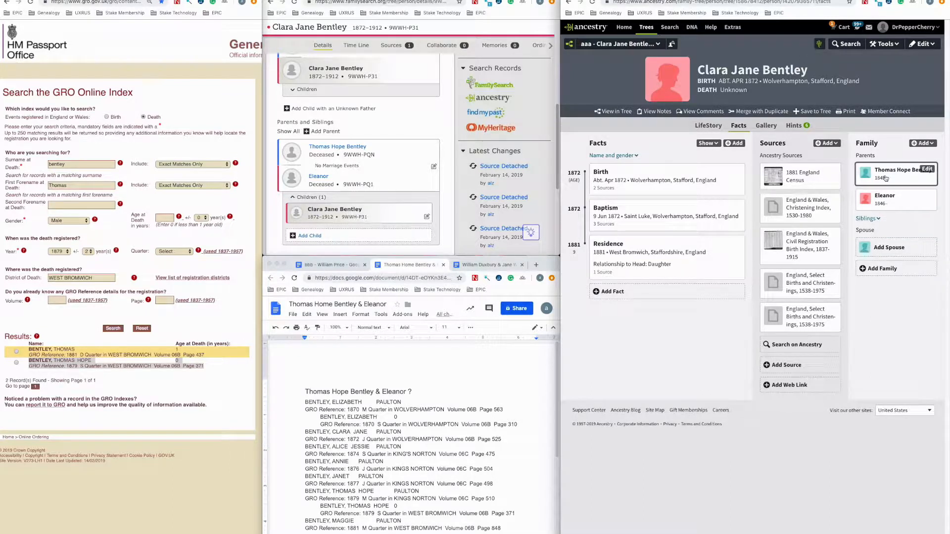
{"action": "left_click", "coordinate": [885, 177]}
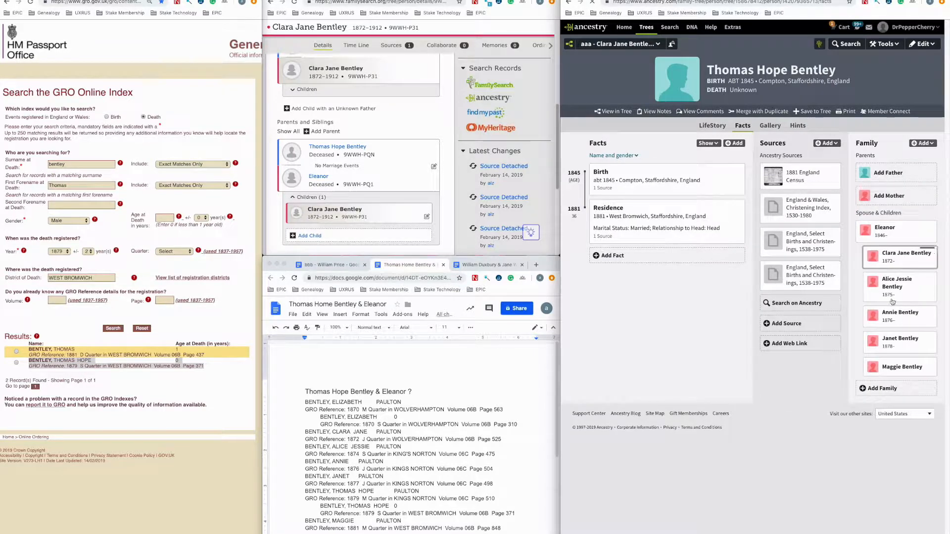
{"action": "left_click", "coordinate": [880, 393]}
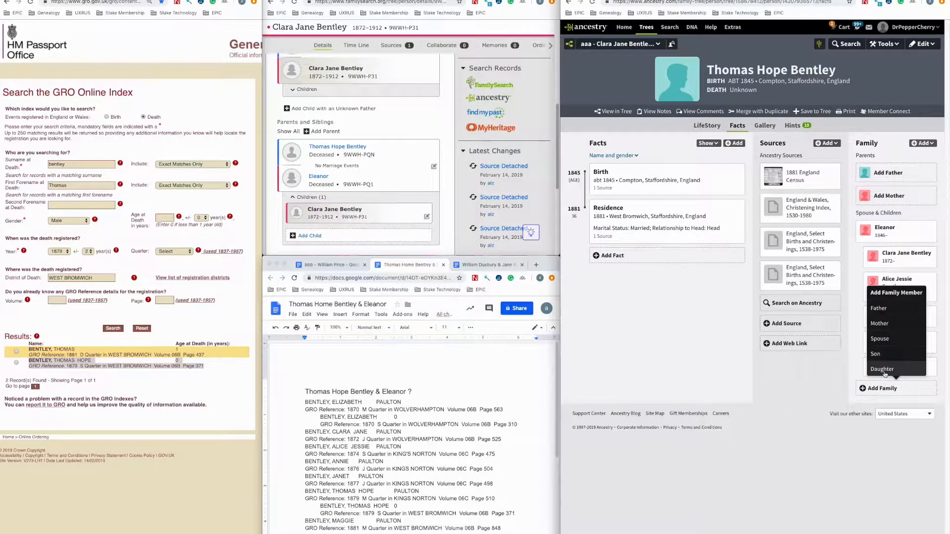
{"action": "left_click", "coordinate": [882, 370]}
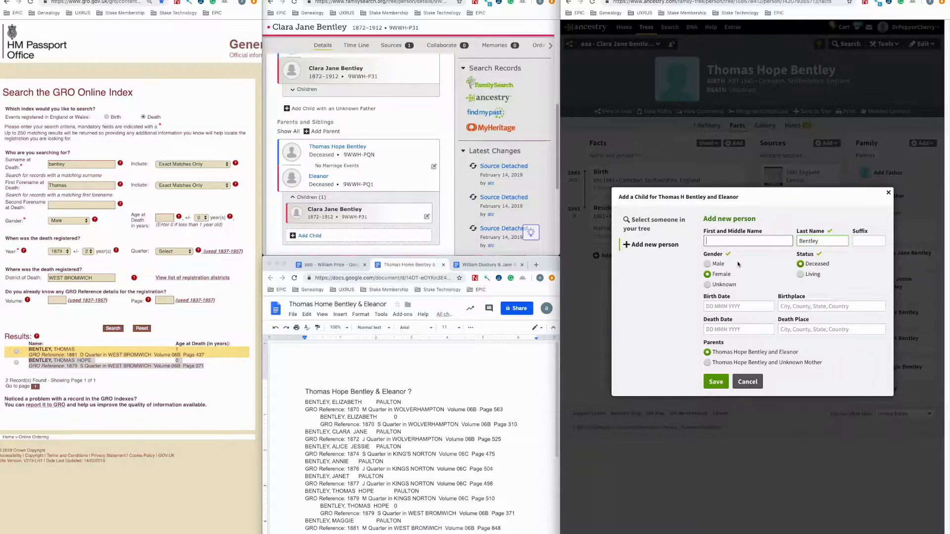
Step: Enter the eldest daughter's first name, birth date Abt Jan 1870 and birthplace Wolverhampton, Staffordshire, England, and save her to the family
{"action": "type", "text": "elizabeth"}
{"action": "key", "text": "Tab"}
{"action": "key", "text": "Tab"}
{"action": "key", "text": "Tab"}
{"action": "key", "text": "Tab"}
{"action": "key", "text": "Tab"}
{"action": "type", "text": "Abt Jan 1870"}
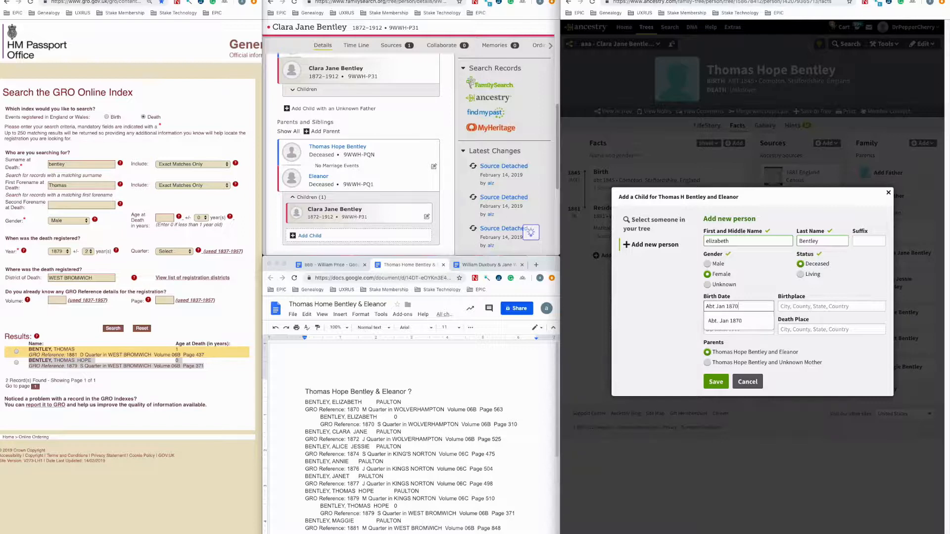
{"action": "key", "text": "Tab"}
{"action": "type", "text": "wolverham"}
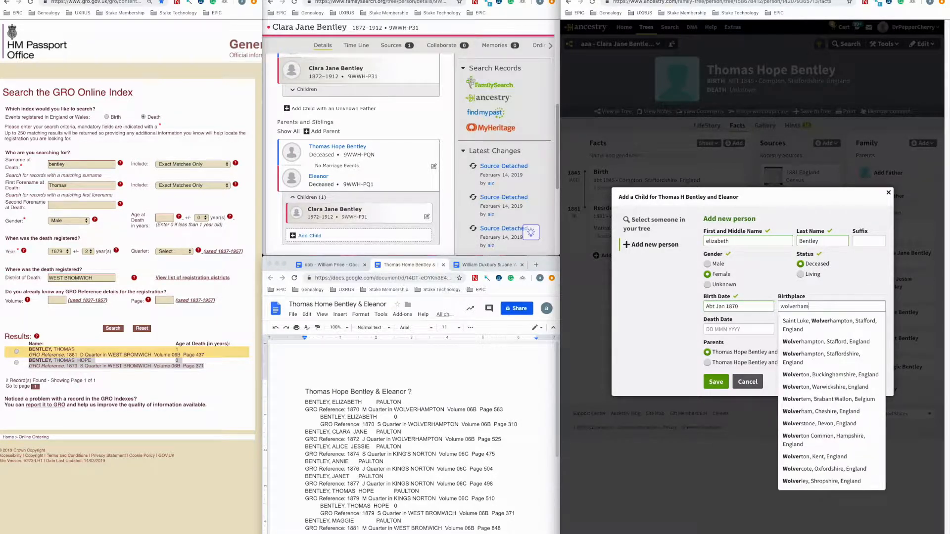
{"action": "type", "text": "pton,"}
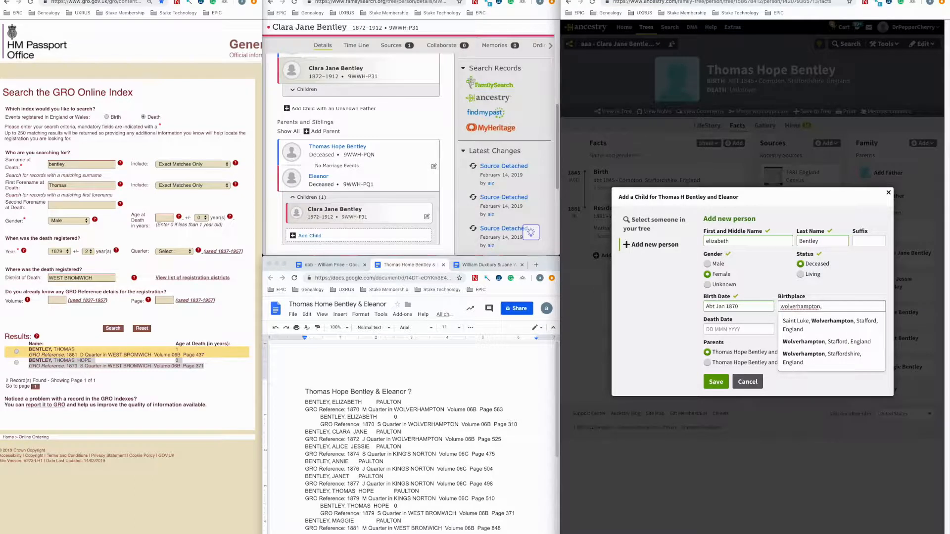
{"action": "left_click", "coordinate": [819, 352]}
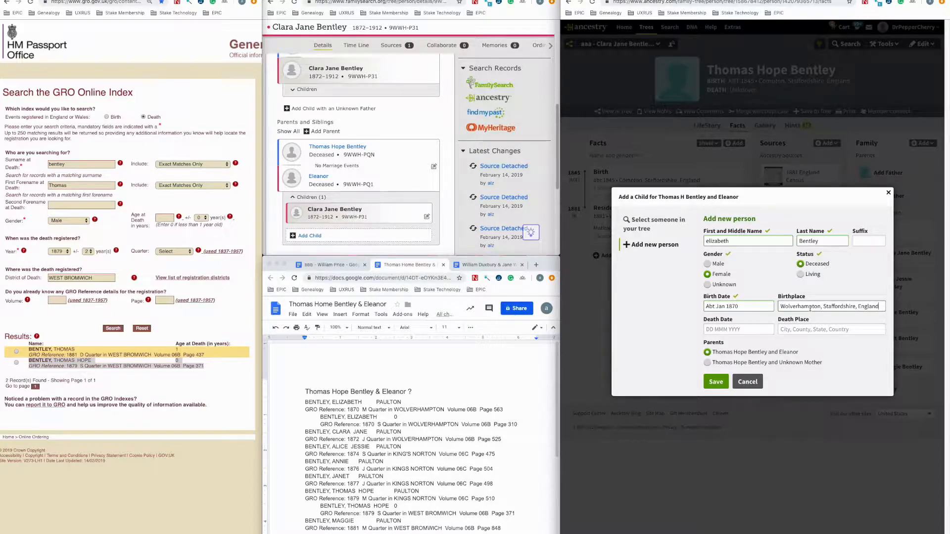
{"action": "left_click", "coordinate": [715, 381]}
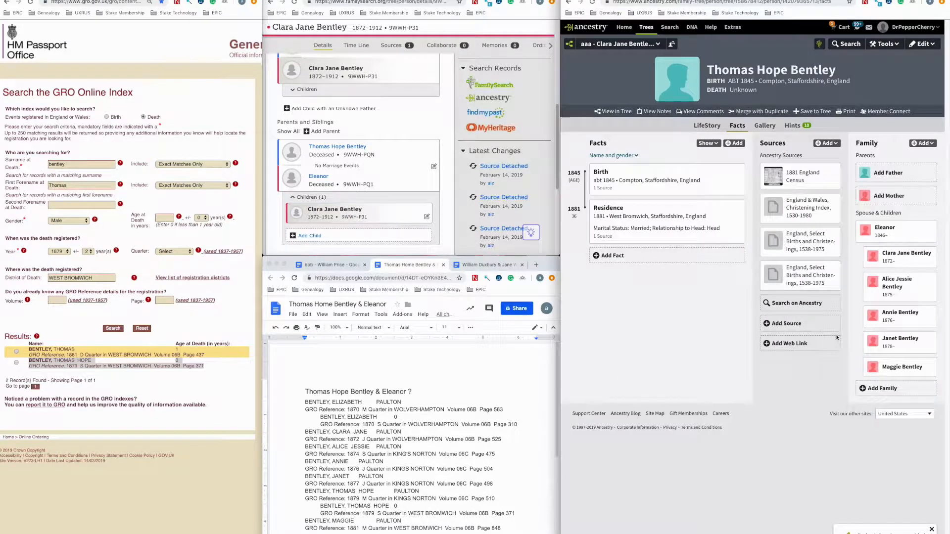
Step: Add the son with his first and middle names, birth date abt Jan 1879 and birthplace Kings norton to the father's family
{"action": "left_click", "coordinate": [882, 414]}
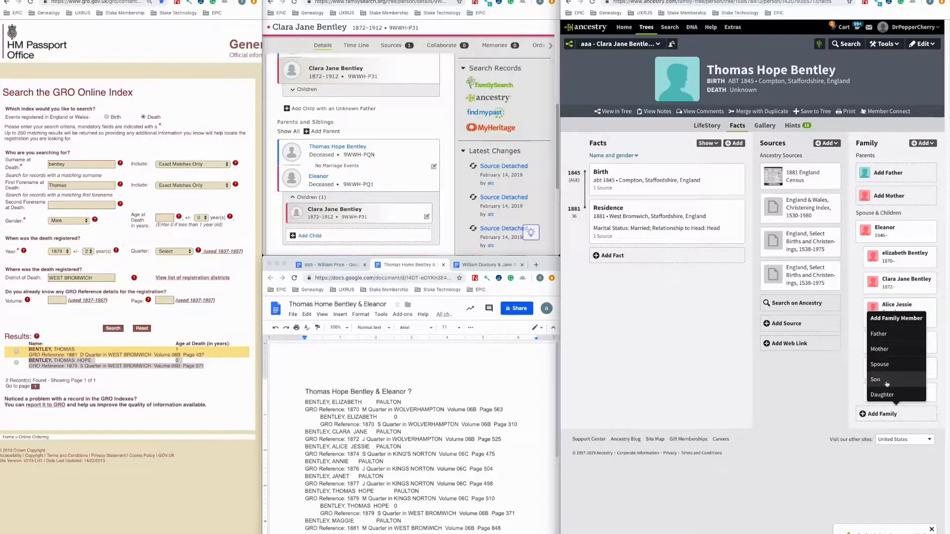
{"action": "left_click", "coordinate": [875, 379]}
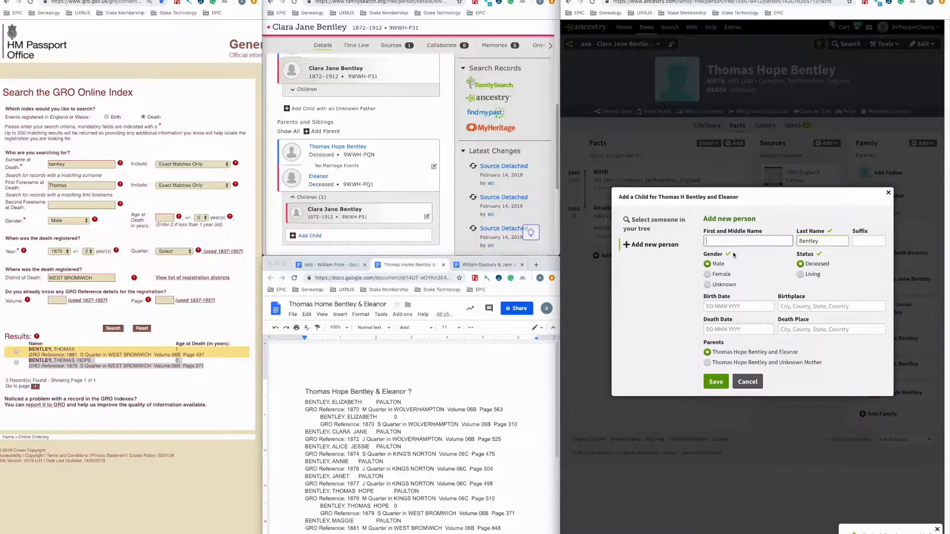
{"action": "type", "text": "thomas ho"}
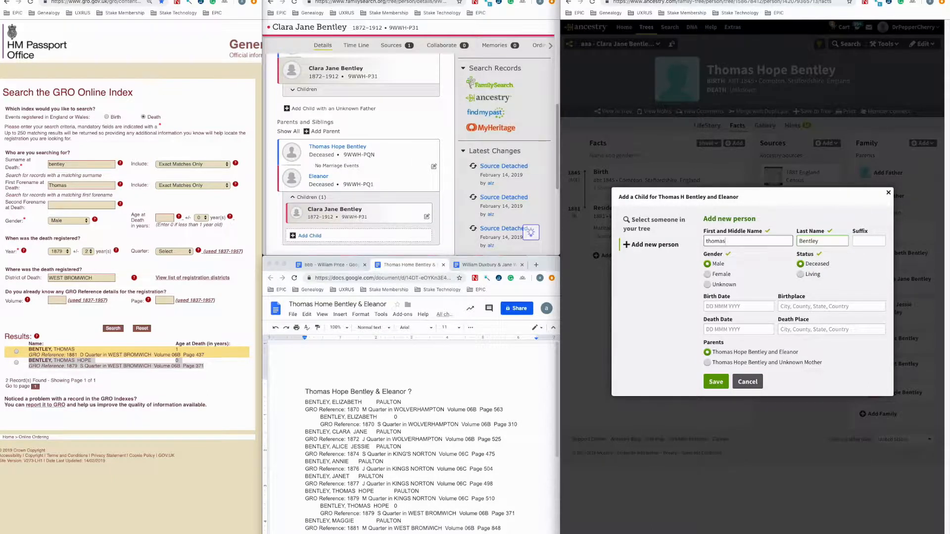
{"action": "key", "text": "Tab"}
{"action": "key", "text": "Tab"}
{"action": "key", "text": "Tab"}
{"action": "key", "text": "Tab"}
{"action": "type", "text": "abt Jan"}
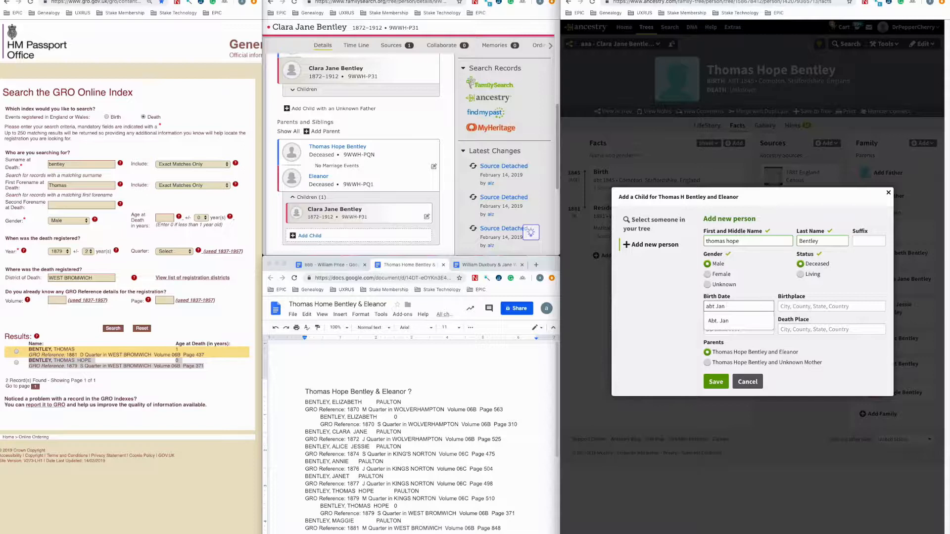
{"action": "type", "text": " 1879"}
{"action": "left_click", "coordinate": [794, 305]}
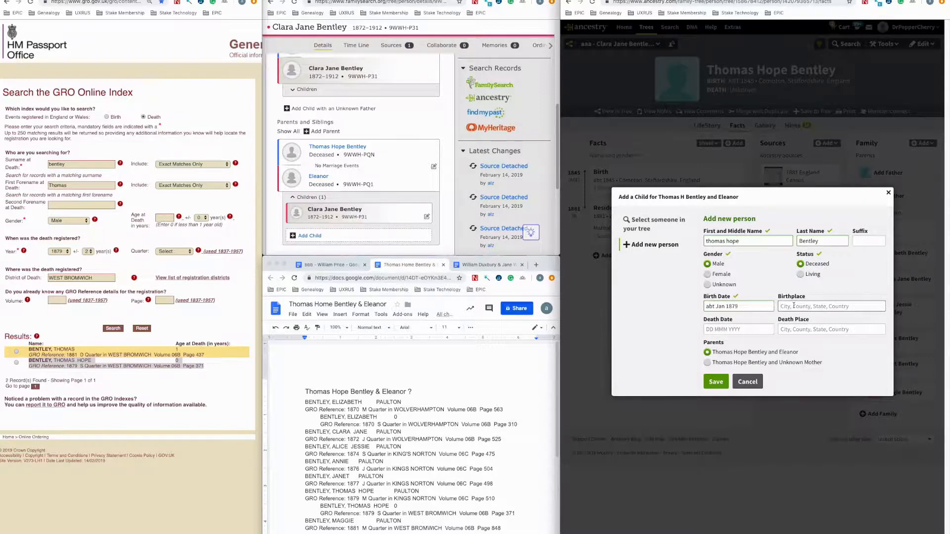
{"action": "type", "text": "Kings"}
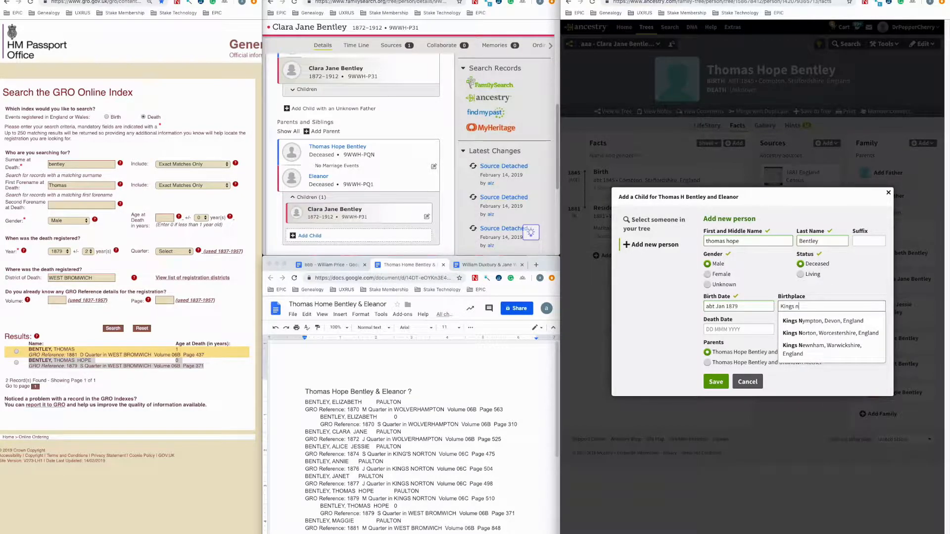
{"action": "type", "text": "norton"}
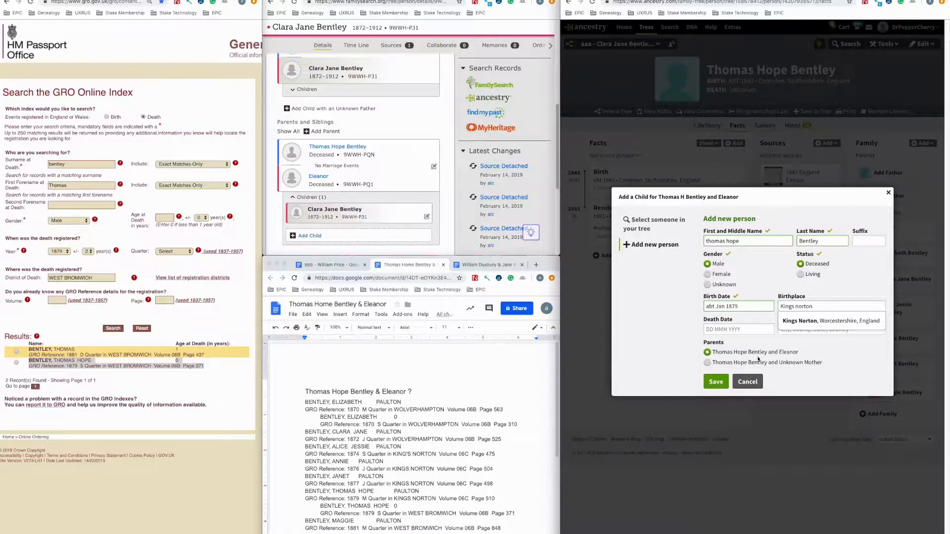
{"action": "left_click", "coordinate": [725, 384]}
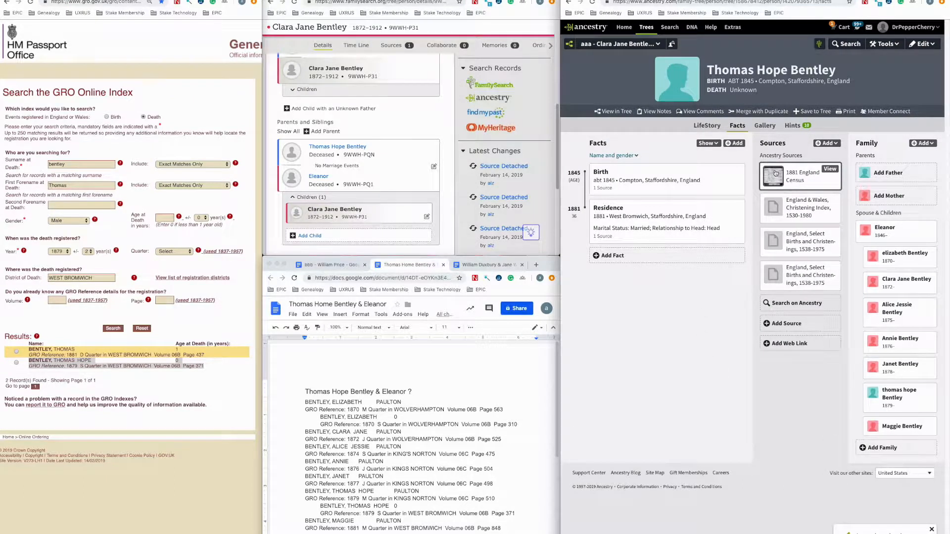
Step: Accept the father's 1901 England Census hint and save it to the tree for him, his wife and both listed daughters
{"action": "left_click", "coordinate": [801, 127]}
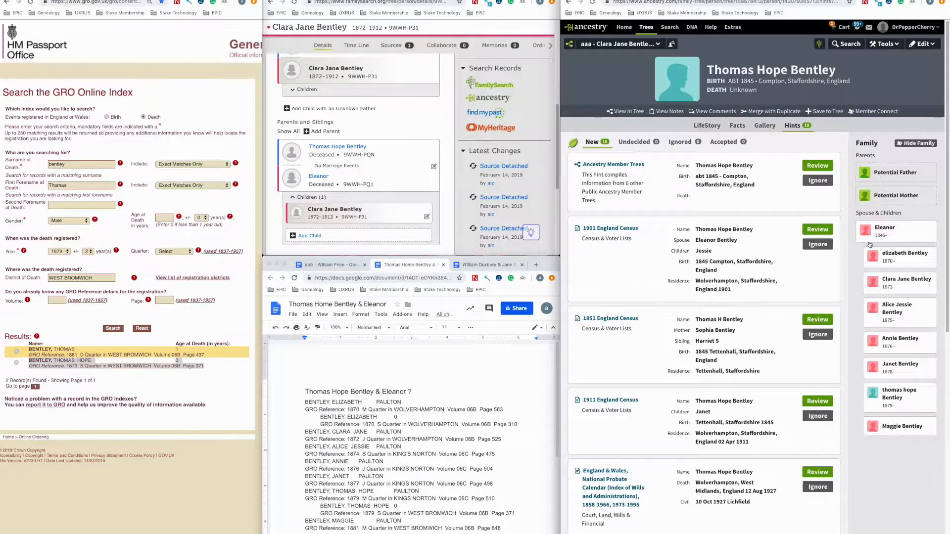
{"action": "mouse_move", "coordinate": [900, 392]}
{"action": "left_click", "coordinate": [824, 230]}
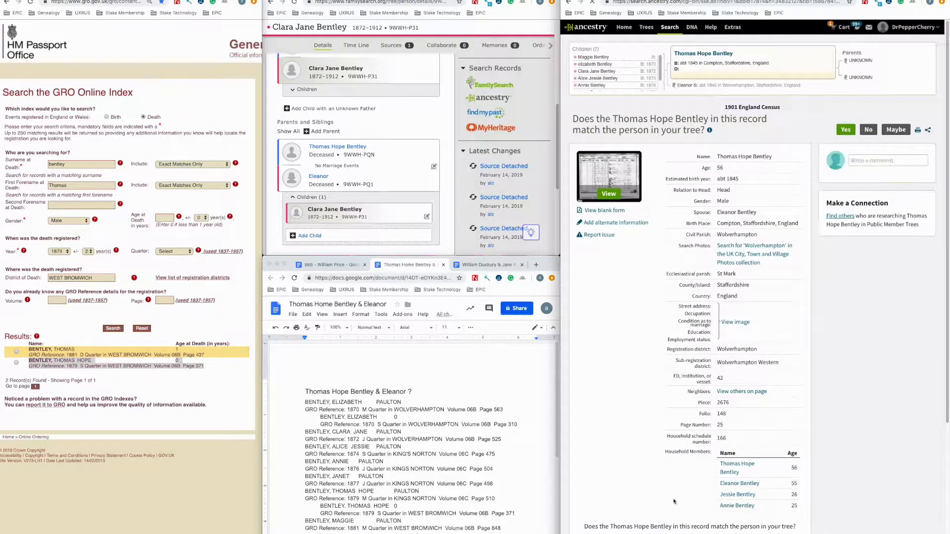
{"action": "left_click", "coordinate": [845, 130]}
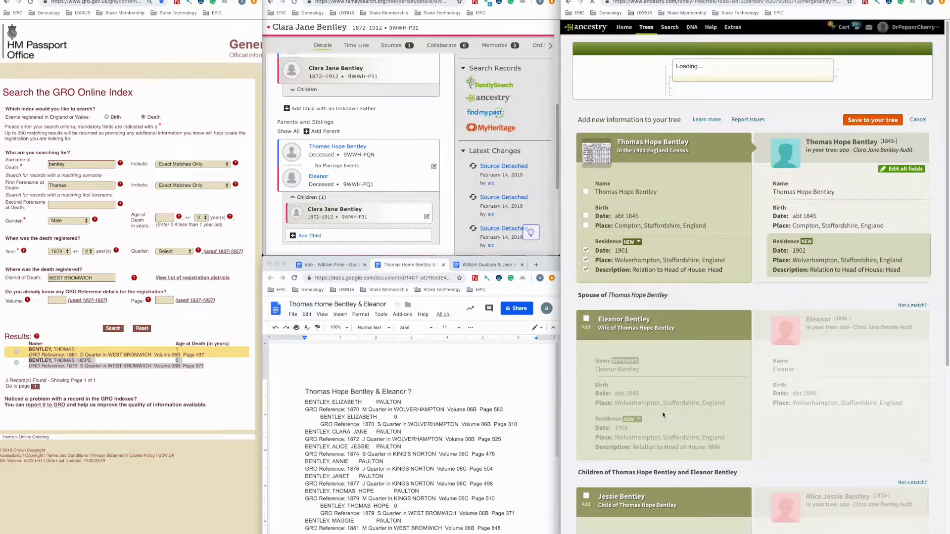
{"action": "left_click", "coordinate": [587, 319]}
{"action": "scroll", "coordinate": [588, 297], "scroll_direction": "down", "scroll_amount": 4}
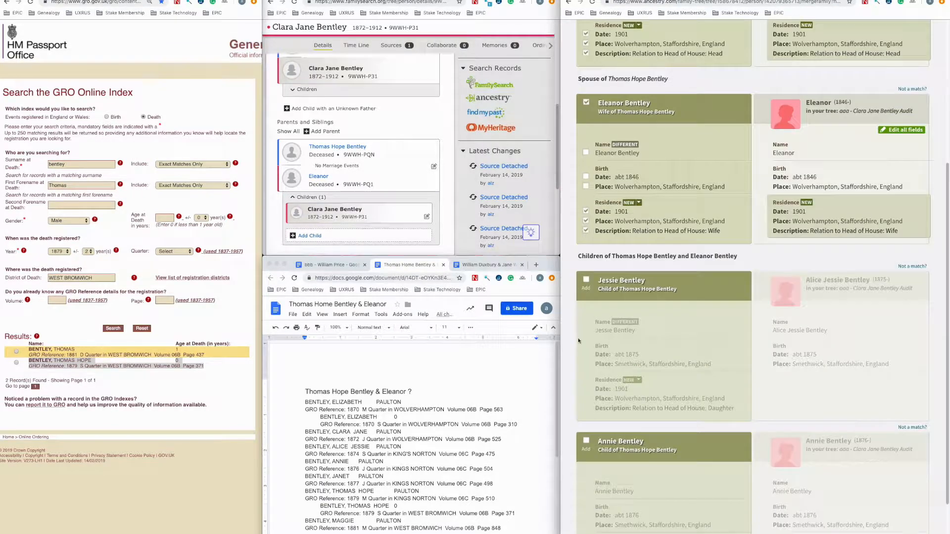
{"action": "left_click", "coordinate": [587, 281]}
{"action": "left_click", "coordinate": [586, 441]}
{"action": "scroll", "coordinate": [588, 455], "scroll_direction": "down", "scroll_amount": 2}
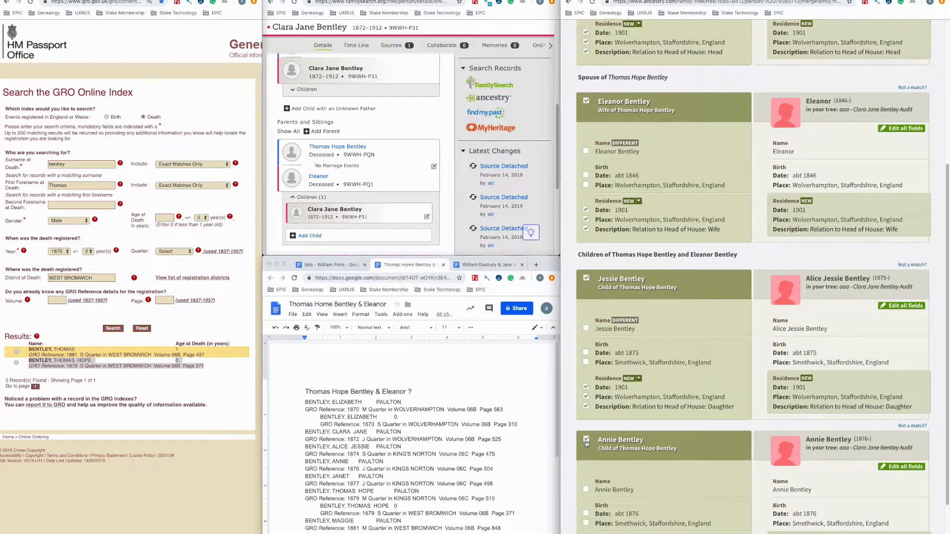
{"action": "left_click", "coordinate": [595, 510]}
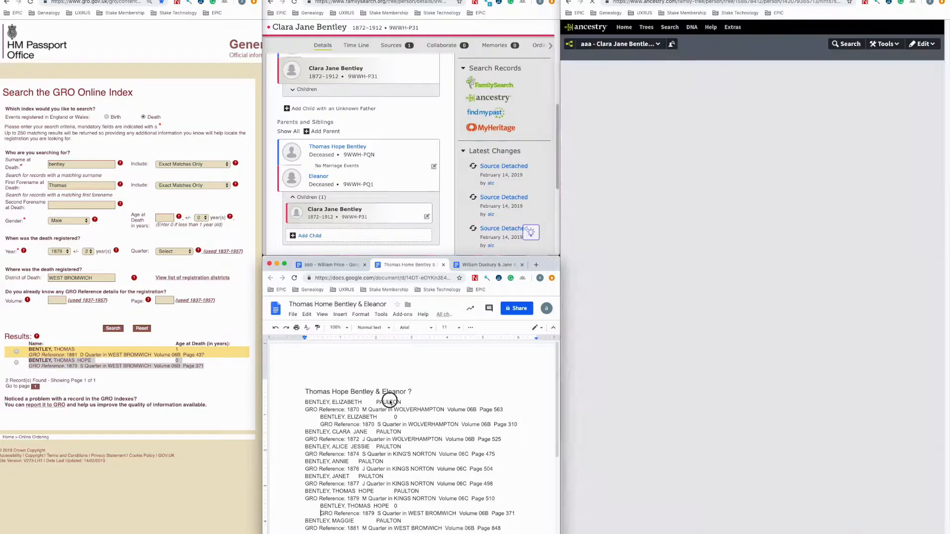
Step: Copy the mother's maiden name from the document into the wife's last name in the Ancestry tree and save it
{"action": "double_click", "coordinate": [390, 401]}
{"action": "key", "text": "ctrl+c"}
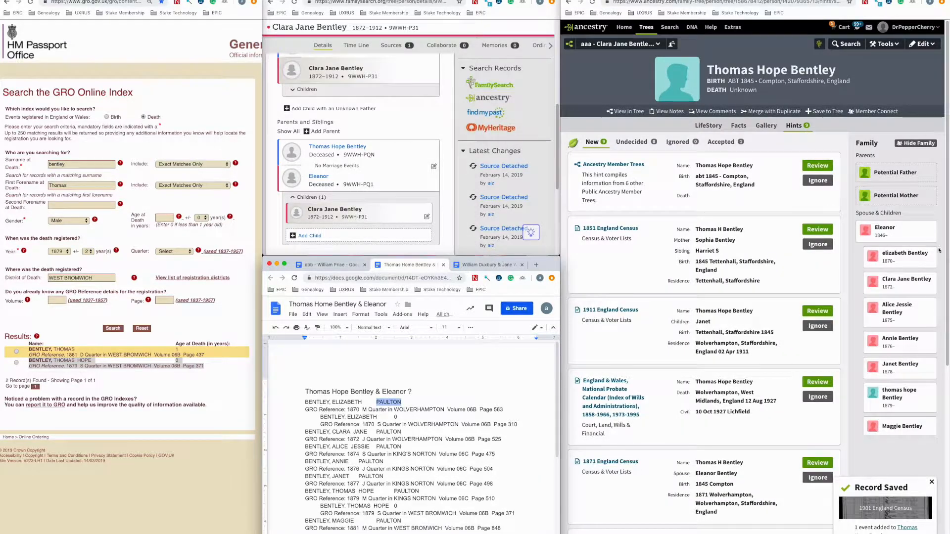
{"action": "left_click", "coordinate": [925, 228]}
{"action": "left_click", "coordinate": [811, 253]}
{"action": "key", "text": "ctrl+v"}
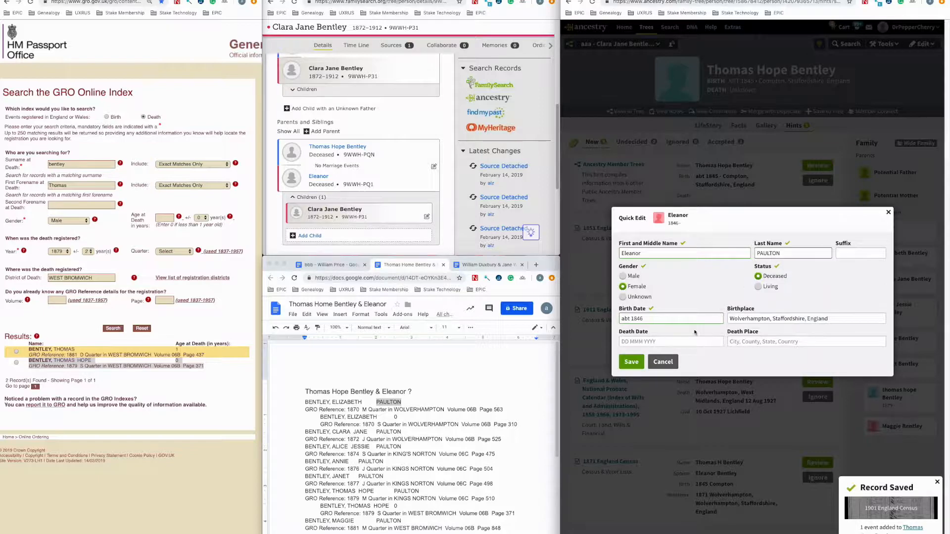
{"action": "left_click", "coordinate": [635, 362]}
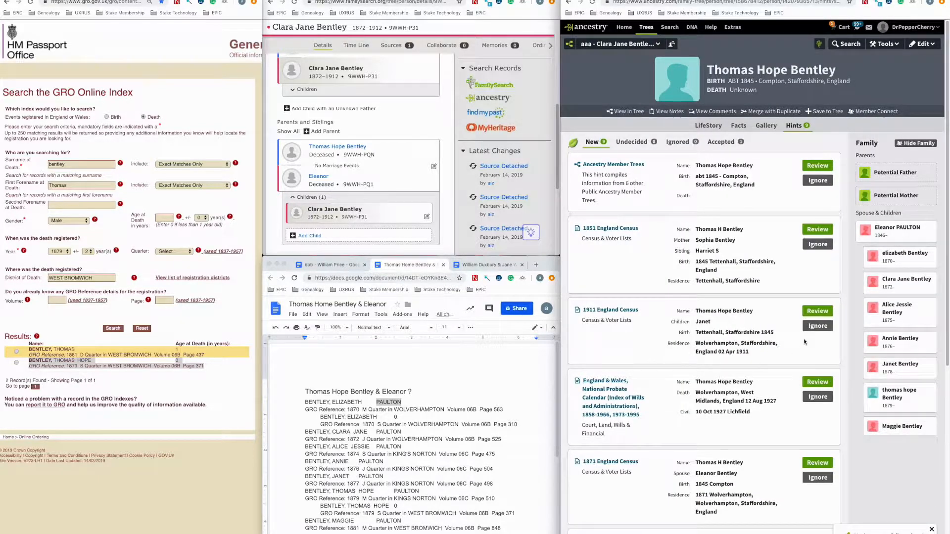
Step: Review the father's July 1866 Walsall marriage index hint and reject it as not matching him
{"action": "scroll", "coordinate": [792, 366], "scroll_direction": "down", "scroll_amount": 1}
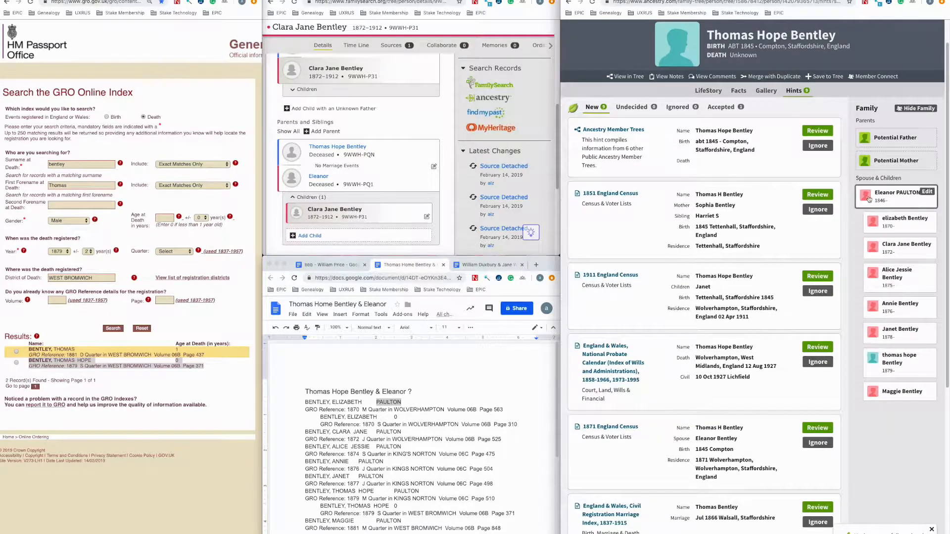
{"action": "scroll", "coordinate": [823, 244], "scroll_direction": "down", "scroll_amount": 3}
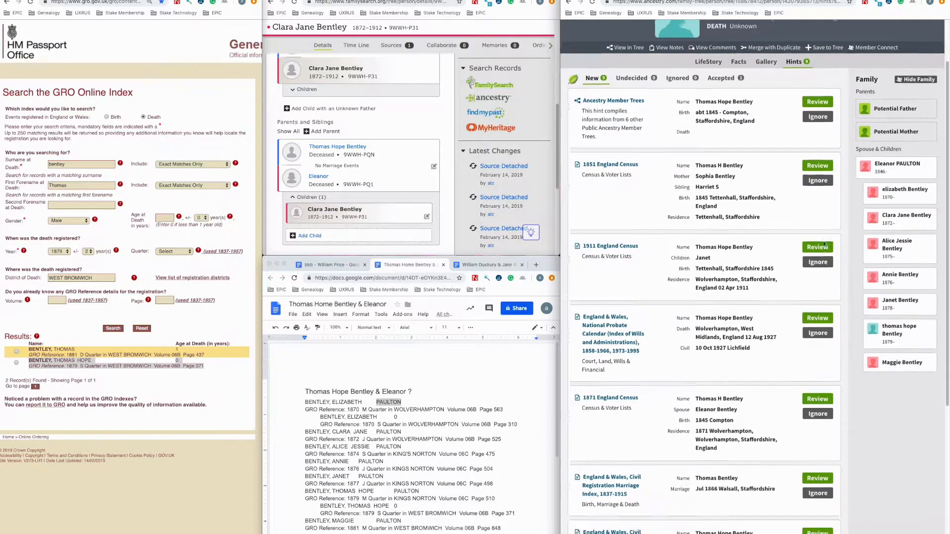
{"action": "scroll", "coordinate": [824, 244], "scroll_direction": "down", "scroll_amount": 3}
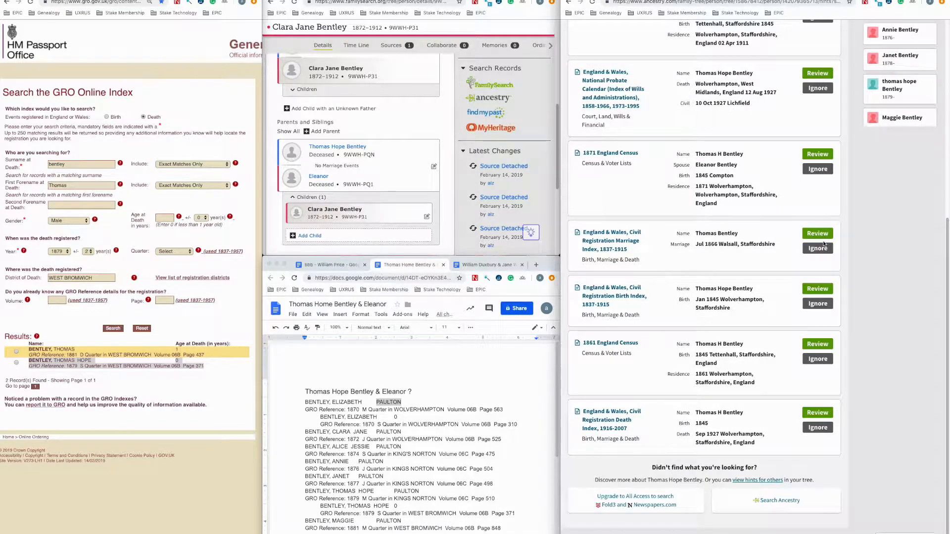
{"action": "scroll", "coordinate": [824, 243], "scroll_direction": "up", "scroll_amount": 1}
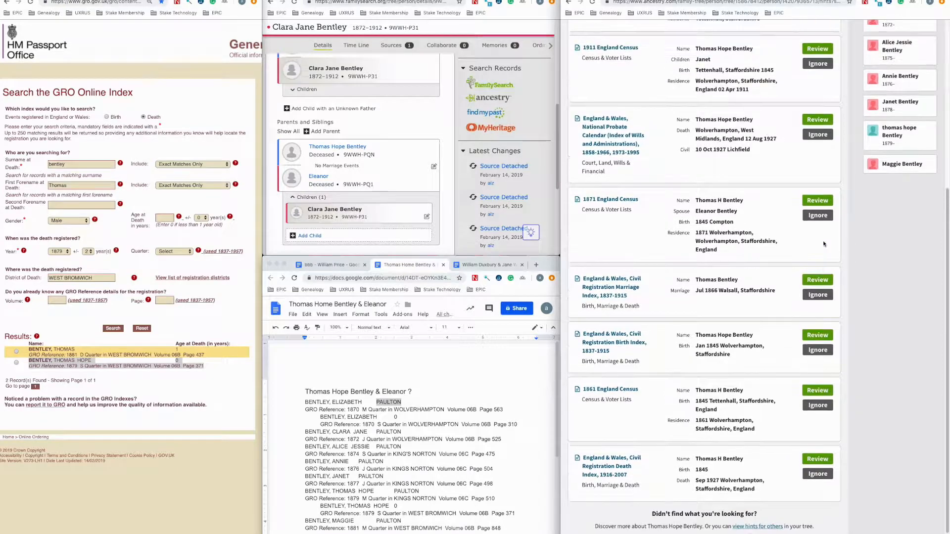
{"action": "left_click", "coordinate": [811, 280]}
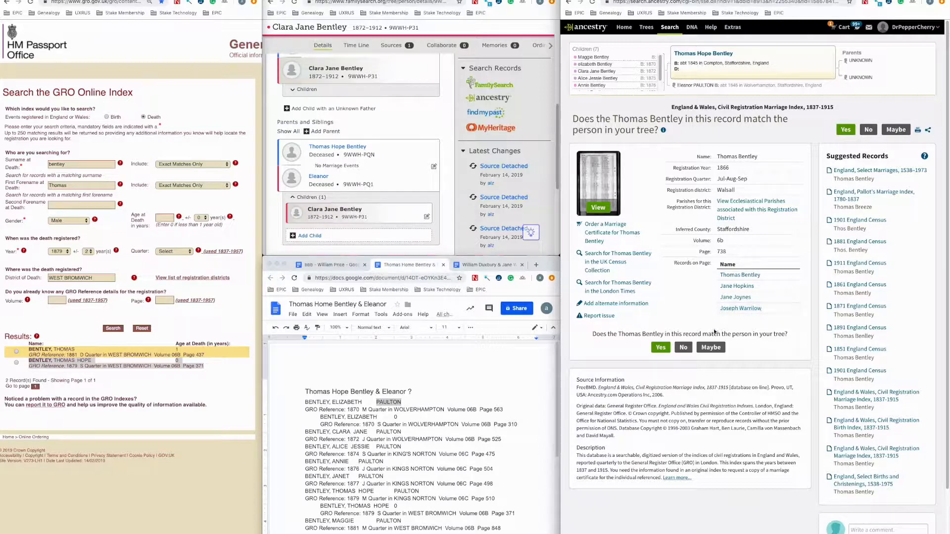
{"action": "left_click", "coordinate": [683, 347]}
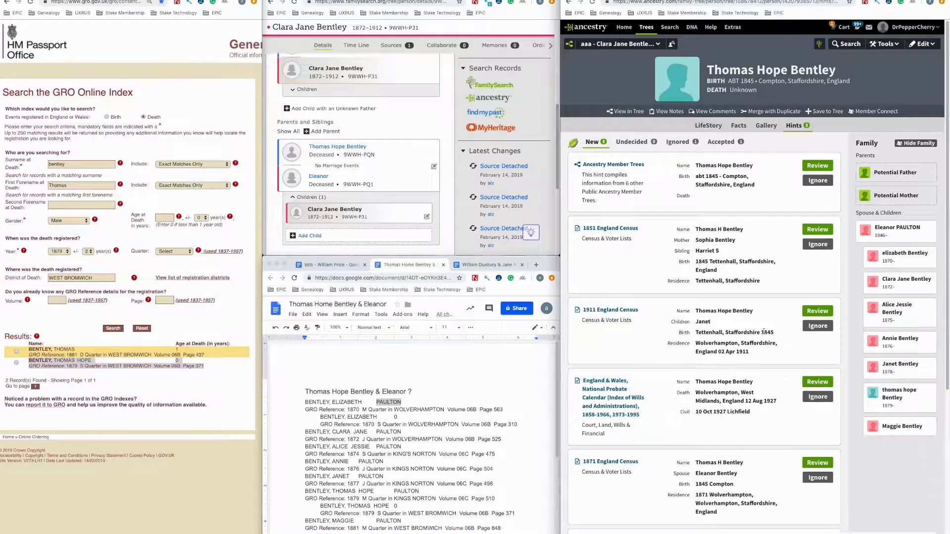
Step: Accept the father's 1911 England Census hint and save it to the tree for him and the listed daughter
{"action": "scroll", "coordinate": [763, 329], "scroll_direction": "down", "scroll_amount": 1}
{"action": "scroll", "coordinate": [765, 332], "scroll_direction": "down", "scroll_amount": 1}
{"action": "scroll", "coordinate": [764, 334], "scroll_direction": "up", "scroll_amount": 1}
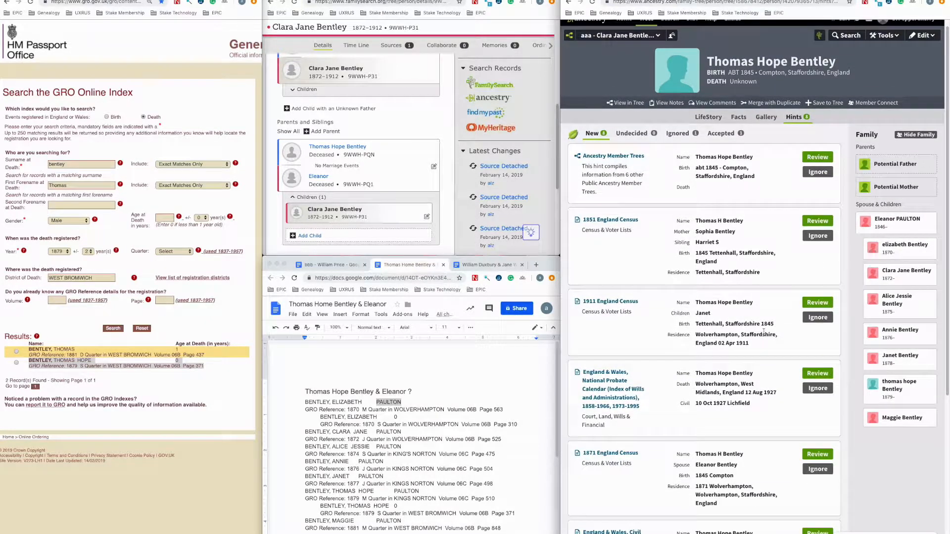
{"action": "left_click", "coordinate": [815, 297]}
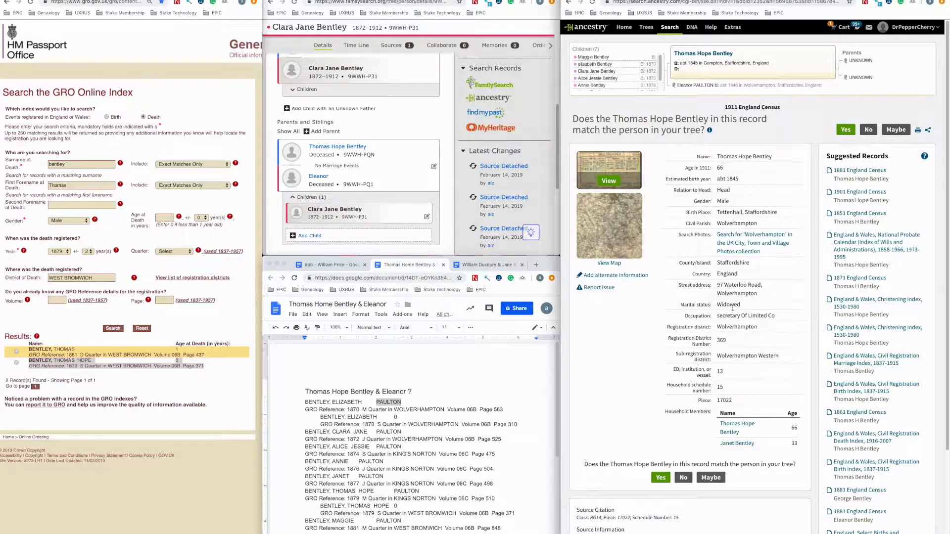
{"action": "left_click", "coordinate": [659, 478]}
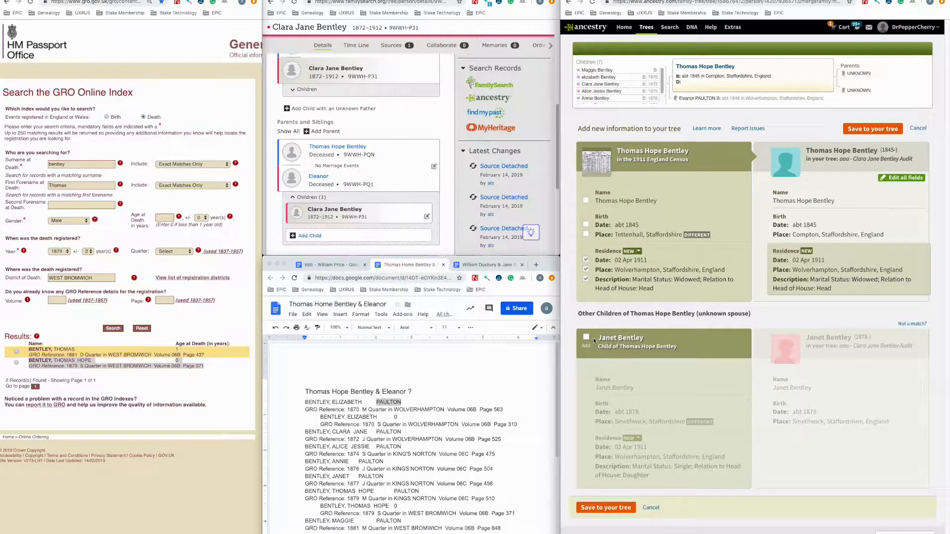
{"action": "left_click", "coordinate": [586, 338]}
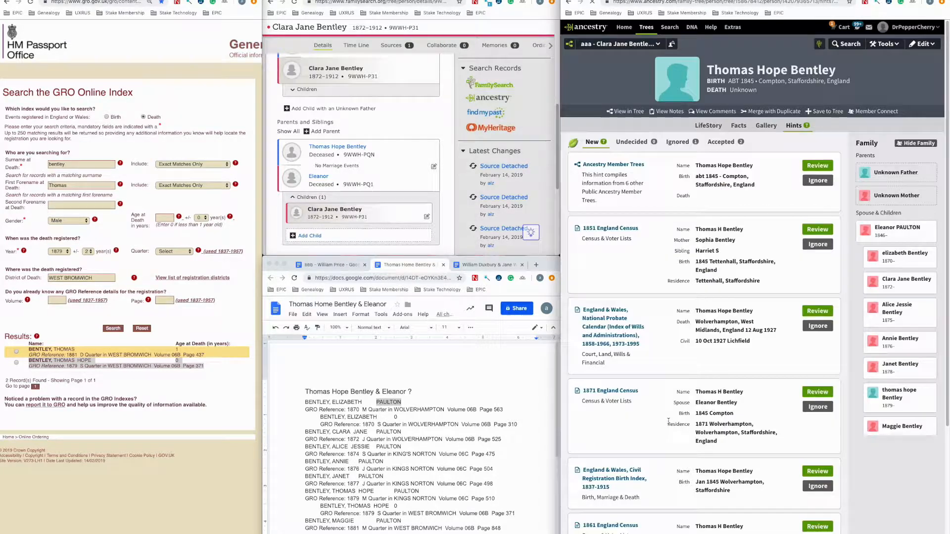
Step: Open the father's 1871 England Census hint and examine the record of the two-year-old household member
{"action": "left_click", "coordinate": [817, 392]}
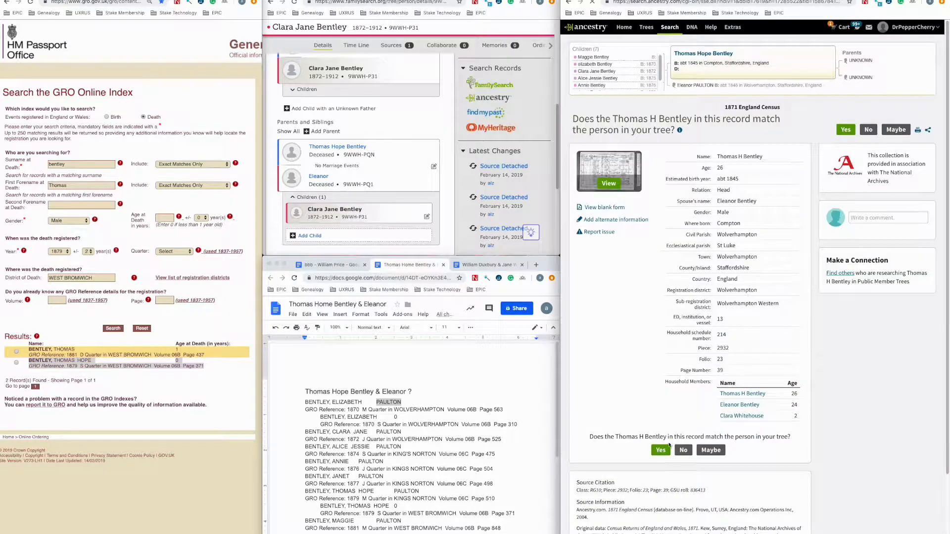
{"action": "left_click", "coordinate": [742, 416]}
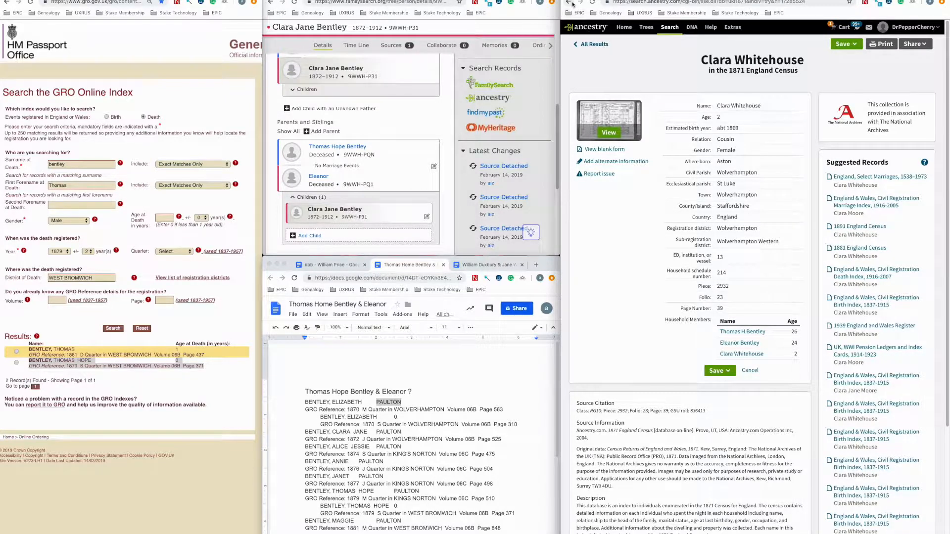
{"action": "left_click", "coordinate": [434, 497]}
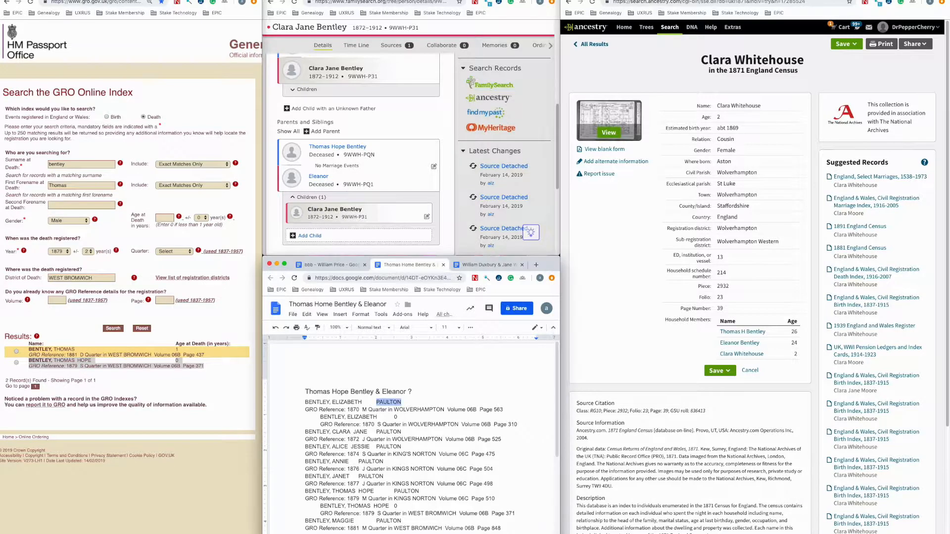
Step: Add a note below the children's list in the document naming the two-year-old household member as "cousin in 1871 census"
{"action": "scroll", "coordinate": [435, 498], "scroll_direction": "down", "scroll_amount": 3}
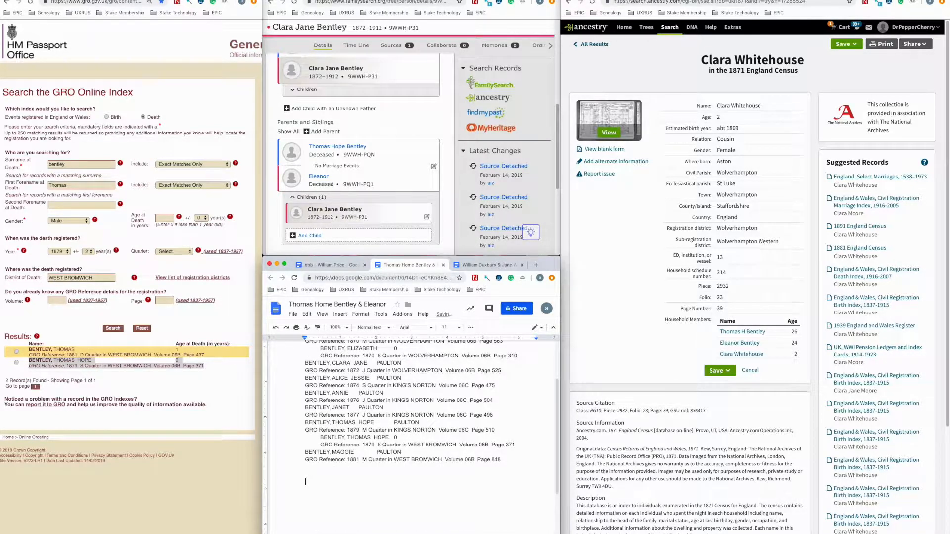
{"action": "type", "text": "Lara"}
{"action": "key", "text": "BackSpace"}
{"action": "key", "text": "BackSpace"}
{"action": "key", "text": "BackSpace"}
{"action": "key", "text": "BackSpace"}
{"action": "key", "text": "BackSpace"}
{"action": "type", "text": "Clara Whitehouse - cousin in 1871 census"}
Step: Open the father's own 1871 England Census record and start saving it to someone in the tree
{"action": "left_click", "coordinate": [741, 333]}
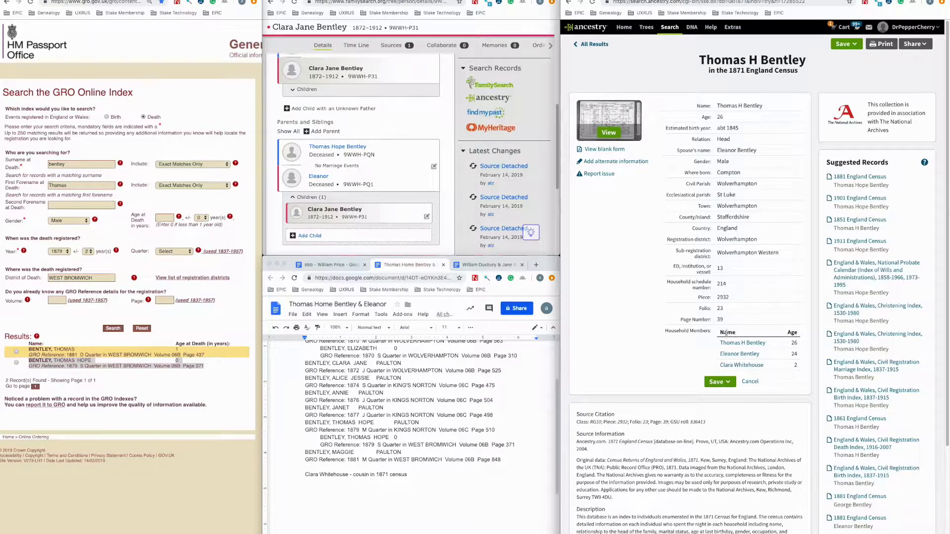
{"action": "left_click", "coordinate": [721, 382]}
{"action": "left_click", "coordinate": [716, 403]}
Step: Mark the cousin note in the document with *** in front and insert a blank line above it
{"action": "left_click", "coordinate": [300, 474]}
{"action": "type", "text": "***"}
{"action": "key", "text": "Up"}
{"action": "key", "text": "Return"}
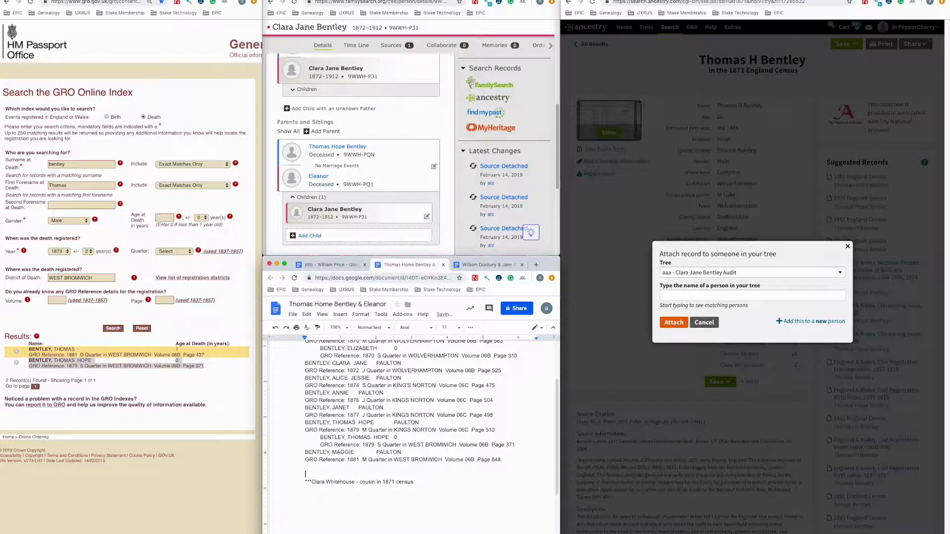
Step: Attach the 1871 census record to the father born in 1845, include his wife, and save it to the tree
{"action": "left_click", "coordinate": [744, 295]}
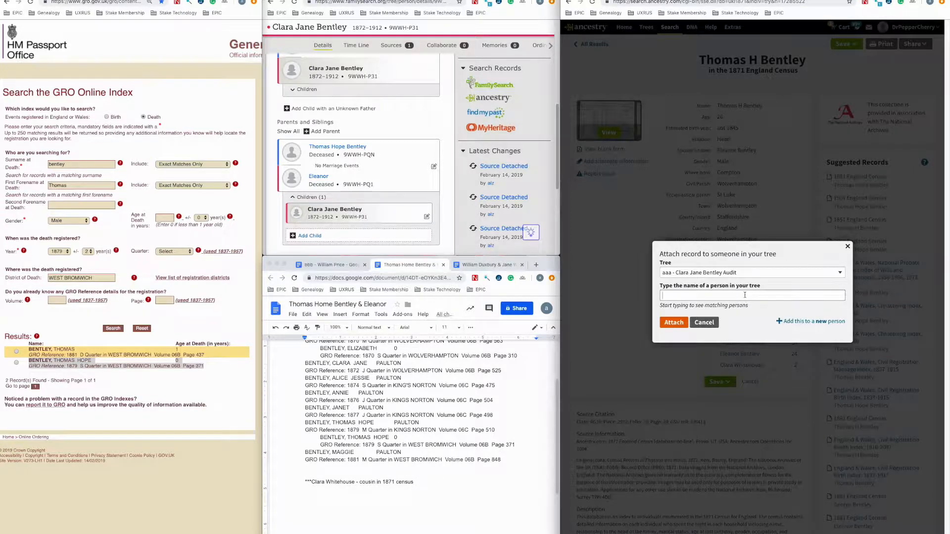
{"action": "type", "text": "thom"}
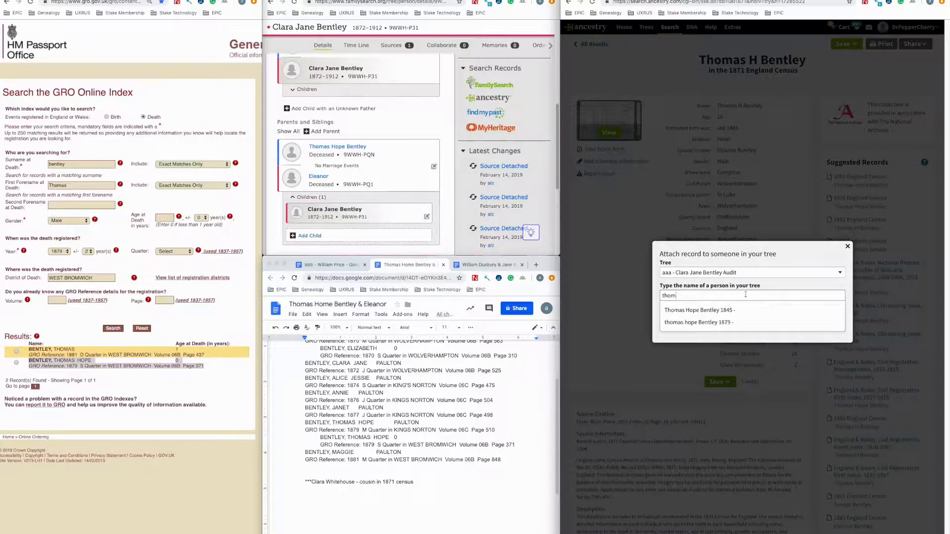
{"action": "left_click", "coordinate": [731, 312]}
{"action": "left_click", "coordinate": [678, 323]}
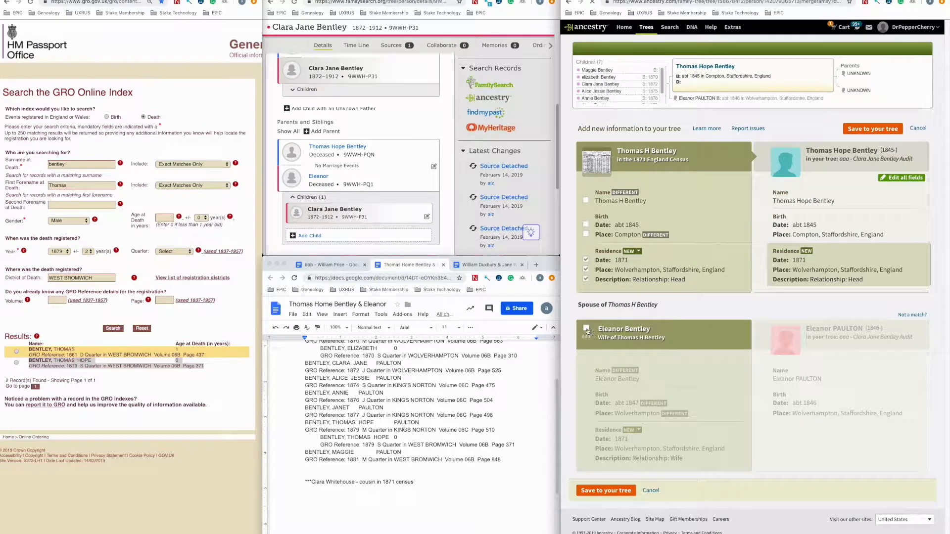
{"action": "left_click", "coordinate": [586, 329]}
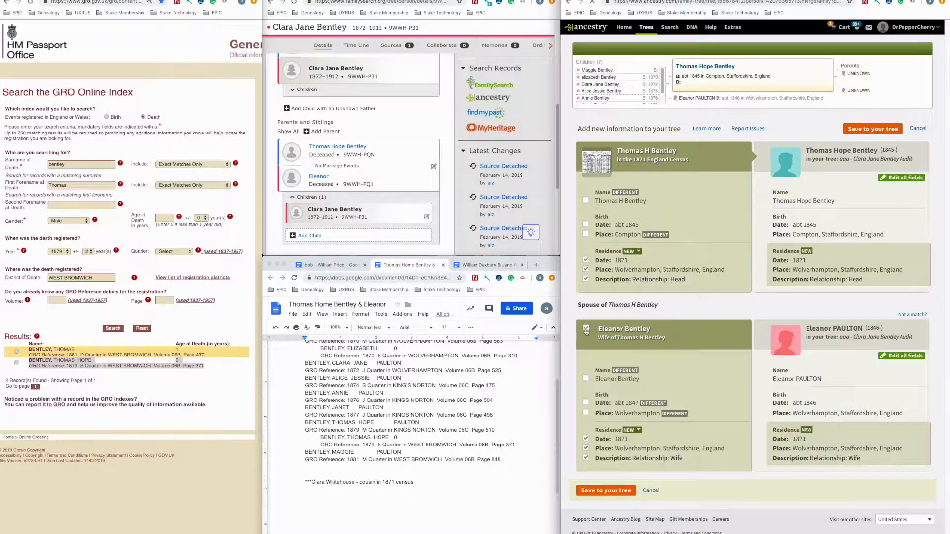
{"action": "left_click", "coordinate": [600, 491]}
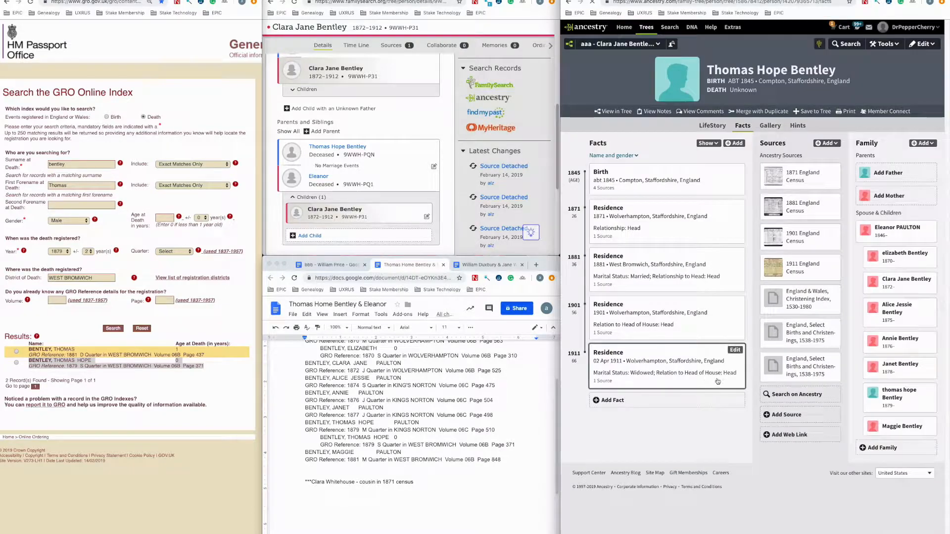
Step: Accept the father's National Probate Calendar hint and save it to the tree
{"action": "left_click", "coordinate": [793, 125]}
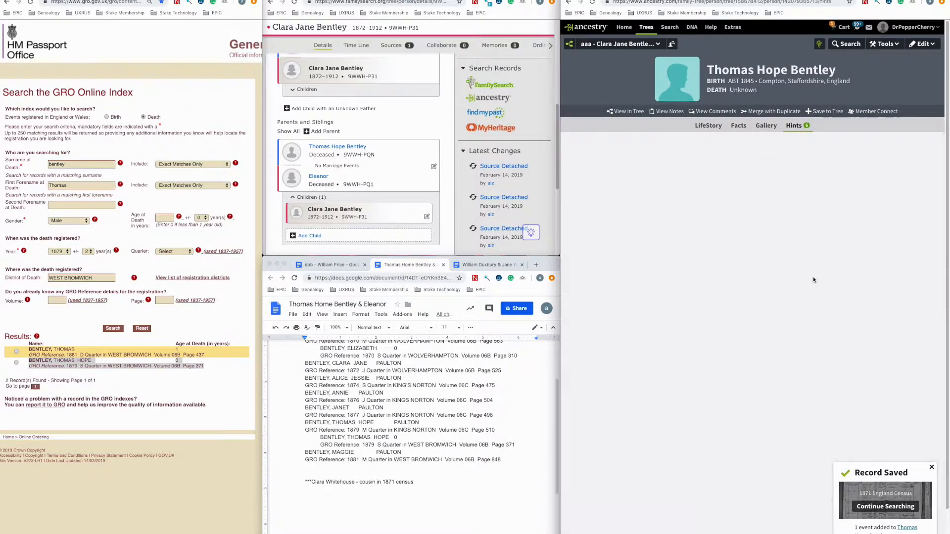
{"action": "left_click", "coordinate": [811, 313]}
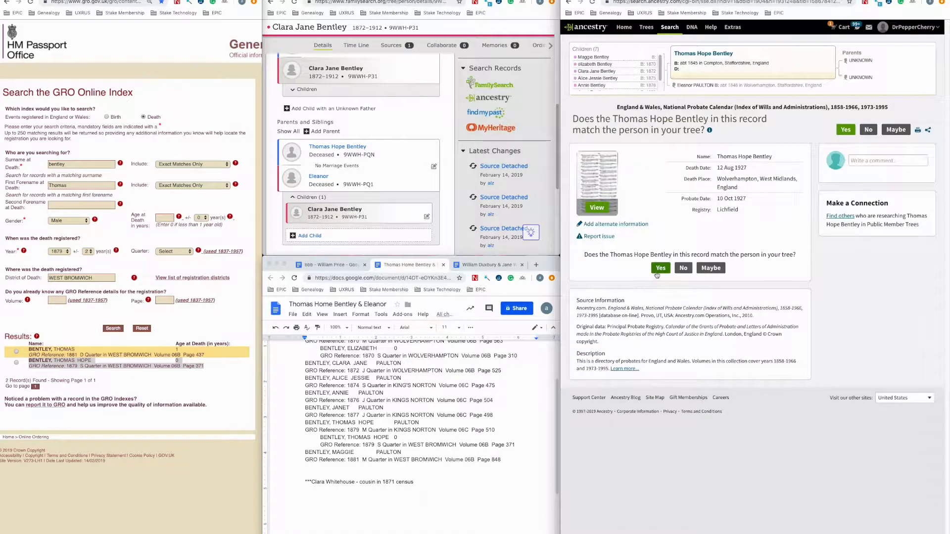
{"action": "left_click", "coordinate": [659, 269]}
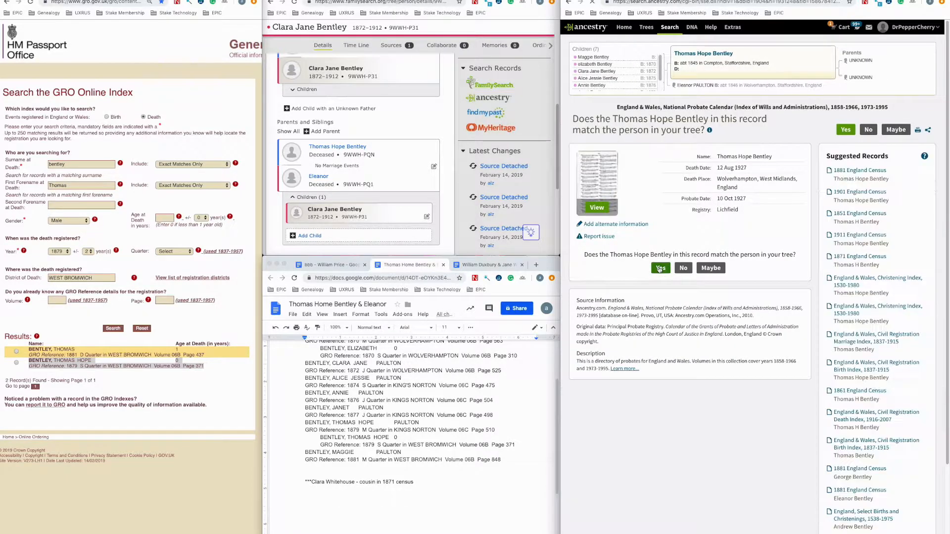
{"action": "left_click", "coordinate": [622, 277]}
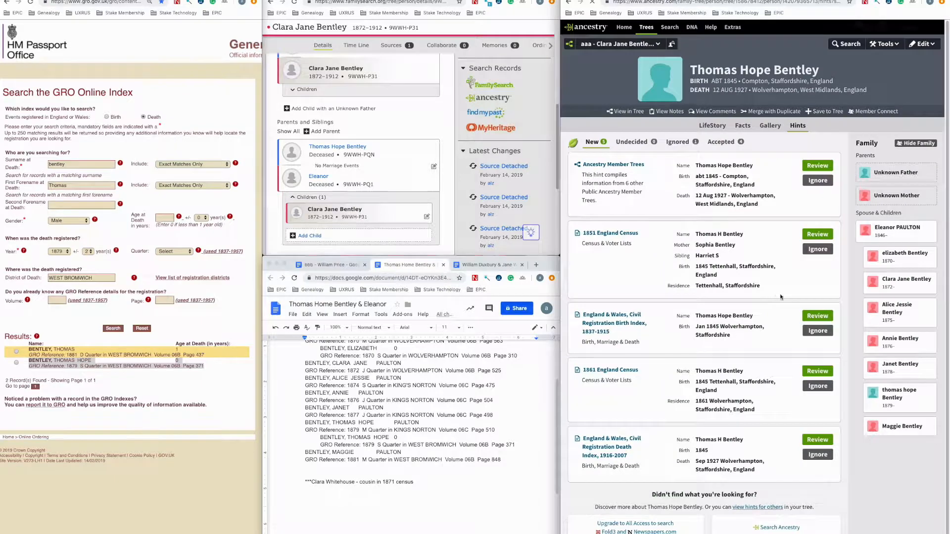
Step: Open the father's Civil Registration Birth Index hint for review and set the GRO index search year to 1845
{"action": "left_click", "coordinate": [805, 317]}
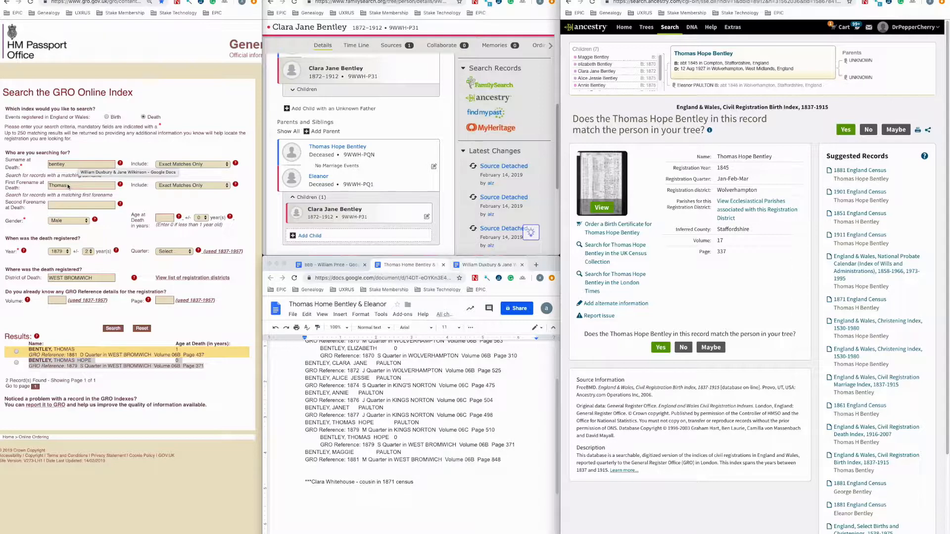
{"action": "left_click", "coordinate": [60, 252]}
{"action": "left_click", "coordinate": [61, 253]}
{"action": "left_click", "coordinate": [61, 253]}
{"action": "left_click", "coordinate": [61, 253]}
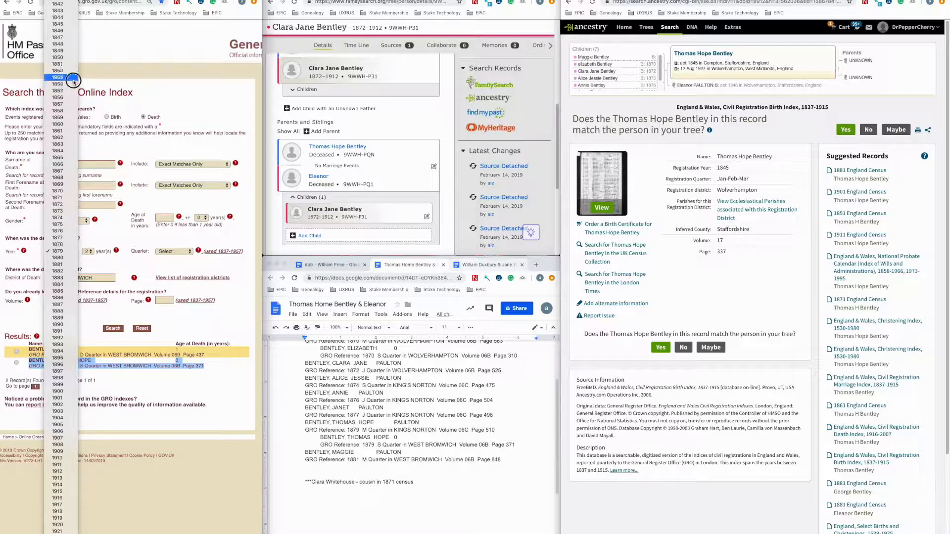
{"action": "left_click", "coordinate": [60, 24]}
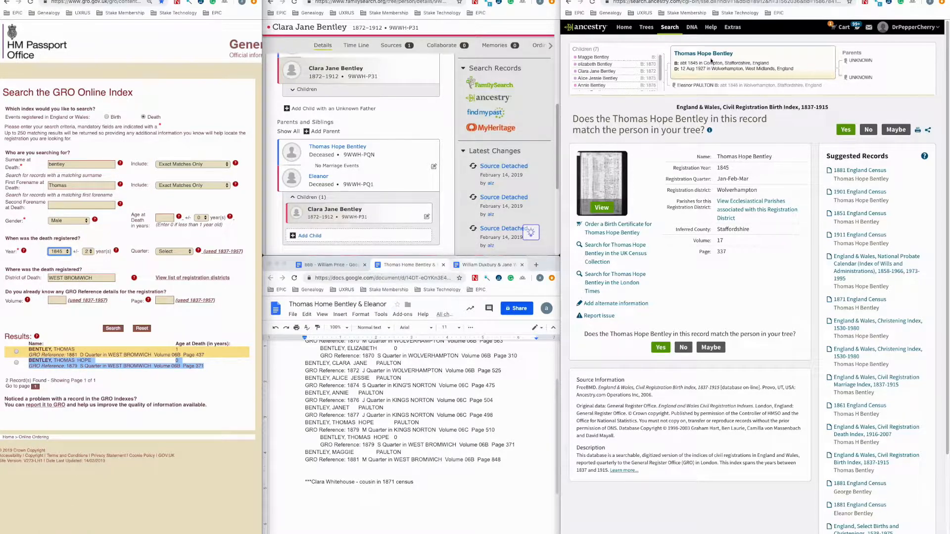
Step: Copy the father's birthplace Compton from Ancestry into the district field of the GRO index search
{"action": "left_click", "coordinate": [709, 63]}
{"action": "double_click", "coordinate": [709, 63]}
{"action": "key", "text": "ctrl+c"}
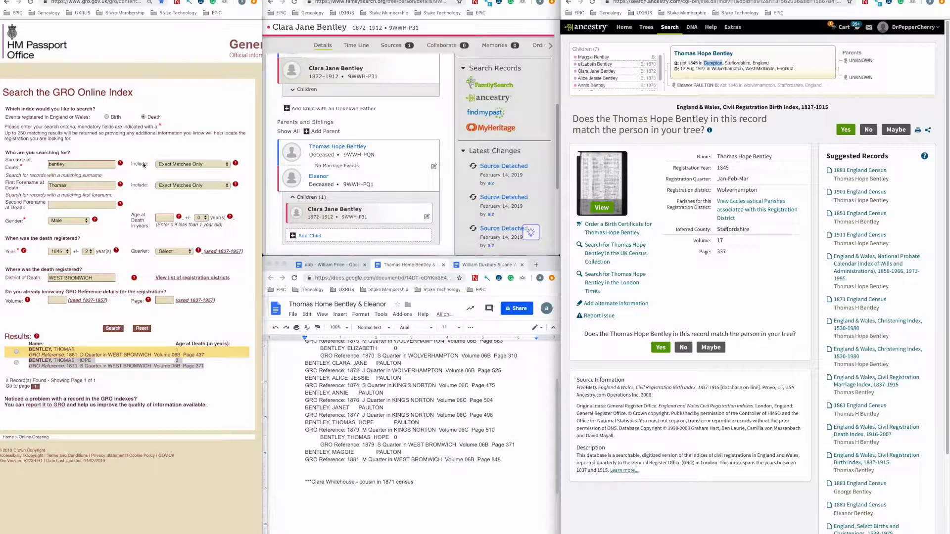
{"action": "left_click", "coordinate": [79, 208]}
{"action": "triple_click", "coordinate": [73, 278]}
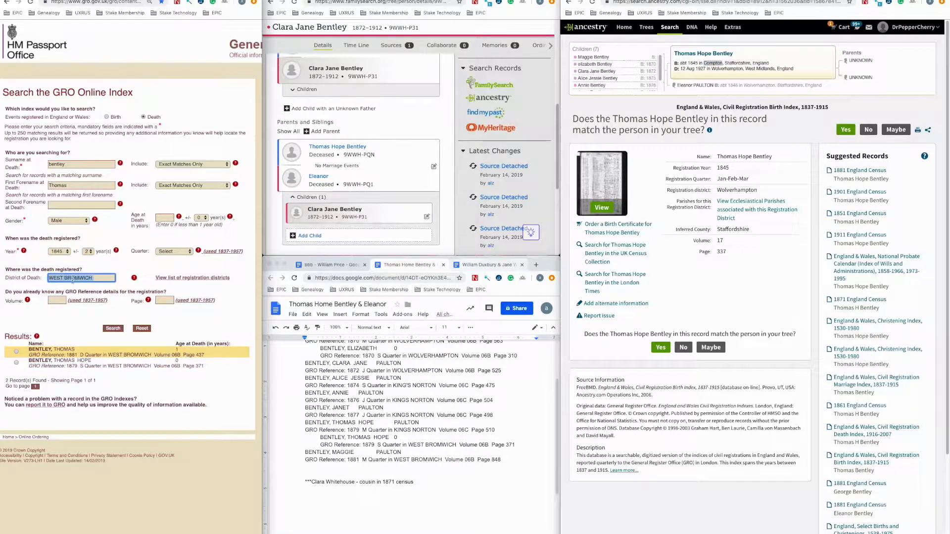
{"action": "key", "text": "BackSpace"}
{"action": "key", "text": "ctrl+v"}
Step: Open FamilySearch's England Jurisdictions 1851 map, search it for Compton and widen its window
{"action": "double_click", "coordinate": [68, 278]}
{"action": "key", "text": "ctrl+c"}
{"action": "key", "text": "super+t"}
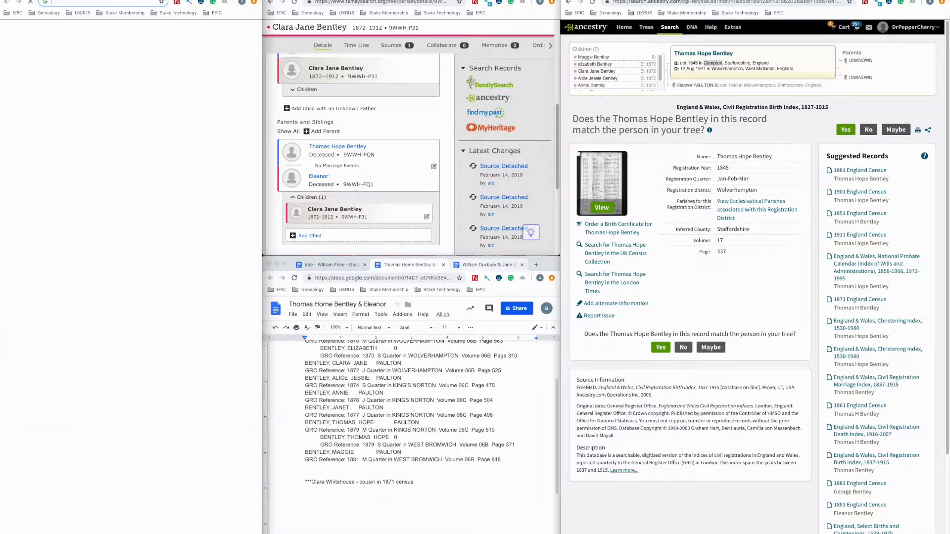
{"action": "left_click", "coordinate": [73, 212]}
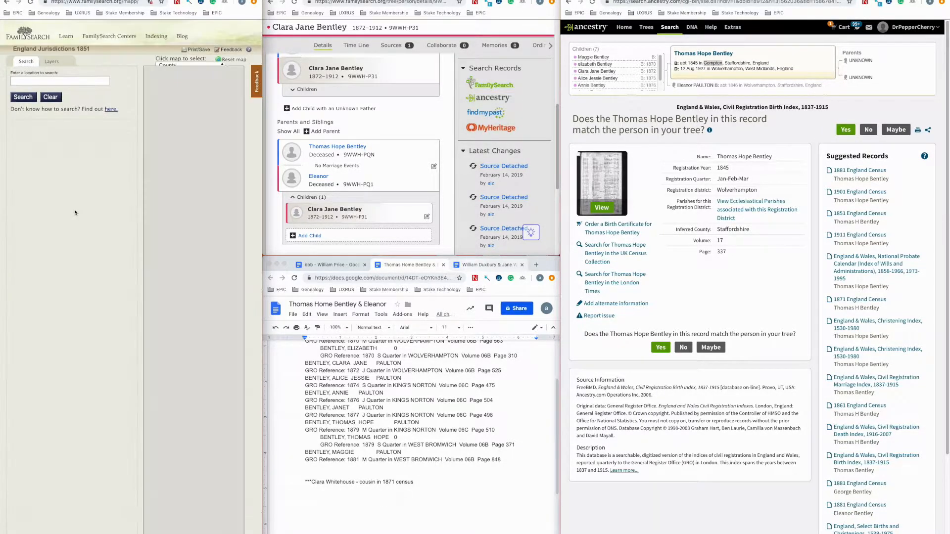
{"action": "left_click", "coordinate": [71, 82]}
{"action": "key", "text": "ctrl+v"}
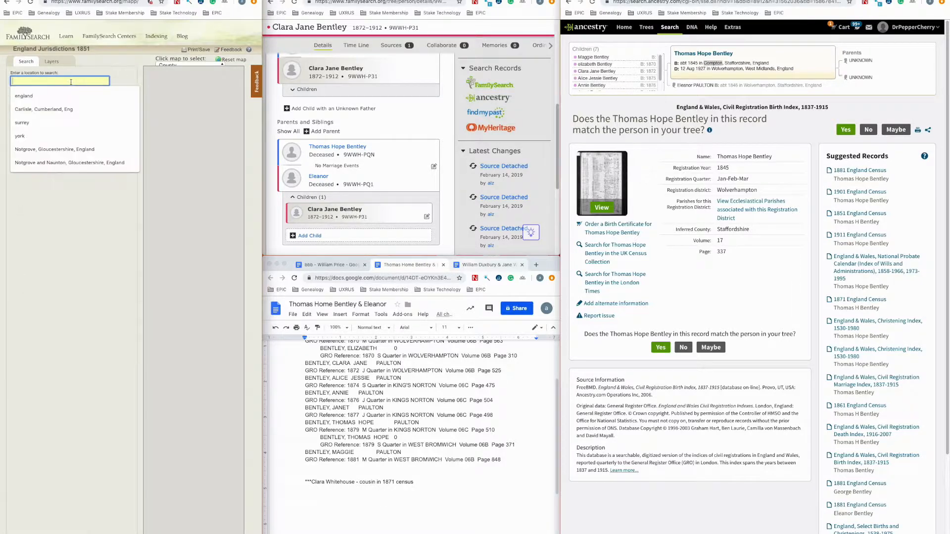
{"action": "left_click", "coordinate": [29, 98]}
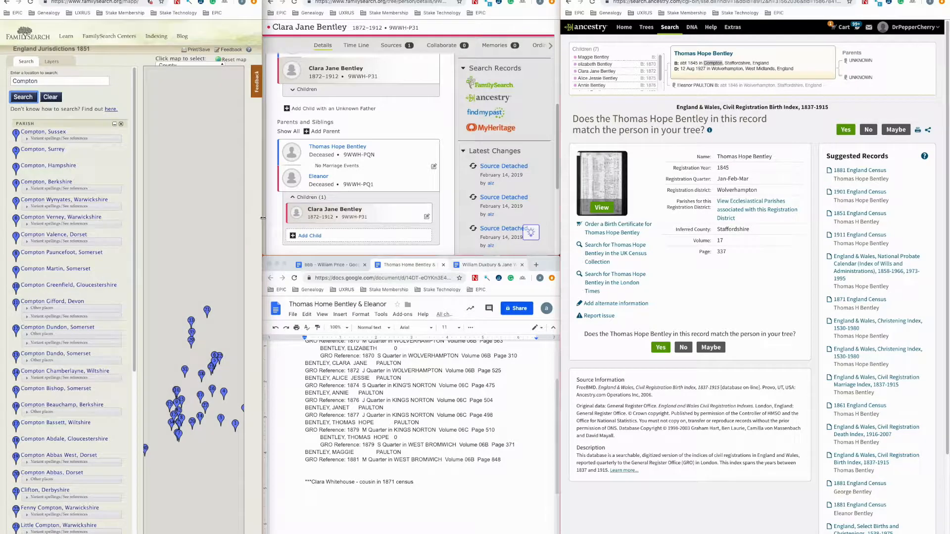
{"action": "left_click_drag", "start_coordinate": [262, 217], "coordinate": [436, 190]}
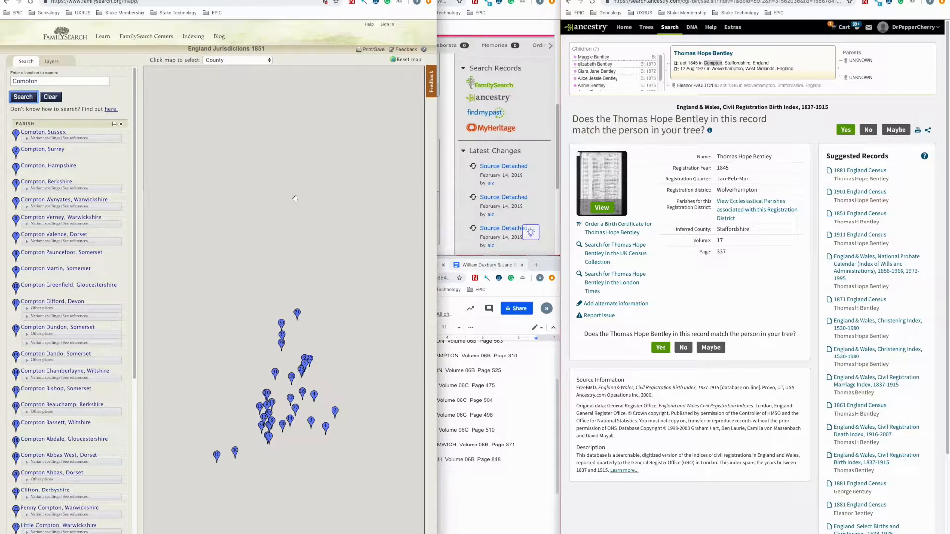
Step: Look through the Compton parish results and check the jurisdictions of Kinver, Staffordshire against the hint's registration district
{"action": "double_click", "coordinate": [742, 190]}
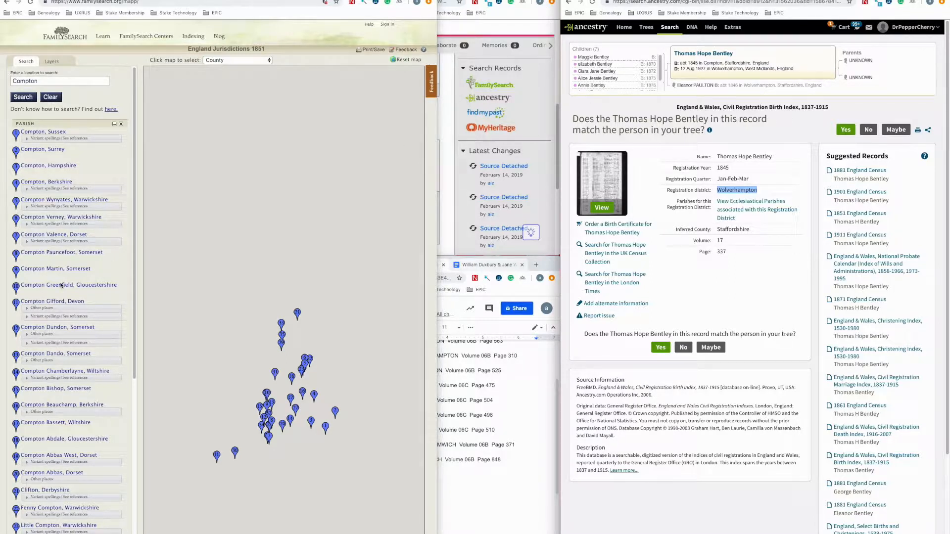
{"action": "scroll", "coordinate": [60, 285], "scroll_direction": "down", "scroll_amount": 1}
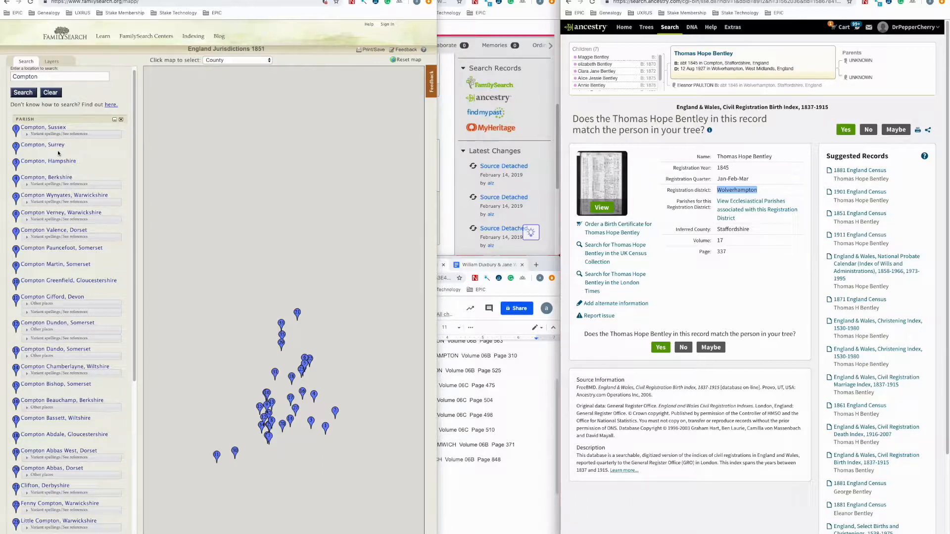
{"action": "scroll", "coordinate": [65, 228], "scroll_direction": "down", "scroll_amount": 5}
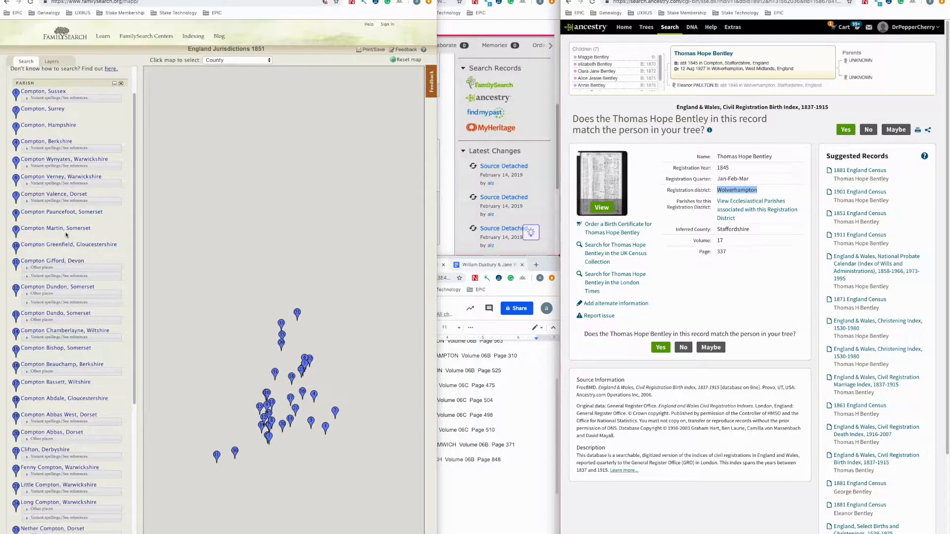
{"action": "scroll", "coordinate": [66, 235], "scroll_direction": "down", "scroll_amount": 4}
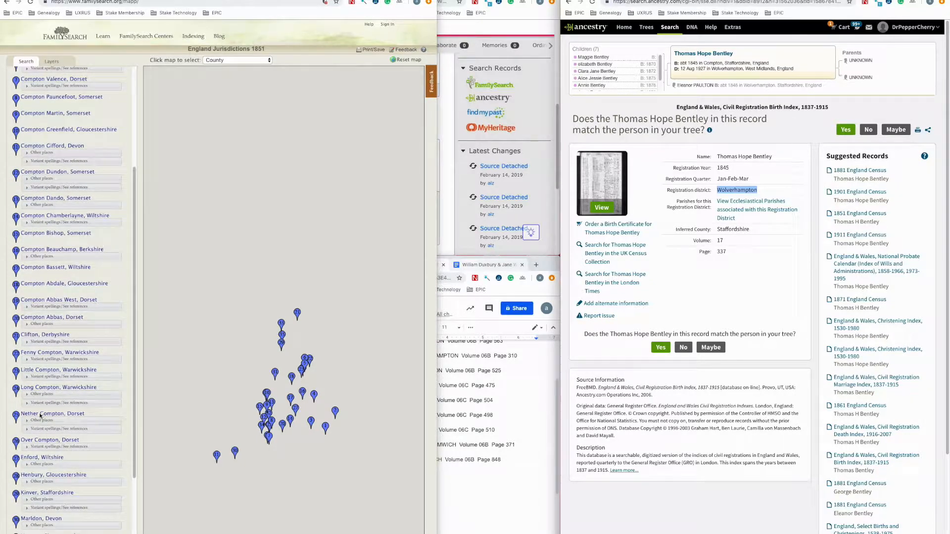
{"action": "scroll", "coordinate": [47, 422], "scroll_direction": "down", "scroll_amount": 6}
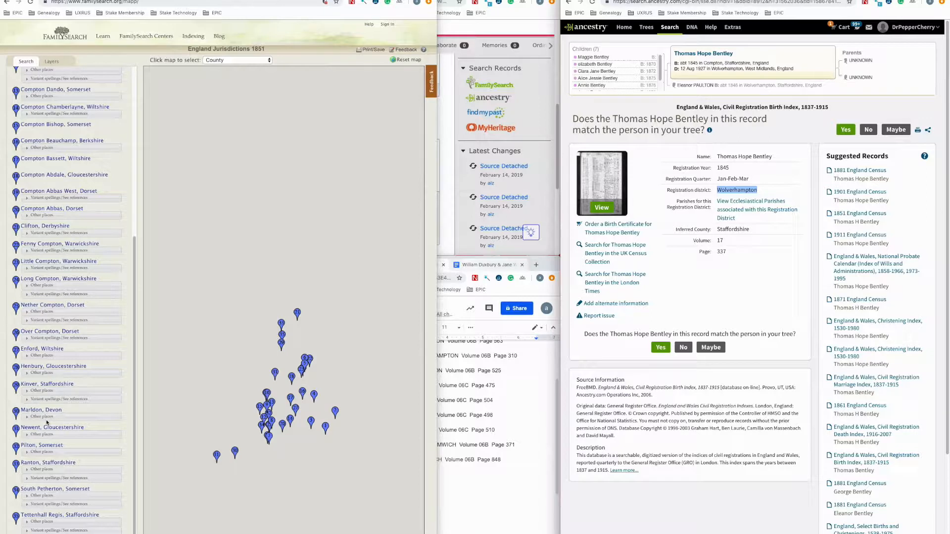
{"action": "left_click", "coordinate": [54, 385]}
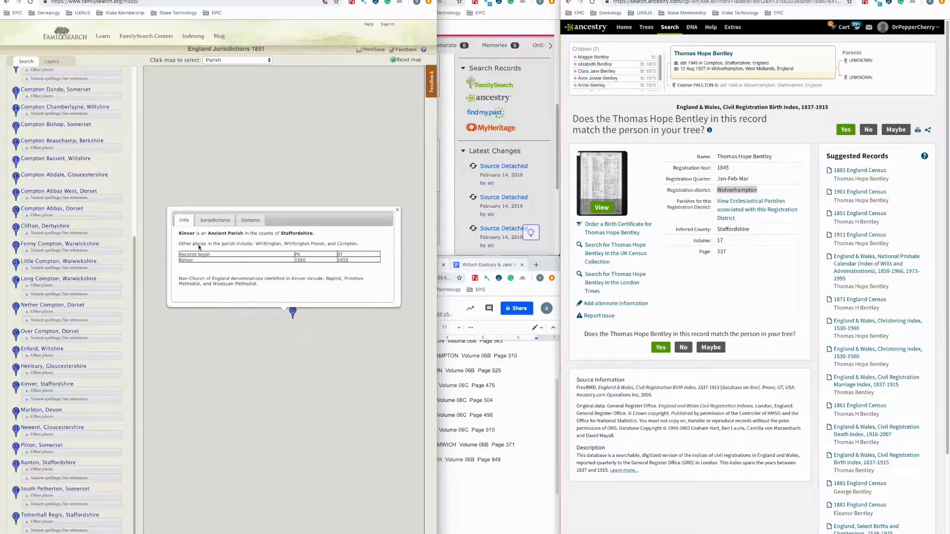
{"action": "left_click", "coordinate": [203, 222]}
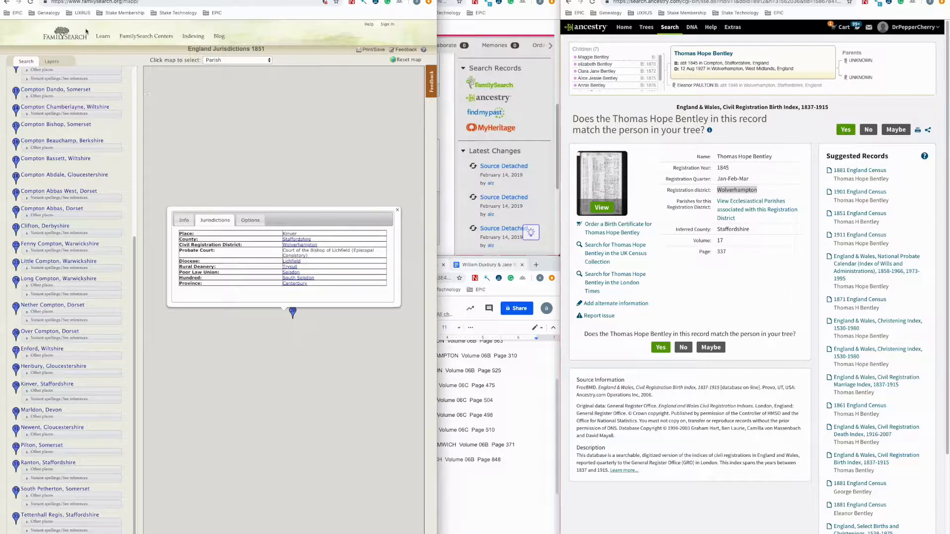
Step: Return to the GRO index, switch to births, set the district to Wolverhampton and run the search
{"action": "left_click", "coordinate": [124, 0]}
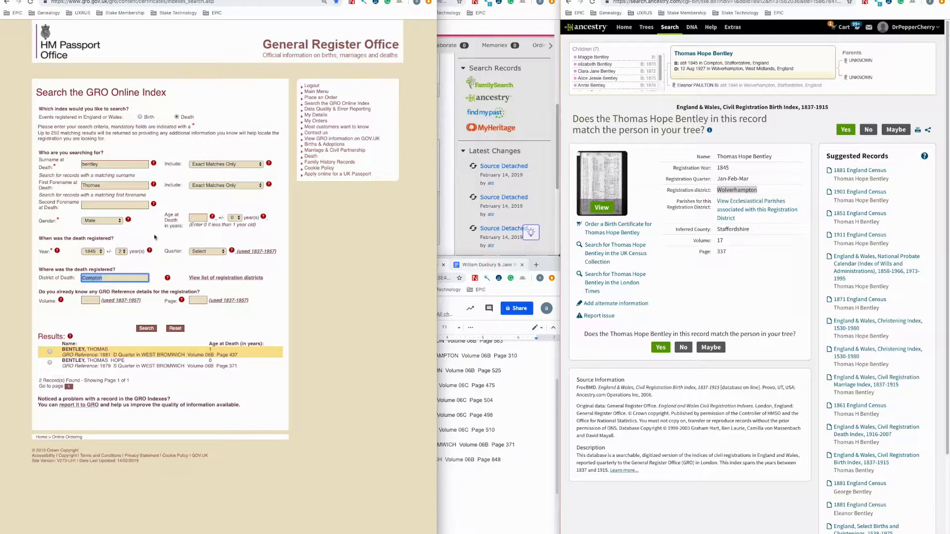
{"action": "type", "text": "wolver"}
{"action": "key", "text": "Down"}
{"action": "key", "text": "Return"}
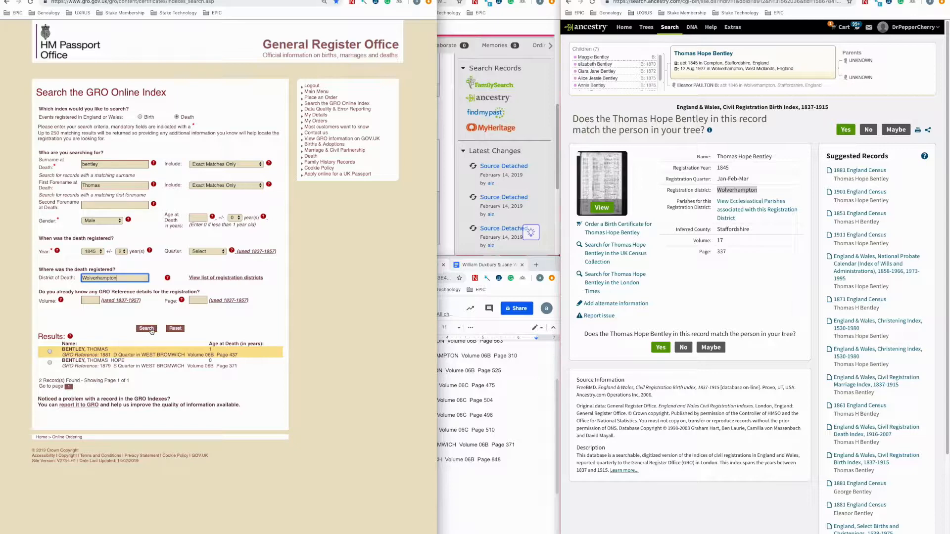
{"action": "left_click", "coordinate": [140, 116]}
{"action": "left_click", "coordinate": [147, 328]}
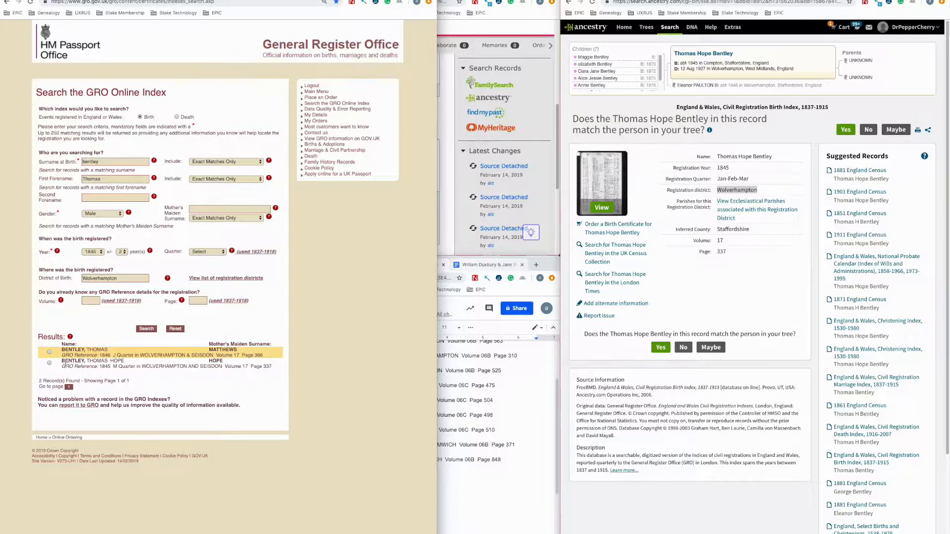
Step: Add a heading with the father's parents' surnames to the document and paste his 1845 GRO birth entry beneath it
{"action": "left_click_drag", "start_coordinate": [63, 361], "coordinate": [273, 369]}
{"action": "key", "text": "super+c"}
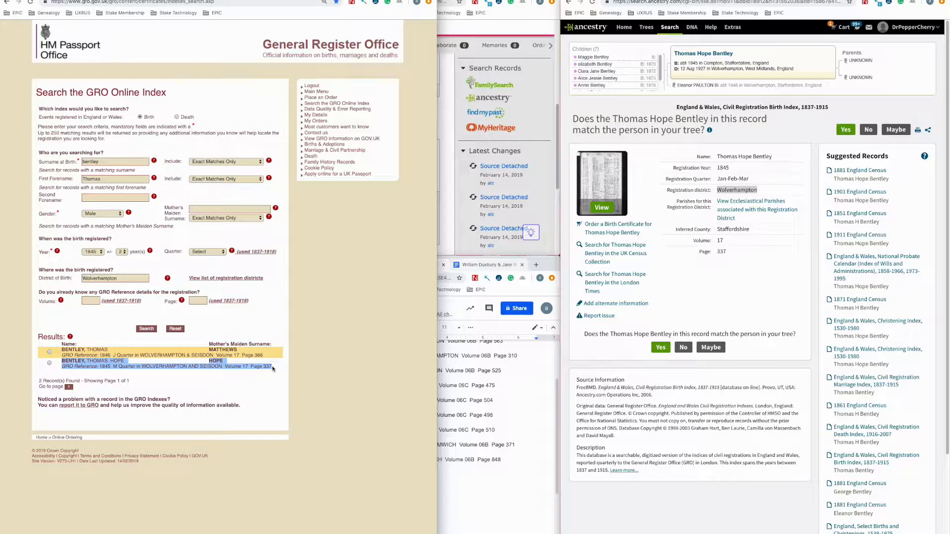
{"action": "left_click", "coordinate": [474, 499]}
{"action": "key", "text": "Return"}
{"action": "key", "text": "Return"}
{"action": "key", "text": "Return"}
{"action": "key", "text": "Return"}
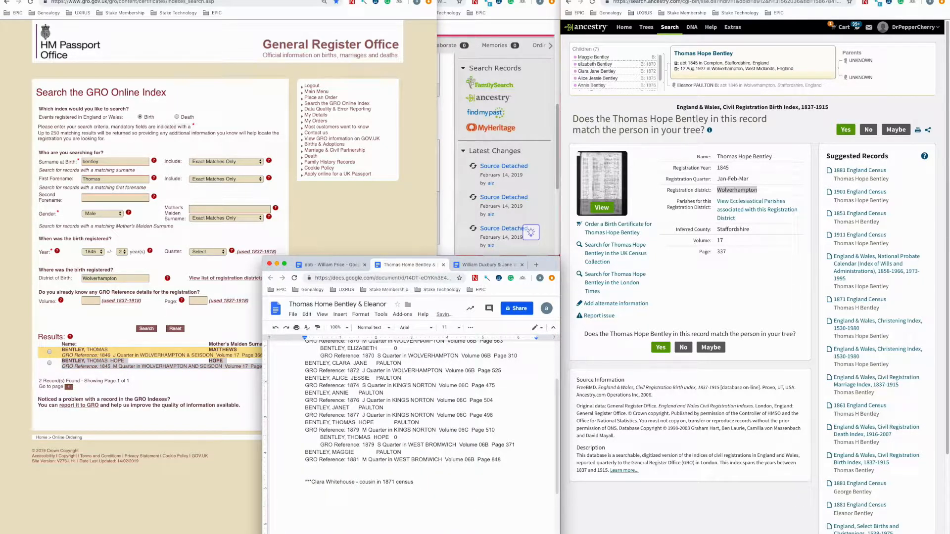
{"action": "type", "text": "Bentley & Hope"}
{"action": "key", "text": "Return"}
{"action": "key", "text": "Return"}
{"action": "right_click", "coordinate": [312, 526]}
{"action": "left_click", "coordinate": [358, 441]}
{"action": "scroll", "coordinate": [389, 476], "scroll_direction": "down", "scroll_amount": 3}
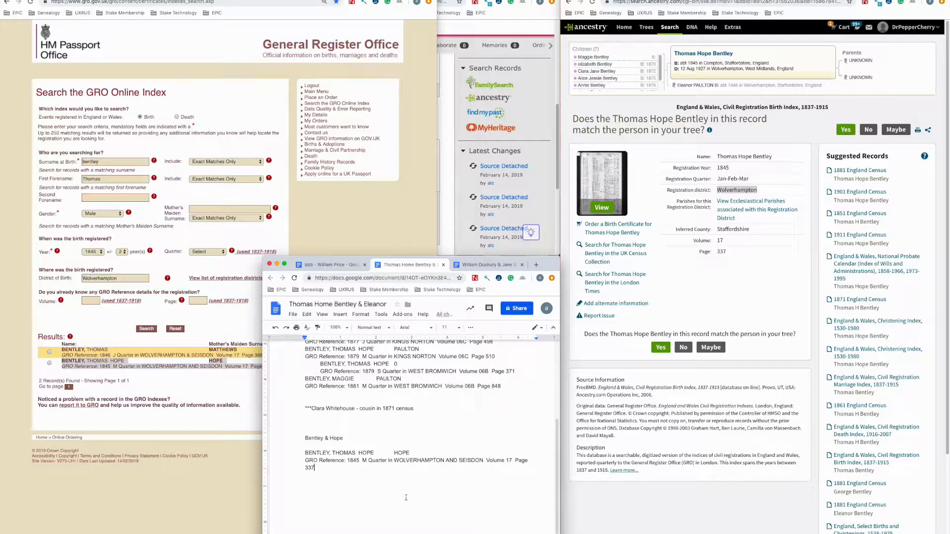
Step: Check the mother's maiden surname in the GRO entry and save the father's birth index hint with the birth date set to Abt. Jan 1845
{"action": "left_click", "coordinate": [216, 361]}
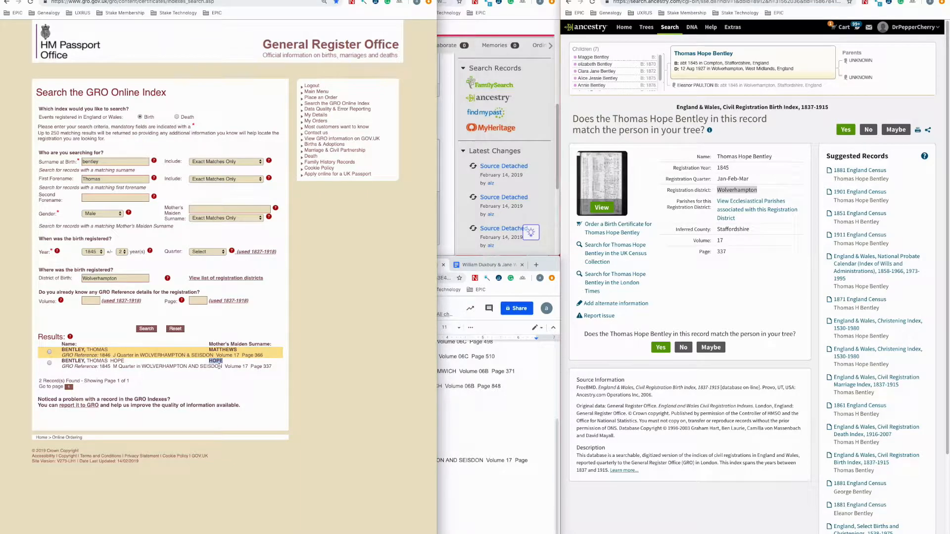
{"action": "left_click", "coordinate": [460, 483]}
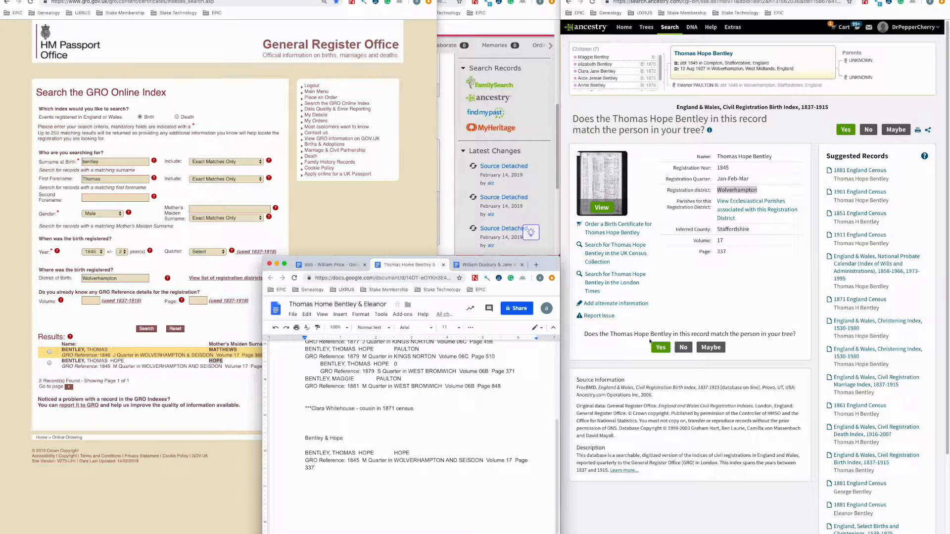
{"action": "left_click", "coordinate": [717, 282]}
{"action": "left_click", "coordinate": [661, 347]}
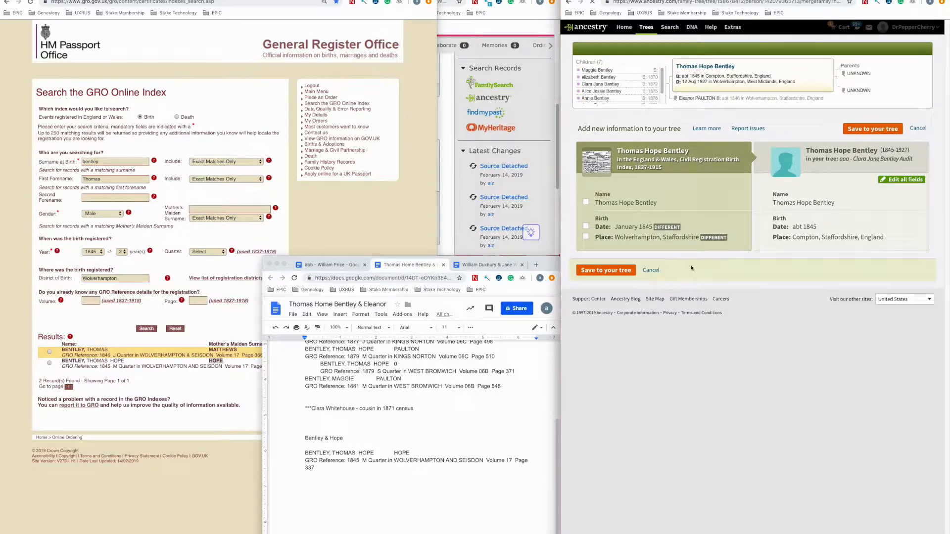
{"action": "left_click", "coordinate": [823, 226]}
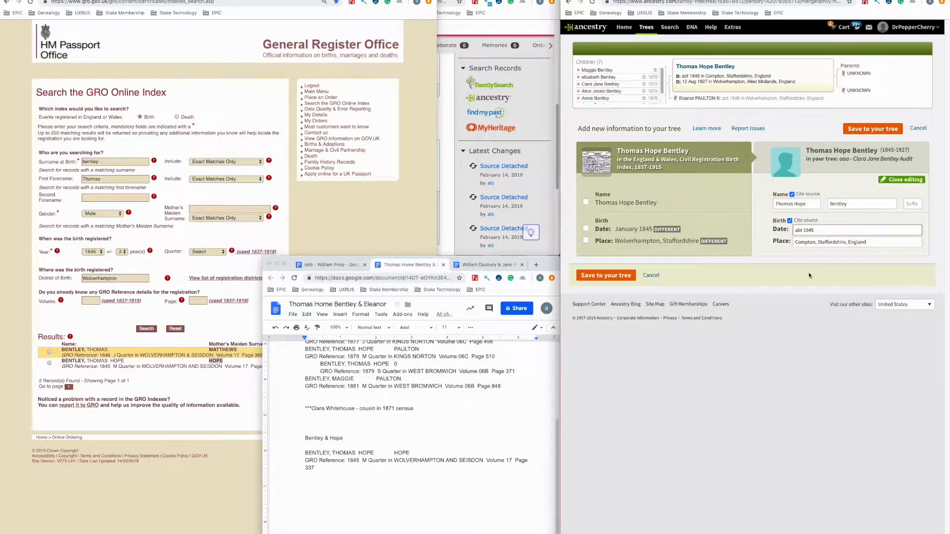
{"action": "type", "text": "jan"}
{"action": "left_click", "coordinate": [819, 247]}
{"action": "left_click", "coordinate": [901, 179]}
{"action": "left_click", "coordinate": [865, 128]}
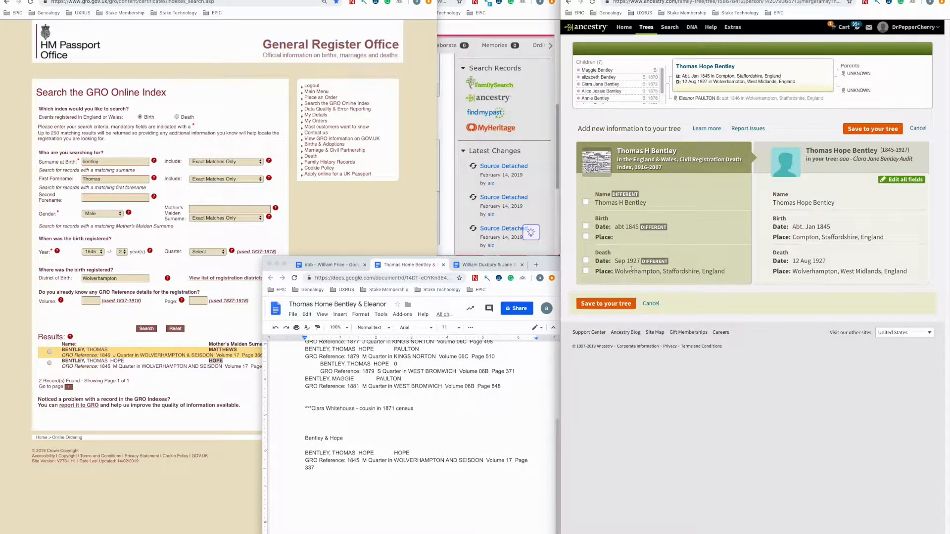
Step: Save the father's death index record, and accept his 1851 census hint with his mother and sister included as new people
{"action": "left_click", "coordinate": [624, 307]}
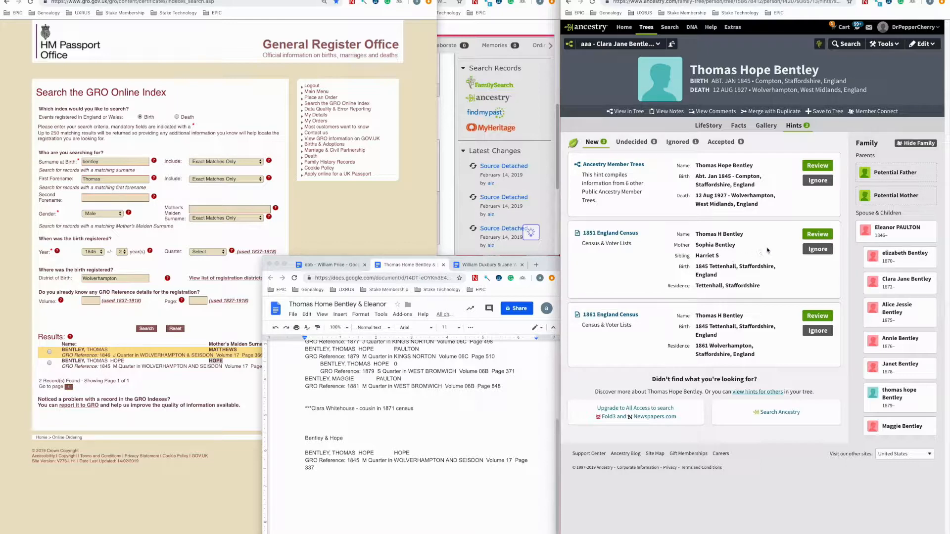
{"action": "left_click", "coordinate": [817, 236]}
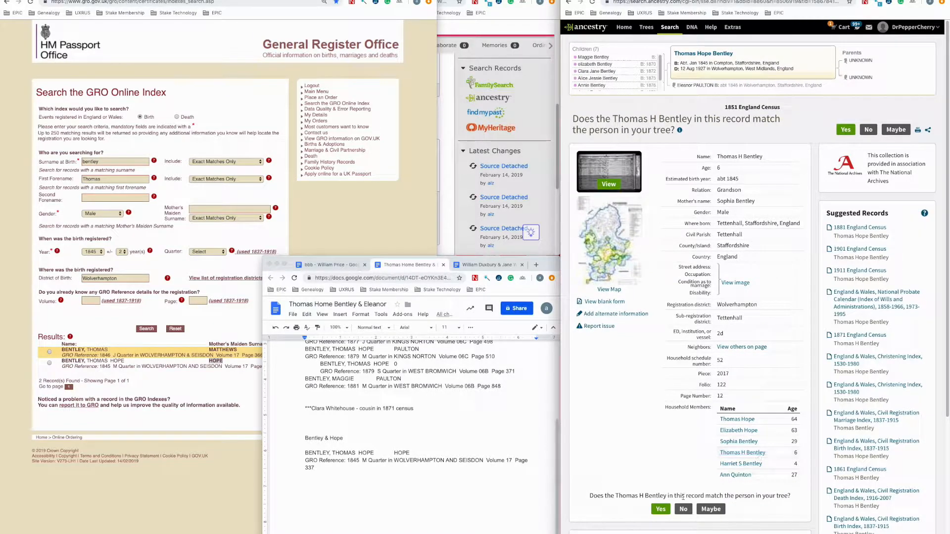
{"action": "left_click", "coordinate": [660, 509]}
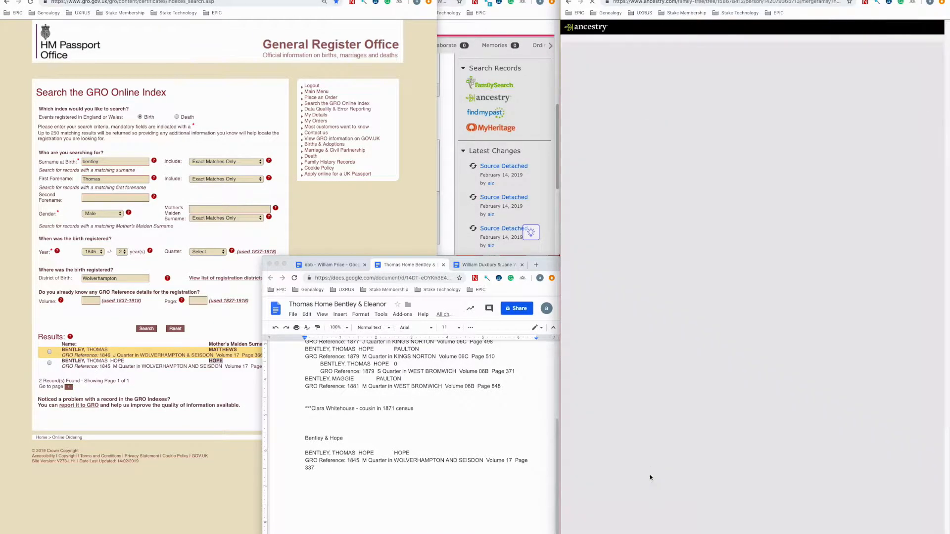
{"action": "scroll", "coordinate": [584, 341], "scroll_direction": "down", "scroll_amount": 5}
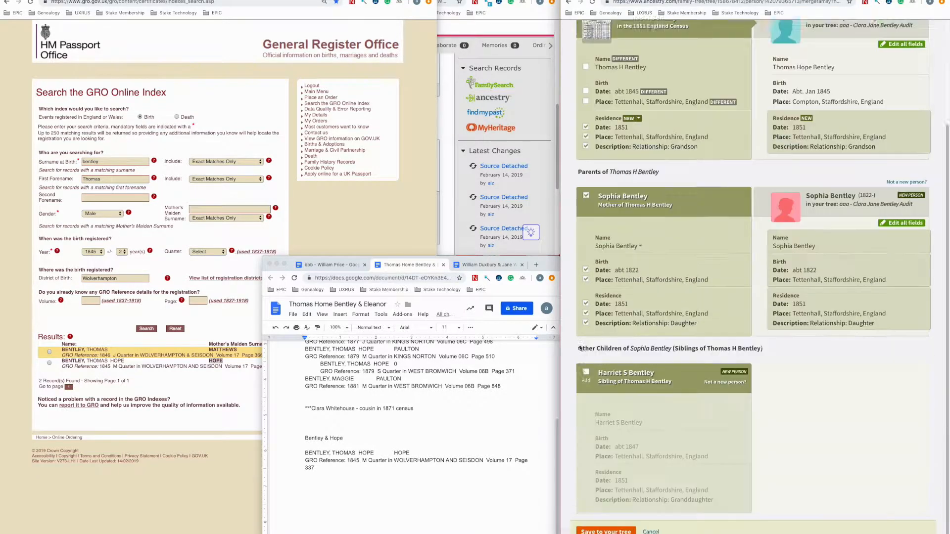
{"action": "scroll", "coordinate": [581, 348], "scroll_direction": "down", "scroll_amount": 1}
{"action": "left_click", "coordinate": [586, 350]}
{"action": "left_click", "coordinate": [603, 512]}
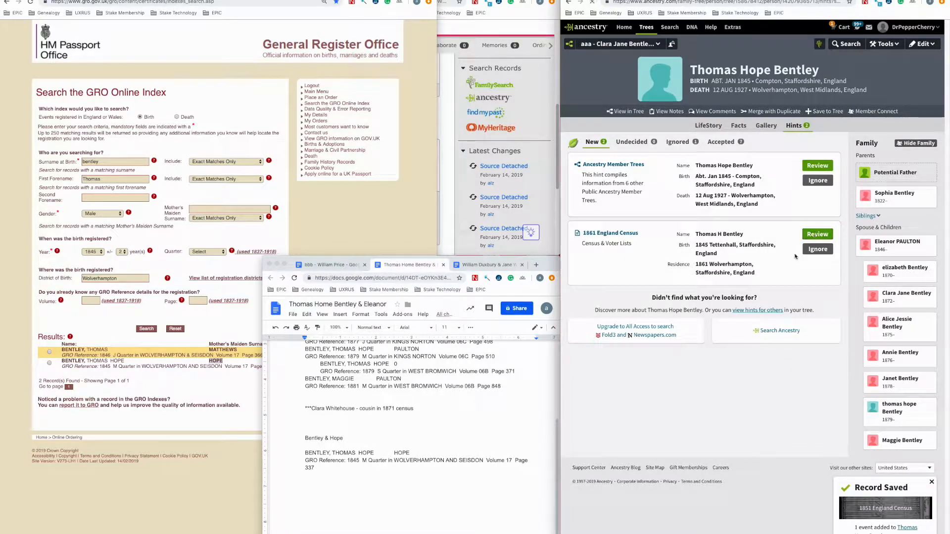
Step: Accept the father's 1861 census hint for comparison and search the England Jurisdictions 1851 map for its birthplace, Tettenhall
{"action": "left_click", "coordinate": [817, 234]}
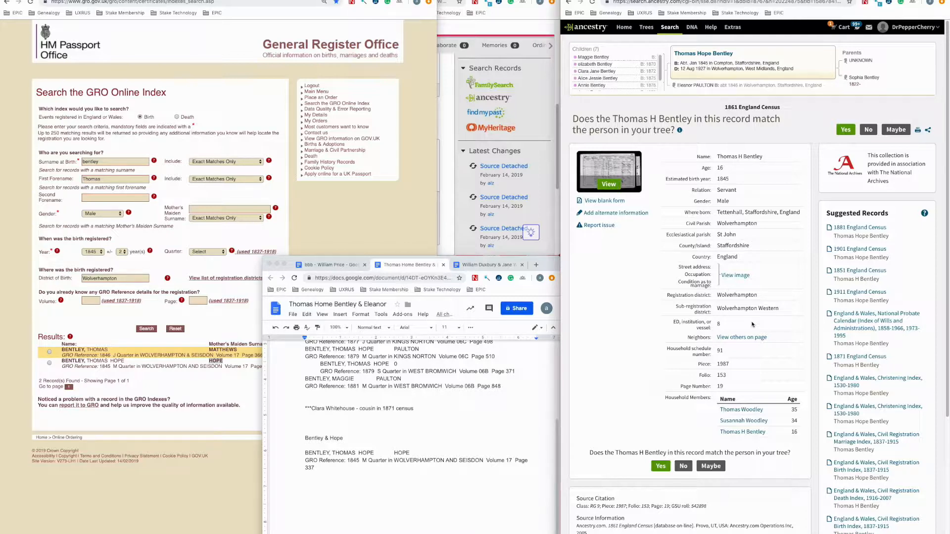
{"action": "left_click", "coordinate": [659, 466]}
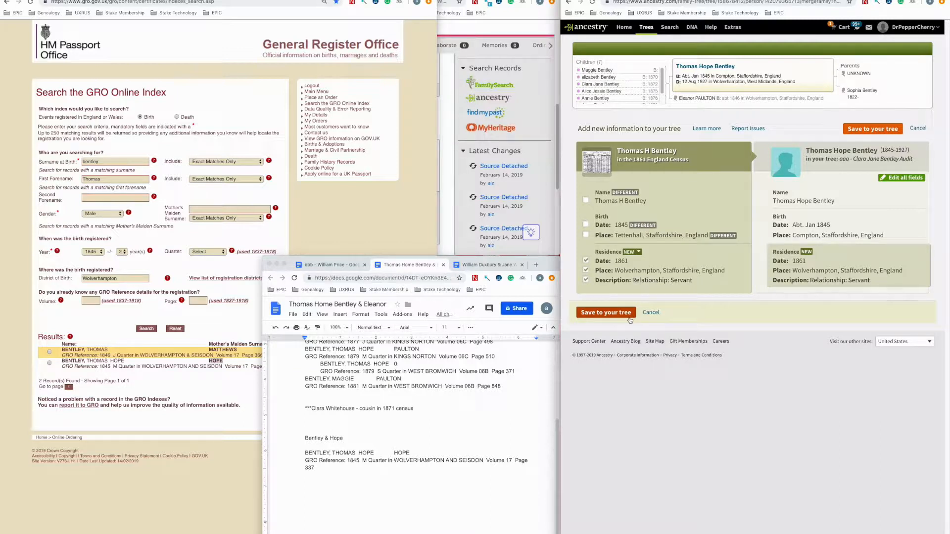
{"action": "double_click", "coordinate": [632, 236]}
{"action": "key", "text": "ctrl+c"}
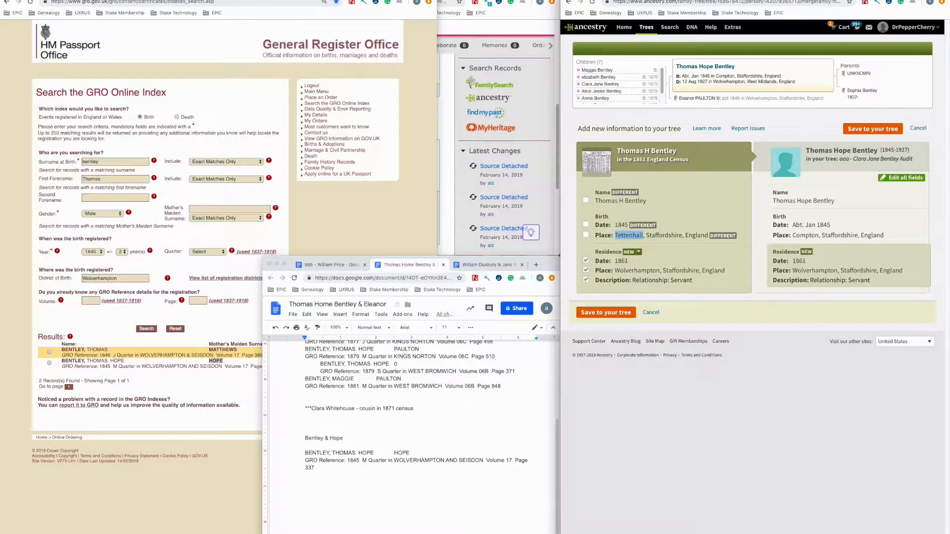
{"action": "left_click", "coordinate": [238, 0]}
{"action": "left_click", "coordinate": [31, 62]}
{"action": "double_click", "coordinate": [50, 80]}
{"action": "key", "text": "ctrl+v"}
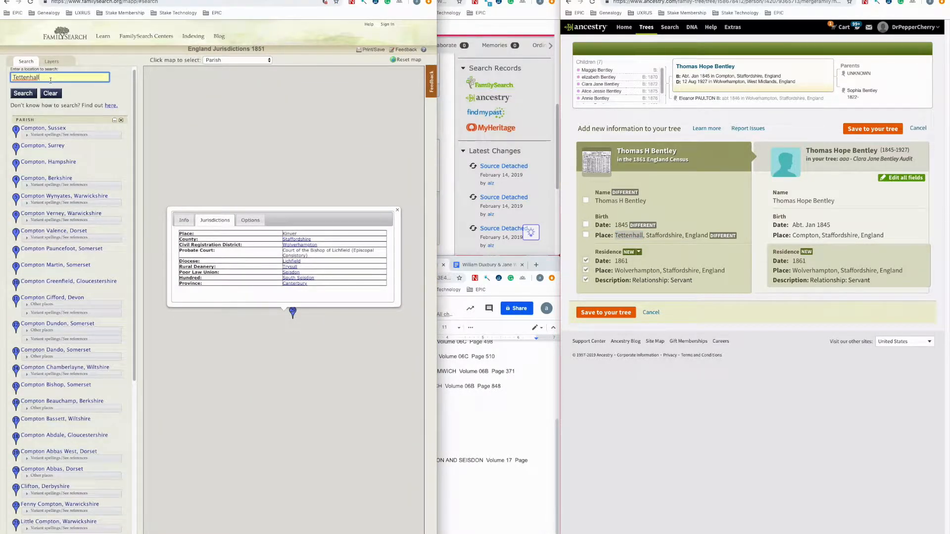
{"action": "left_click", "coordinate": [30, 95]}
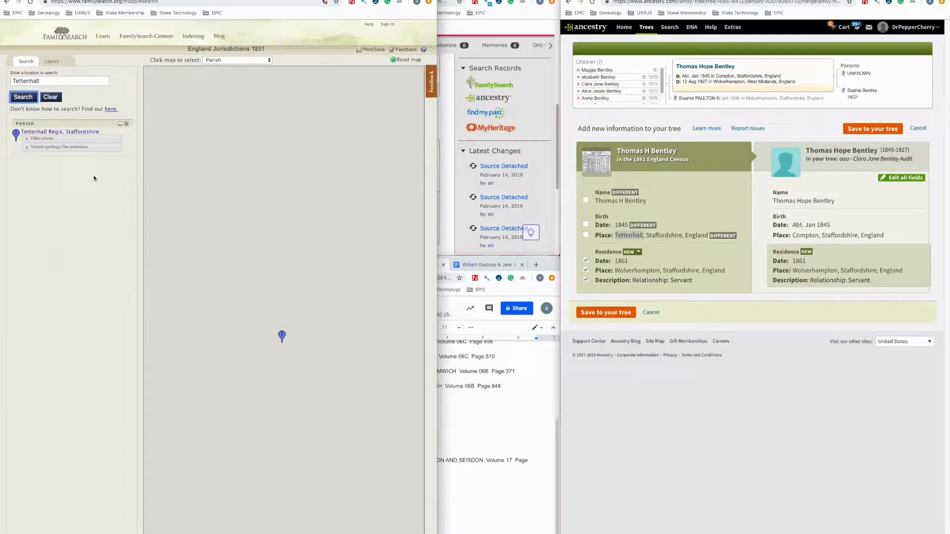
Step: Check the jurisdictions of Tettenhall Regis, Staffordshire, and save the 1861 census record to the tree
{"action": "left_click", "coordinate": [58, 133]}
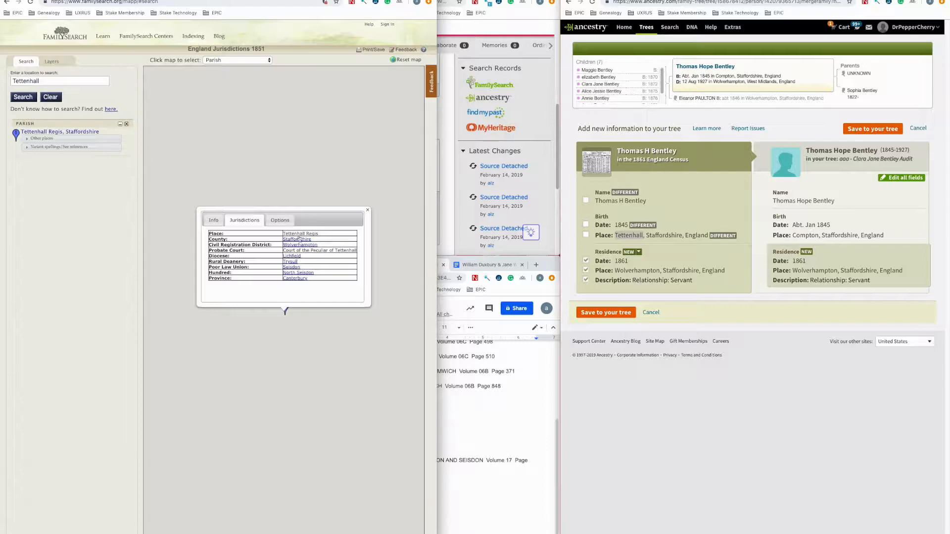
{"action": "left_click", "coordinate": [367, 210]}
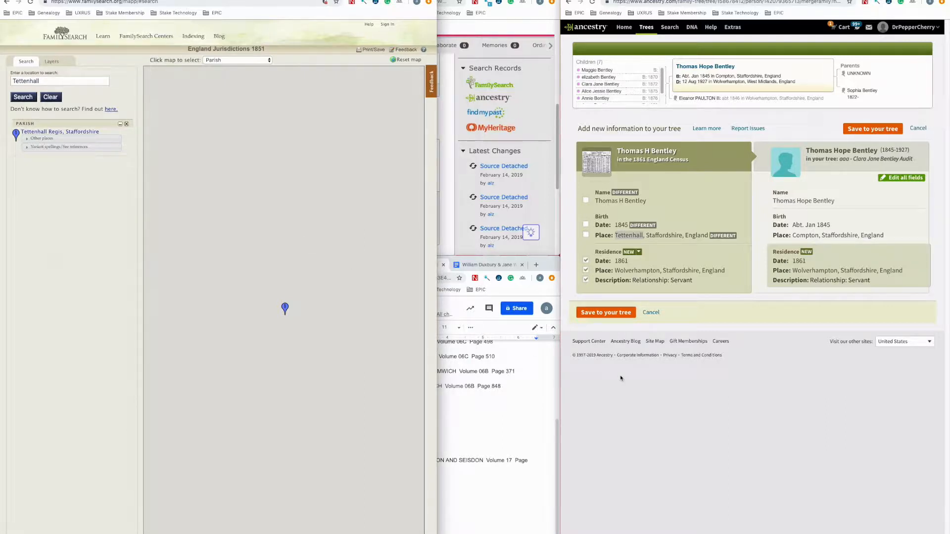
{"action": "left_click", "coordinate": [619, 312]}
{"action": "left_click", "coordinate": [67, 0]}
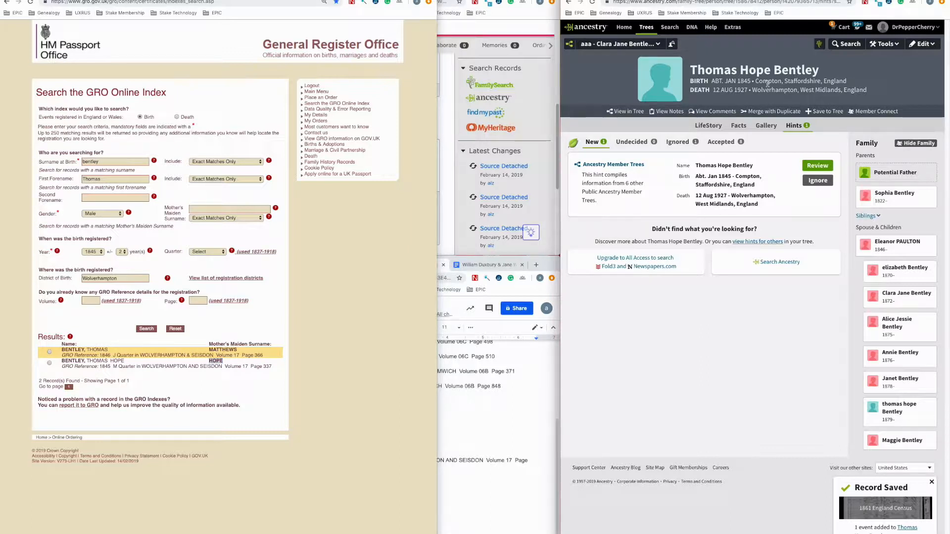
Step: Open the Ancestry Member Trees hint in a separate window beside the father's profile and ignore the hint there
{"action": "right_click", "coordinate": [809, 163]}
{"action": "left_click", "coordinate": [821, 179]}
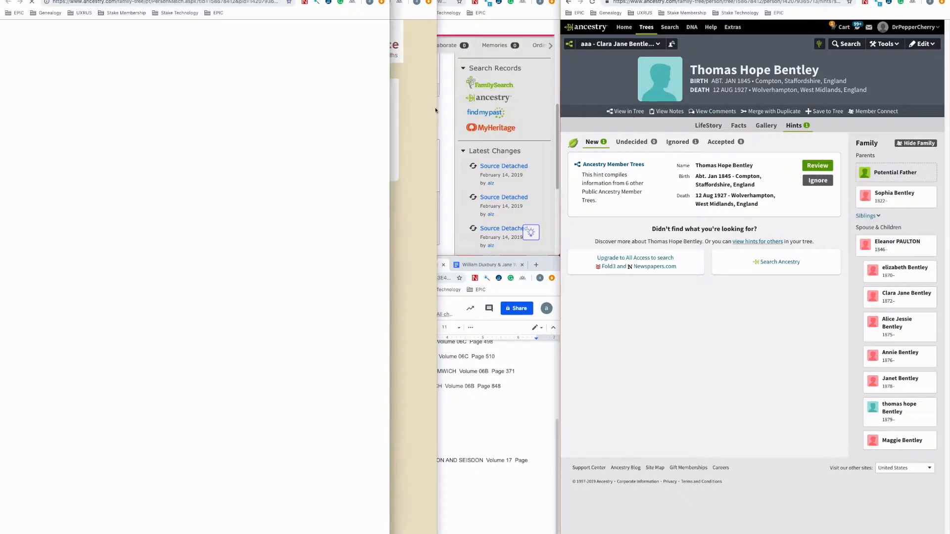
{"action": "left_click_drag", "start_coordinate": [334, 0], "coordinate": [505, 0]}
{"action": "left_click", "coordinate": [821, 181]}
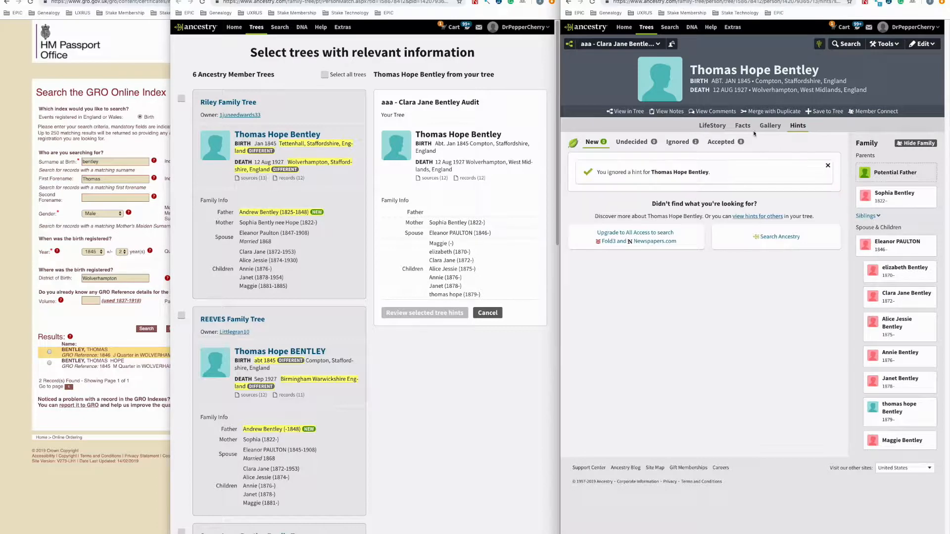
Step: Compare the father's facts and GRO birth entry with the parents, spouses and children given in the suggested member trees
{"action": "left_click", "coordinate": [746, 127]}
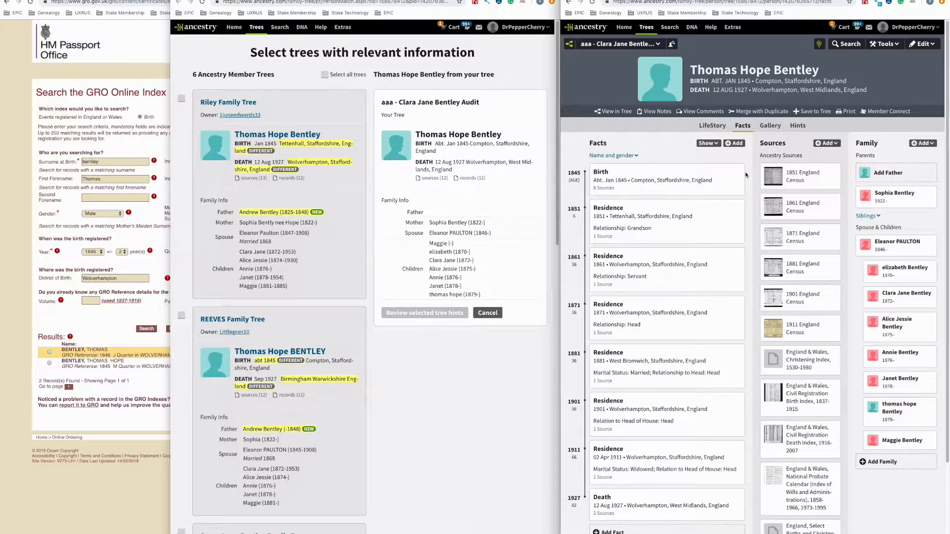
{"action": "scroll", "coordinate": [745, 180], "scroll_direction": "down", "scroll_amount": 2}
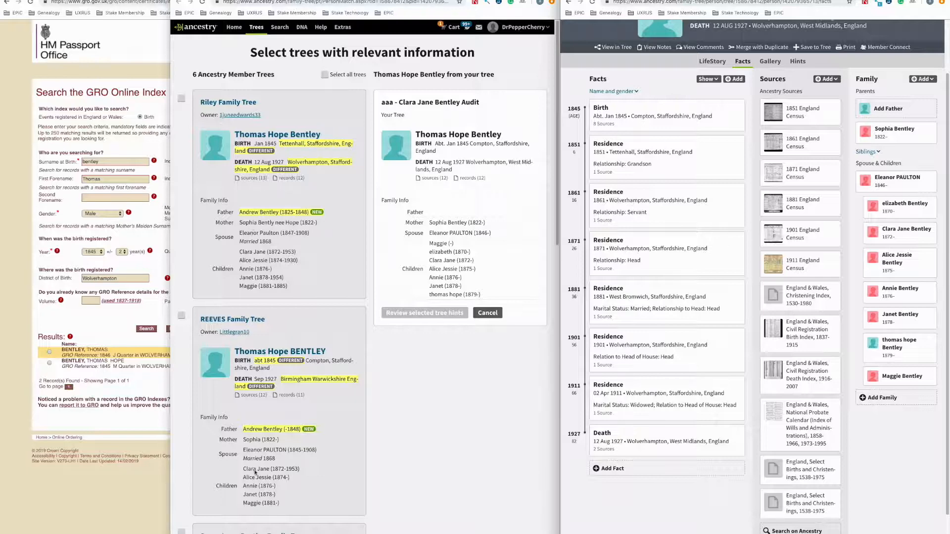
{"action": "scroll", "coordinate": [254, 467], "scroll_direction": "down", "scroll_amount": 4}
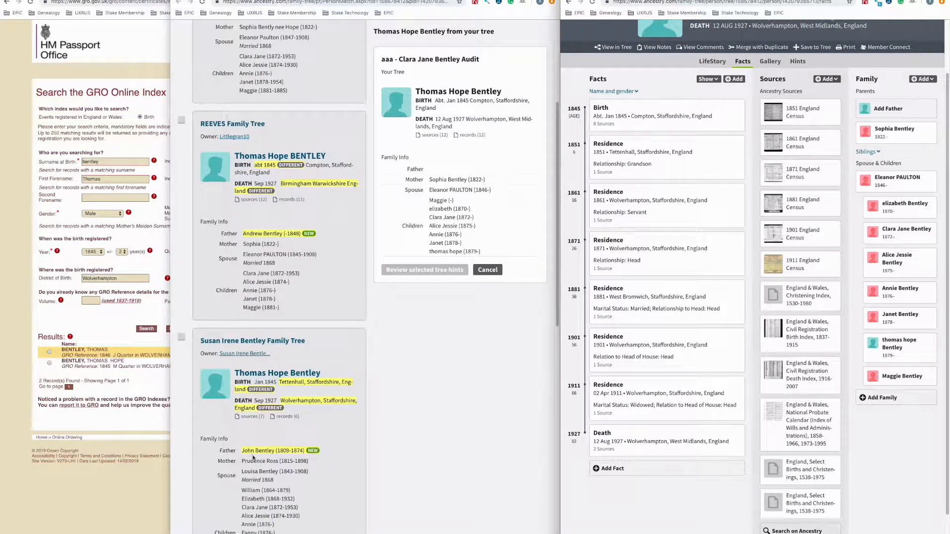
{"action": "scroll", "coordinate": [256, 455], "scroll_direction": "down", "scroll_amount": 1}
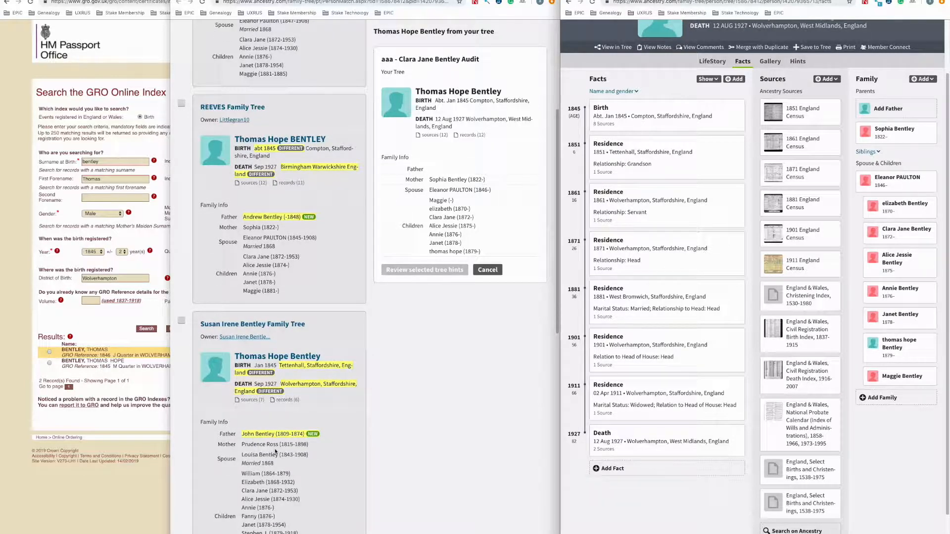
{"action": "scroll", "coordinate": [276, 451], "scroll_direction": "down", "scroll_amount": 3}
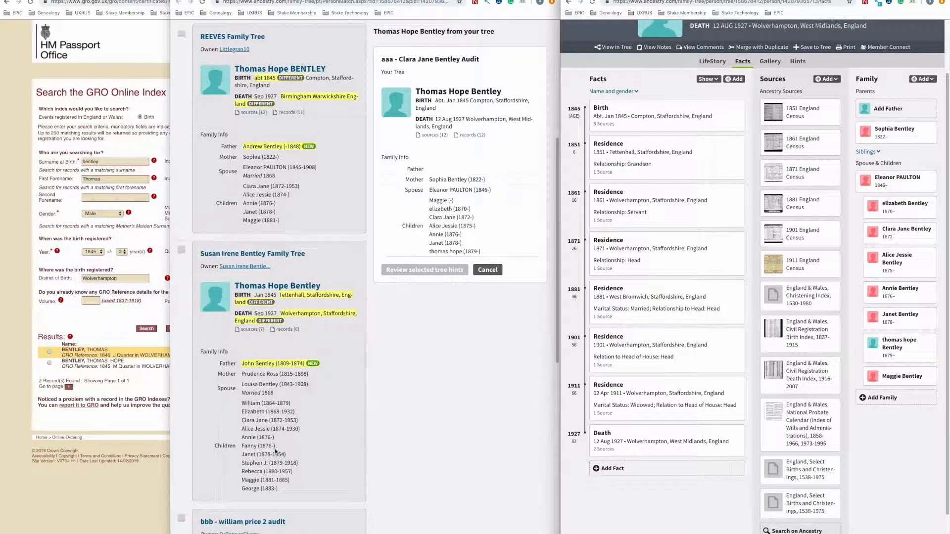
{"action": "scroll", "coordinate": [275, 451], "scroll_direction": "down", "scroll_amount": 3}
{"action": "scroll", "coordinate": [275, 451], "scroll_direction": "down", "scroll_amount": 1}
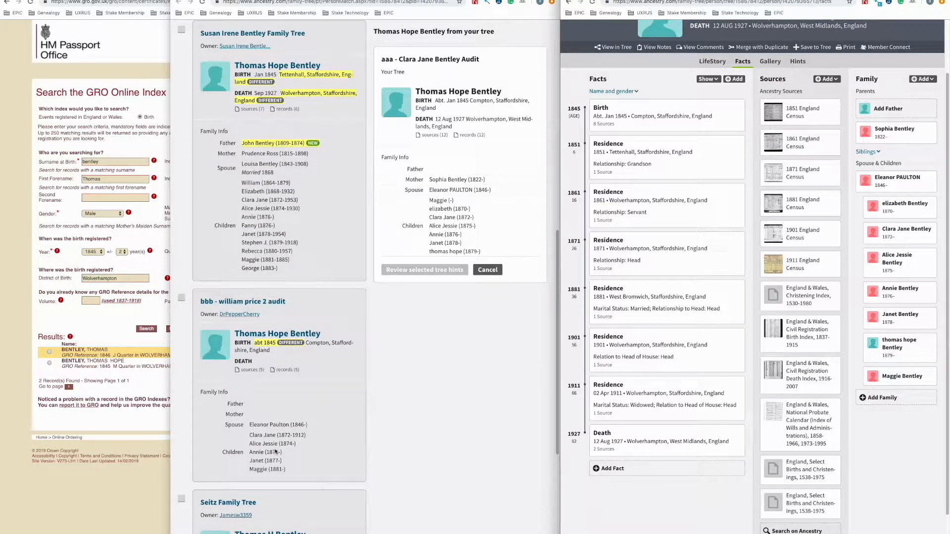
{"action": "scroll", "coordinate": [275, 451], "scroll_direction": "up", "scroll_amount": 1}
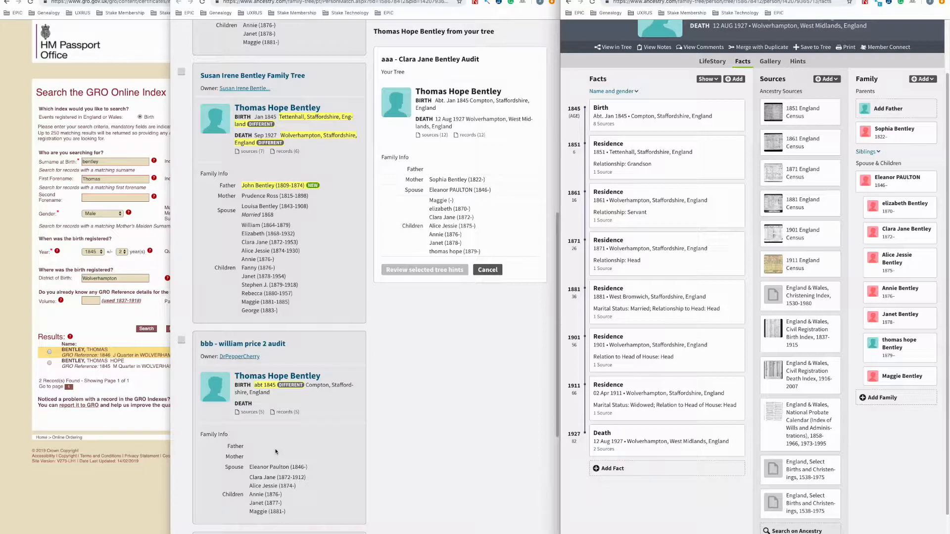
{"action": "scroll", "coordinate": [275, 451], "scroll_direction": "up", "scroll_amount": 1}
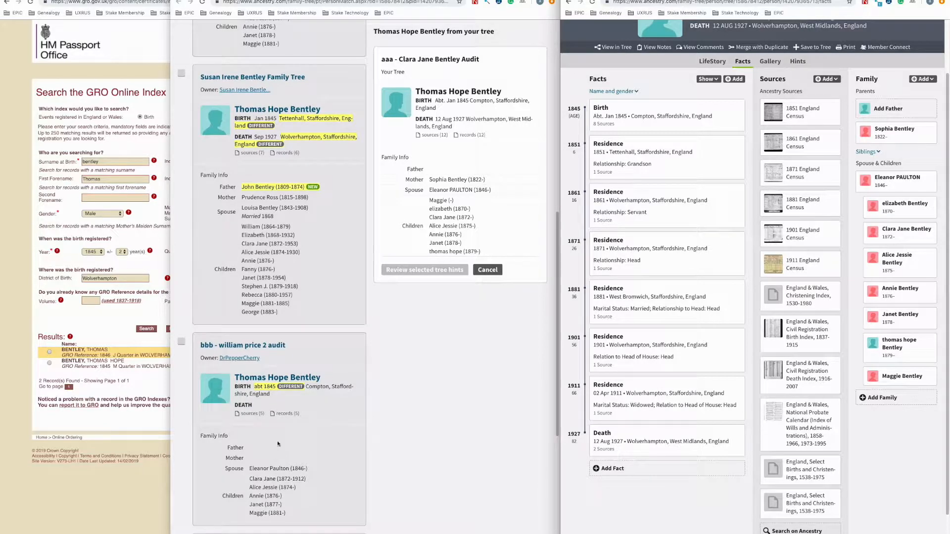
{"action": "left_click", "coordinate": [119, 341]}
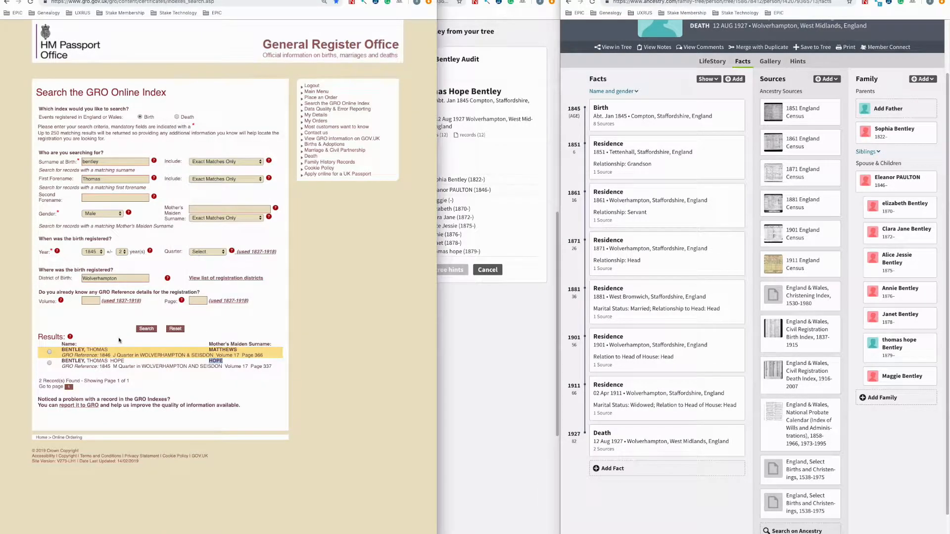
{"action": "left_click", "coordinate": [439, 352]}
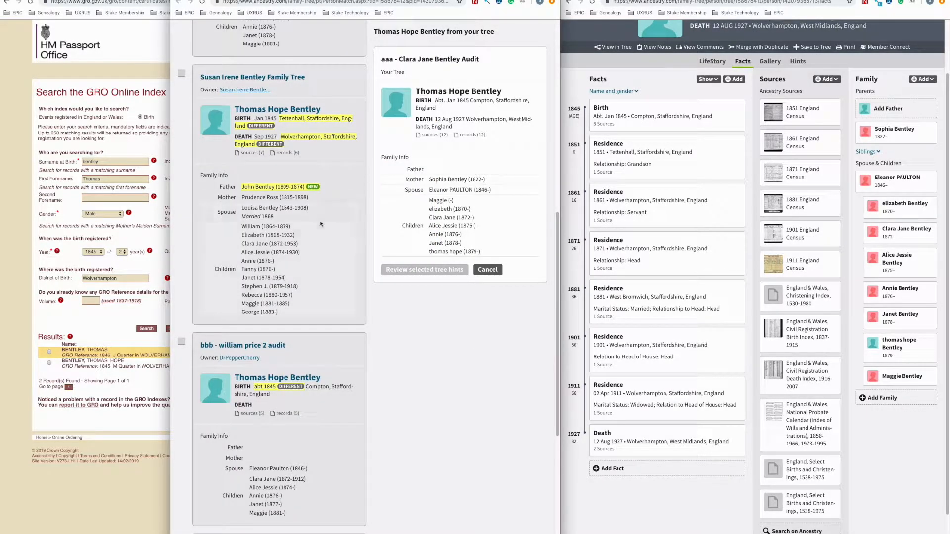
Step: Recheck the fathers named in the suggested member trees and open the first tree in a new tab
{"action": "scroll", "coordinate": [320, 223], "scroll_direction": "up", "scroll_amount": 1}
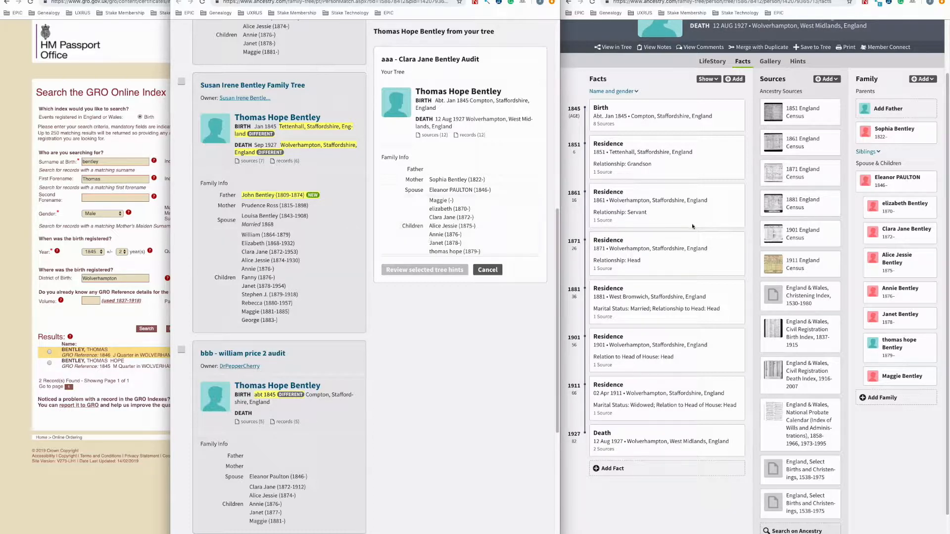
{"action": "scroll", "coordinate": [325, 242], "scroll_direction": "up", "scroll_amount": 5}
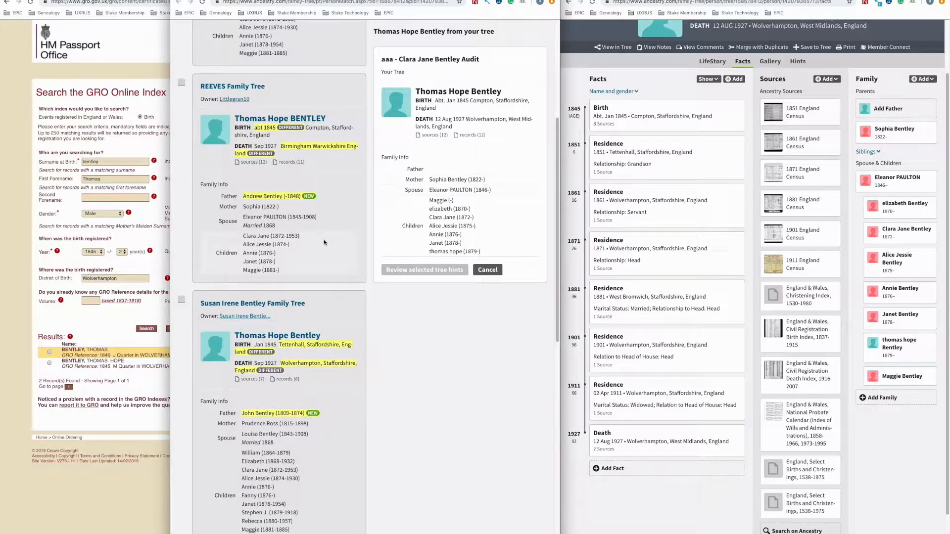
{"action": "scroll", "coordinate": [324, 242], "scroll_direction": "up", "scroll_amount": 5}
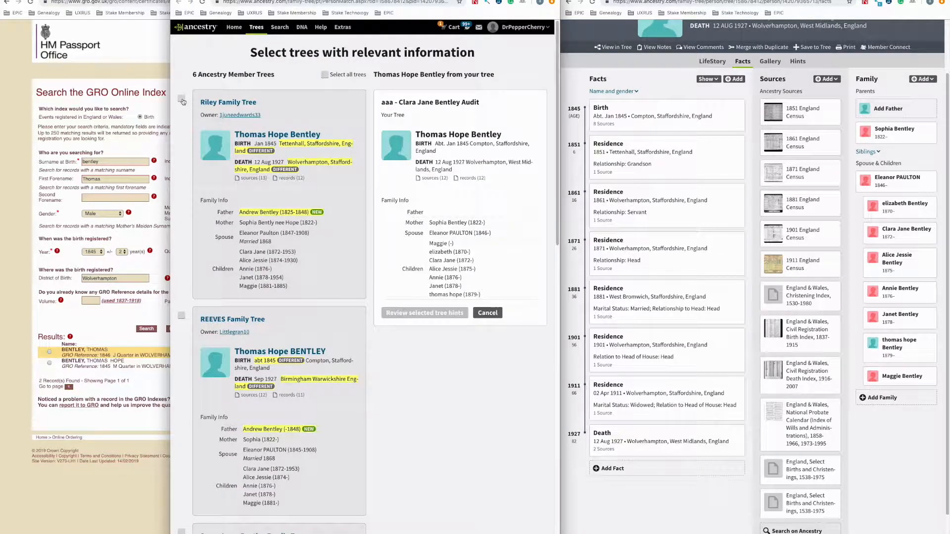
{"action": "right_click", "coordinate": [221, 102]}
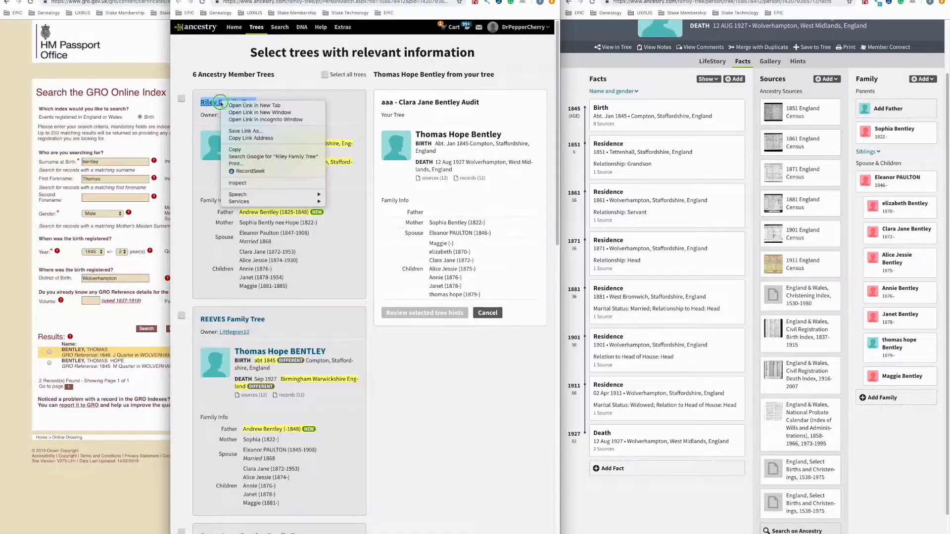
{"action": "left_click", "coordinate": [248, 106]}
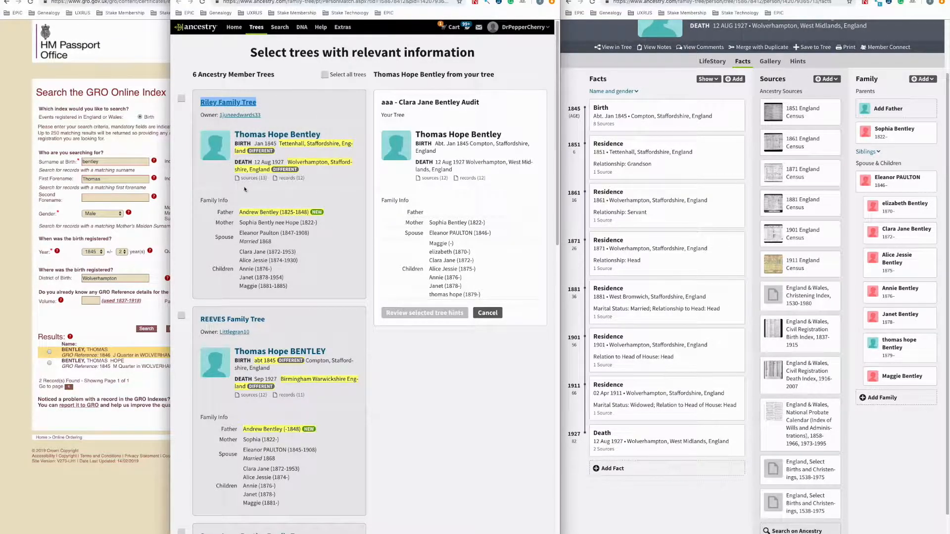
Step: Examine the father's parents, baptism and 1868 marriage facts and their sources in the Riley Family Tree, then close that tree
{"action": "left_click", "coordinate": [317, 1]}
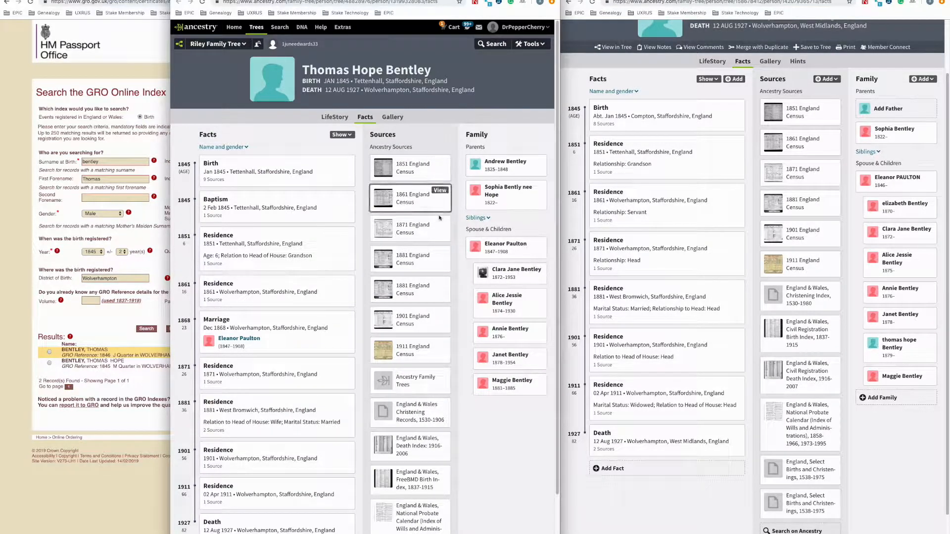
{"action": "scroll", "coordinate": [439, 230], "scroll_direction": "down", "scroll_amount": 3}
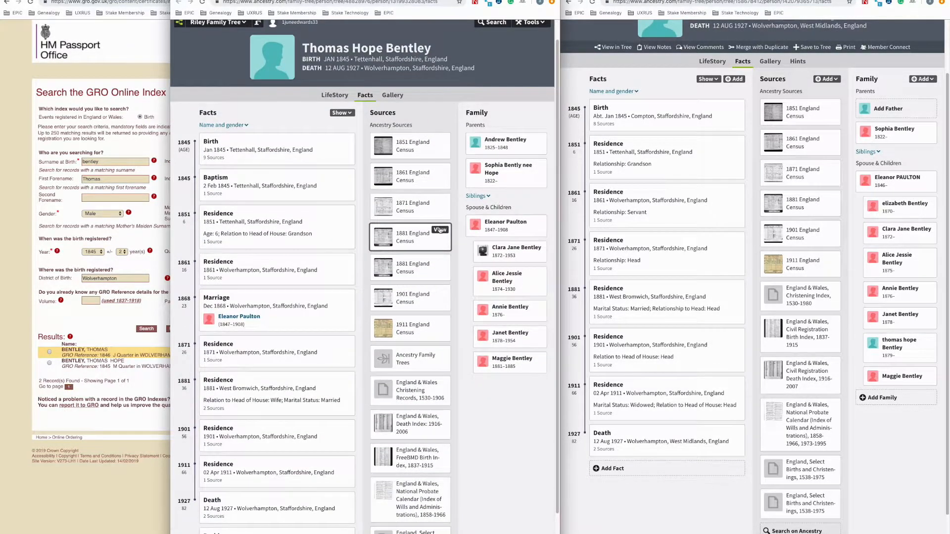
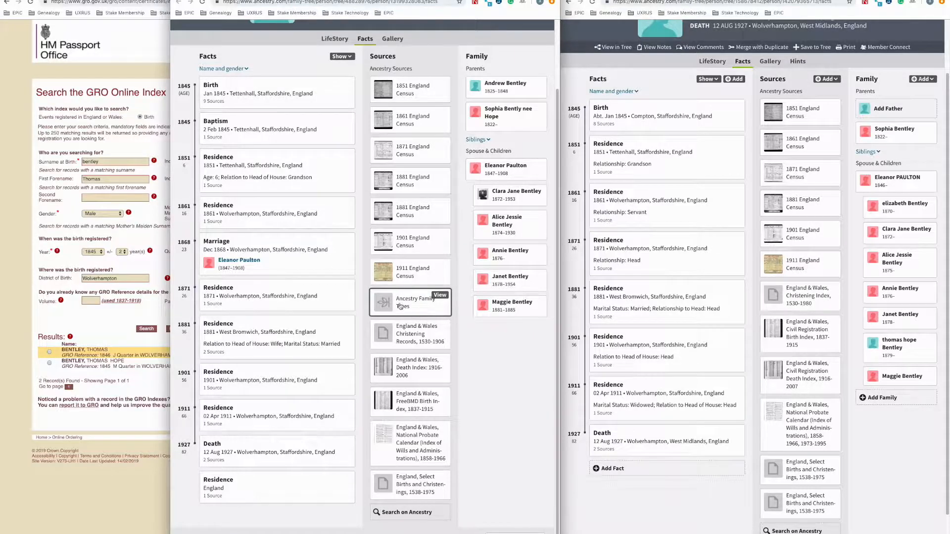
{"action": "scroll", "coordinate": [401, 305], "scroll_direction": "up", "scroll_amount": 1}
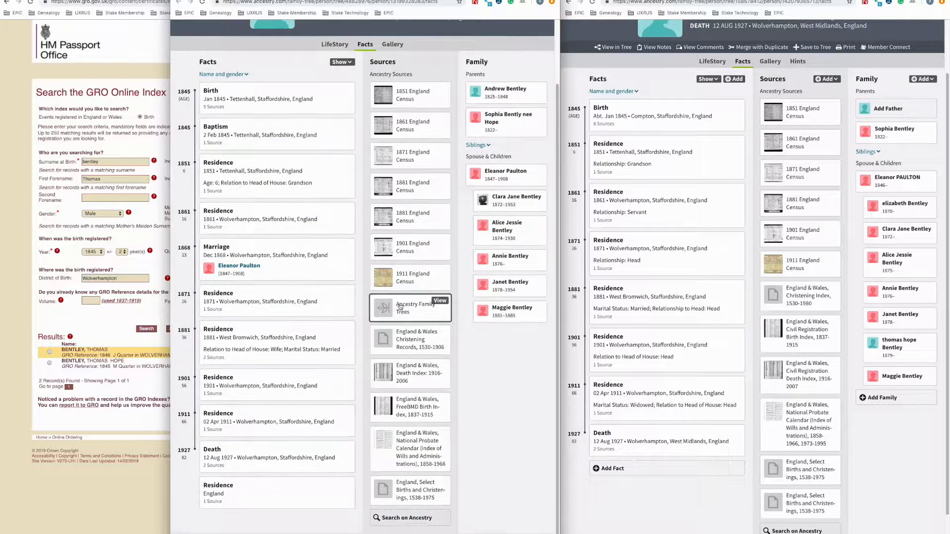
{"action": "left_click", "coordinate": [286, 266]}
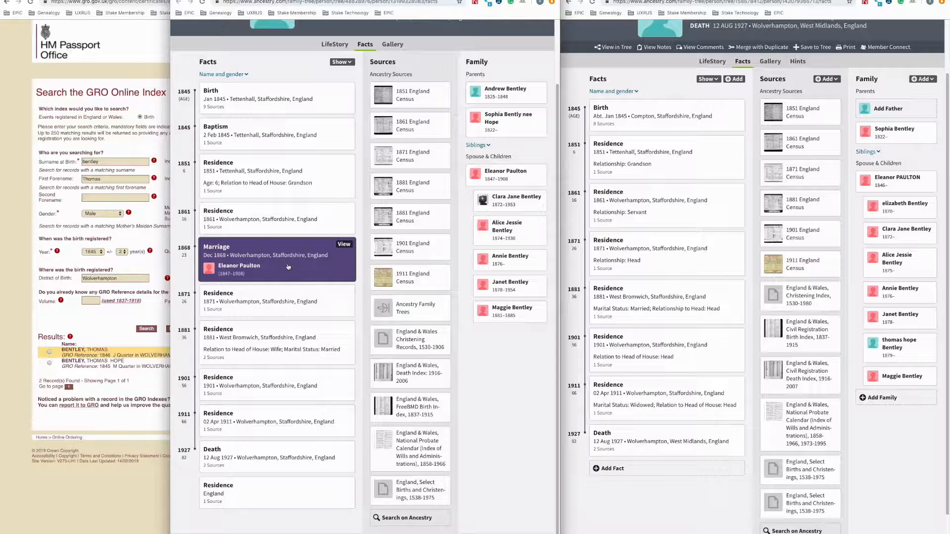
{"action": "left_click", "coordinate": [301, 136]}
{"action": "mouse_move", "coordinate": [422, 348]}
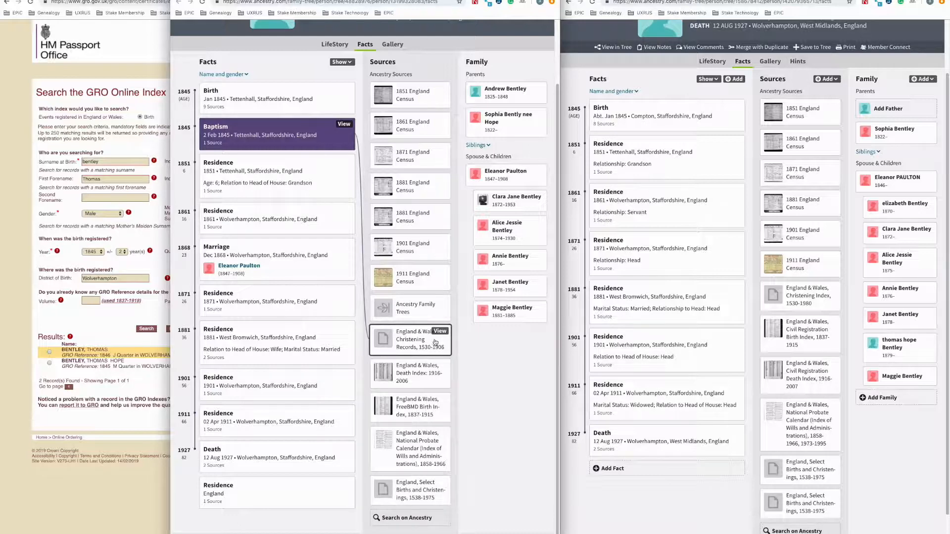
{"action": "left_click", "coordinate": [291, 257]}
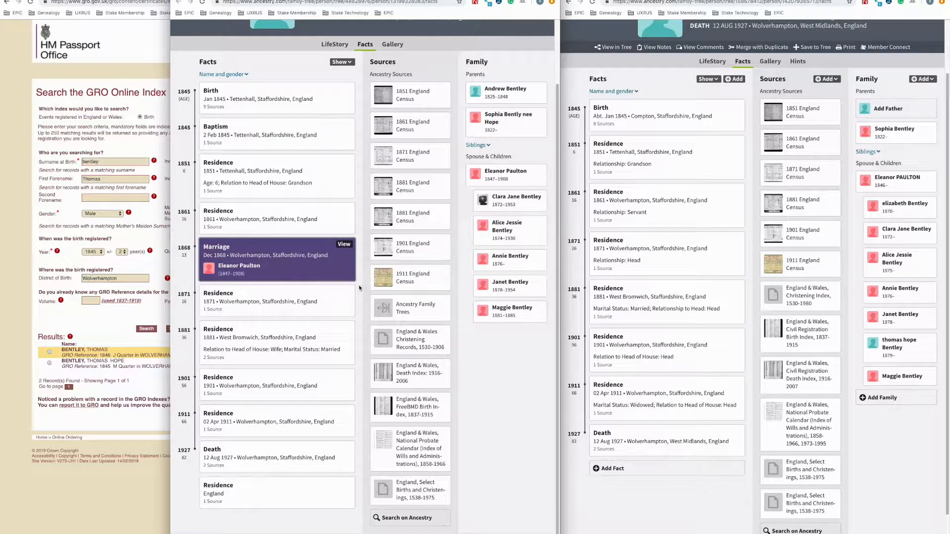
{"action": "mouse_move", "coordinate": [412, 414]}
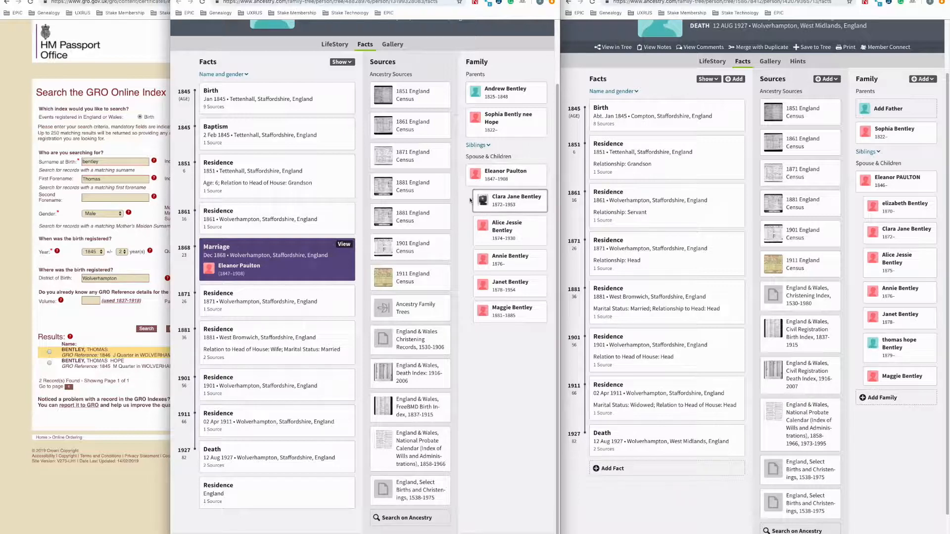
{"action": "scroll", "coordinate": [464, 209], "scroll_direction": "up", "scroll_amount": 3}
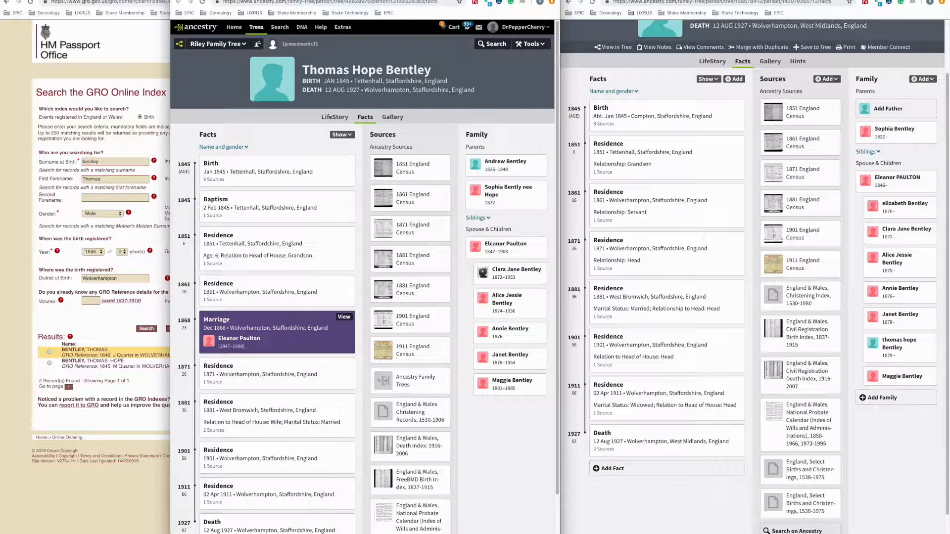
{"action": "key", "text": "super+w"}
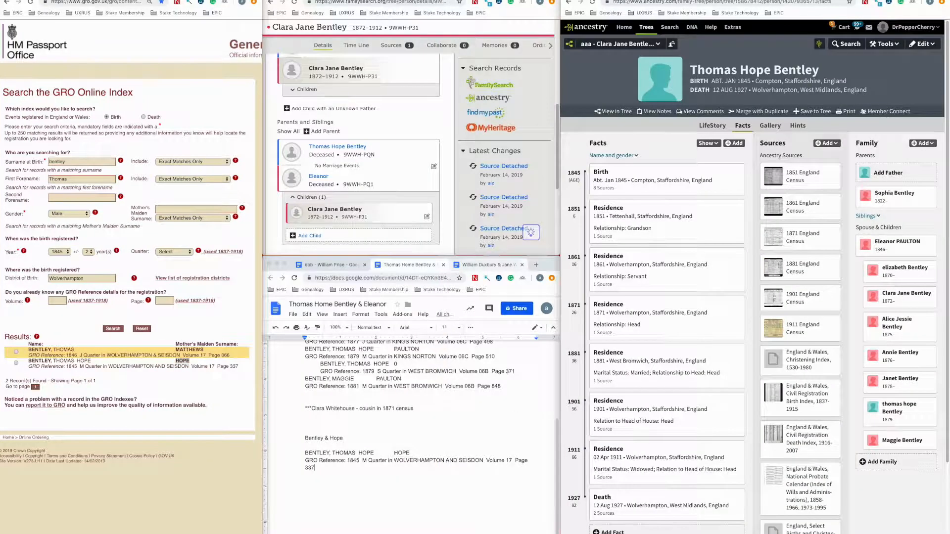
Step: Compare the parents' FamilySearch entries with the Ancestry family and the GRO birth references in the notes document
{"action": "left_click", "coordinate": [360, 148]}
{"action": "left_click", "coordinate": [360, 148]}
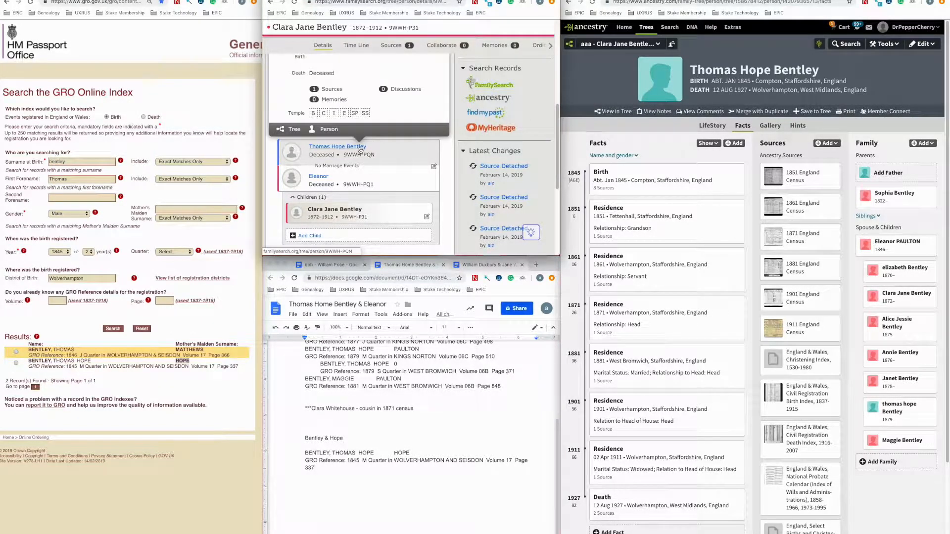
{"action": "left_click", "coordinate": [327, 177]}
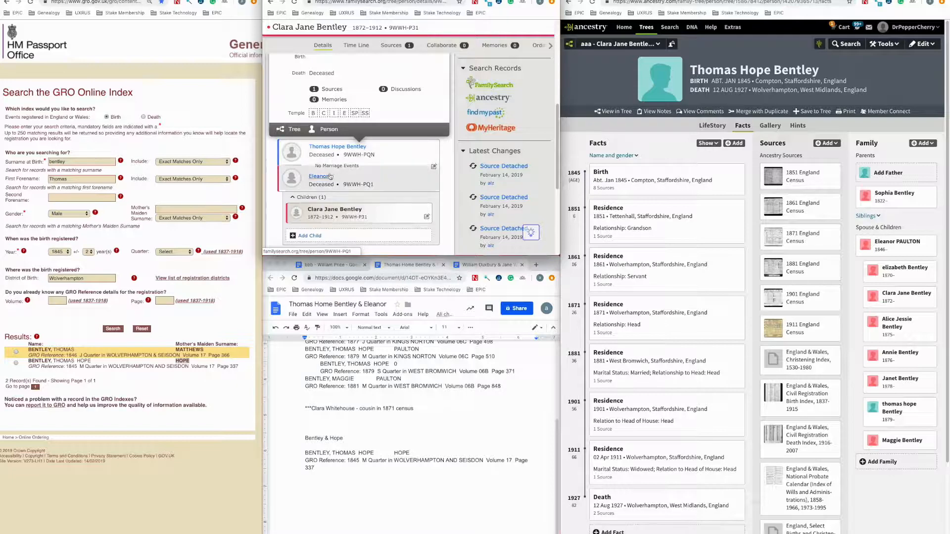
{"action": "left_click", "coordinate": [446, 178]}
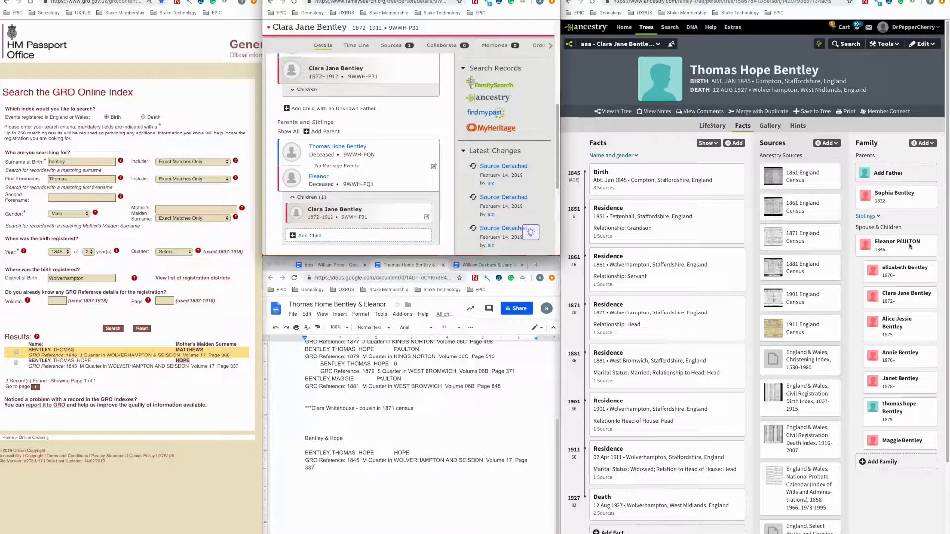
{"action": "scroll", "coordinate": [460, 376], "scroll_direction": "up", "scroll_amount": 3}
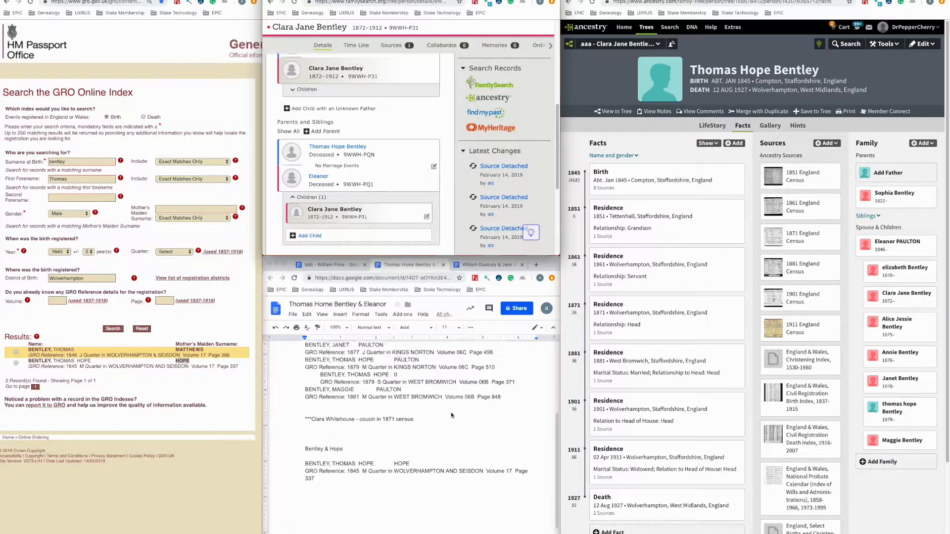
{"action": "scroll", "coordinate": [451, 416], "scroll_direction": "up", "scroll_amount": 2}
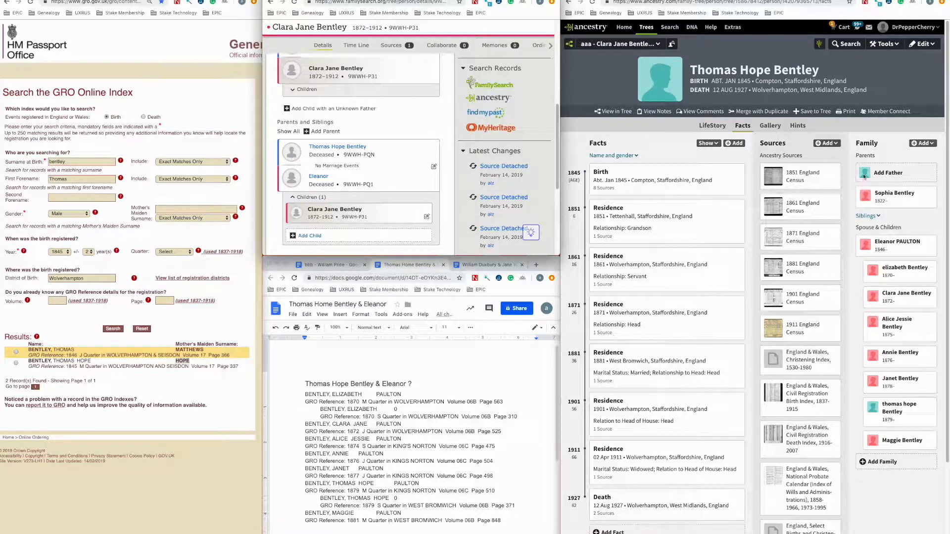
Step: Search the father's Marriage & Divorce records with both names set to exact and similar and birth 1845 limited to +/-2 years
{"action": "left_click", "coordinate": [849, 45]}
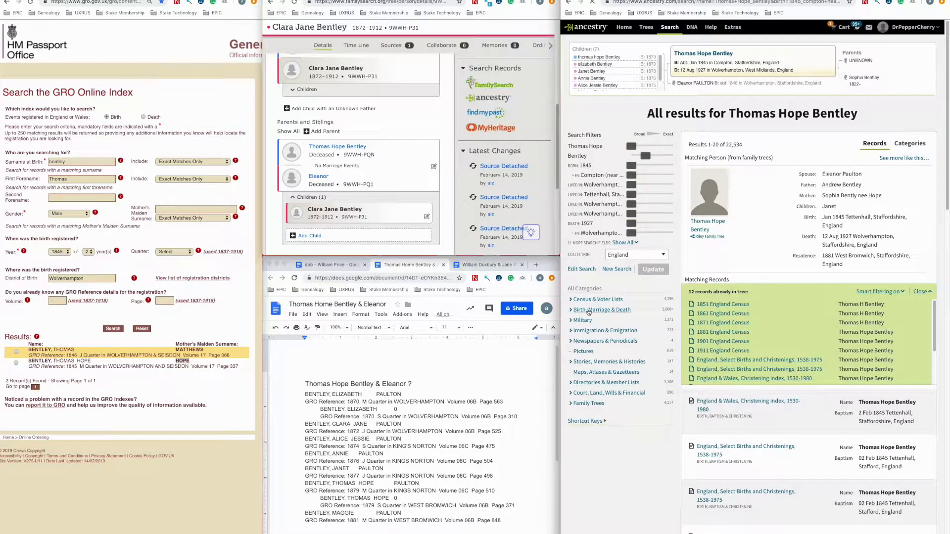
{"action": "left_click", "coordinate": [588, 310]}
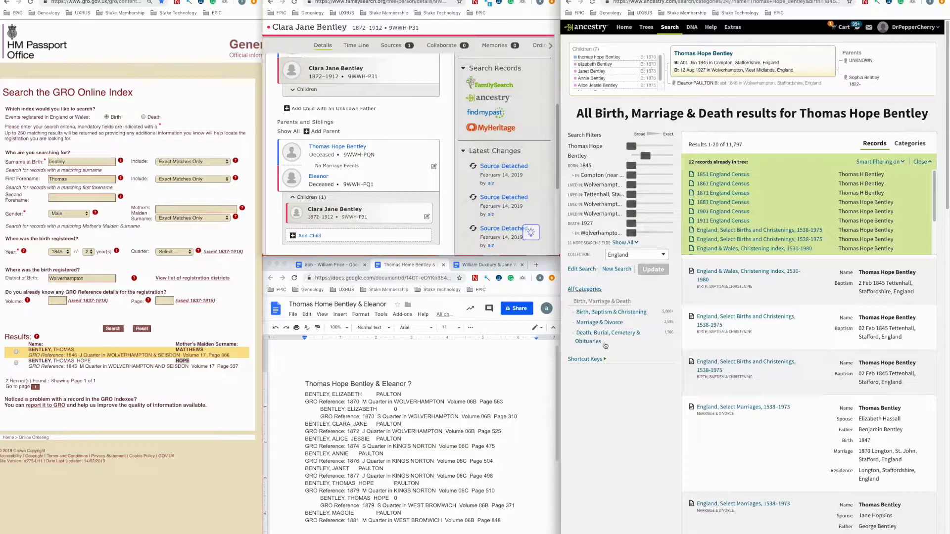
{"action": "left_click", "coordinate": [605, 327]}
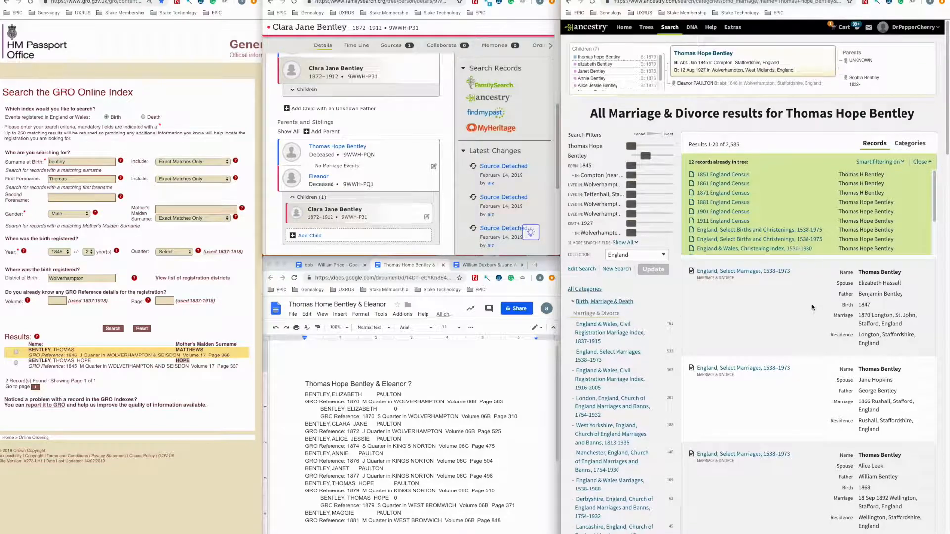
{"action": "scroll", "coordinate": [812, 307], "scroll_direction": "down", "scroll_amount": 1}
{"action": "mouse_move", "coordinate": [631, 146]}
{"action": "left_click_drag", "start_coordinate": [631, 146], "coordinate": [662, 154]}
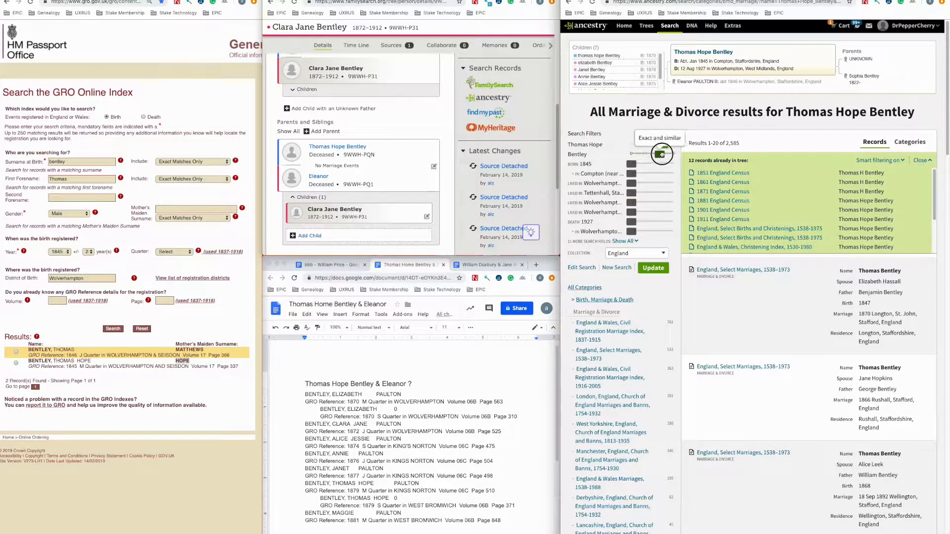
{"action": "mouse_move", "coordinate": [629, 166]}
{"action": "left_click_drag", "start_coordinate": [629, 166], "coordinate": [657, 165]}
{"action": "left_click", "coordinate": [653, 268]}
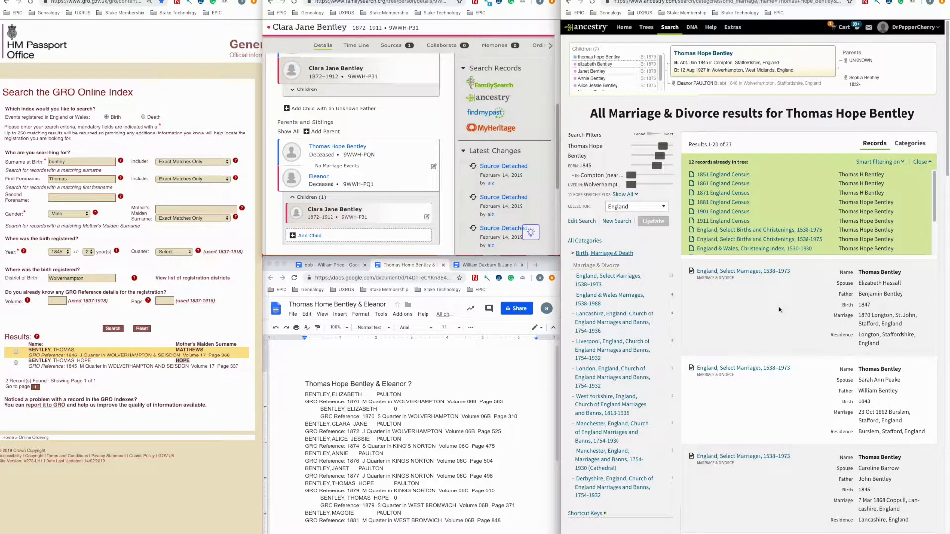
Step: Look through the marriage results and repeat the search requiring an exact match on the spouse's first name
{"action": "scroll", "coordinate": [778, 307], "scroll_direction": "down", "scroll_amount": 1}
{"action": "scroll", "coordinate": [779, 309], "scroll_direction": "down", "scroll_amount": 3}
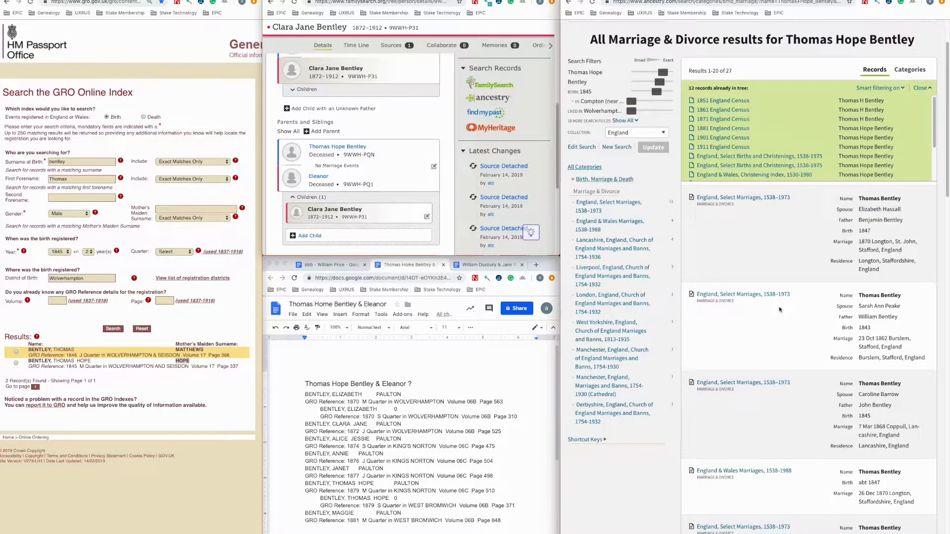
{"action": "scroll", "coordinate": [779, 309], "scroll_direction": "down", "scroll_amount": 3}
{"action": "scroll", "coordinate": [778, 307], "scroll_direction": "down", "scroll_amount": 10}
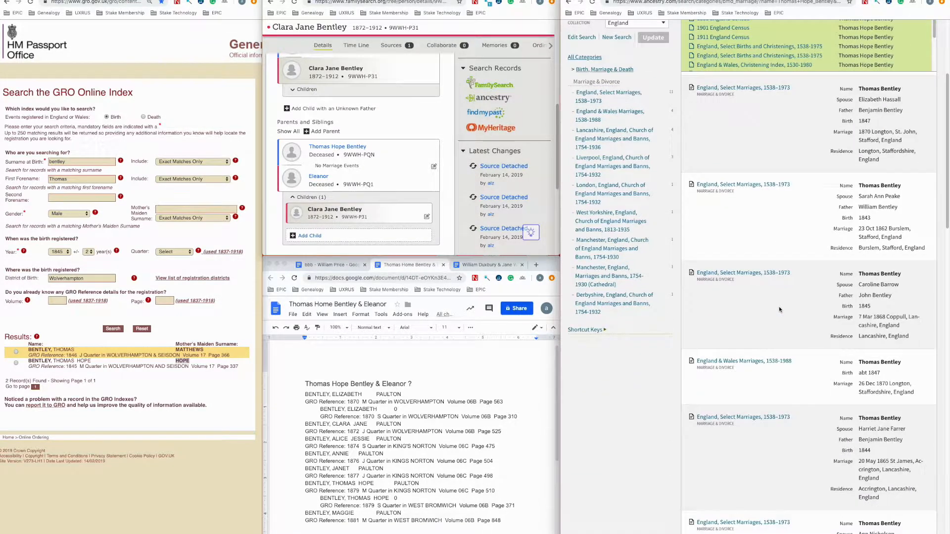
{"action": "scroll", "coordinate": [779, 307], "scroll_direction": "up", "scroll_amount": 15}
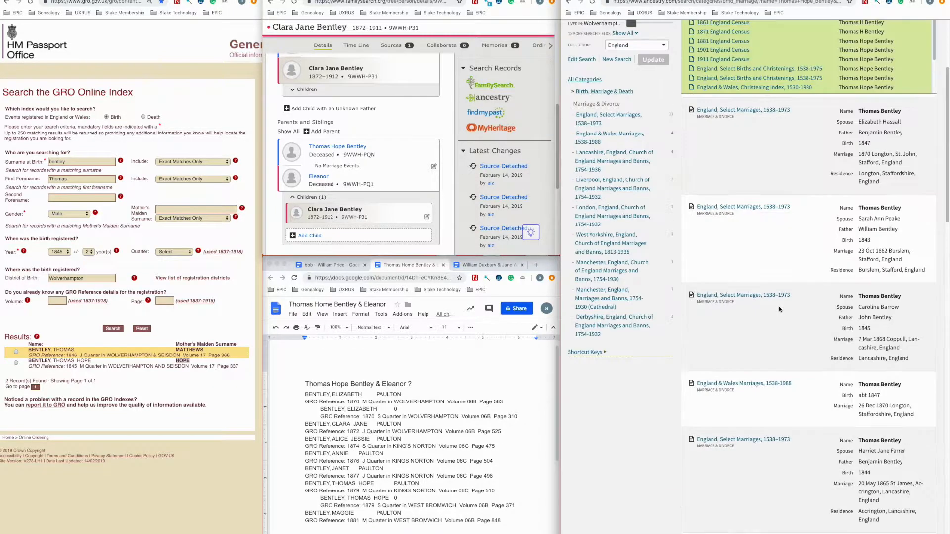
{"action": "left_click", "coordinate": [578, 221]}
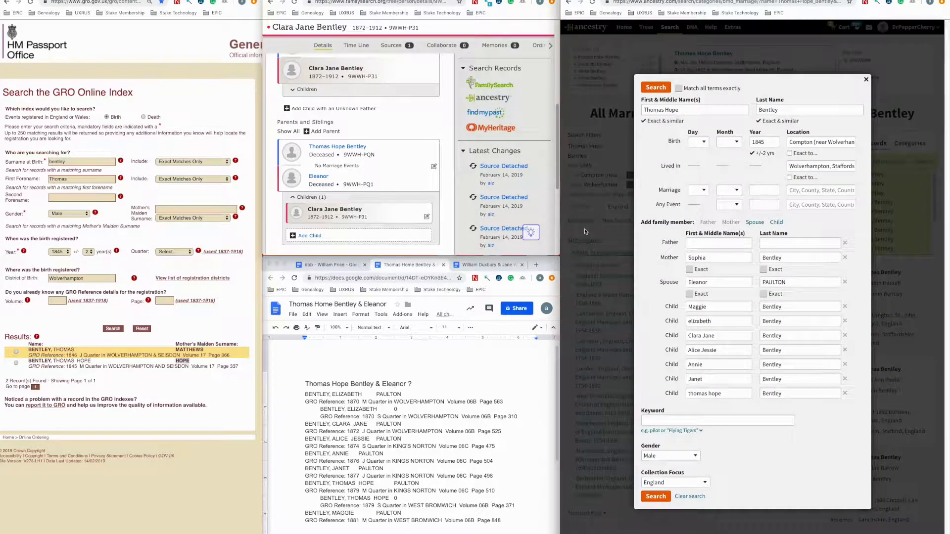
{"action": "left_click", "coordinate": [689, 295]}
{"action": "left_click", "coordinate": [654, 495]}
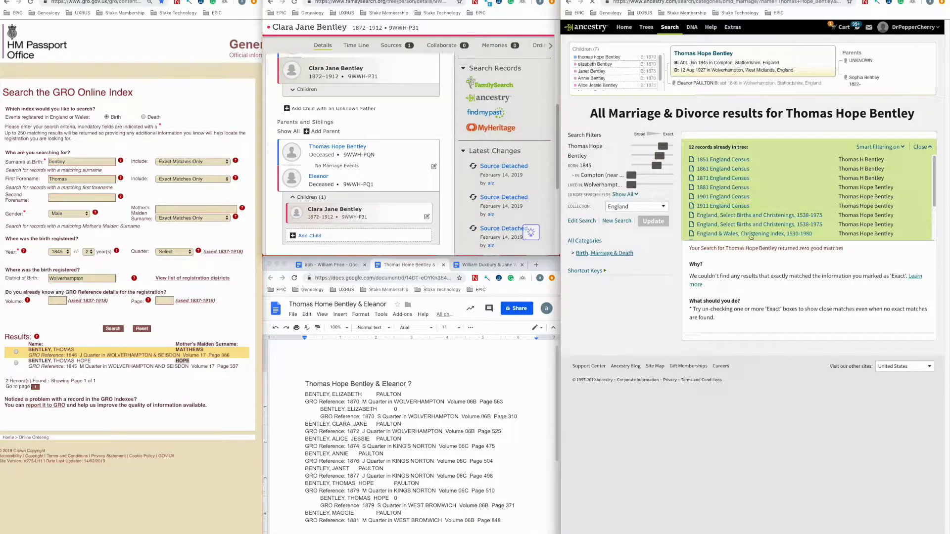
Step: Return to the father's profile, open the three eldest daughters' profiles in separate tabs and look through their facts
{"action": "left_click", "coordinate": [569, 4]}
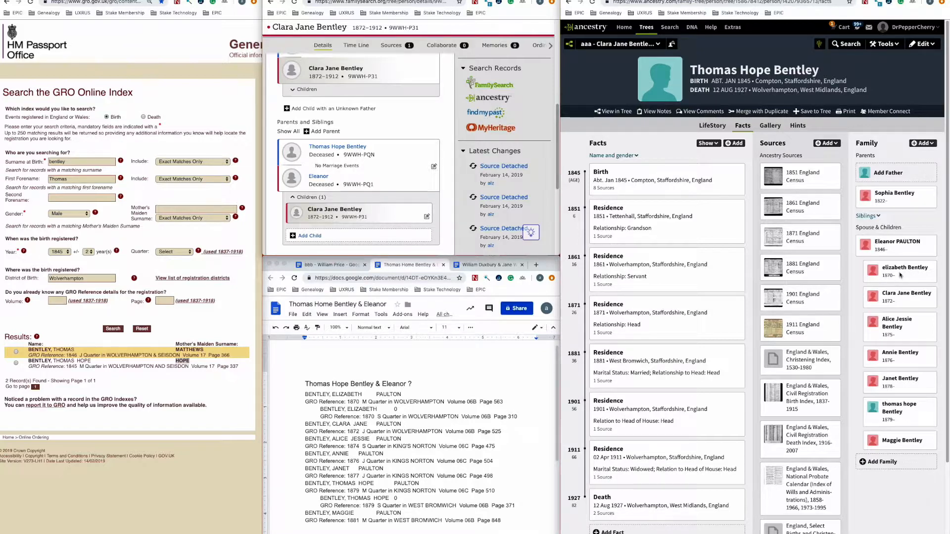
{"action": "right_click", "coordinate": [886, 294]}
{"action": "left_click", "coordinate": [887, 294]}
{"action": "right_click", "coordinate": [886, 320]}
{"action": "left_click", "coordinate": [886, 322]}
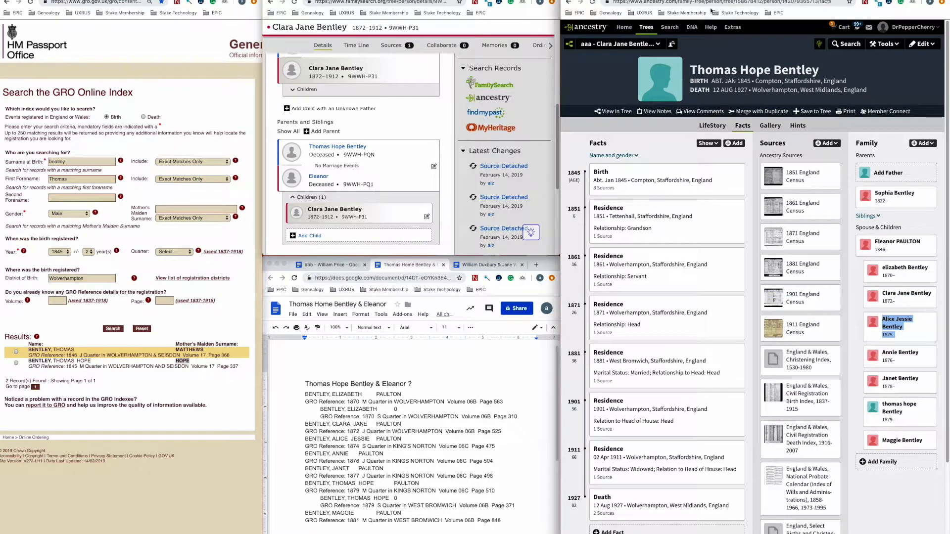
{"action": "key", "text": "ctrl+Tab"}
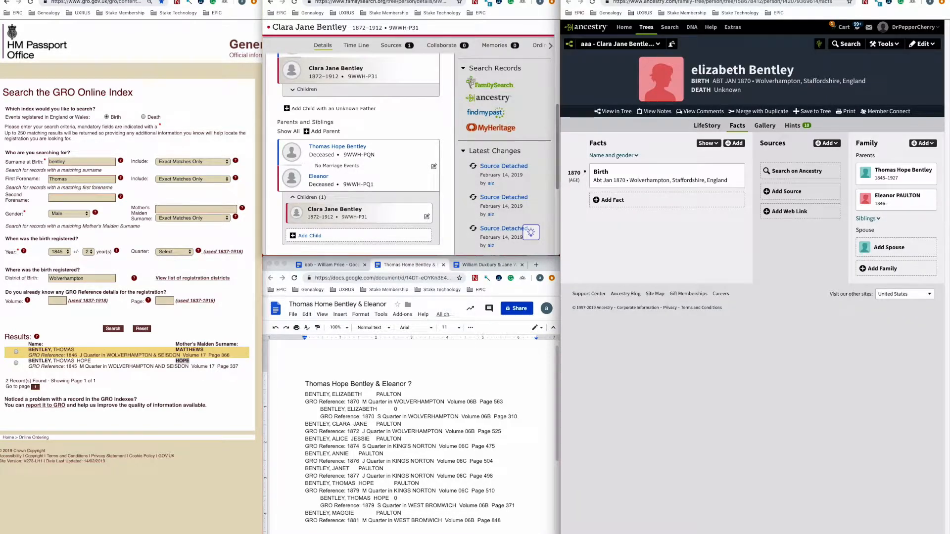
{"action": "key", "text": "ctrl+Tab"}
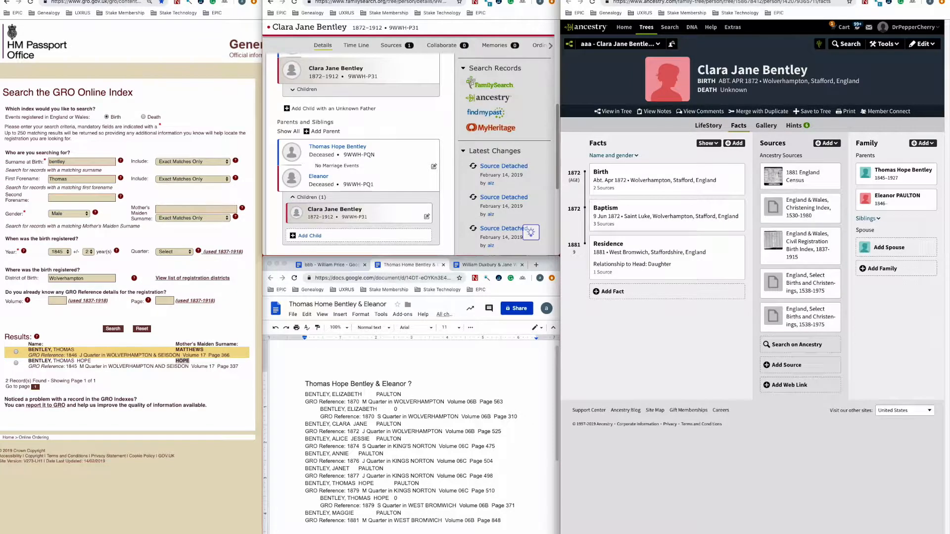
{"action": "key", "text": "ctrl+Tab"}
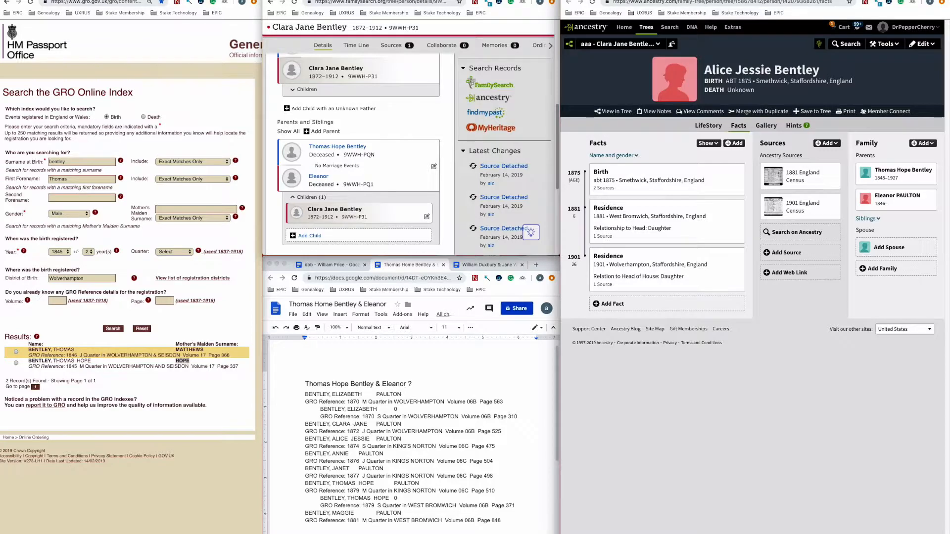
{"action": "key", "text": "ctrl+Tab"}
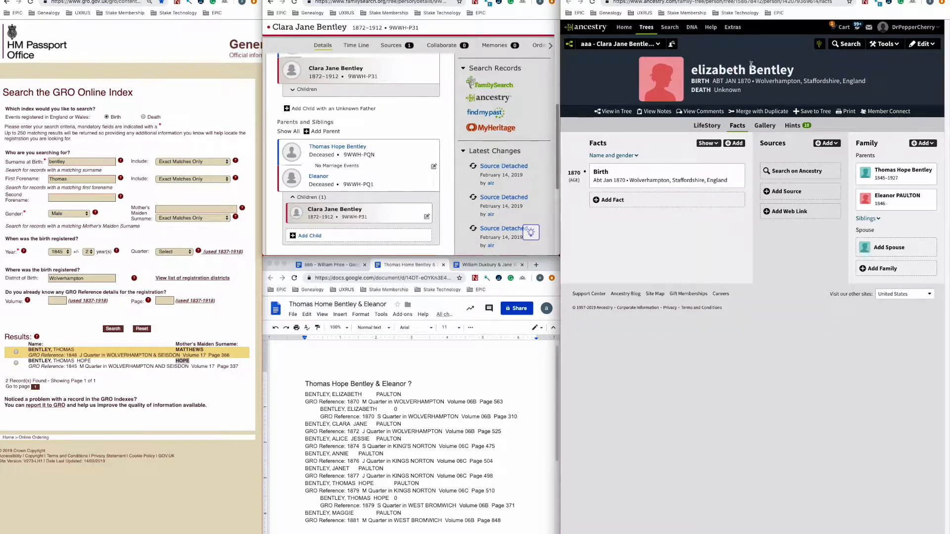
Step: Ignore the eldest daughter's 1901 and 1911 census, 1939 Register and three marriage hints, and check her remaining birth and death index hints
{"action": "left_click", "coordinate": [790, 126]}
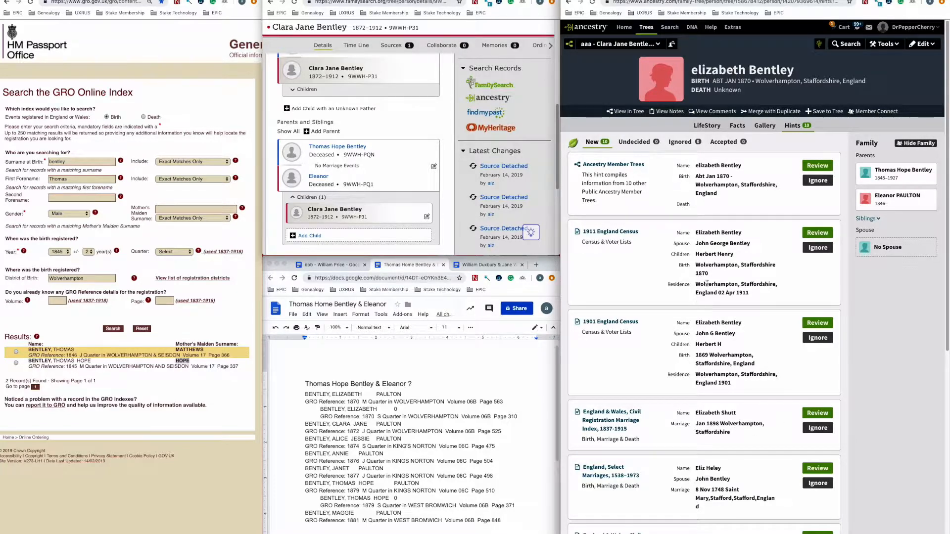
{"action": "left_click", "coordinate": [813, 482]}
{"action": "left_click", "coordinate": [813, 429]}
{"action": "left_click", "coordinate": [817, 338]}
{"action": "left_click", "coordinate": [817, 247]}
{"action": "left_click", "coordinate": [814, 429]}
{"action": "left_click", "coordinate": [812, 483]}
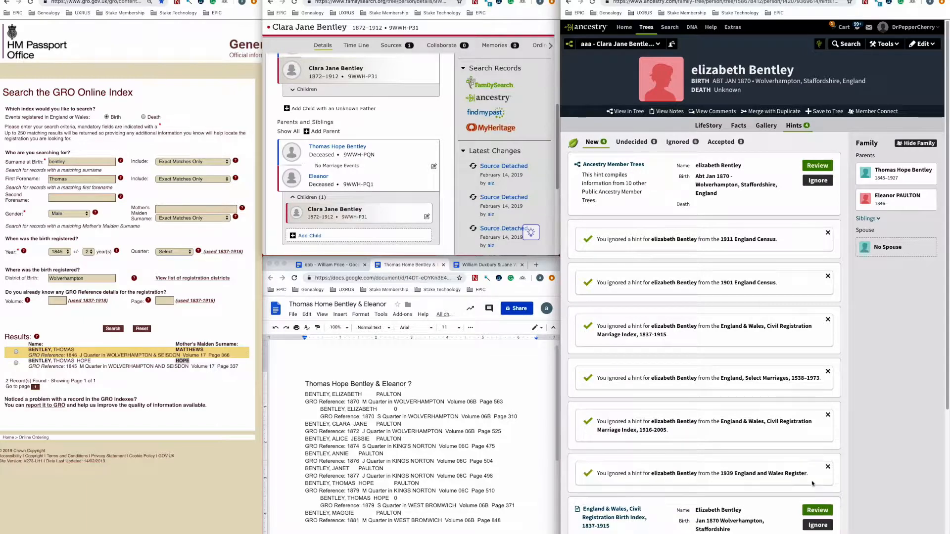
{"action": "scroll", "coordinate": [759, 391], "scroll_direction": "down", "scroll_amount": 3}
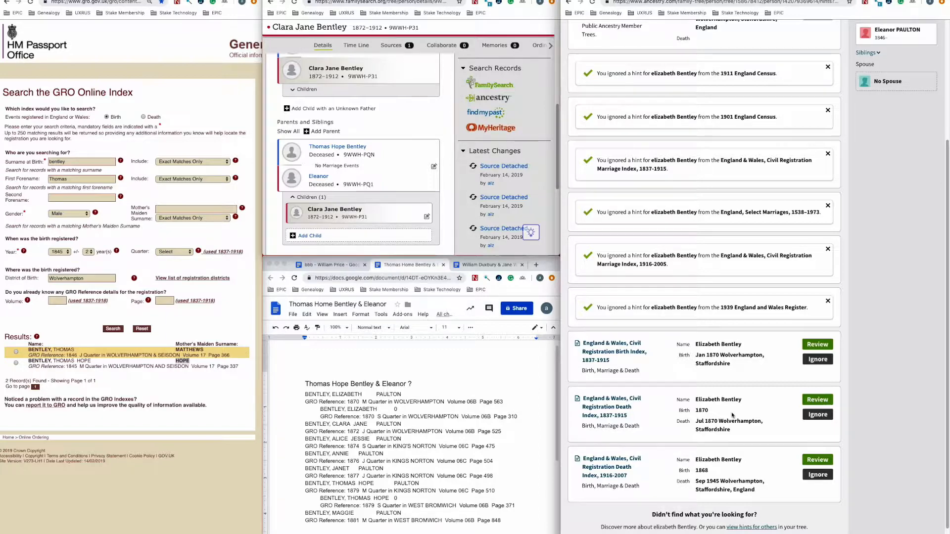
{"action": "scroll", "coordinate": [732, 415], "scroll_direction": "up", "scroll_amount": 1}
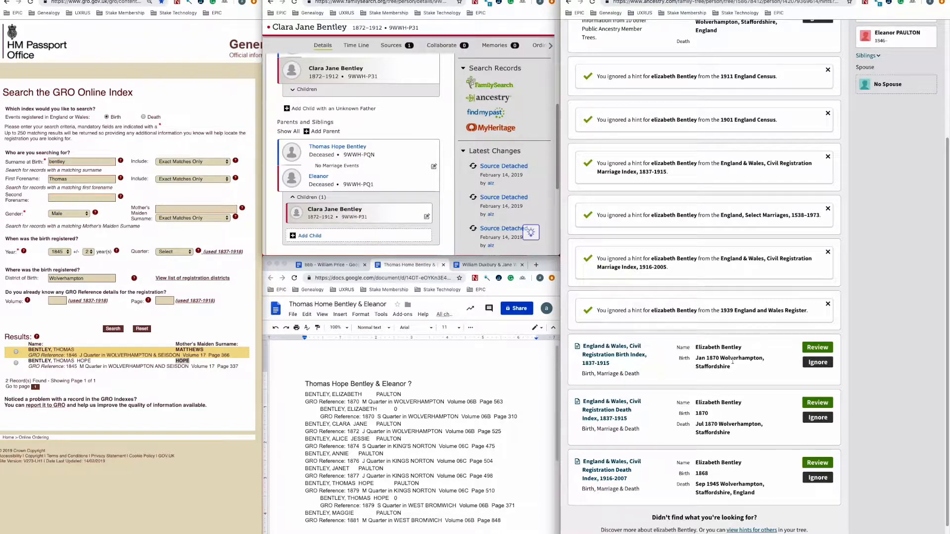
Step: Check the eldest daughter's remaining hints and search GRO births for her as female, 1868 +/-2 years, in Wolverhampton
{"action": "scroll", "coordinate": [732, 361], "scroll_direction": "up", "scroll_amount": 3}
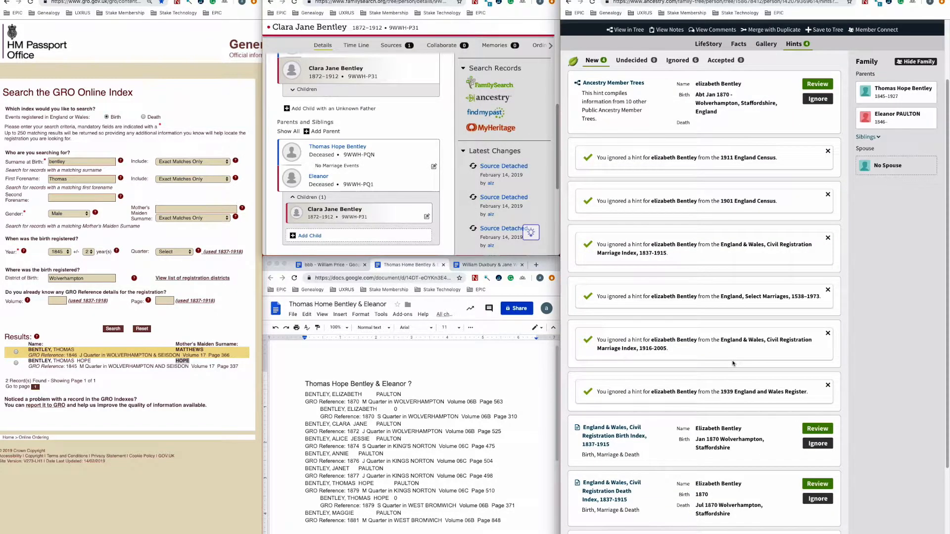
{"action": "scroll", "coordinate": [732, 364], "scroll_direction": "up", "scroll_amount": 2}
{"action": "scroll", "coordinate": [733, 363], "scroll_direction": "down", "scroll_amount": 5}
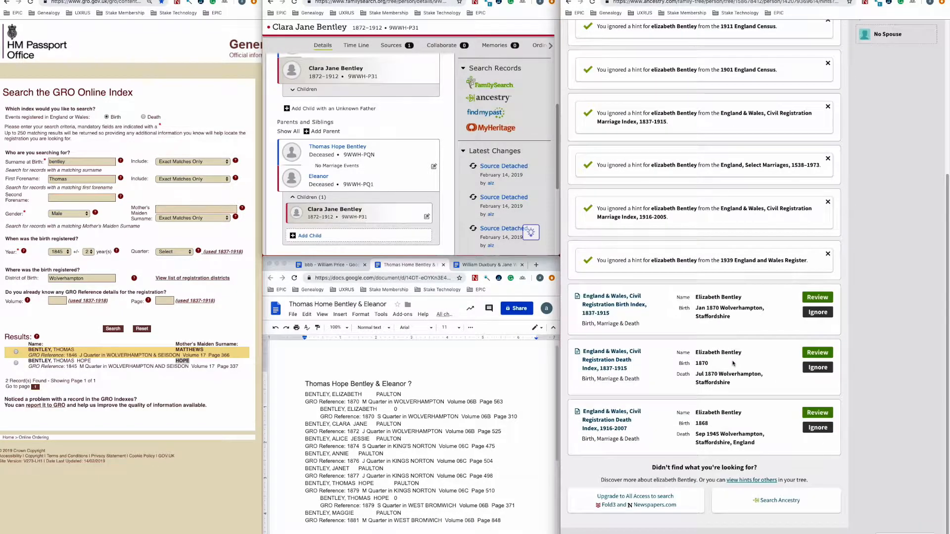
{"action": "double_click", "coordinate": [64, 180]}
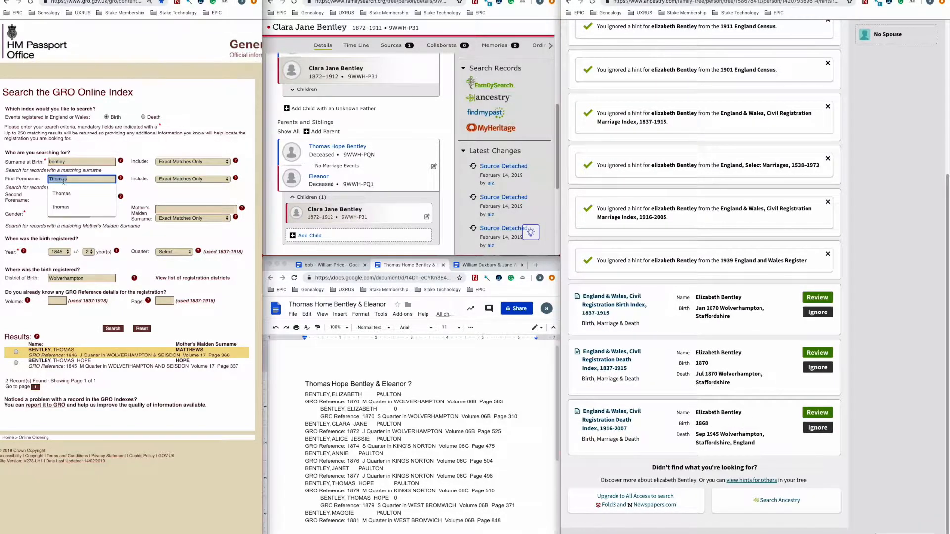
{"action": "type", "text": "el"}
{"action": "key", "text": "Down"}
{"action": "key", "text": "Return"}
{"action": "left_click", "coordinate": [52, 213]}
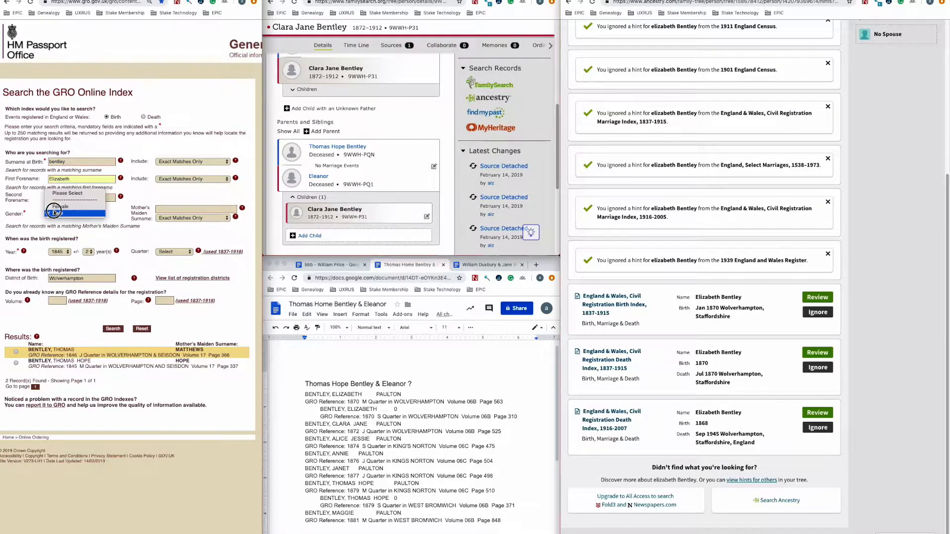
{"action": "left_click", "coordinate": [59, 252]}
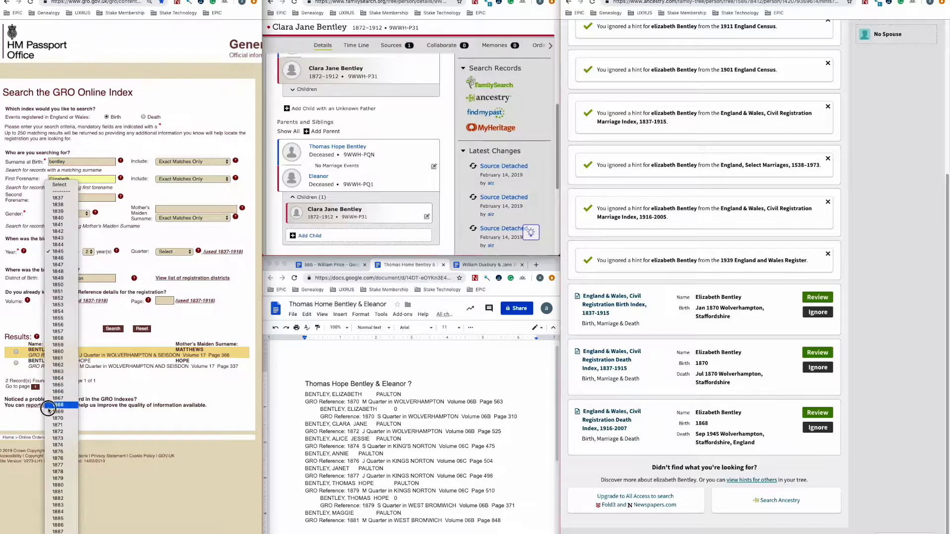
{"action": "left_click", "coordinate": [63, 404]}
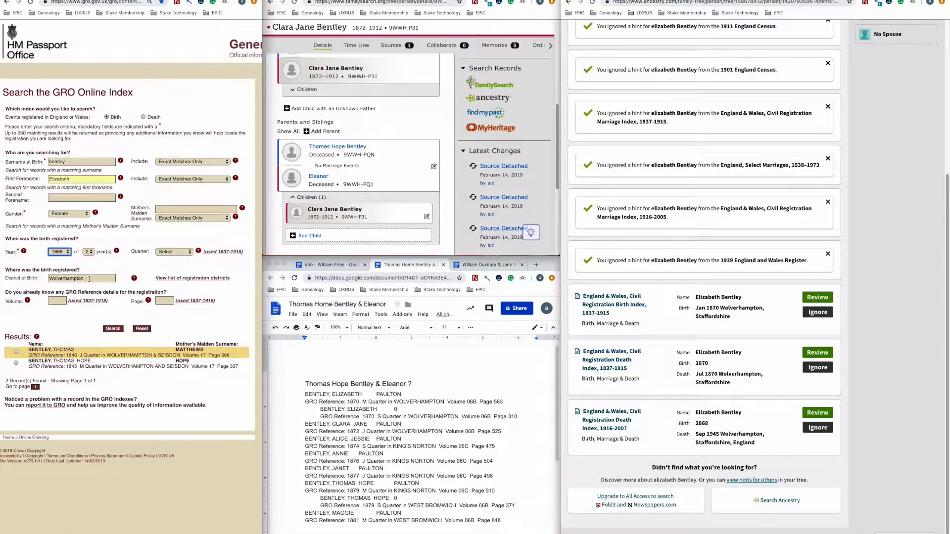
{"action": "left_click", "coordinate": [114, 329]}
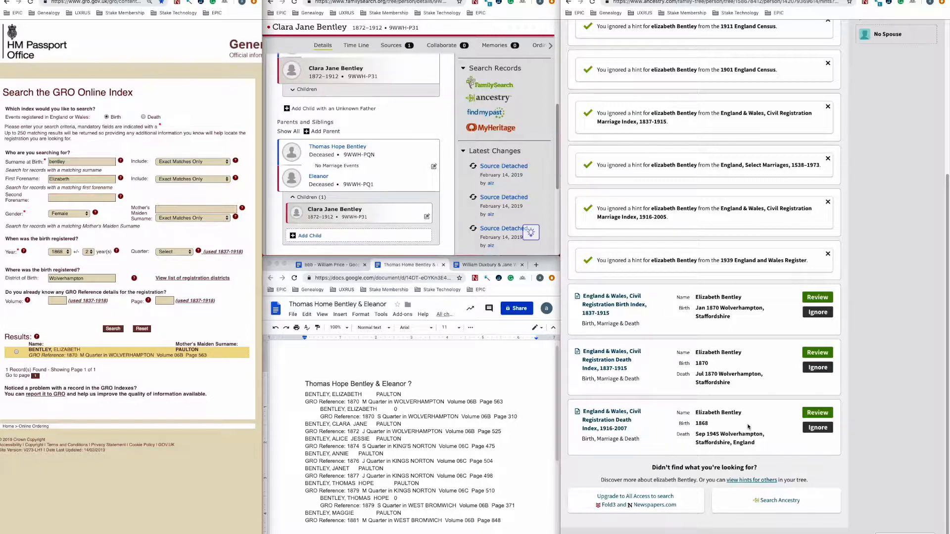
Step: Repeat the eldest daughter's GRO birth search without a district and look through the entries
{"action": "double_click", "coordinate": [79, 277]}
{"action": "key", "text": "BackSpace"}
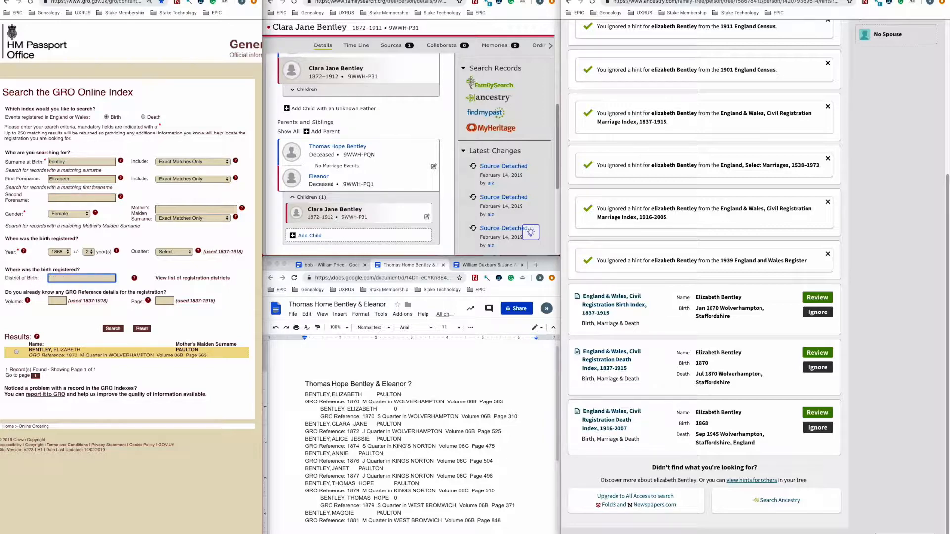
{"action": "left_click", "coordinate": [111, 329]}
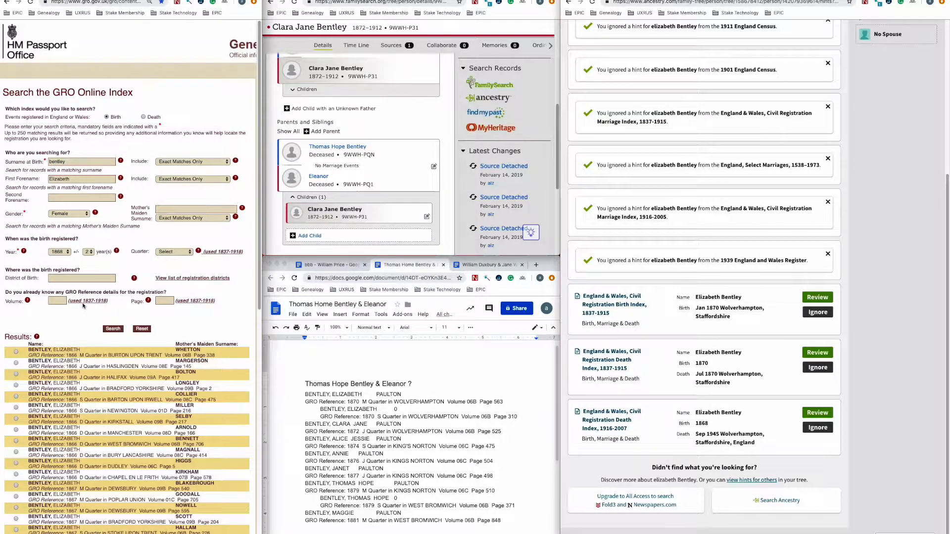
{"action": "scroll", "coordinate": [83, 306], "scroll_direction": "down", "scroll_amount": 1}
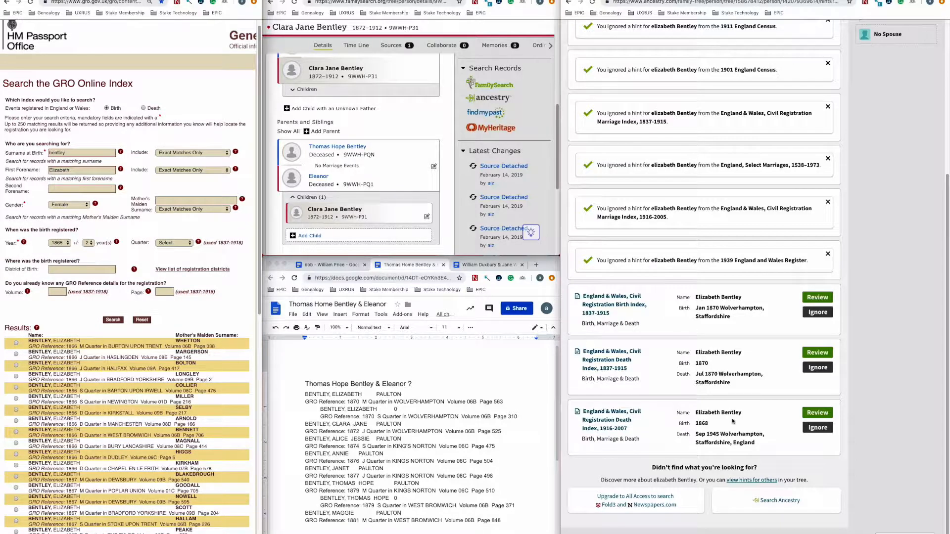
Step: Ignore the eldest daughter's 1916-2007 death index hint and save the 1837-1915 one with the death date Abt. Jul 1870
{"action": "left_click", "coordinate": [817, 428]}
{"action": "left_click", "coordinate": [815, 361]}
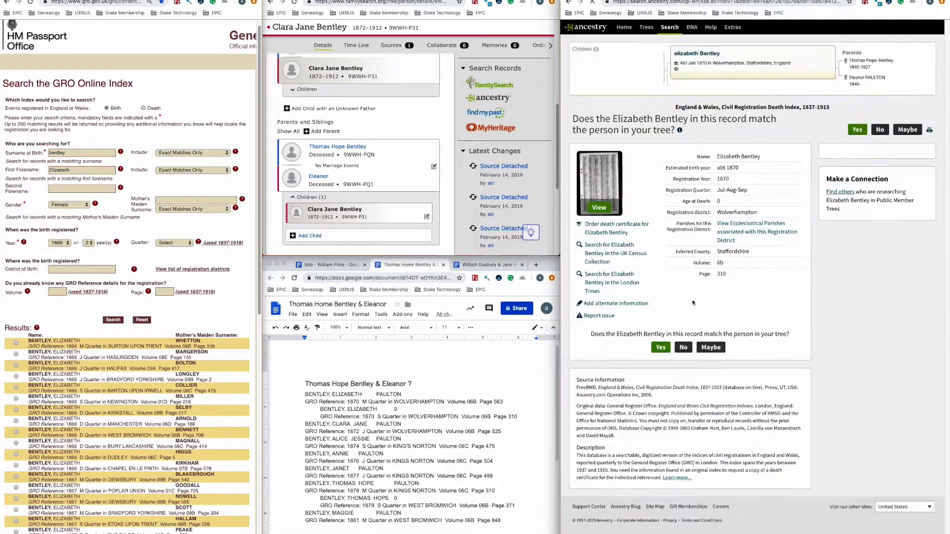
{"action": "left_click", "coordinate": [659, 347]}
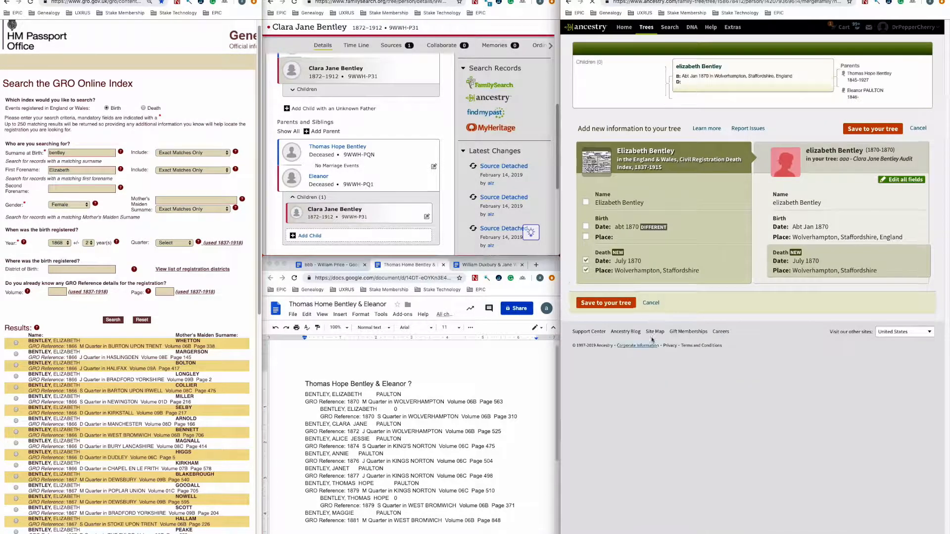
{"action": "left_click", "coordinate": [628, 304]}
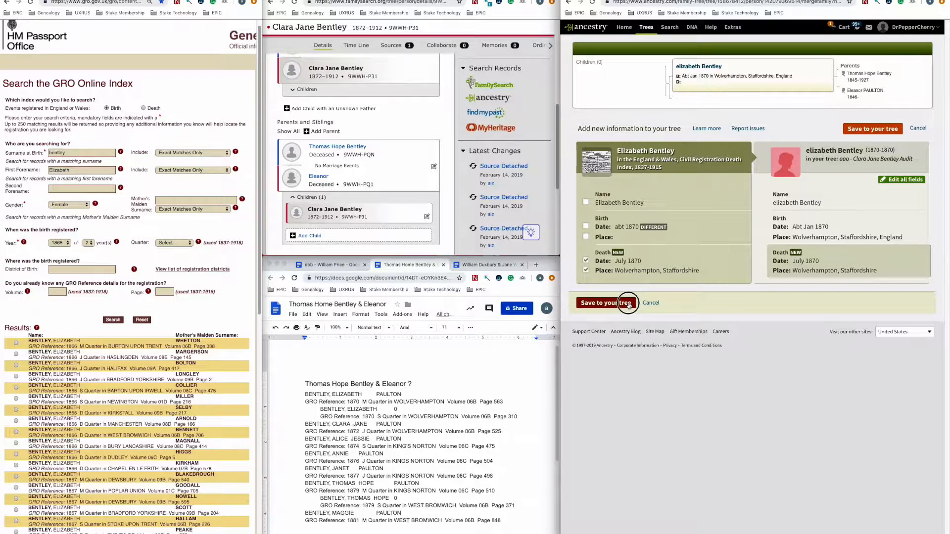
{"action": "left_click", "coordinate": [824, 262]}
{"action": "type", "text": "abt Jul 1870"}
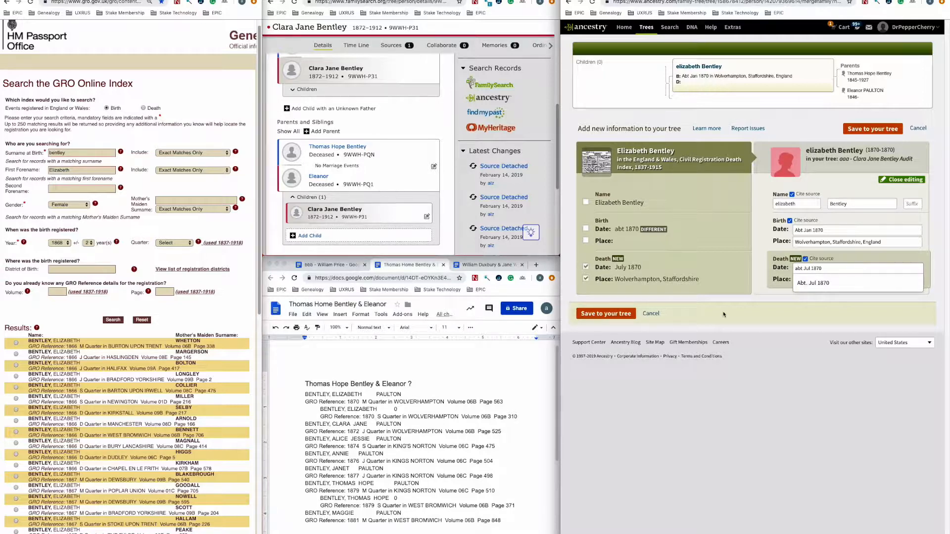
{"action": "left_click", "coordinate": [821, 283]}
{"action": "left_click", "coordinate": [896, 179]}
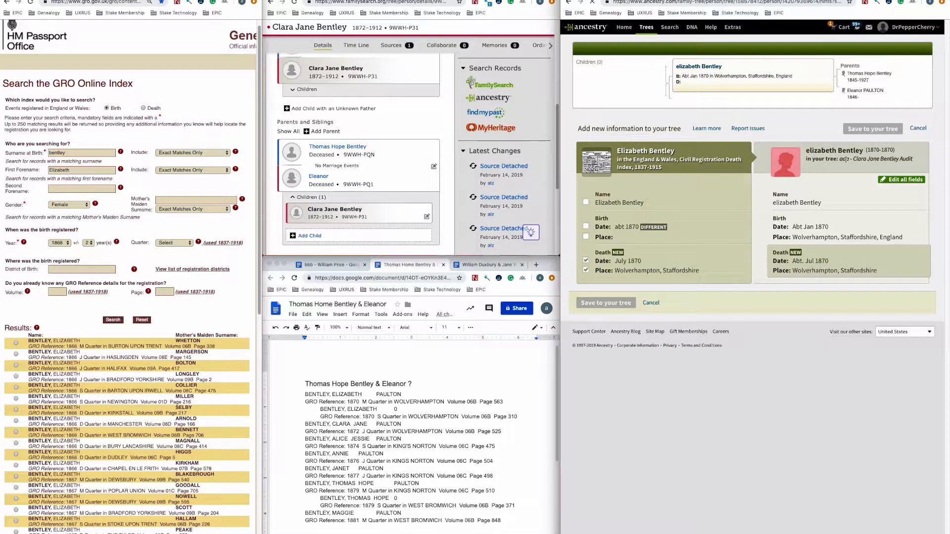
Step: Save the eldest daughter's 1837-1915 birth index hint to the tree, taking the record's name as preferred
{"action": "left_click", "coordinate": [817, 243]}
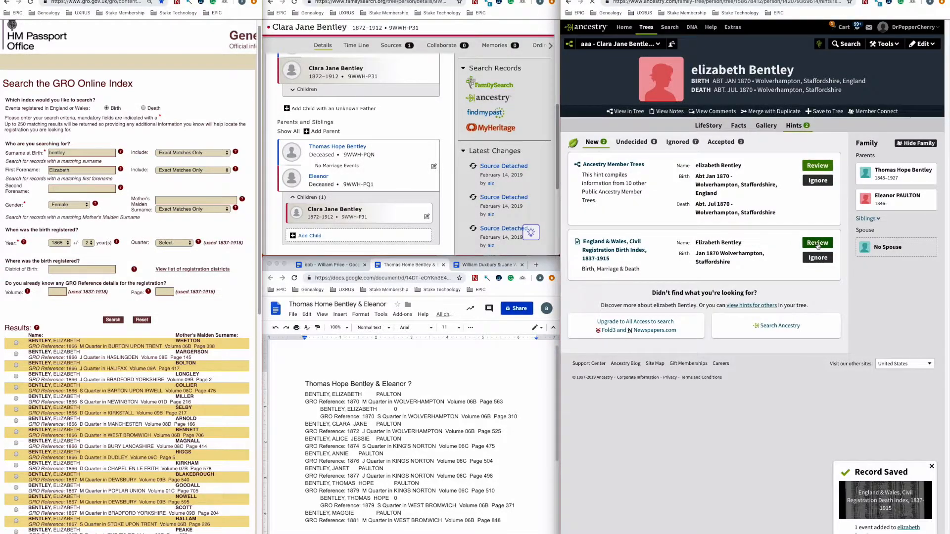
{"action": "left_click", "coordinate": [661, 334]}
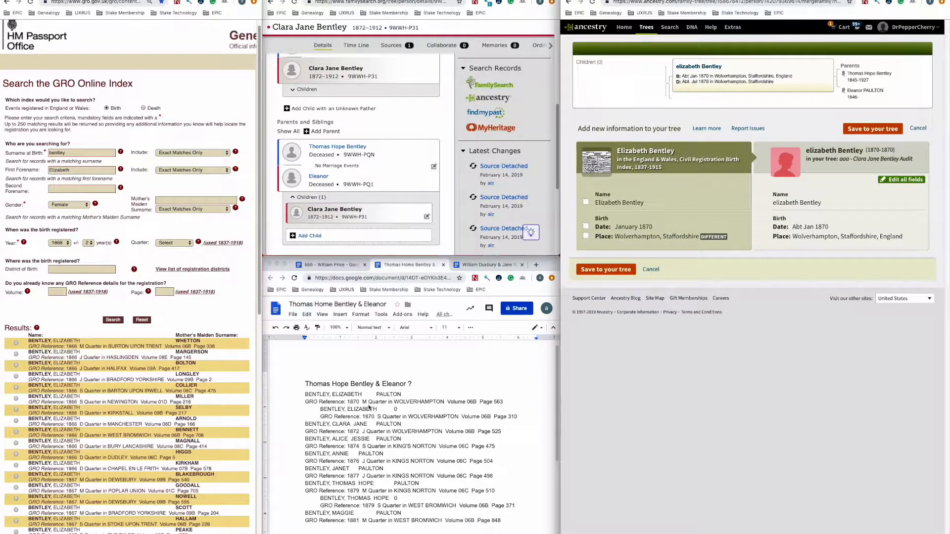
{"action": "left_click", "coordinate": [586, 202]}
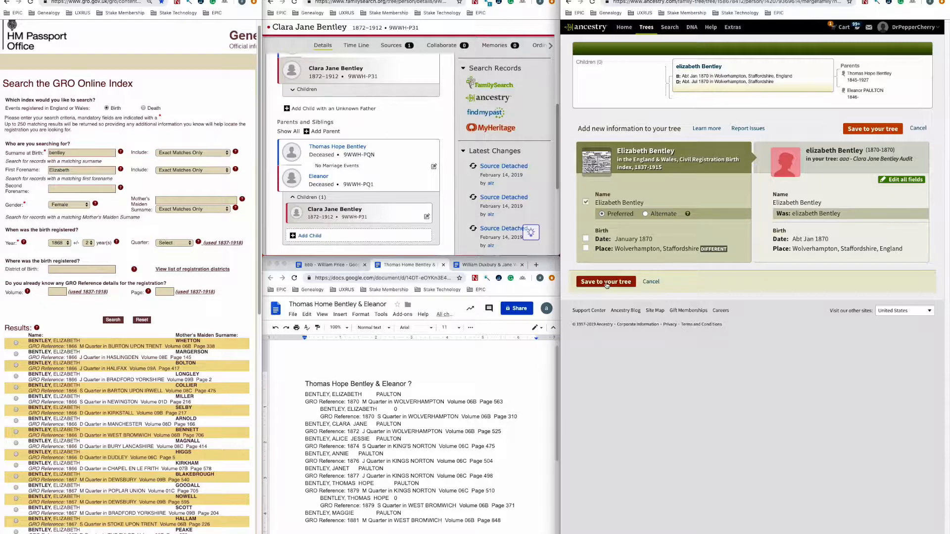
{"action": "left_click", "coordinate": [873, 129]}
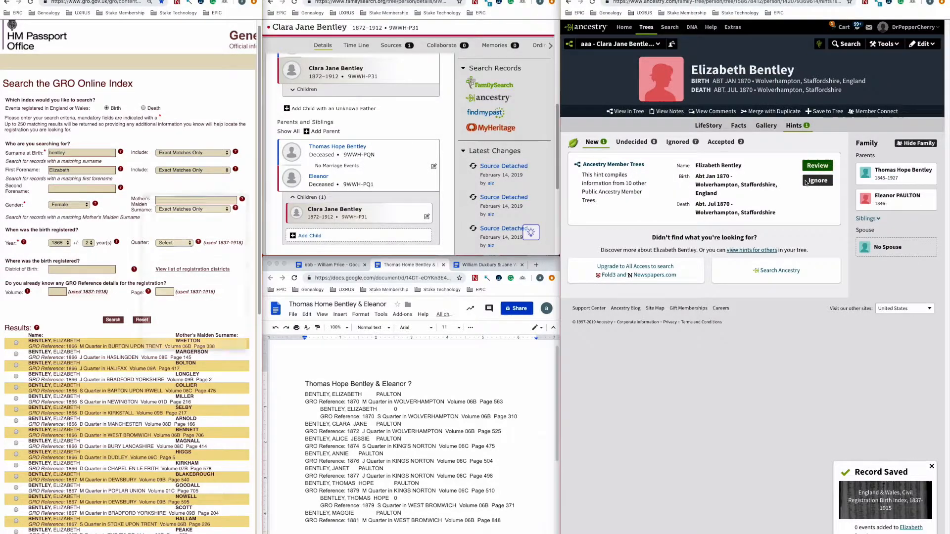
Step: Look through the member trees suggested for the eldest daughter and ignore the Ancestry Member Trees hint
{"action": "left_click_drag", "start_coordinate": [307, 0], "coordinate": [477, 0]}
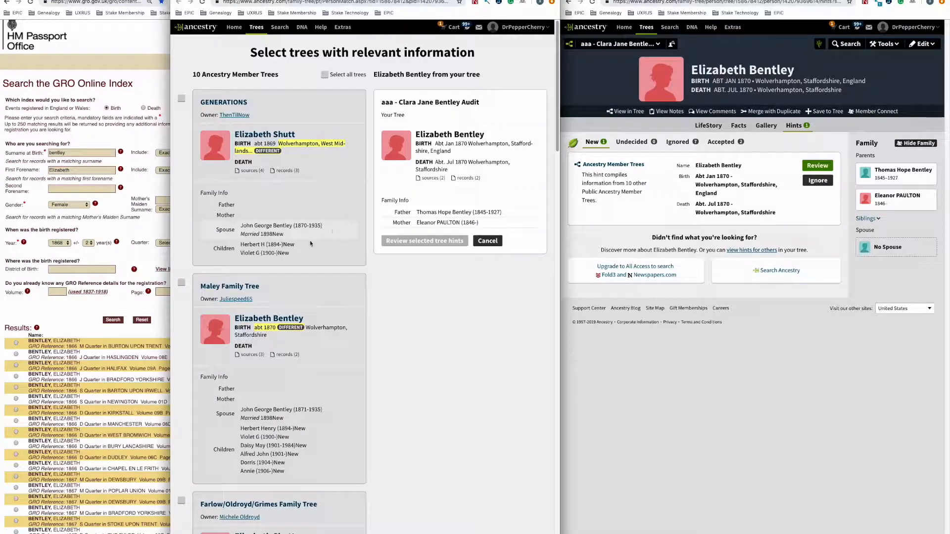
{"action": "scroll", "coordinate": [284, 292], "scroll_direction": "down", "scroll_amount": 10}
{"action": "scroll", "coordinate": [283, 292], "scroll_direction": "down", "scroll_amount": 20}
{"action": "scroll", "coordinate": [283, 292], "scroll_direction": "down", "scroll_amount": 8}
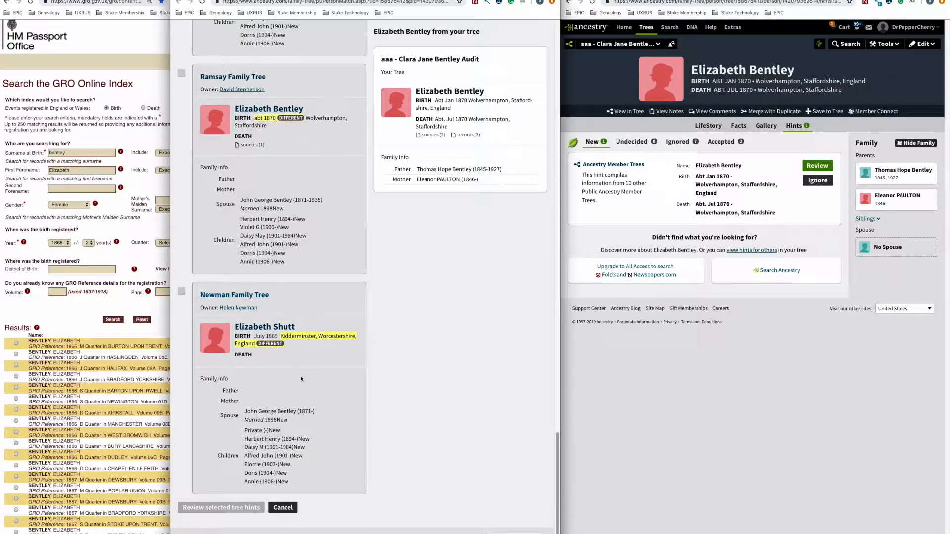
{"action": "left_click", "coordinate": [178, 0]}
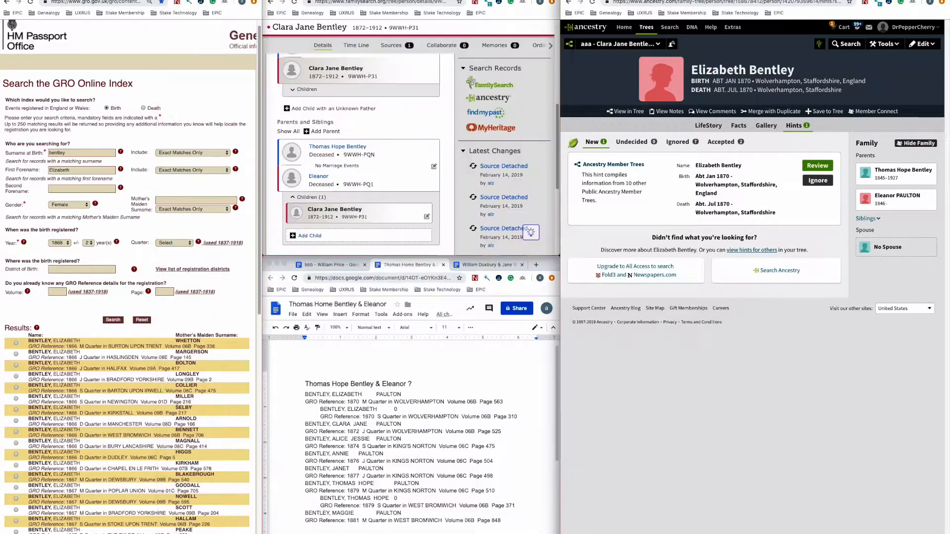
{"action": "left_click", "coordinate": [816, 181]}
Step: Switch to the 1872 daughter's hints and compare the 1911 census birthplace with the family's birth list in the notes document
{"action": "left_click", "coordinate": [773, 0]}
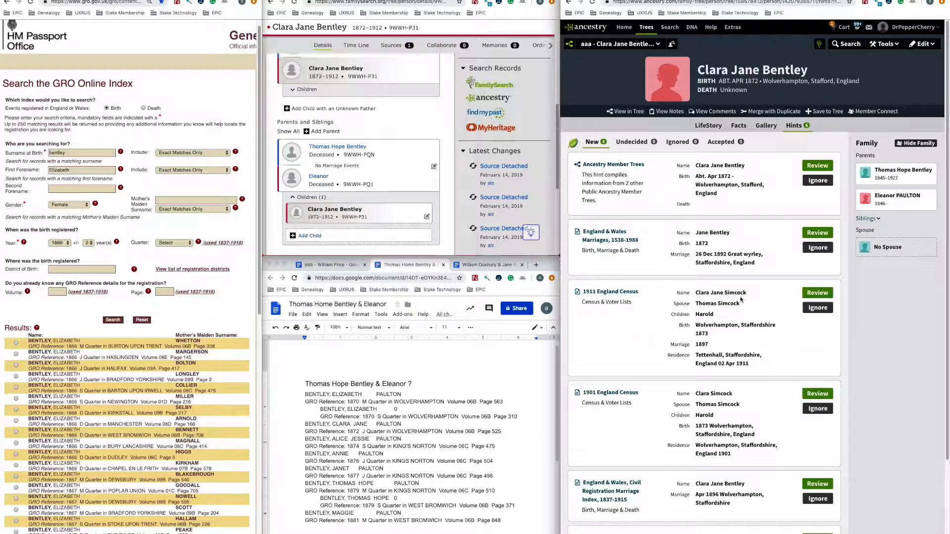
{"action": "double_click", "coordinate": [706, 328]}
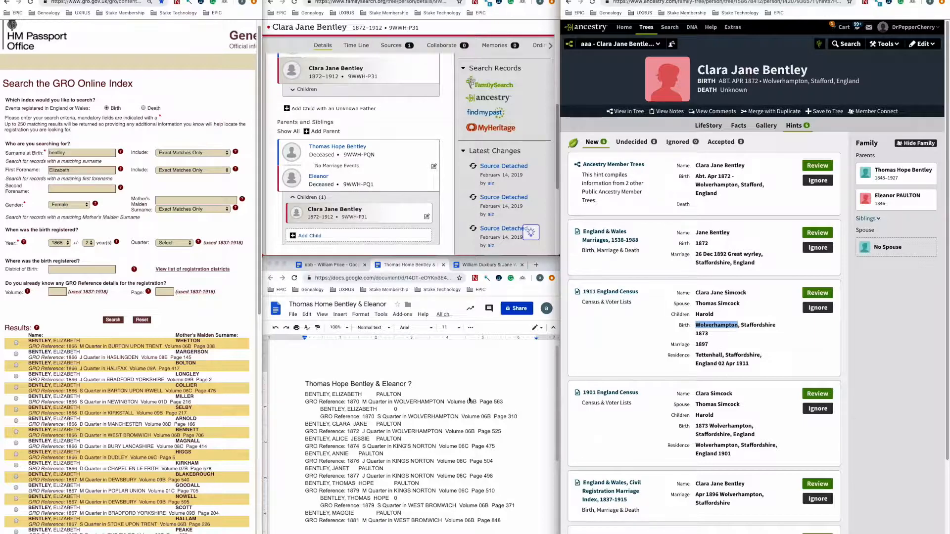
{"action": "scroll", "coordinate": [455, 401], "scroll_direction": "down", "scroll_amount": 1}
{"action": "scroll", "coordinate": [454, 401], "scroll_direction": "down", "scroll_amount": 3}
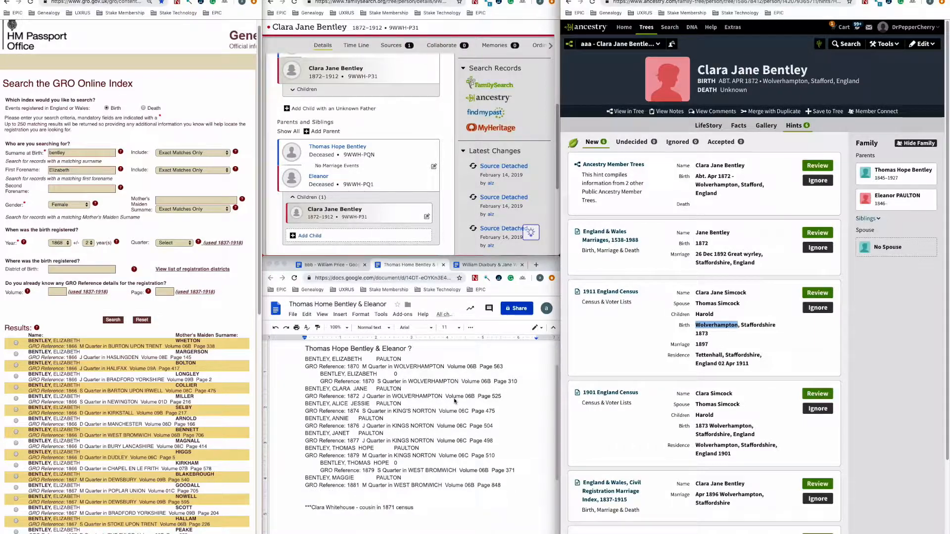
{"action": "scroll", "coordinate": [454, 400], "scroll_direction": "up", "scroll_amount": 2}
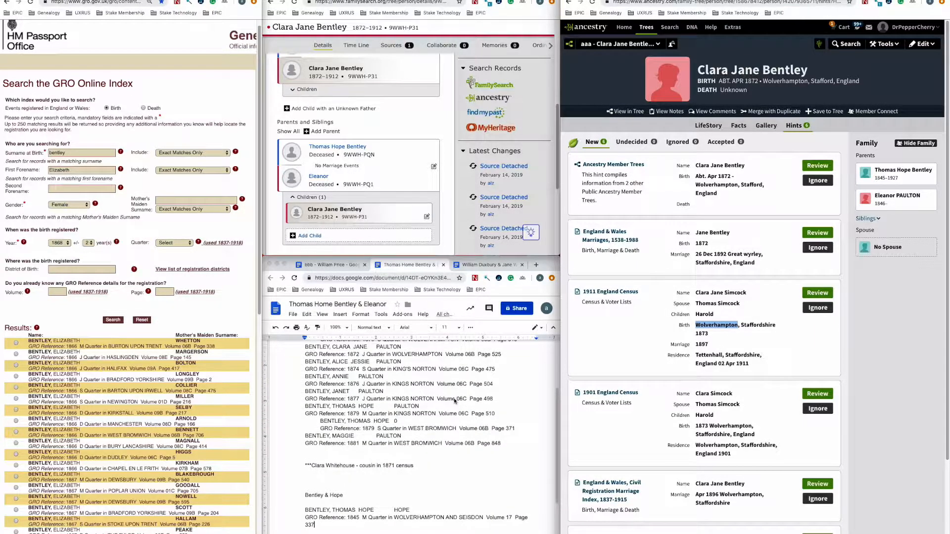
{"action": "scroll", "coordinate": [454, 400], "scroll_direction": "up", "scroll_amount": 3}
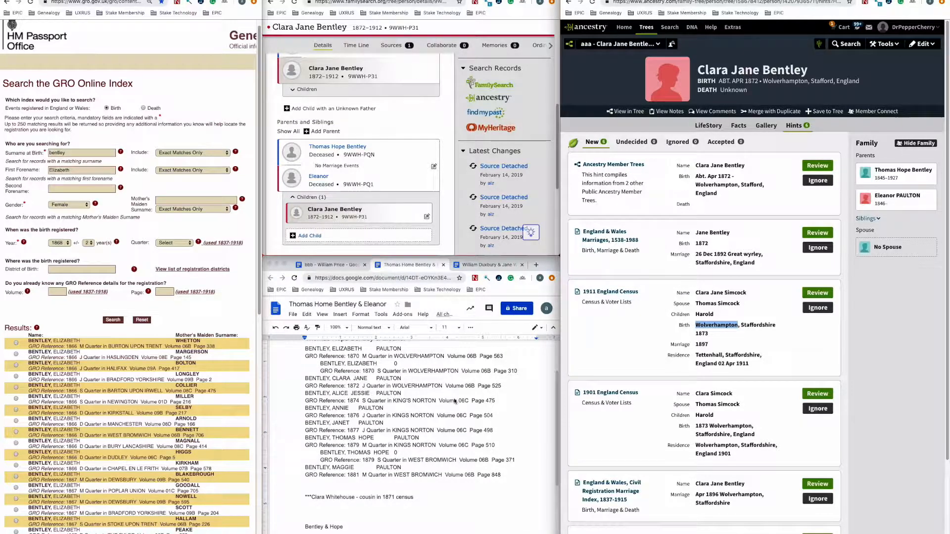
Step: Save the 1872 daughter's 1911 England Census hint to the tree, adding her husband and son as new people
{"action": "left_click", "coordinate": [814, 293]}
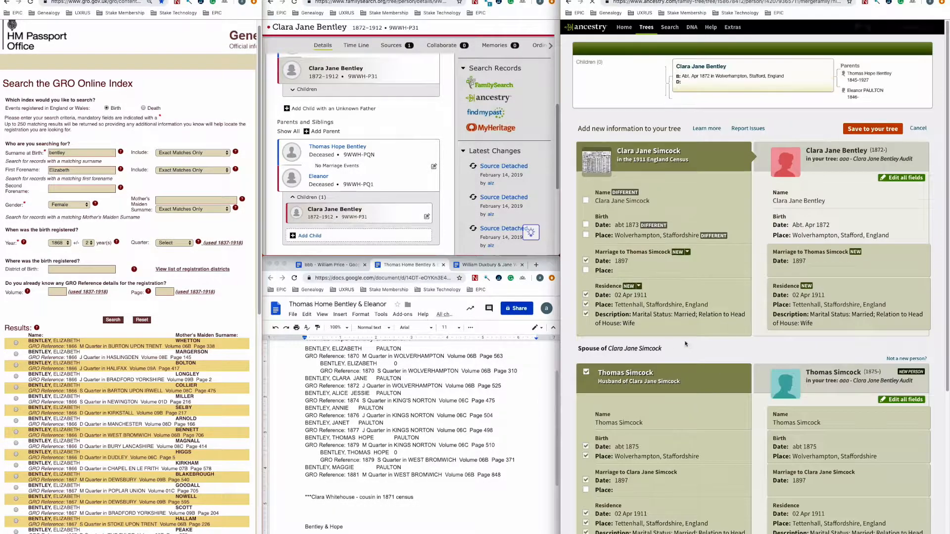
{"action": "scroll", "coordinate": [604, 375], "scroll_direction": "down", "scroll_amount": 5}
{"action": "left_click", "coordinate": [586, 358]}
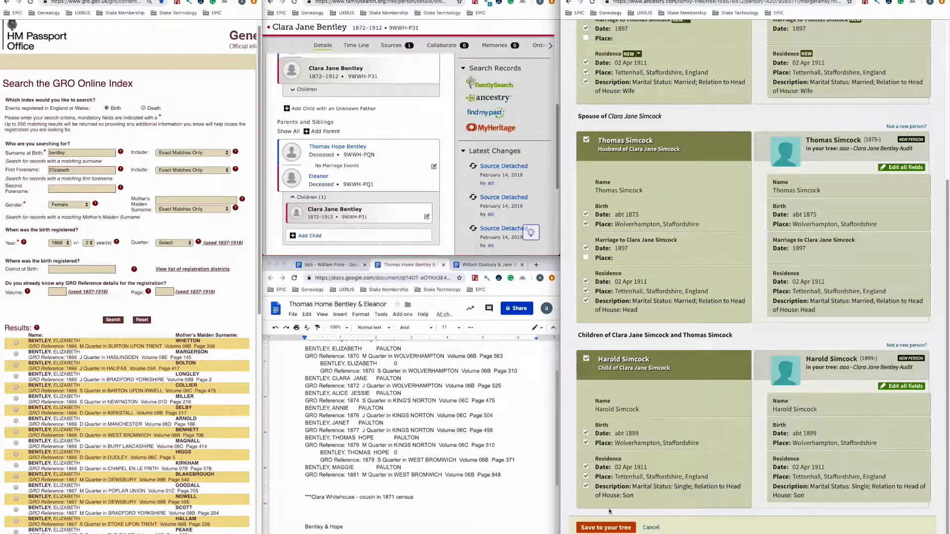
{"action": "left_click", "coordinate": [606, 528]}
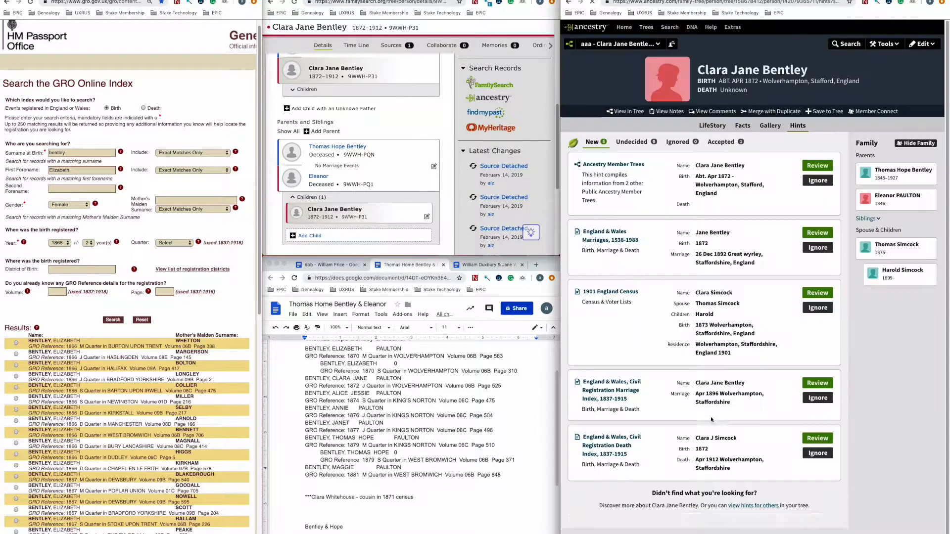
Step: Accept the daughter's 1901 England Census hint, include the husband and son, and take the son's Wolverhampton birthplace as preferred
{"action": "left_click", "coordinate": [811, 293]}
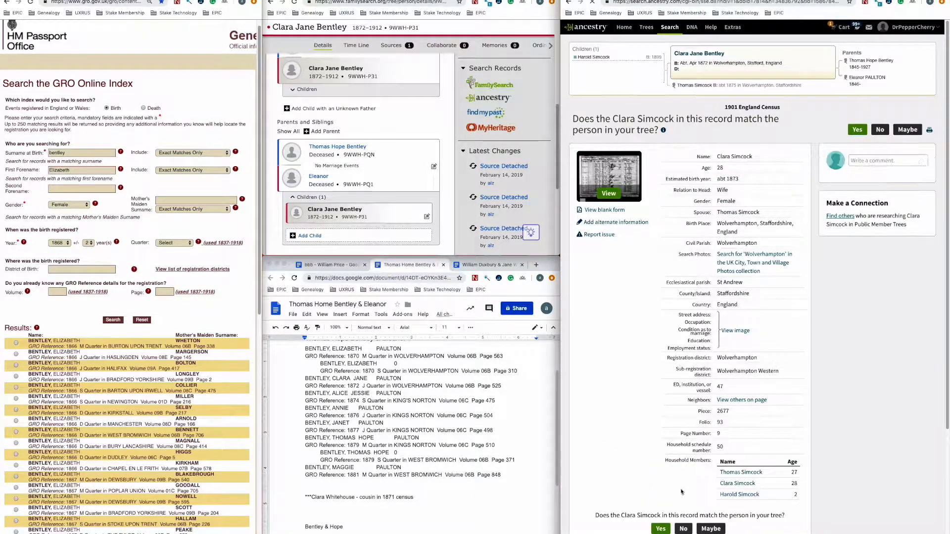
{"action": "left_click", "coordinate": [658, 528]}
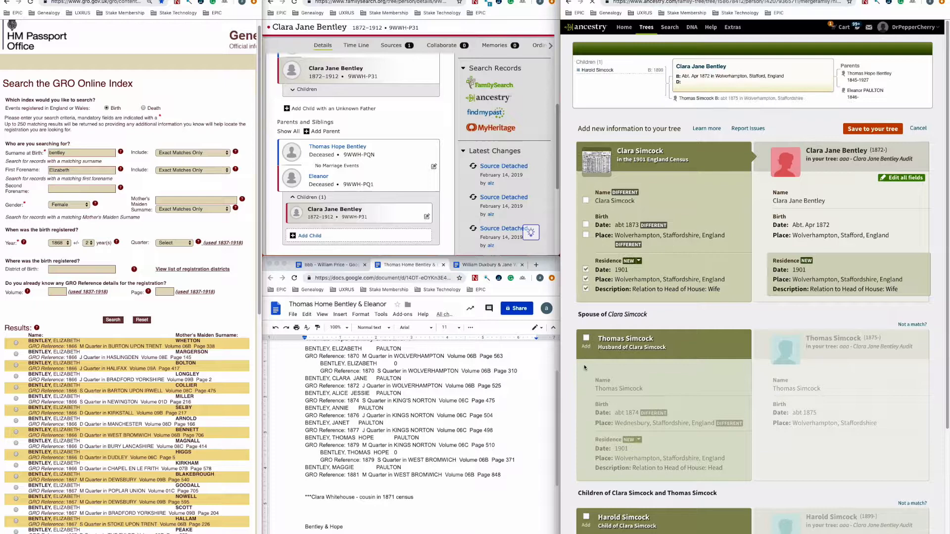
{"action": "left_click", "coordinate": [586, 339]}
{"action": "scroll", "coordinate": [588, 414], "scroll_direction": "down", "scroll_amount": 3}
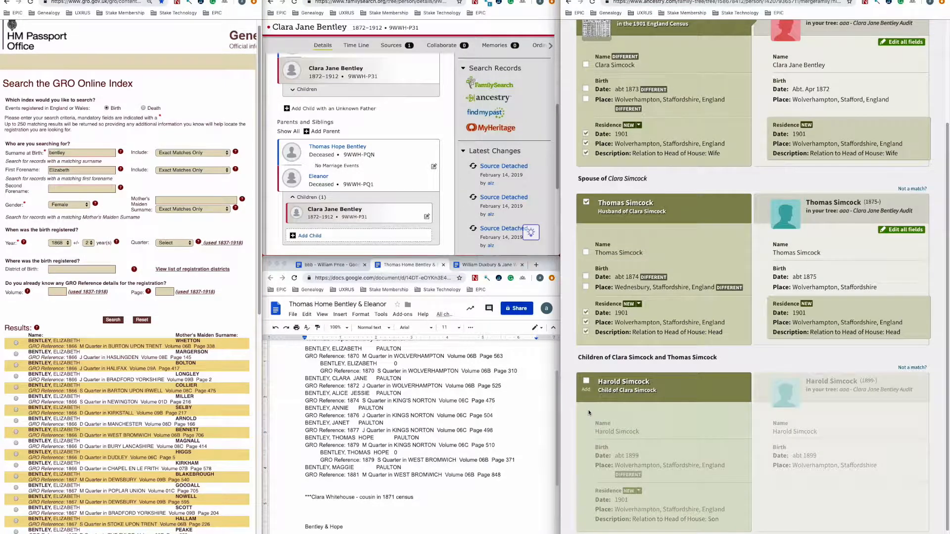
{"action": "left_click", "coordinate": [586, 381]}
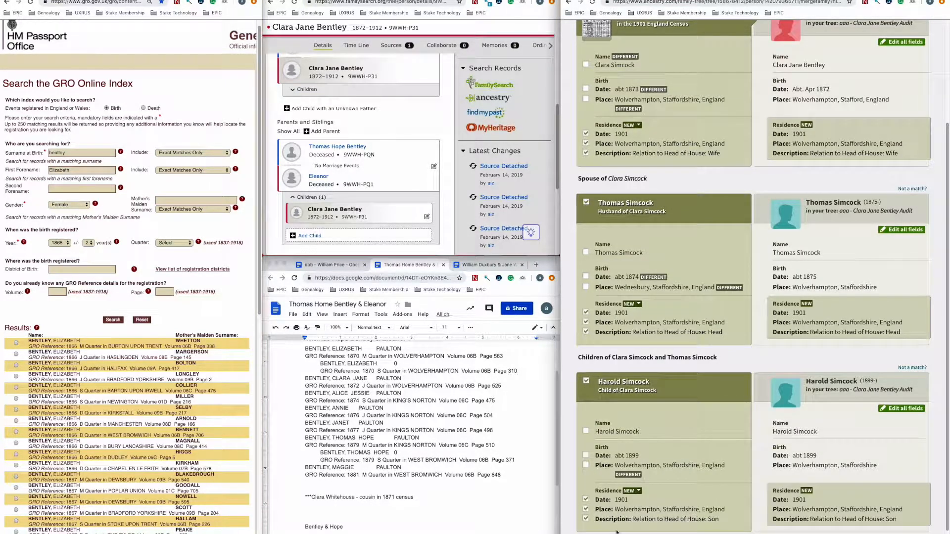
{"action": "left_click", "coordinate": [586, 465]}
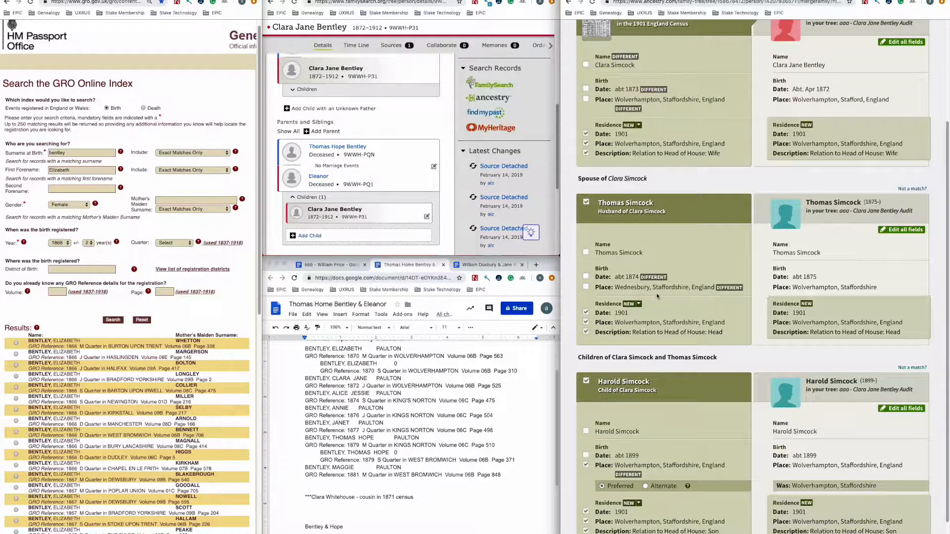
Step: Look up Wednesbury in the England Jurisdictions 1851 map and check the jurisdictions of its St Bartholomew parish
{"action": "double_click", "coordinate": [635, 287]}
{"action": "key", "text": "super+c"}
{"action": "left_click", "coordinate": [99, 0]}
{"action": "double_click", "coordinate": [49, 81]}
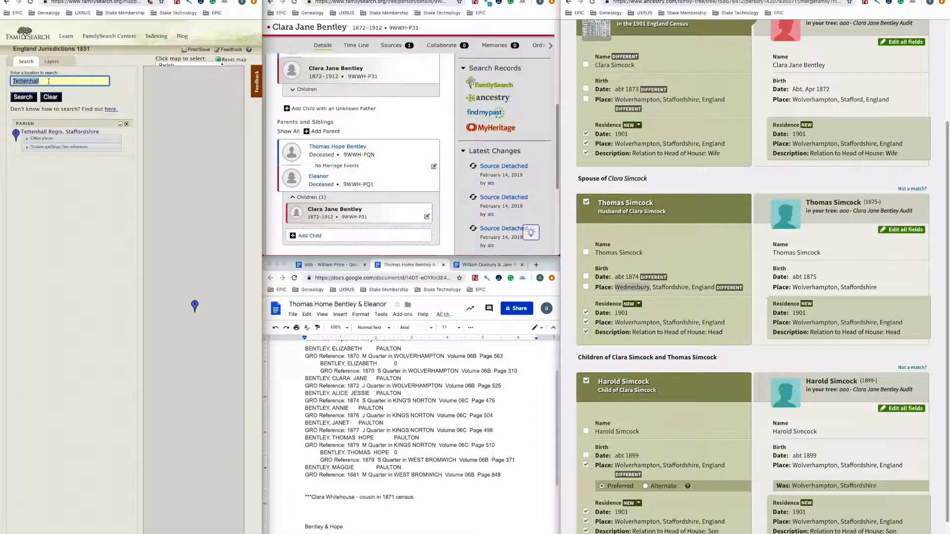
{"action": "key", "text": "super+v"}
{"action": "left_click", "coordinate": [30, 98]}
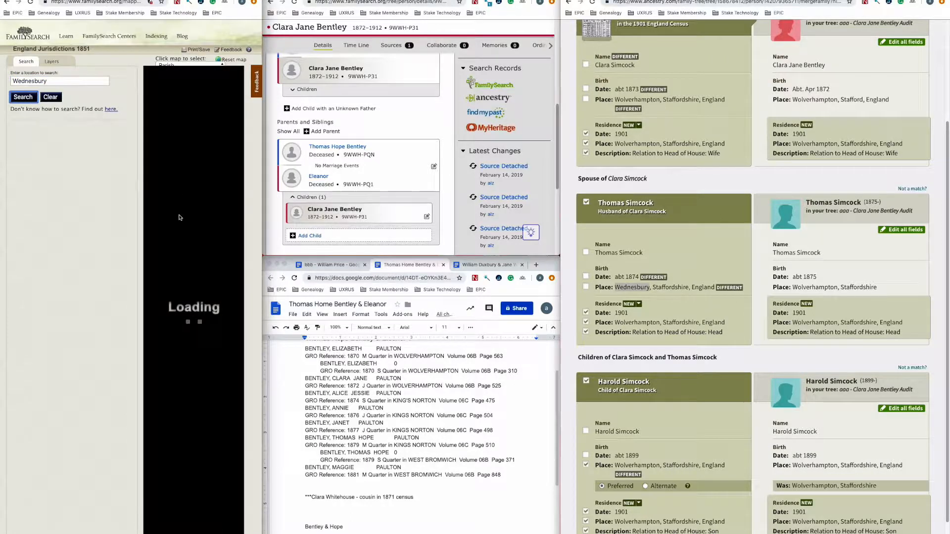
{"action": "left_click_drag", "start_coordinate": [262, 261], "coordinate": [386, 260]}
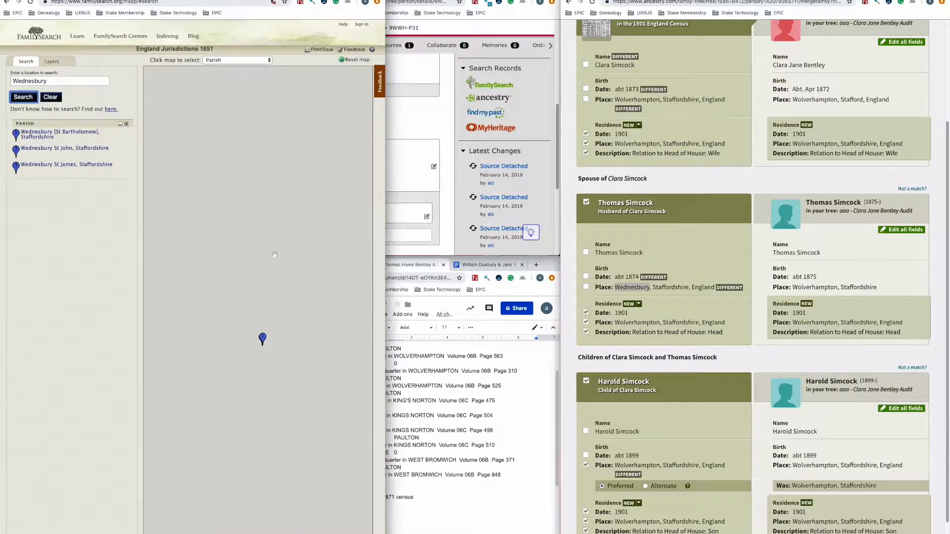
{"action": "left_click", "coordinate": [67, 137]}
{"action": "left_click", "coordinate": [246, 219]}
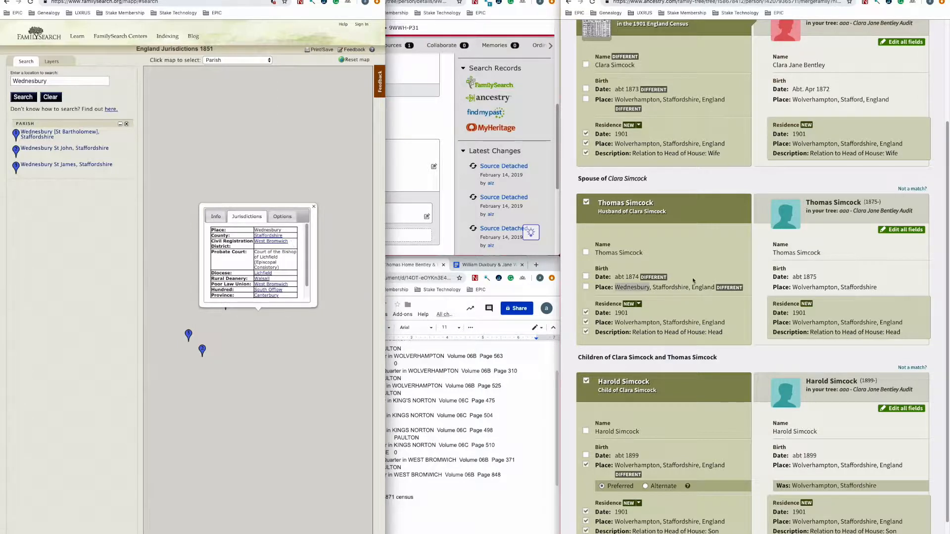
Step: Add Wednesbury, Staffordshire, England as the husband's alternate birthplace and save the 1901 census record to the tree
{"action": "left_click", "coordinate": [587, 287]}
{"action": "left_click", "coordinate": [646, 299]}
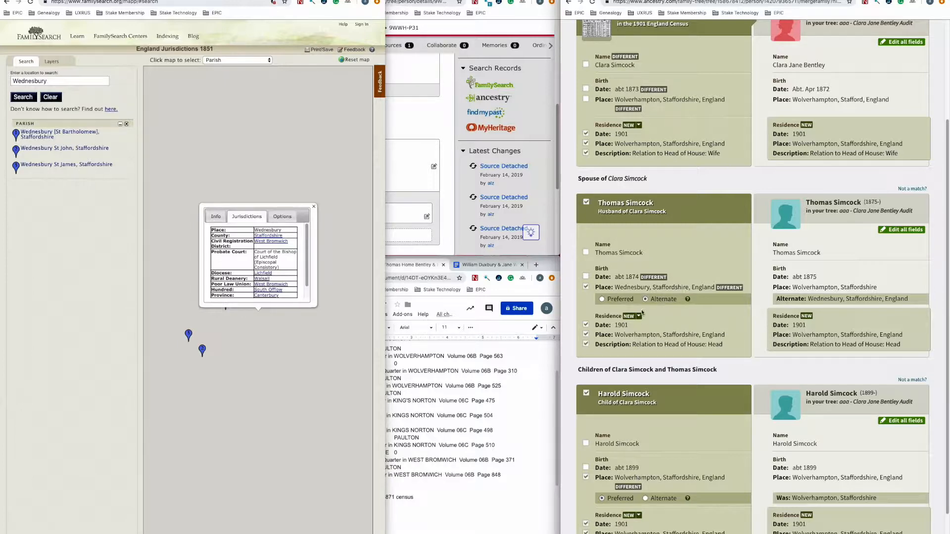
{"action": "scroll", "coordinate": [702, 219], "scroll_direction": "up", "scroll_amount": 3}
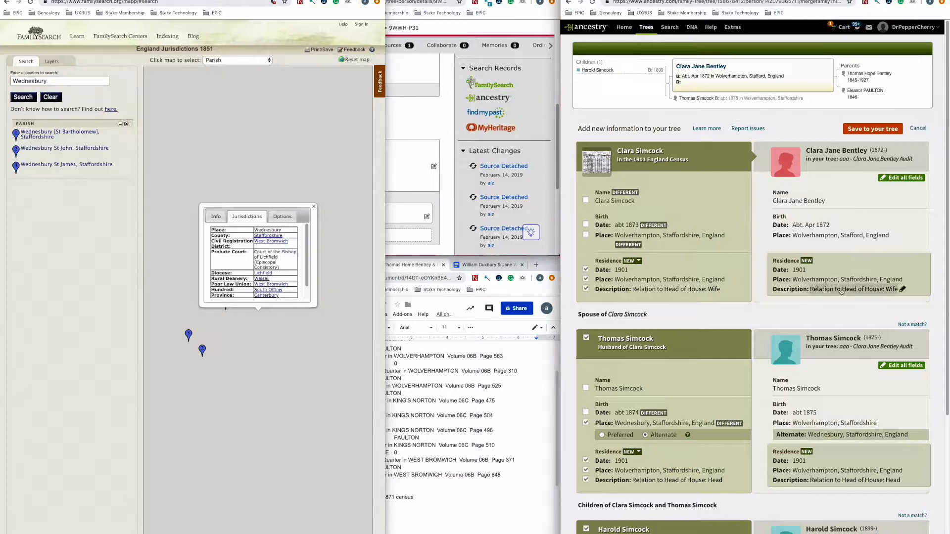
{"action": "left_click", "coordinate": [872, 133]}
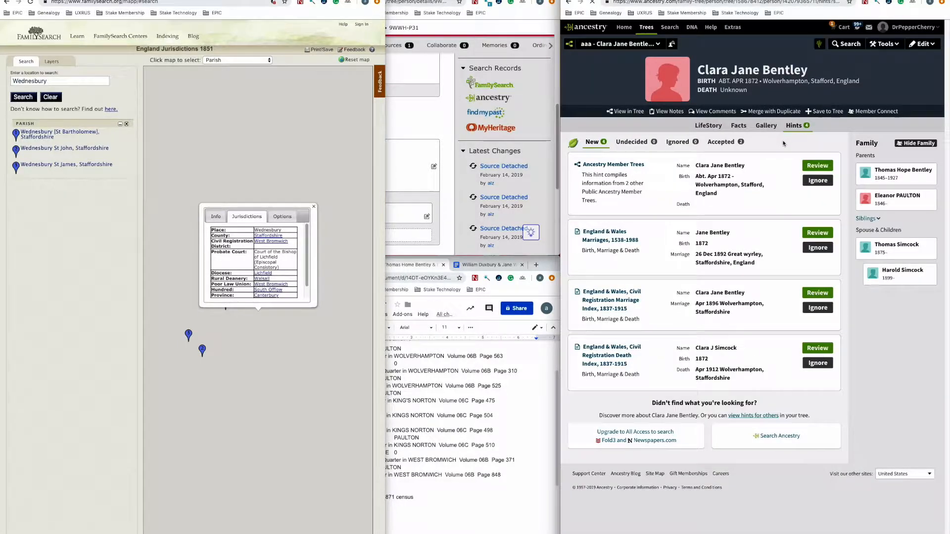
Step: Save the daughter's 1837-1915 marriage index hint to the tree, adding "abt apr" before the year in the marriage date
{"action": "left_click", "coordinate": [815, 294]}
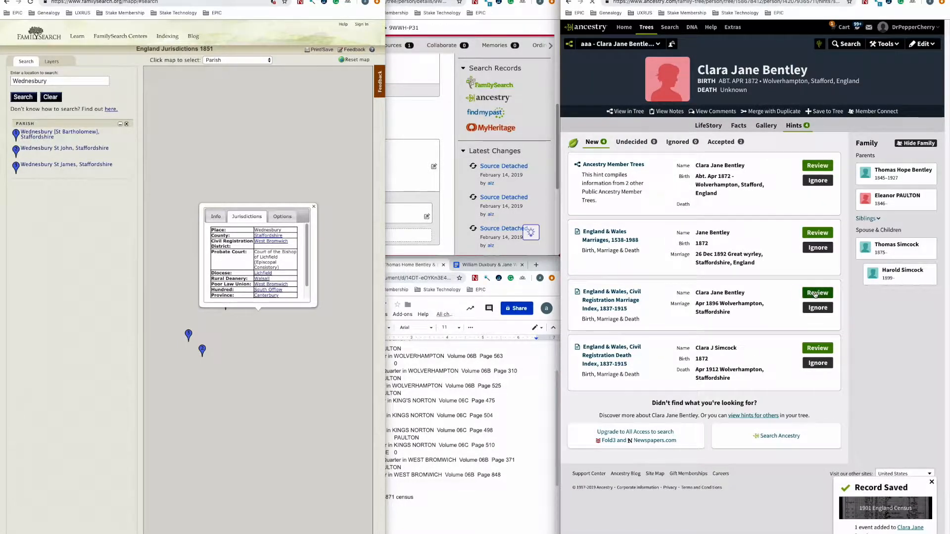
{"action": "left_click", "coordinate": [660, 355]}
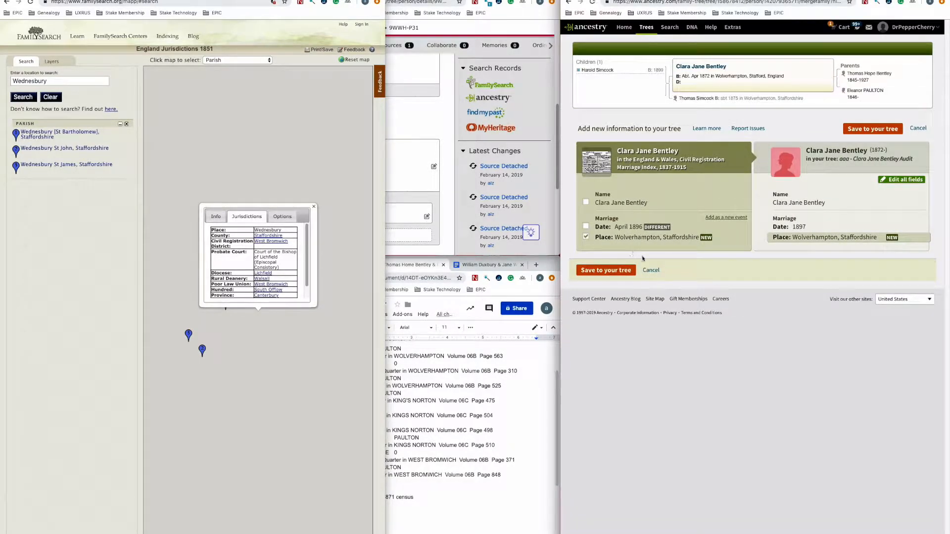
{"action": "left_click", "coordinate": [807, 230]}
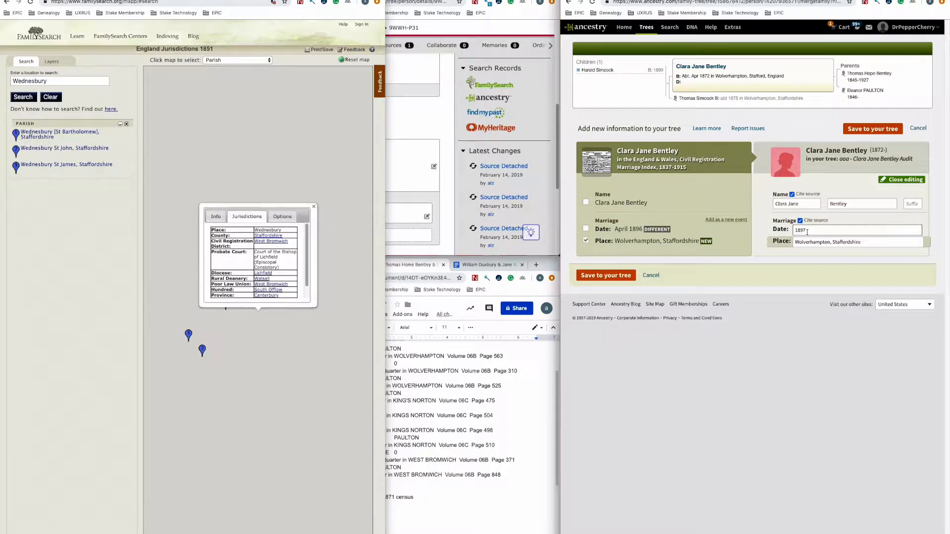
{"action": "type", "text": "abt a"}
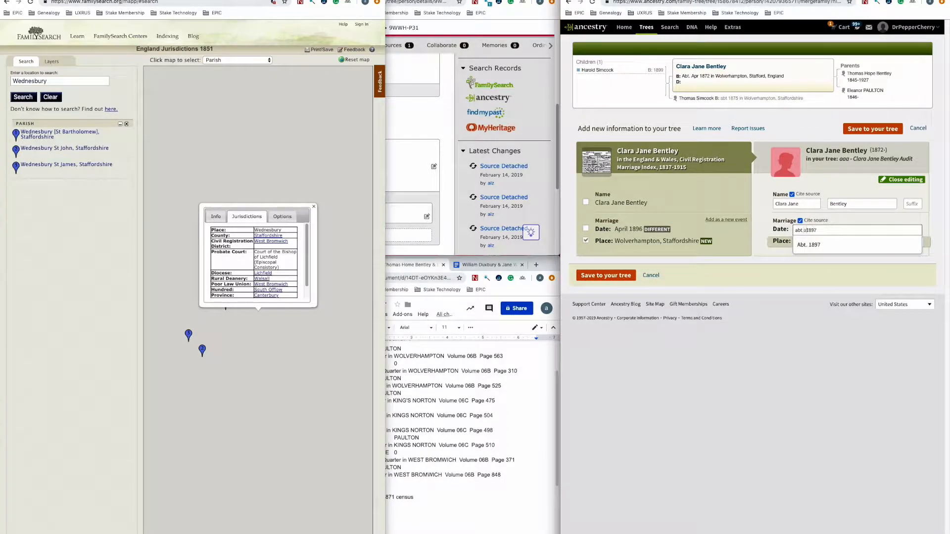
{"action": "type", "text": "pr"}
{"action": "left_click", "coordinate": [809, 242]}
{"action": "left_click", "coordinate": [900, 182]}
{"action": "left_click", "coordinate": [884, 130]}
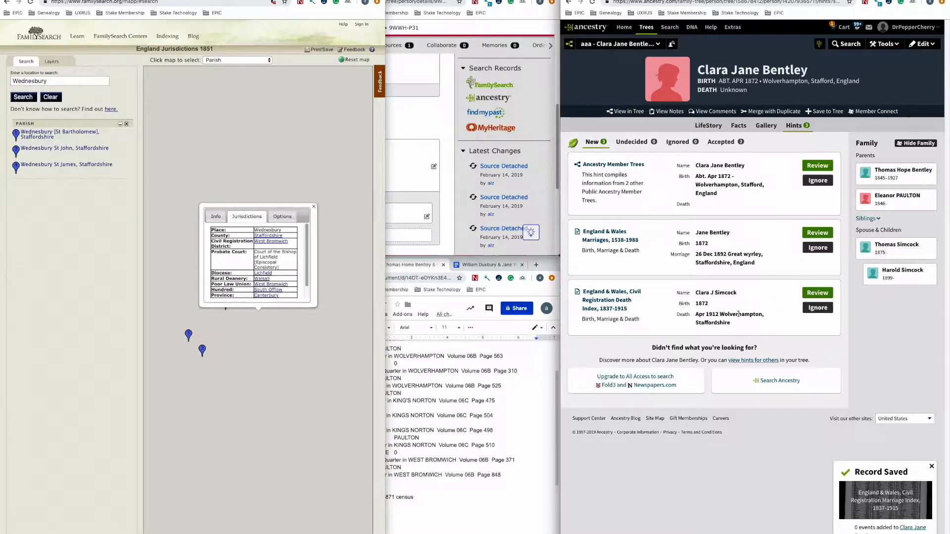
Step: Save the daughter's 1837-1915 death index hint to the tree and reject the England & Wales Marriages, 1538-1988 hint as not matching
{"action": "left_click", "coordinate": [817, 293]}
{"action": "left_click", "coordinate": [660, 338]}
{"action": "left_click", "coordinate": [630, 303]}
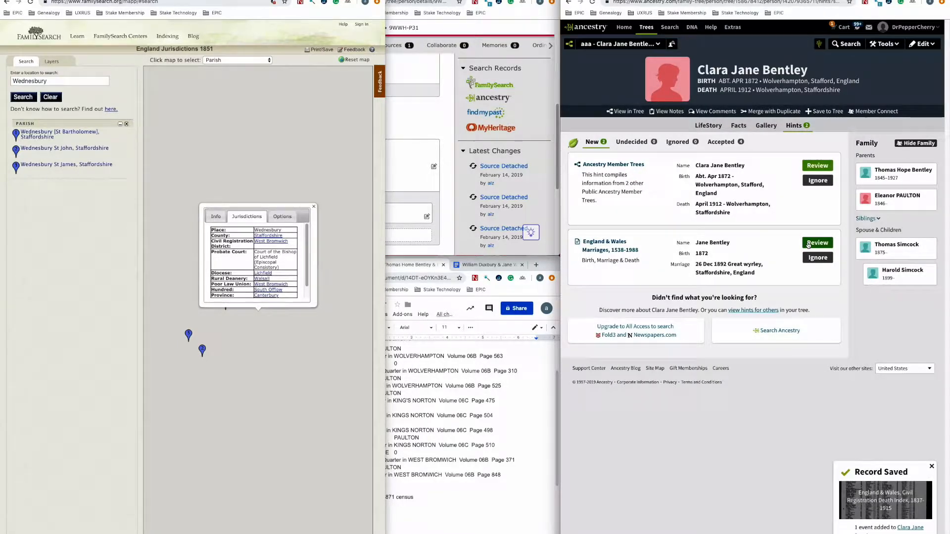
{"action": "left_click", "coordinate": [808, 243]}
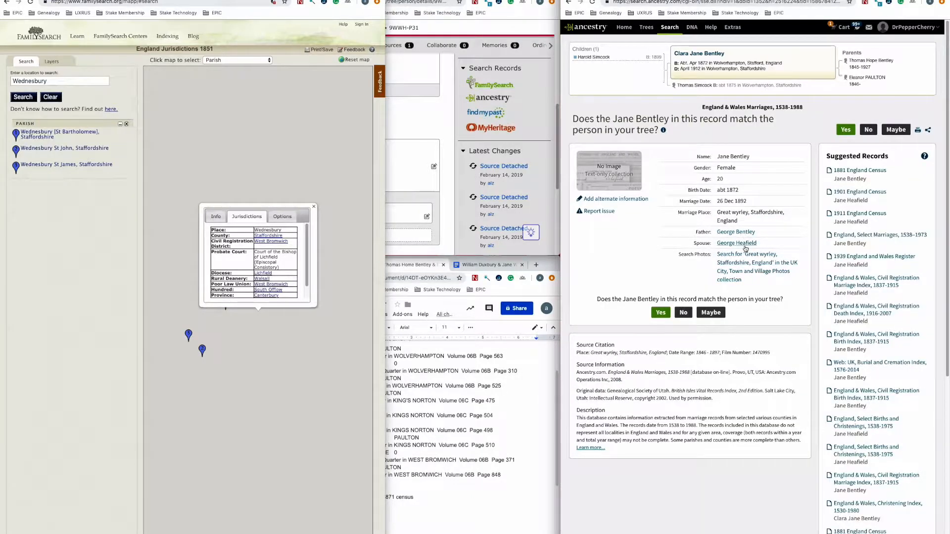
{"action": "left_click", "coordinate": [683, 313]}
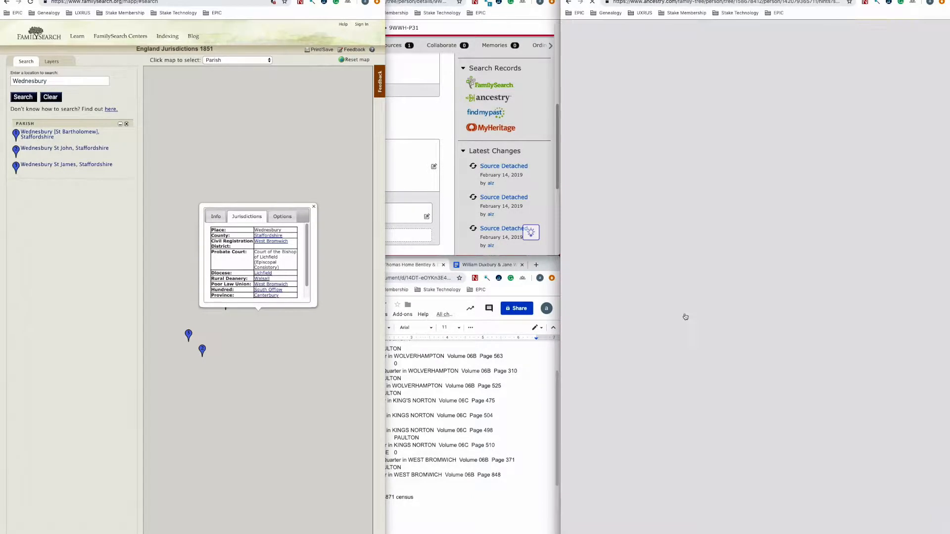
Step: Open the Ancestry Member Trees hint in a new window and compare the suggested trees with the profile's facts
{"action": "right_click", "coordinate": [808, 167]}
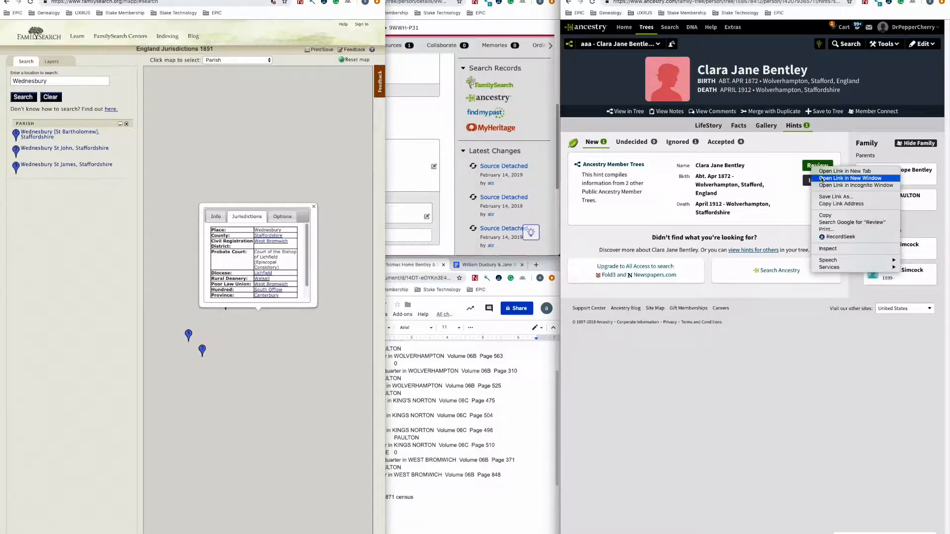
{"action": "left_click", "coordinate": [820, 182]}
{"action": "left_click", "coordinate": [819, 181]}
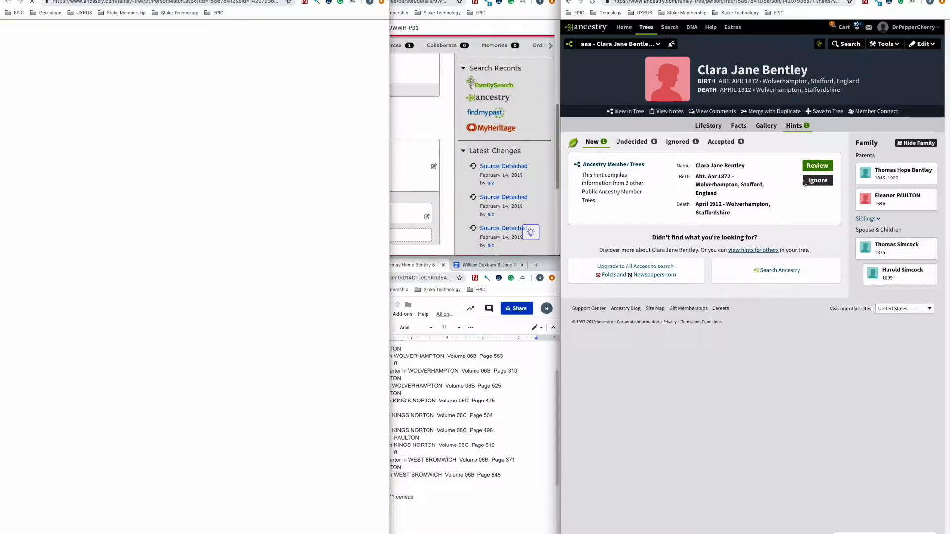
{"action": "left_click", "coordinate": [742, 126]}
{"action": "left_click_drag", "start_coordinate": [168, 0], "coordinate": [339, 1]}
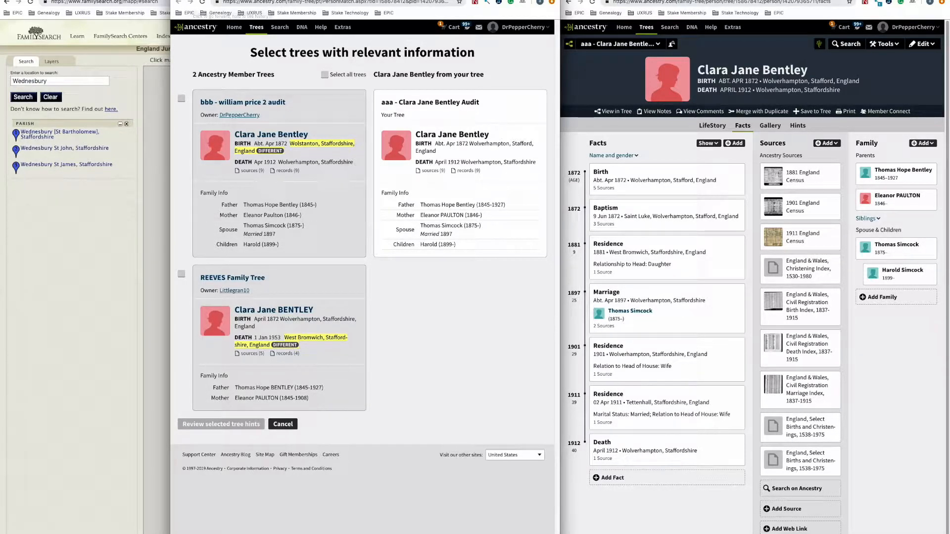
{"action": "left_click", "coordinate": [177, 0]}
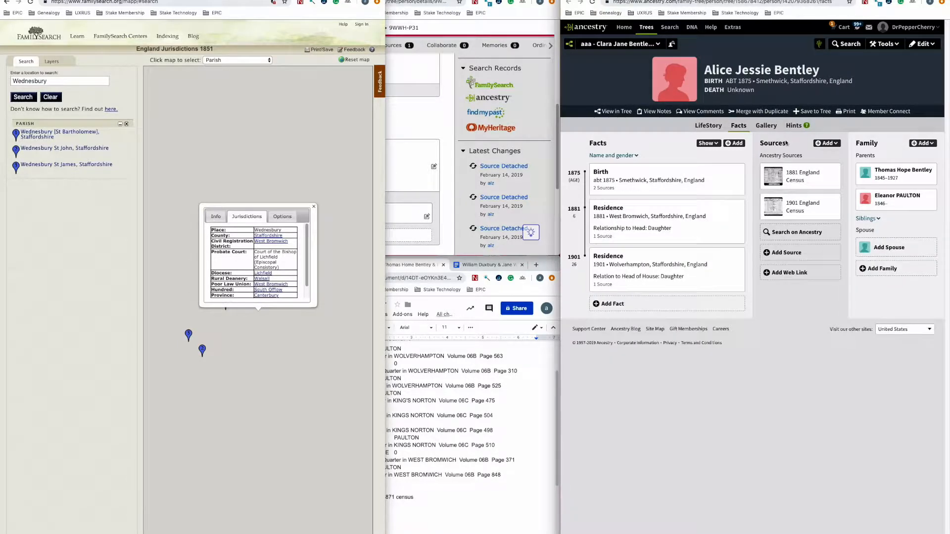
Step: Open the hints of the daughter born about 1875 and narrow the GRO index window to uncover the family notes document
{"action": "left_click", "coordinate": [798, 126]}
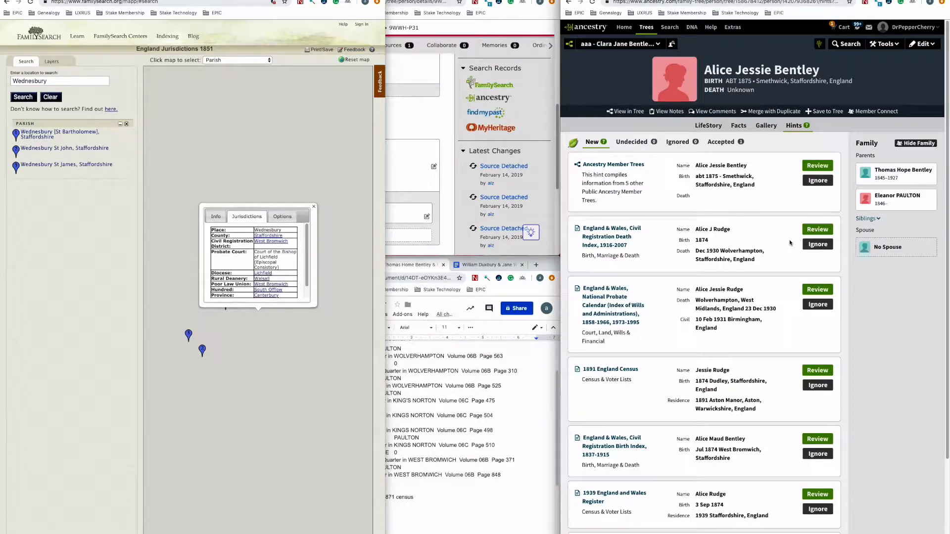
{"action": "left_click", "coordinate": [267, 0]}
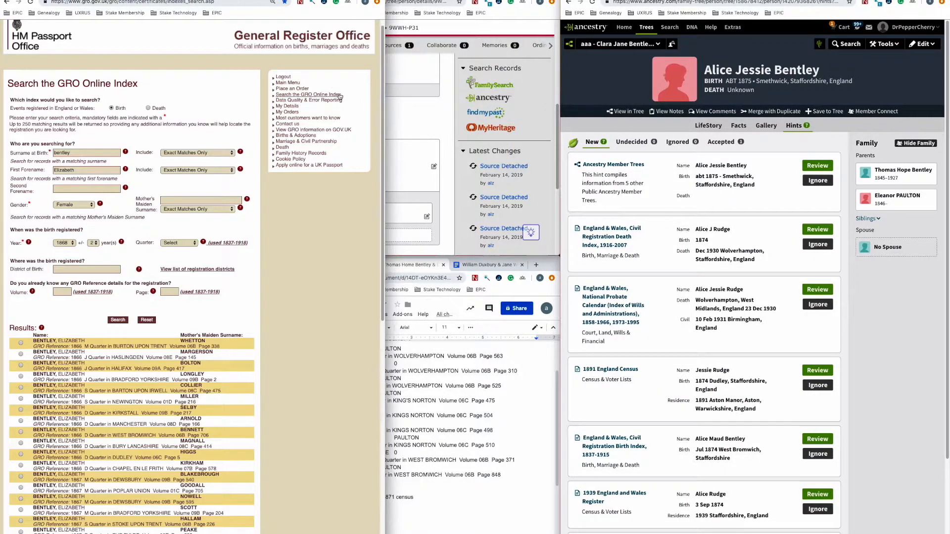
{"action": "left_click_drag", "start_coordinate": [385, 90], "coordinate": [262, 82]}
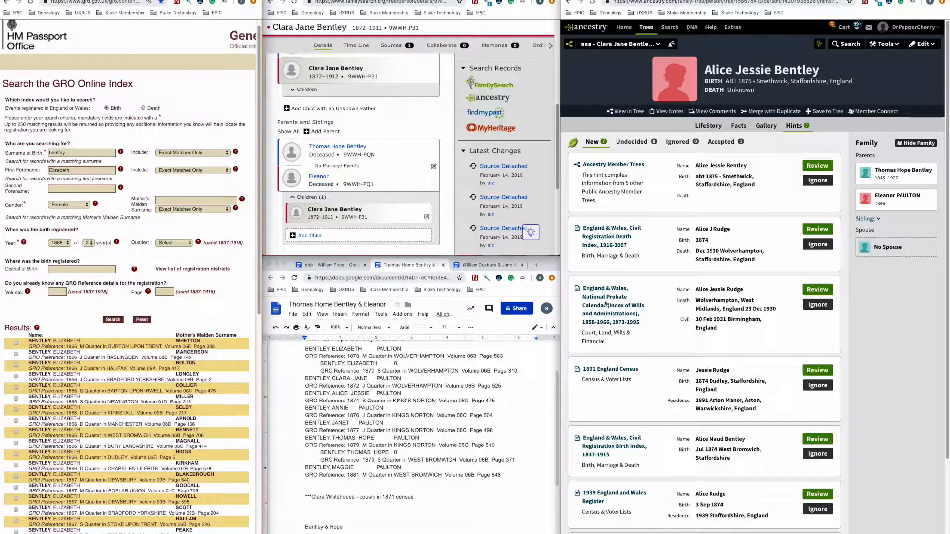
Step: Look through the new hints and examine the April 1902 Wolverhampton marriage index record
{"action": "scroll", "coordinate": [704, 327], "scroll_direction": "down", "scroll_amount": 3}
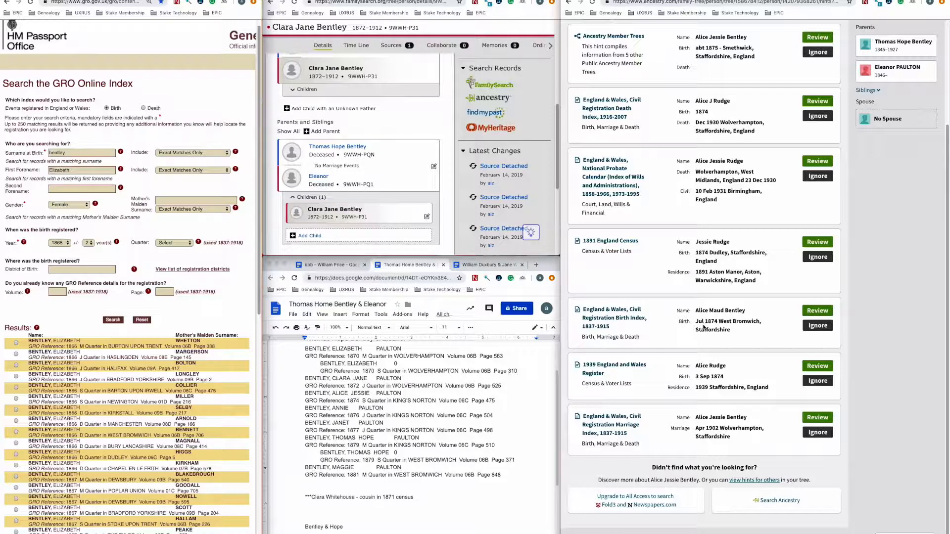
{"action": "scroll", "coordinate": [703, 327], "scroll_direction": "up", "scroll_amount": 3}
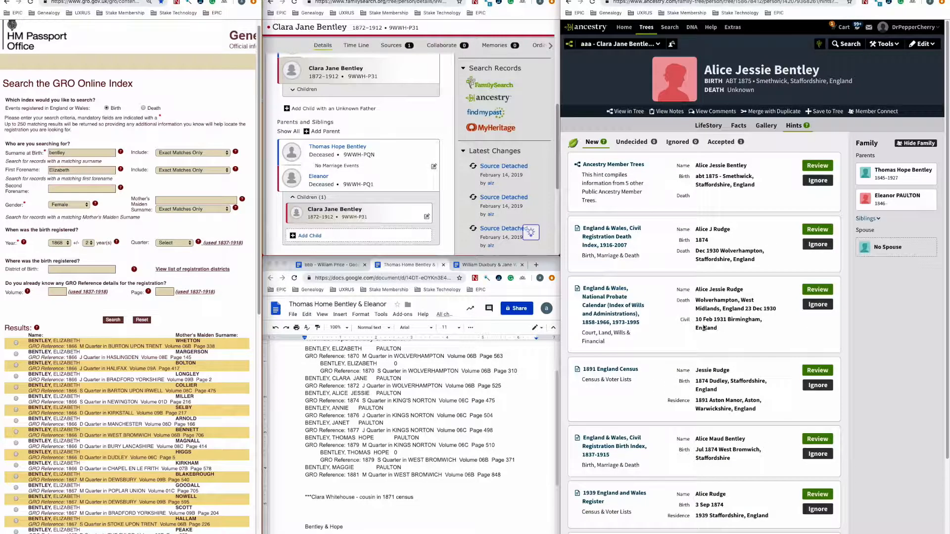
{"action": "scroll", "coordinate": [703, 327], "scroll_direction": "down", "scroll_amount": 2}
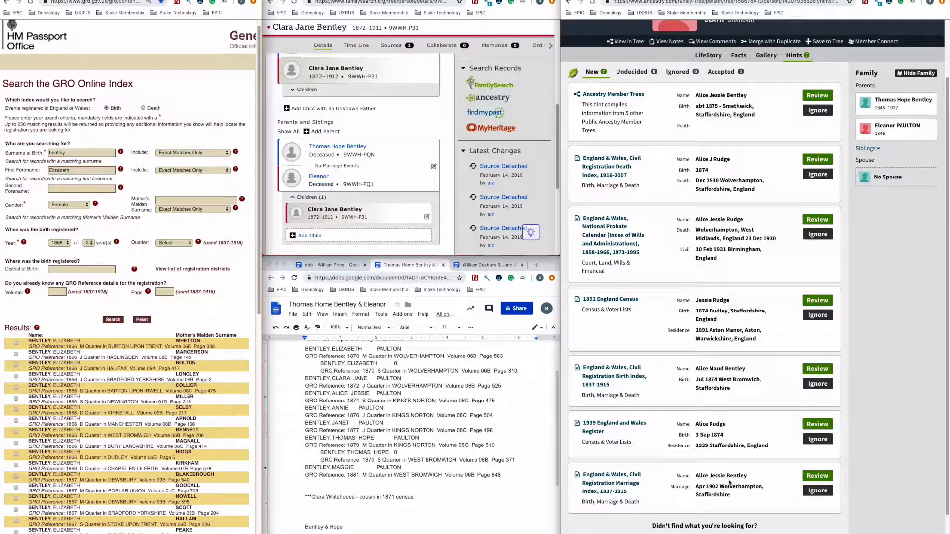
{"action": "left_click", "coordinate": [817, 476]}
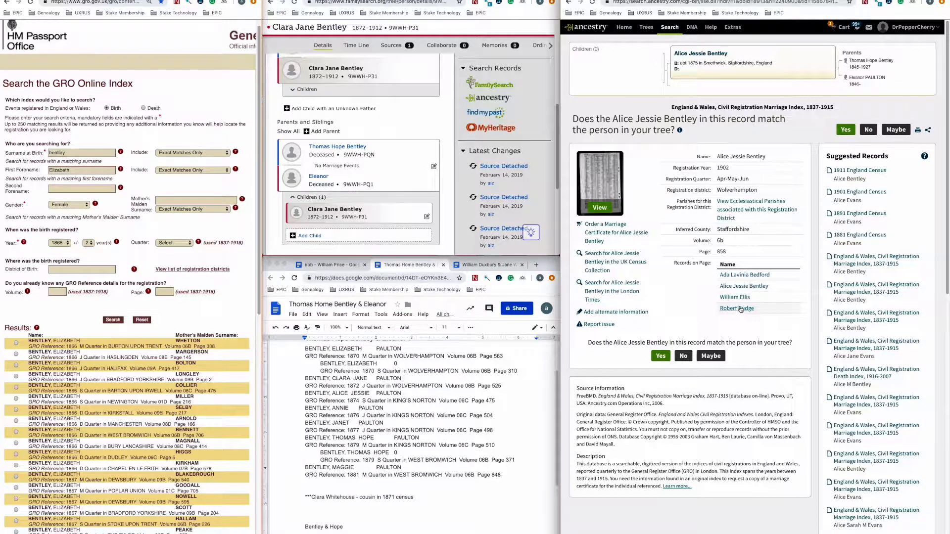
{"action": "left_click", "coordinate": [567, 2]}
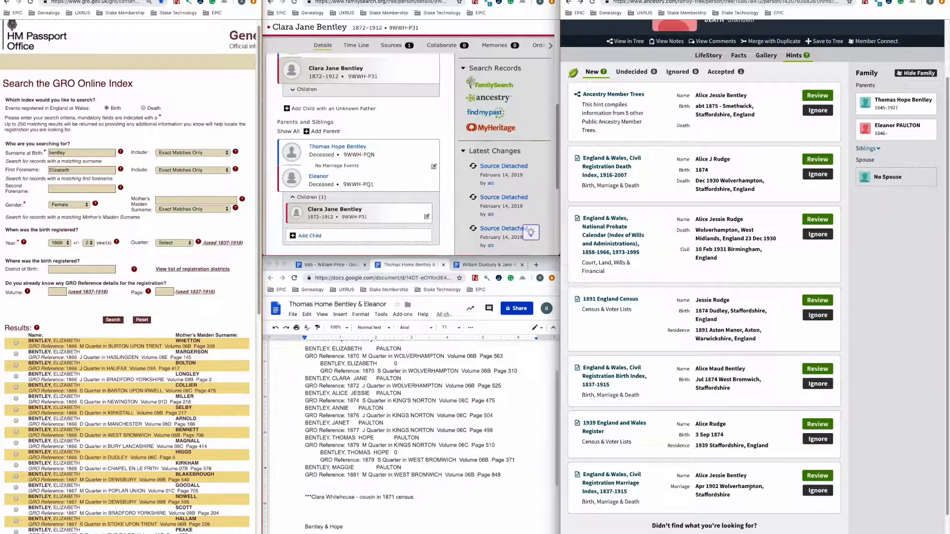
Step: Accept the July 1874 West Bromwich birth index hint and save it to the tree with the birth date Abt. Jul 1875
{"action": "left_click", "coordinate": [813, 369]}
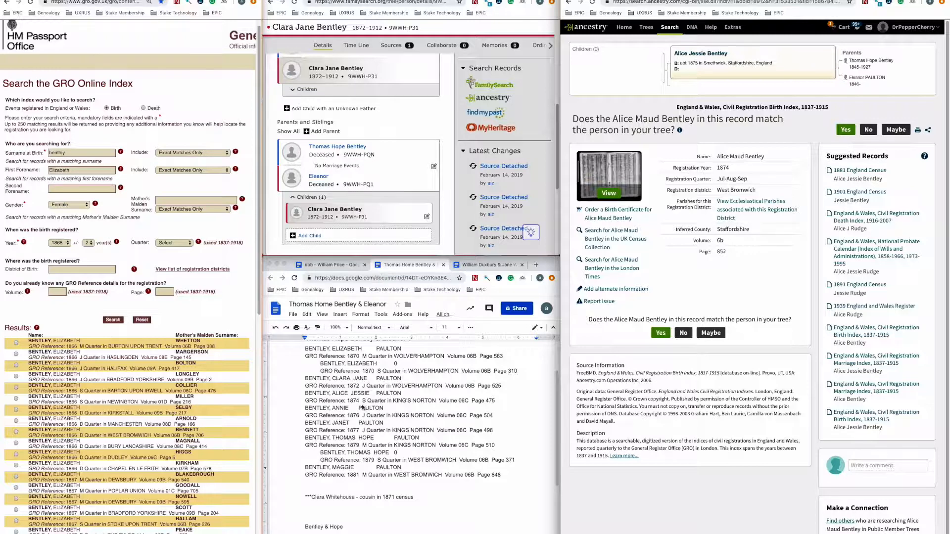
{"action": "left_click", "coordinate": [661, 334]}
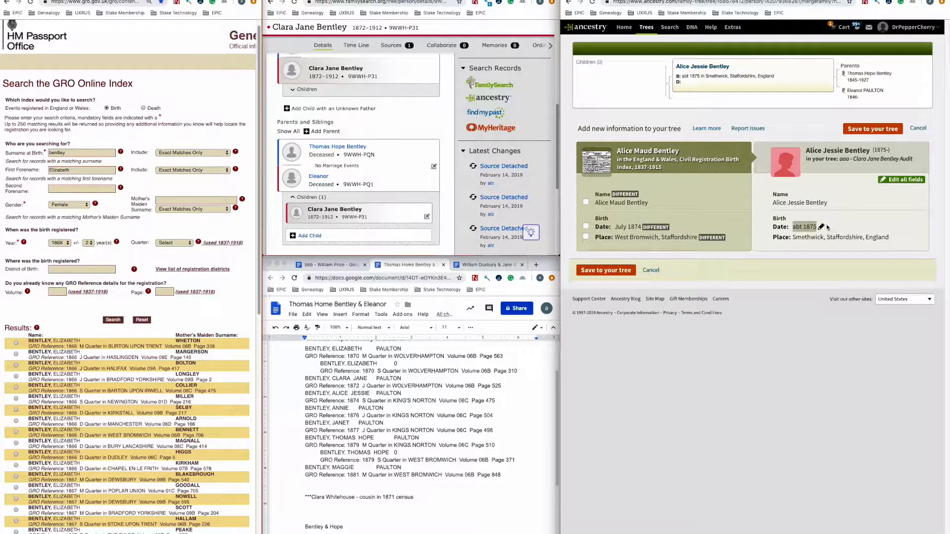
{"action": "left_click", "coordinate": [822, 227]}
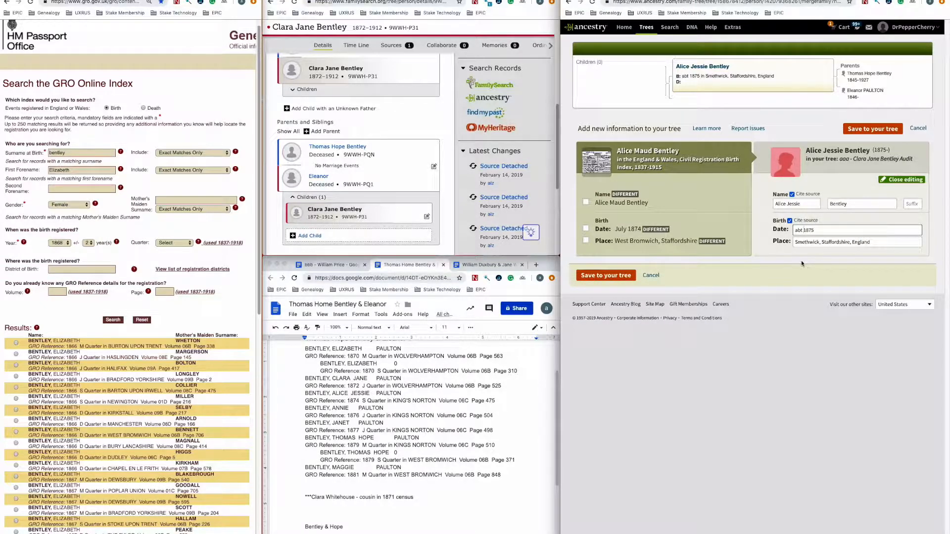
{"action": "type", "text": "ja"}
{"action": "type", "text": "l"}
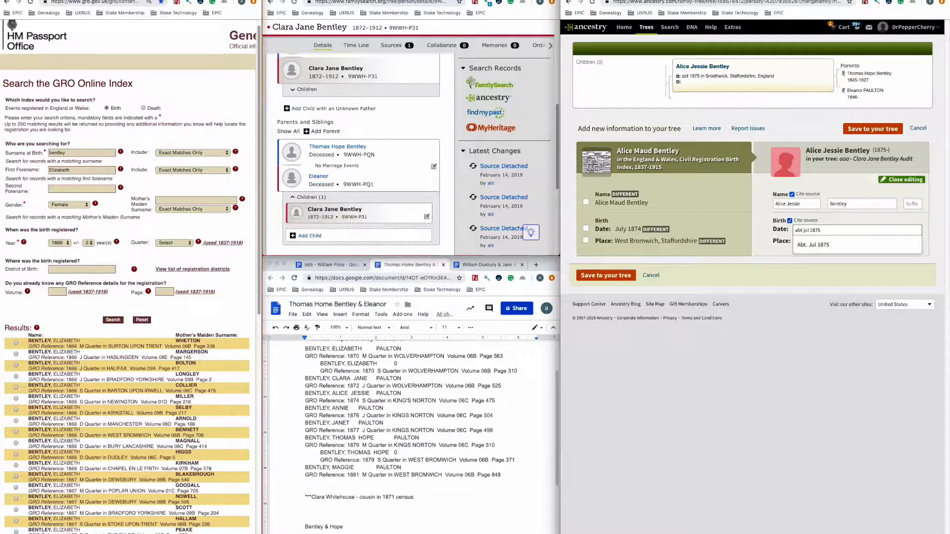
{"action": "left_click", "coordinate": [832, 245]}
{"action": "left_click", "coordinate": [901, 179]}
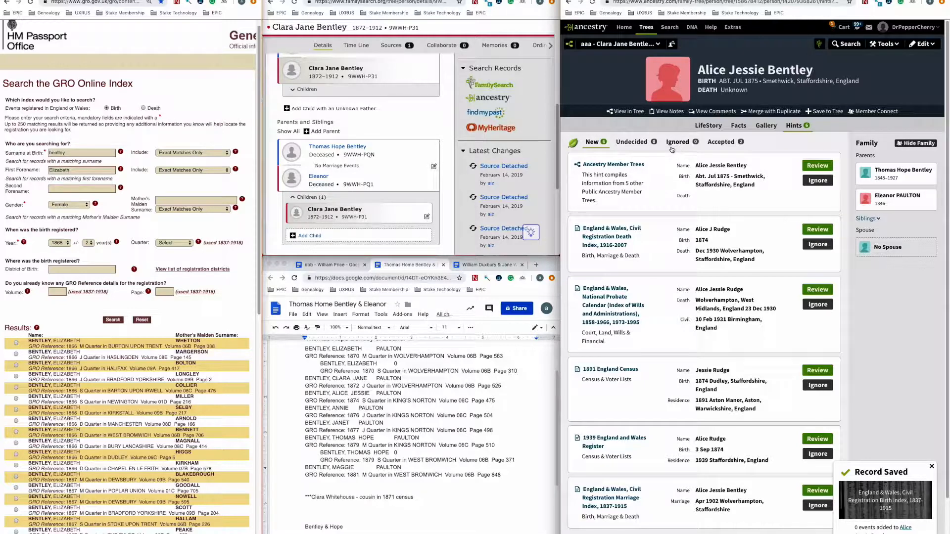
Step: Open the saved birth index citation and search the GRO birth index for its first and second forenames with the year 1874
{"action": "left_click", "coordinate": [738, 125]}
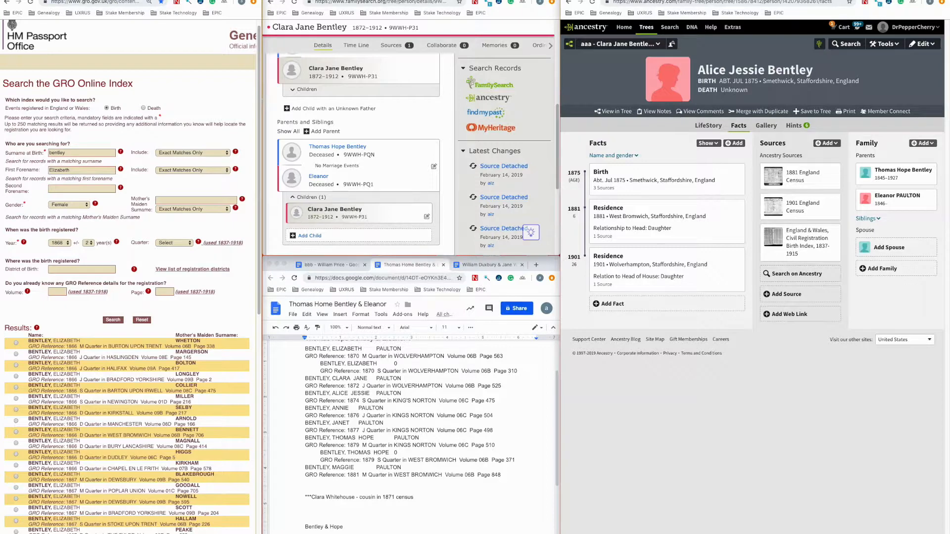
{"action": "left_click", "coordinate": [826, 232]}
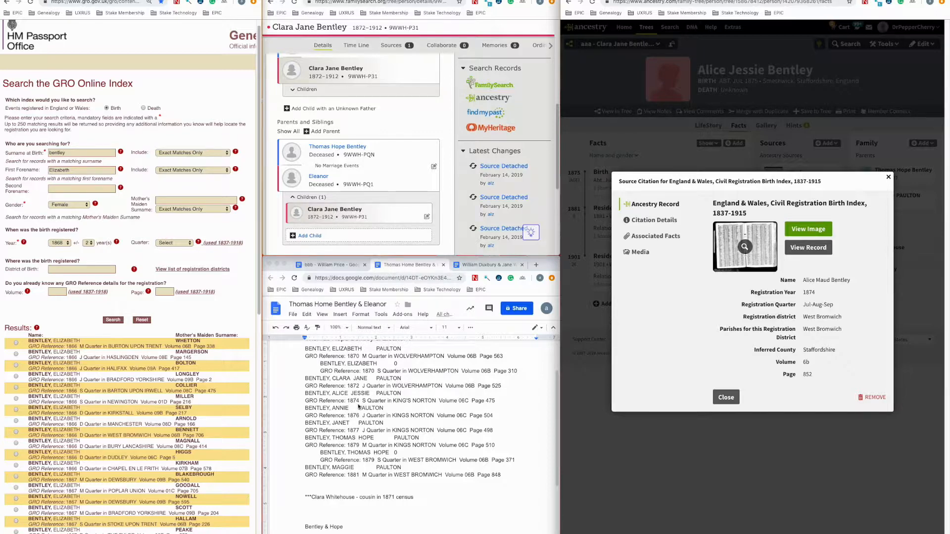
{"action": "double_click", "coordinate": [87, 172]}
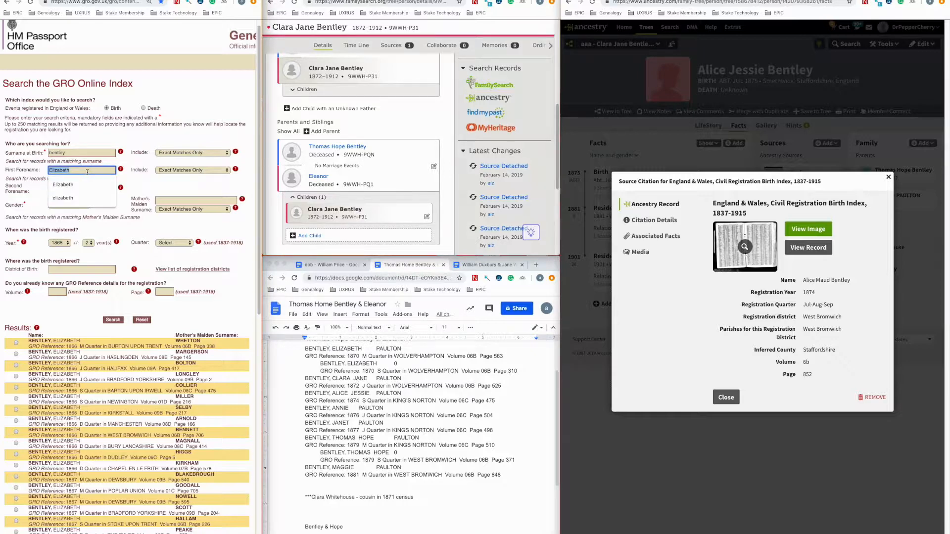
{"action": "type", "text": "alice"}
{"action": "key", "text": "Tab"}
{"action": "type", "text": "mau"}
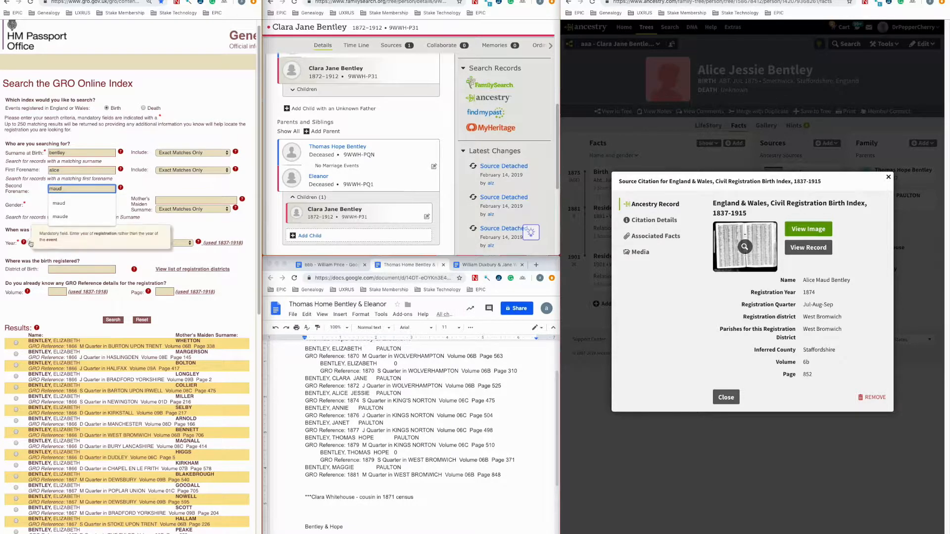
{"action": "left_click", "coordinate": [62, 243]}
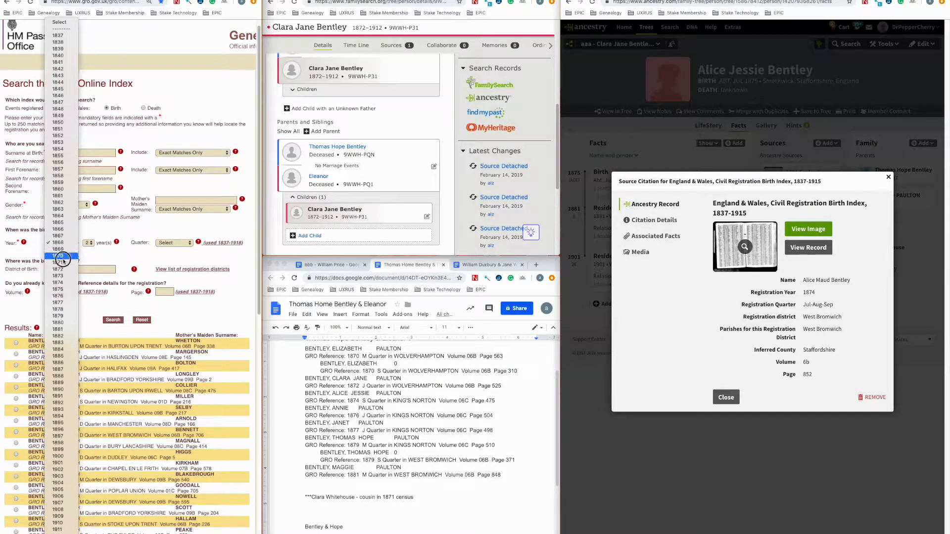
{"action": "left_click", "coordinate": [63, 282]}
{"action": "left_click", "coordinate": [111, 321]}
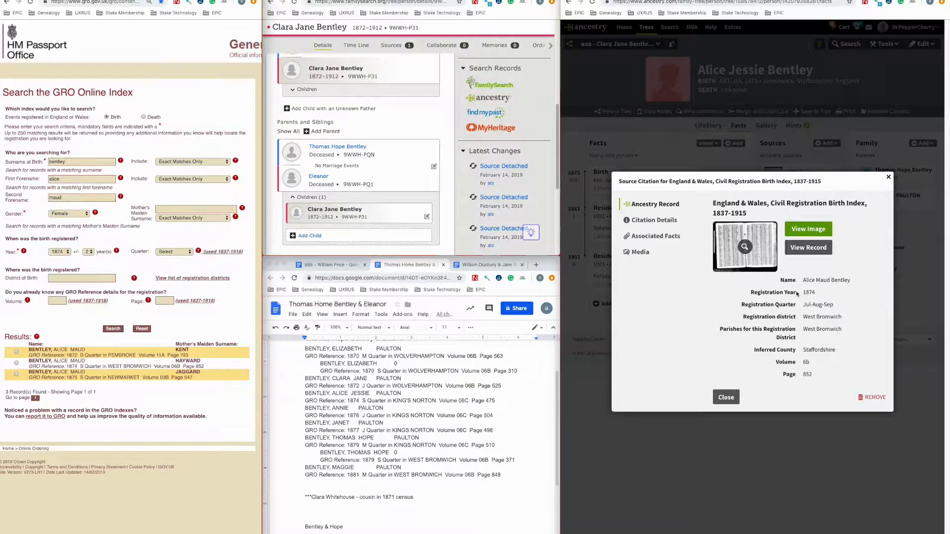
Step: Remove the England & Wales Civil Registration Birth Index source from the profile
{"action": "left_click", "coordinate": [871, 397]}
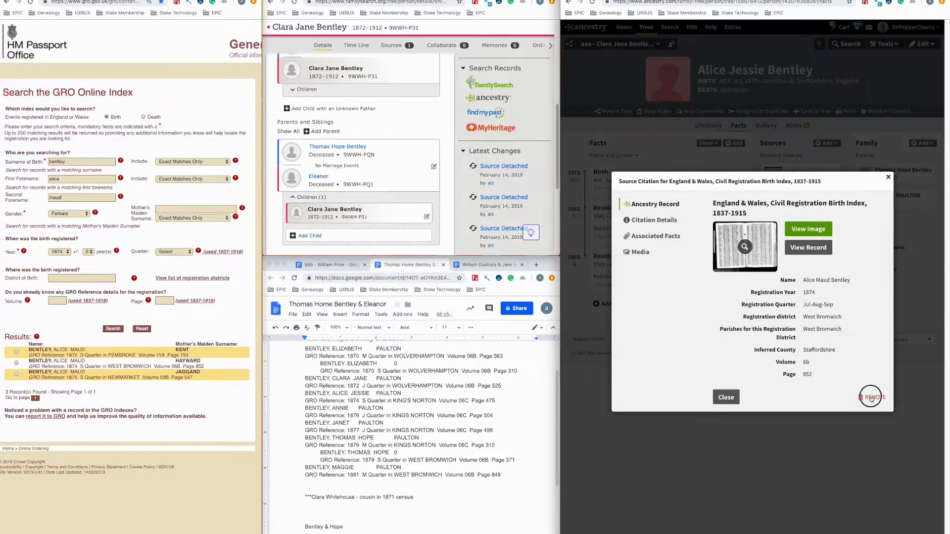
{"action": "left_click", "coordinate": [830, 370]}
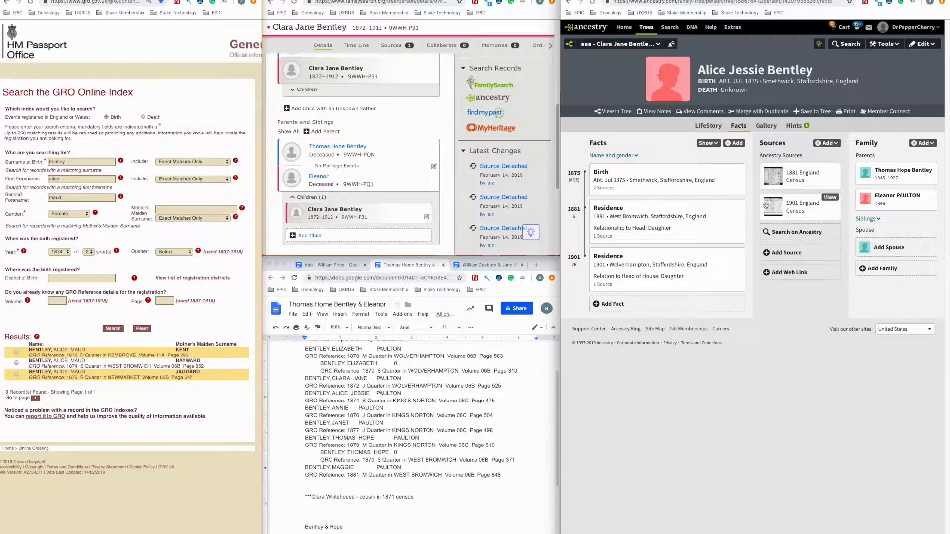
Step: Accept the National Probate Calendar hint and save its death date 23 Dec 1930 and place Wolverhampton, West Midlands, England to the tree
{"action": "left_click", "coordinate": [793, 125]}
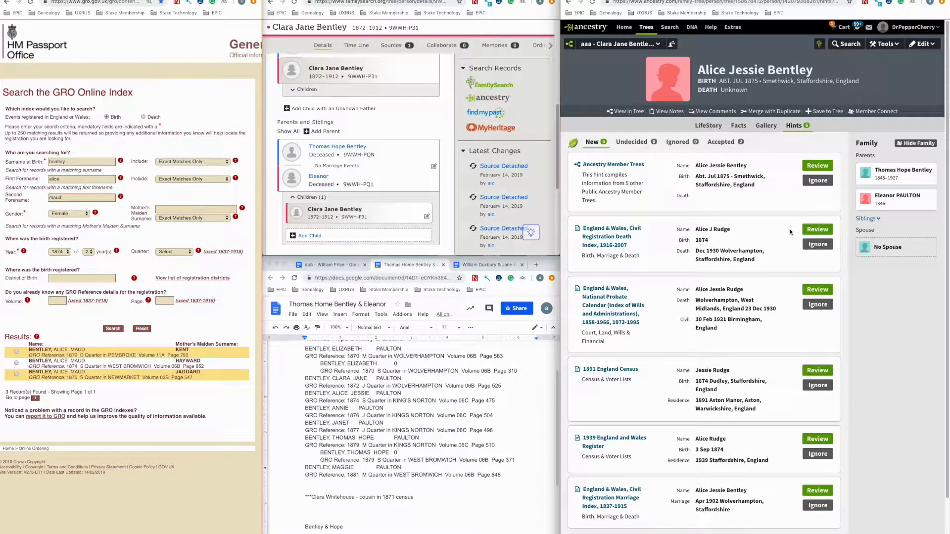
{"action": "left_click", "coordinate": [823, 290]}
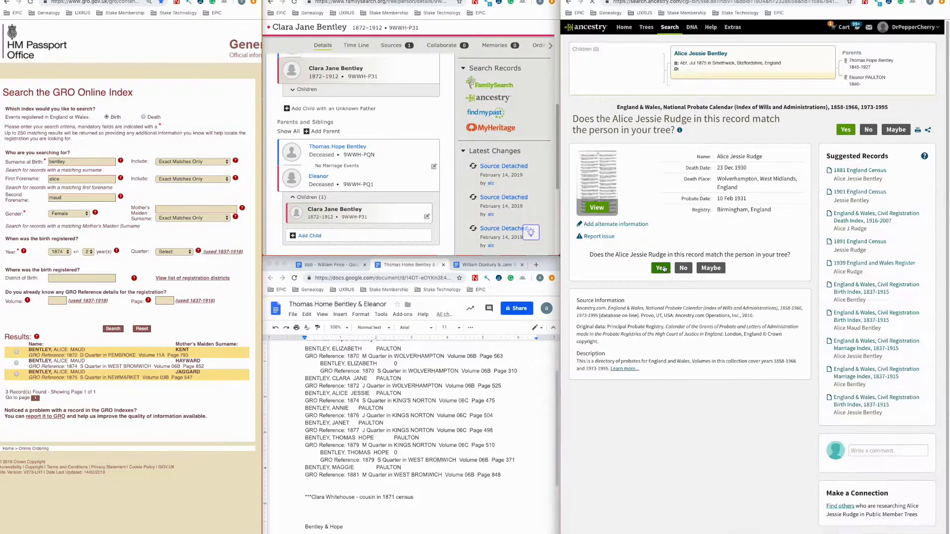
{"action": "left_click", "coordinate": [661, 268]}
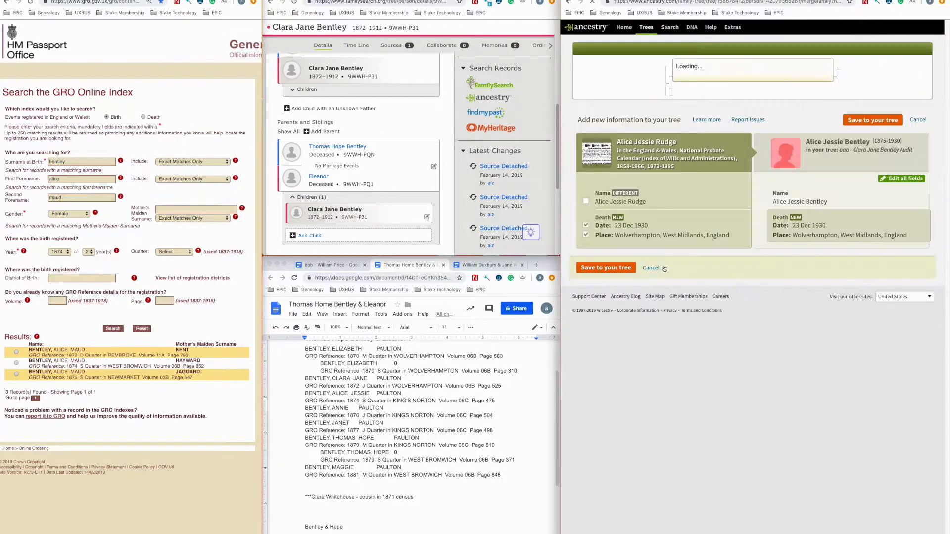
{"action": "left_click", "coordinate": [622, 277]}
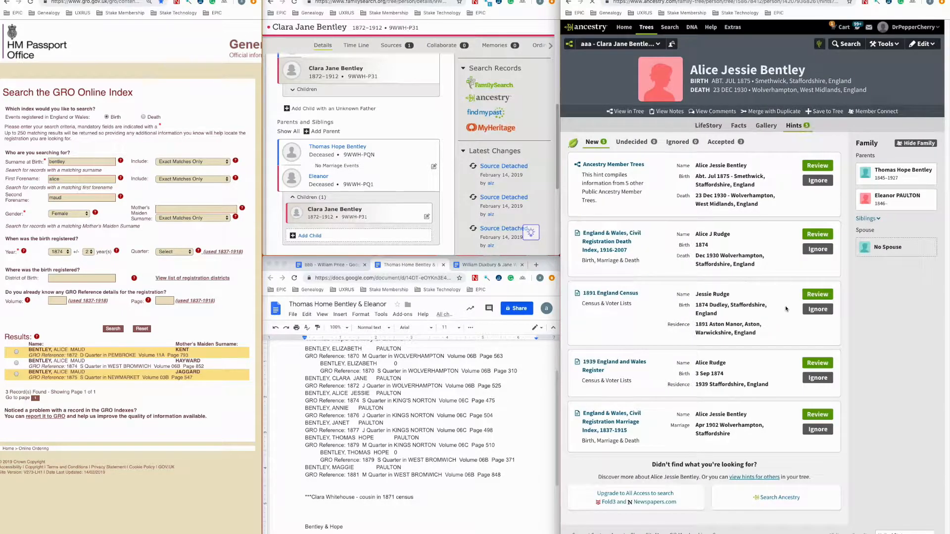
Step: Accept the Wolverhampton marriage index hint and save it to the tree with the marriage date Abt. Apr 1902
{"action": "left_click", "coordinate": [816, 415]}
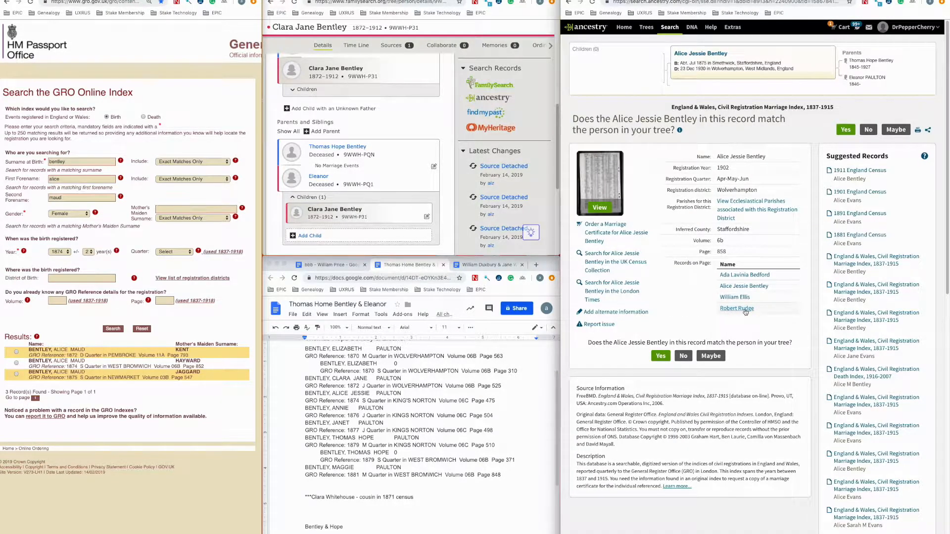
{"action": "left_click", "coordinate": [667, 358]}
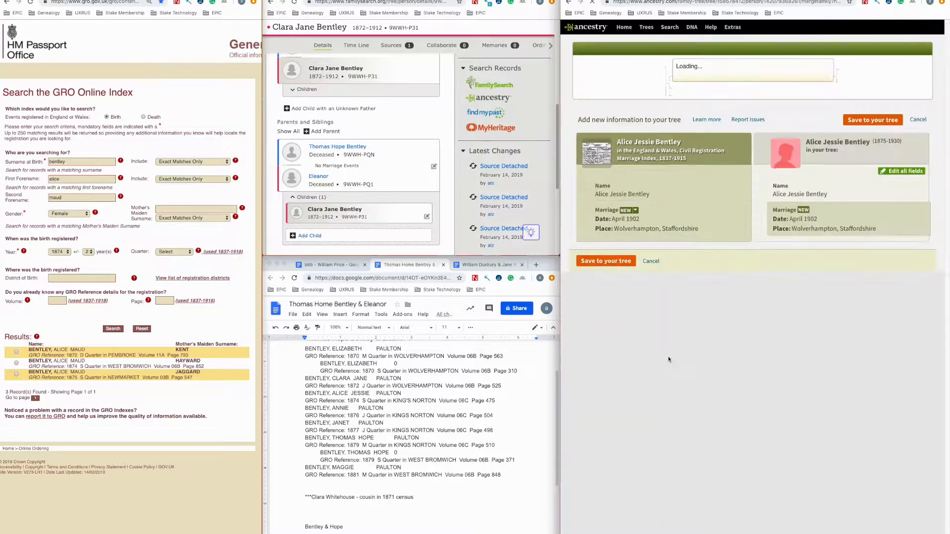
{"action": "left_click", "coordinate": [809, 229]}
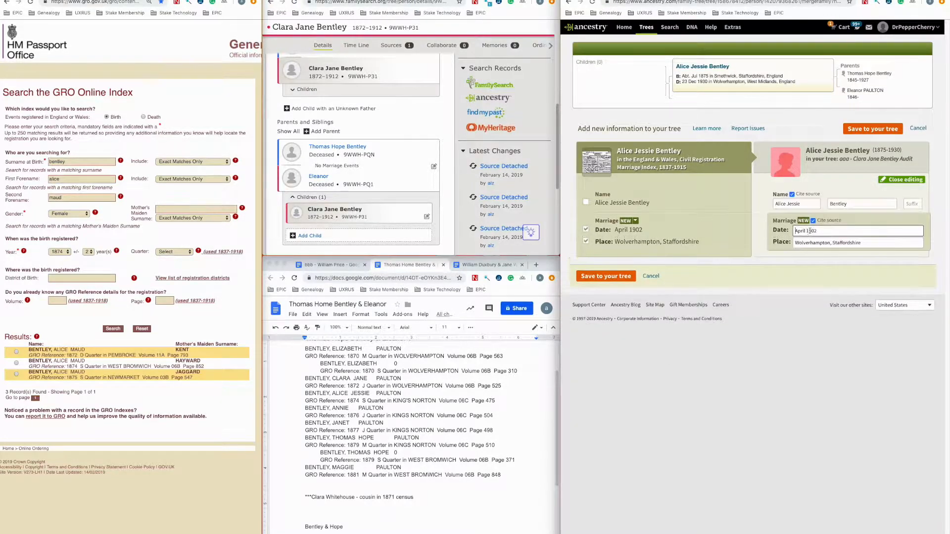
{"action": "type", "text": "abt"}
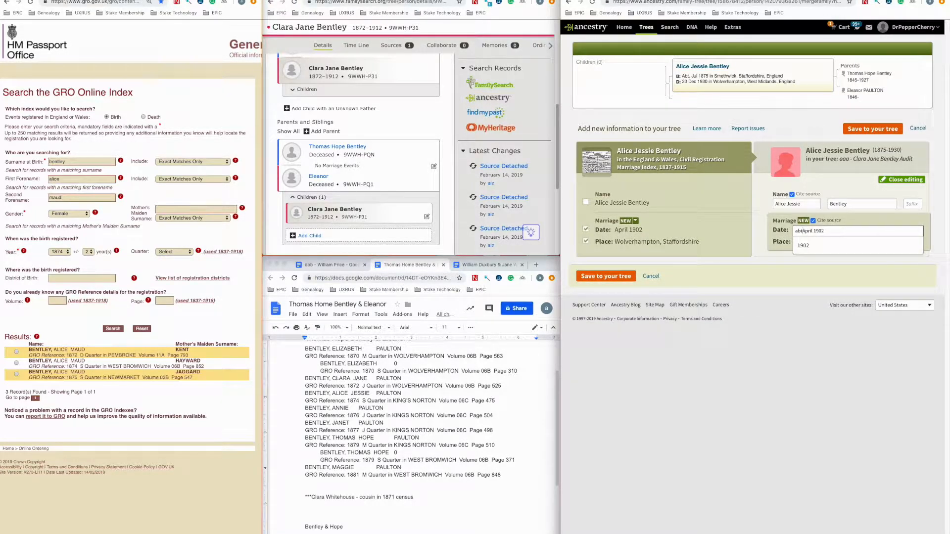
{"action": "left_click", "coordinate": [807, 245]}
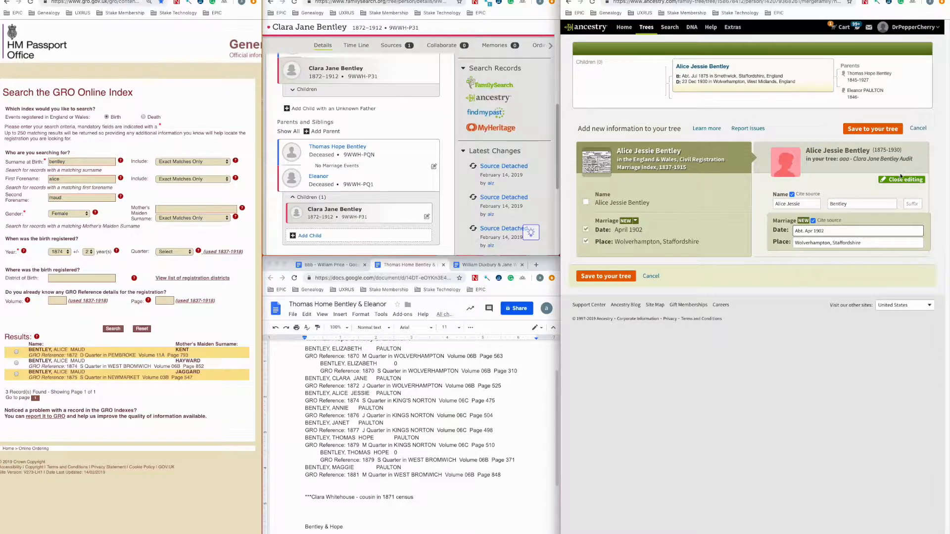
{"action": "left_click", "coordinate": [901, 179]}
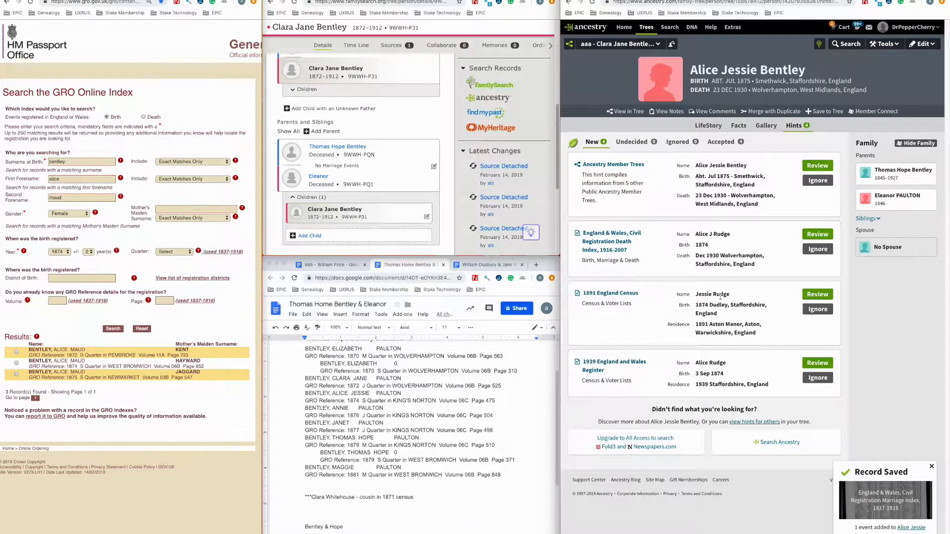
Step: Accept the England & Wales Civil Registration Death Index, 1916-2007 hint and save it to the tree, keeping the existing profile details
{"action": "left_click", "coordinate": [817, 234]}
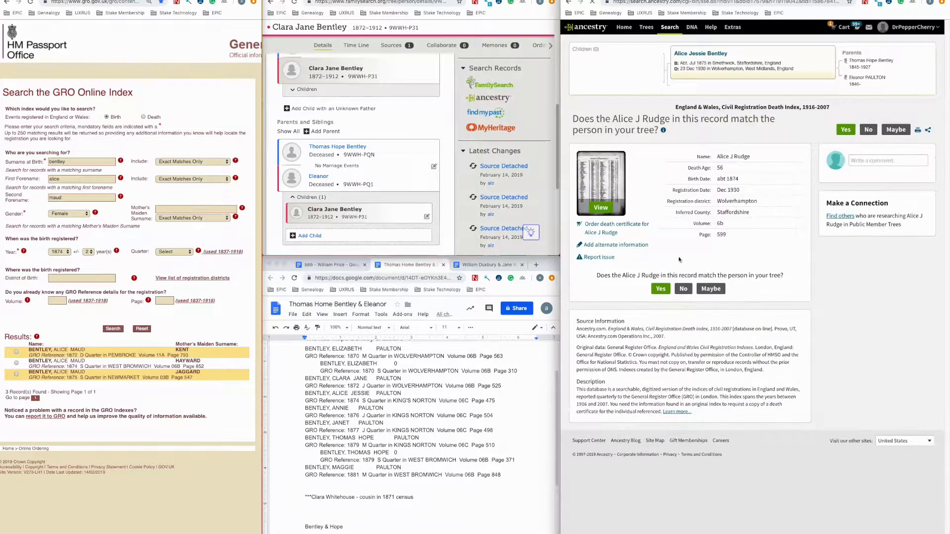
{"action": "left_click", "coordinate": [659, 287]}
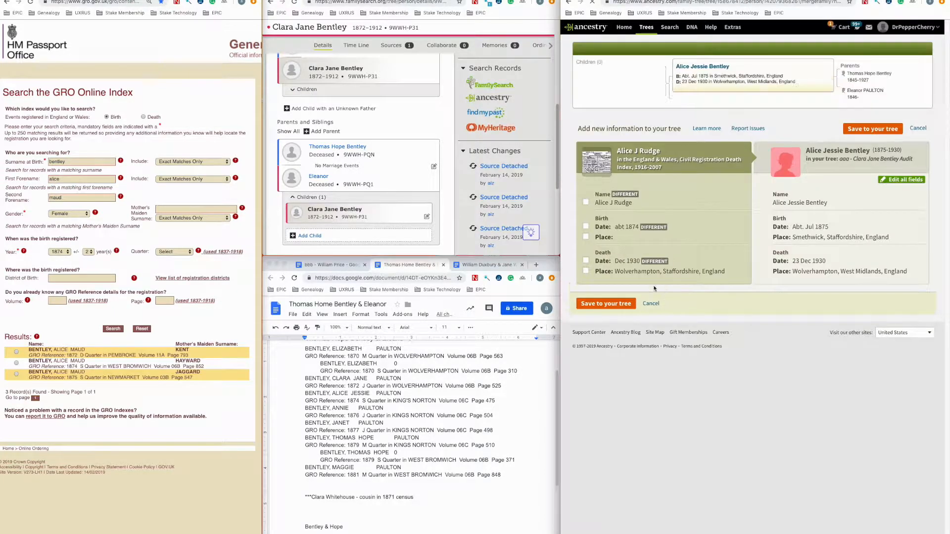
{"action": "left_click", "coordinate": [623, 304]}
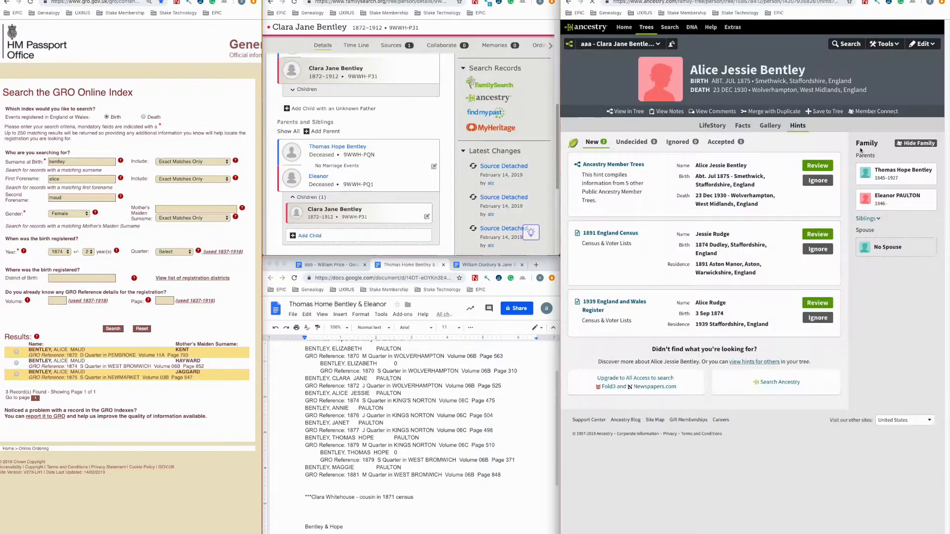
Step: Open the Ancestry Member Trees hint on a separate page for comparison and ignore that hint on the profile
{"action": "right_click", "coordinate": [820, 165]}
{"action": "left_click", "coordinate": [823, 176]}
{"action": "left_click", "coordinate": [821, 180]}
{"action": "left_click_drag", "start_coordinate": [346, 0], "coordinate": [516, 1]}
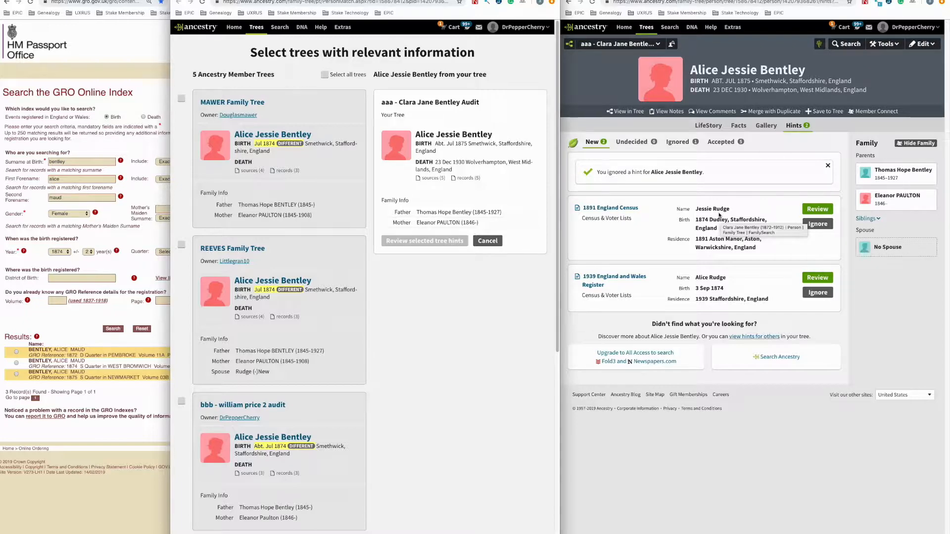
Step: Open the first listed member tree in its own tab and examine this person's facts and sources there
{"action": "right_click", "coordinate": [225, 102]}
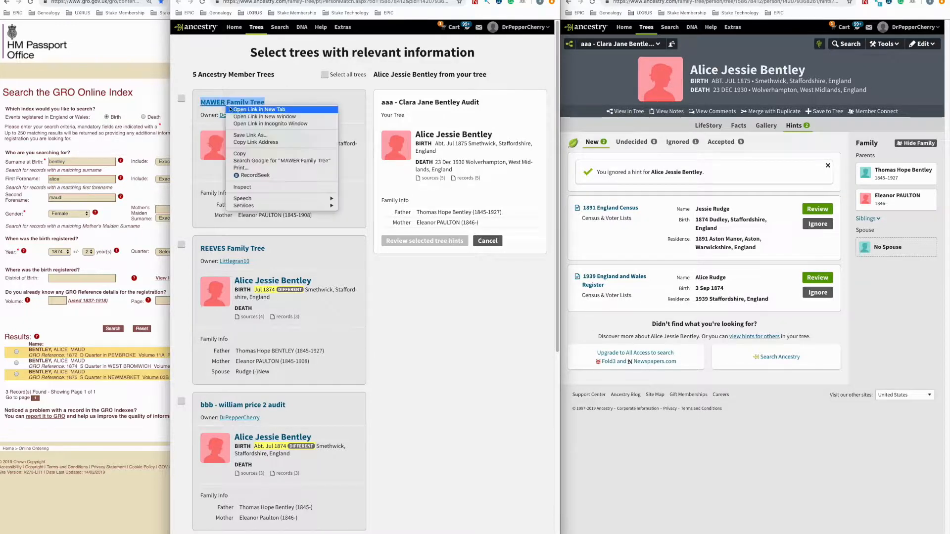
{"action": "left_click", "coordinate": [239, 108]}
{"action": "left_click", "coordinate": [316, 1]}
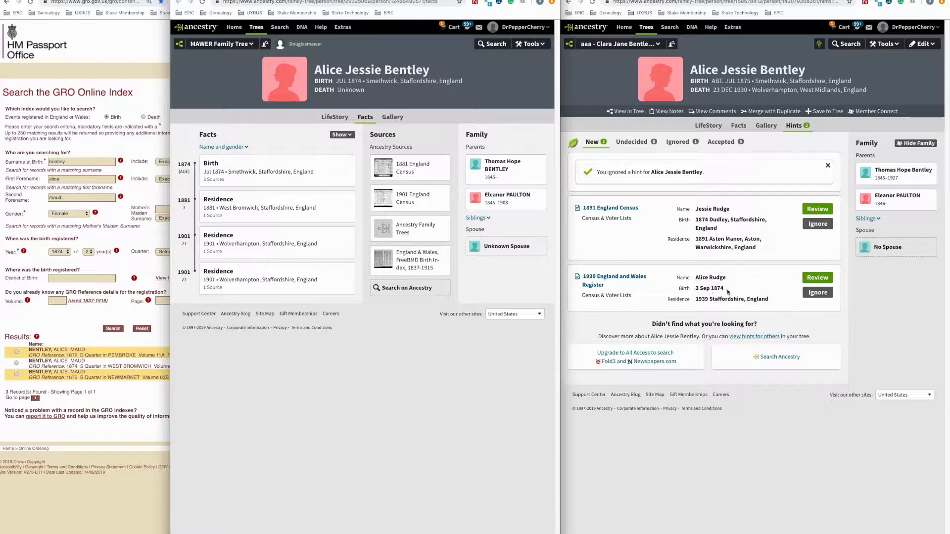
Step: Open the 1939 England and Wales Register hint for review and close the member tree comparison
{"action": "left_click", "coordinate": [816, 279]}
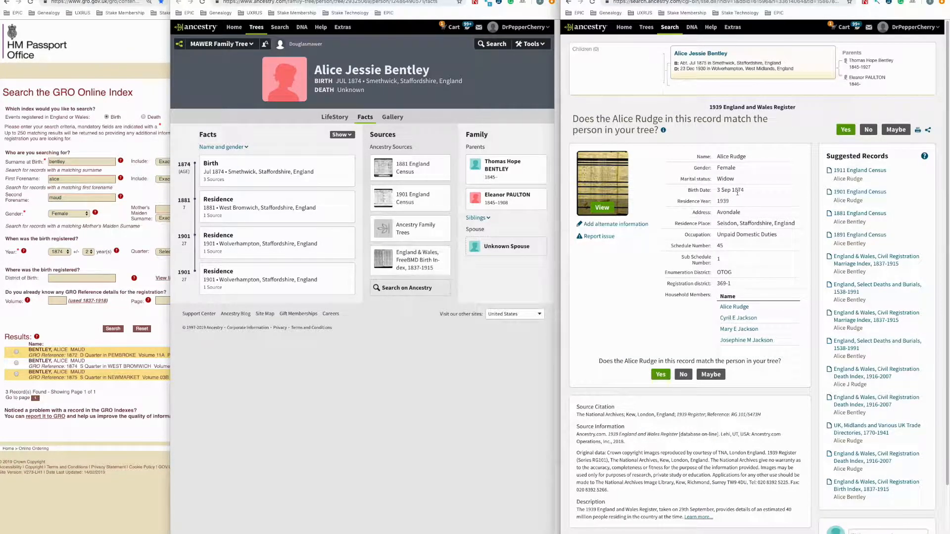
{"action": "left_click", "coordinate": [458, 0]}
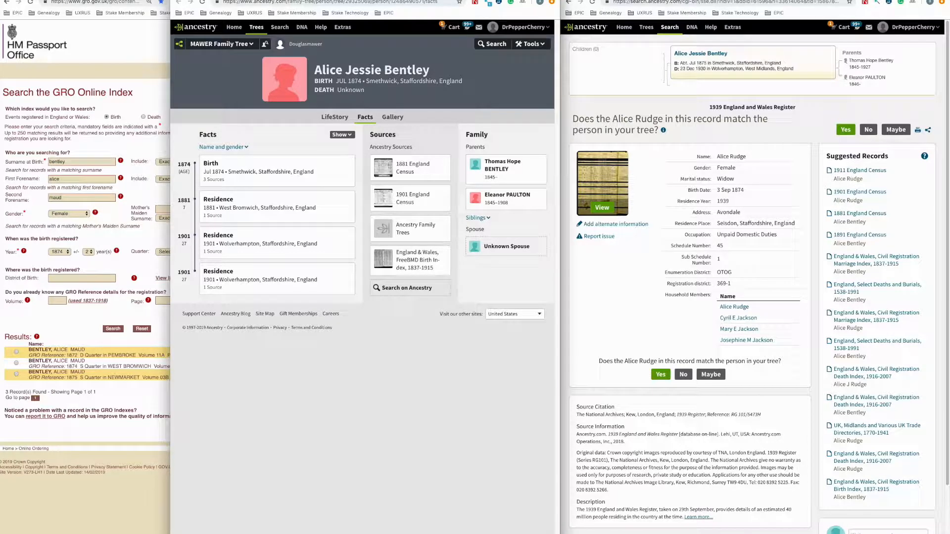
{"action": "key", "text": "super+w"}
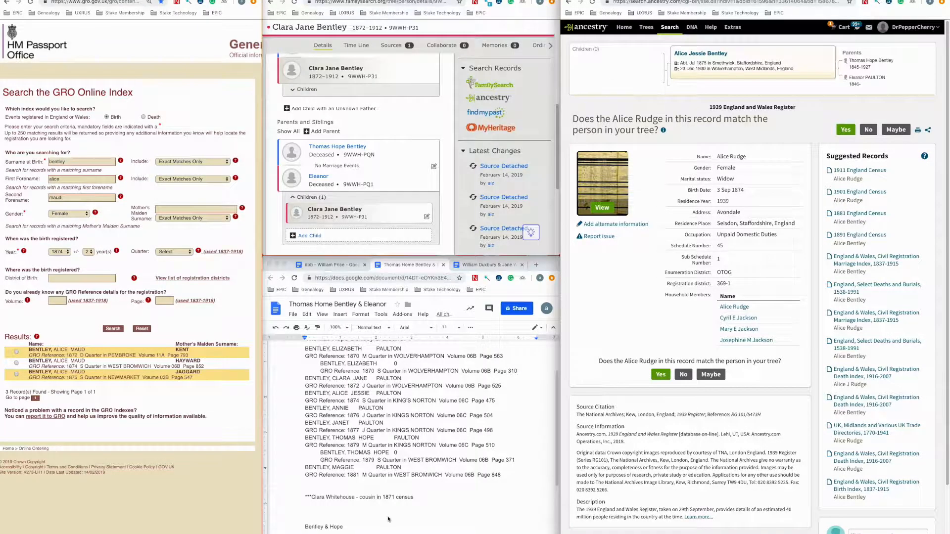
Step: In the family's Google Docs notes, add a line below the 1871 census cousin note recording the married woman as a widow in 1939
{"action": "left_click", "coordinate": [385, 506]}
{"action": "key", "text": "Return"}
{"action": "key", "text": "Return"}
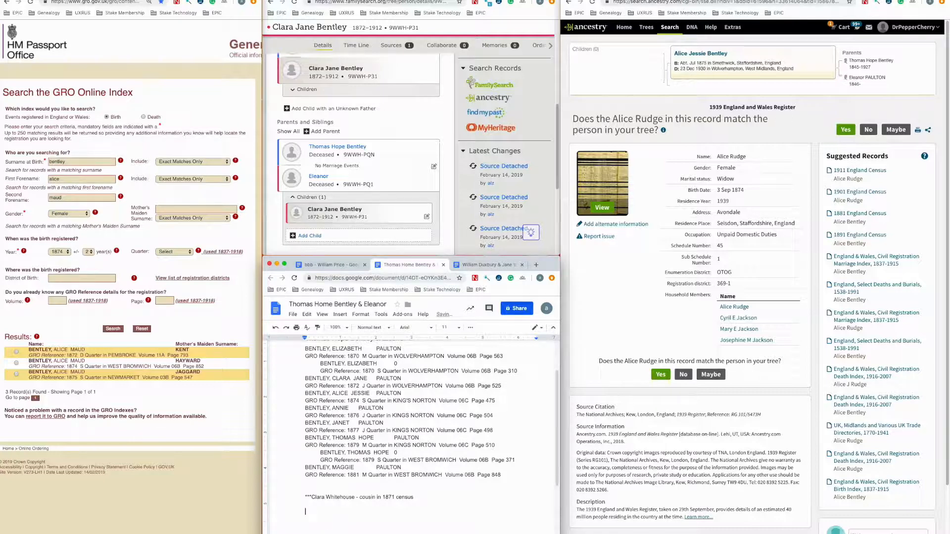
{"action": "type", "text": "Alice R"}
{"action": "type", "text": "udge widwo"}
{"action": "key", "text": "BackSpace"}
{"action": "type", "text": "ow in 1939"}
Step: Accept the 1939 England and Wales Register hint and save it to the tree with its birth date 3 Sep 1874 and 1939 residence
{"action": "left_click", "coordinate": [661, 374]}
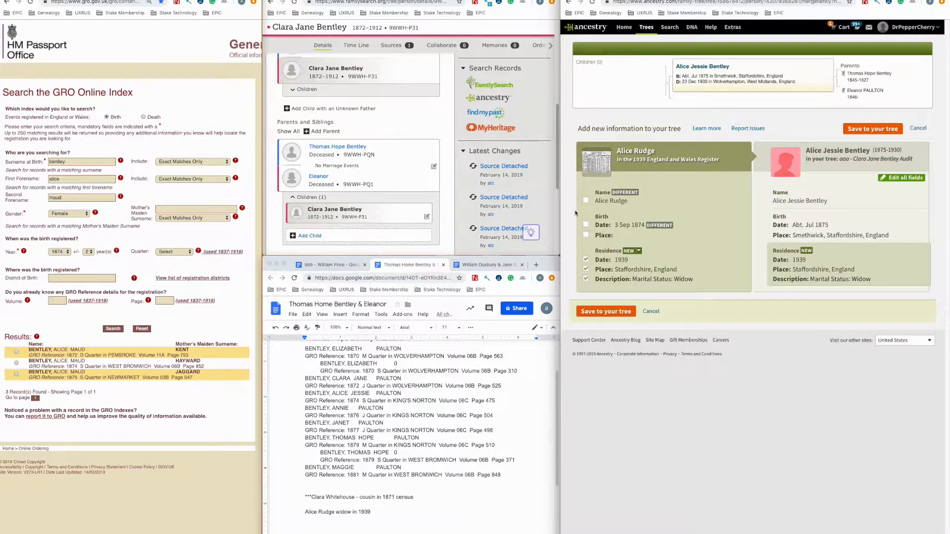
{"action": "left_click", "coordinate": [586, 225]}
{"action": "left_click", "coordinate": [615, 324]}
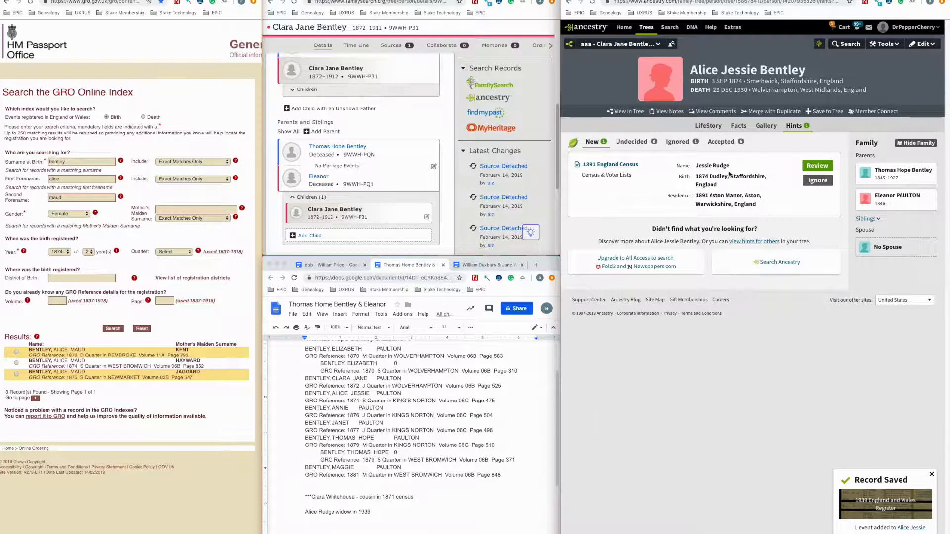
Step: Search the GRO birth index for the 1891 census hint's forename, with no second forename and the district Dudley
{"action": "double_click", "coordinate": [722, 176]}
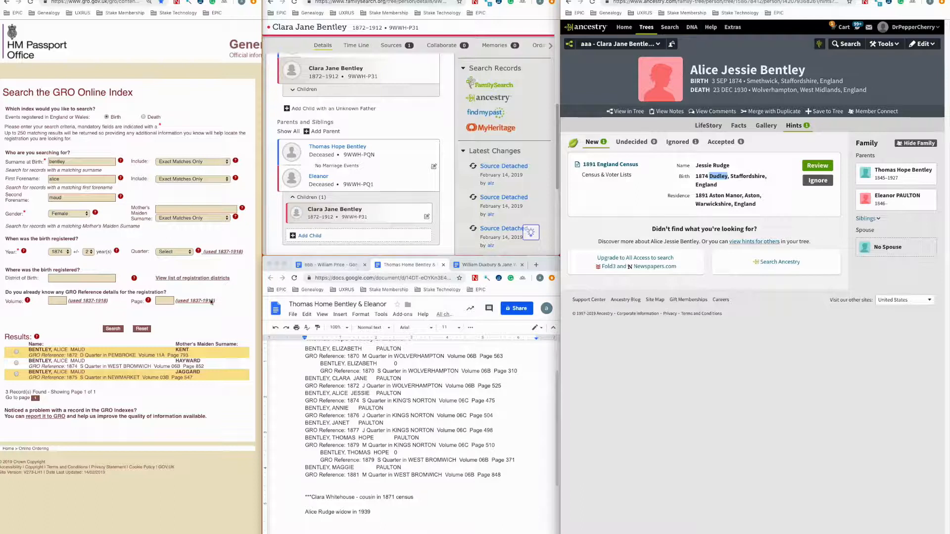
{"action": "double_click", "coordinate": [78, 198]}
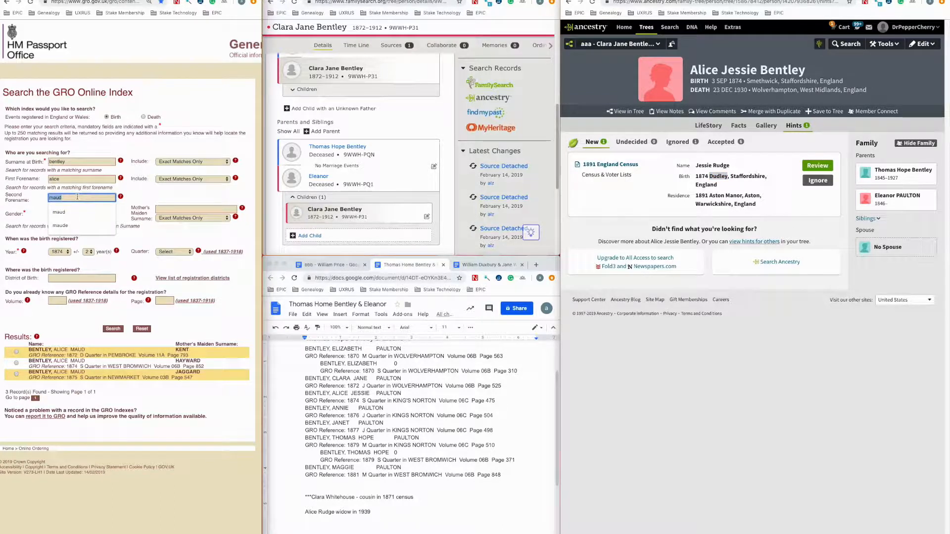
{"action": "key", "text": "BackSpace"}
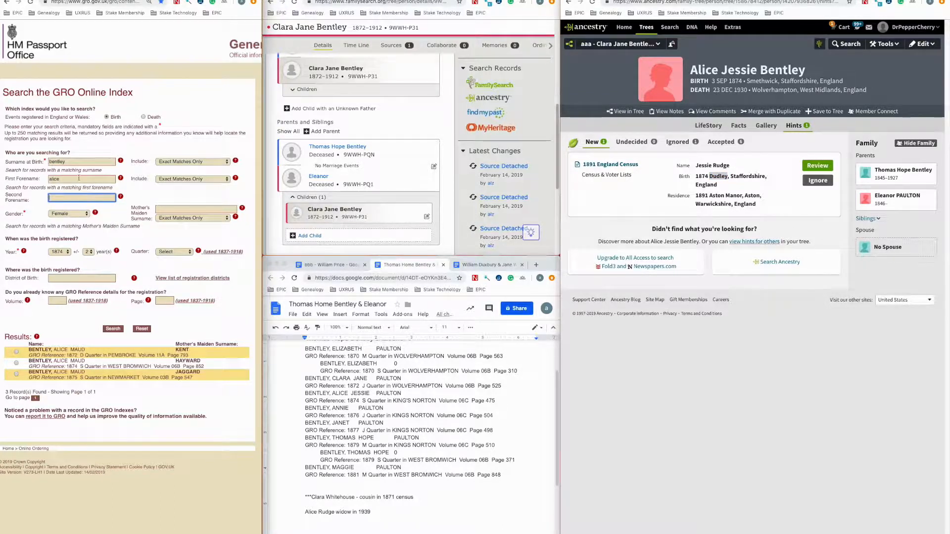
{"action": "double_click", "coordinate": [78, 178]}
{"action": "type", "text": "jessie"}
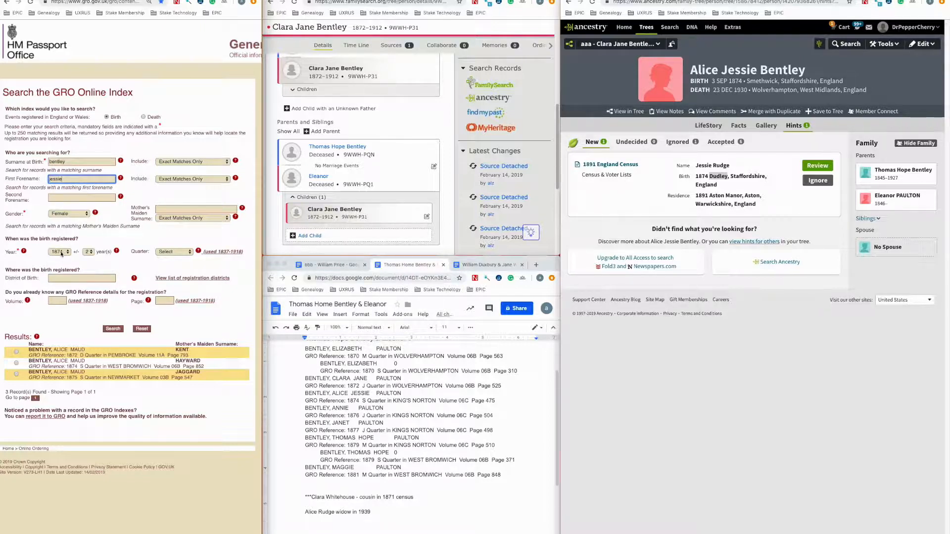
{"action": "left_click", "coordinate": [71, 279]}
{"action": "type", "text": "a"}
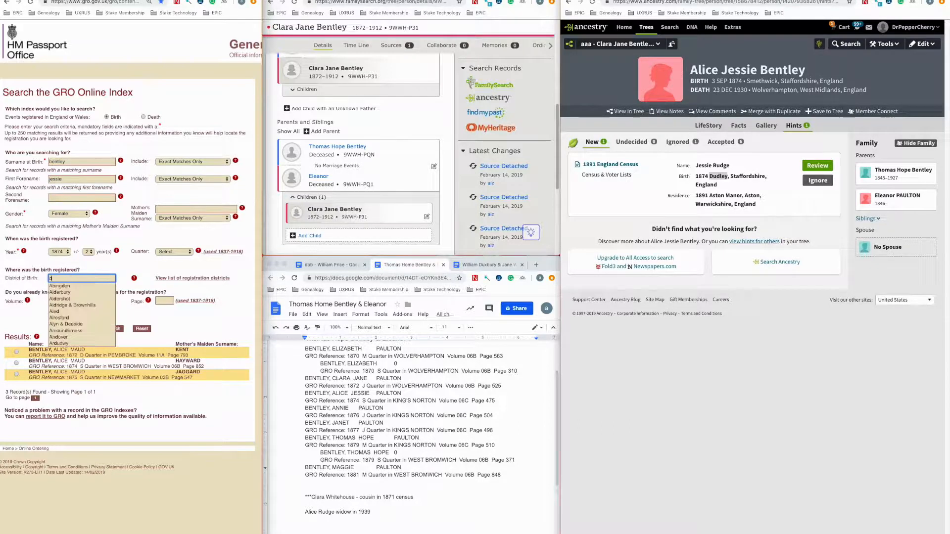
{"action": "type", "text": "ud"}
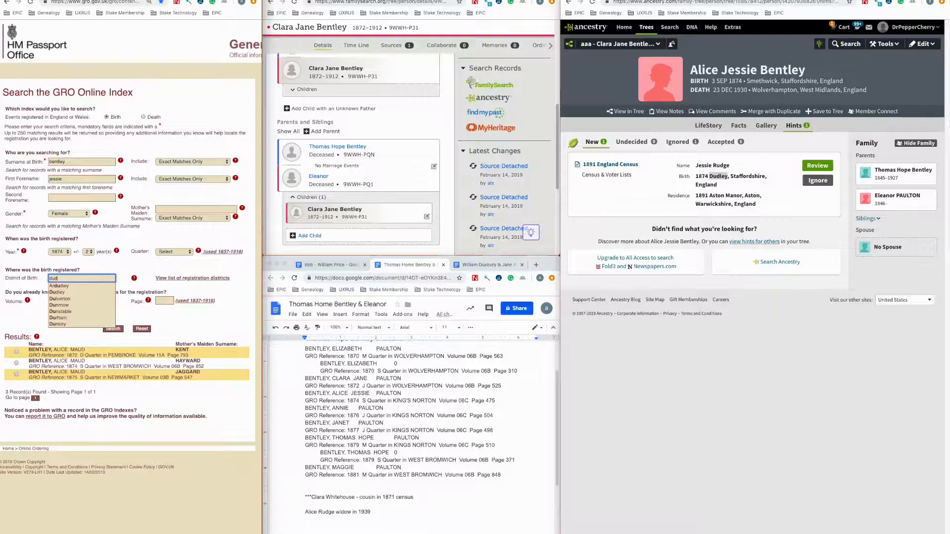
{"action": "key", "text": "Down"}
{"action": "key", "text": "Down"}
{"action": "key", "text": "Return"}
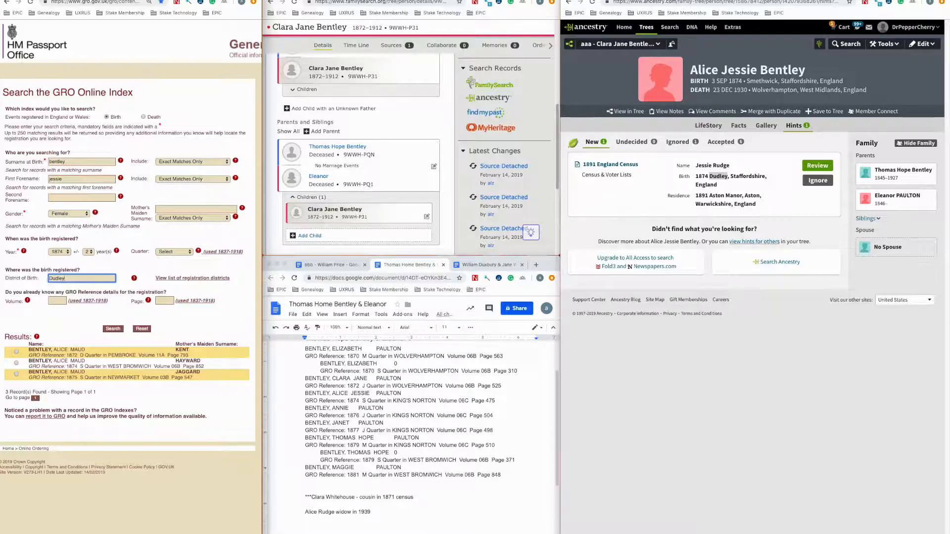
{"action": "left_click", "coordinate": [113, 330]}
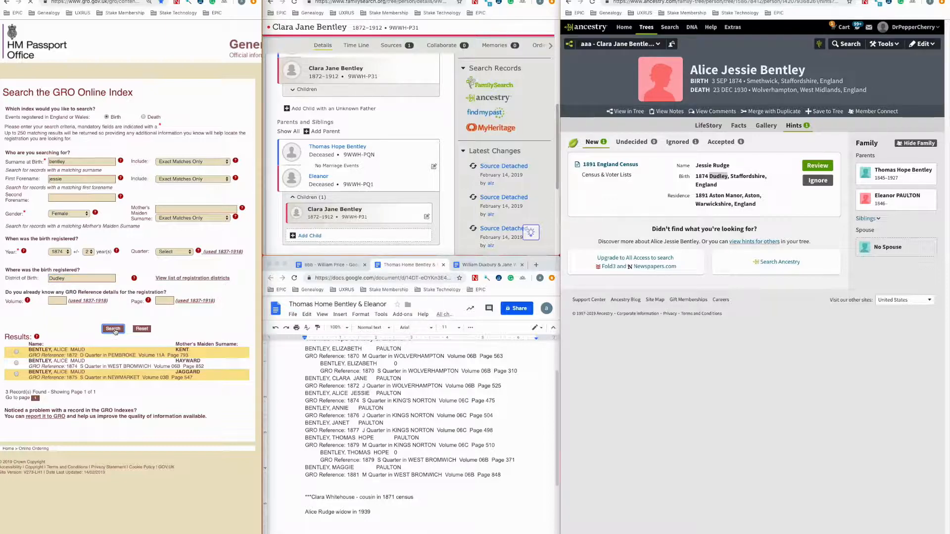
Step: Repeat the GRO birth index search without a district, and ignore the 1891 England Census hint on the profile
{"action": "double_click", "coordinate": [82, 279]}
{"action": "key", "text": "BackSpace"}
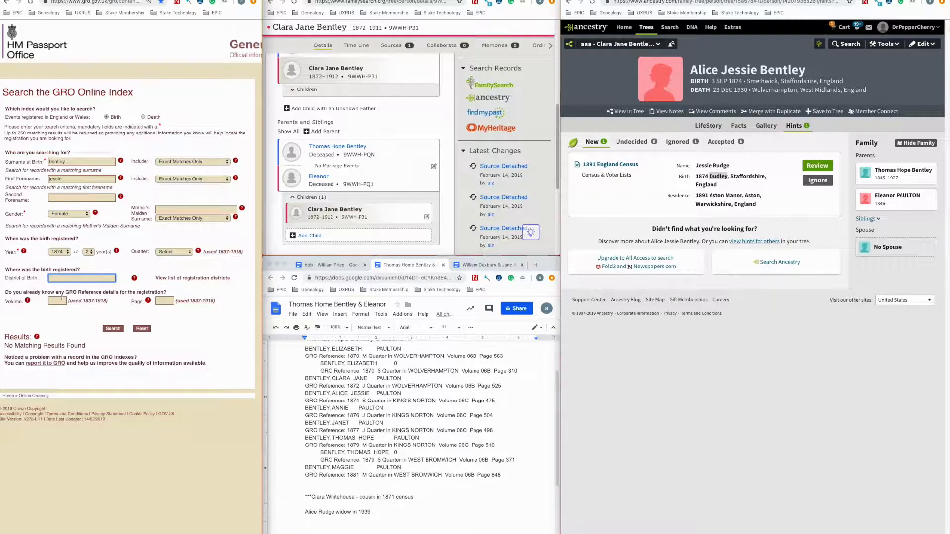
{"action": "left_click", "coordinate": [113, 329]}
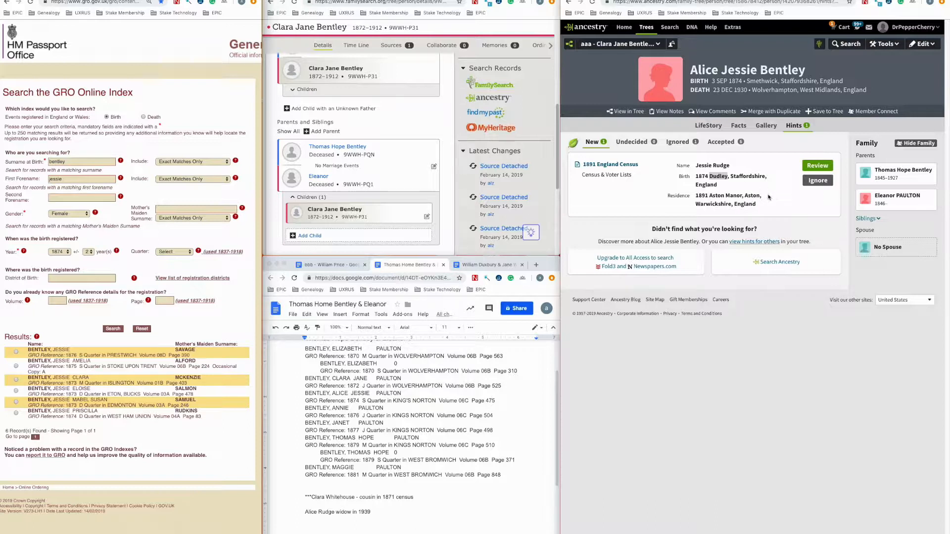
{"action": "left_click", "coordinate": [817, 182]}
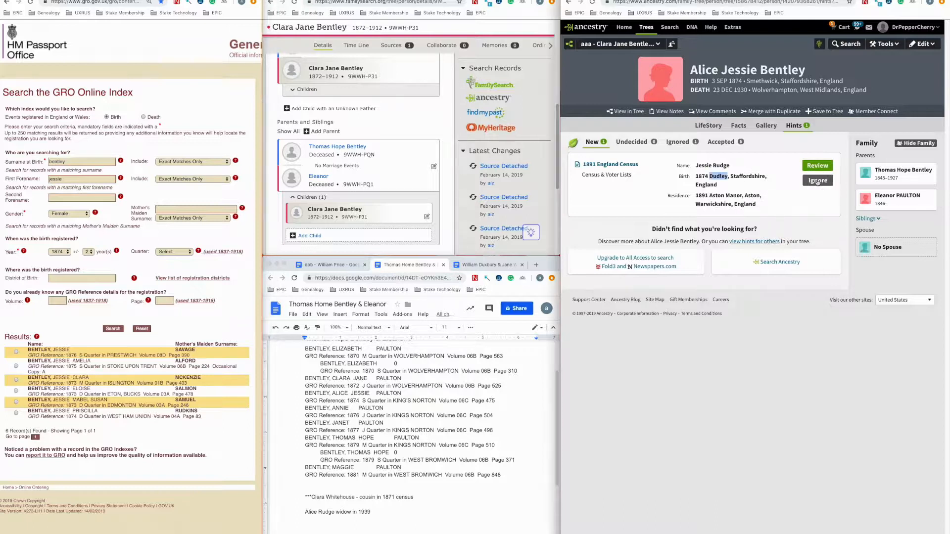
{"action": "left_click", "coordinate": [817, 181]}
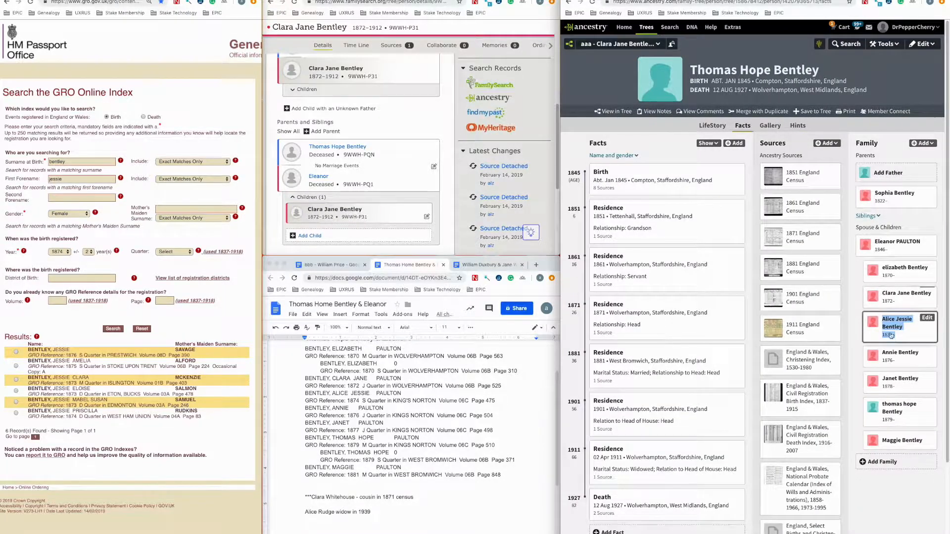
Step: Open the profiles of the four youngest children from the father's family list in separate tabs
{"action": "right_click", "coordinate": [892, 354]}
{"action": "left_click", "coordinate": [893, 355]}
{"action": "right_click", "coordinate": [891, 380]}
{"action": "left_click", "coordinate": [891, 384]}
{"action": "right_click", "coordinate": [888, 405]}
{"action": "left_click", "coordinate": [887, 408]}
{"action": "right_click", "coordinate": [893, 439]}
{"action": "left_click", "coordinate": [885, 443]}
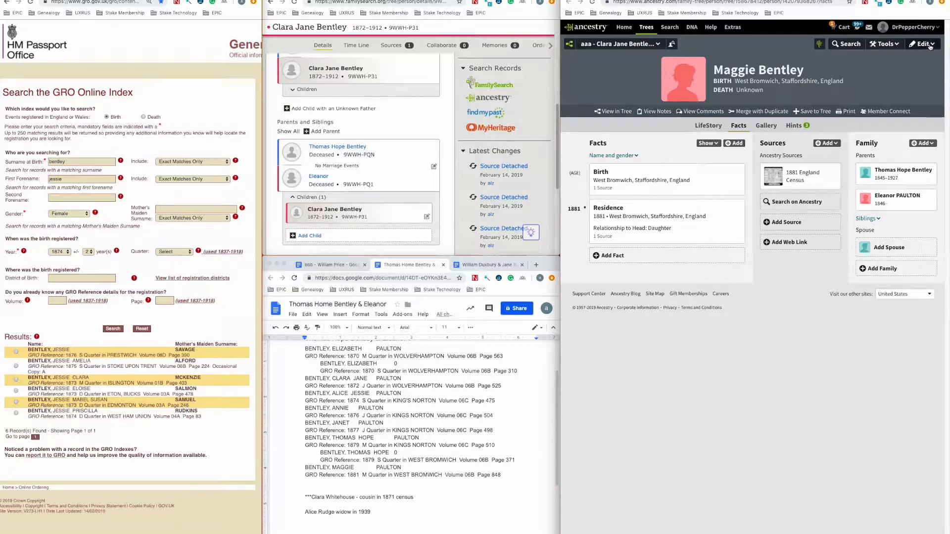
Step: Set the youngest daughter's birth date to Abt. Jan 1881 and save the profile
{"action": "left_click", "coordinate": [930, 47]}
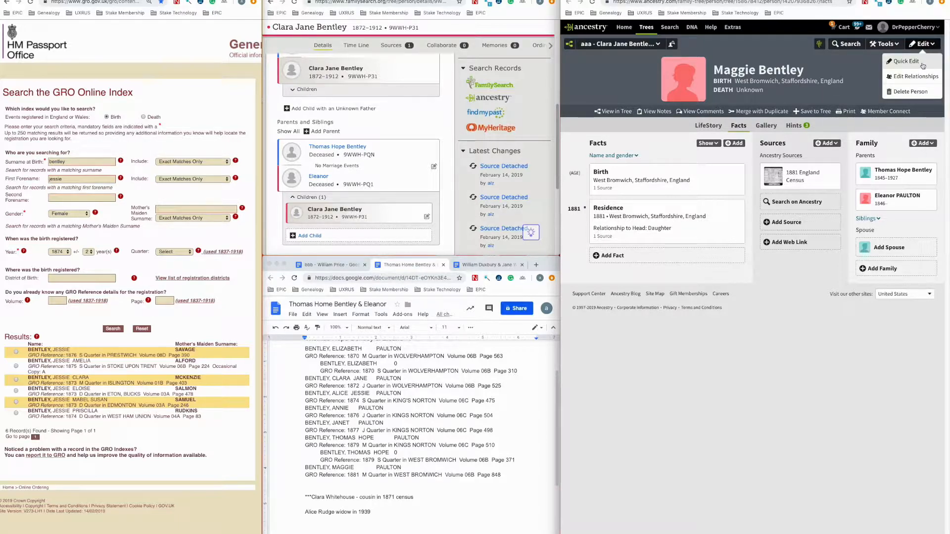
{"action": "left_click", "coordinate": [921, 64]}
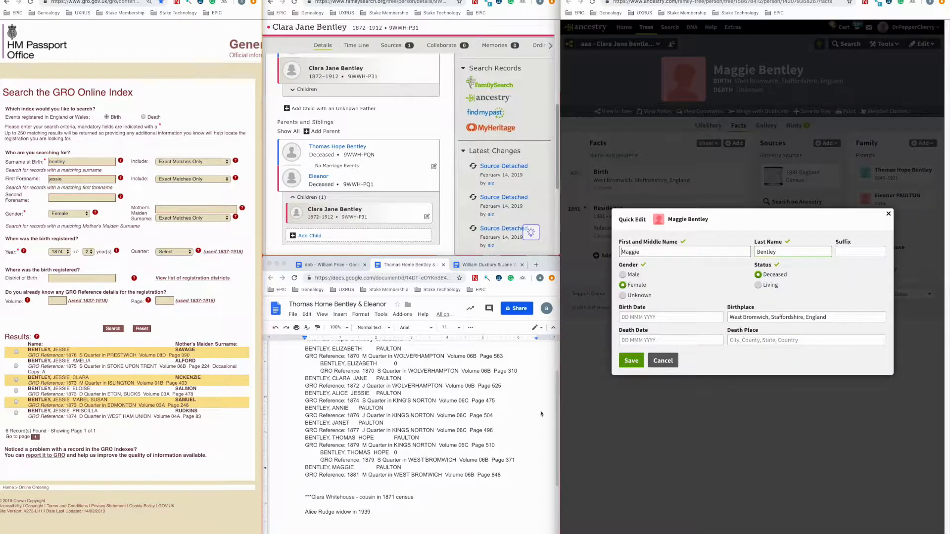
{"action": "left_click", "coordinate": [641, 316]}
{"action": "type", "text": "abt jan 1881"}
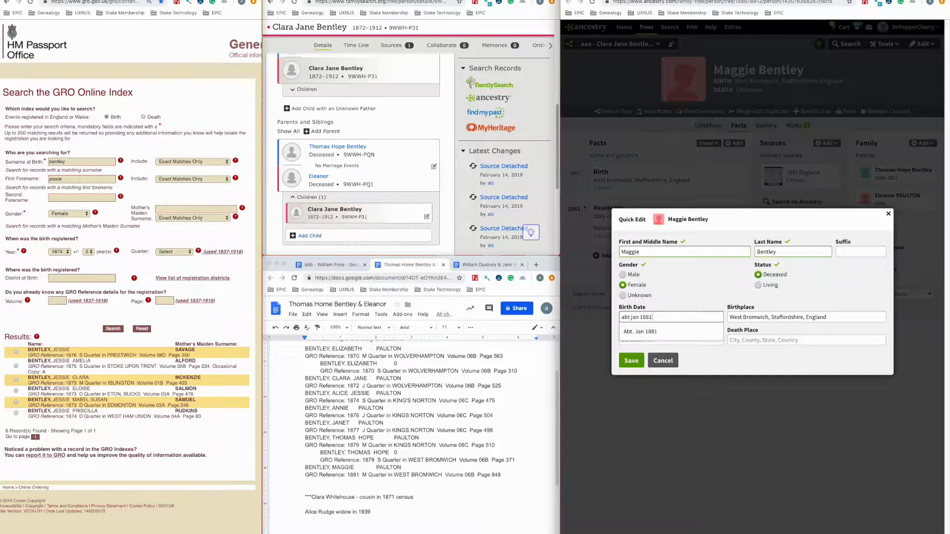
{"action": "left_click", "coordinate": [640, 332]}
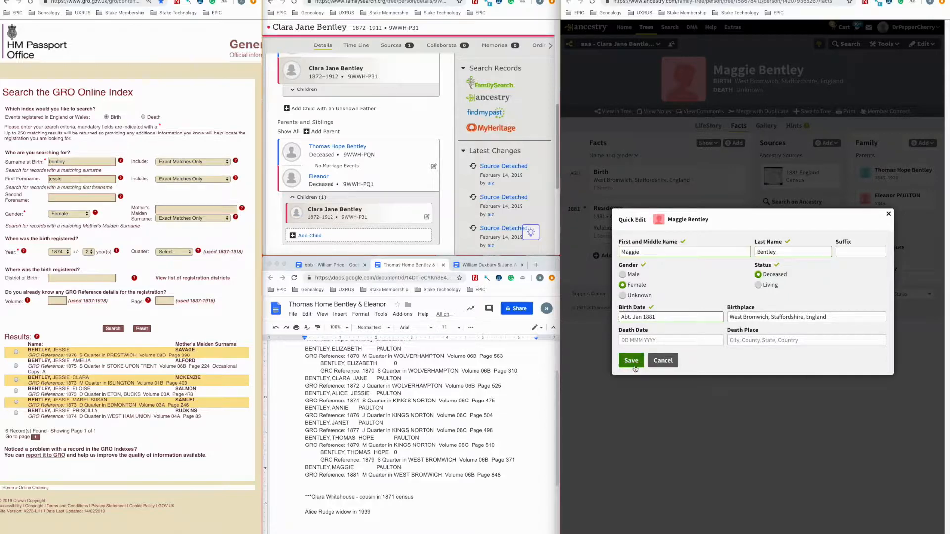
{"action": "left_click", "coordinate": [631, 360]}
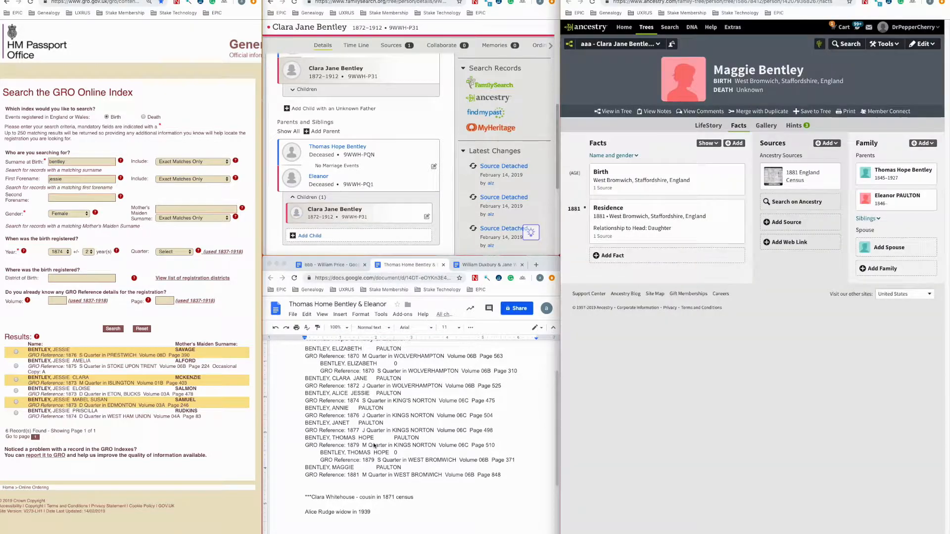
Step: Review the youngest daughter's England & Wales Civil Registration Death Index, 1837-1915 hint and confirm that it matches her
{"action": "left_click", "coordinate": [794, 126]}
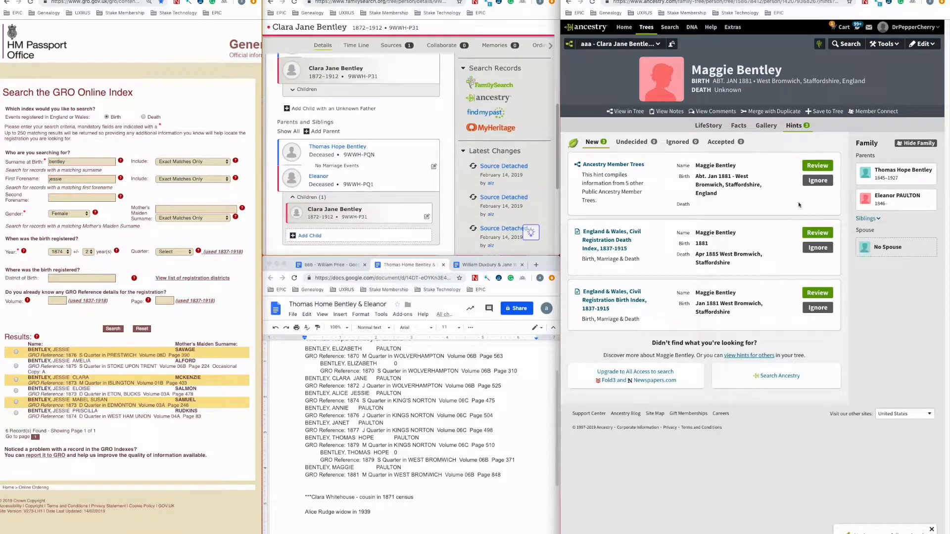
{"action": "left_click", "coordinate": [813, 234]}
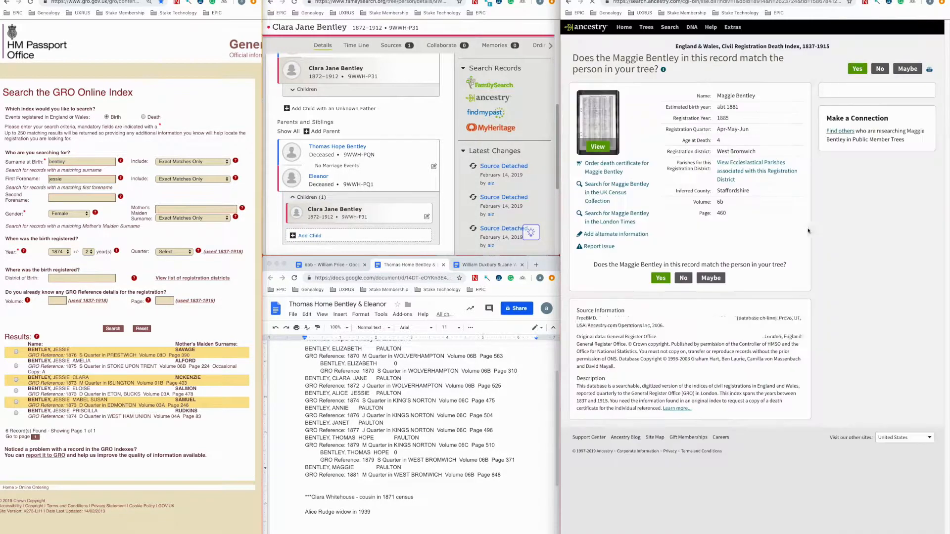
{"action": "left_click", "coordinate": [661, 338]}
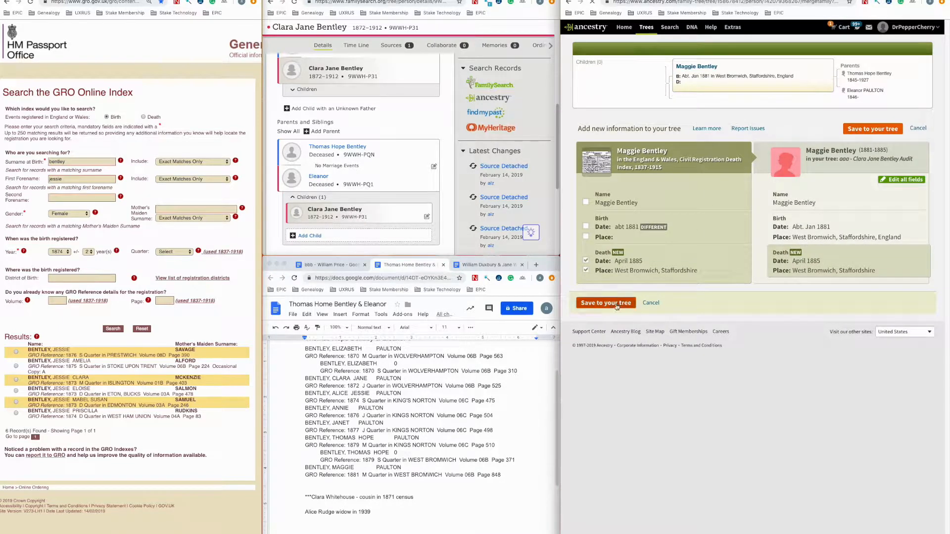
Step: Change the death date in the tree's details for this record to Abt. Apr 1885 and finish editing the fields
{"action": "left_click_drag", "start_coordinate": [616, 305], "coordinate": [712, 304]}
{"action": "left_click", "coordinate": [815, 262]}
{"action": "left_click", "coordinate": [801, 269]}
{"action": "type", "text": "bet"}
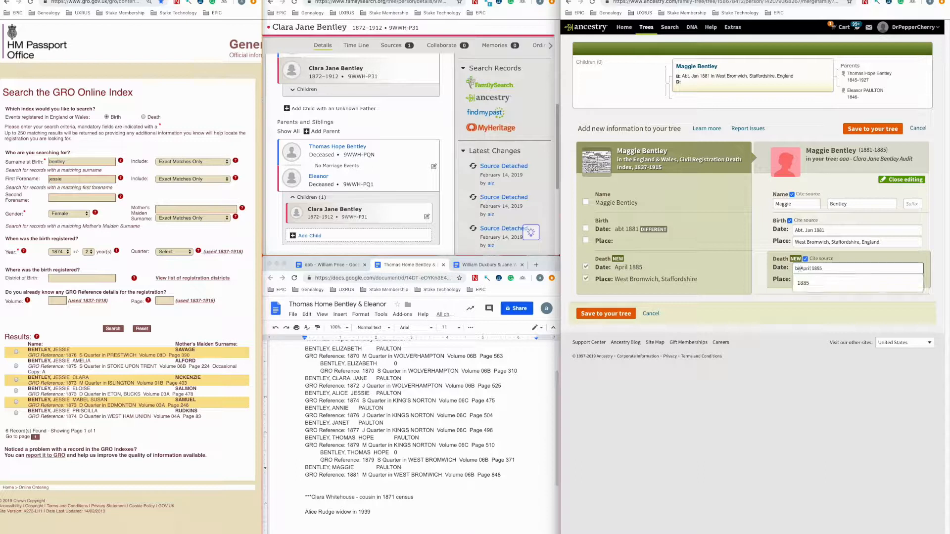
{"action": "key", "text": "BackSpace"}
{"action": "key", "text": "BackSpace"}
{"action": "key", "text": "BackSpace"}
{"action": "type", "text": "abt"}
{"action": "left_click", "coordinate": [819, 284]}
{"action": "left_click", "coordinate": [896, 181]}
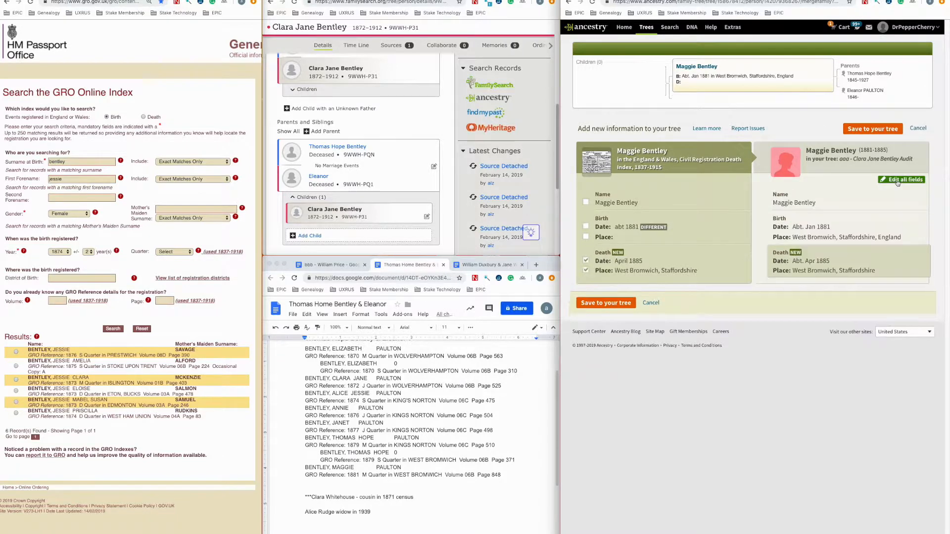
Step: Search the GRO birth index for the youngest daughter's forename with the birth year set to 1881
{"action": "double_click", "coordinate": [69, 179]}
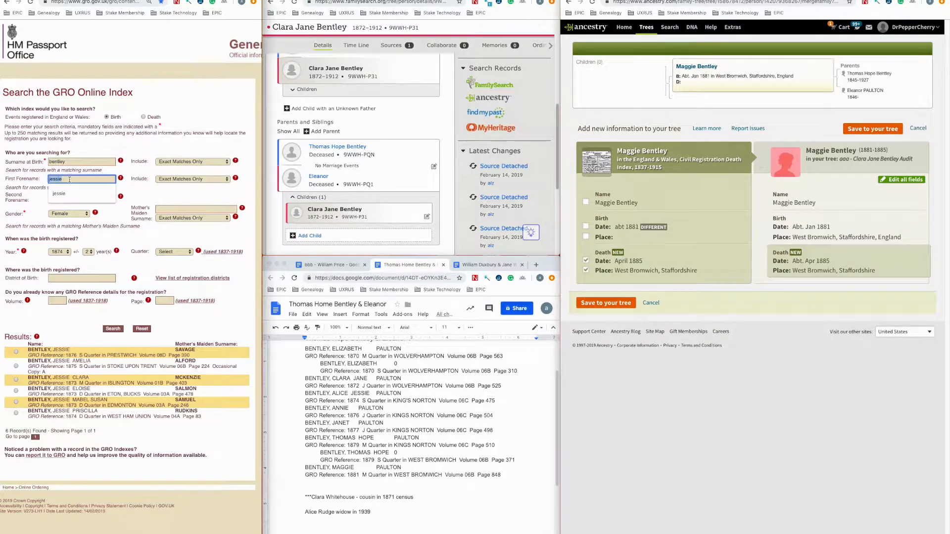
{"action": "type", "text": "maggie"}
{"action": "left_click", "coordinate": [61, 252]}
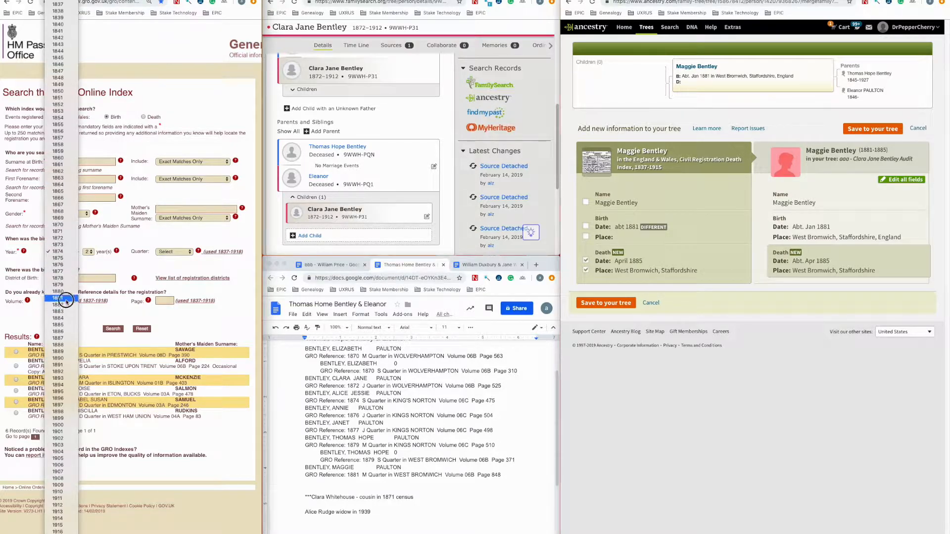
{"action": "key", "text": "Return"}
{"action": "left_click", "coordinate": [113, 329]}
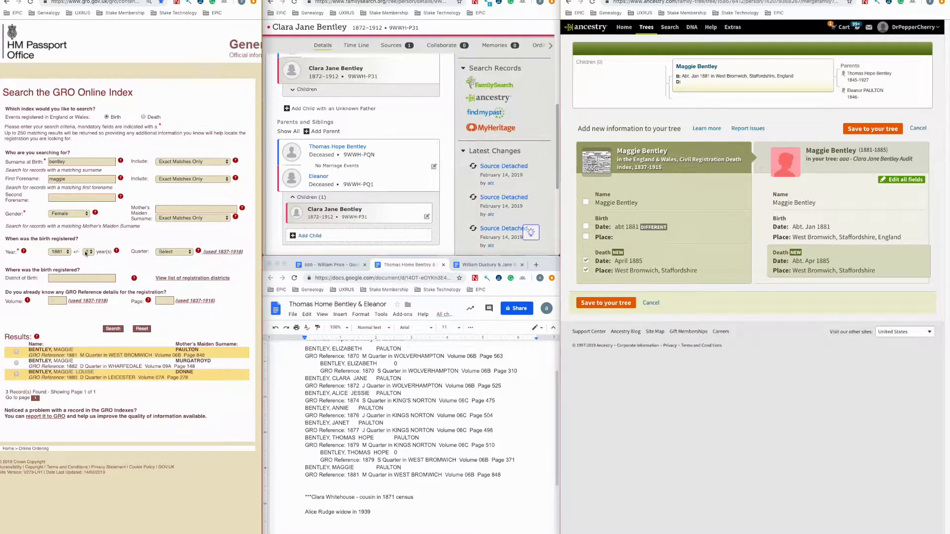
Step: Search the GRO death index for the youngest daughter with the registration year set to 1886
{"action": "left_click", "coordinate": [64, 255]}
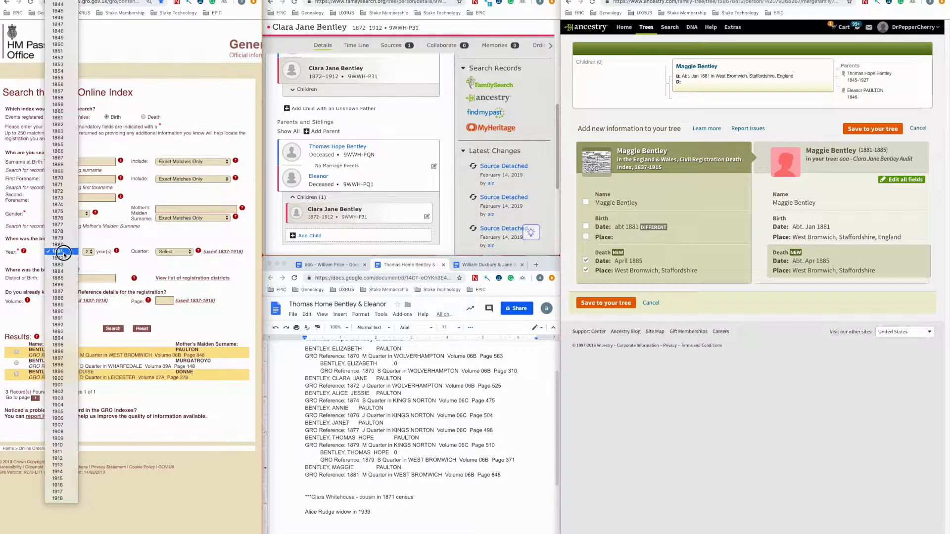
{"action": "left_click", "coordinate": [63, 280]}
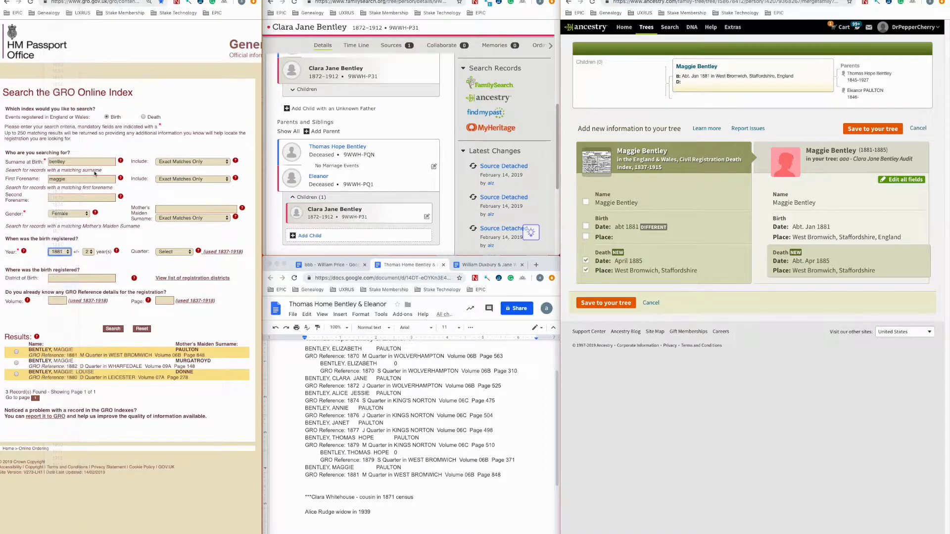
{"action": "left_click", "coordinate": [143, 117]}
{"action": "left_click", "coordinate": [113, 328]}
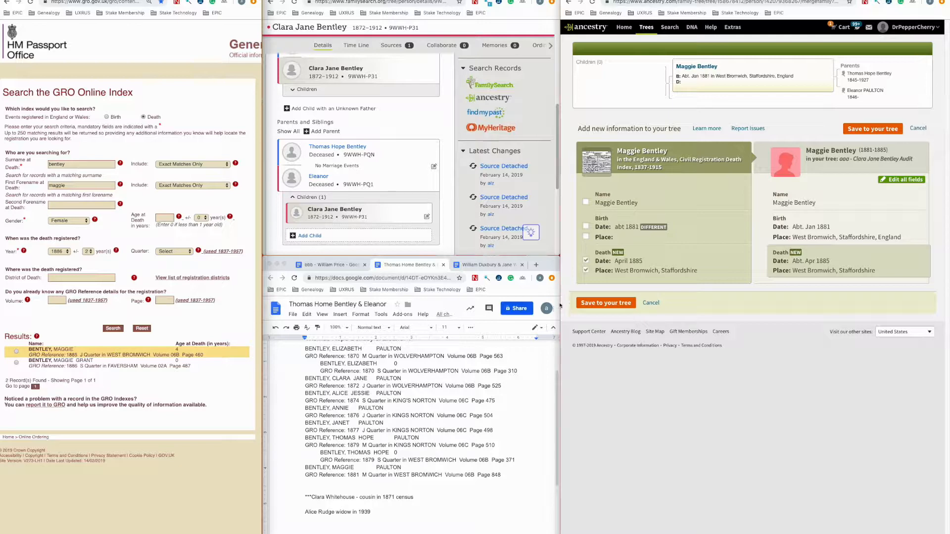
Step: Save the youngest daughter's death index record to the tree and confirm her England & Wales Civil Registration Birth Index, 1837-1915 hint as a match
{"action": "left_click", "coordinate": [877, 126]}
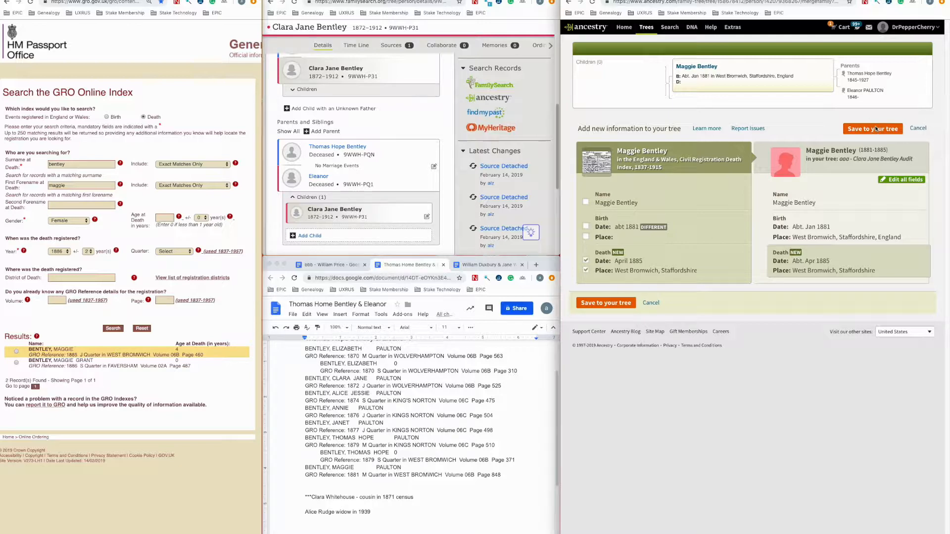
{"action": "left_click", "coordinate": [872, 128]}
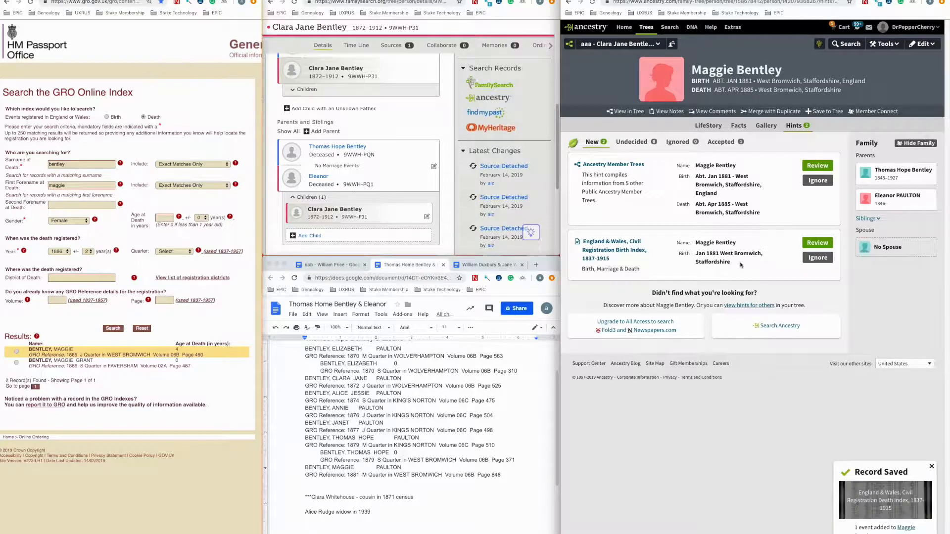
{"action": "left_click", "coordinate": [818, 243]}
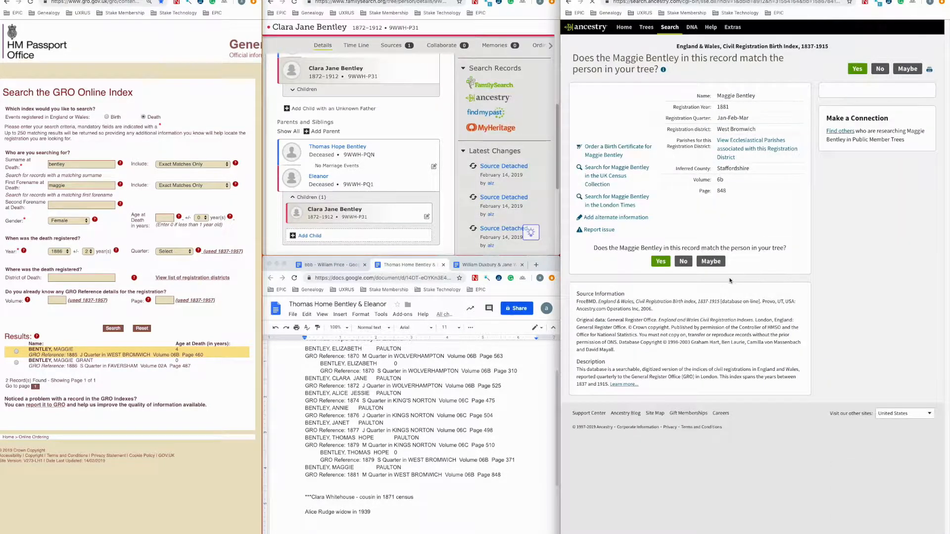
{"action": "left_click", "coordinate": [661, 324]}
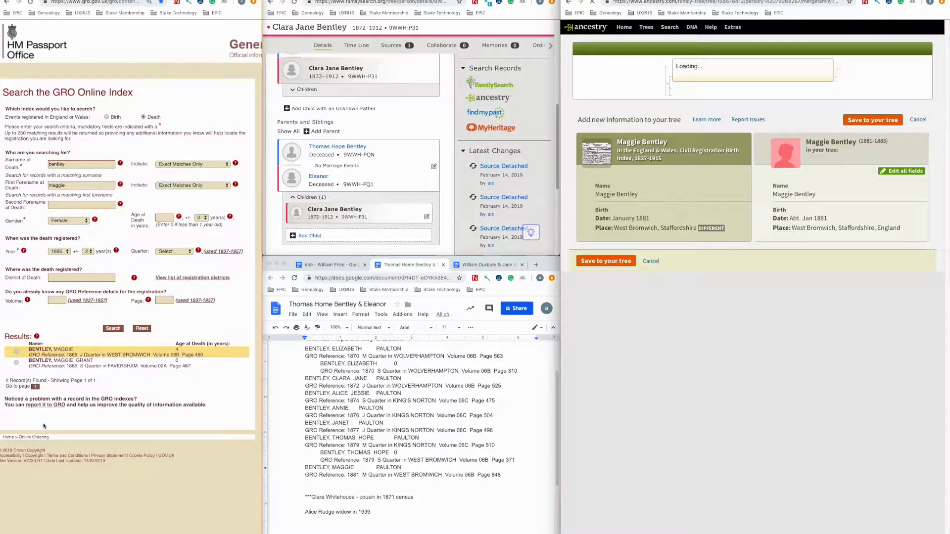
Step: Copy the 1885 West Bromwich GRO death entry into the research notes below the youngest daughter's birth entry, unformatted and with both lines indented
{"action": "left_click_drag", "start_coordinate": [33, 350], "coordinate": [206, 356]}
{"action": "key", "text": "super+c"}
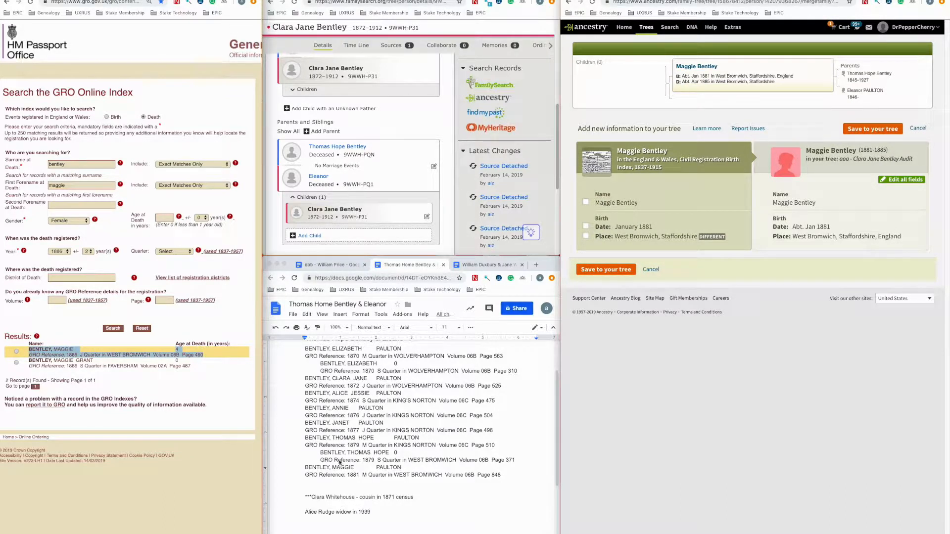
{"action": "left_click", "coordinate": [343, 477]}
{"action": "key", "text": "super+v"}
{"action": "key", "text": "super+z"}
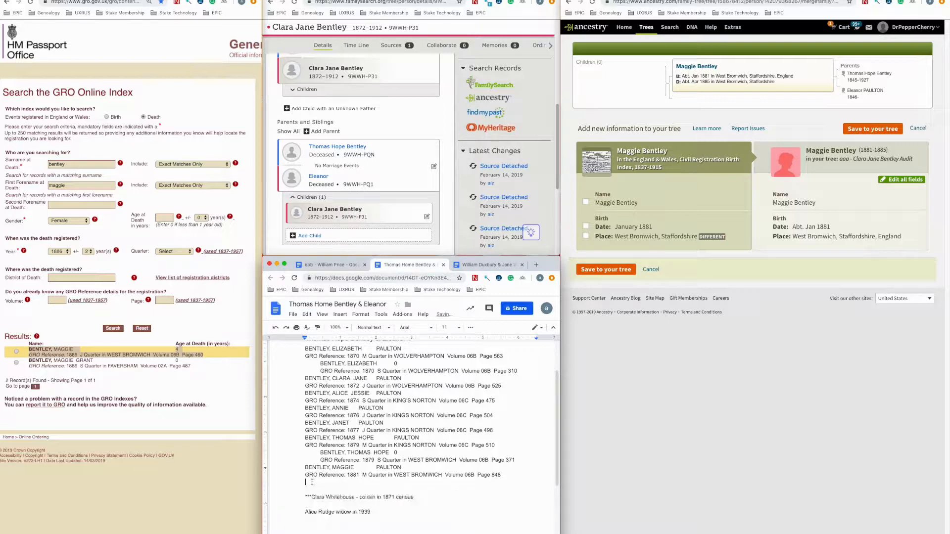
{"action": "right_click", "coordinate": [313, 482]}
{"action": "left_click", "coordinate": [356, 403]}
{"action": "left_click", "coordinate": [304, 483]}
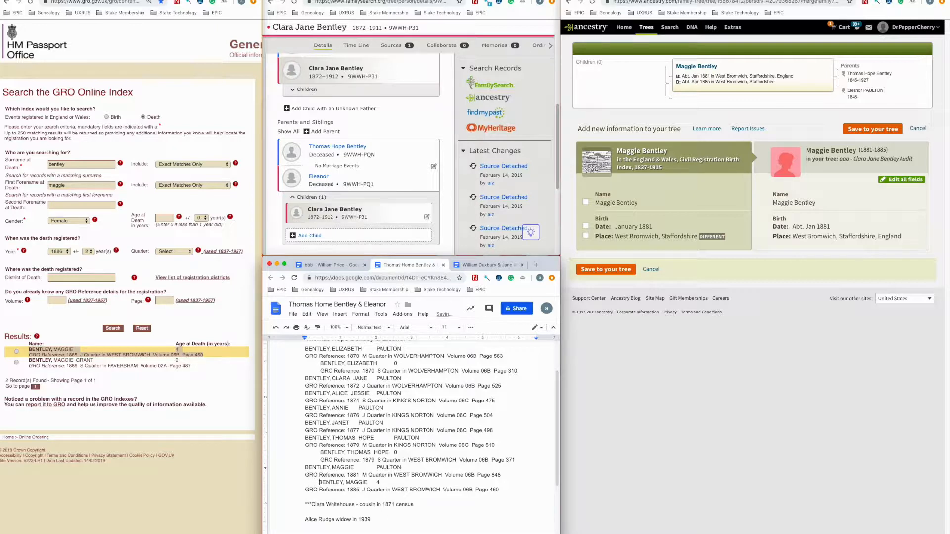
{"action": "key", "text": "Down"}
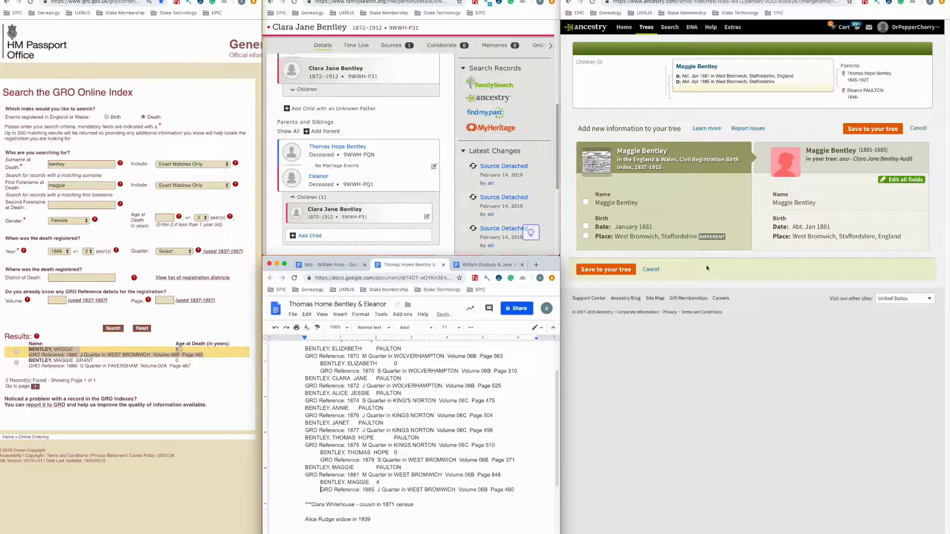
Step: Save the birth index record to the youngest daughter in the tree and ignore her Ancestry Member Trees hint
{"action": "left_click", "coordinate": [625, 270]}
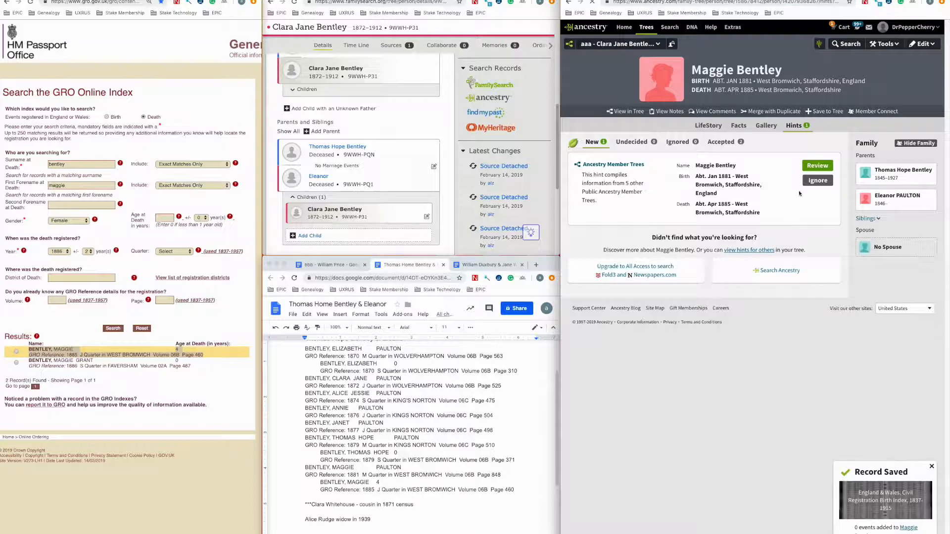
{"action": "left_click", "coordinate": [818, 180]}
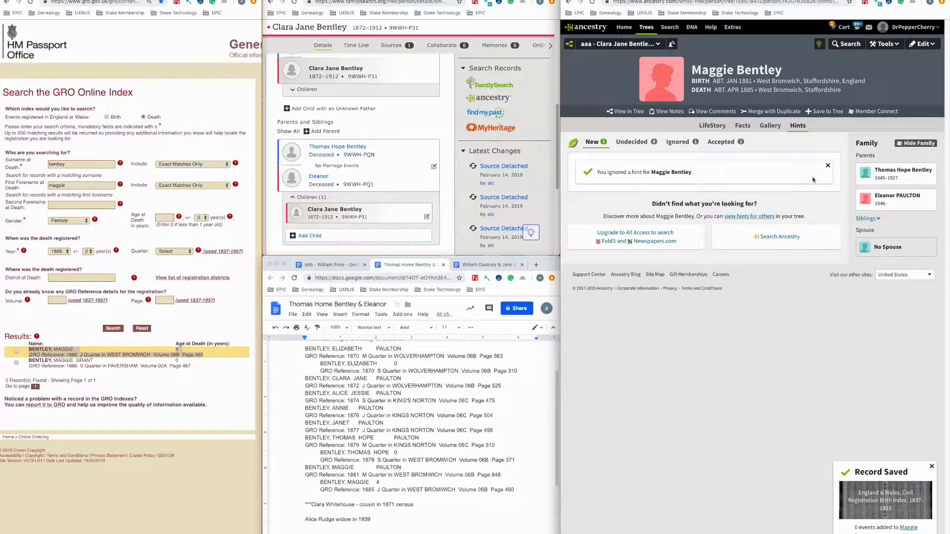
{"action": "left_click", "coordinate": [743, 127]}
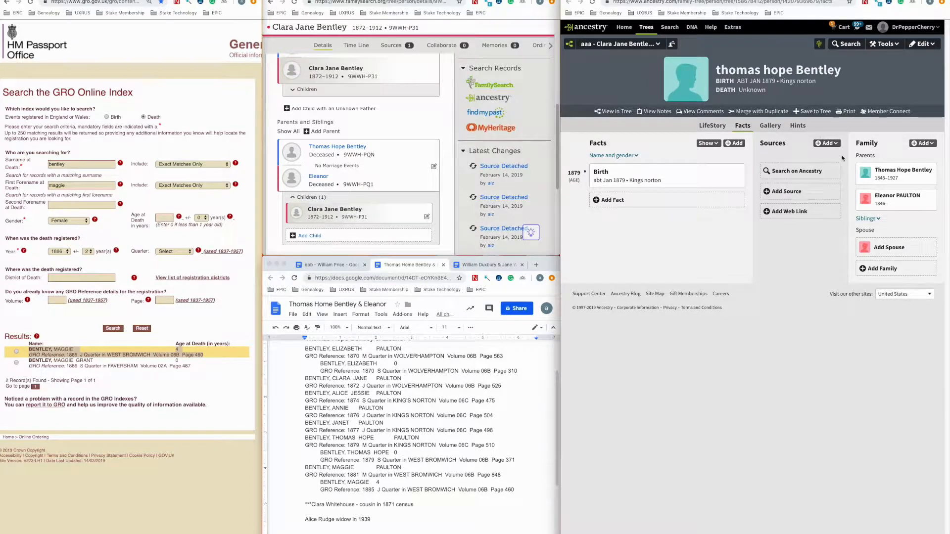
Step: Search records from the son's profile and attach the January 1879 King's Norton Birth Index, 1837-1915 record to him in the tree
{"action": "left_click", "coordinate": [858, 43]}
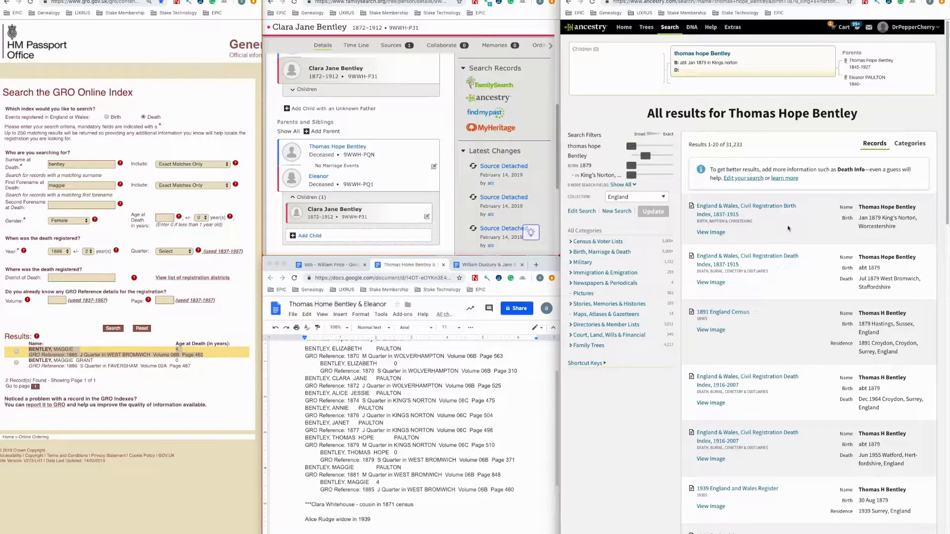
{"action": "mouse_move", "coordinate": [774, 208]}
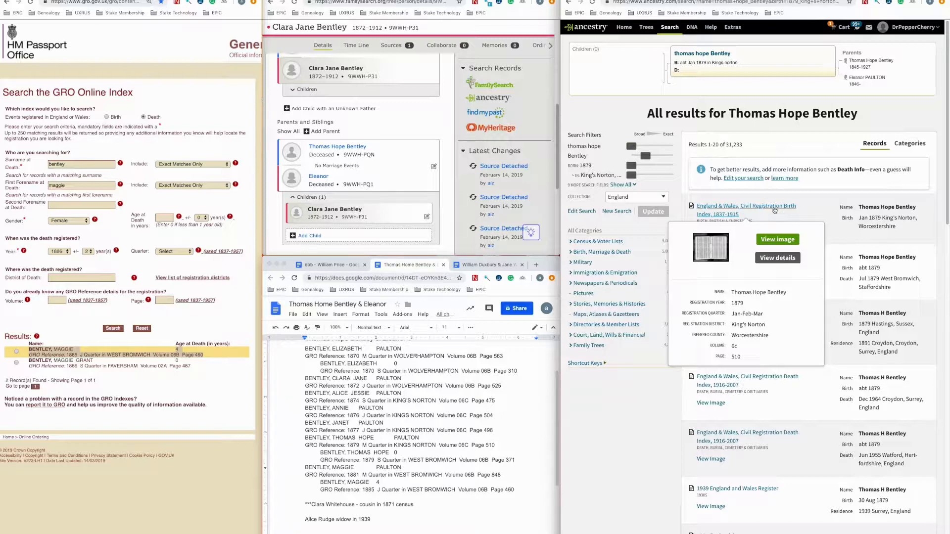
{"action": "left_click", "coordinate": [774, 210]}
{"action": "left_click", "coordinate": [719, 278]}
{"action": "left_click", "coordinate": [718, 297]}
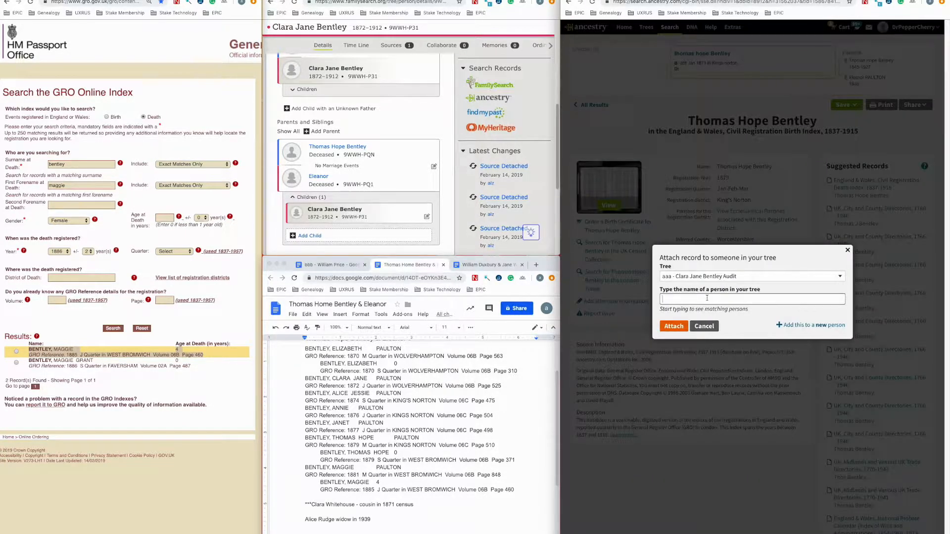
{"action": "type", "text": "thom"}
{"action": "left_click", "coordinate": [711, 326]}
{"action": "left_click", "coordinate": [670, 327]}
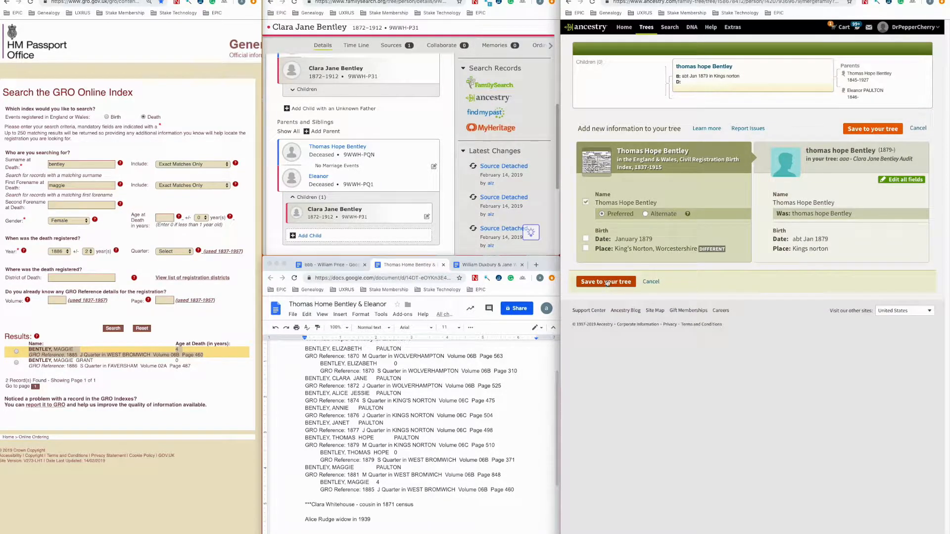
Step: Keep the tree's own birth details, set the son's birth place to Kings norton, Stafford, Staffordshire, England, and save the record
{"action": "left_click", "coordinate": [586, 248]}
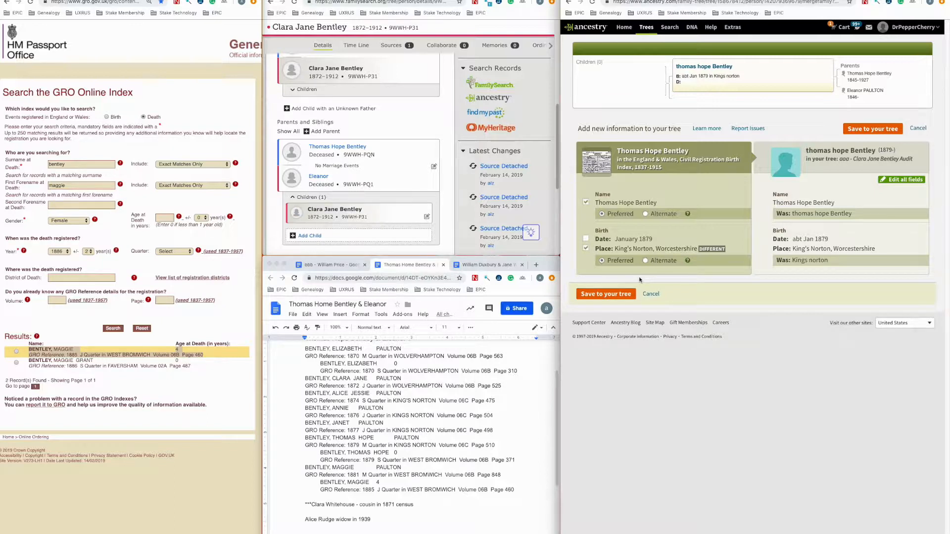
{"action": "left_click", "coordinate": [586, 249]}
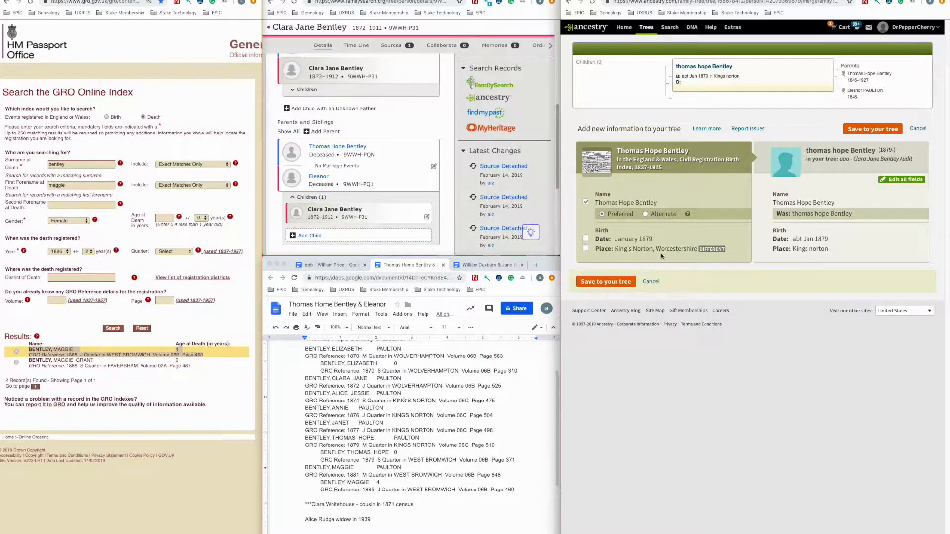
{"action": "left_click", "coordinate": [833, 249]}
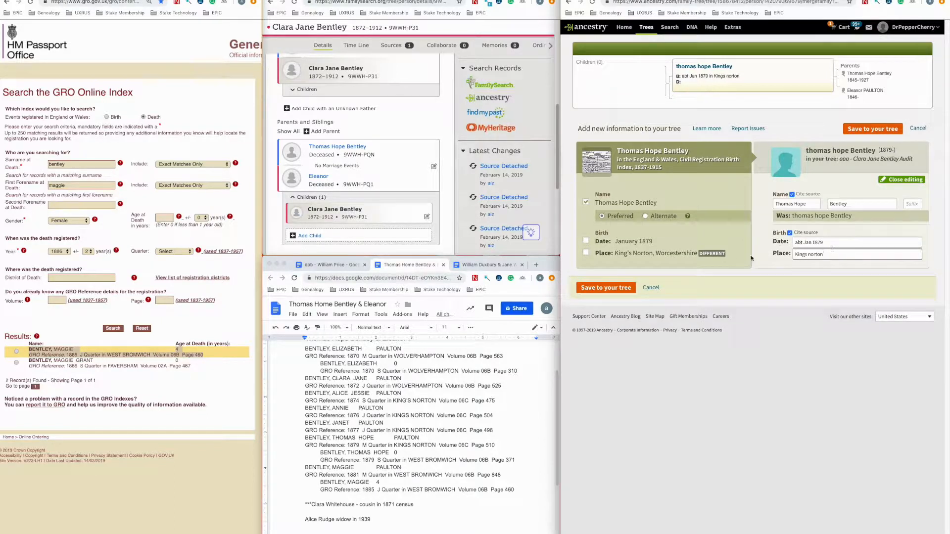
{"action": "type", "text": ", staffor"}
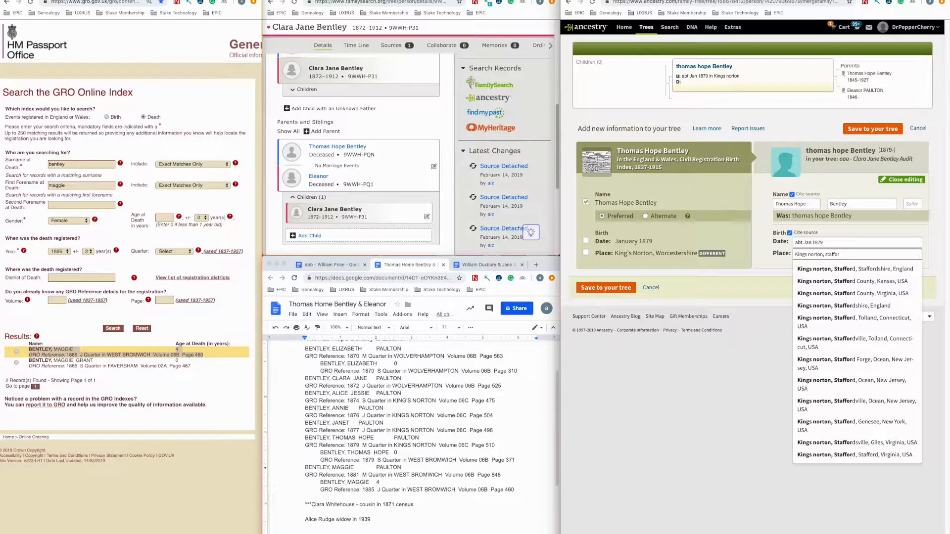
{"action": "left_click", "coordinate": [818, 272]}
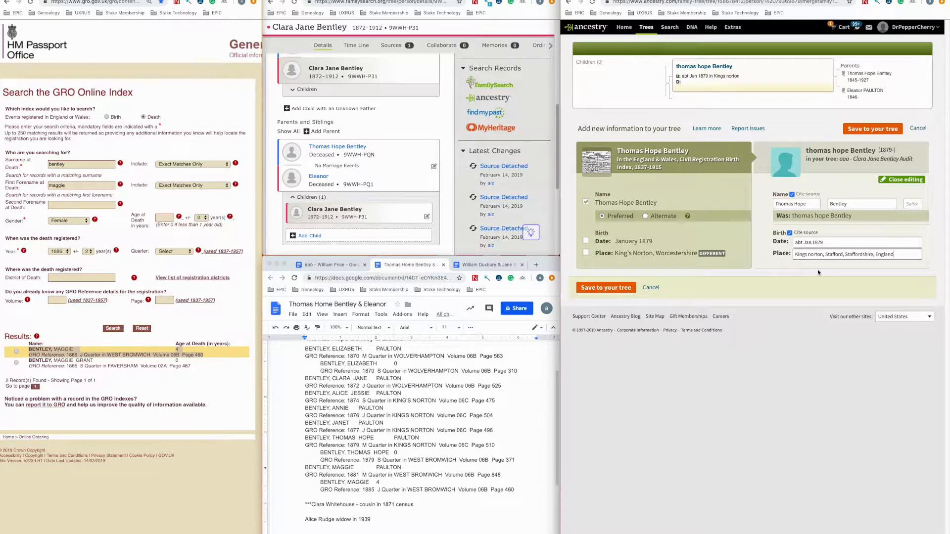
{"action": "left_click", "coordinate": [901, 179]}
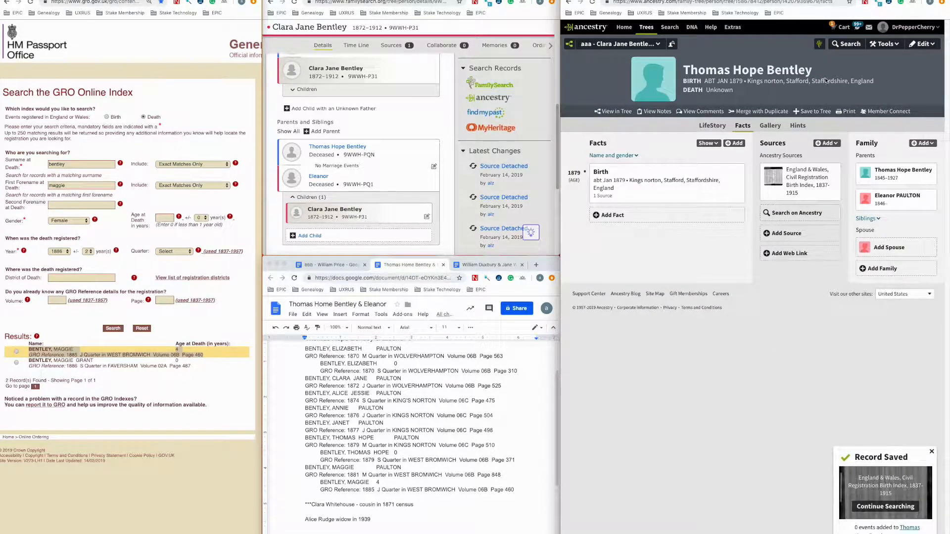
Step: Search records for the son again and attach the July 1879 West Bromwich Death Index, 1837-1915 record to him in the tree
{"action": "left_click", "coordinate": [856, 27]}
{"action": "left_click", "coordinate": [759, 51]}
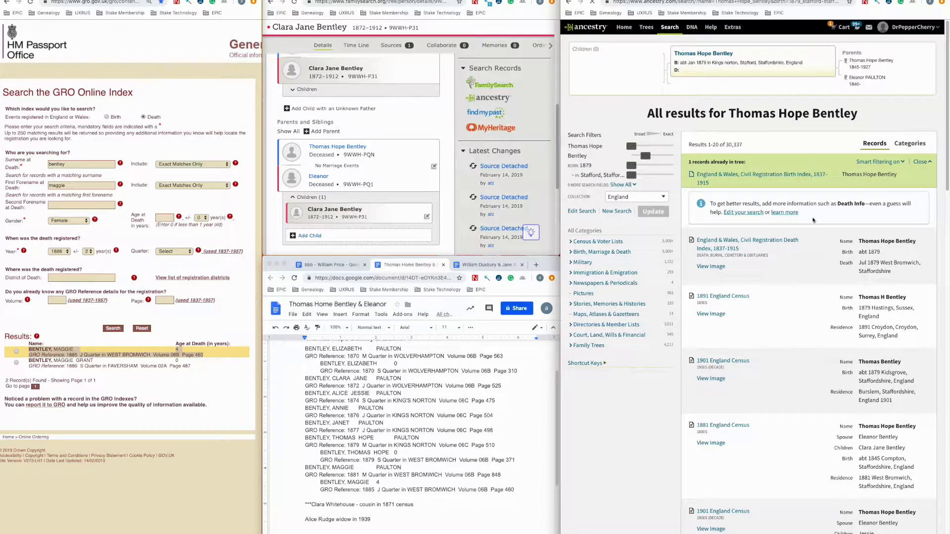
{"action": "scroll", "coordinate": [798, 262], "scroll_direction": "down", "scroll_amount": 1}
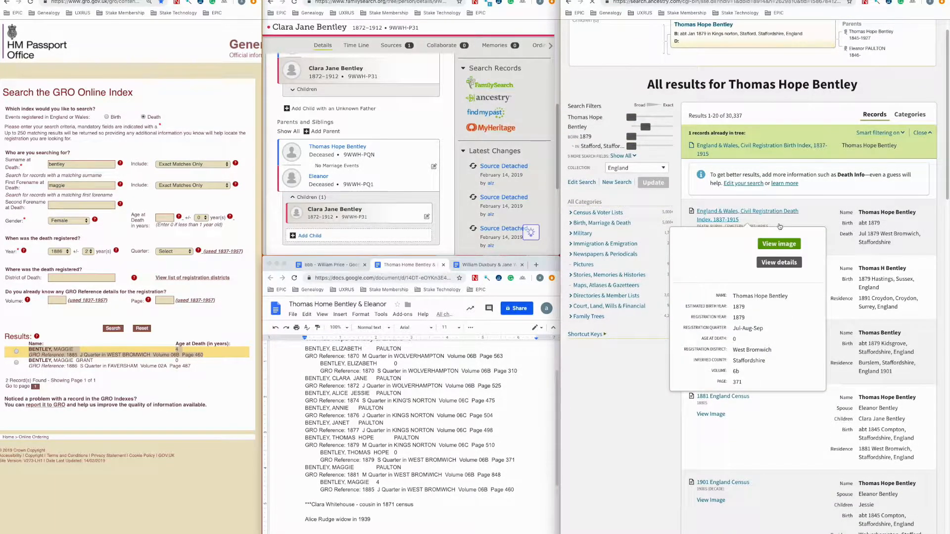
{"action": "left_click", "coordinate": [780, 213]}
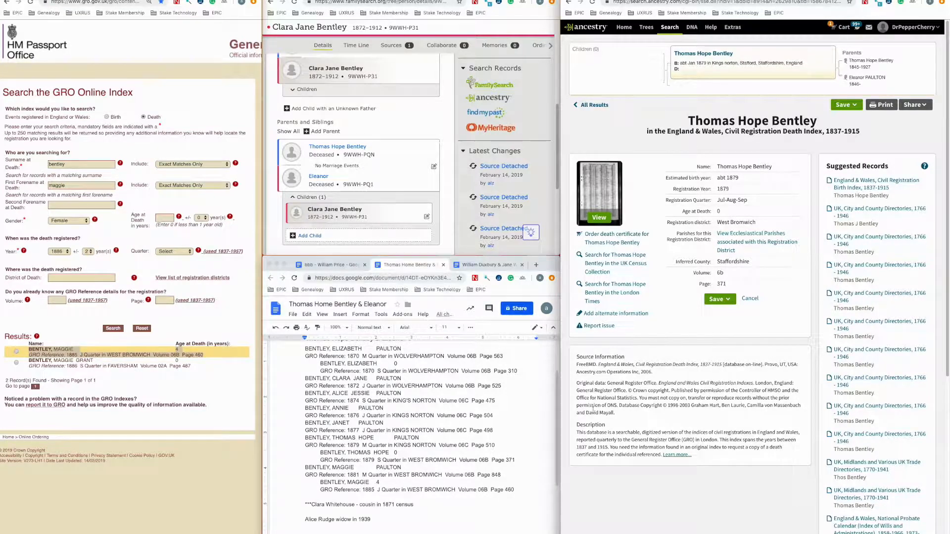
{"action": "left_click", "coordinate": [715, 301]}
{"action": "left_click", "coordinate": [717, 318]}
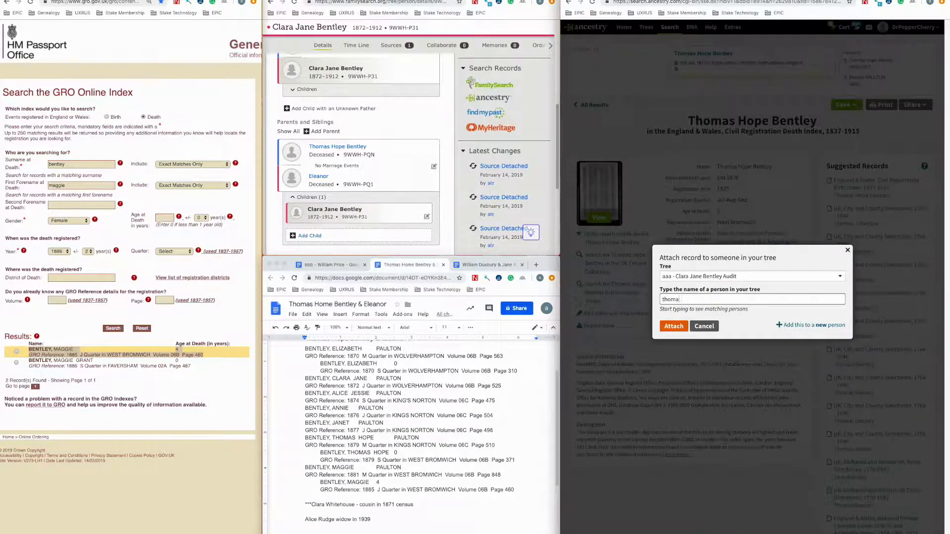
{"action": "type", "text": "thomas"}
{"action": "left_click", "coordinate": [686, 309]}
{"action": "left_click", "coordinate": [679, 327]}
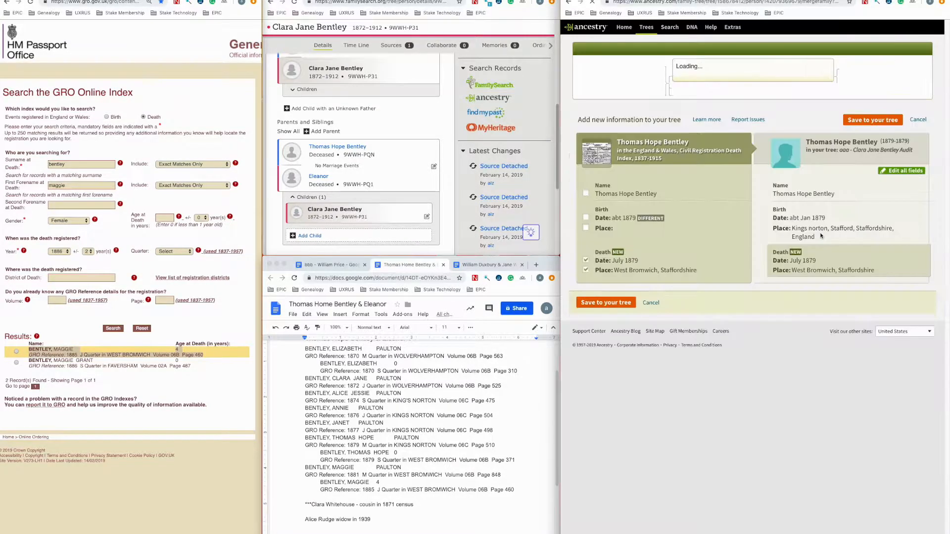
Step: Set the son's death date to Abt. Jul 1879 in the tree's details and save the death record to the tree
{"action": "left_click", "coordinate": [902, 179]}
{"action": "left_click", "coordinate": [795, 268]}
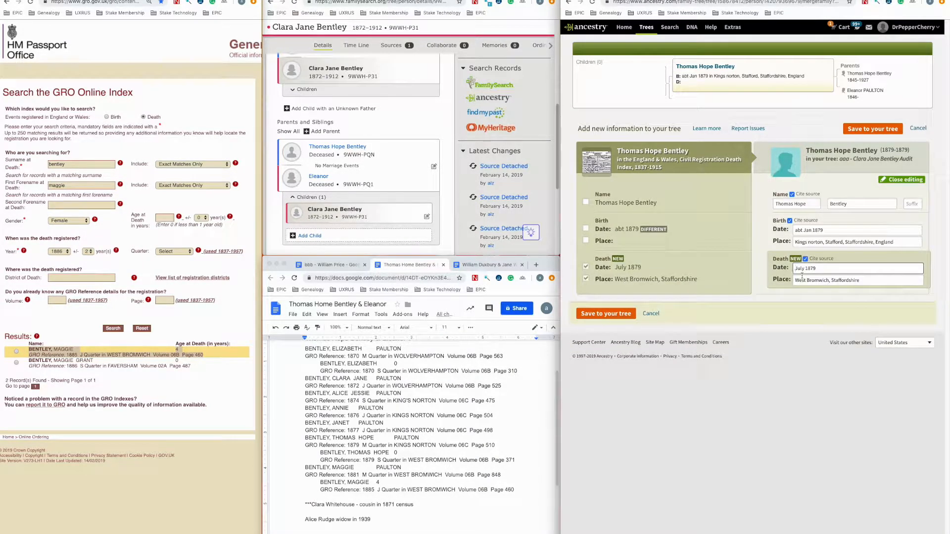
{"action": "type", "text": "abt"}
{"action": "left_click", "coordinate": [833, 284]}
{"action": "left_click", "coordinate": [901, 179]}
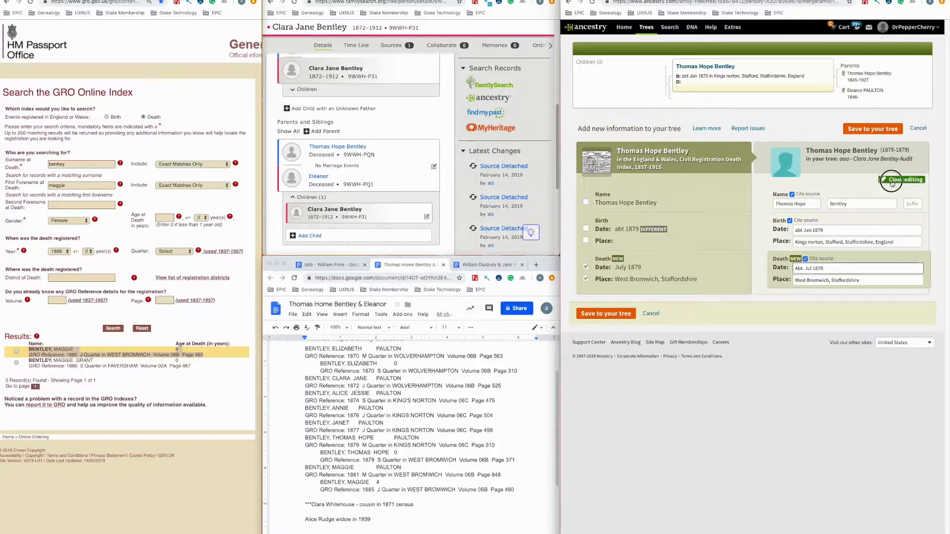
{"action": "left_click", "coordinate": [875, 129]}
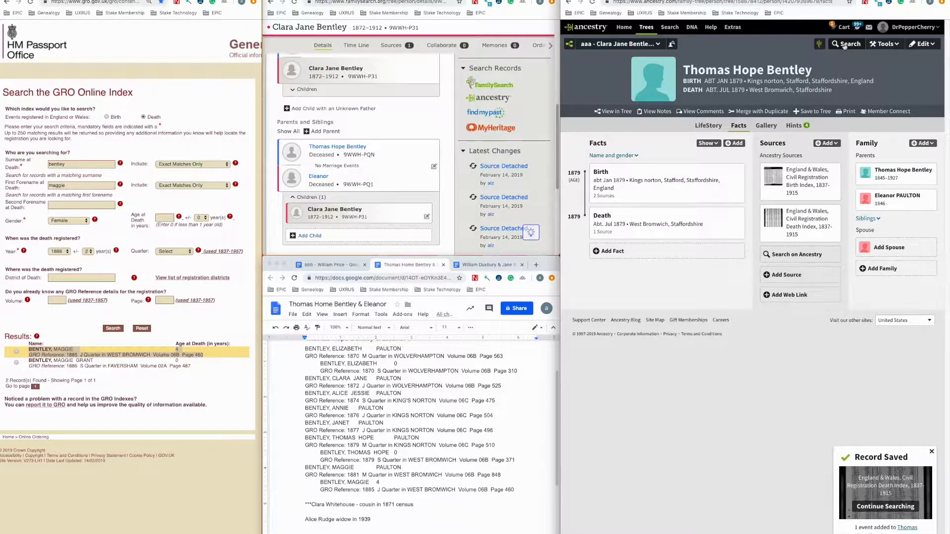
Step: Ignore the son's hints from the probate calendar, the 1837-1915 marriage index, the Midlands trade directories and the UK city directories
{"action": "left_click", "coordinate": [795, 126]}
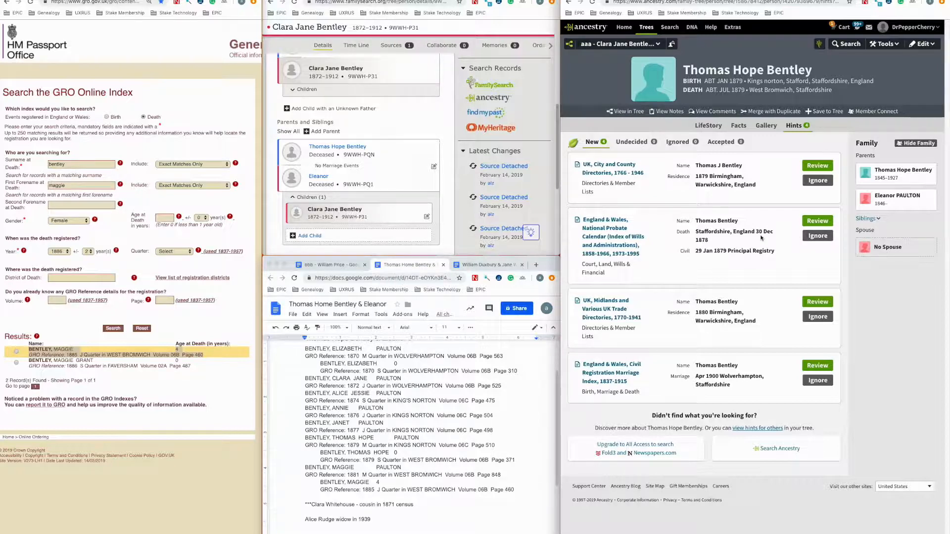
{"action": "left_click", "coordinate": [817, 235]}
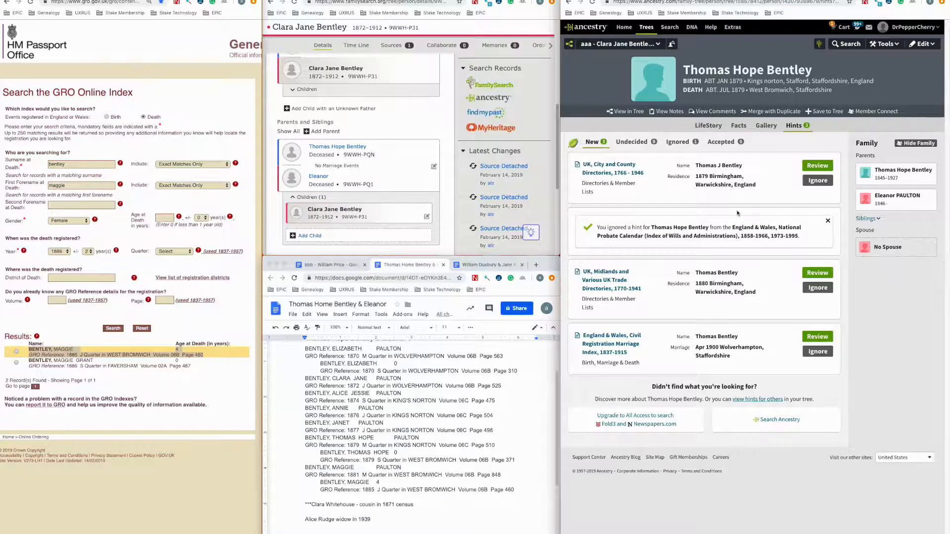
{"action": "left_click", "coordinate": [806, 351]}
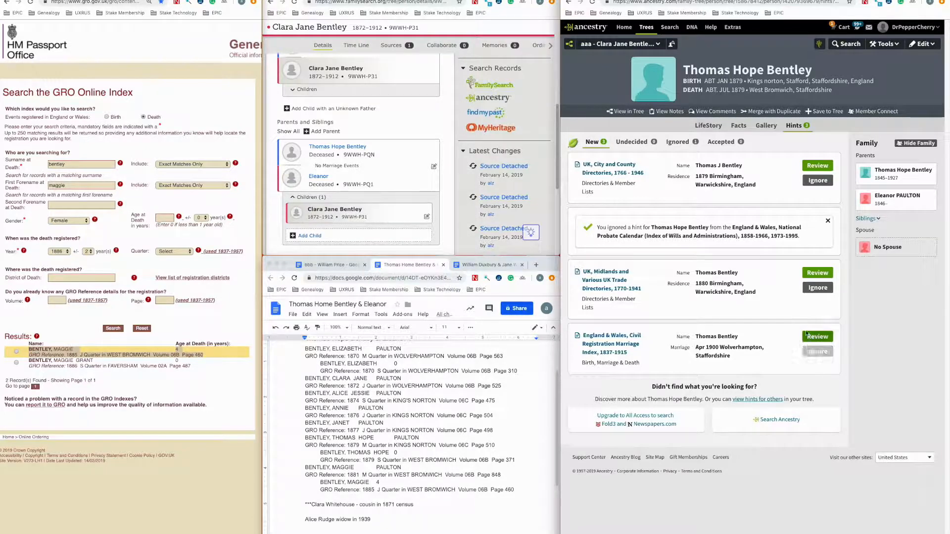
{"action": "left_click", "coordinate": [812, 290]}
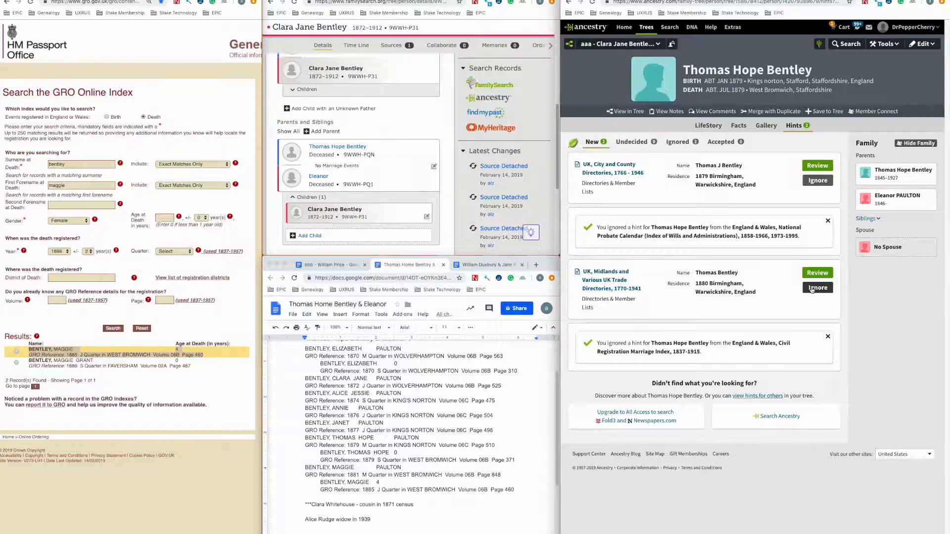
{"action": "left_click", "coordinate": [827, 181]}
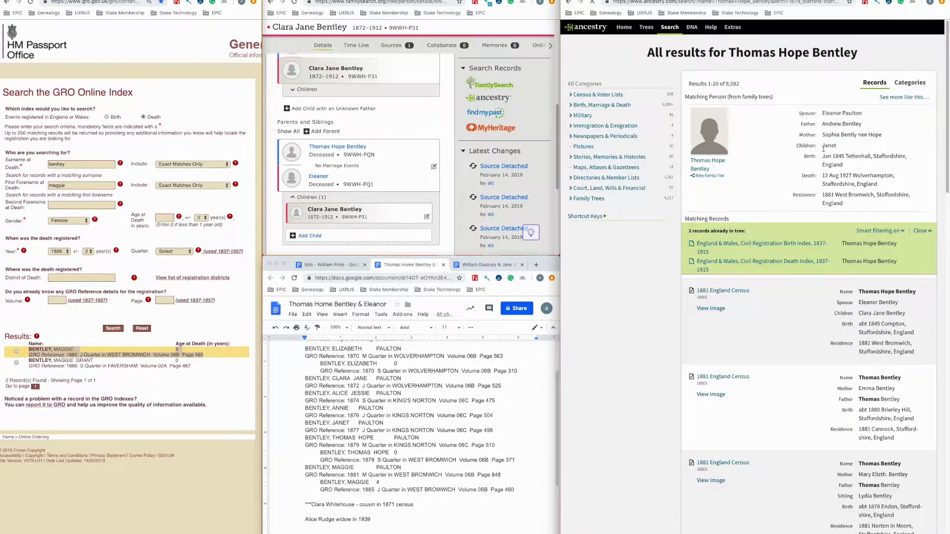
Step: Search records for the son, preview the first 1881 England Census result, and compare it with the sources on the father's profile
{"action": "scroll", "coordinate": [823, 265], "scroll_direction": "down", "scroll_amount": 3}
{"action": "mouse_move", "coordinate": [815, 240]}
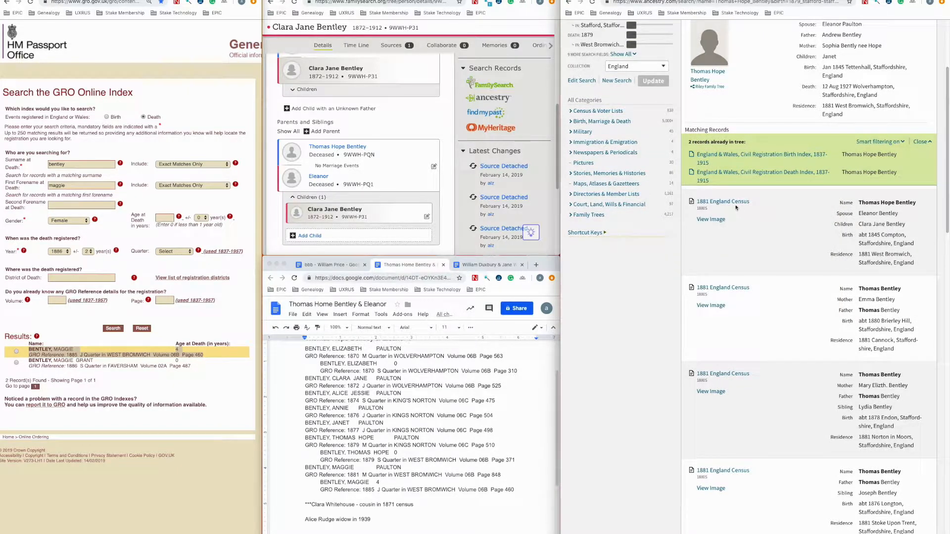
{"action": "mouse_move", "coordinate": [737, 204]}
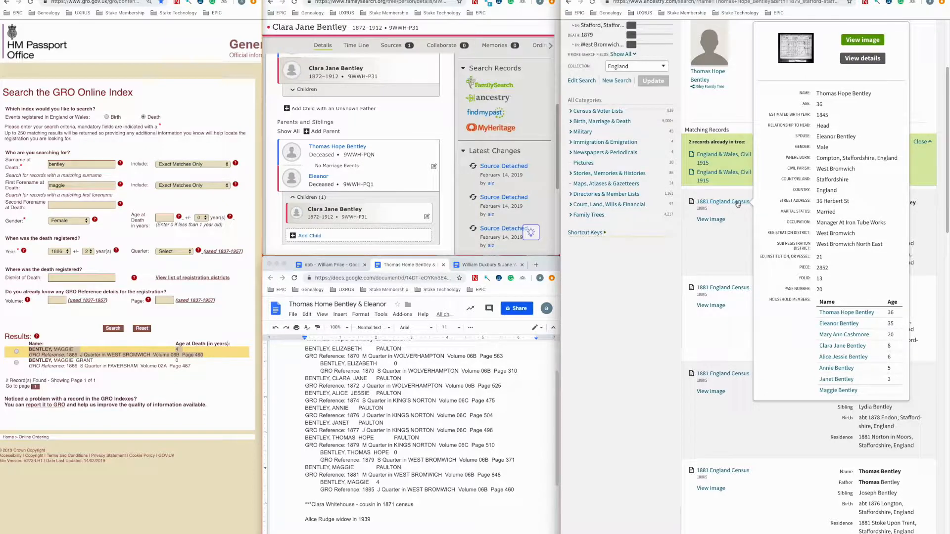
{"action": "left_click", "coordinate": [621, 0]}
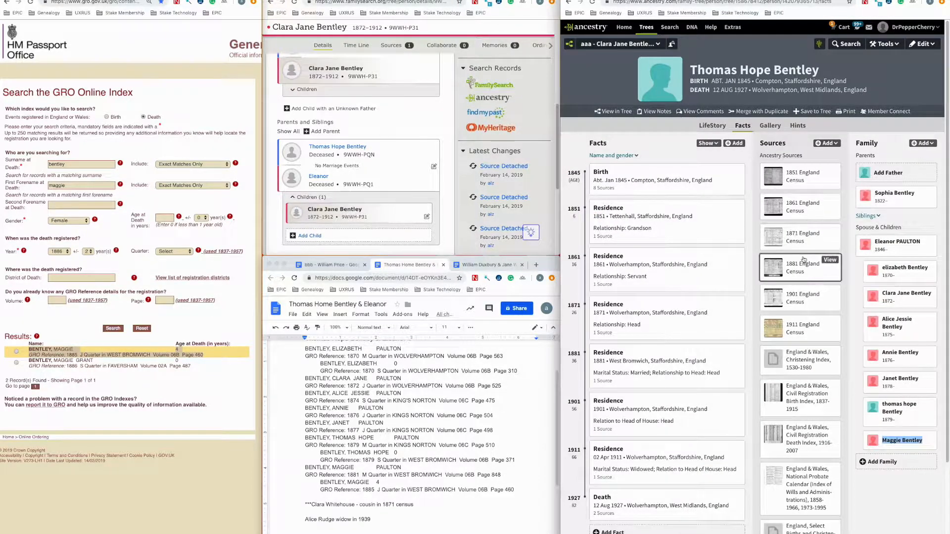
{"action": "left_click", "coordinate": [703, 0]}
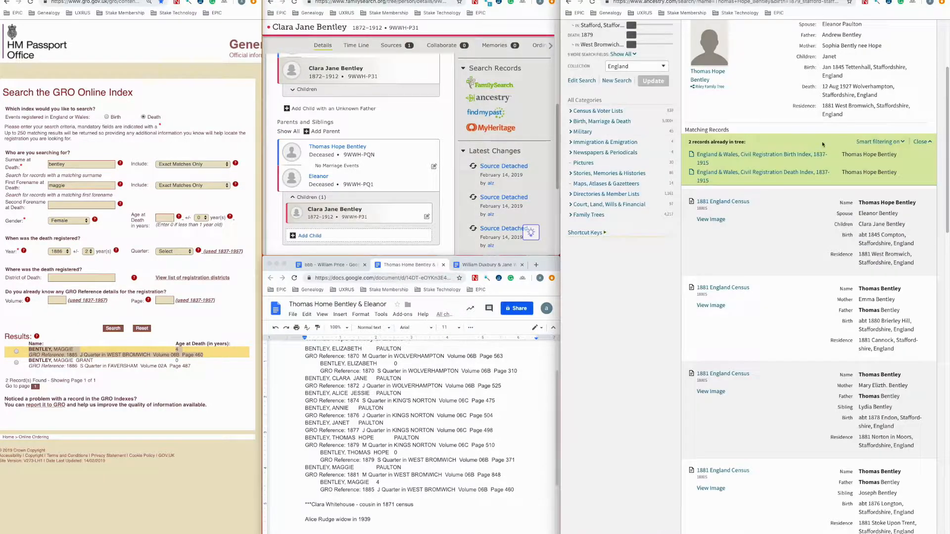
Step: Narrow the first-name, birth, death and place filters in the son's record search, rerun it, and return to his profile
{"action": "scroll", "coordinate": [635, 64], "scroll_direction": "up", "scroll_amount": 2}
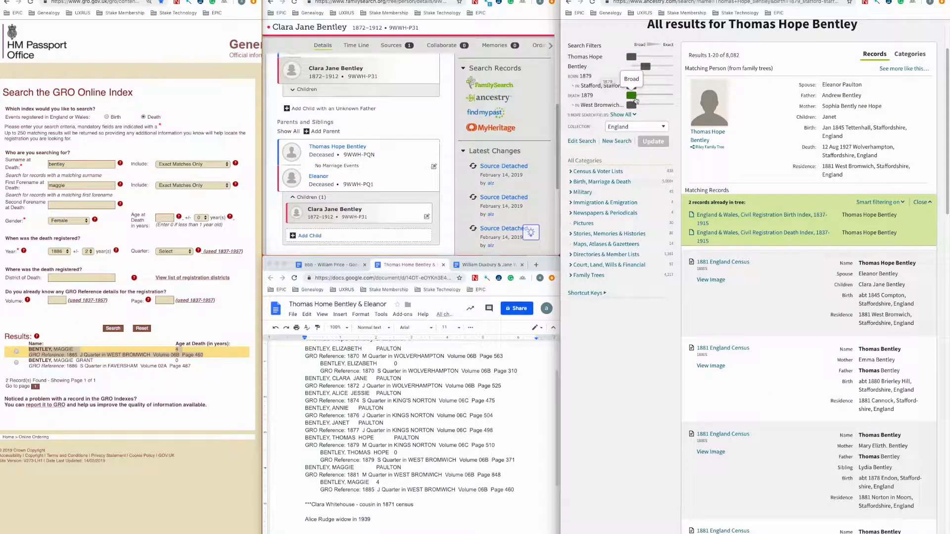
{"action": "left_click_drag", "start_coordinate": [631, 76], "coordinate": [651, 105]}
{"action": "left_click_drag", "start_coordinate": [632, 57], "coordinate": [652, 56]}
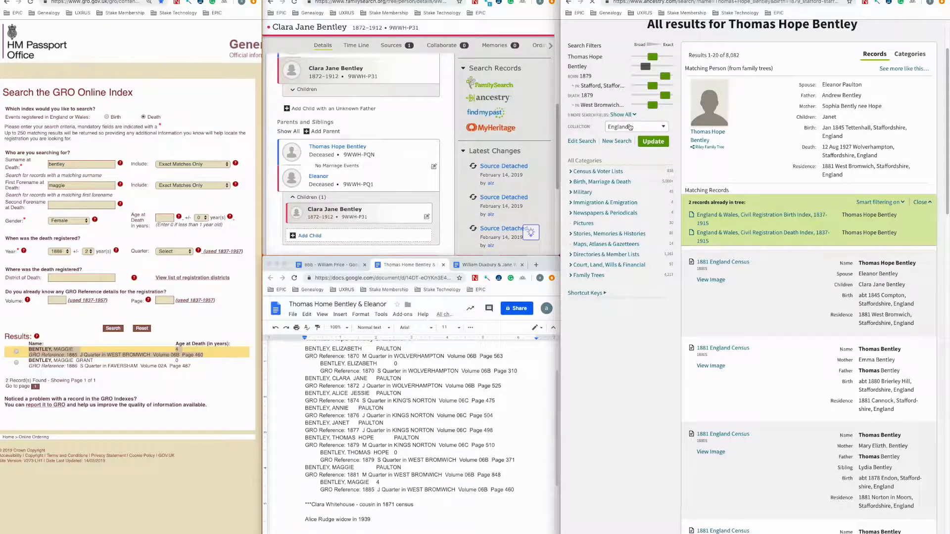
{"action": "left_click", "coordinate": [653, 142]}
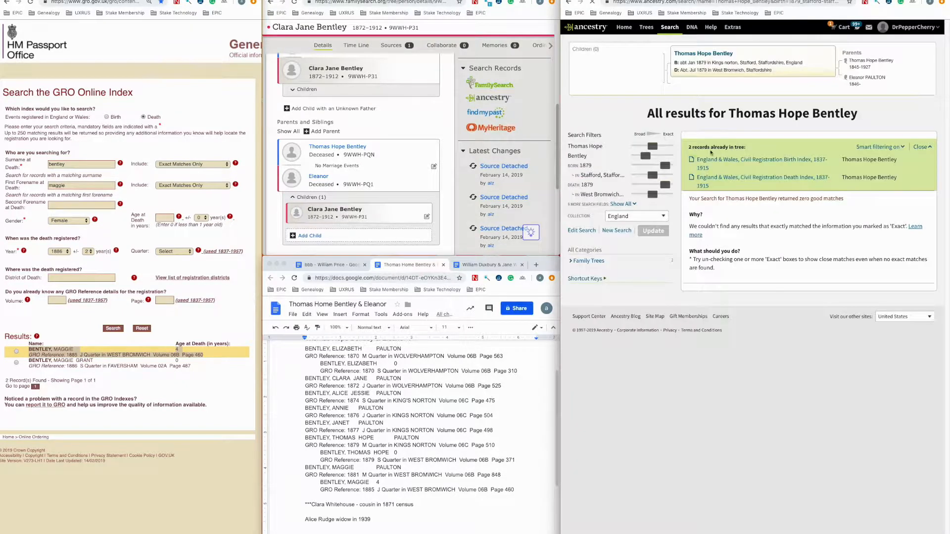
{"action": "left_click", "coordinate": [715, 54]}
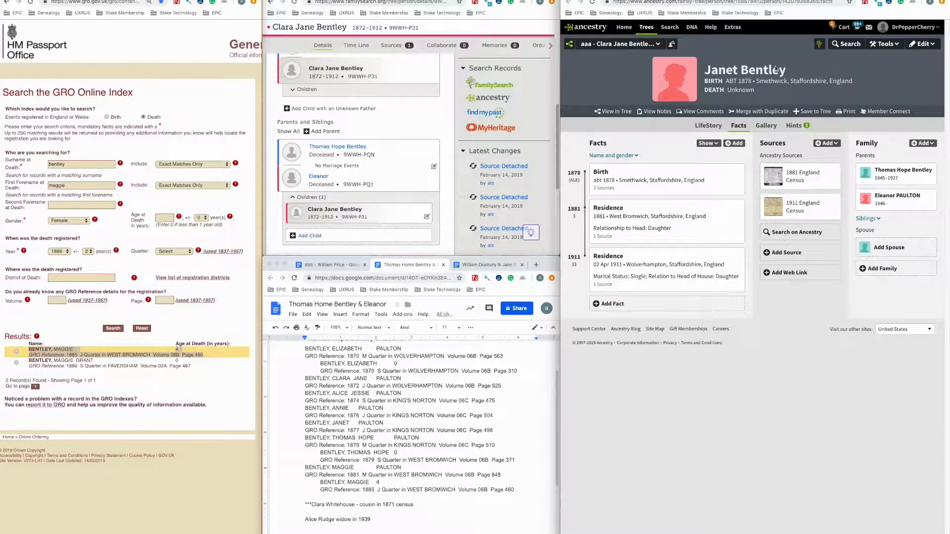
Step: Open the hints for the daughters born about 1878 and 1876, and highlight the younger one's 1877 J reference in the research notes
{"action": "left_click", "coordinate": [794, 125]}
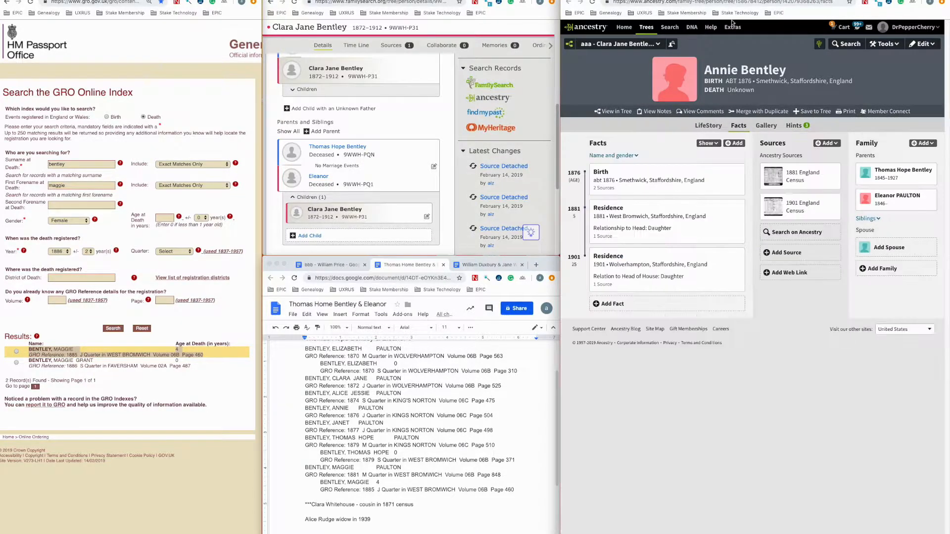
{"action": "left_click", "coordinate": [796, 126]}
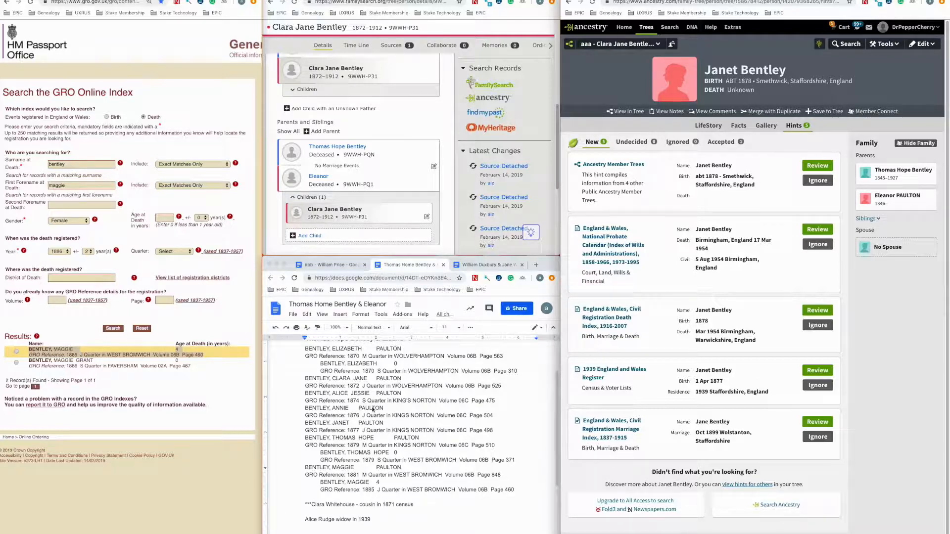
{"action": "double_click", "coordinate": [356, 430]}
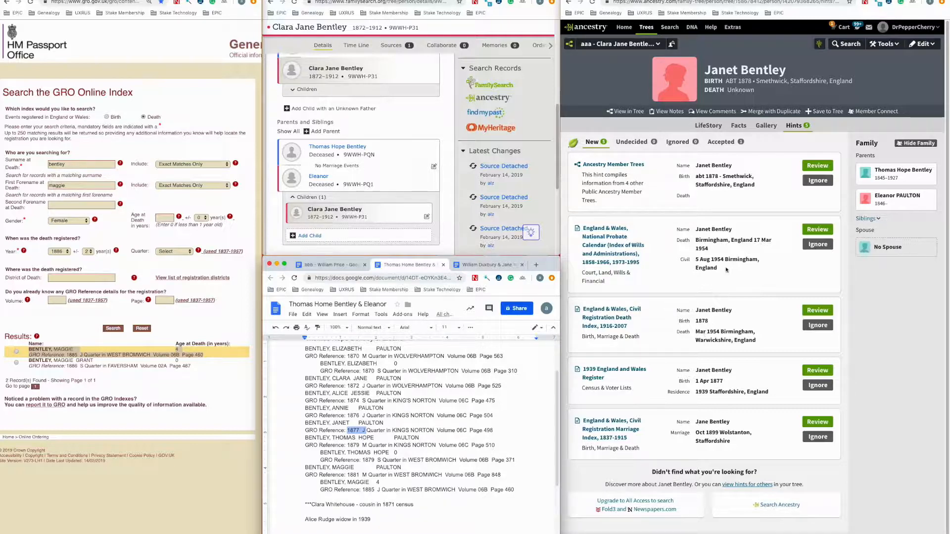
Step: Search records from the 1878-born daughter's profile and limit the results to the England & Wales Civil Registration Birth Index, 1837-1915
{"action": "left_click", "coordinate": [754, 137]}
{"action": "left_click", "coordinate": [748, 129]}
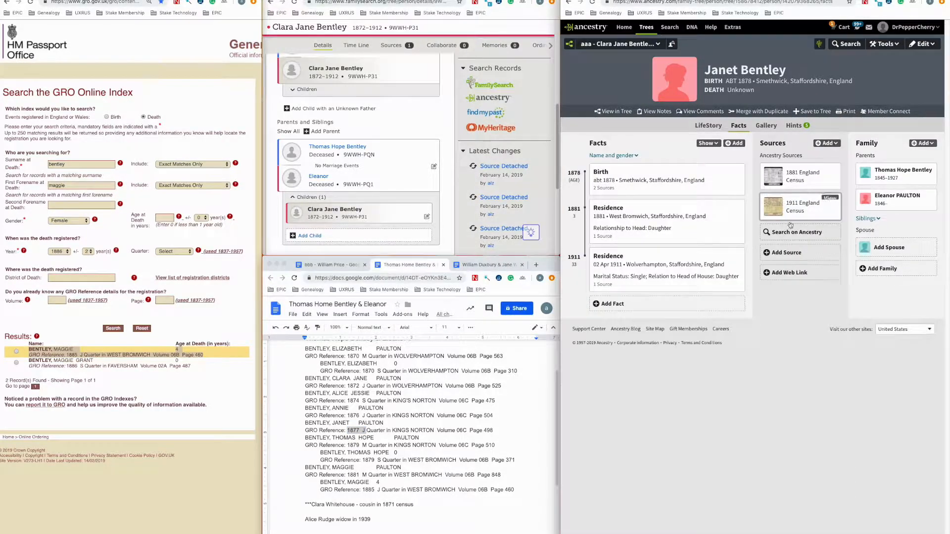
{"action": "left_click", "coordinate": [850, 44]}
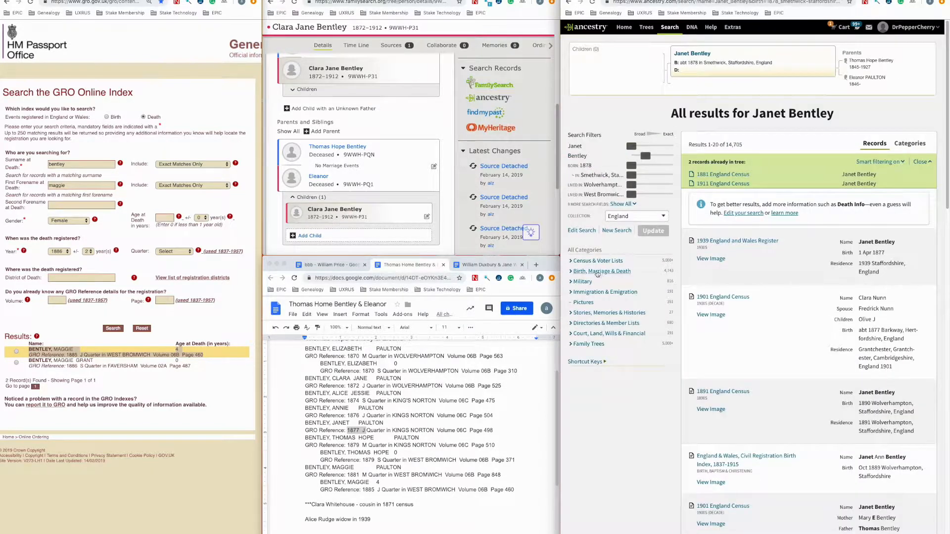
{"action": "left_click", "coordinate": [598, 275]}
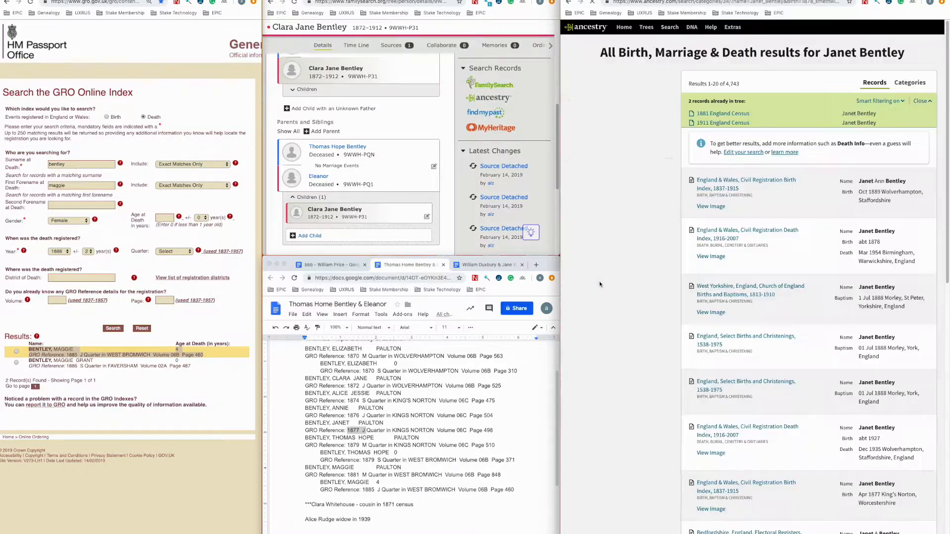
{"action": "left_click", "coordinate": [613, 275]}
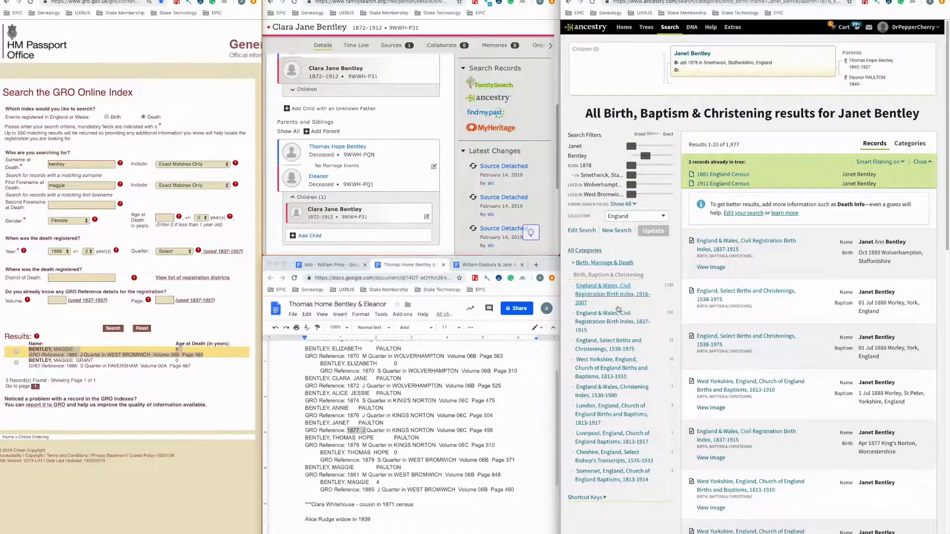
{"action": "left_click", "coordinate": [617, 315]}
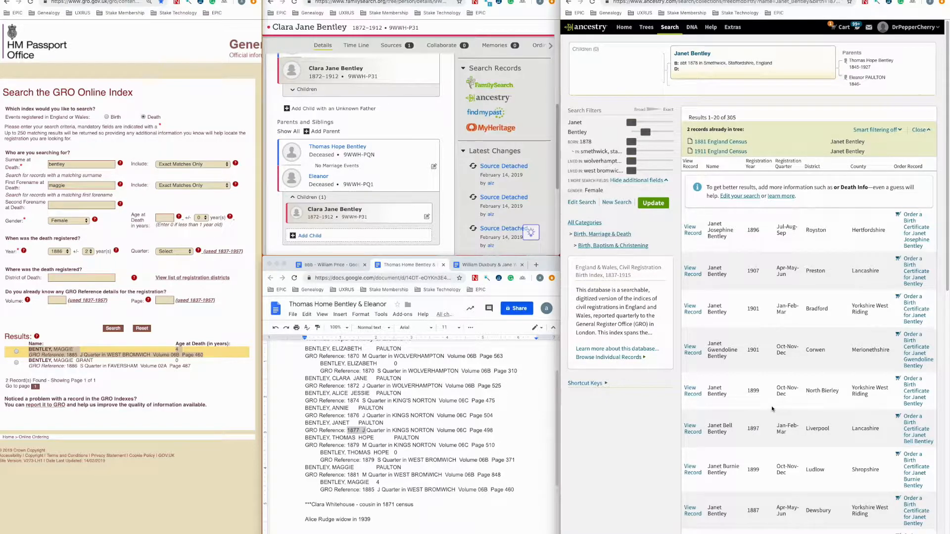
Step: Open the Apr-May-Jun 1877 King's Norton birth record and attach it to the daughter in the tree
{"action": "scroll", "coordinate": [772, 409], "scroll_direction": "down", "scroll_amount": 1}
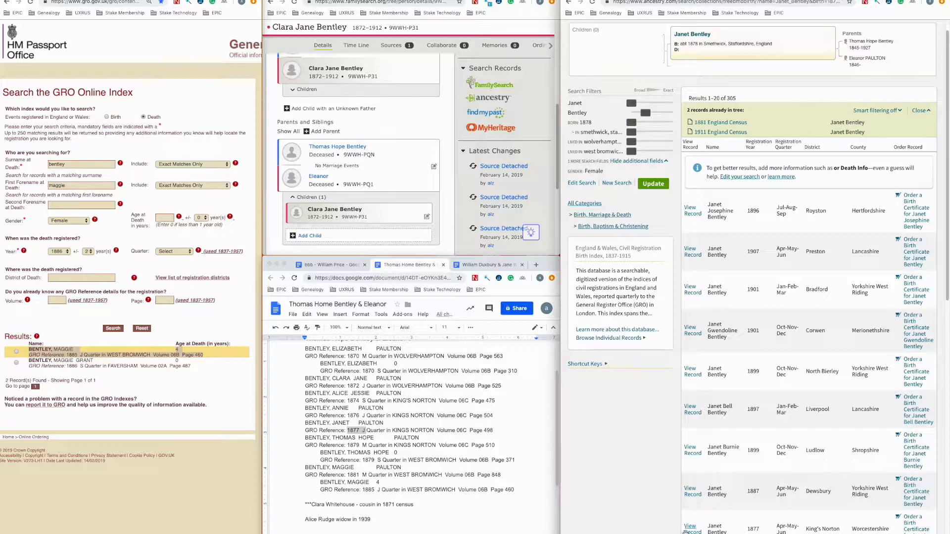
{"action": "mouse_move", "coordinate": [687, 530]}
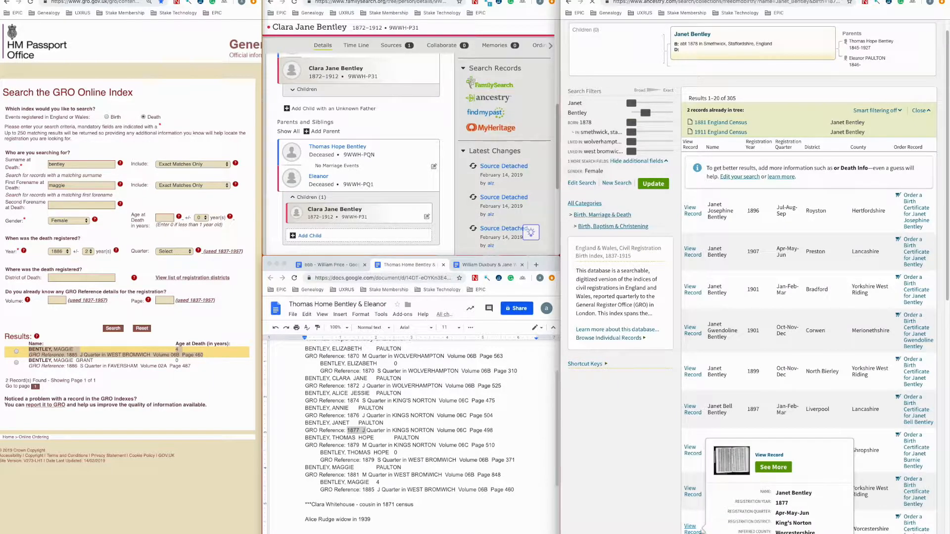
{"action": "left_click", "coordinate": [692, 528]}
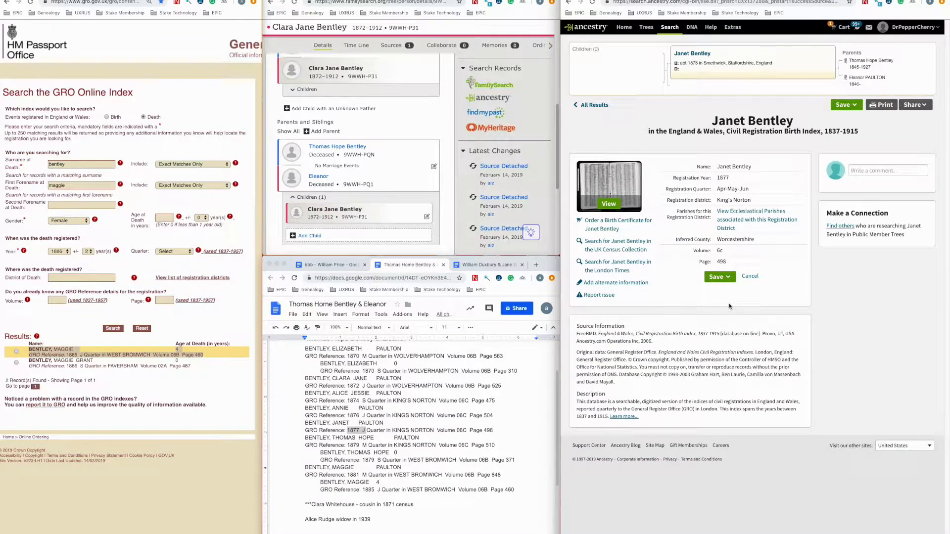
{"action": "left_click", "coordinate": [717, 277]}
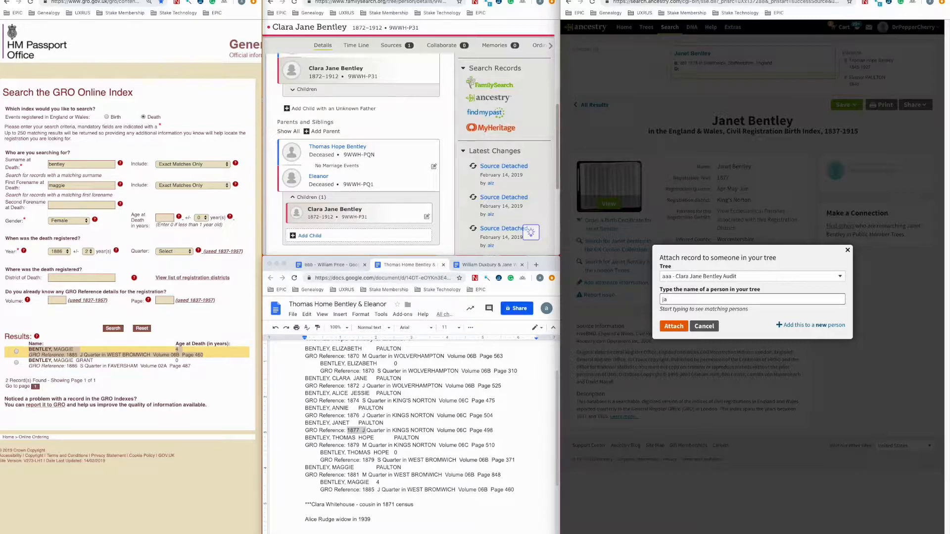
{"action": "left_click", "coordinate": [718, 312]}
{"action": "left_click", "coordinate": [673, 325]}
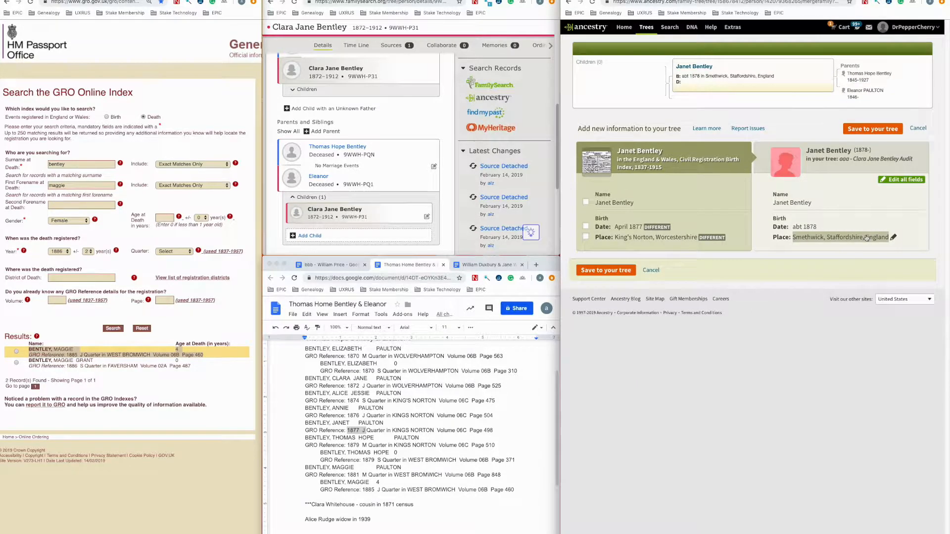
Step: Set the daughter's birth date to Abt. Apr 1878 in the tree's details and save the birth record to the tree
{"action": "left_click", "coordinate": [813, 228]}
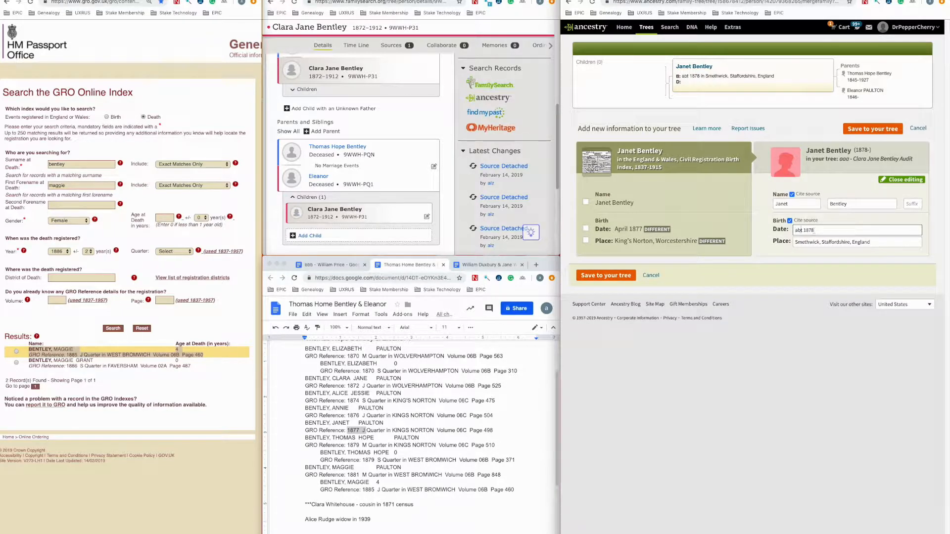
{"action": "type", "text": "apr"}
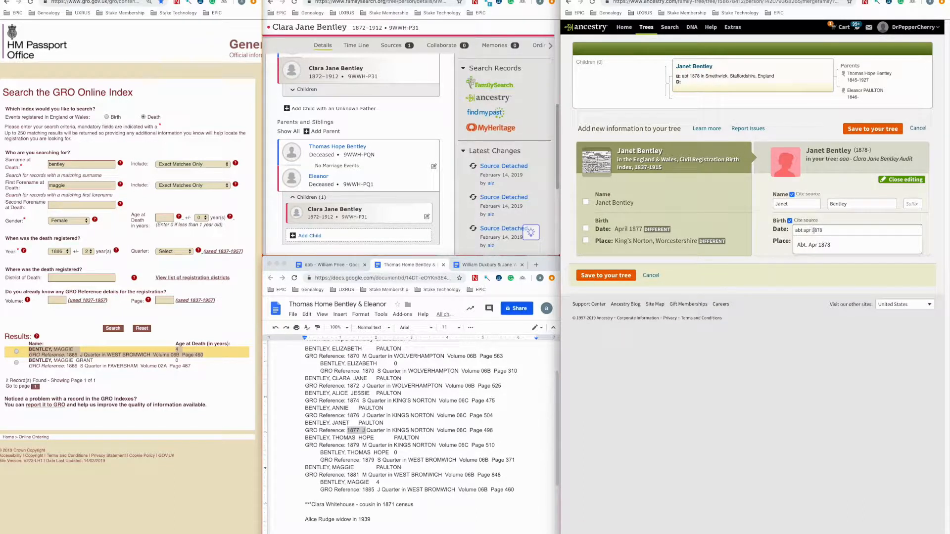
{"action": "left_click", "coordinate": [813, 244]}
{"action": "left_click", "coordinate": [901, 179]}
{"action": "left_click", "coordinate": [875, 130]}
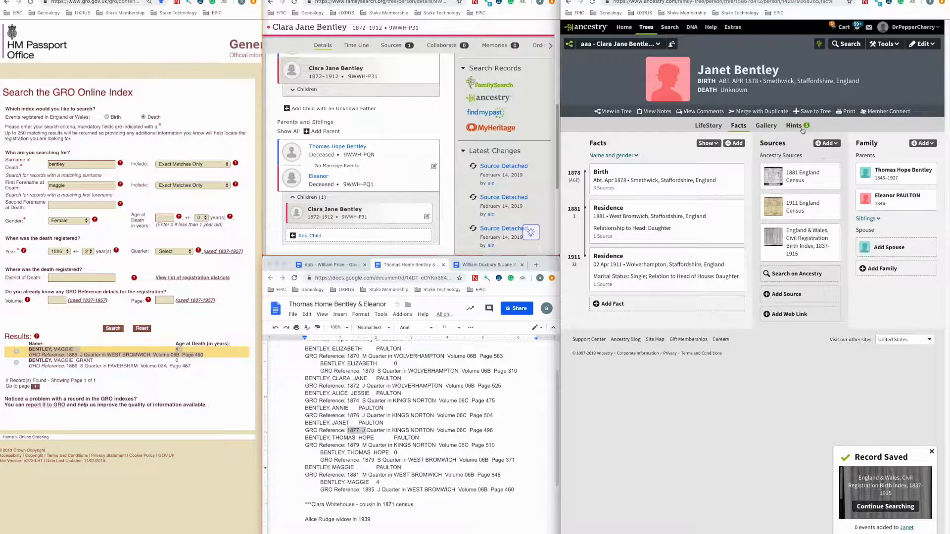
Step: Examine the daughter's 1939 England and Wales Register hint, including its birth date and household members, and return to her hints
{"action": "left_click", "coordinate": [800, 127]}
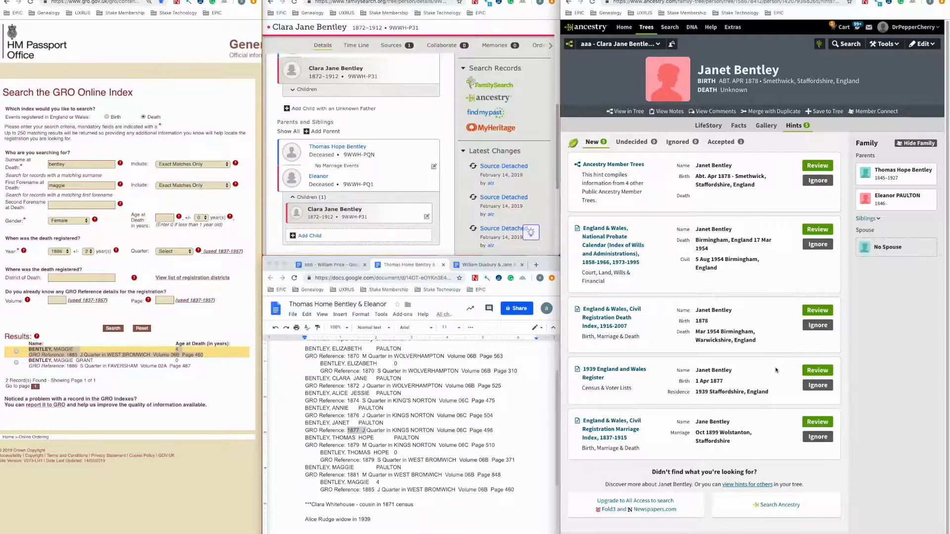
{"action": "left_click", "coordinate": [818, 372]}
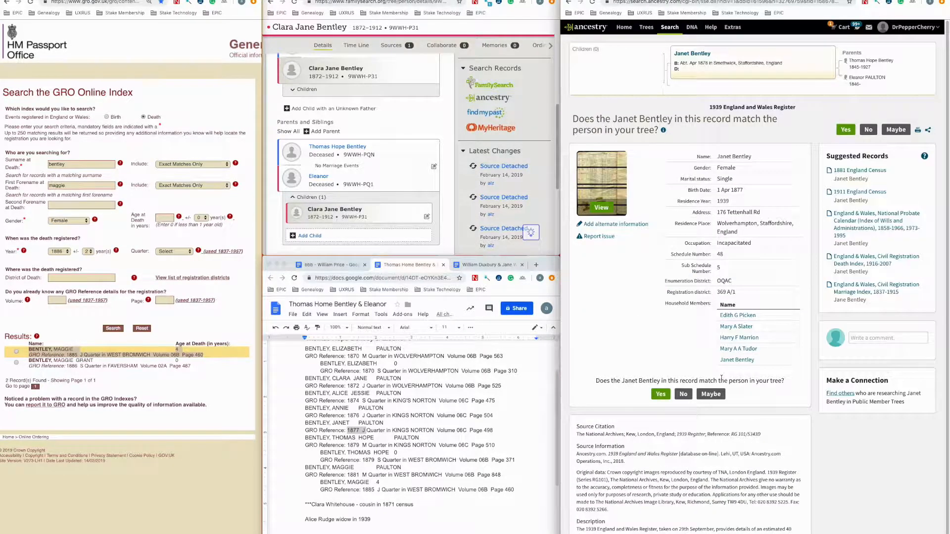
{"action": "left_click", "coordinate": [662, 394]}
{"action": "left_click_drag", "start_coordinate": [663, 394], "coordinate": [657, 359]}
{"action": "left_click", "coordinate": [568, 3]}
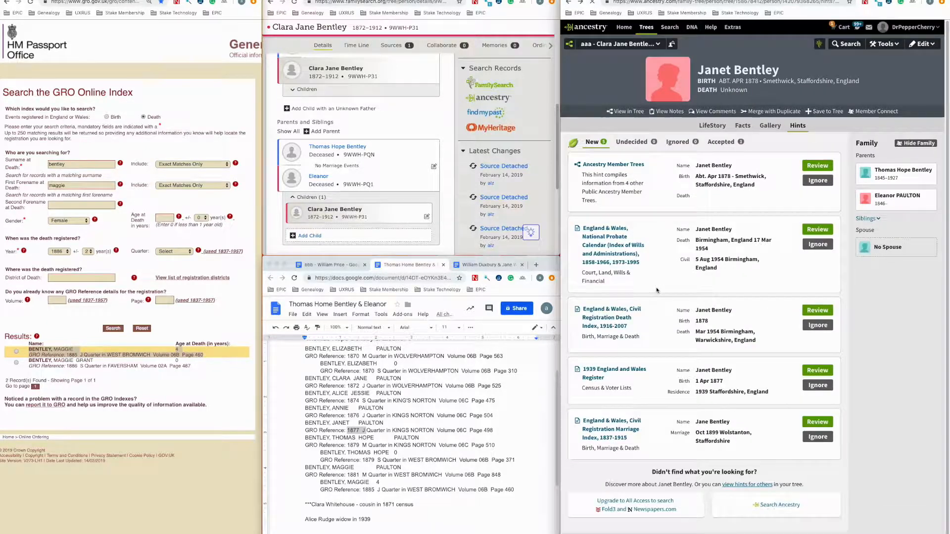
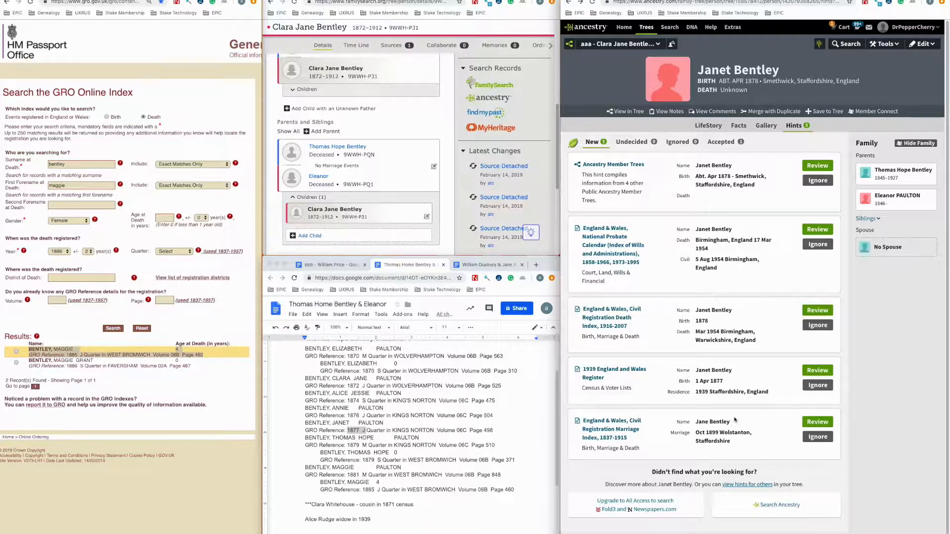
Step: Ignore the Manchester Church of England Baptisms, Marriages and Burials, 1541-1812 hint for the daughter born about 1876
{"action": "left_click", "coordinate": [700, 0]}
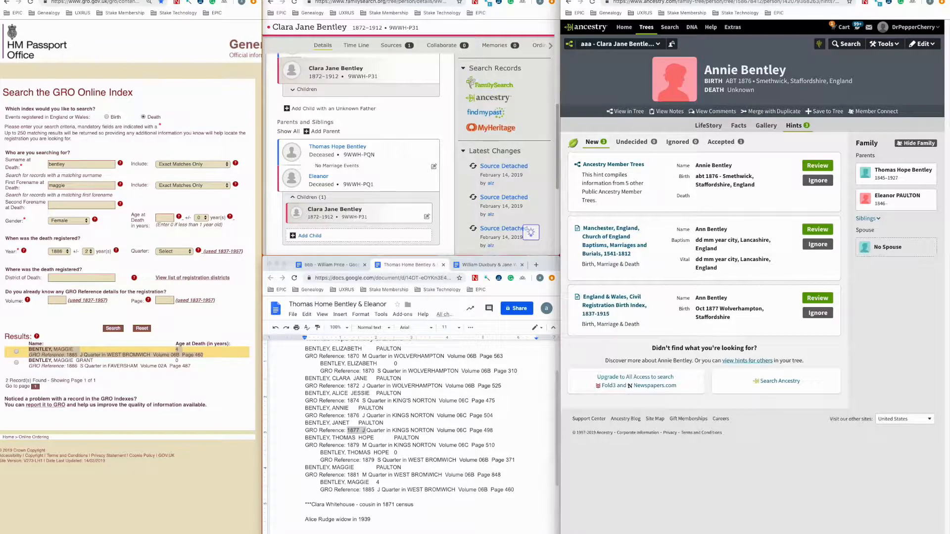
{"action": "left_click", "coordinate": [816, 244]}
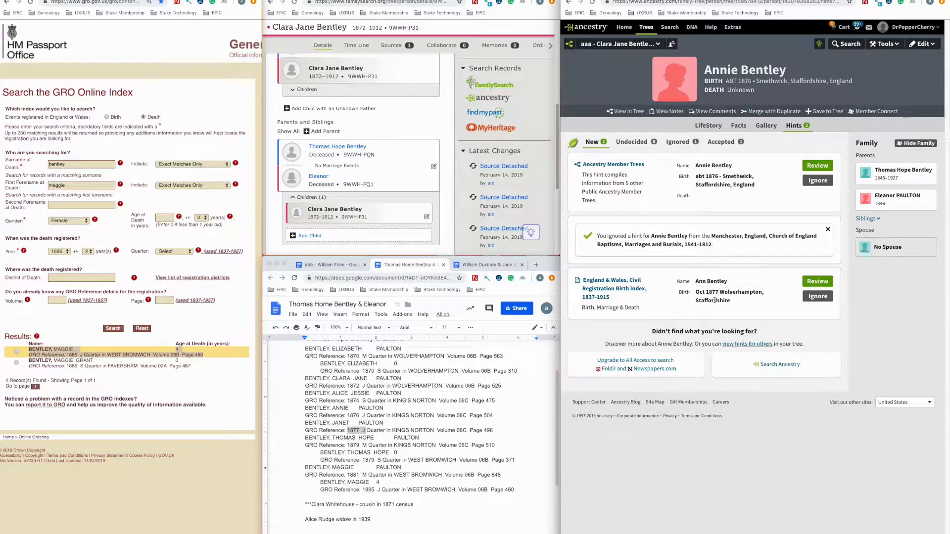
Step: Using the 1876 J Quarter birth entry in the notes, search the GRO death index for the daughter's shortened forename, 1877 within 2 years
{"action": "left_click", "coordinate": [358, 417]}
{"action": "left_click_drag", "start_coordinate": [347, 416], "coordinate": [365, 415]}
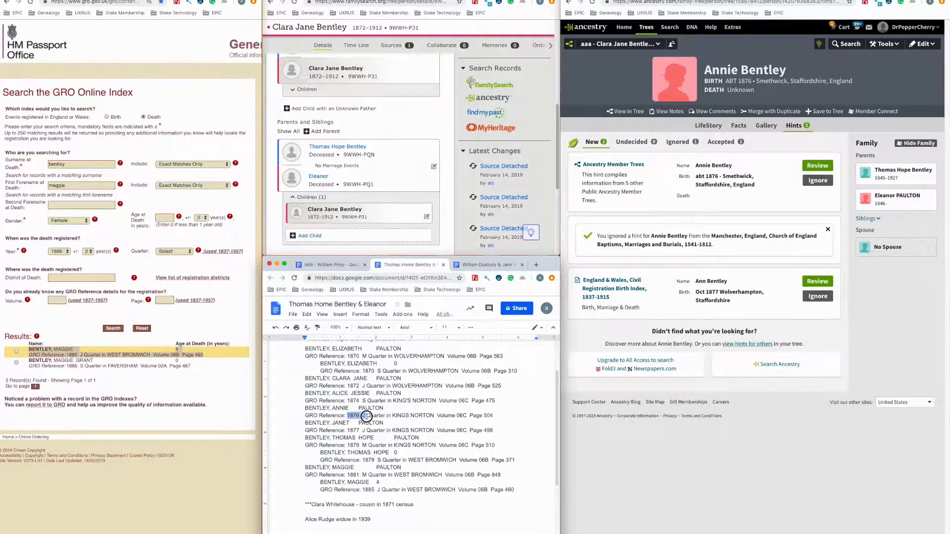
{"action": "double_click", "coordinate": [82, 185]}
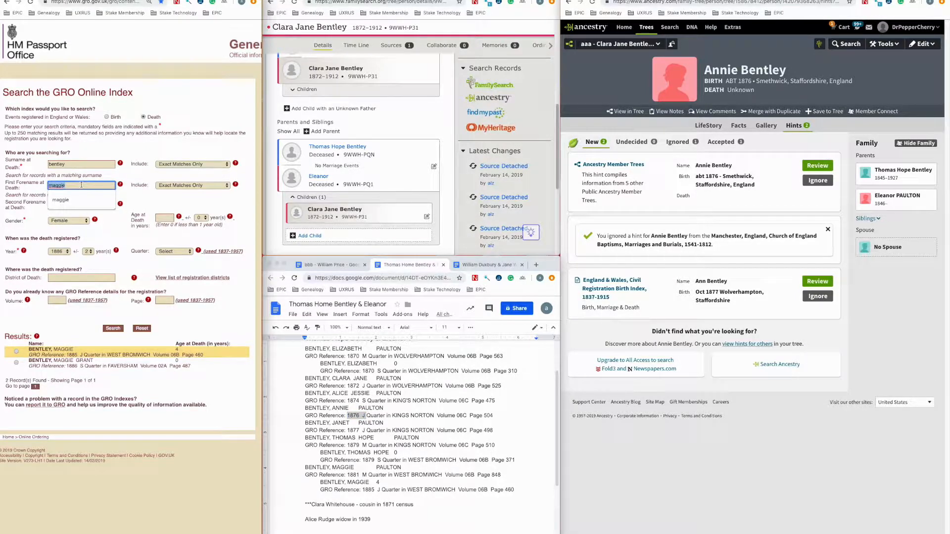
{"action": "type", "text": "ann"}
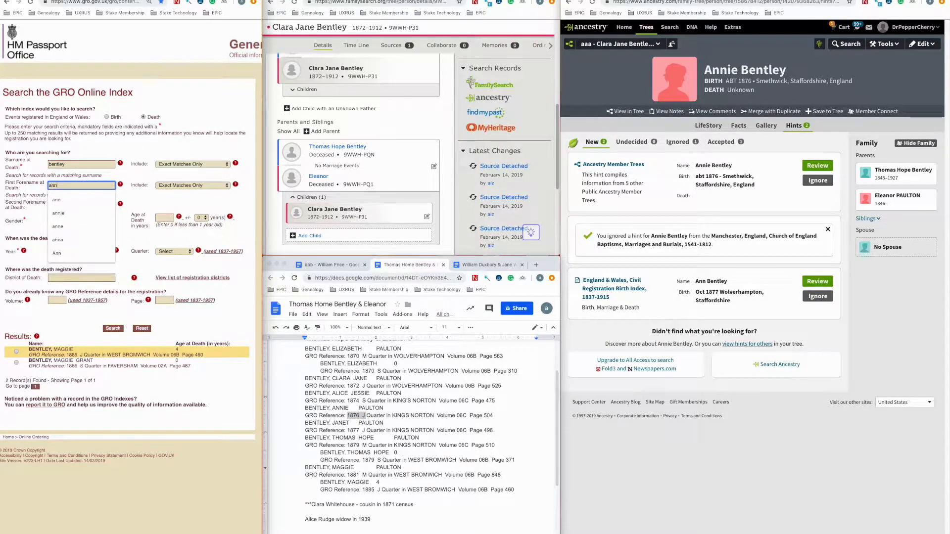
{"action": "key", "text": "Tab"}
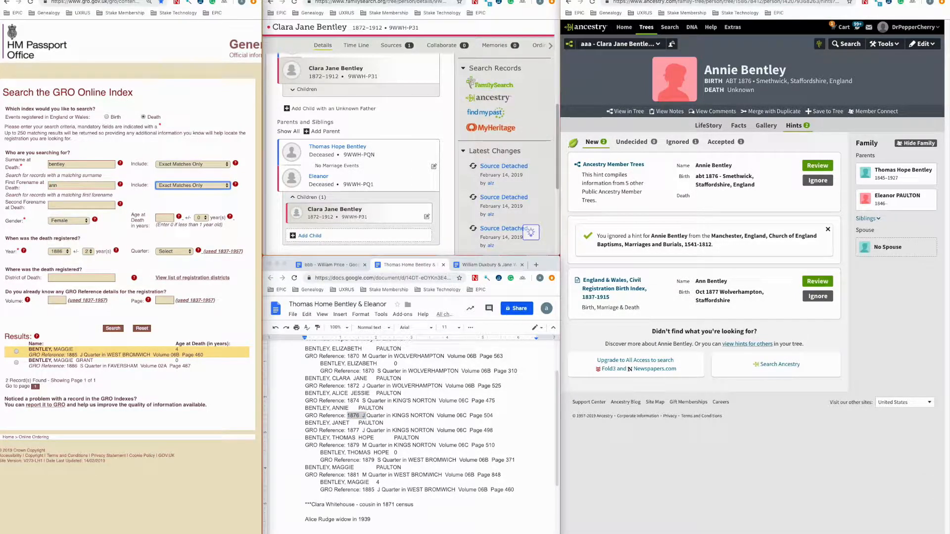
{"action": "left_click", "coordinate": [59, 251]}
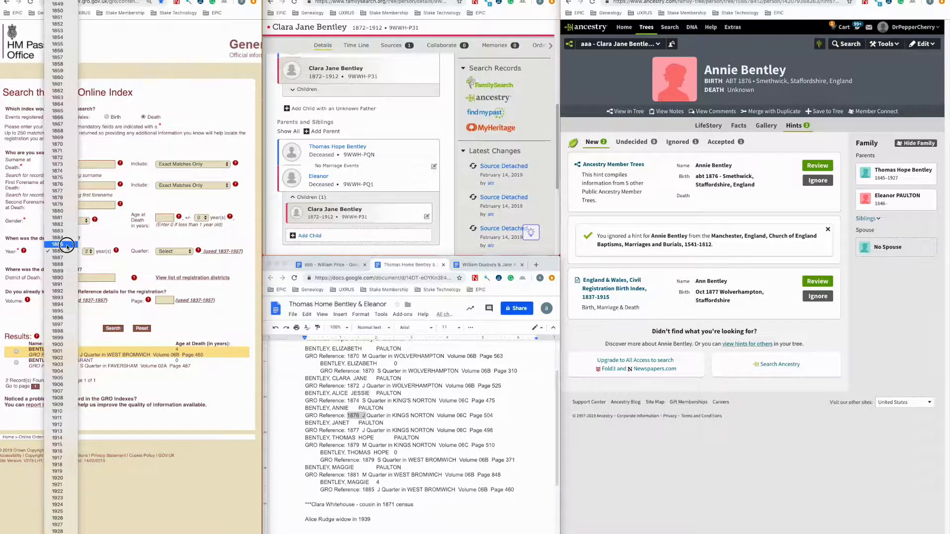
{"action": "left_click", "coordinate": [62, 190]}
{"action": "left_click", "coordinate": [113, 330]}
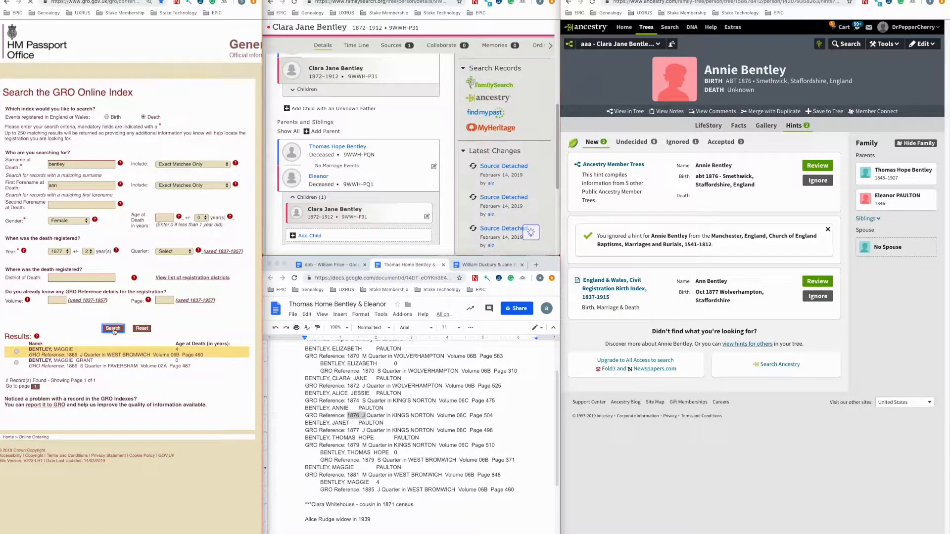
Step: Restrict the GRO death search to the Wolverhampton district and repeat the same search in the birth index
{"action": "left_click", "coordinate": [82, 278]}
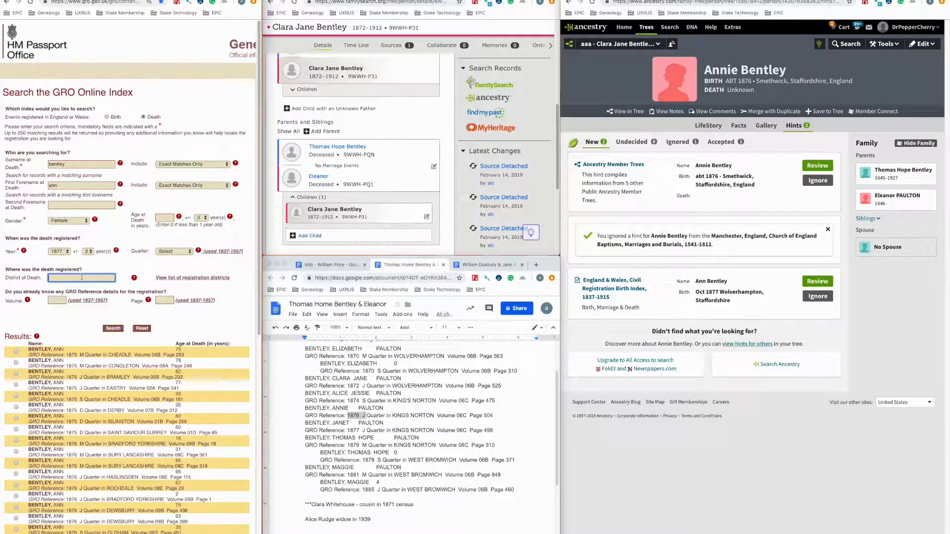
{"action": "type", "text": "wolver"}
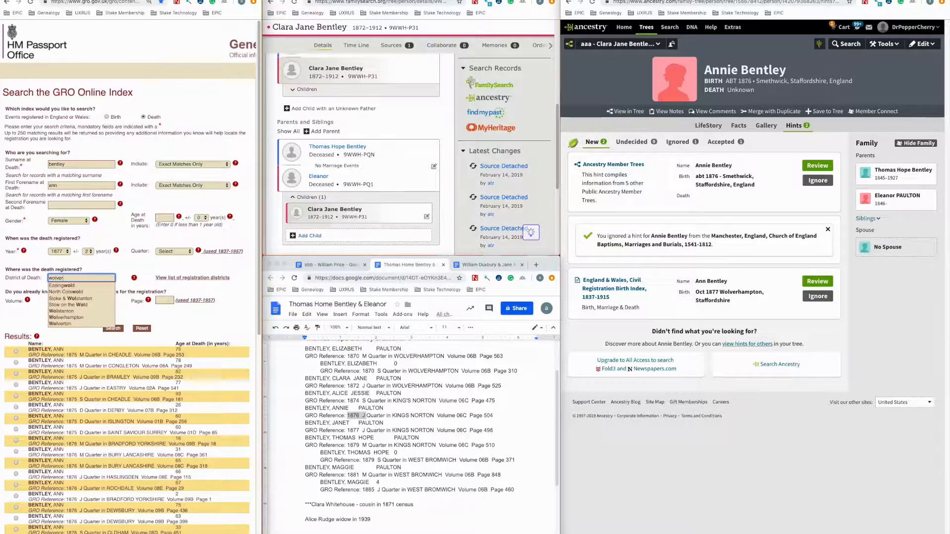
{"action": "left_click", "coordinate": [84, 286]}
{"action": "left_click", "coordinate": [108, 329]}
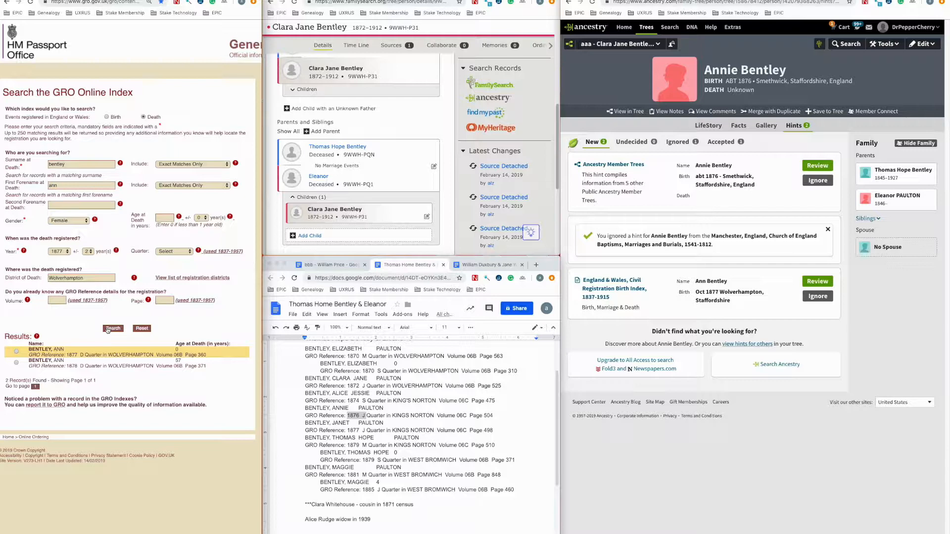
{"action": "left_click", "coordinate": [106, 117]}
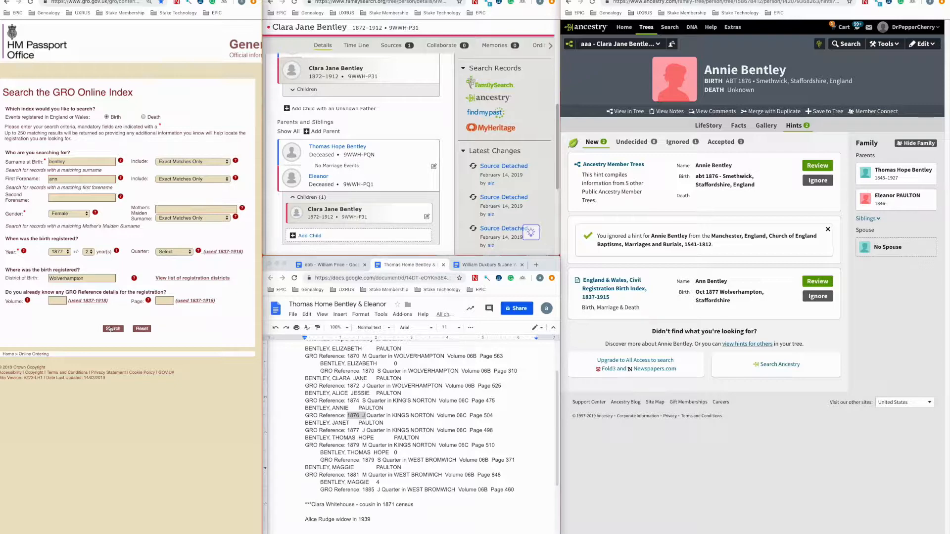
{"action": "left_click", "coordinate": [112, 328]}
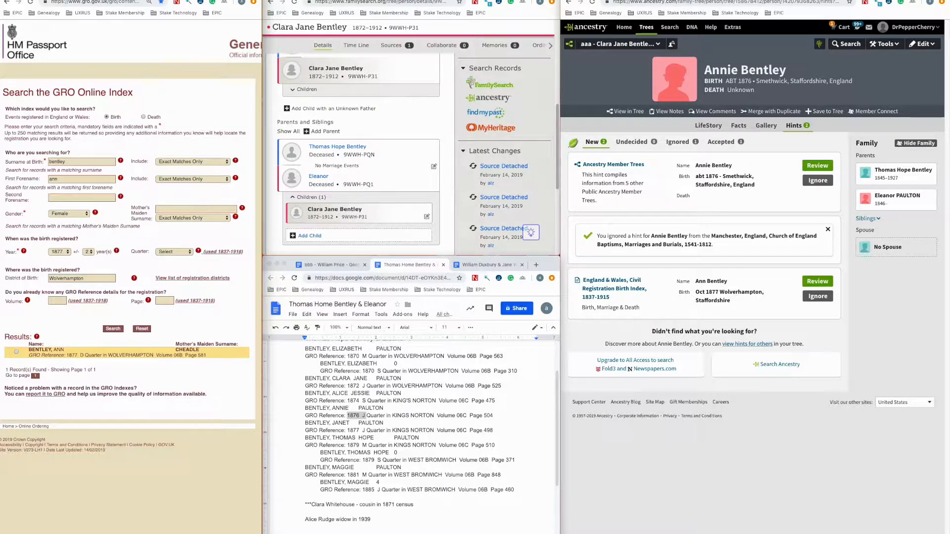
Step: Copy the 1877 D Quarter Wolverhampton birth result into the end of the research notes, pasting it without formatting
{"action": "scroll", "coordinate": [420, 519], "scroll_direction": "down", "scroll_amount": 5}
{"action": "left_click", "coordinate": [419, 514]}
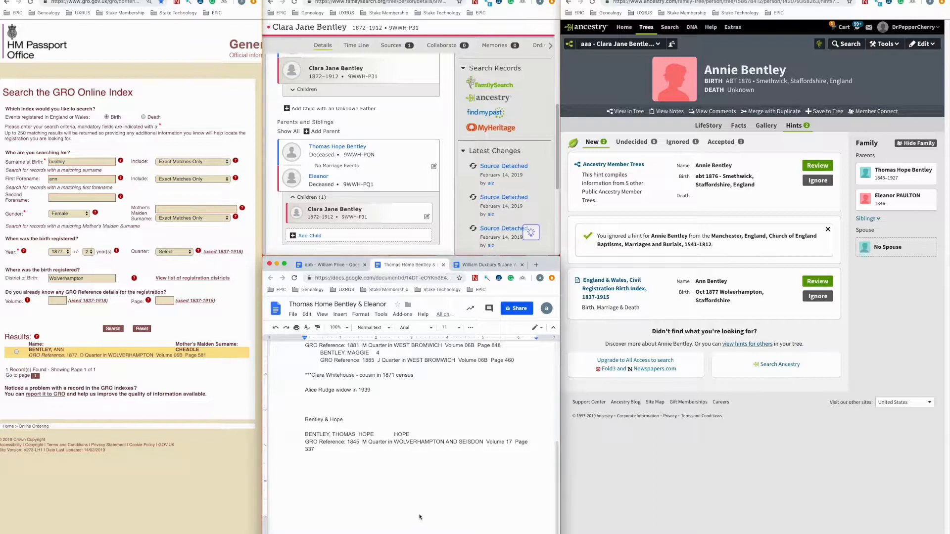
{"action": "key", "text": "Return"}
{"action": "key", "text": "Return"}
{"action": "key", "text": "Return"}
{"action": "key", "text": "Return"}
{"action": "key", "text": "Return"}
{"action": "left_click", "coordinate": [29, 350]}
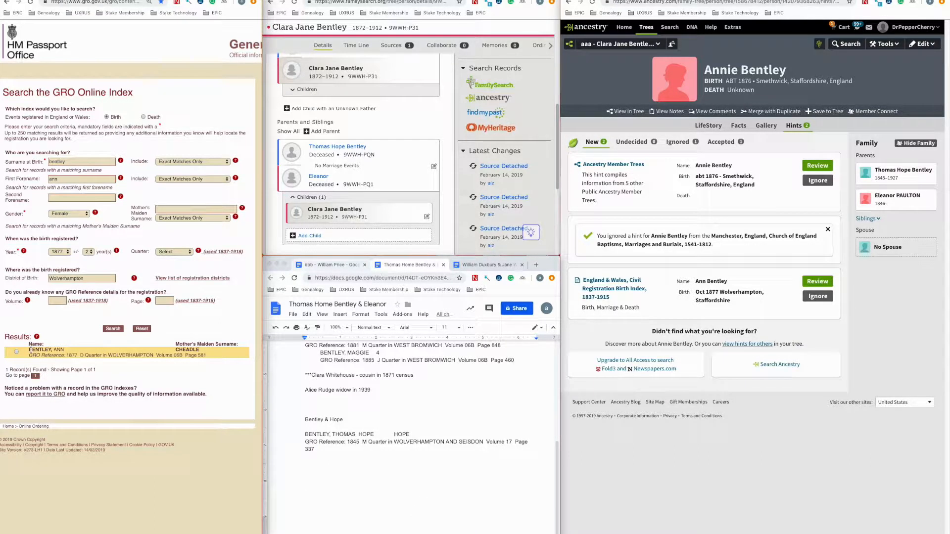
{"action": "left_click_drag", "start_coordinate": [29, 350], "coordinate": [209, 355]}
{"action": "key", "text": "super+c"}
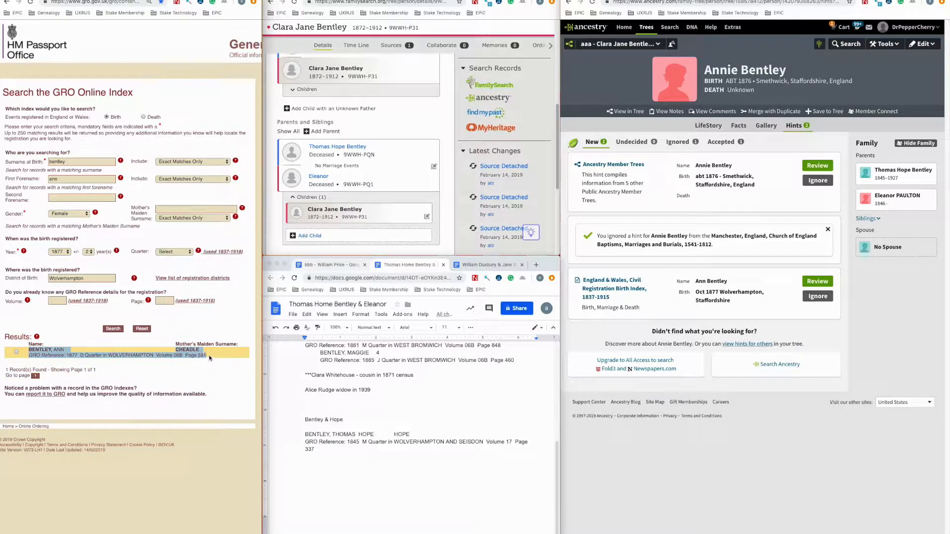
{"action": "left_click", "coordinate": [319, 497]}
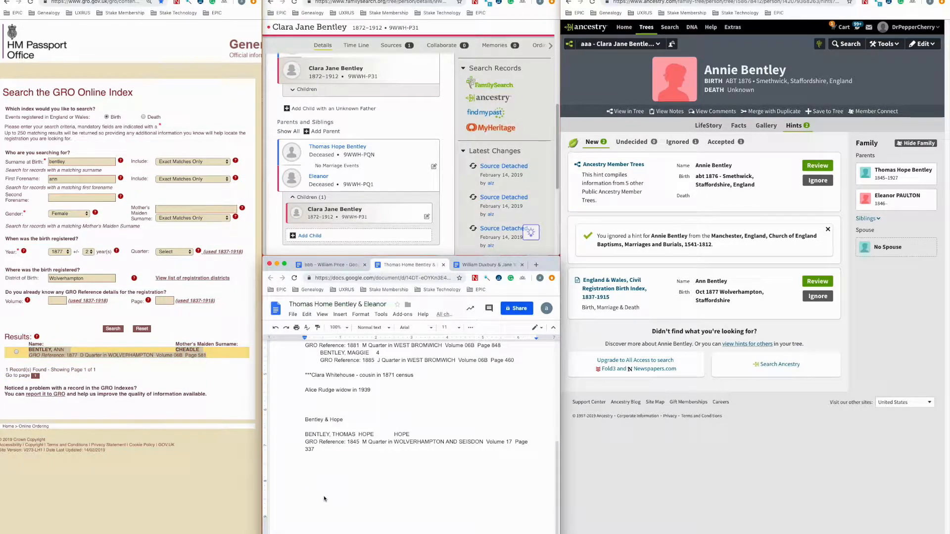
{"action": "right_click", "coordinate": [324, 487]}
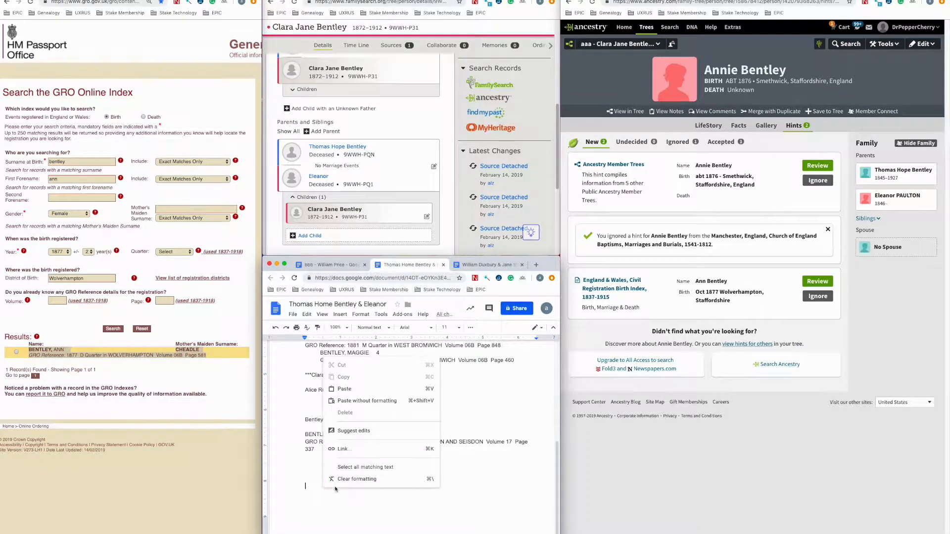
{"action": "left_click", "coordinate": [368, 405]}
Step: Add the heading "Extra credit" above the pasted birth entry in the research notes
{"action": "left_click", "coordinate": [350, 473]}
{"action": "type", "text": "Ex"}
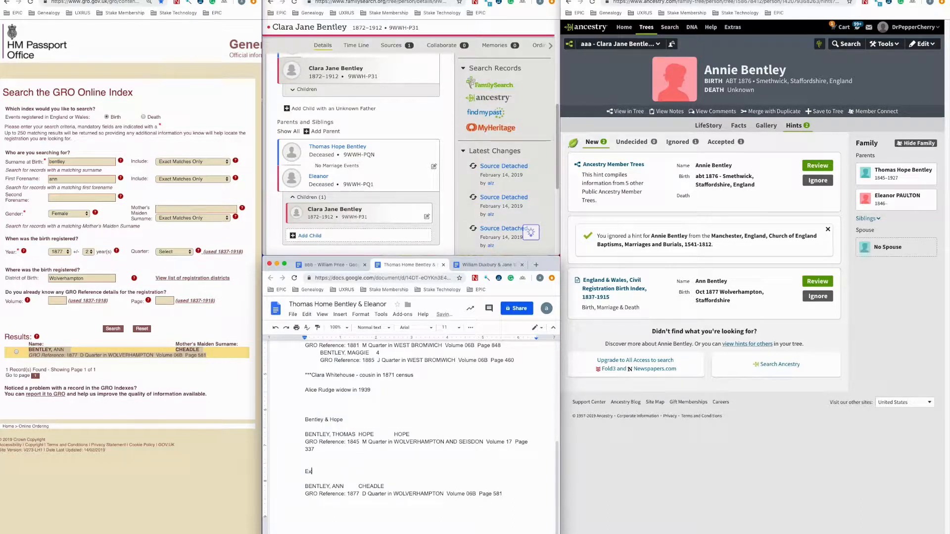
{"action": "type", "text": "tra credit"}
Step: Ignore the daughter's Civil Registration Birth Index, 1837-1915 hint and her Ancestry Member Trees hint
{"action": "left_click", "coordinate": [817, 296]}
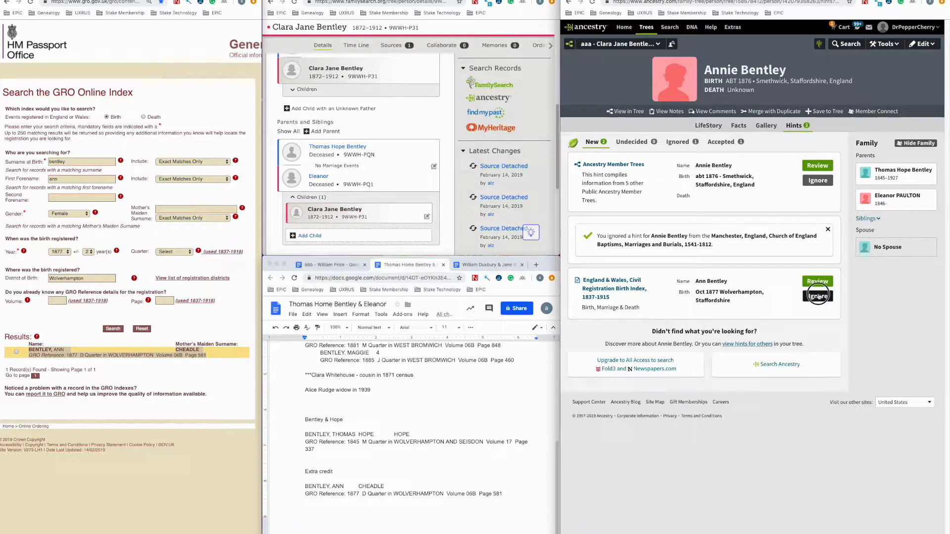
{"action": "left_click", "coordinate": [817, 181]}
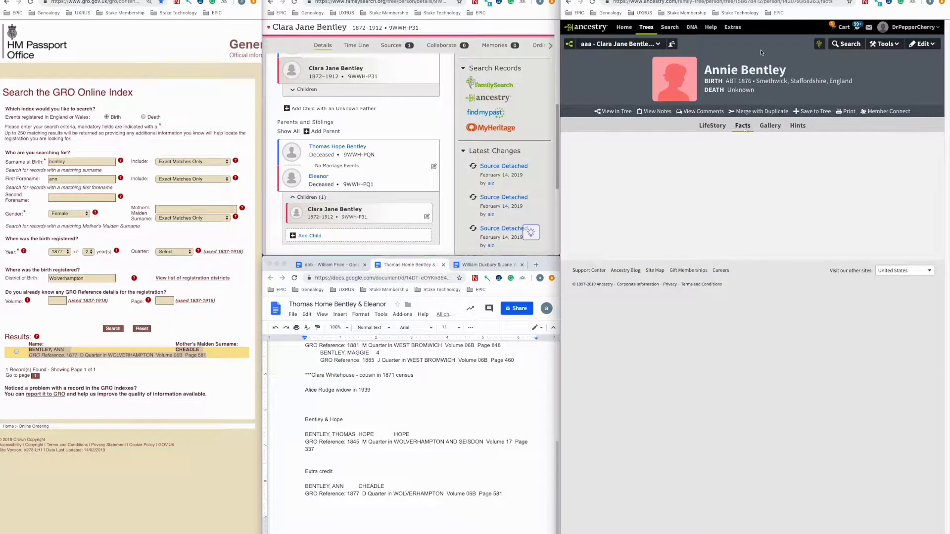
Step: Renew the FamilySearch authorization, look for a FamilySearch match for the daughter born about 1876, and cancel the match dialog
{"action": "left_click", "coordinate": [819, 44]}
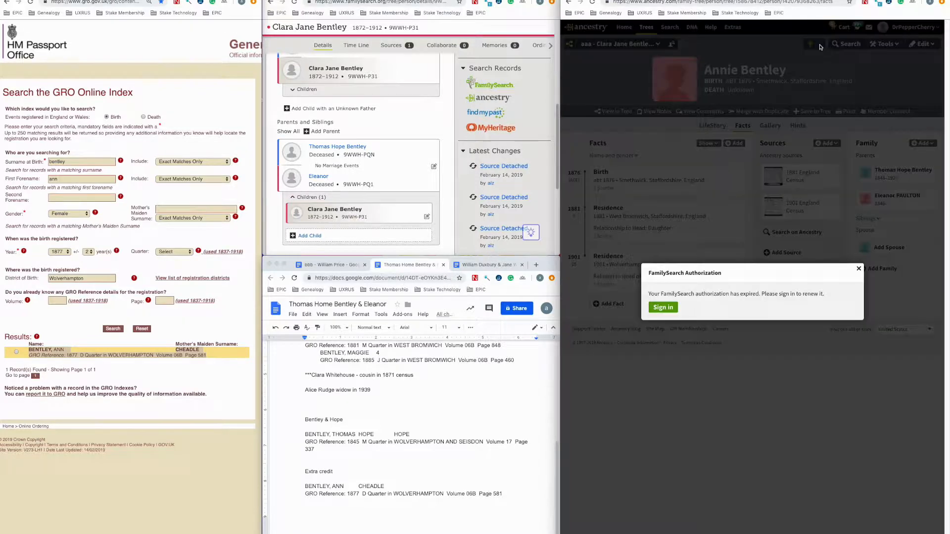
{"action": "left_click", "coordinate": [675, 307]}
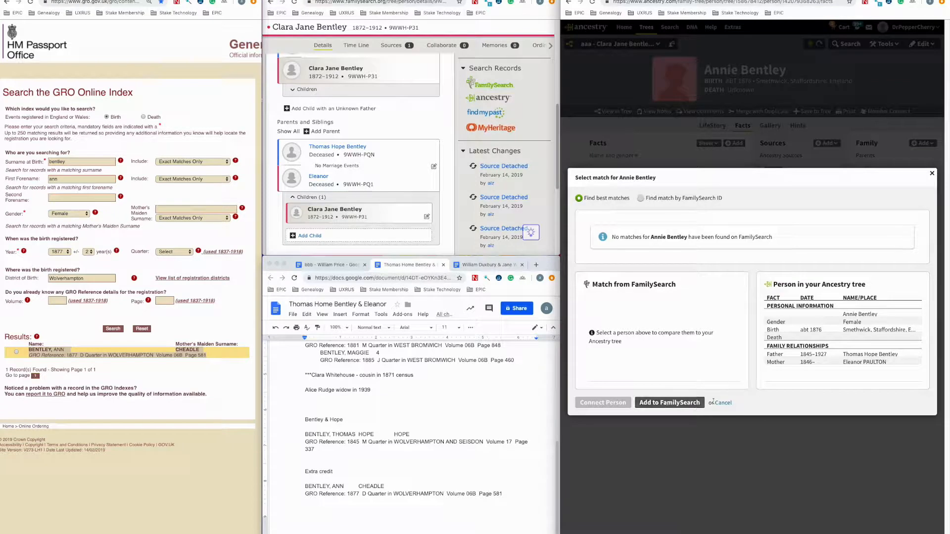
{"action": "left_click", "coordinate": [718, 402]}
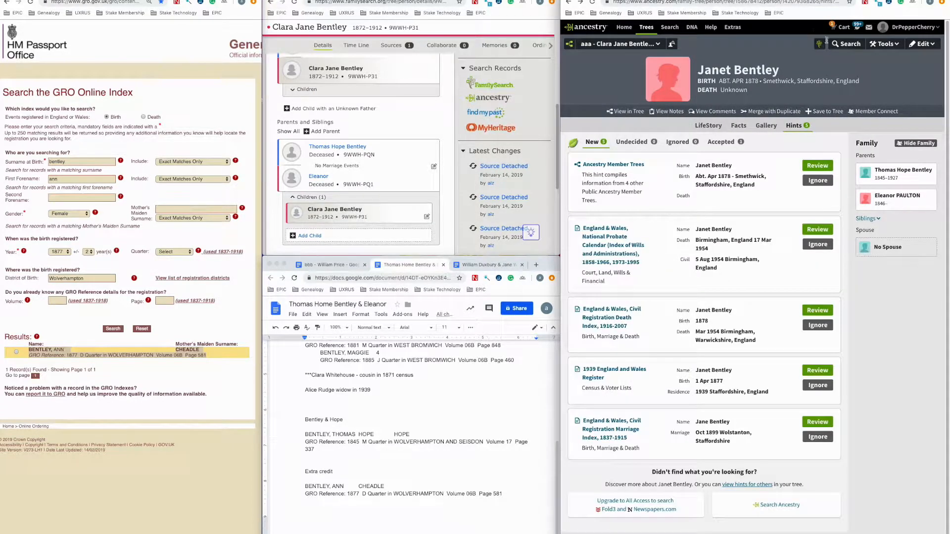
Step: Look for FamilySearch matches for the children born about 1878, 1879 and 1881, cancelling each match dialog
{"action": "left_click", "coordinate": [820, 47]}
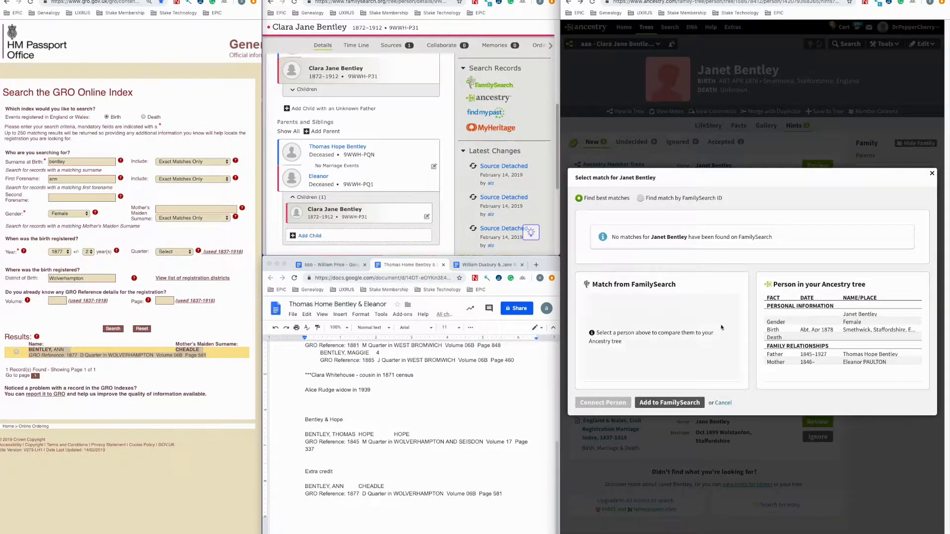
{"action": "left_click", "coordinate": [721, 405]}
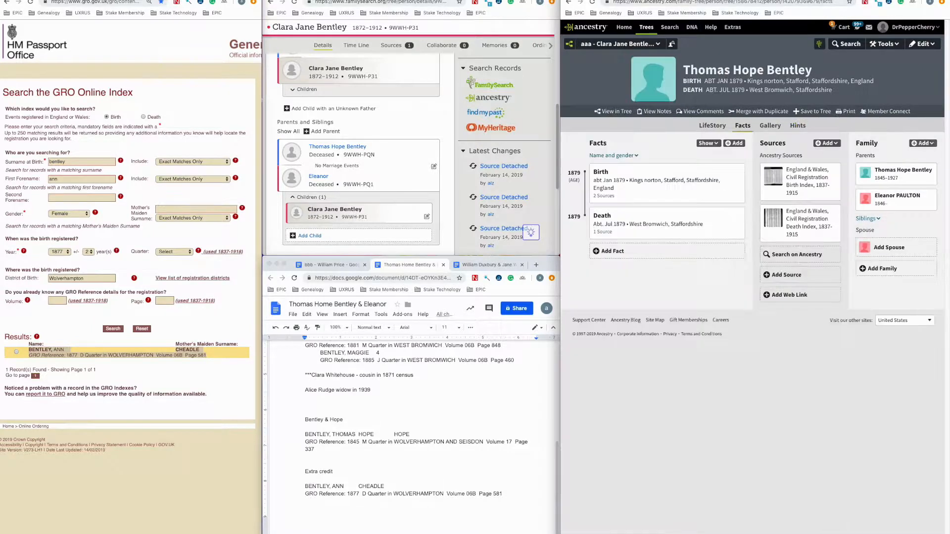
{"action": "left_click", "coordinate": [820, 45]}
{"action": "left_click", "coordinate": [718, 403]}
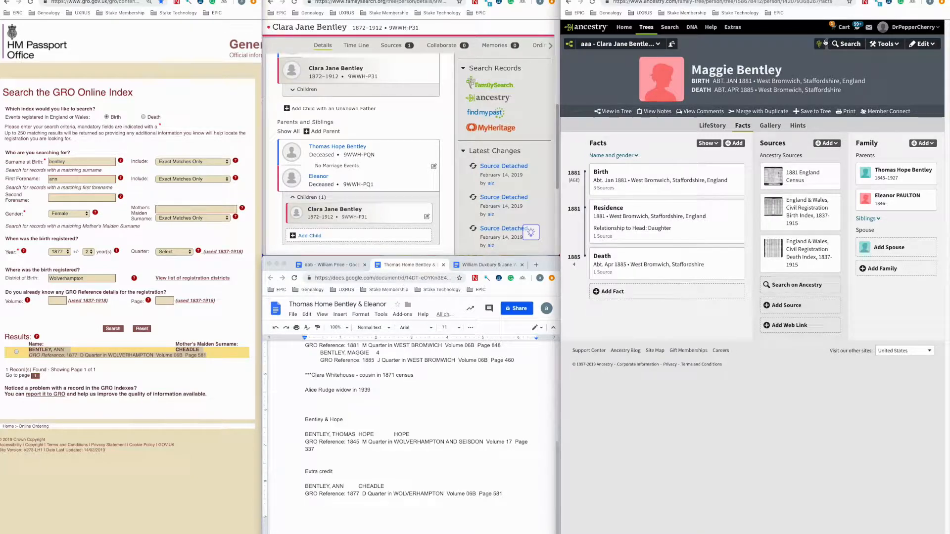
{"action": "left_click", "coordinate": [820, 45]}
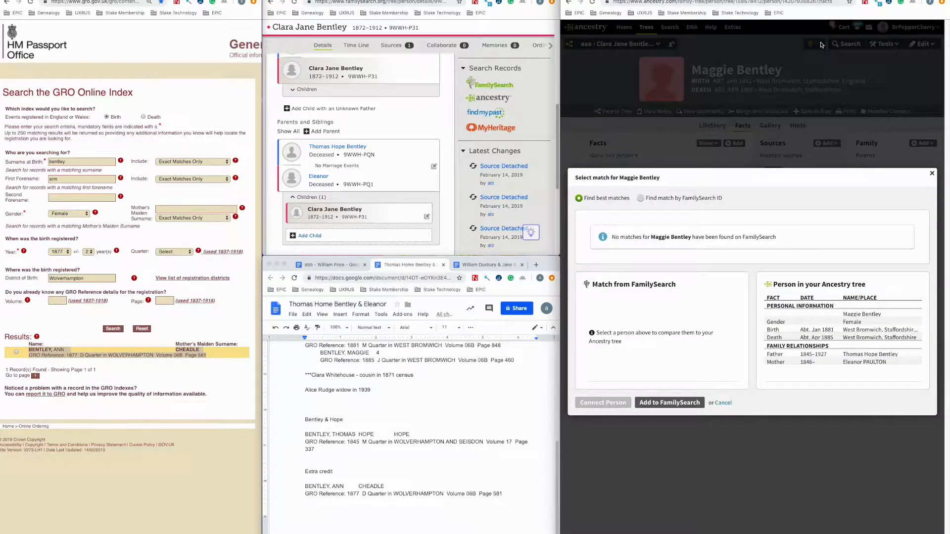
{"action": "left_click", "coordinate": [721, 403]}
Step: Go to the father's profile and open the daughters born in 1874 and 1870 in new tabs
{"action": "left_click", "coordinate": [903, 170]}
{"action": "right_click", "coordinate": [896, 320]}
{"action": "left_click", "coordinate": [888, 325]}
{"action": "right_click", "coordinate": [896, 295]}
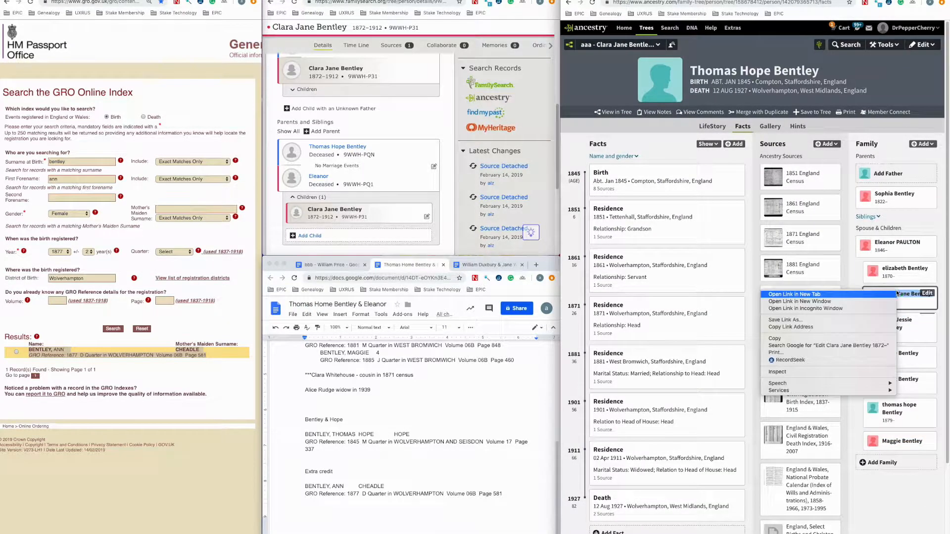
{"action": "left_click", "coordinate": [897, 276]}
{"action": "right_click", "coordinate": [896, 276]}
{"action": "left_click", "coordinate": [888, 278]}
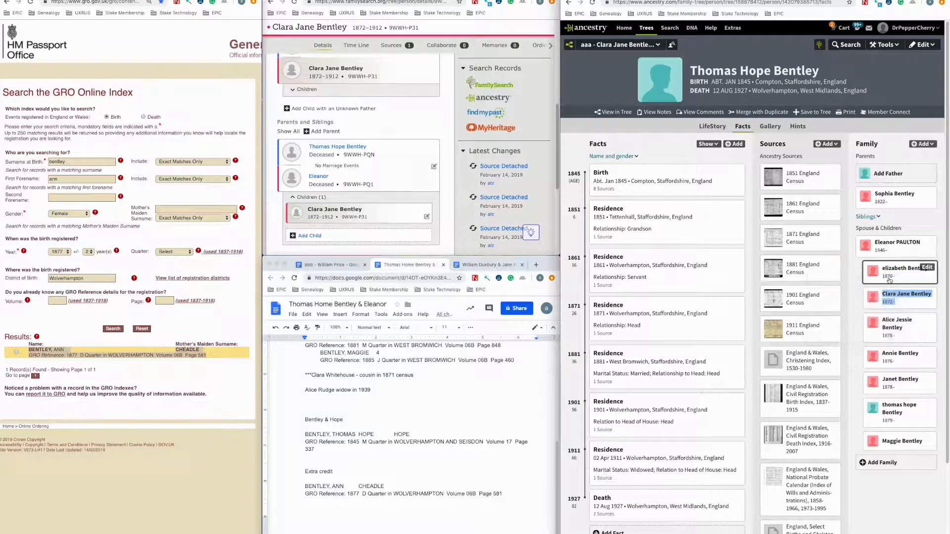
Step: Look for FamilySearch matches for the daughters born in 1874 and 1870, closing each match dialog
{"action": "left_click", "coordinate": [816, 0]}
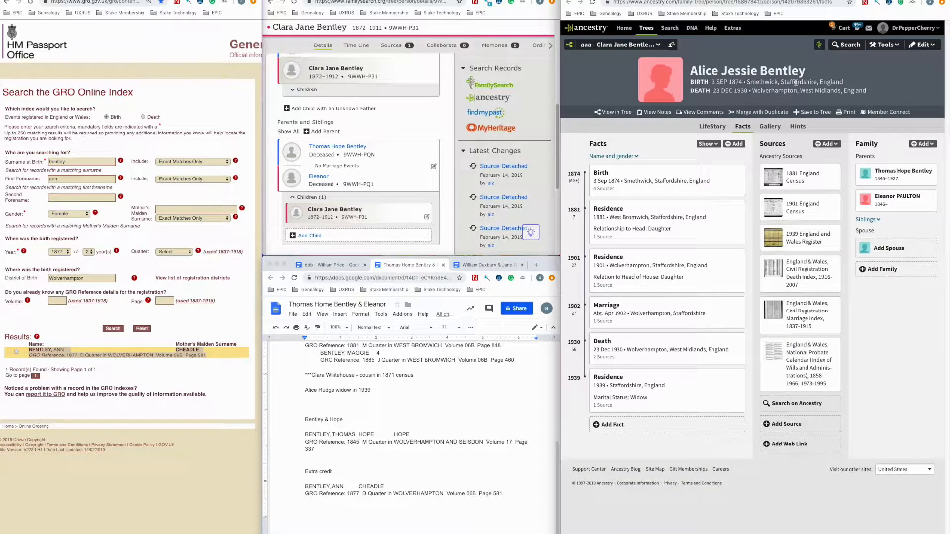
{"action": "left_click", "coordinate": [814, 45]}
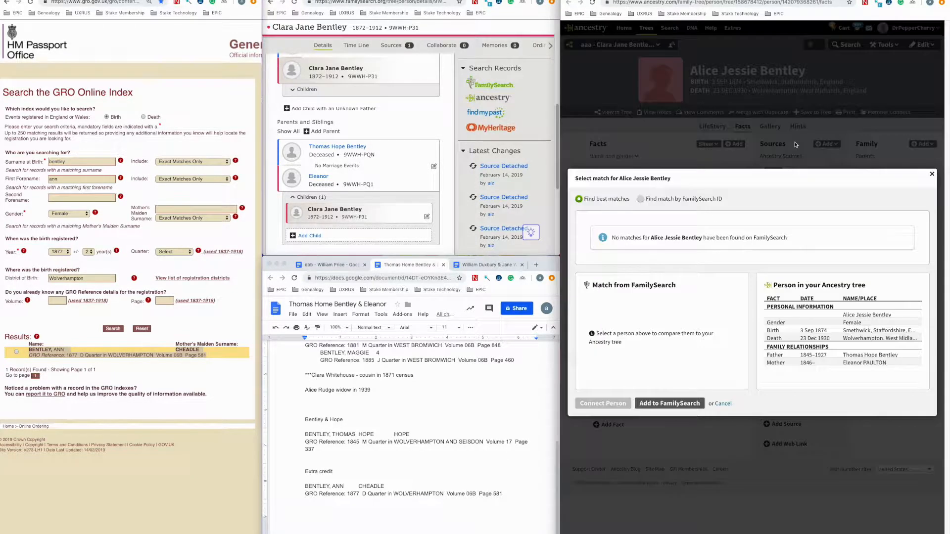
{"action": "left_click", "coordinate": [931, 174]}
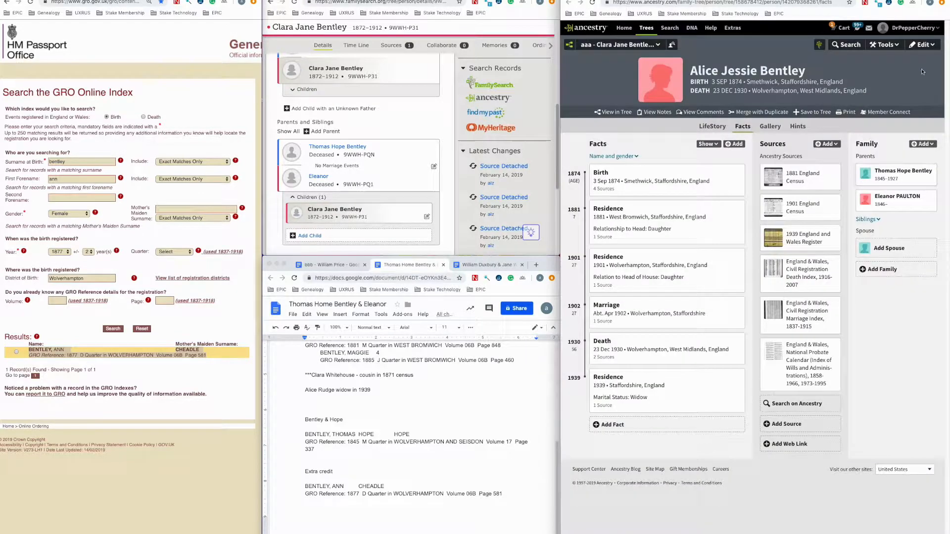
{"action": "left_click", "coordinate": [862, 1]}
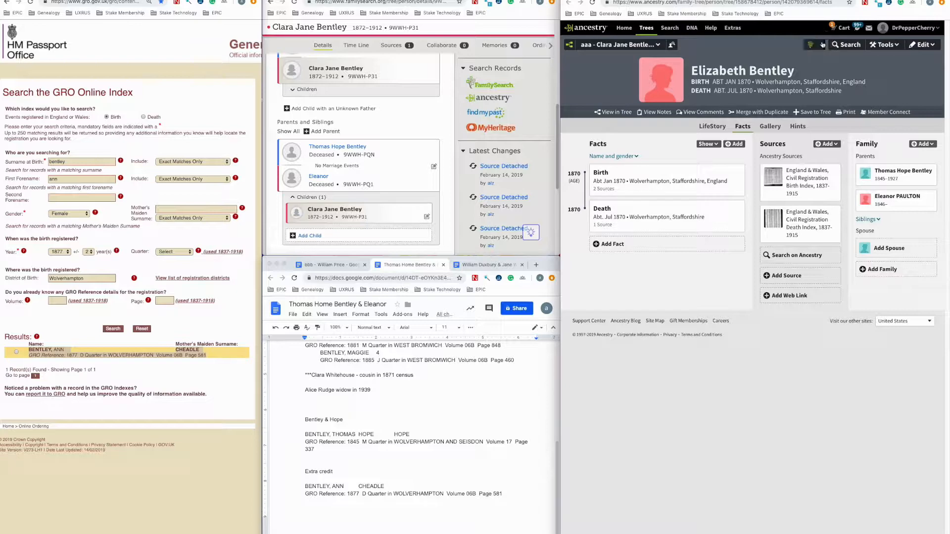
{"action": "left_click", "coordinate": [822, 45]}
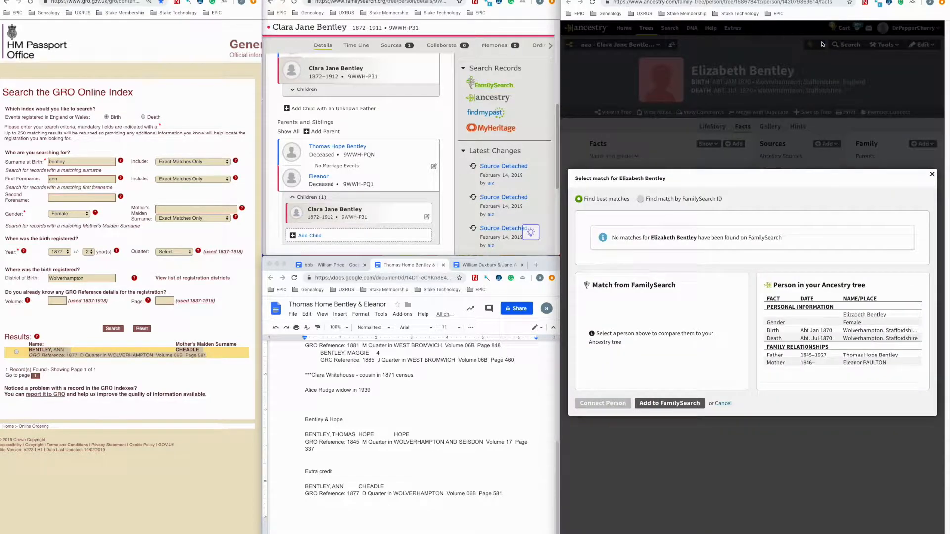
{"action": "left_click", "coordinate": [720, 404]}
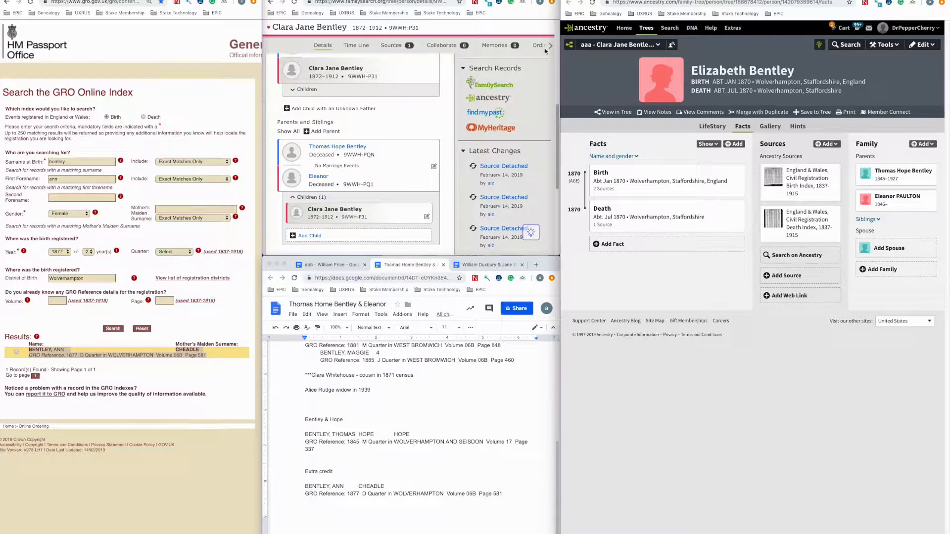
Step: Open the quick edit form for the daughter born and deceased in 1870 and save her details
{"action": "key", "text": "super+w"}
{"action": "left_click", "coordinate": [858, 265]}
{"action": "left_click", "coordinate": [890, 268]}
{"action": "left_click", "coordinate": [921, 45]}
{"action": "left_click", "coordinate": [916, 56]}
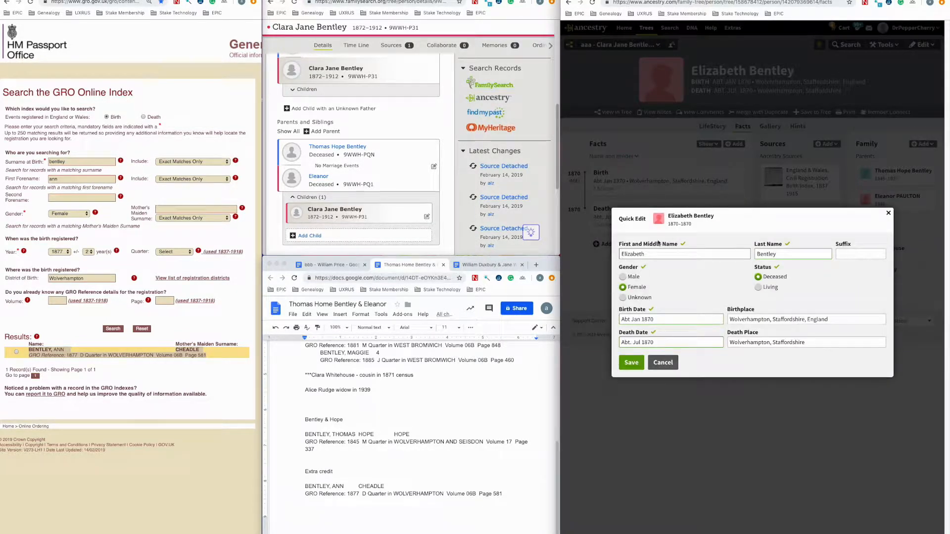
{"action": "left_click", "coordinate": [631, 363]}
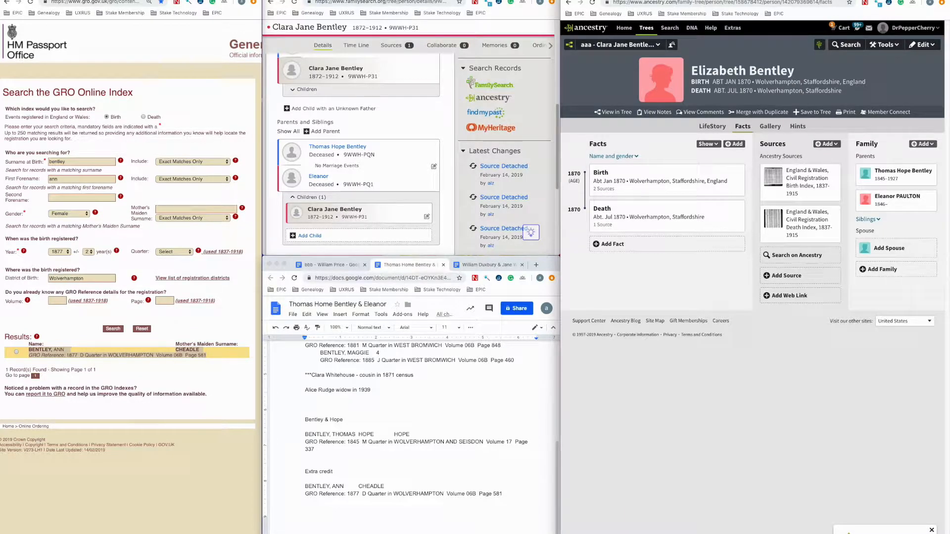
Step: Replace the question mark in the research notes heading with the mother's maiden name
{"action": "scroll", "coordinate": [527, 404], "scroll_direction": "up", "scroll_amount": 3}
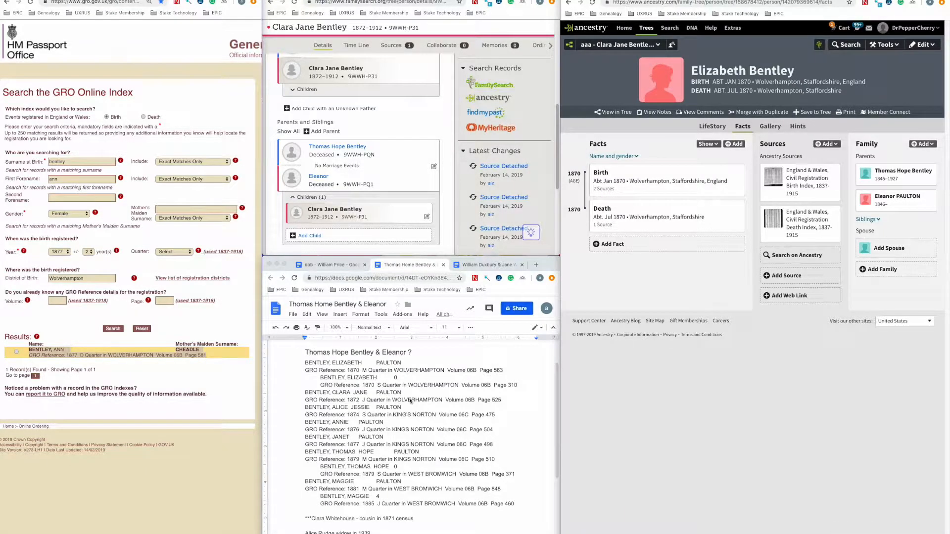
{"action": "left_click", "coordinate": [403, 352]}
{"action": "left_click_drag", "start_coordinate": [412, 352], "coordinate": [409, 374]}
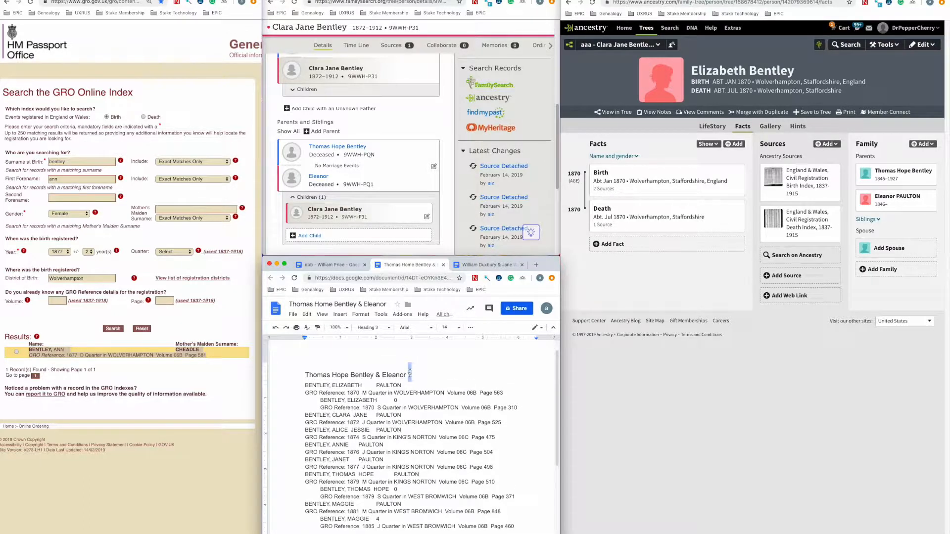
{"action": "type", "text": "Paulton"}
Step: Insert an asterisk separator before the mother's maiden name in every child's birth entry in the notes
{"action": "left_click_drag", "start_coordinate": [375, 385], "coordinate": [362, 383]}
{"action": "type", "text": "*"}
{"action": "left_click_drag", "start_coordinate": [373, 385], "coordinate": [361, 385]}
{"action": "key", "text": "ctrl+c"}
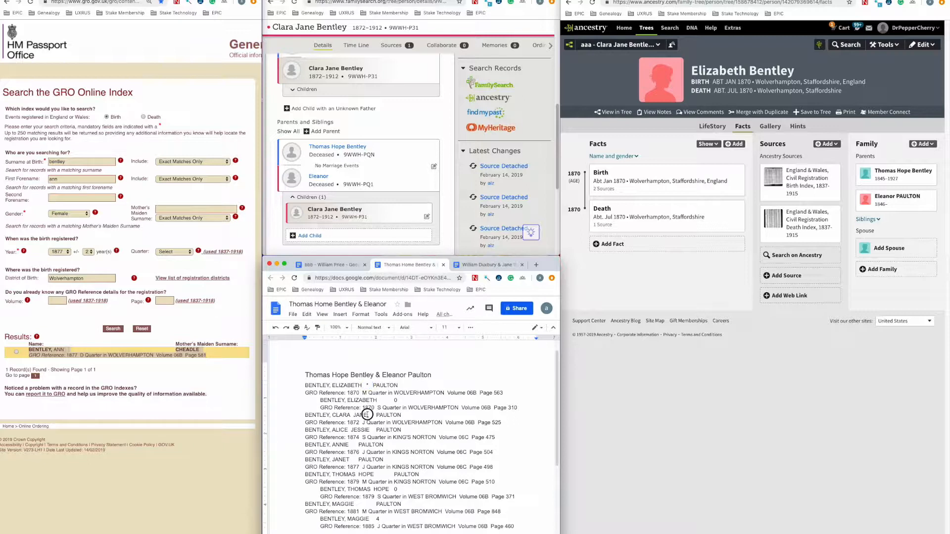
{"action": "left_click_drag", "start_coordinate": [376, 415], "coordinate": [368, 415]}
{"action": "key", "text": "ctrl+v"}
{"action": "left_click_drag", "start_coordinate": [370, 429], "coordinate": [357, 459]}
{"action": "key", "text": "ctrl+v"}
{"action": "key", "text": "ctrl+v"}
{"action": "key", "text": "ctrl+v"}
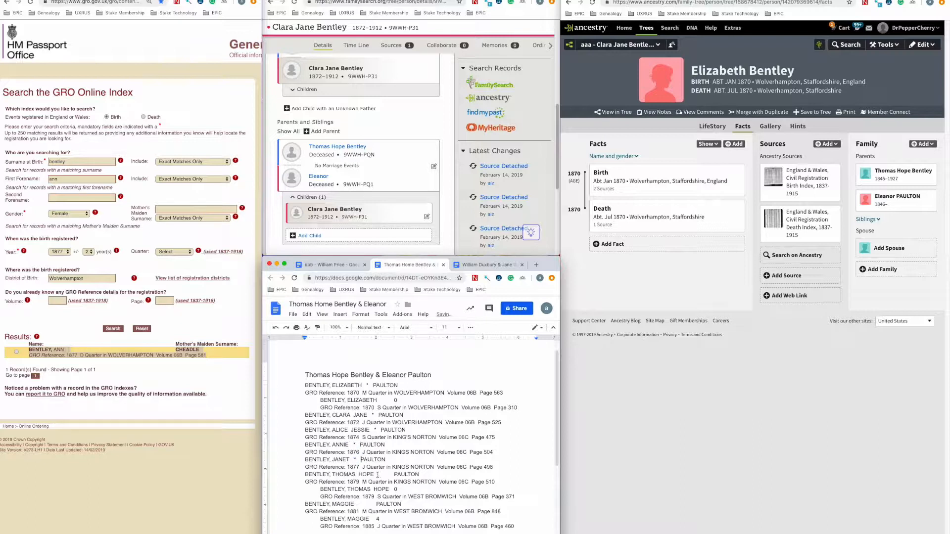
{"action": "left_click_drag", "start_coordinate": [374, 474], "coordinate": [394, 475]}
{"action": "key", "text": "ctrl+v"}
{"action": "left_click_drag", "start_coordinate": [355, 504], "coordinate": [376, 504]}
{"action": "key", "text": "ctrl+v"}
Step: Label the ages in the 1870, 1879 and 1885 death entries with "age at death:"
{"action": "left_click_drag", "start_coordinate": [395, 400], "coordinate": [377, 399]}
{"action": "type", "text": "age at death:"}
{"action": "left_click_drag", "start_coordinate": [420, 401], "coordinate": [375, 400]}
{"action": "key", "text": "super+c"}
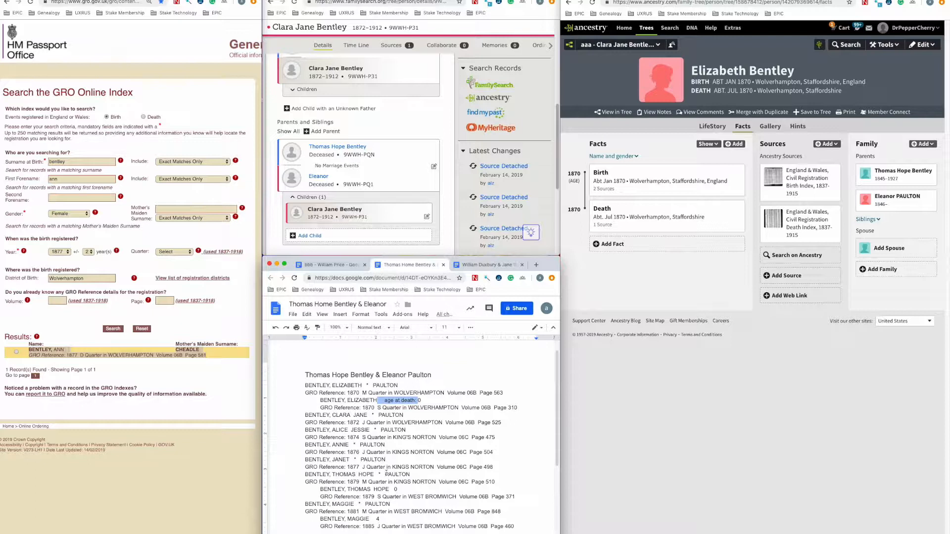
{"action": "left_click_drag", "start_coordinate": [396, 489], "coordinate": [390, 489]}
{"action": "key", "text": "super+v"}
{"action": "left_click_drag", "start_coordinate": [371, 519], "coordinate": [369, 519]}
{"action": "key", "text": "super+v"}
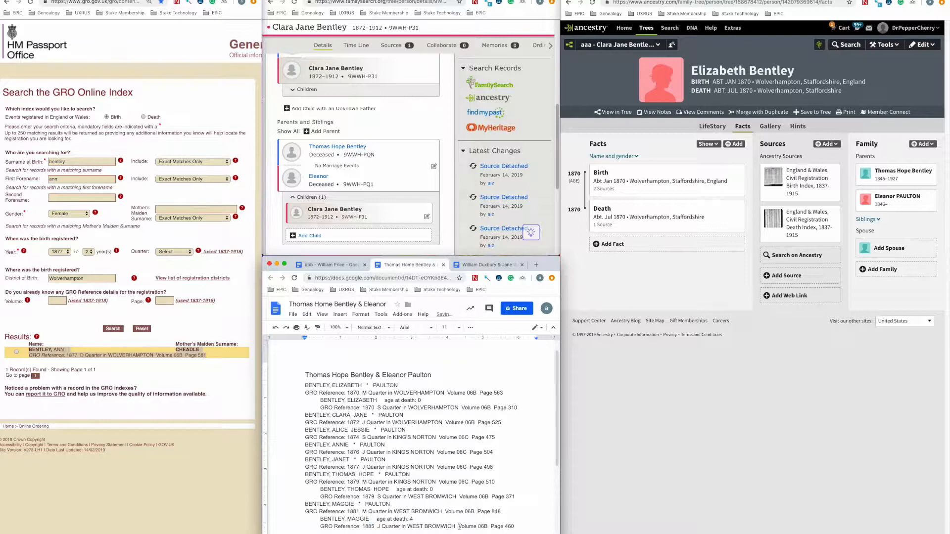
Step: Copy all the children's GRO entries, open the mother's FamilySearch profile in a new tab and enlarge the window
{"action": "left_click_drag", "start_coordinate": [520, 528], "coordinate": [304, 384]}
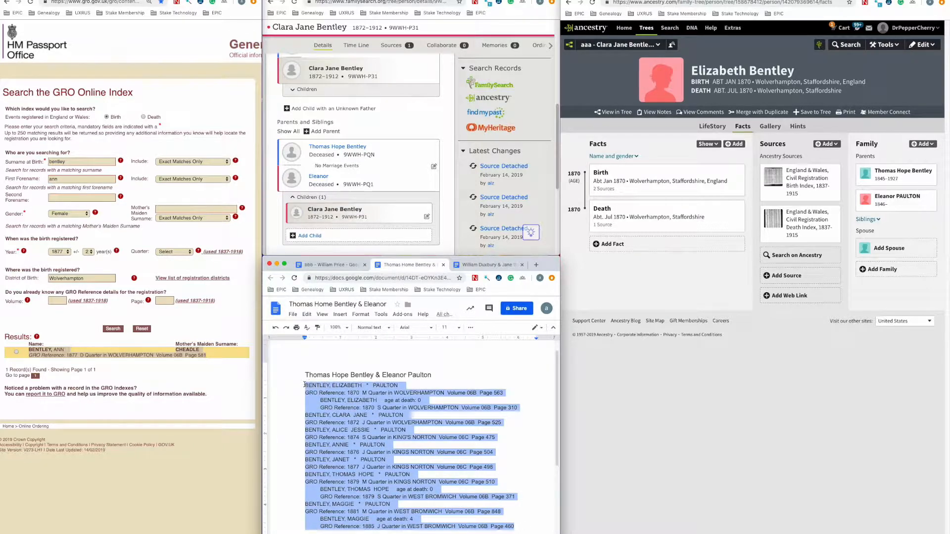
{"action": "right_click", "coordinate": [319, 178]}
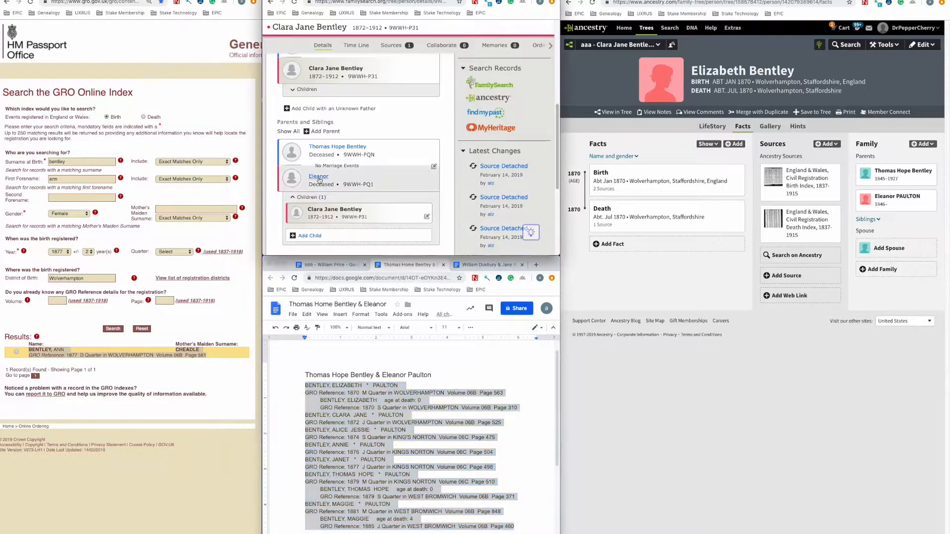
{"action": "left_click", "coordinate": [333, 181]}
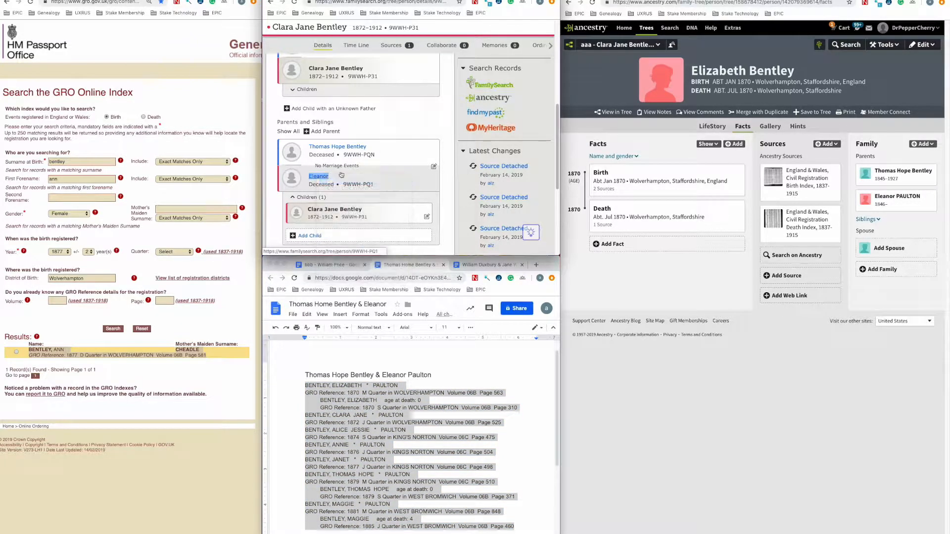
{"action": "left_click", "coordinate": [396, 0]}
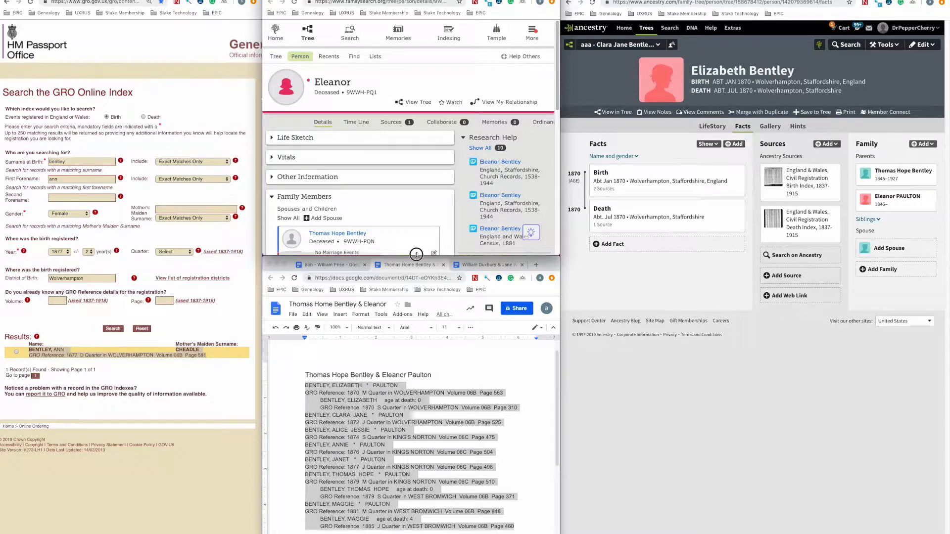
{"action": "left_click", "coordinate": [415, 249]}
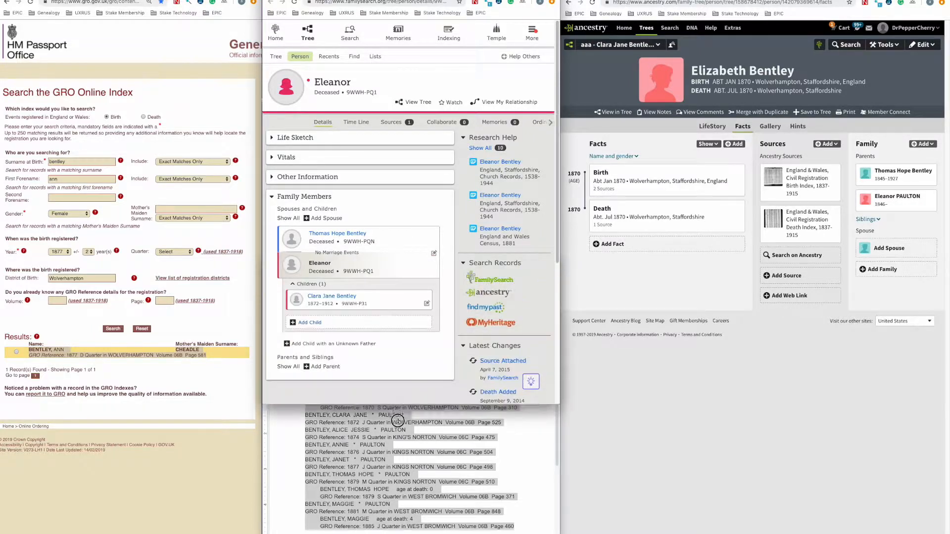
Step: Create a collaboration note titled "GRO Index" on the mother's profile and paste the copied entries into it
{"action": "left_click", "coordinate": [455, 121]}
{"action": "left_click", "coordinate": [305, 152]}
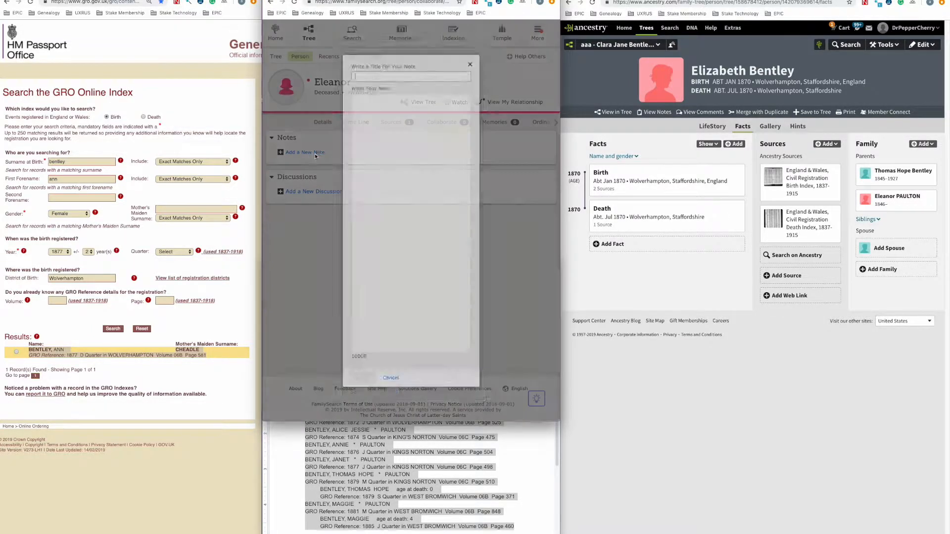
{"action": "type", "text": "GRO Index"}
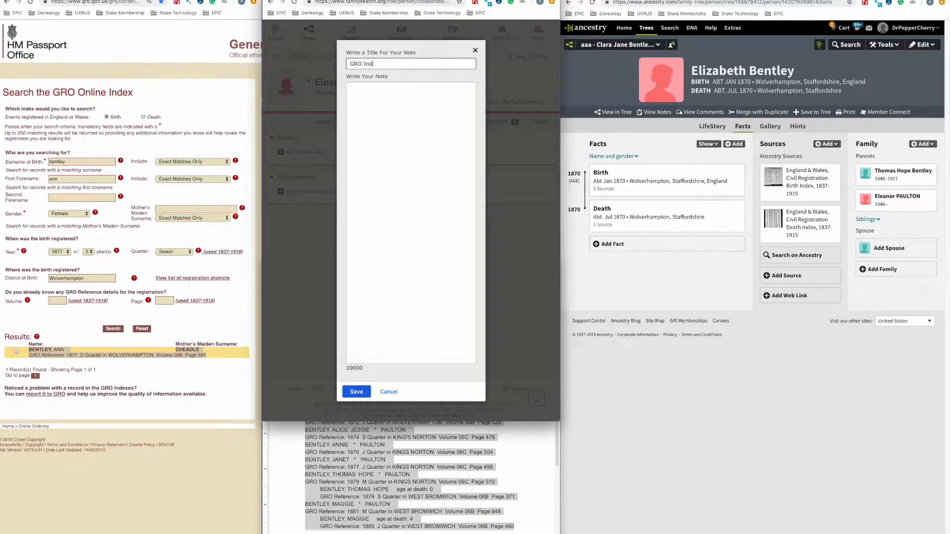
{"action": "left_click", "coordinate": [391, 106]}
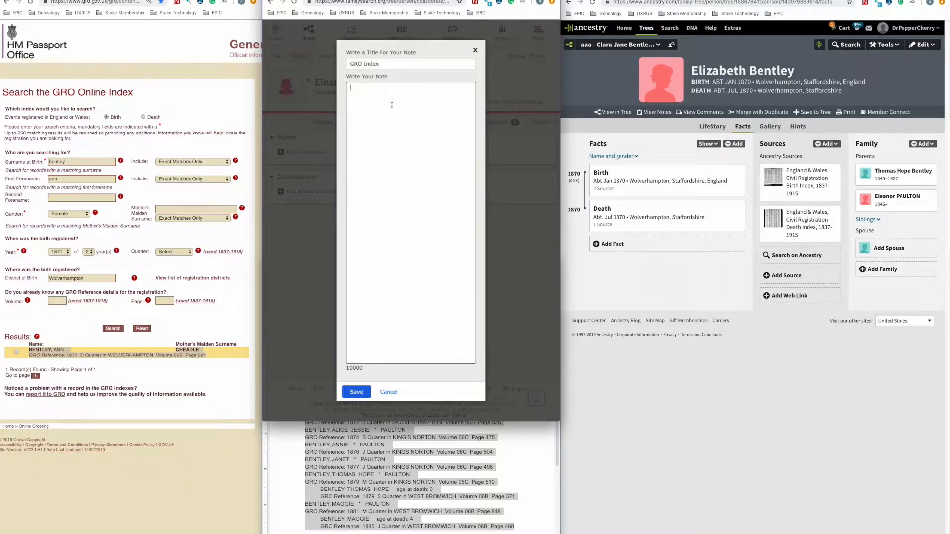
{"action": "key", "text": "ctrl+v"}
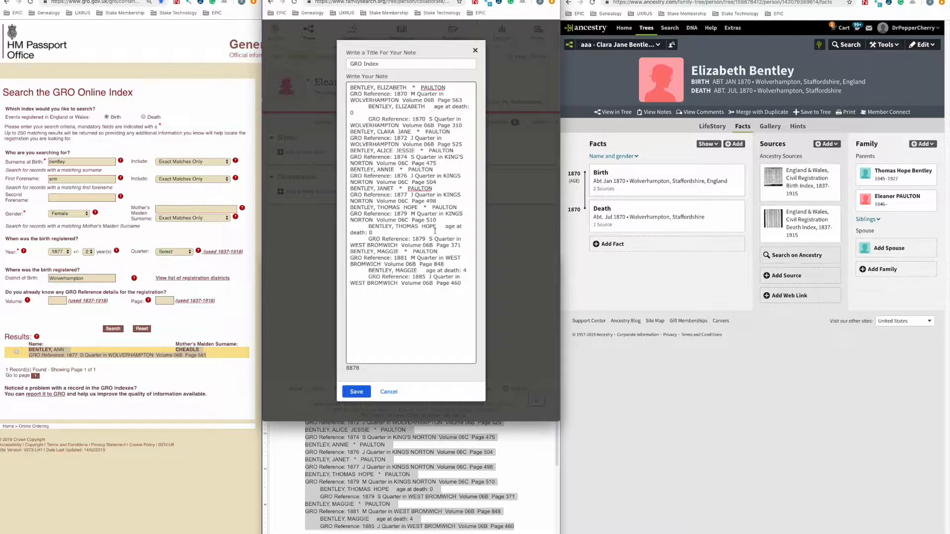
Step: Indent the wrapped age lines of the 1870 and 1879 death entries in the note
{"action": "left_click", "coordinate": [350, 230]}
{"action": "left_click", "coordinate": [350, 112]}
{"action": "left_click", "coordinate": [377, 113]}
{"action": "left_click", "coordinate": [375, 107]}
{"action": "key", "text": "Delete"}
{"action": "type", "text": "N"}
{"action": "left_click", "coordinate": [378, 113]}
{"action": "key", "text": "Delete"}
{"action": "key", "text": "Delete"}
{"action": "key", "text": "Delete"}
{"action": "key", "text": "Delete"}
{"action": "key", "text": "Delete"}
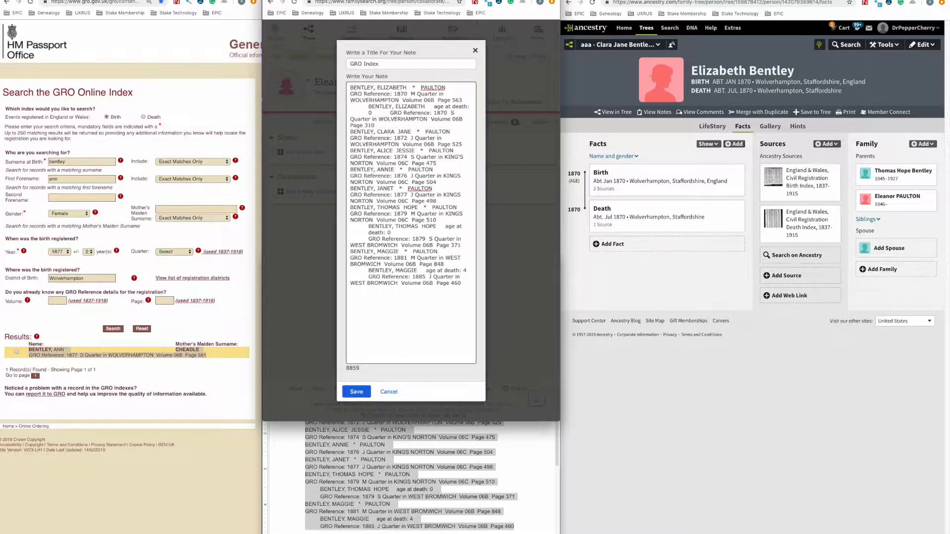
Step: Tidy the indentation of the remaining wrapped reference lines in the death entries, save the note and return to the mother's details
{"action": "key", "text": "Delete"}
{"action": "key", "text": "Delete"}
{"action": "key", "text": "Delete"}
{"action": "key", "text": "Delete"}
{"action": "key", "text": "Delete"}
{"action": "key", "text": "Delete"}
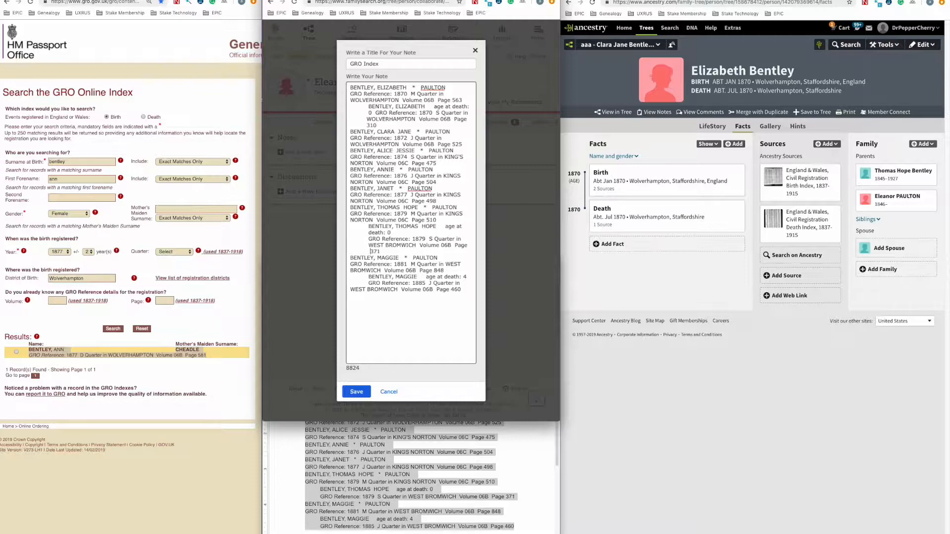
{"action": "key", "text": "BackSpace"}
{"action": "key", "text": "BackSpace"}
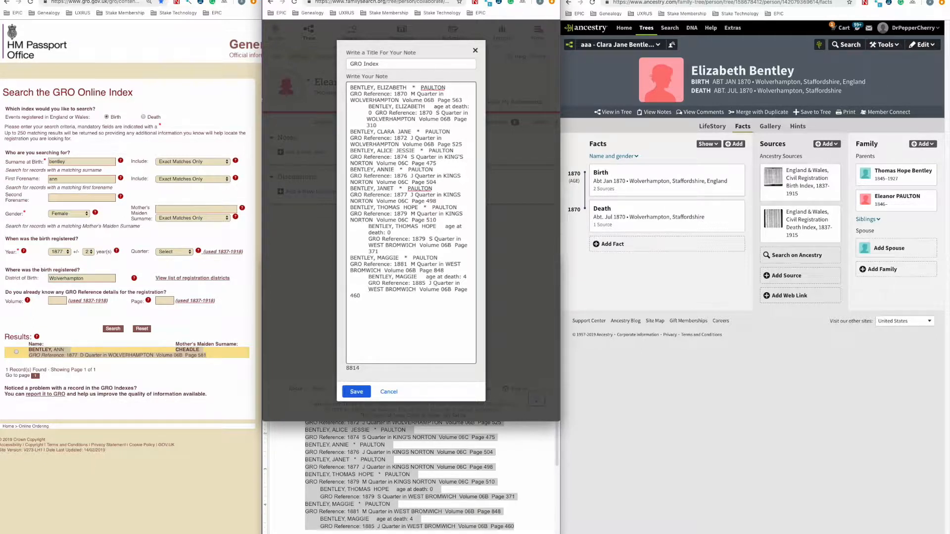
{"action": "left_click", "coordinate": [351, 294]}
{"action": "key", "text": "Return"}
{"action": "left_click", "coordinate": [356, 392]}
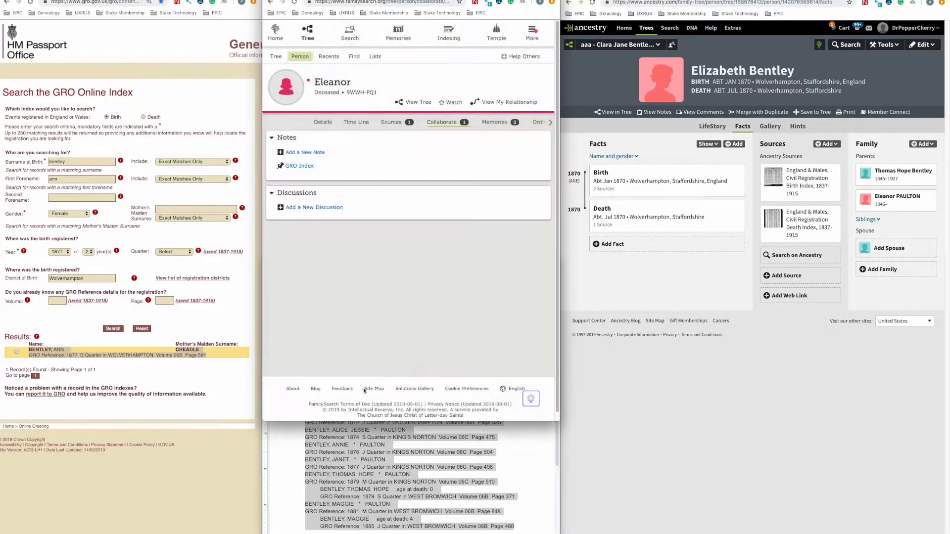
{"action": "left_click", "coordinate": [324, 123]}
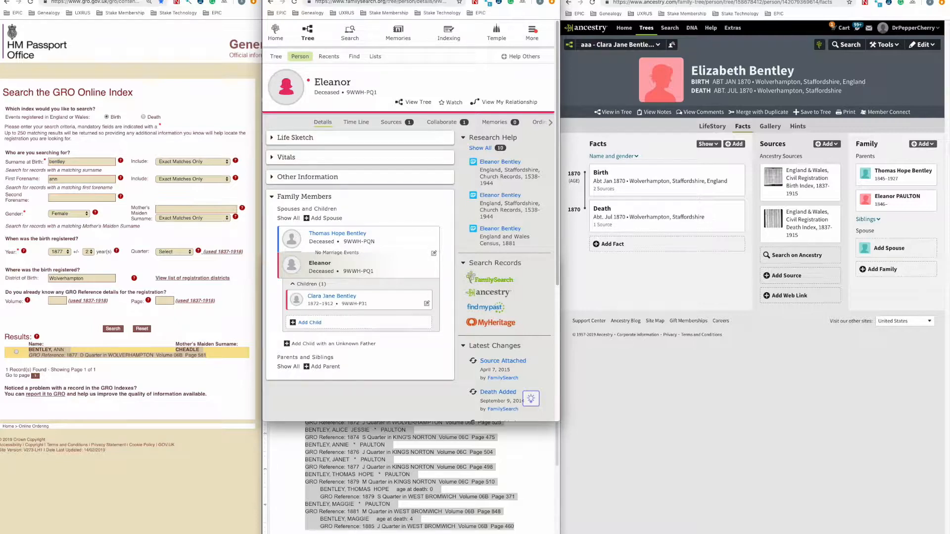
Step: Go to the father's Ancestry profile, look for his FamilySearch matches and compare the two candidates
{"action": "left_click", "coordinate": [889, 171]}
{"action": "left_click", "coordinate": [890, 171]}
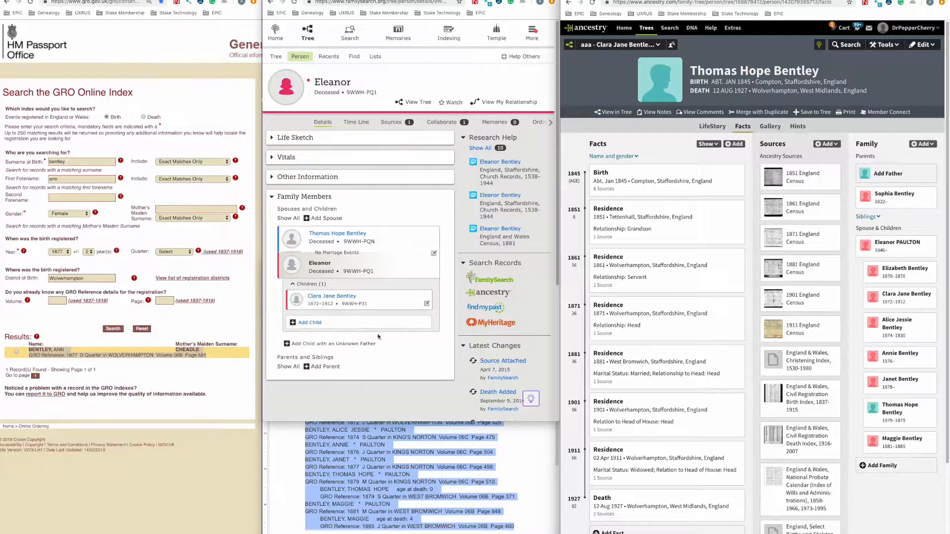
{"action": "left_click", "coordinate": [811, 45]}
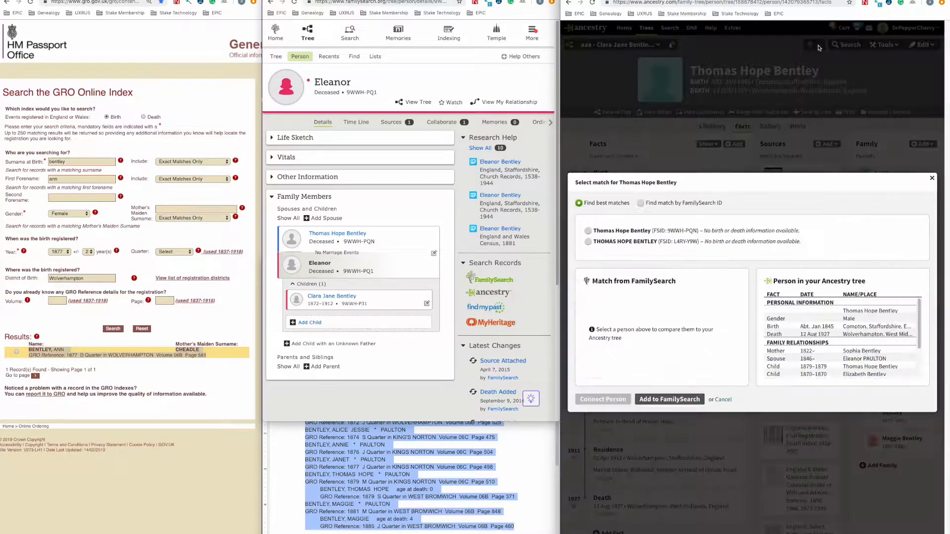
{"action": "left_click", "coordinate": [771, 229]}
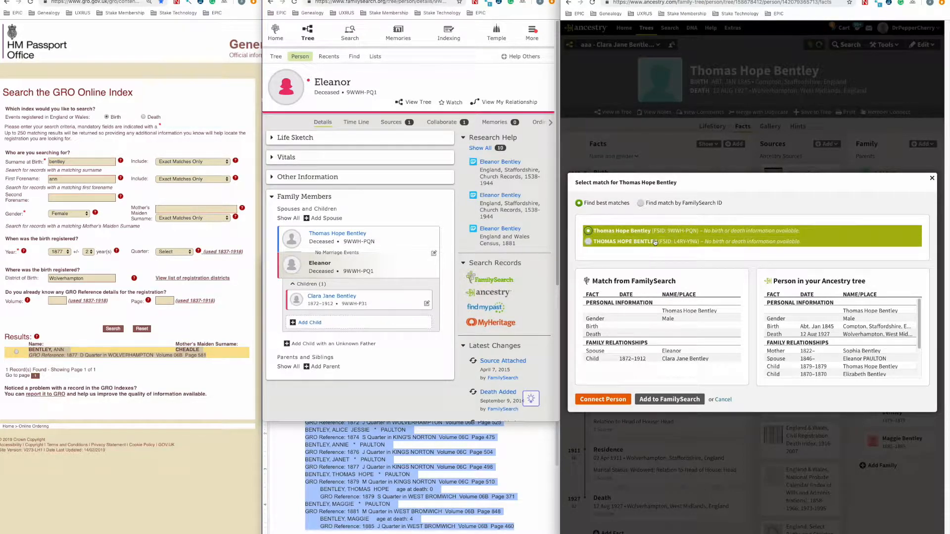
{"action": "left_click", "coordinate": [654, 242]}
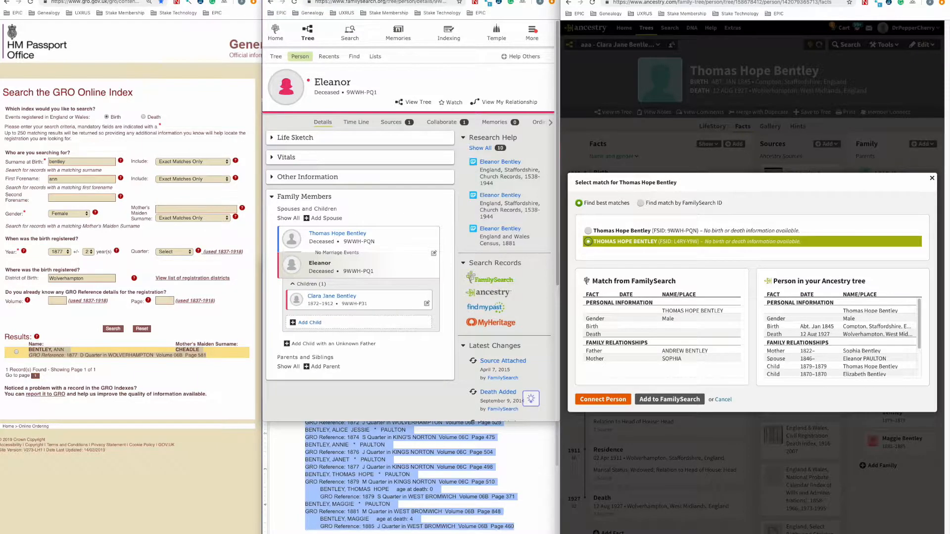
Step: Find the second match candidate by person ID in a new FamilySearch tab and open his profile
{"action": "left_click", "coordinate": [271, 2]}
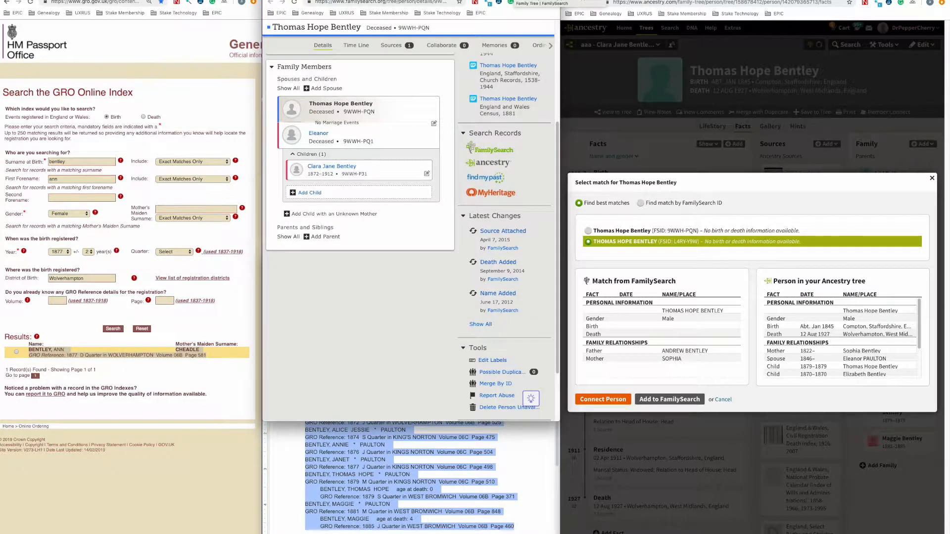
{"action": "left_click", "coordinate": [270, 2]}
{"action": "key", "text": "super+t"}
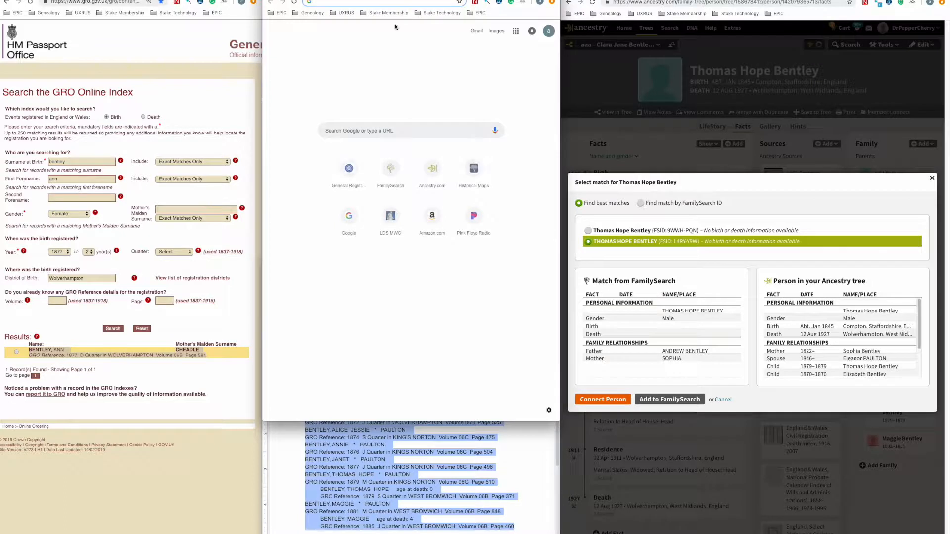
{"action": "left_click", "coordinate": [391, 169]}
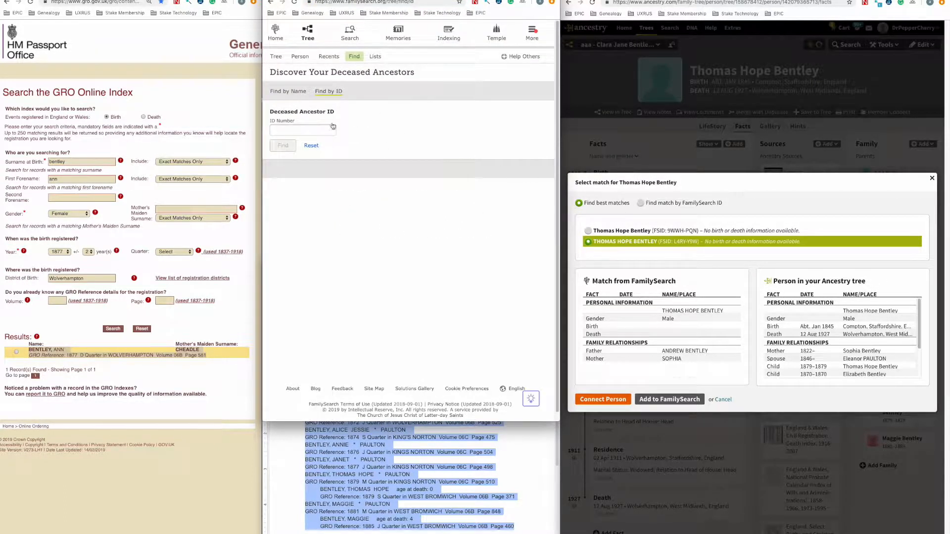
{"action": "left_click", "coordinate": [307, 130]}
{"action": "type", "text": "l4ry-"}
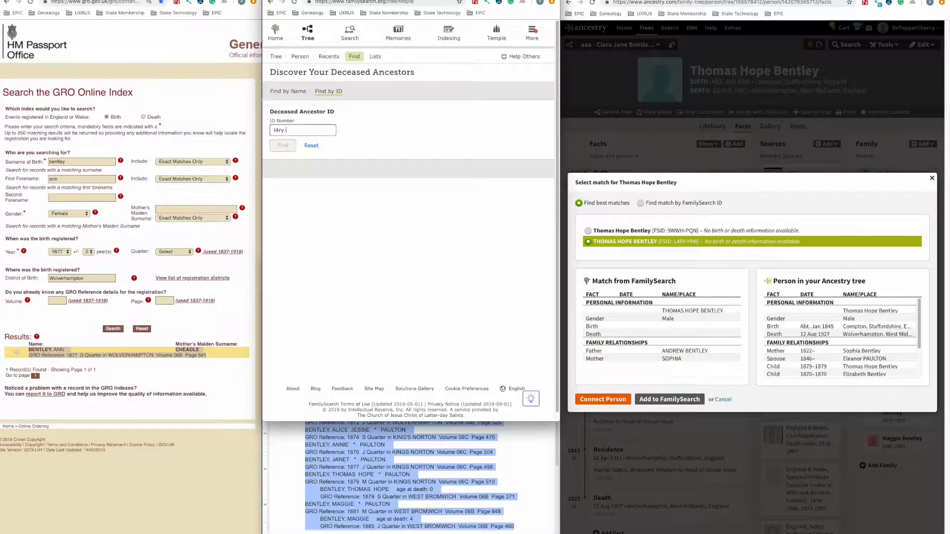
{"action": "type", "text": "y9w"}
{"action": "key", "text": "Return"}
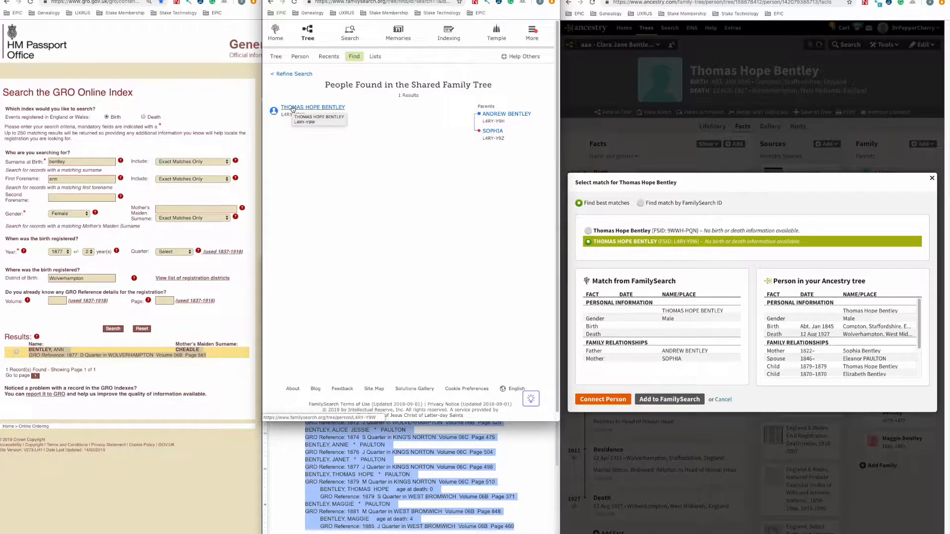
{"action": "left_click", "coordinate": [293, 108]}
{"action": "left_click", "coordinate": [417, 161]}
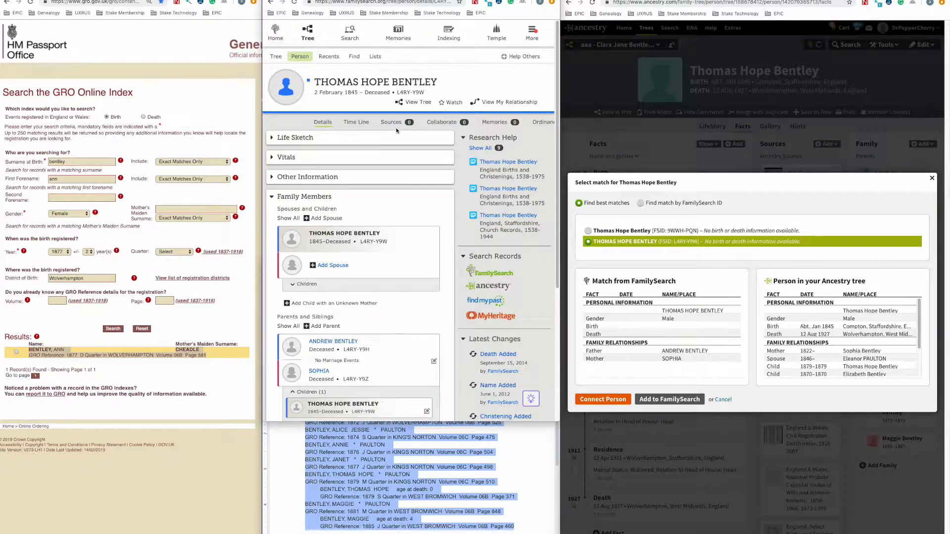
Step: Review the candidate's first record hint from England Births and Christenings, 1538-1975
{"action": "scroll", "coordinate": [445, 138], "scroll_direction": "down", "scroll_amount": 1}
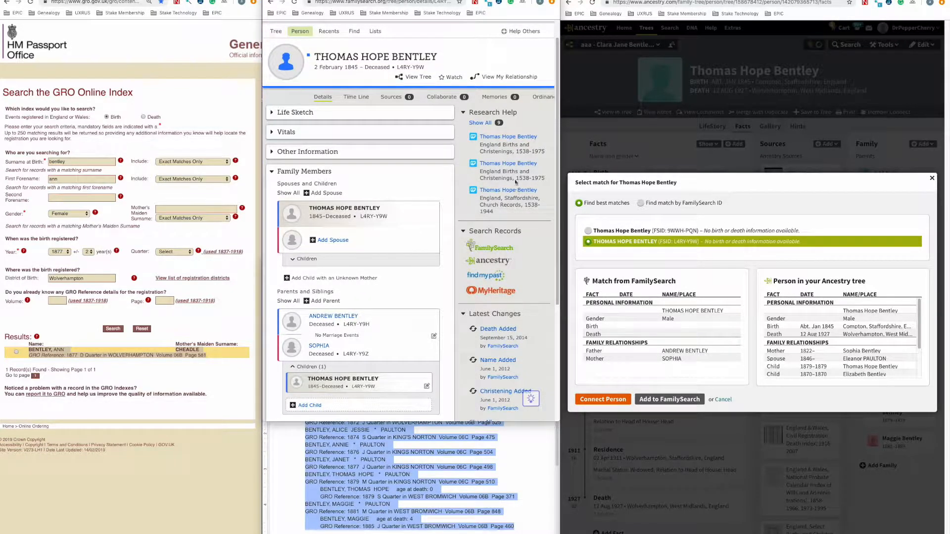
{"action": "left_click", "coordinate": [510, 138]}
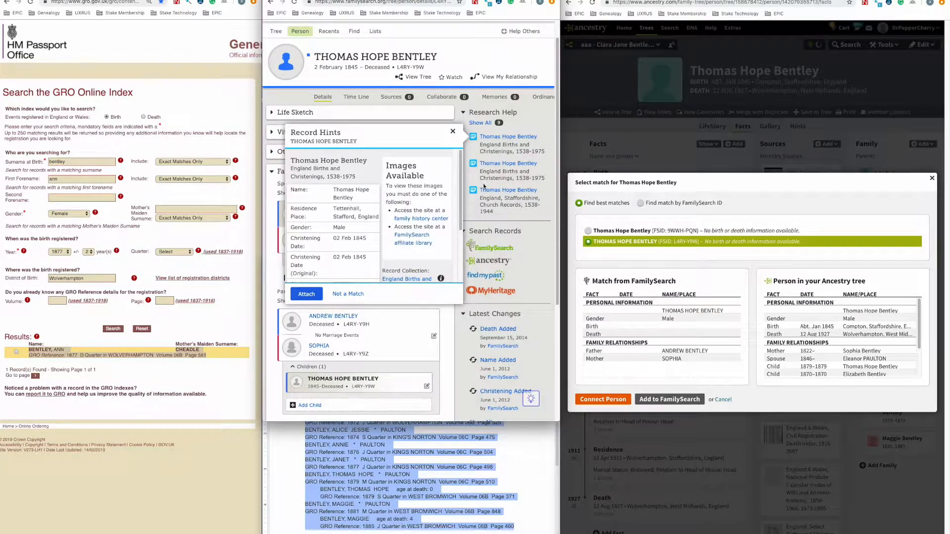
{"action": "scroll", "coordinate": [381, 216], "scroll_direction": "down", "scroll_amount": 1}
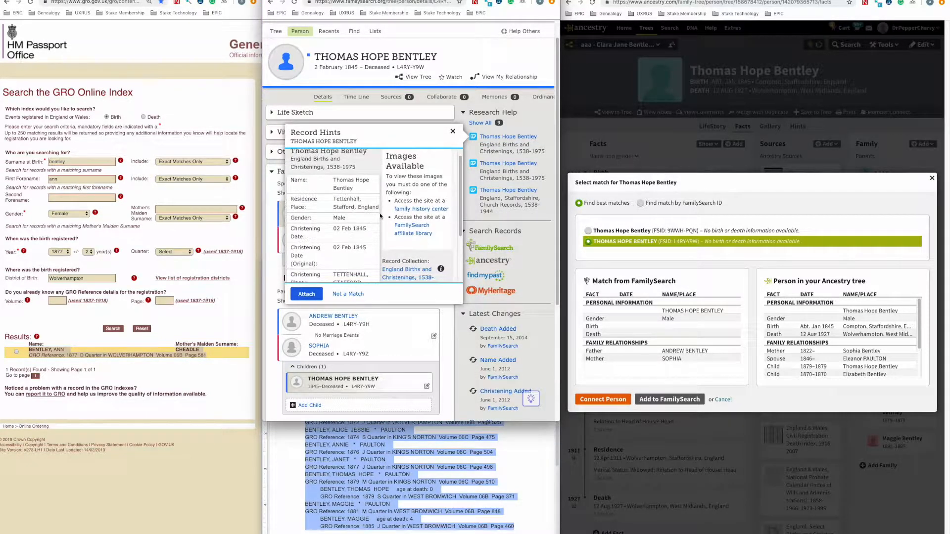
Step: Read the christening hint through to the parents' names and examine the candidate's full list of record hints
{"action": "scroll", "coordinate": [381, 216], "scroll_direction": "down", "scroll_amount": 1}
{"action": "scroll", "coordinate": [381, 216], "scroll_direction": "down", "scroll_amount": 3}
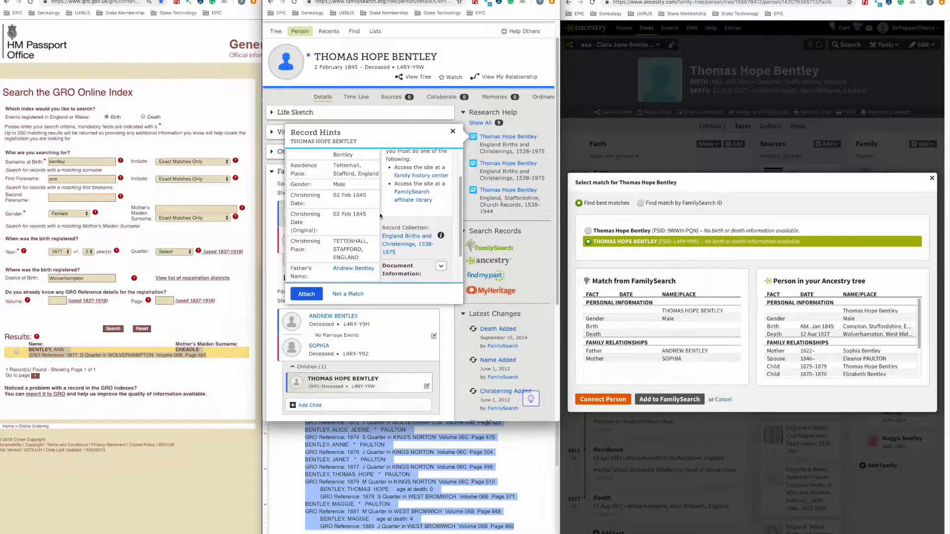
{"action": "scroll", "coordinate": [380, 216], "scroll_direction": "down", "scroll_amount": 1}
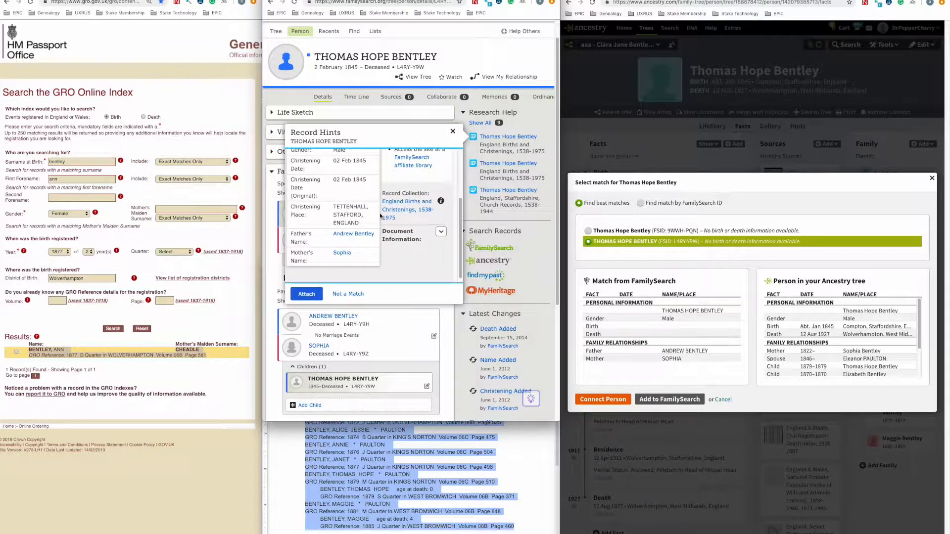
{"action": "scroll", "coordinate": [379, 215], "scroll_direction": "down", "scroll_amount": 1}
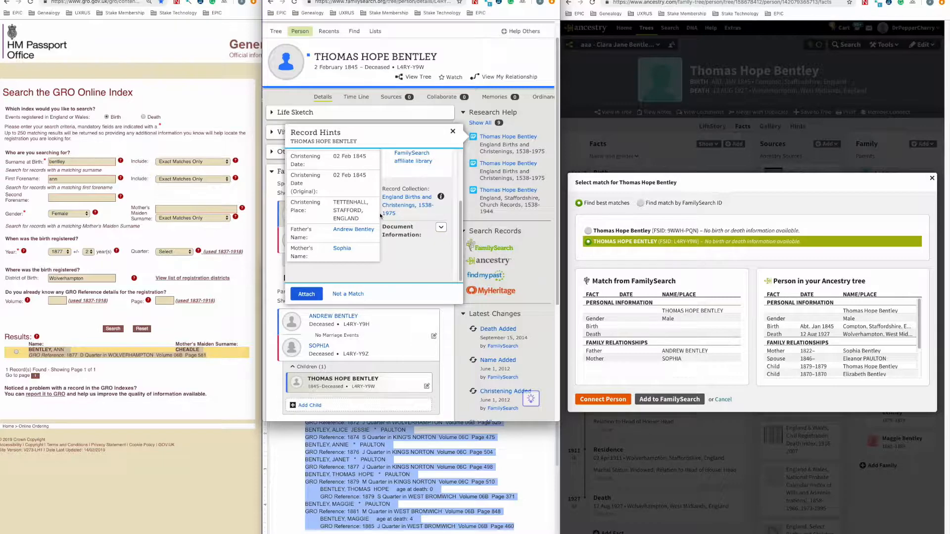
{"action": "left_click", "coordinate": [485, 163]}
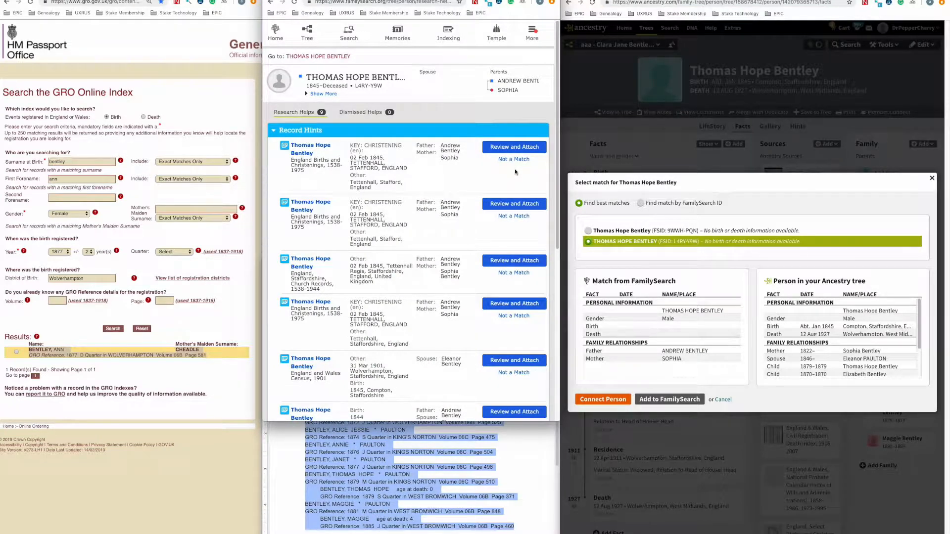
{"action": "scroll", "coordinate": [483, 187], "scroll_direction": "down", "scroll_amount": 3}
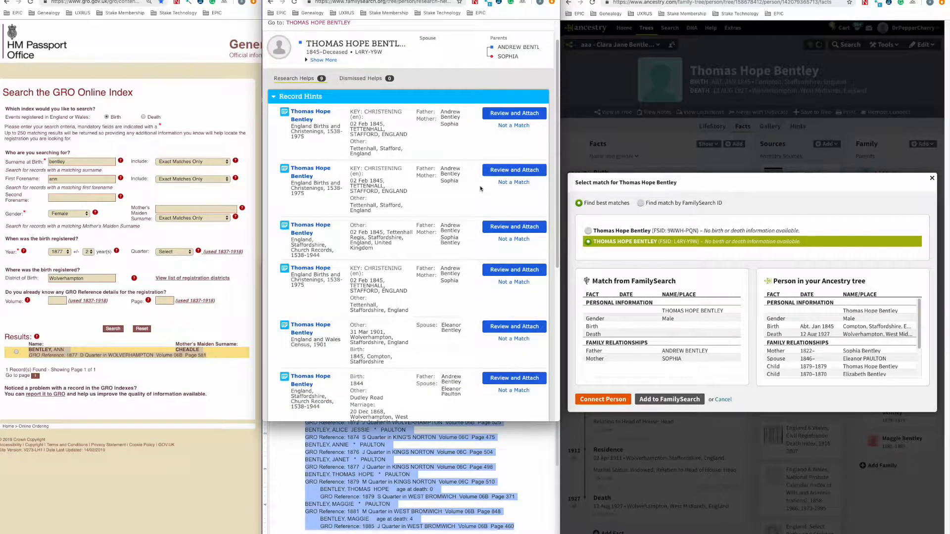
{"action": "scroll", "coordinate": [480, 189], "scroll_direction": "down", "scroll_amount": 4}
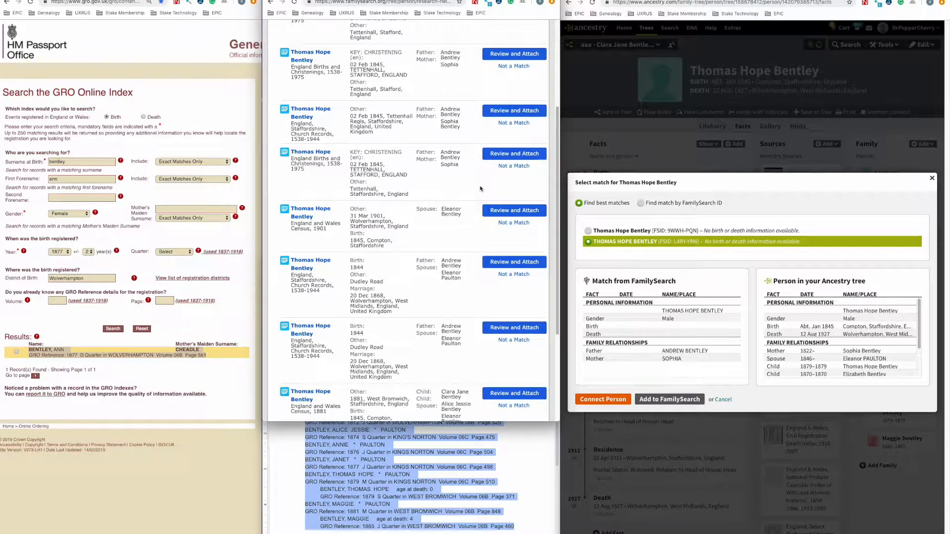
{"action": "scroll", "coordinate": [481, 188], "scroll_direction": "down", "scroll_amount": 1}
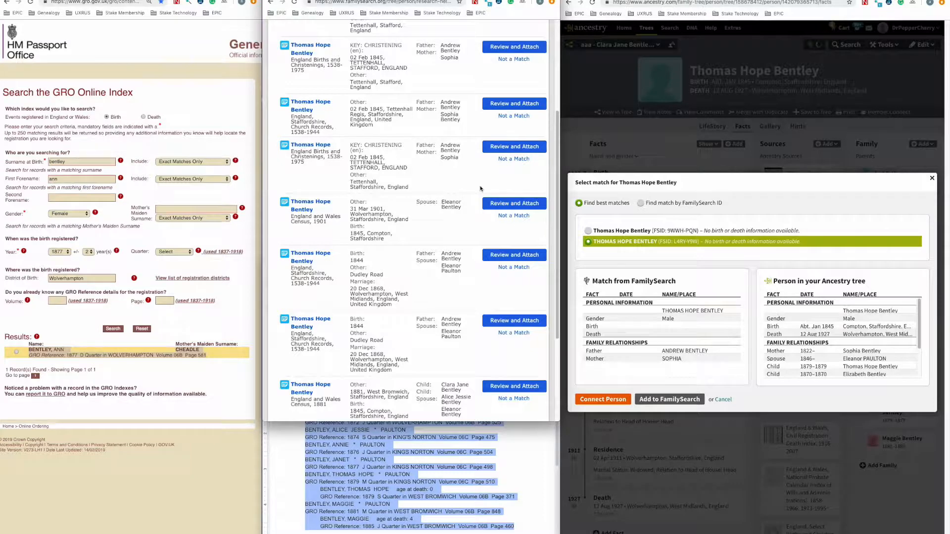
{"action": "scroll", "coordinate": [481, 189], "scroll_direction": "down", "scroll_amount": 3}
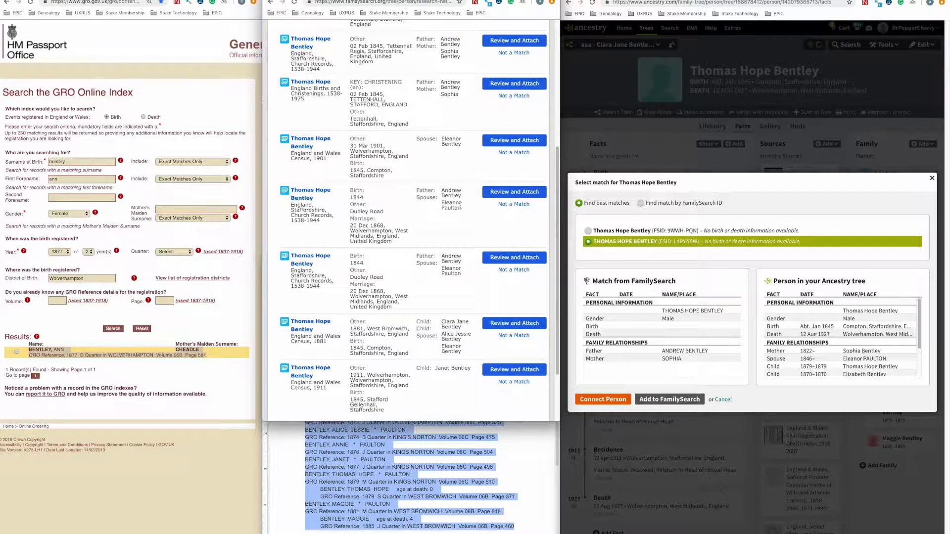
{"action": "scroll", "coordinate": [461, 208], "scroll_direction": "down", "scroll_amount": 1}
{"action": "scroll", "coordinate": [461, 208], "scroll_direction": "down", "scroll_amount": 1}
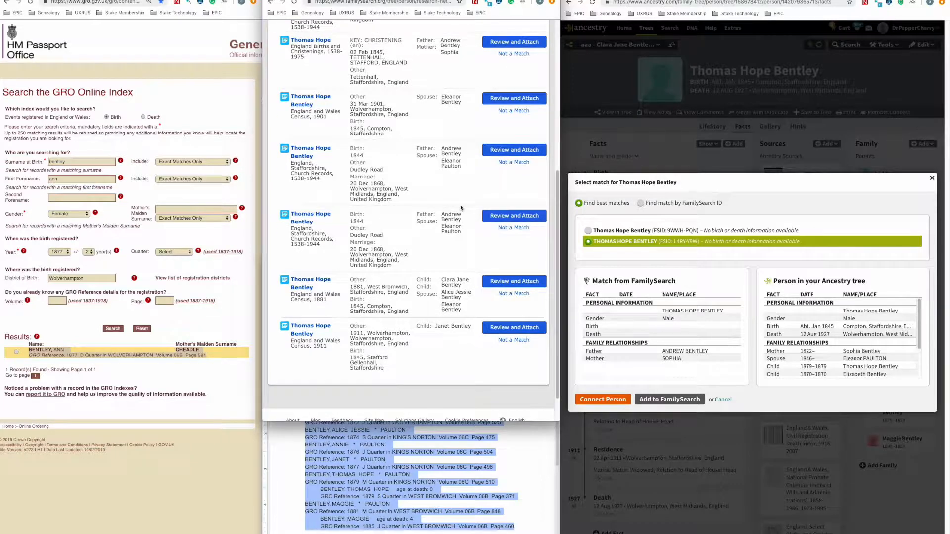
{"action": "scroll", "coordinate": [461, 208], "scroll_direction": "up", "scroll_amount": 10}
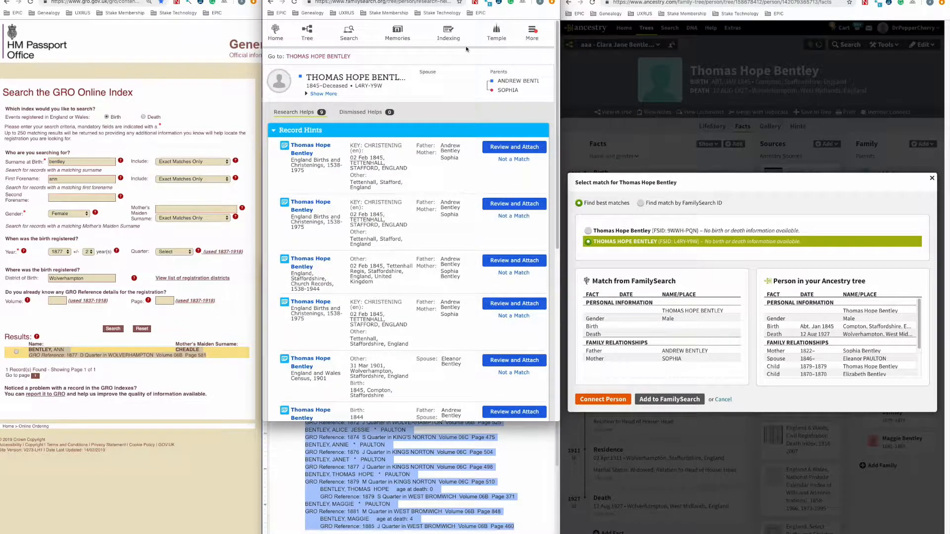
Step: Return to the candidate's profile and copy his person ID
{"action": "left_click", "coordinate": [339, 58]}
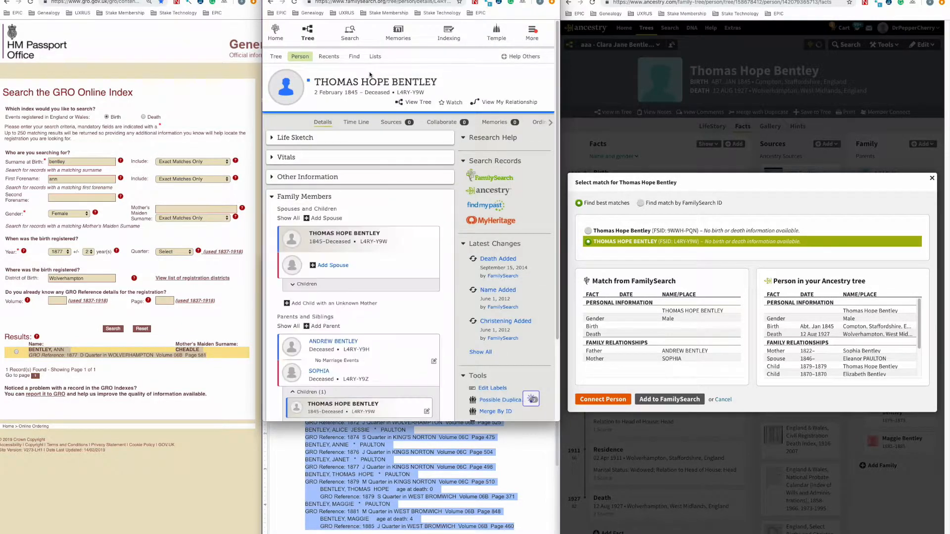
{"action": "scroll", "coordinate": [386, 155], "scroll_direction": "down", "scroll_amount": 3}
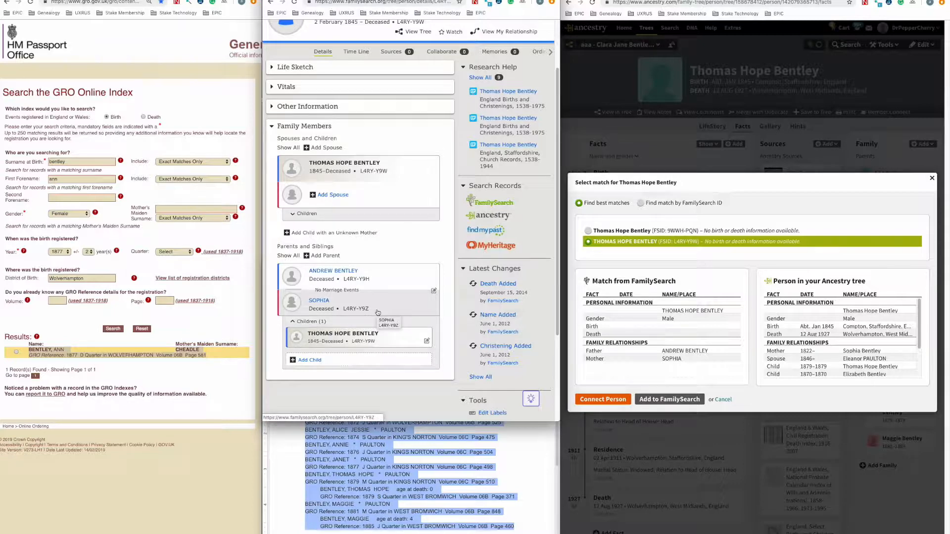
{"action": "left_click", "coordinate": [367, 336]}
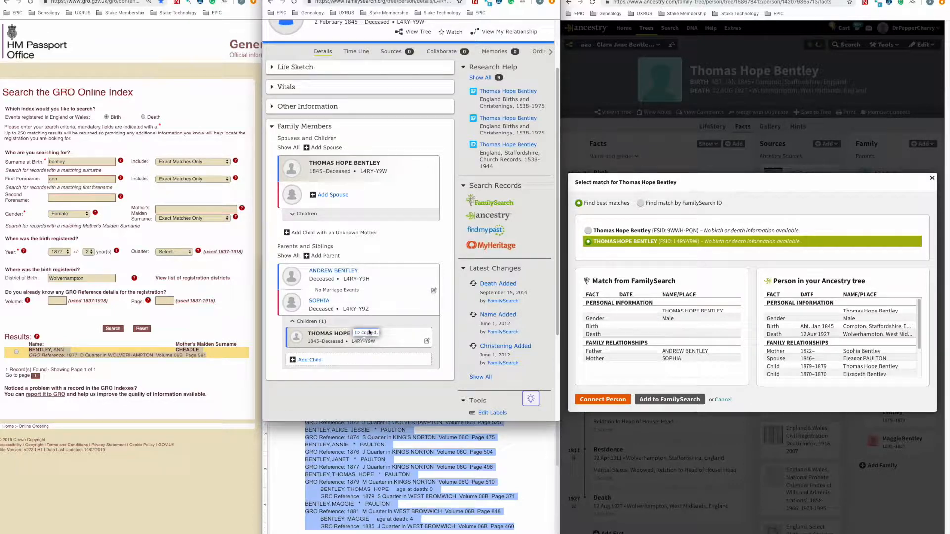
Step: Switch to the daughter's FamilySearch page and open her father's person page from the family members
{"action": "left_click", "coordinate": [403, 1]}
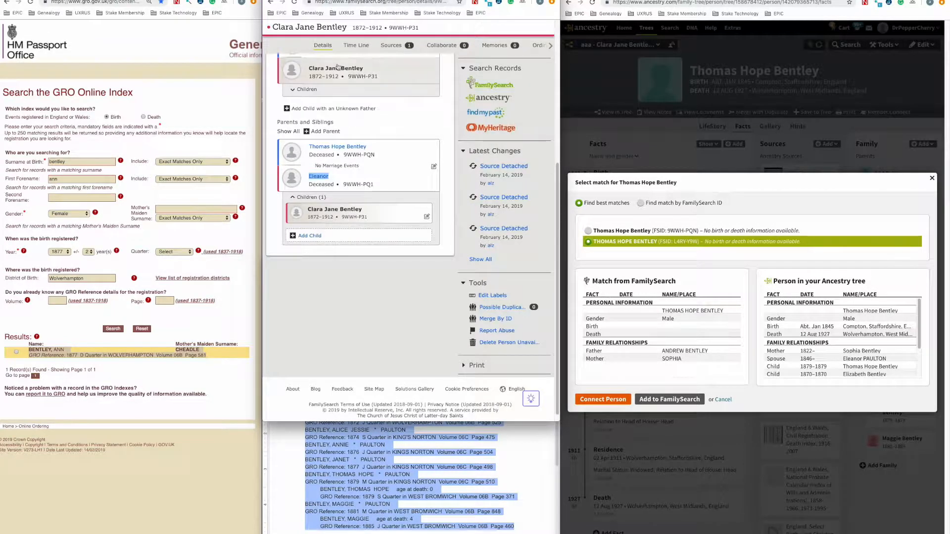
{"action": "mouse_move", "coordinate": [348, 148]}
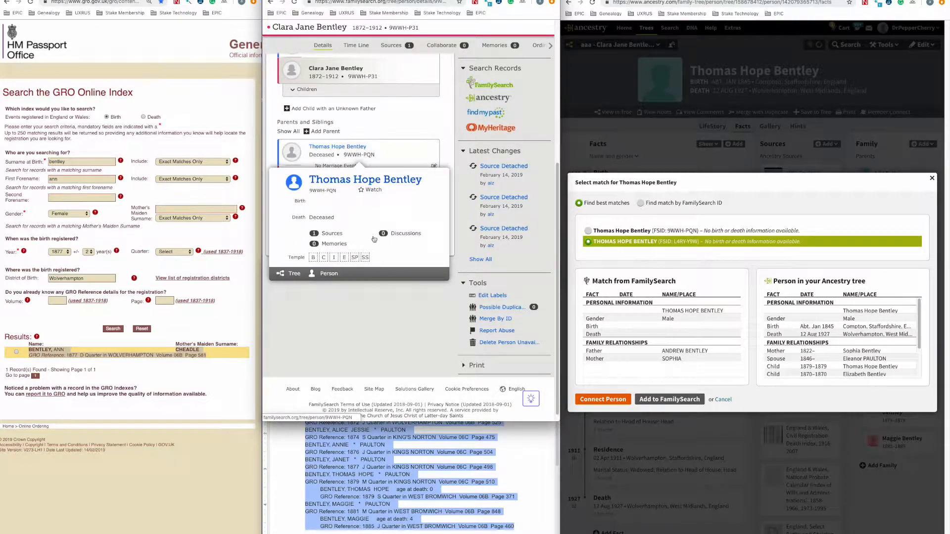
{"action": "left_click", "coordinate": [334, 274]}
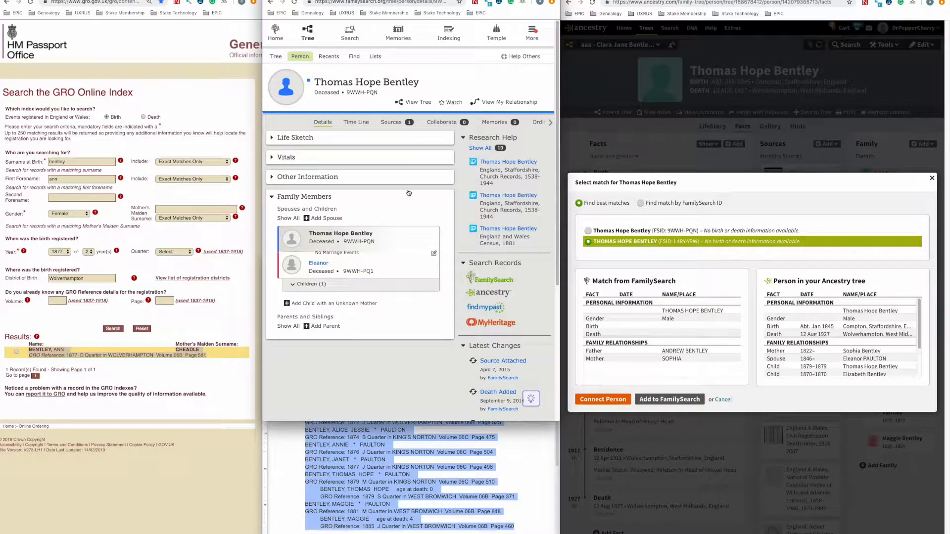
Step: Start a merge by ID for the daughter's father, with the copied person ID as the possible duplicate
{"action": "scroll", "coordinate": [414, 216], "scroll_direction": "down", "scroll_amount": 3}
{"action": "scroll", "coordinate": [413, 216], "scroll_direction": "down", "scroll_amount": 4}
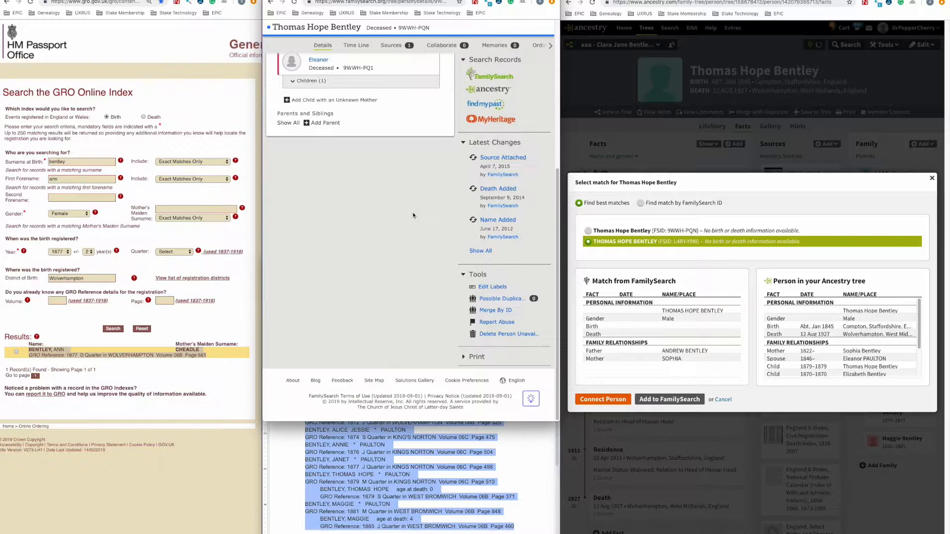
{"action": "left_click", "coordinate": [501, 310]}
{"action": "left_click", "coordinate": [459, 241]}
{"action": "key", "text": "super+v"}
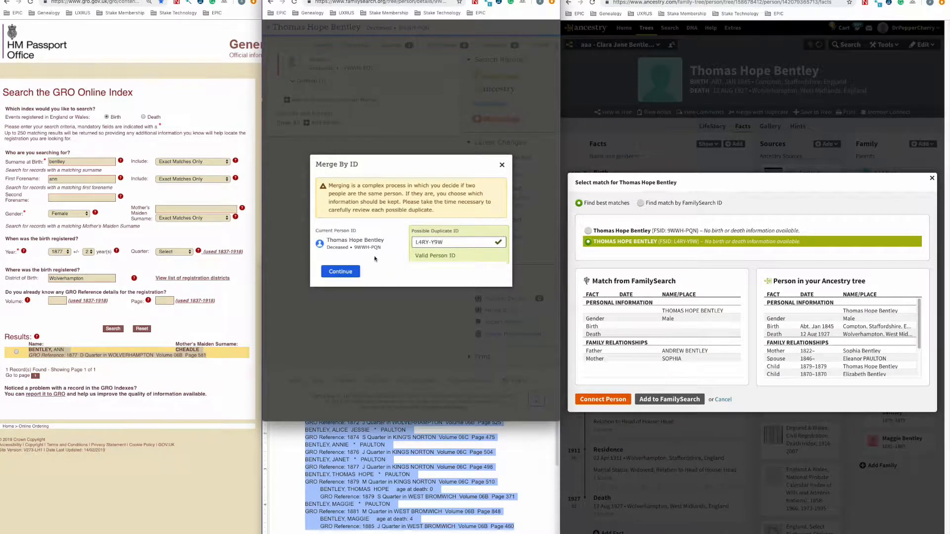
{"action": "left_click", "coordinate": [341, 272]}
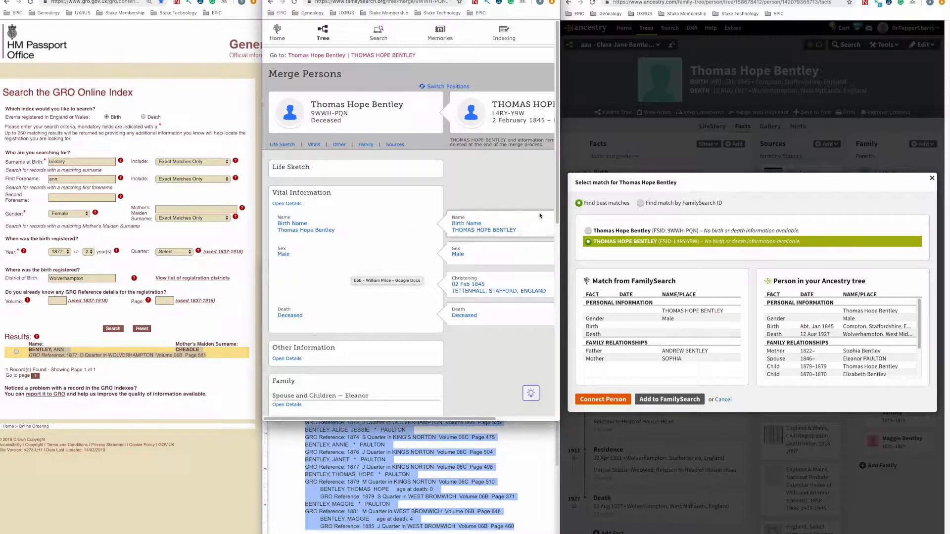
Step: Add the duplicate's christening of 02 Feb 1845 in Tettenhall and his parents to the surviving record in the merge
{"action": "left_click_drag", "start_coordinate": [560, 207], "coordinate": [669, 210]}
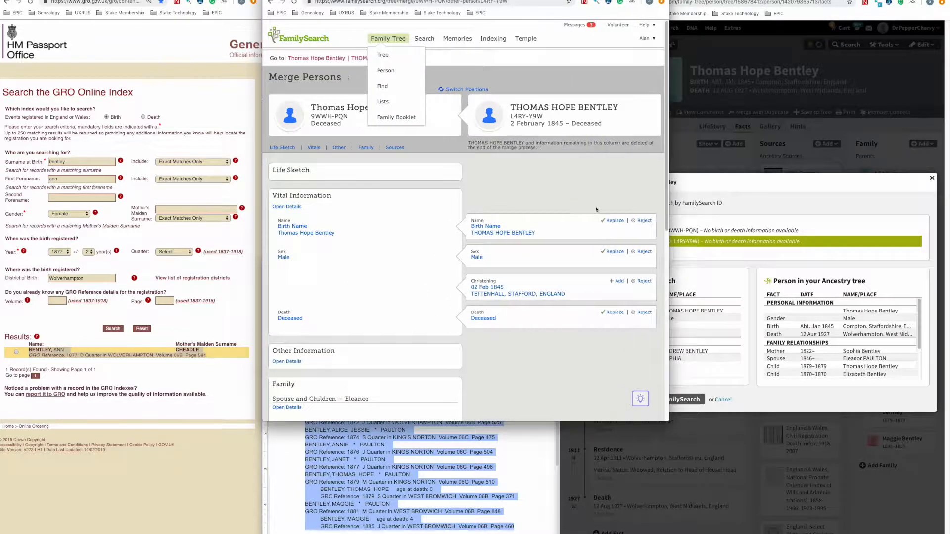
{"action": "scroll", "coordinate": [634, 210], "scroll_direction": "down", "scroll_amount": 1}
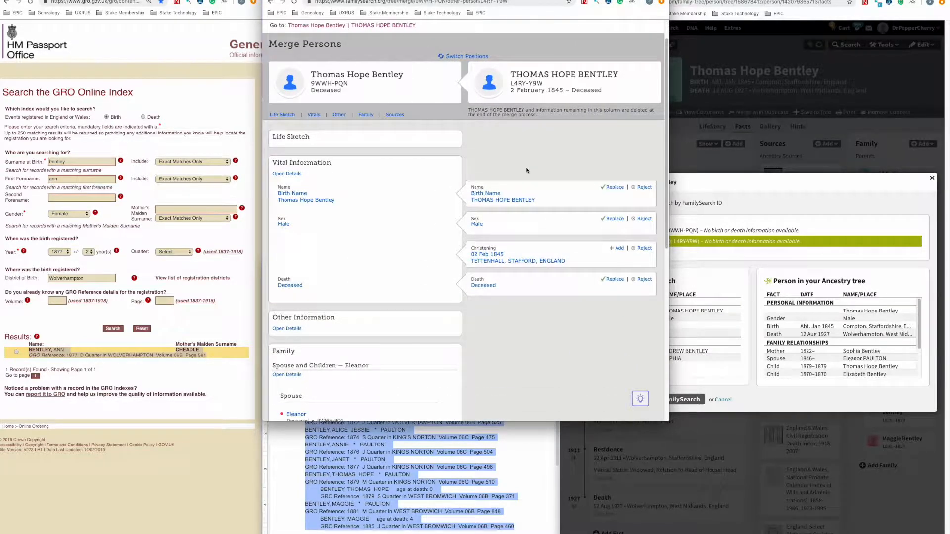
{"action": "left_click", "coordinate": [620, 249]}
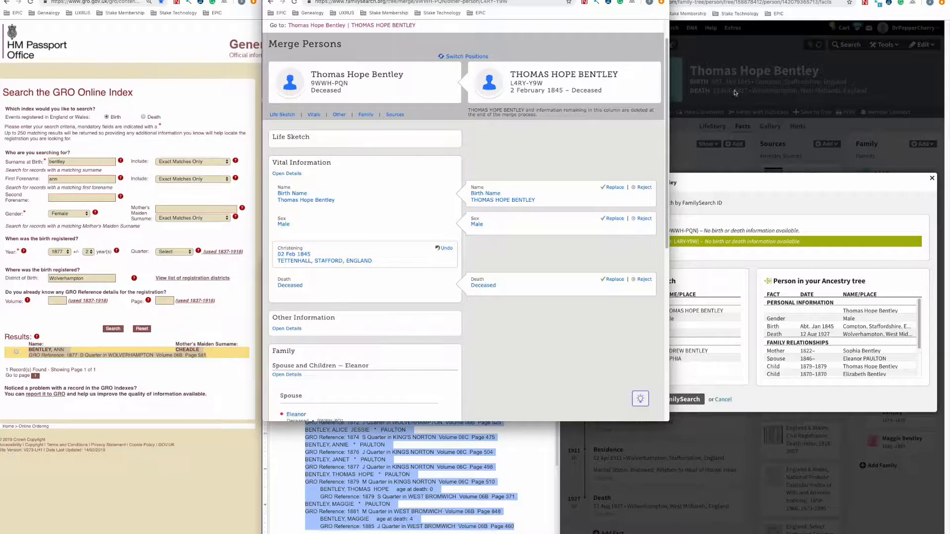
{"action": "scroll", "coordinate": [456, 302], "scroll_direction": "down", "scroll_amount": 1}
{"action": "scroll", "coordinate": [456, 301], "scroll_direction": "down", "scroll_amount": 3}
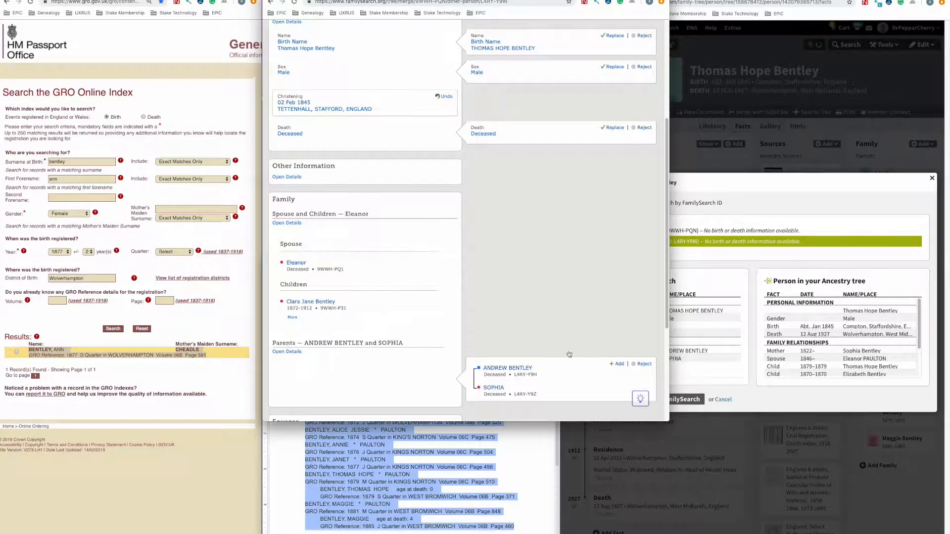
{"action": "left_click", "coordinate": [617, 364]}
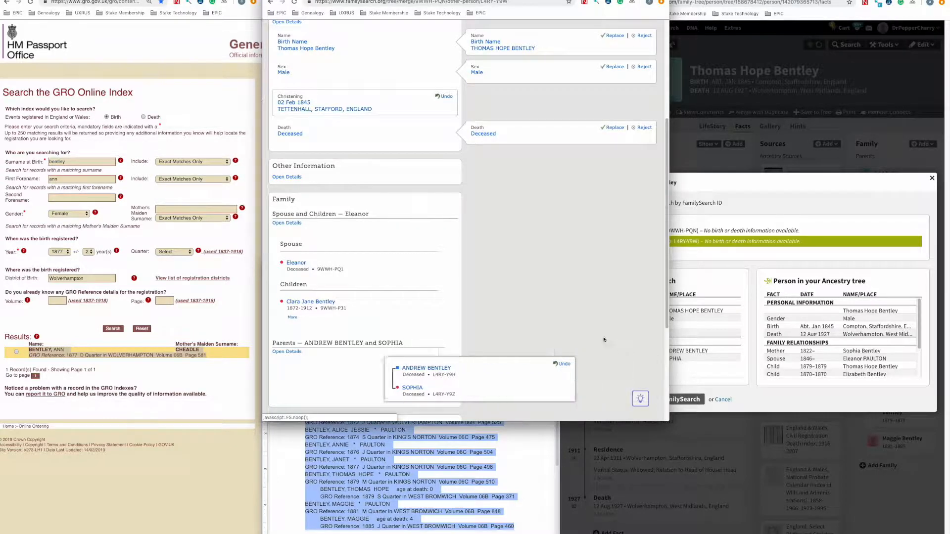
{"action": "scroll", "coordinate": [509, 208], "scroll_direction": "down", "scroll_amount": 3}
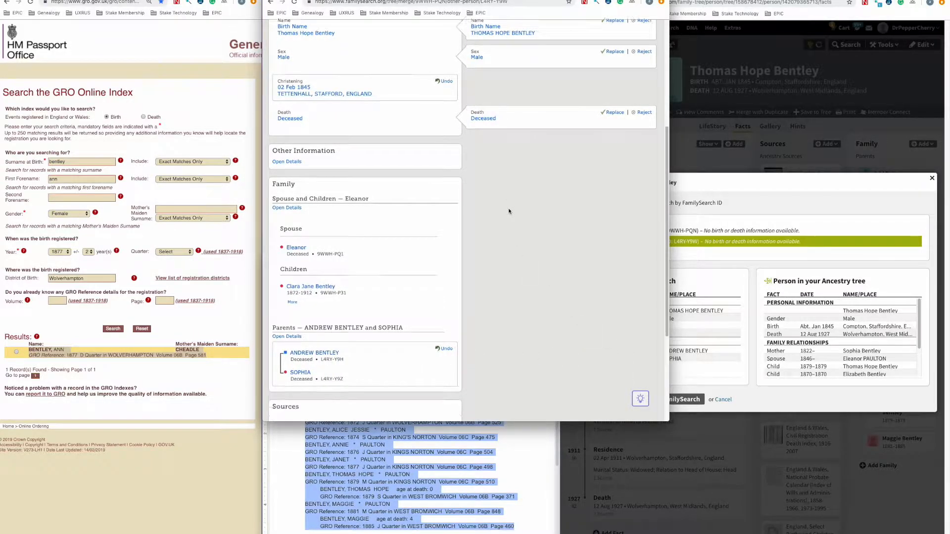
Step: Continue to the merge confirmation and finish it with the reason "same person/family" and a note that the duplicate adds parents
{"action": "left_click", "coordinate": [541, 348]}
{"action": "left_click", "coordinate": [513, 189]}
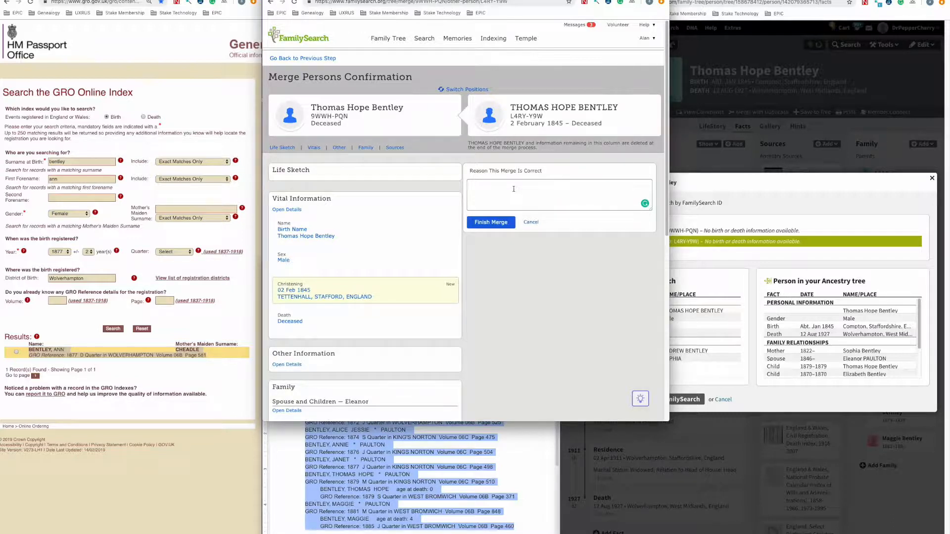
{"action": "type", "text": "same person/family"}
{"action": "key", "text": "Return"}
{"action": "type", "text": "("}
{"action": "type", "text": "W add"}
{"action": "type", "text": "s paren"}
{"action": "type", "text": "ts"}
{"action": "left_click", "coordinate": [492, 223]}
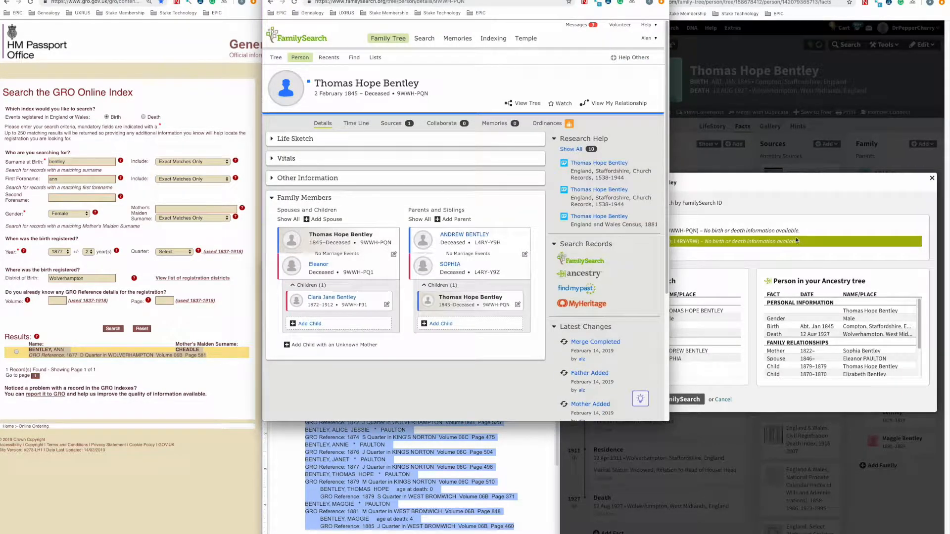
Step: Connect the father's Ancestry profile to the surviving FamilySearch record and open the comparison of the two records
{"action": "left_click", "coordinate": [767, 231]}
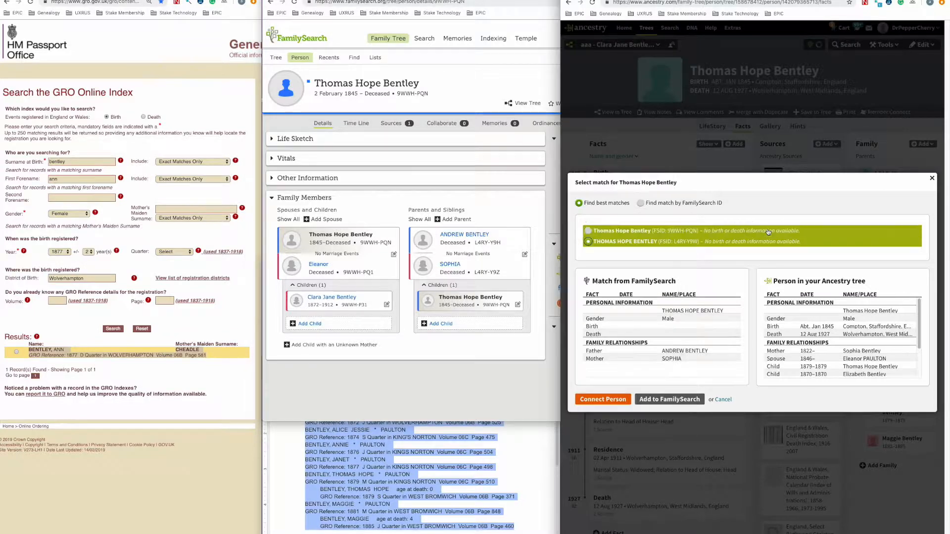
{"action": "left_click", "coordinate": [601, 399]}
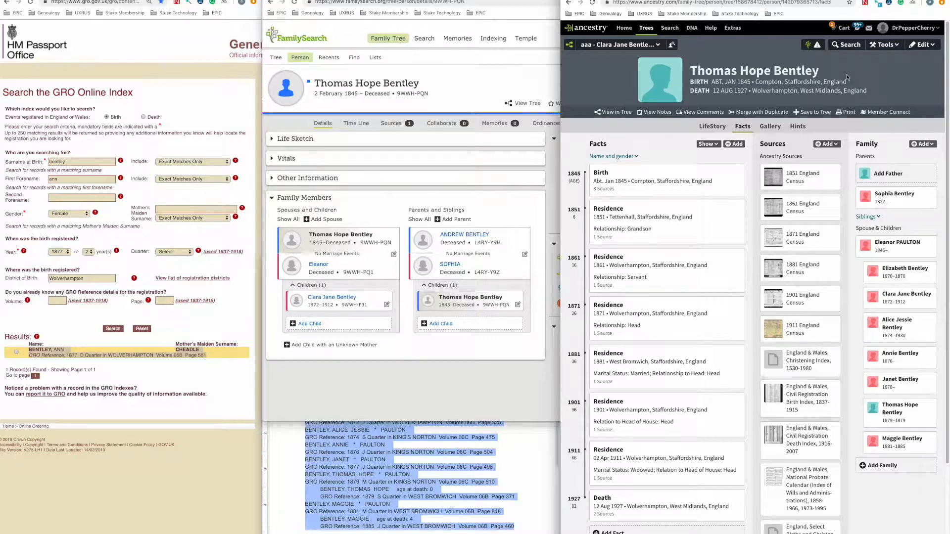
{"action": "left_click", "coordinate": [811, 44]}
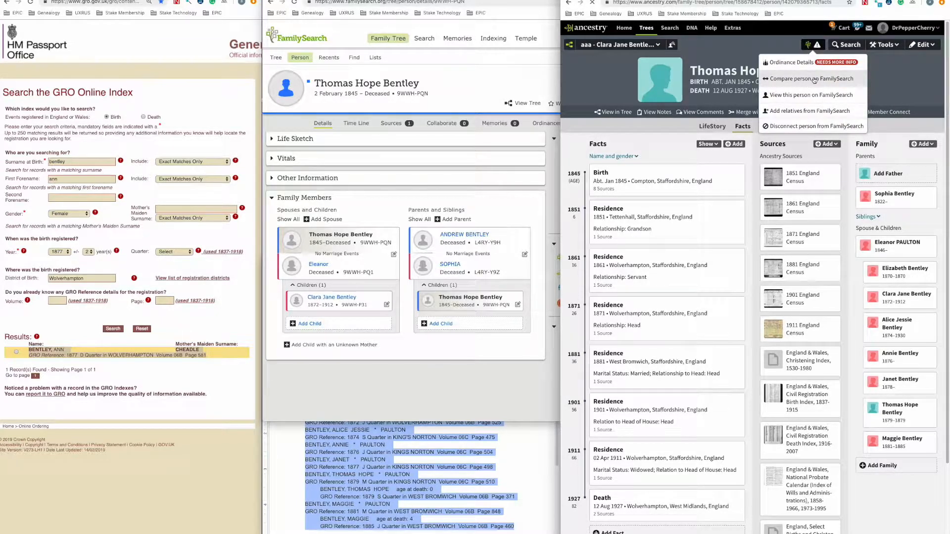
{"action": "left_click", "coordinate": [814, 79]}
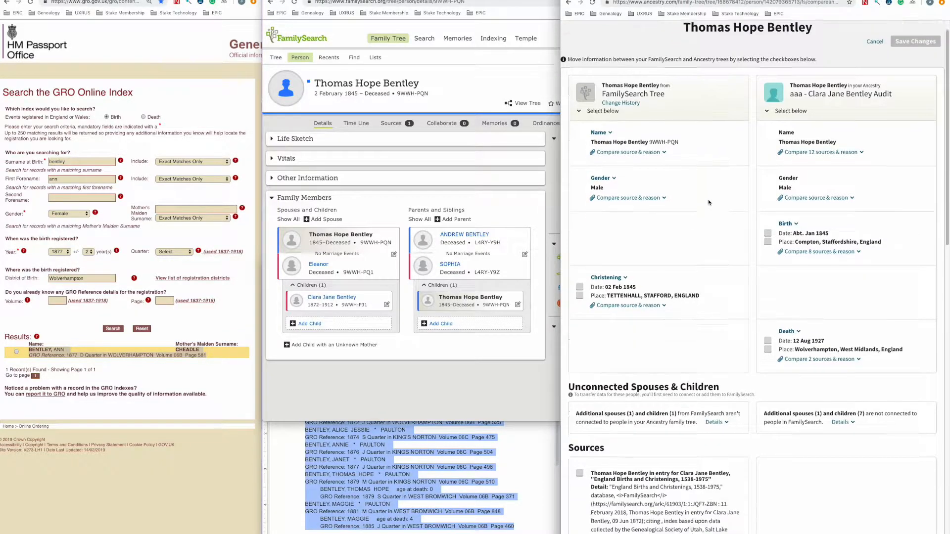
Step: Select the father's Ancestry death and birth facts for transfer to FamilySearch
{"action": "scroll", "coordinate": [708, 202], "scroll_direction": "down", "scroll_amount": 2}
{"action": "left_click", "coordinate": [767, 279]}
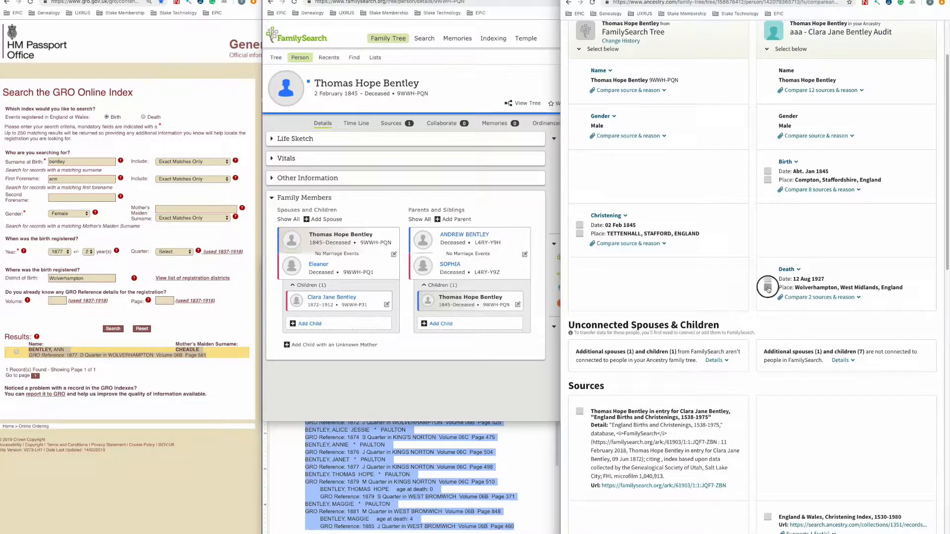
{"action": "left_click", "coordinate": [767, 171]}
Step: Select the father's Ancestry sources for transfer: 1851, 1861, 1871 and 1911 censuses, civil birth and death indexes, and the National Probate Calendar
{"action": "scroll", "coordinate": [733, 252], "scroll_direction": "down", "scroll_amount": 15}
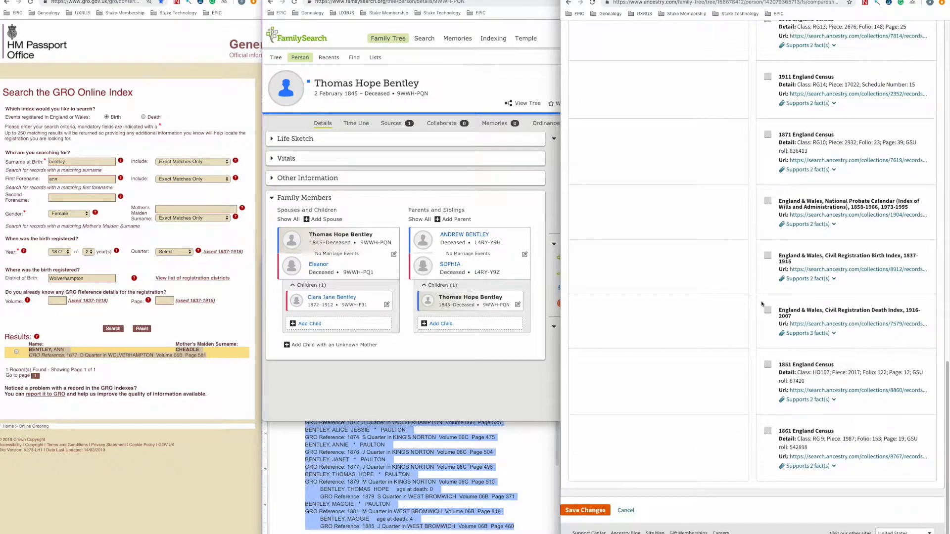
{"action": "left_click", "coordinate": [767, 431]}
{"action": "left_click", "coordinate": [767, 365]}
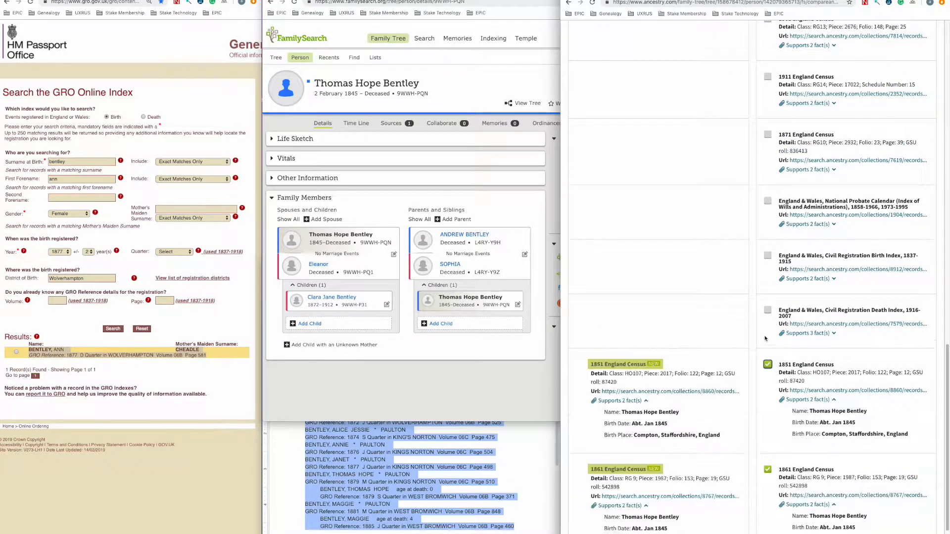
{"action": "left_click", "coordinate": [768, 310]}
{"action": "left_click", "coordinate": [767, 255]}
{"action": "left_click", "coordinate": [767, 201]}
{"action": "left_click", "coordinate": [768, 136]}
{"action": "left_click", "coordinate": [767, 77]}
Step: Add the 1881 and 1901 censuses, both Select Births and Christenings sources and the 1530-1980 Christening Index to the transfer selection
{"action": "scroll", "coordinate": [764, 296], "scroll_direction": "up", "scroll_amount": 7}
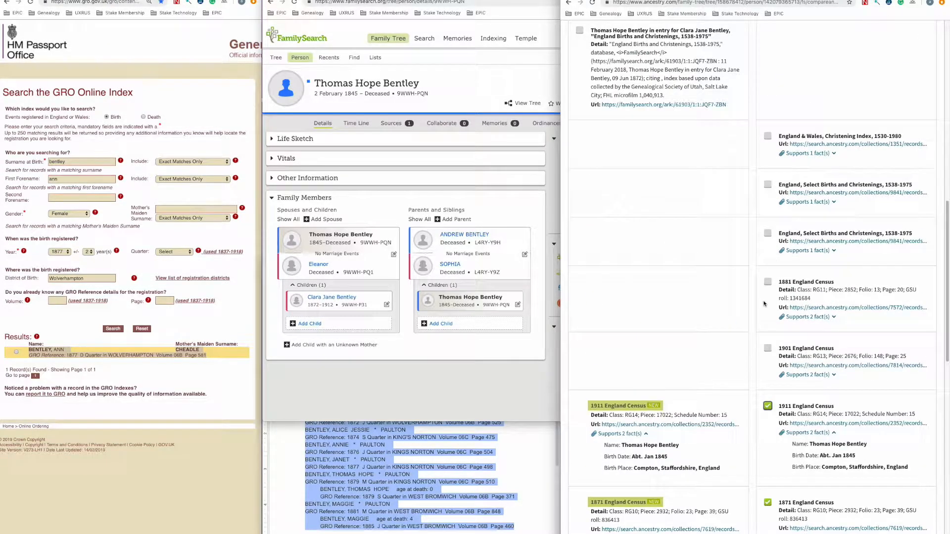
{"action": "left_click", "coordinate": [767, 348]}
{"action": "left_click", "coordinate": [768, 282]}
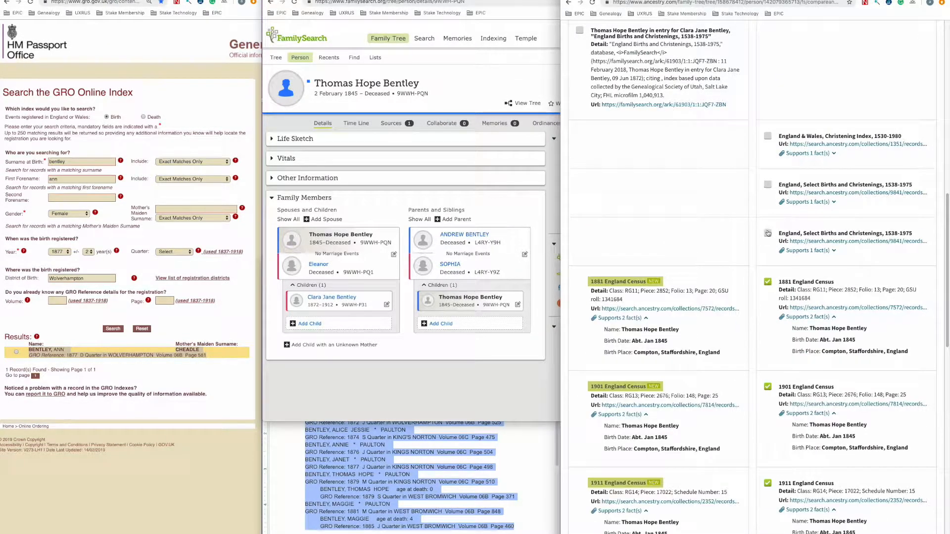
{"action": "left_click", "coordinate": [767, 233]}
{"action": "left_click", "coordinate": [767, 197]}
{"action": "left_click", "coordinate": [768, 143]}
Step: Save the selected facts and sources to FamilySearch and reload the father's FamilySearch record
{"action": "scroll", "coordinate": [829, 114], "scroll_direction": "up", "scroll_amount": 8}
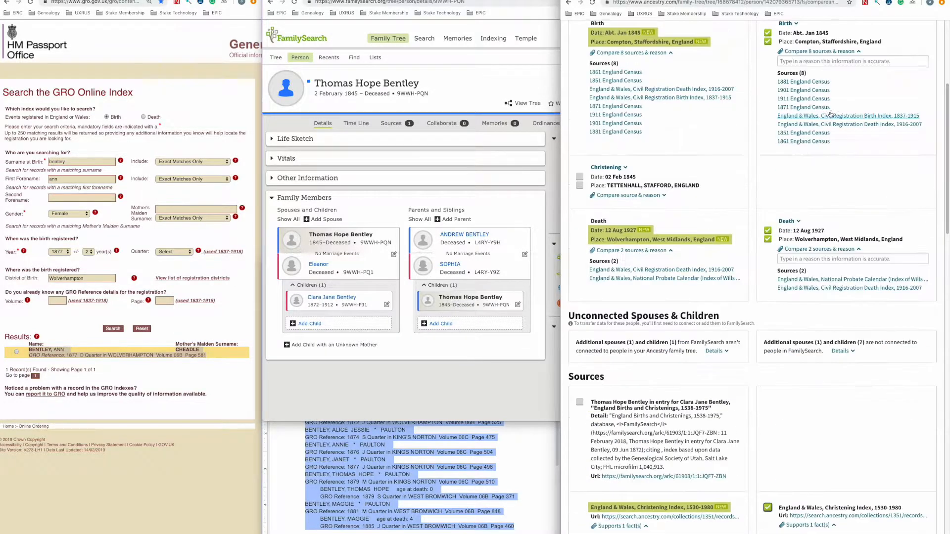
{"action": "scroll", "coordinate": [830, 115], "scroll_direction": "up", "scroll_amount": 5}
{"action": "left_click", "coordinate": [909, 62]}
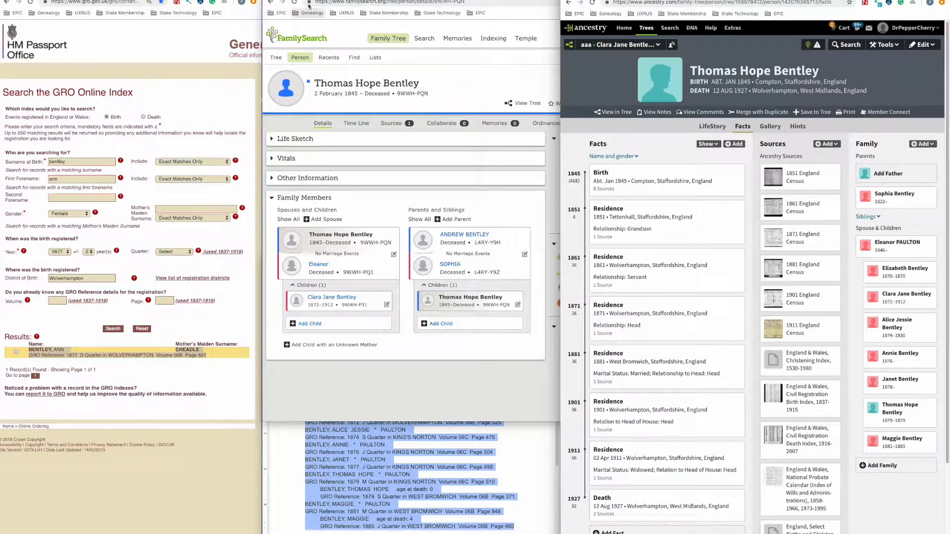
{"action": "left_click", "coordinate": [294, 2]}
{"action": "left_click", "coordinate": [294, 3]}
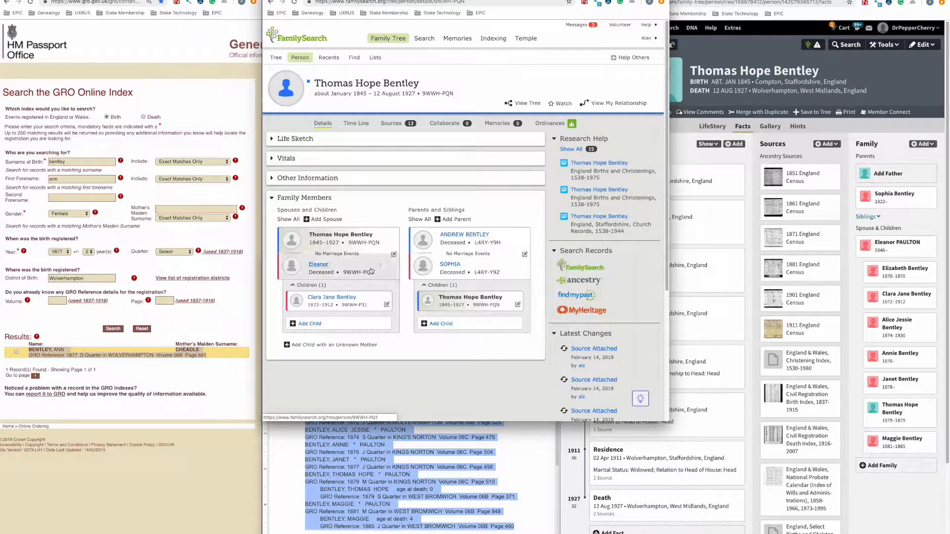
Step: Open the record of the father's wife in FamilySearch and her matching profile in Ancestry
{"action": "left_click", "coordinate": [318, 264]}
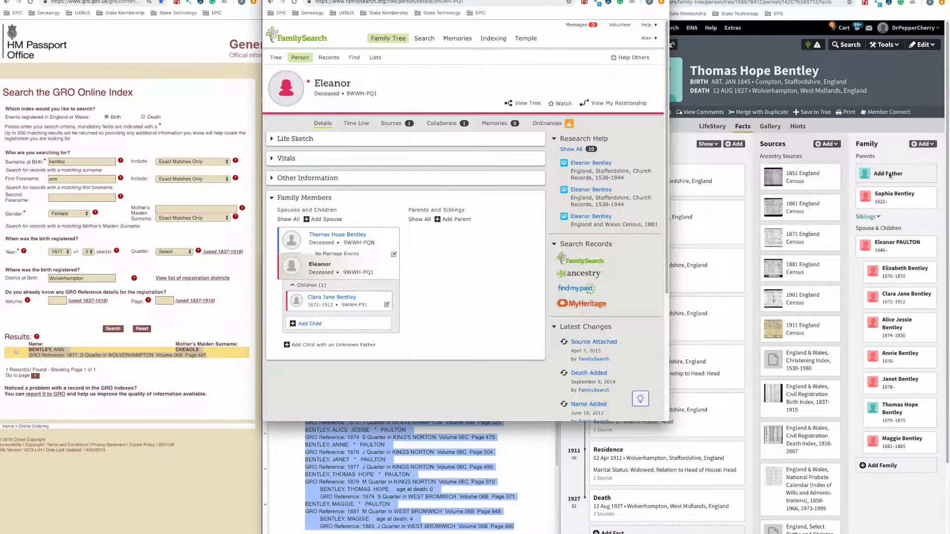
{"action": "left_click", "coordinate": [891, 107]}
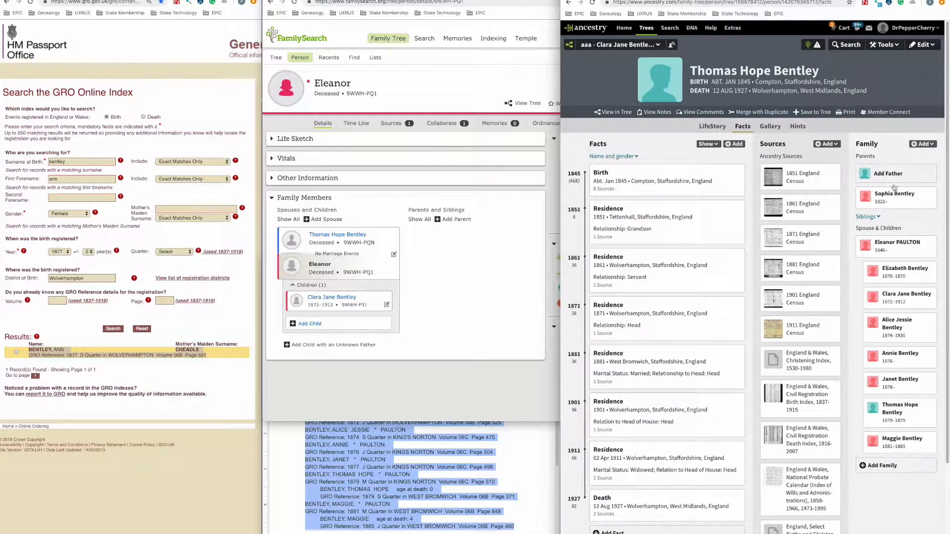
{"action": "right_click", "coordinate": [901, 243]}
{"action": "left_click", "coordinate": [894, 245]}
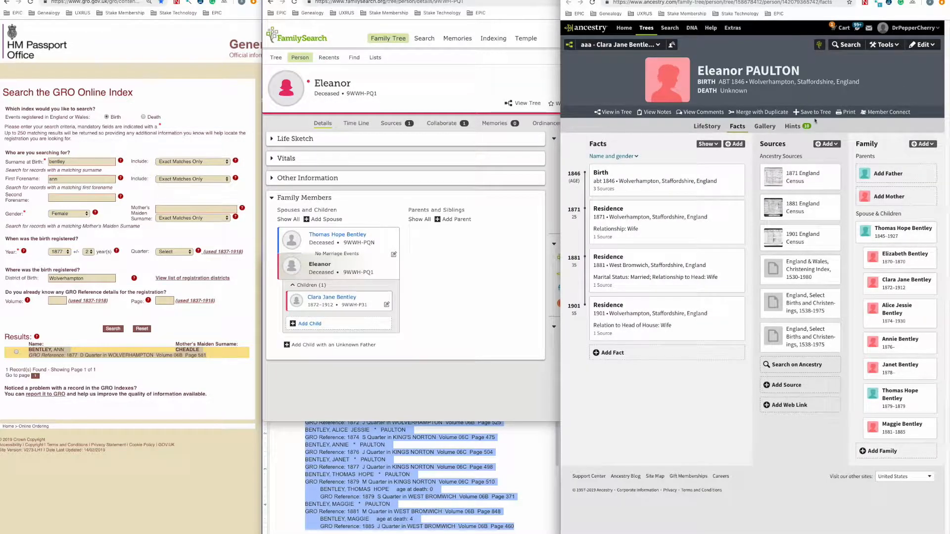
Step: Ignore the wife's 1901 England Census hint, and review and reject her Civil Registration Marriage Index 1837-1915 hint
{"action": "left_click", "coordinate": [794, 126]}
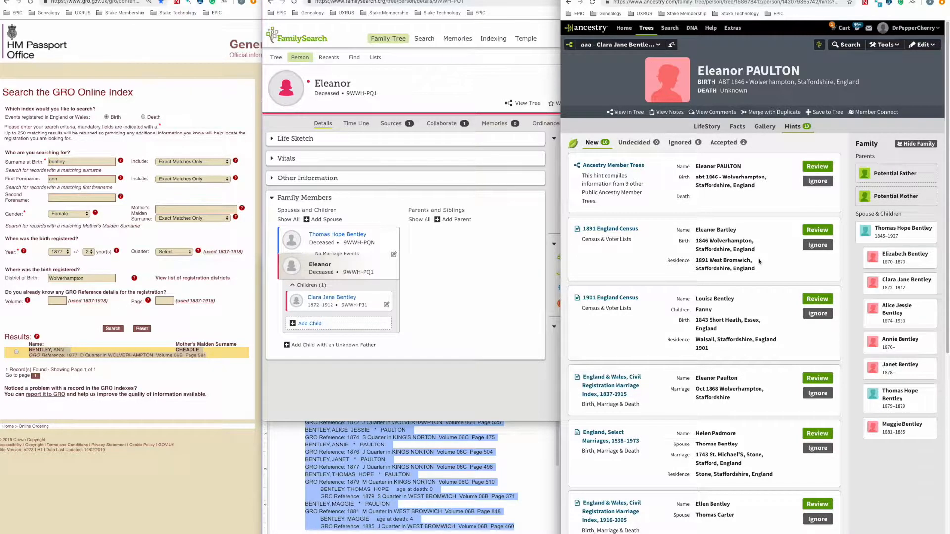
{"action": "scroll", "coordinate": [760, 261], "scroll_direction": "down", "scroll_amount": 3}
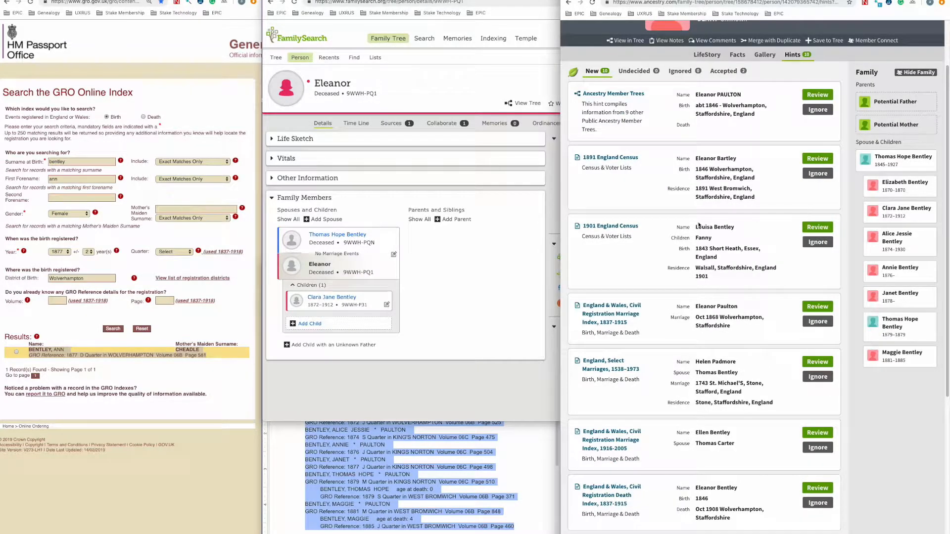
{"action": "left_click", "coordinate": [817, 243]}
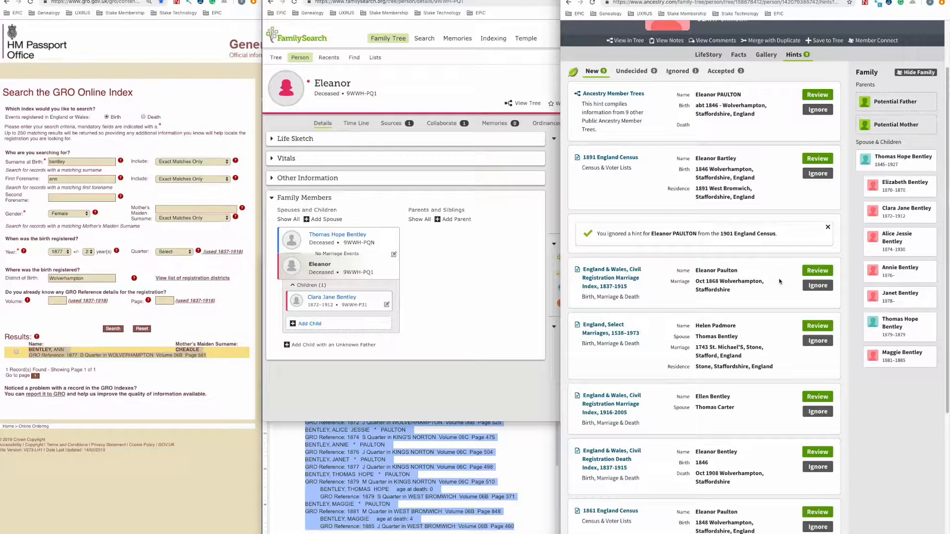
{"action": "scroll", "coordinate": [780, 282], "scroll_direction": "down", "scroll_amount": 1}
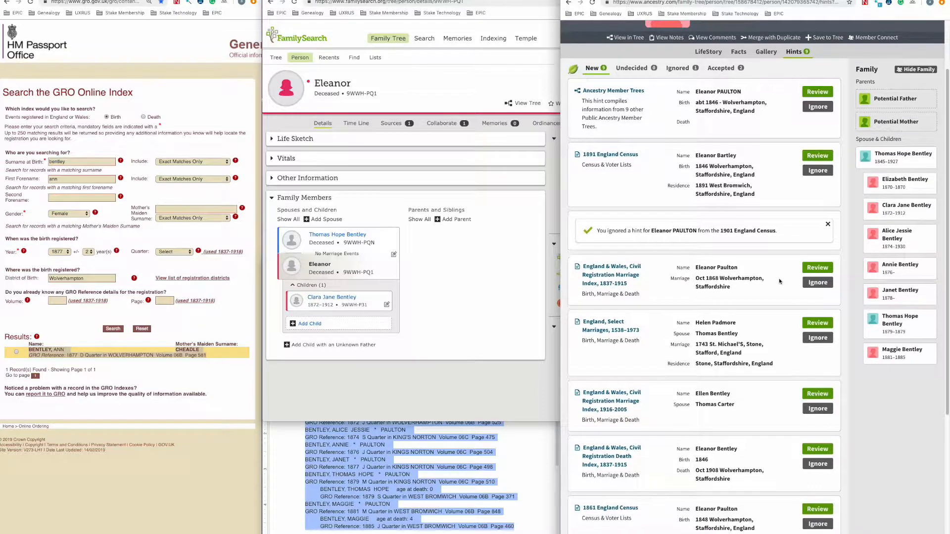
{"action": "left_click", "coordinate": [817, 269]}
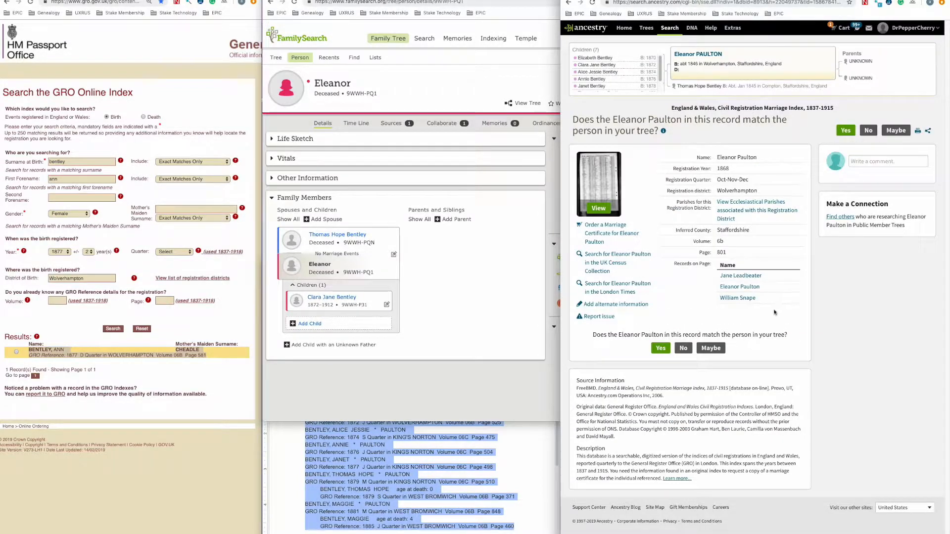
{"action": "left_click", "coordinate": [682, 348]}
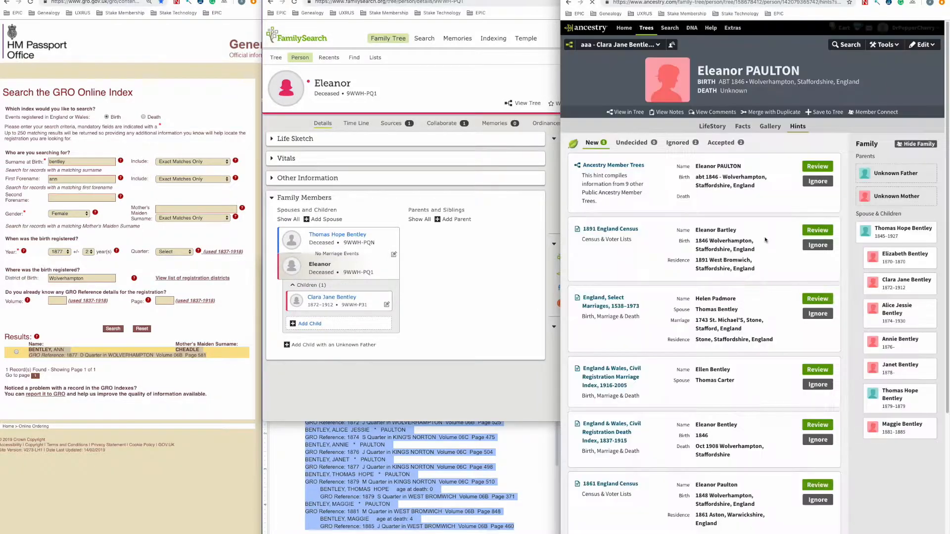
Step: Ignore the wife's England Select Marriages 1538-1973 hint and her Civil Registration Marriage Index 1916-2005 hint
{"action": "scroll", "coordinate": [780, 315], "scroll_direction": "down", "scroll_amount": 1}
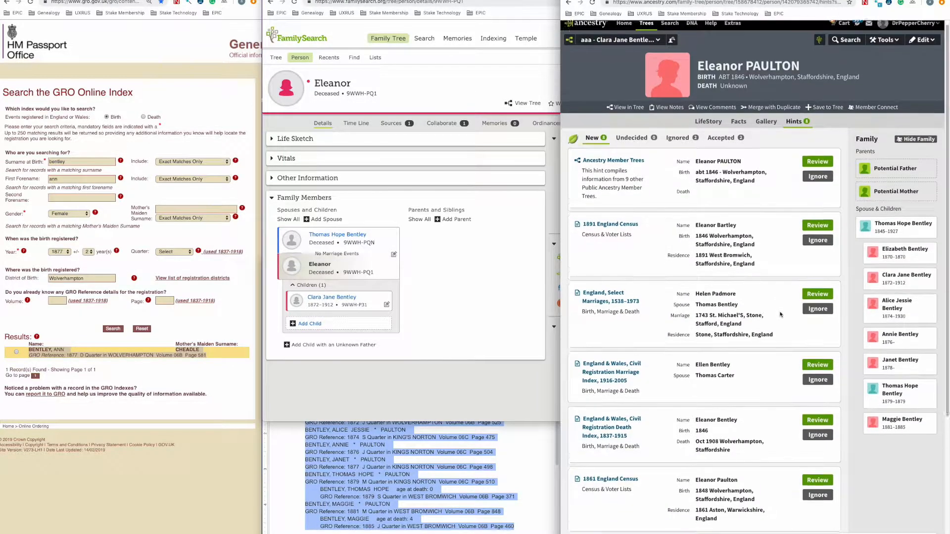
{"action": "scroll", "coordinate": [780, 314], "scroll_direction": "down", "scroll_amount": 1}
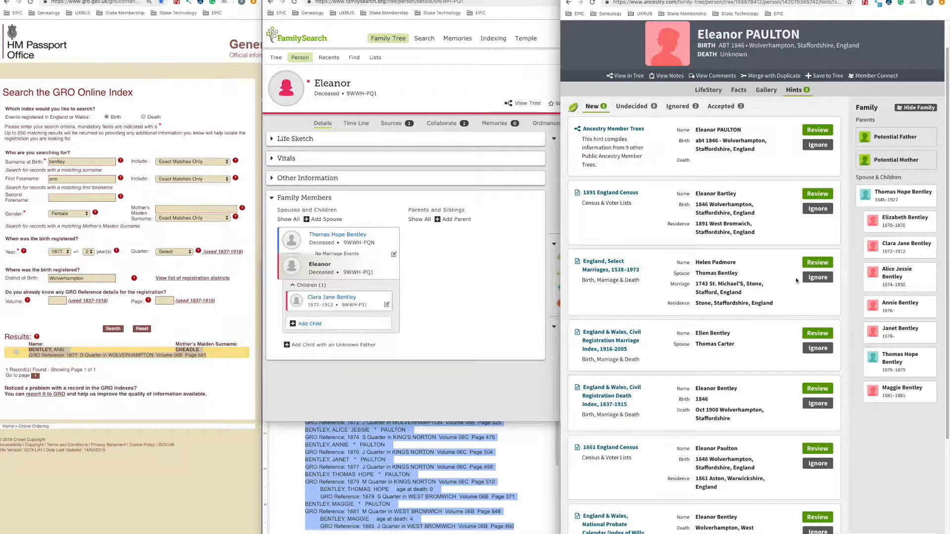
{"action": "left_click", "coordinate": [816, 278]}
{"action": "left_click", "coordinate": [816, 321]}
Step: Examine the wife's 1861 England Census hint and its household members, and return to her hints list
{"action": "scroll", "coordinate": [792, 315], "scroll_direction": "down", "scroll_amount": 1}
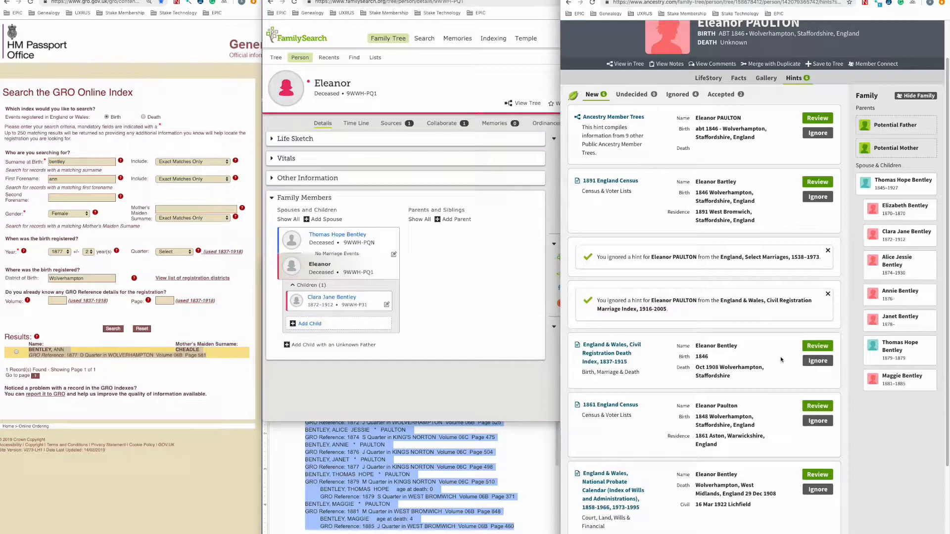
{"action": "left_click", "coordinate": [812, 406]}
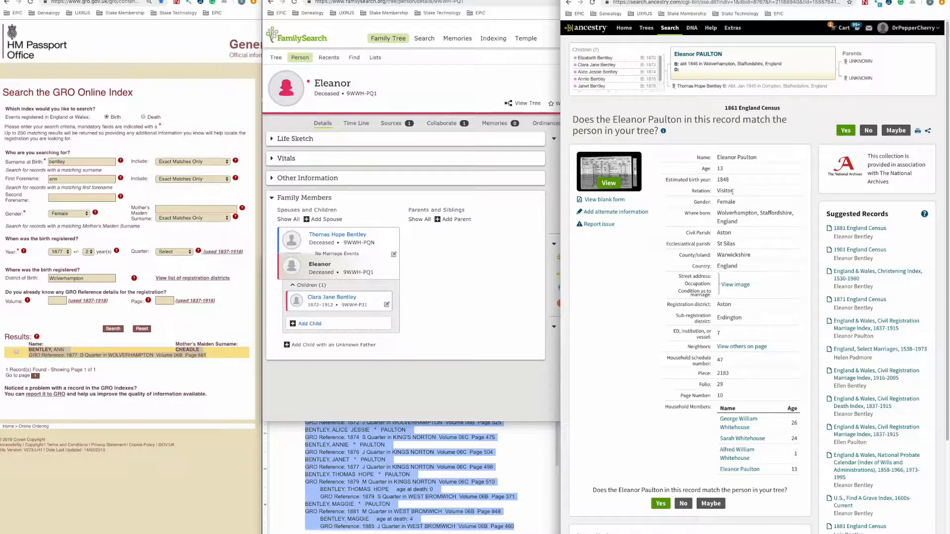
{"action": "left_click", "coordinate": [568, 3]}
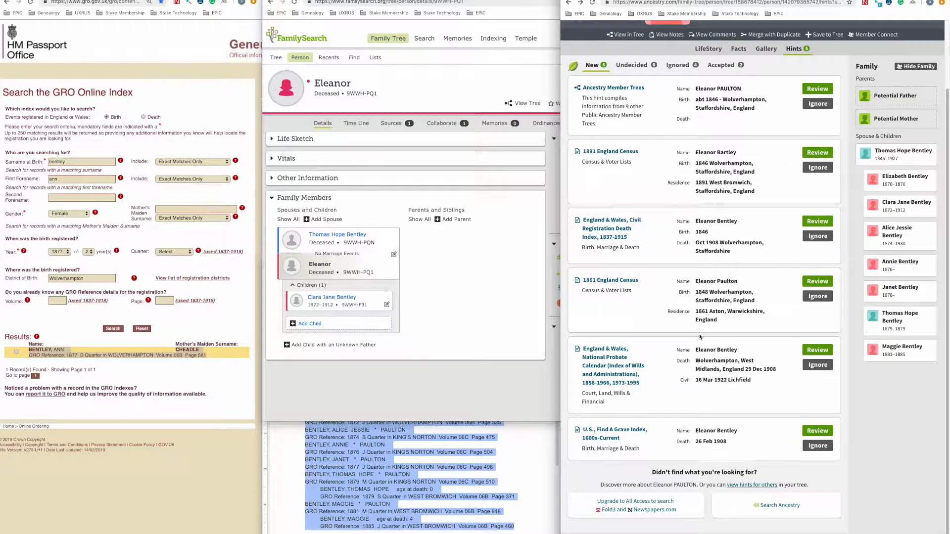
{"action": "scroll", "coordinate": [712, 376], "scroll_direction": "up", "scroll_amount": 2}
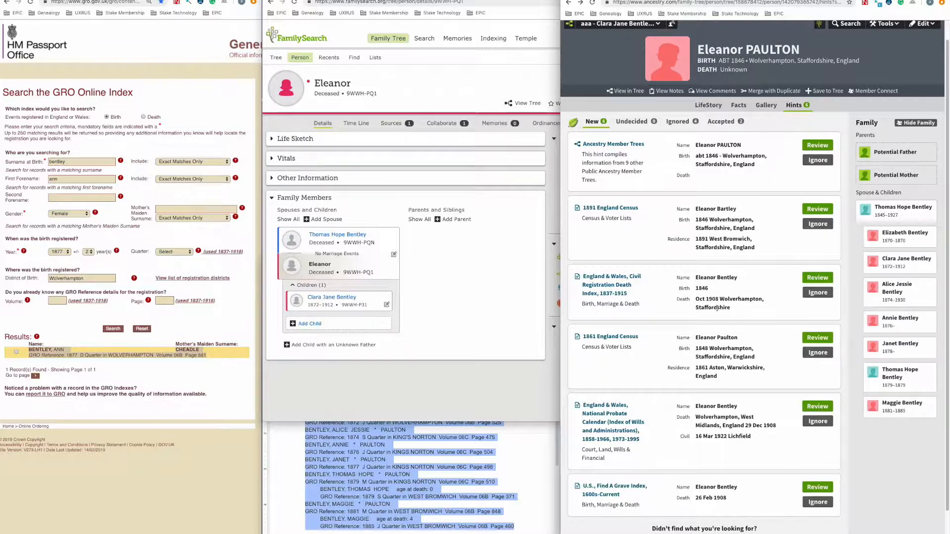
Step: Open the wife's Ancestry Member Trees hint separately for comparison and ignore it in her hints list
{"action": "right_click", "coordinate": [821, 143]}
{"action": "left_click", "coordinate": [832, 152]}
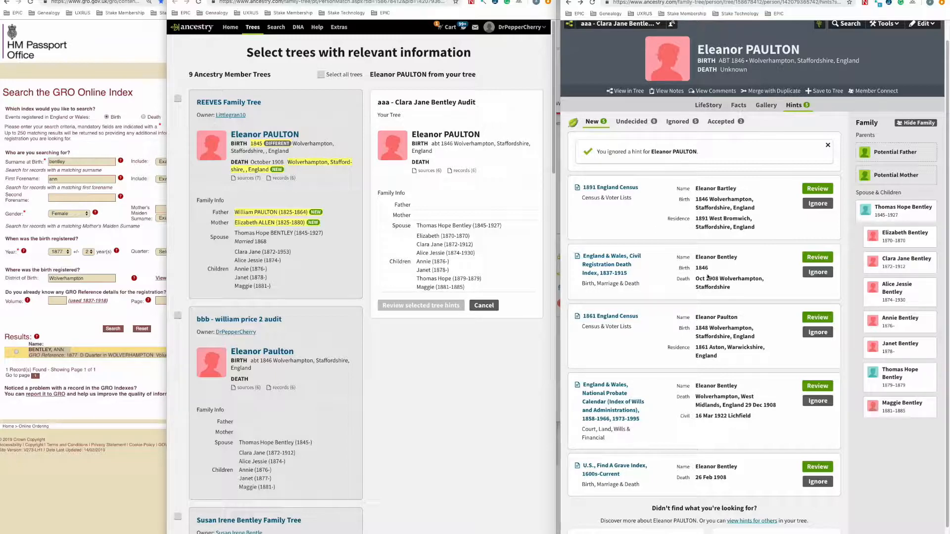
Step: Switch to the GRO birth index and enter the wife's maiden surname and first forename as search criteria
{"action": "double_click", "coordinate": [75, 181]}
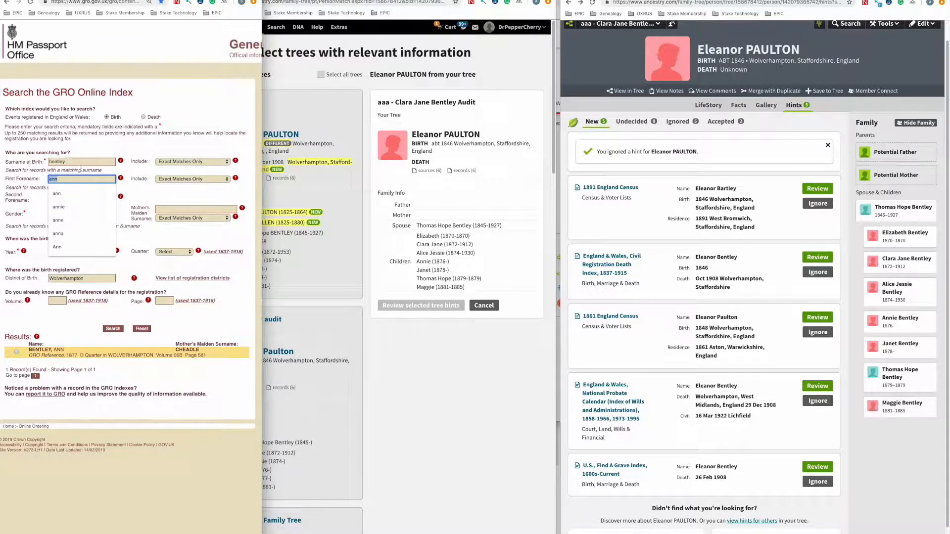
{"action": "double_click", "coordinate": [82, 164]}
{"action": "type", "text": "paulton"}
{"action": "key", "text": "Tab"}
{"action": "key", "text": "Tab"}
{"action": "type", "text": "elea"}
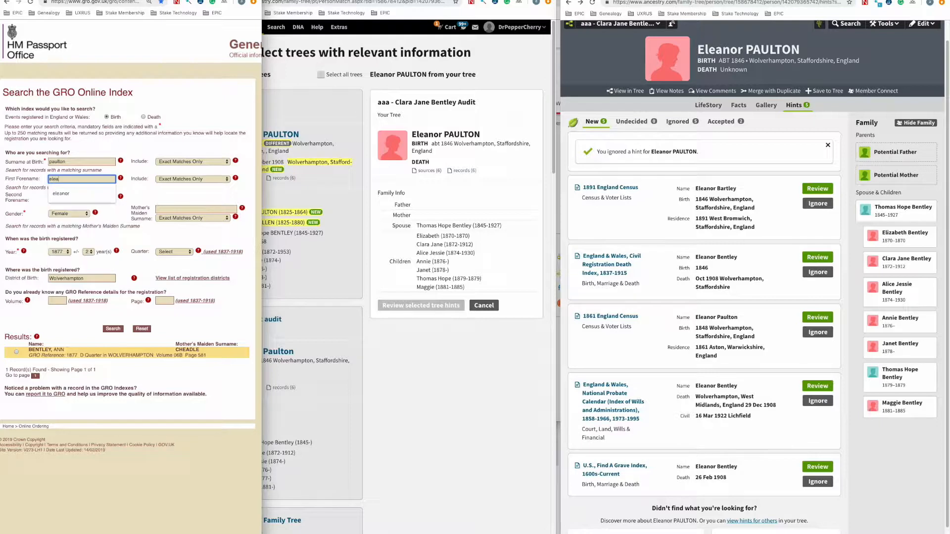
{"action": "type", "text": "nor"}
Step: Set the birth registration year to 1846 and search the GRO index for her in the Wolverhampton district
{"action": "key", "text": "Tab"}
{"action": "key", "text": "Tab"}
{"action": "key", "text": "Tab"}
{"action": "key", "text": "Tab"}
{"action": "key", "text": "Tab"}
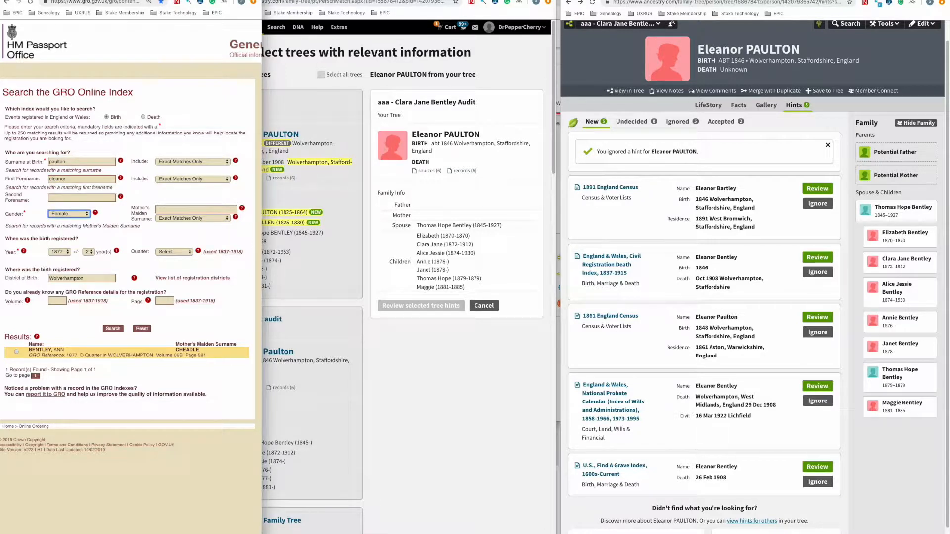
{"action": "key", "text": "Tab"}
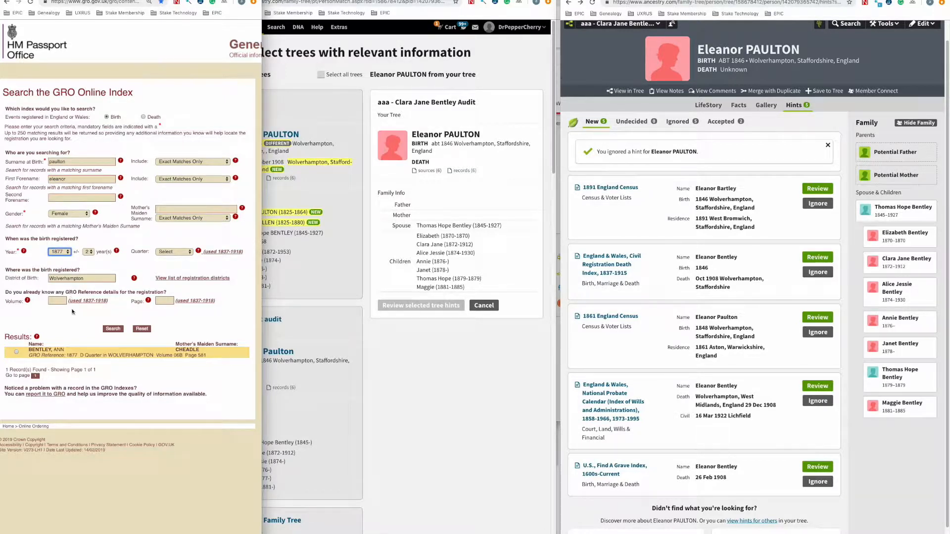
{"action": "left_click", "coordinate": [60, 252]}
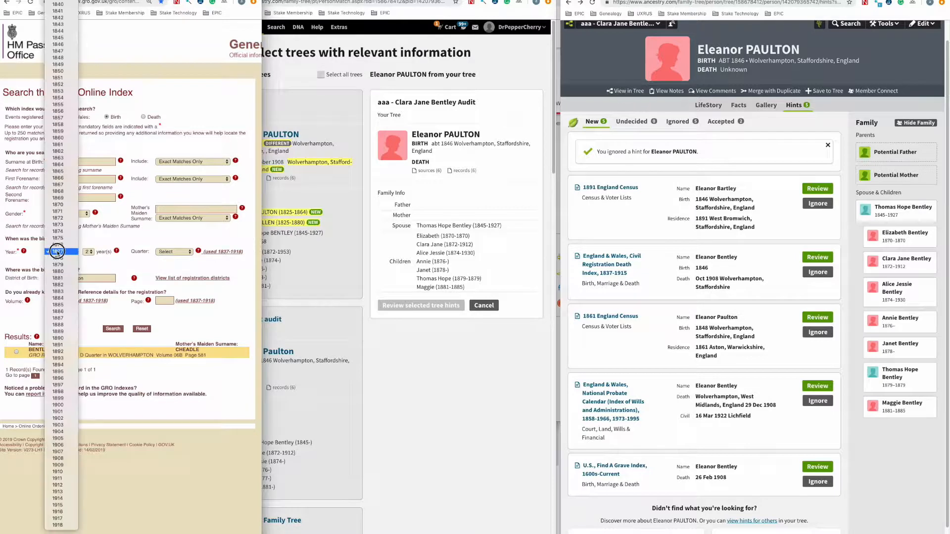
{"action": "left_click", "coordinate": [64, 44]}
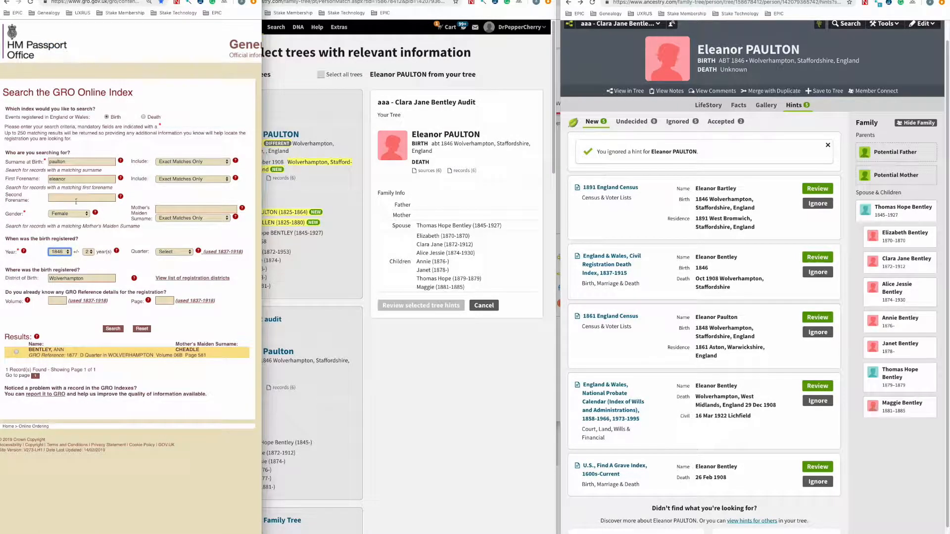
{"action": "left_click", "coordinate": [109, 329]}
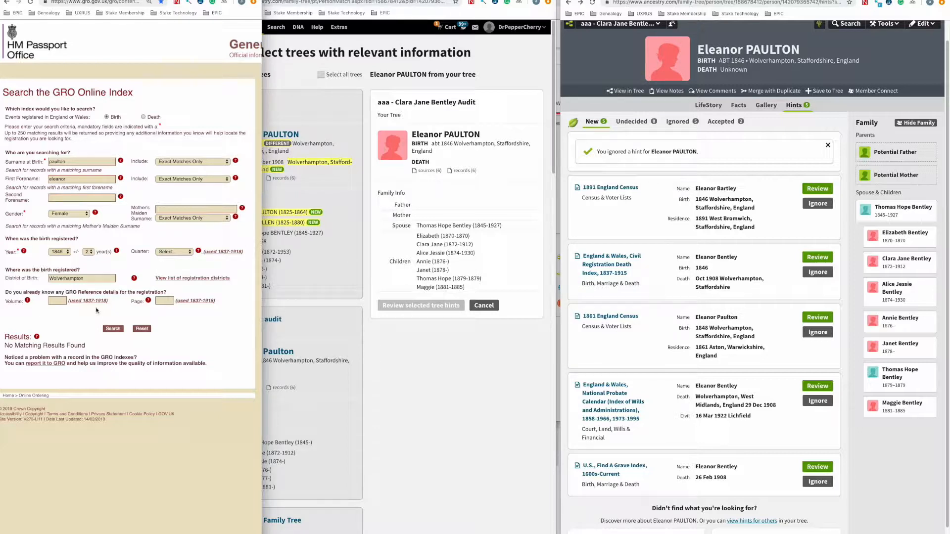
Step: Clear the district of birth and repeat the GRO birth search across all districts
{"action": "double_click", "coordinate": [103, 278]}
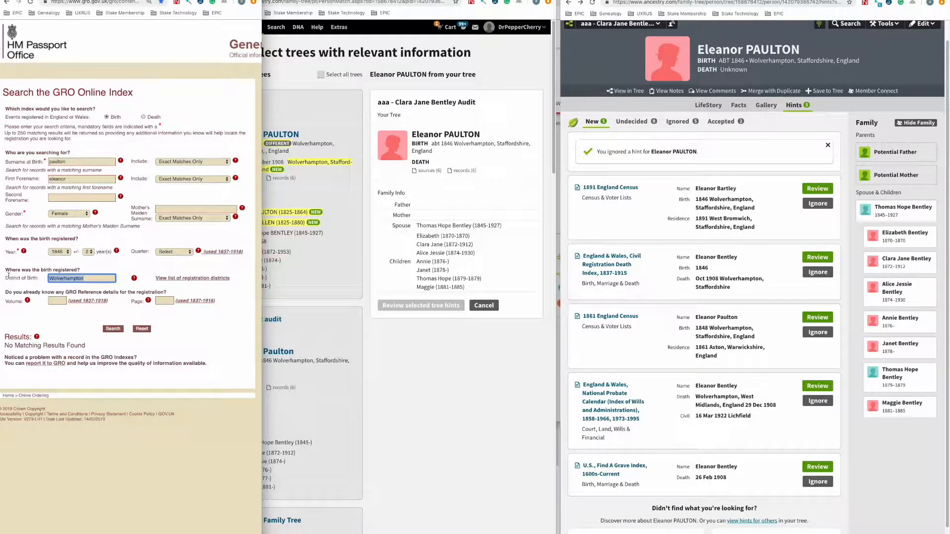
{"action": "key", "text": "BackSpace"}
{"action": "left_click", "coordinate": [116, 333]}
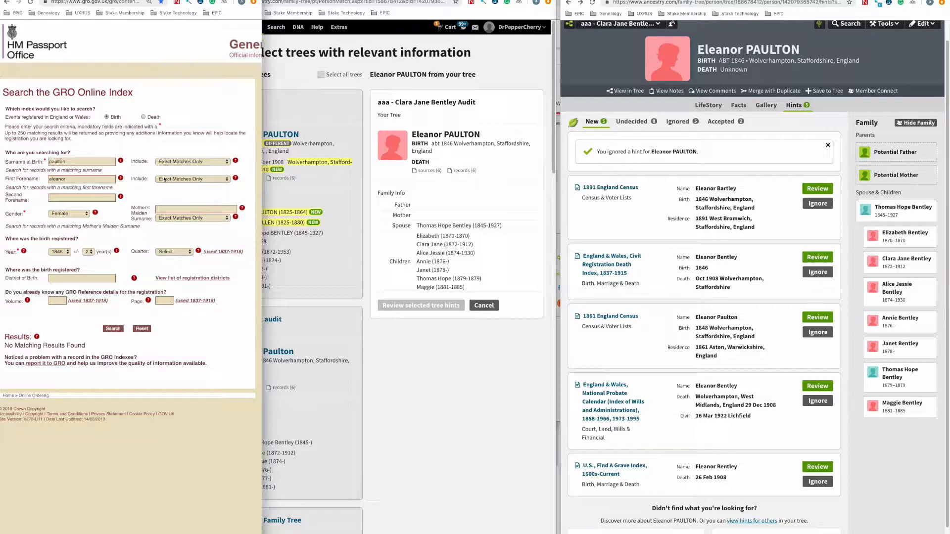
Step: Include similar sounding variations for both the surname and the first forename, and rerun the GRO birth search
{"action": "left_click", "coordinate": [177, 162]}
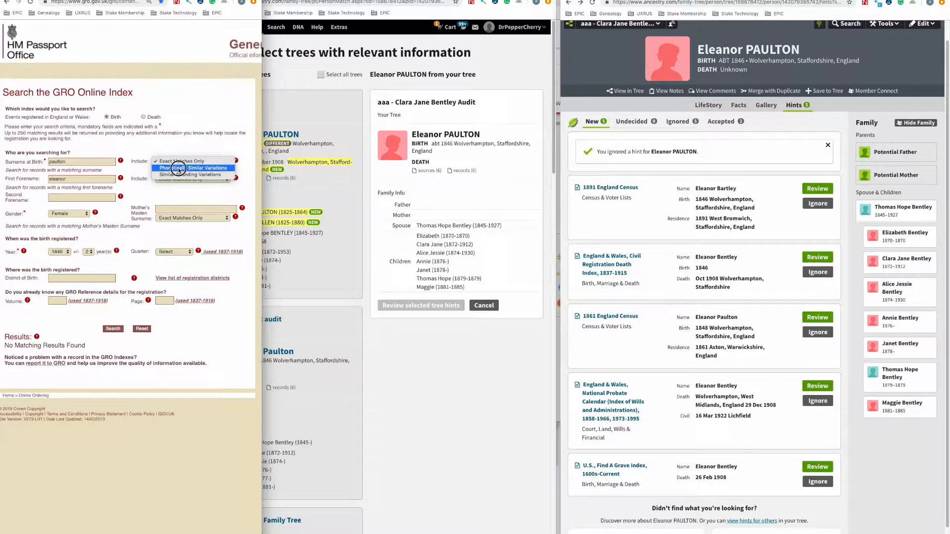
{"action": "left_click", "coordinate": [178, 175]}
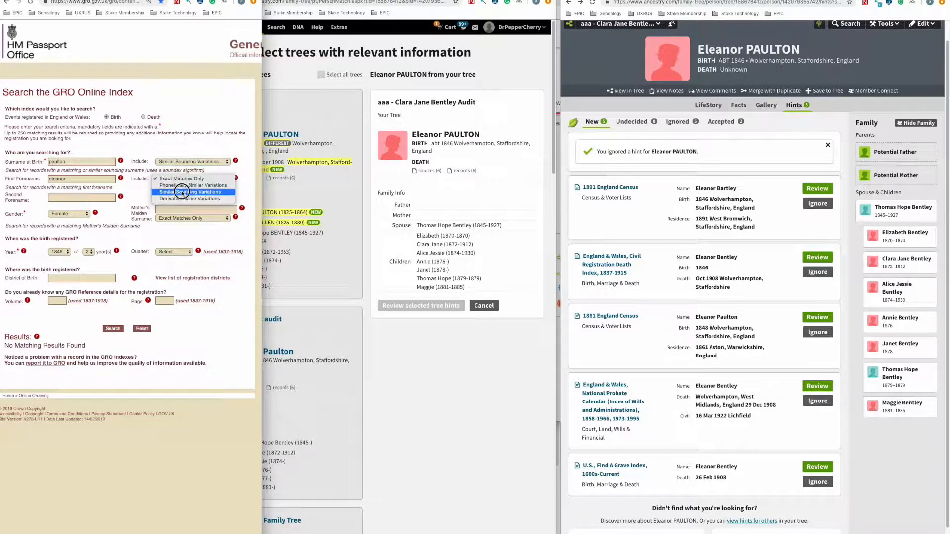
{"action": "left_click", "coordinate": [190, 192]}
{"action": "left_click", "coordinate": [117, 329]}
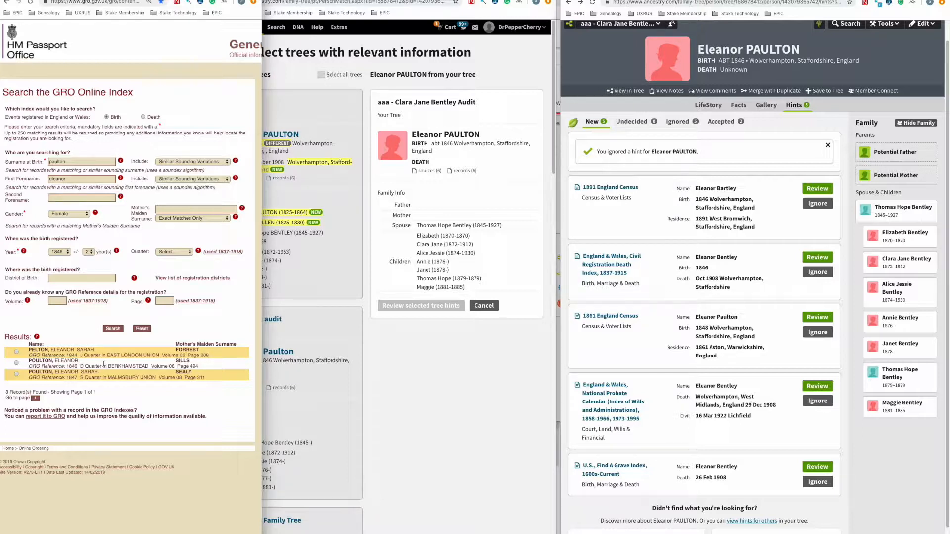
Step: Copy the district Berkhamstead from the 1846 GRO result and search for it on the England Jurisdictions 1851 map
{"action": "double_click", "coordinate": [126, 367]}
{"action": "key", "text": "super+c"}
{"action": "left_click", "coordinate": [194, 0]}
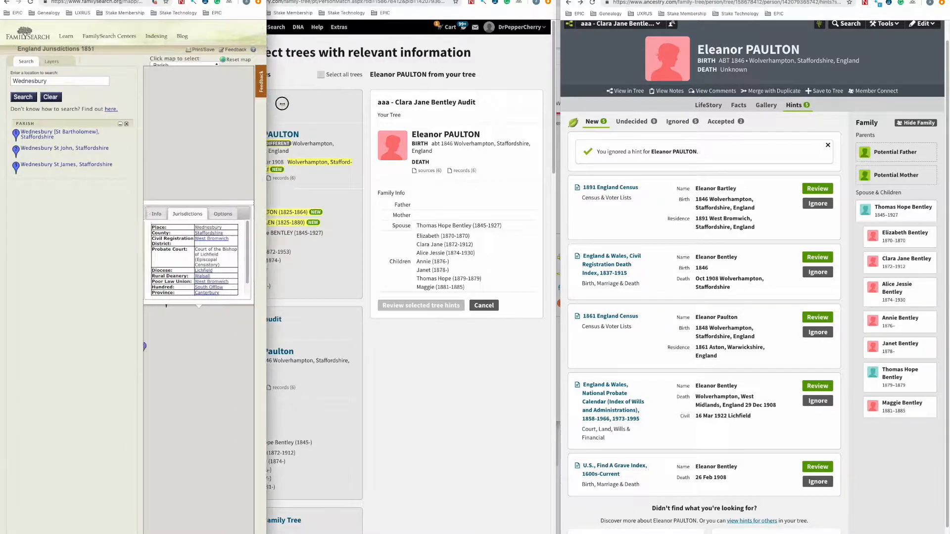
{"action": "left_click_drag", "start_coordinate": [260, 102], "coordinate": [516, 102]}
{"action": "double_click", "coordinate": [75, 81]}
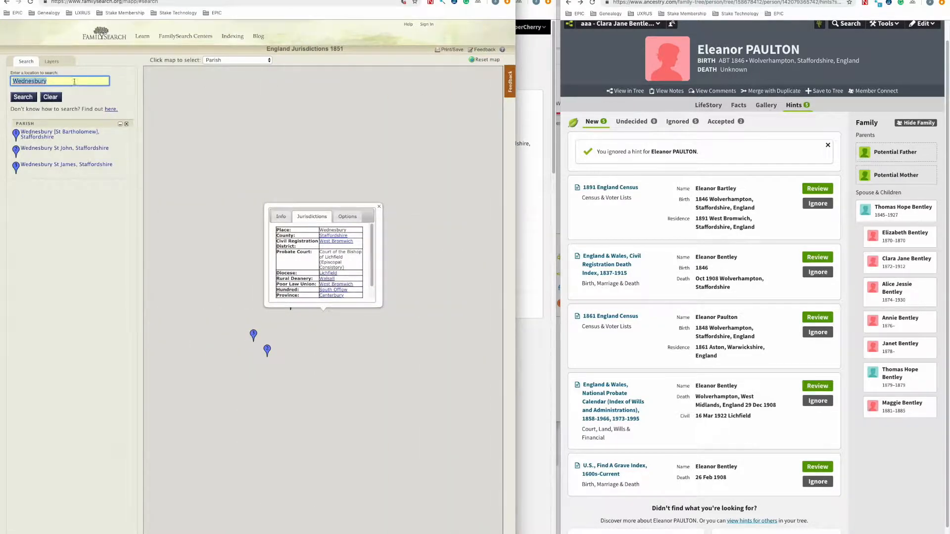
{"action": "key", "text": "super+v"}
{"action": "left_click", "coordinate": [27, 98]}
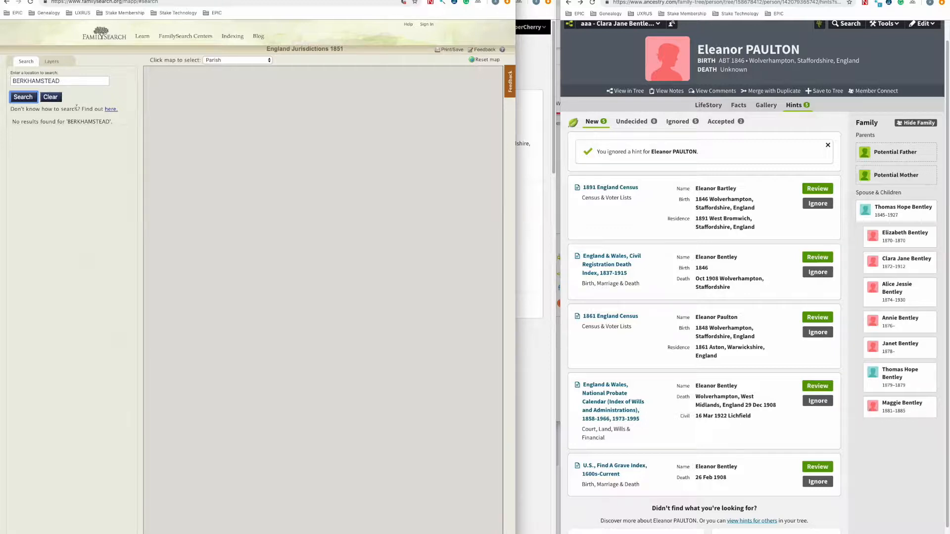
{"action": "left_click", "coordinate": [218, 60]}
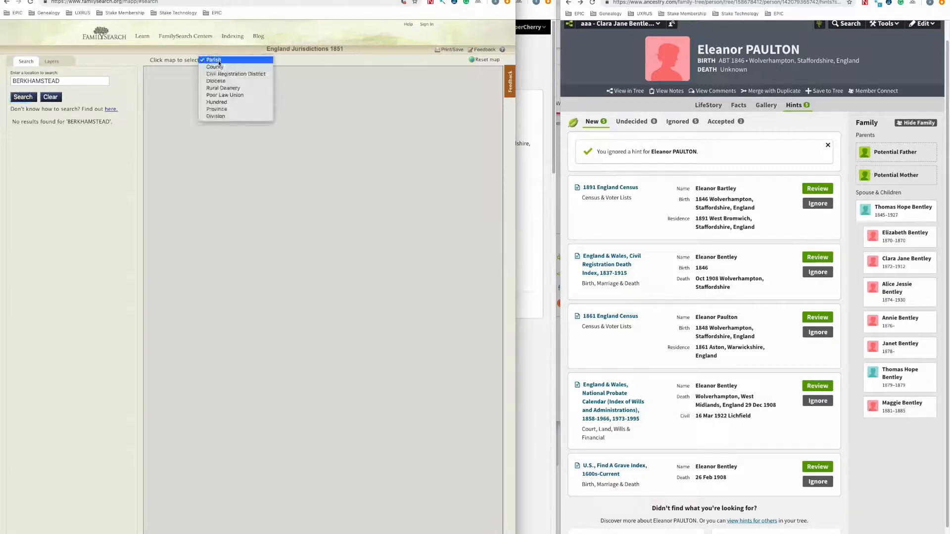
{"action": "left_click", "coordinate": [69, 81]}
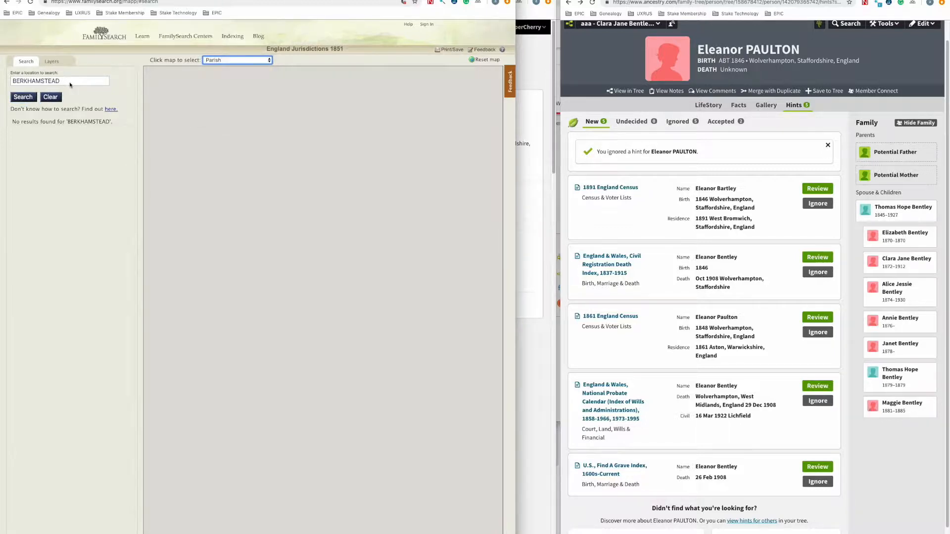
Step: Return to the GRO results, narrow that window, and bring the wife's FamilySearch person page into view beside it
{"action": "key", "text": "ctrl+shift+Tab"}
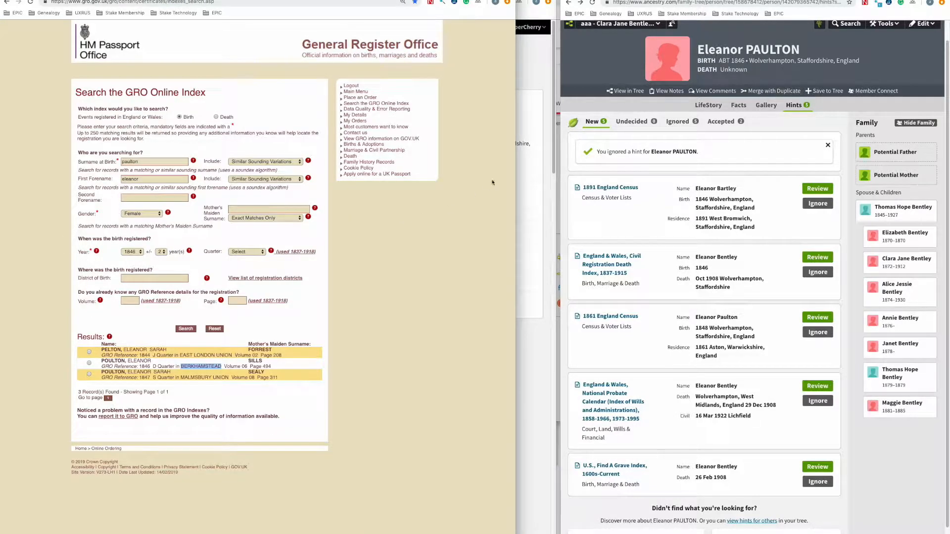
{"action": "left_click_drag", "start_coordinate": [515, 170], "coordinate": [345, 173]}
{"action": "left_click", "coordinate": [316, 245]}
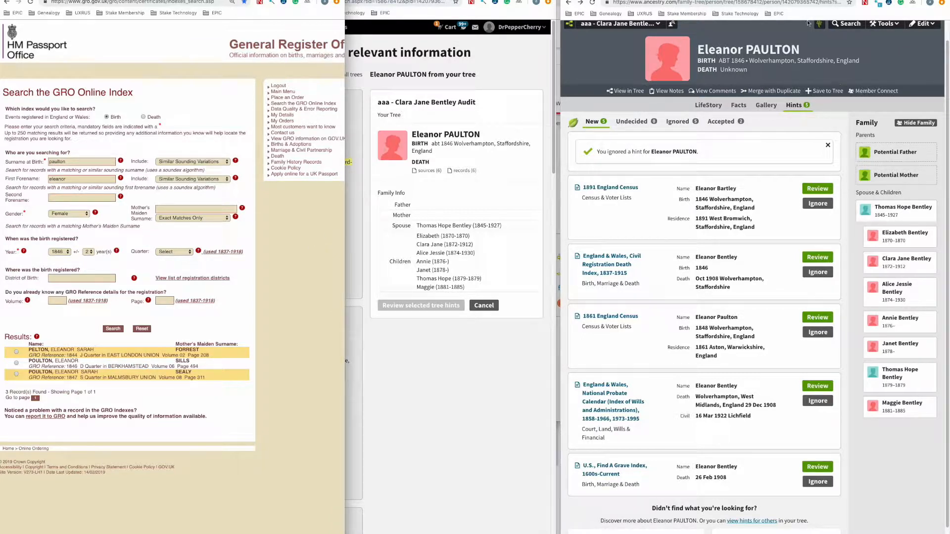
{"action": "scroll", "coordinate": [752, 277], "scroll_direction": "up", "scroll_amount": 1}
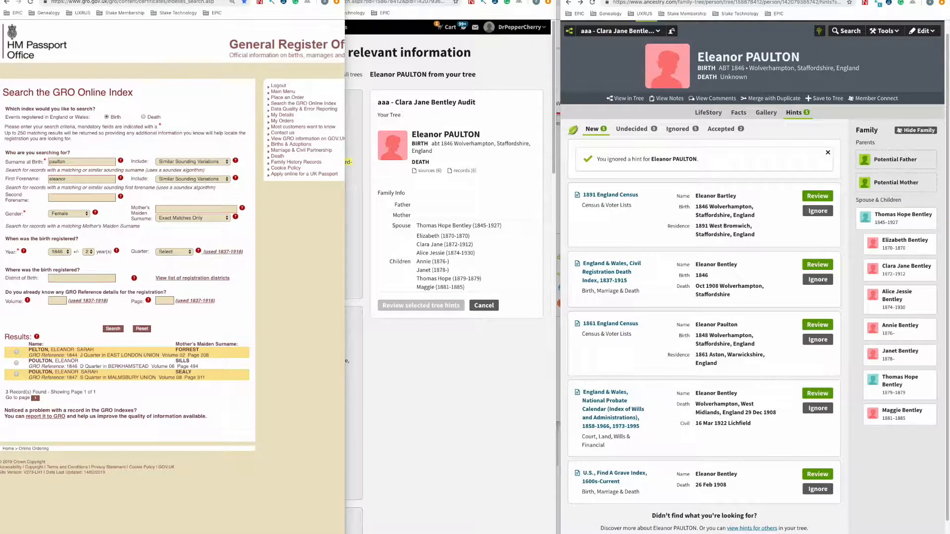
{"action": "left_click", "coordinate": [513, 79]}
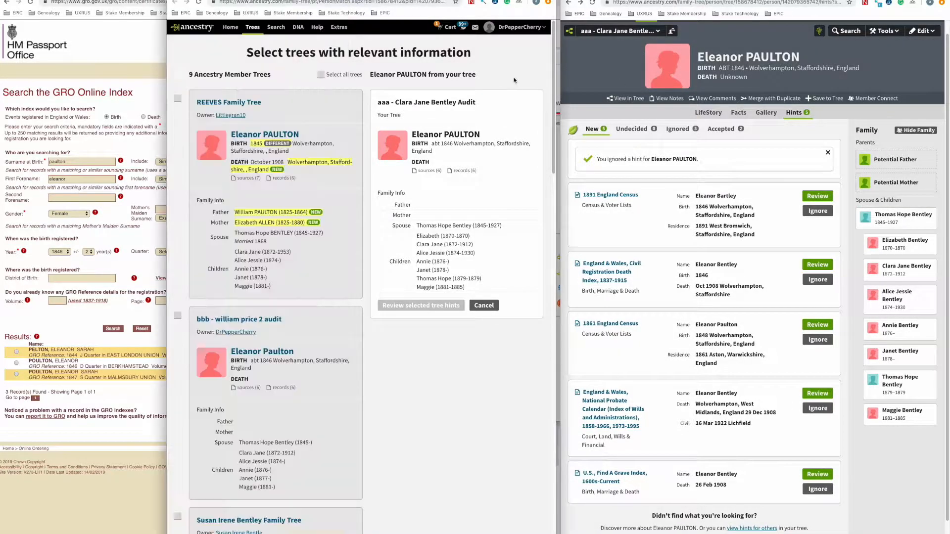
{"action": "left_click", "coordinate": [178, 0]}
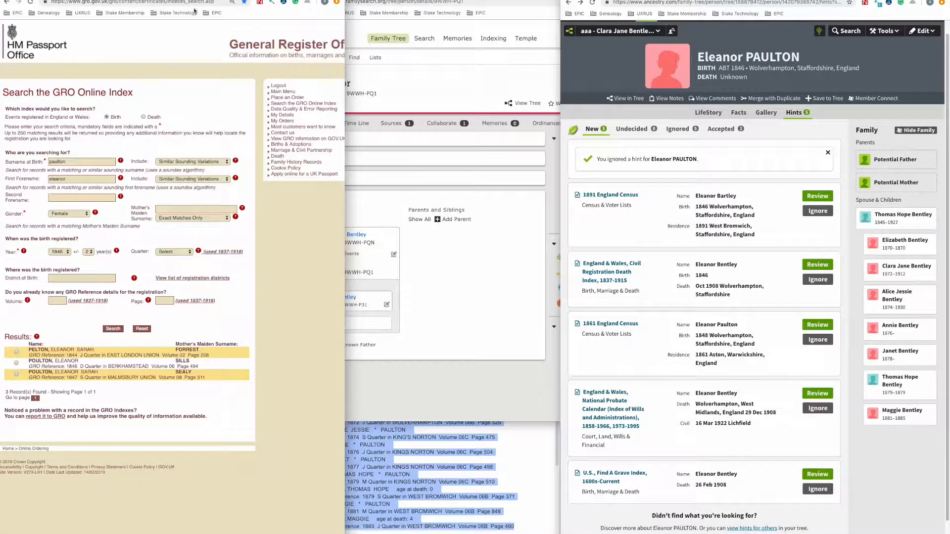
{"action": "left_click", "coordinate": [467, 247]}
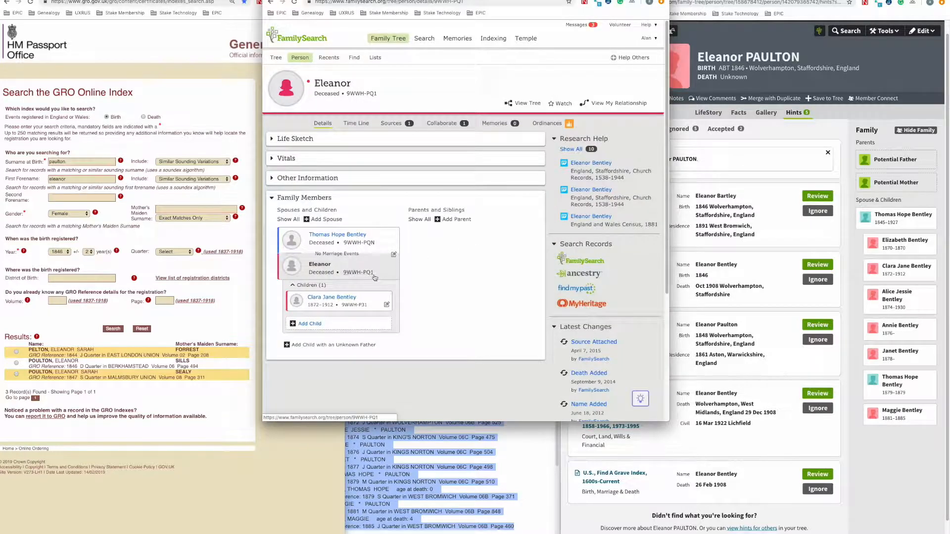
Step: Open the FamilySearch match selection for the wife in Ancestry and compare both suggested matches with her tree entry
{"action": "left_click", "coordinate": [833, 39]}
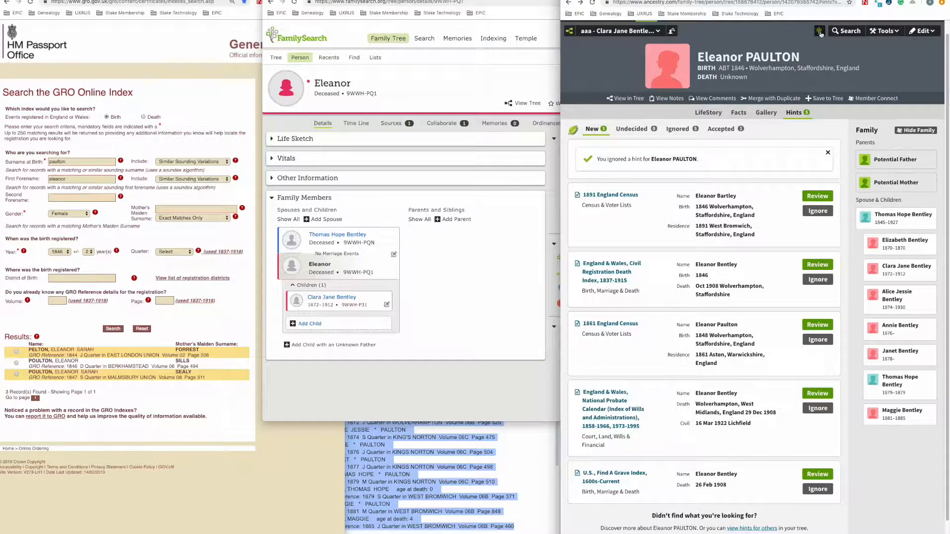
{"action": "left_click", "coordinate": [819, 33]}
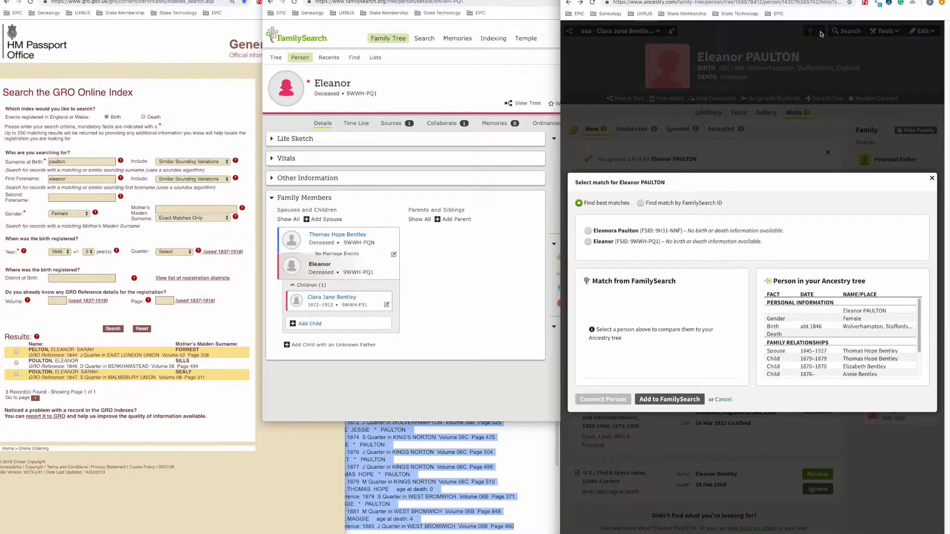
{"action": "left_click", "coordinate": [750, 242]}
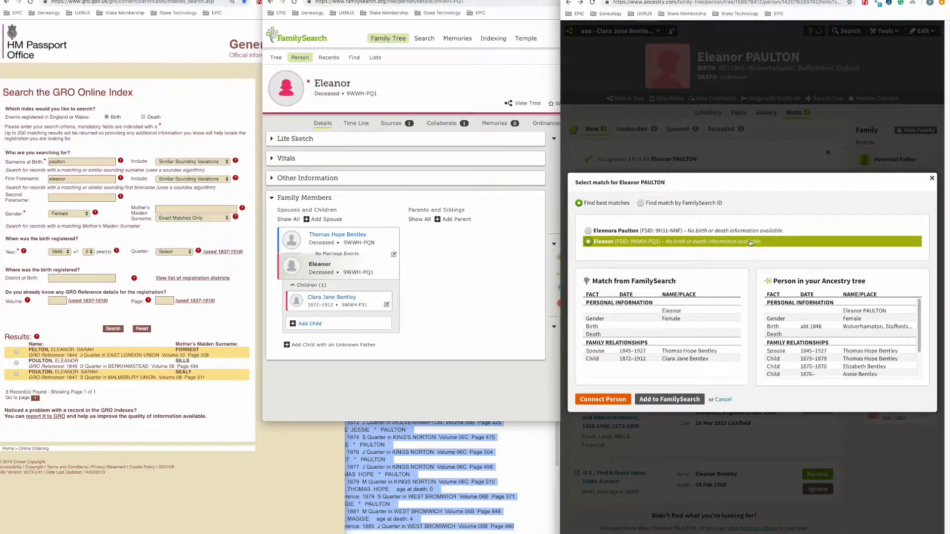
{"action": "left_click", "coordinate": [752, 232]}
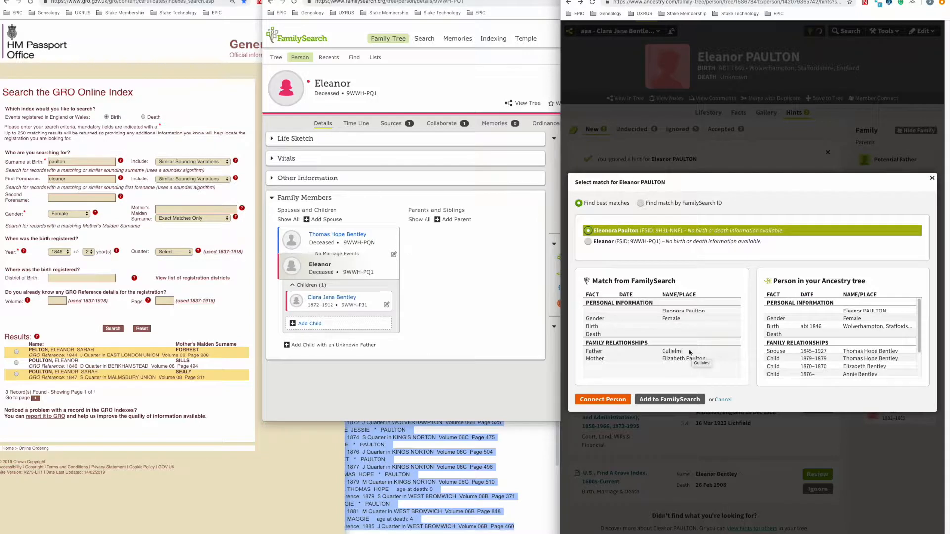
Step: Open FamilySearch Find by ID in a new tab and look up the first suggested match by her FamilySearch ID
{"action": "left_click", "coordinate": [263, 25]}
{"action": "left_click_drag", "start_coordinate": [262, 26], "coordinate": [233, 26]}
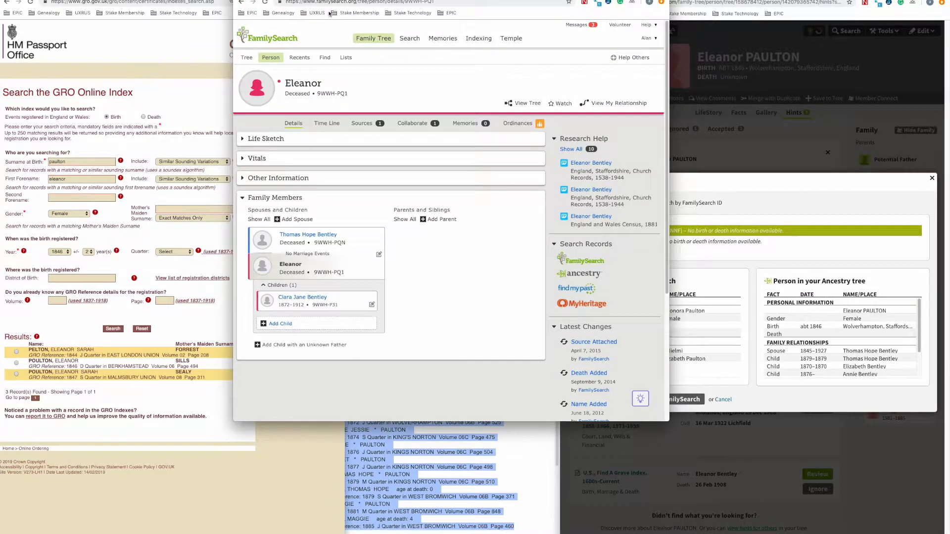
{"action": "key", "text": "ctrl+t"}
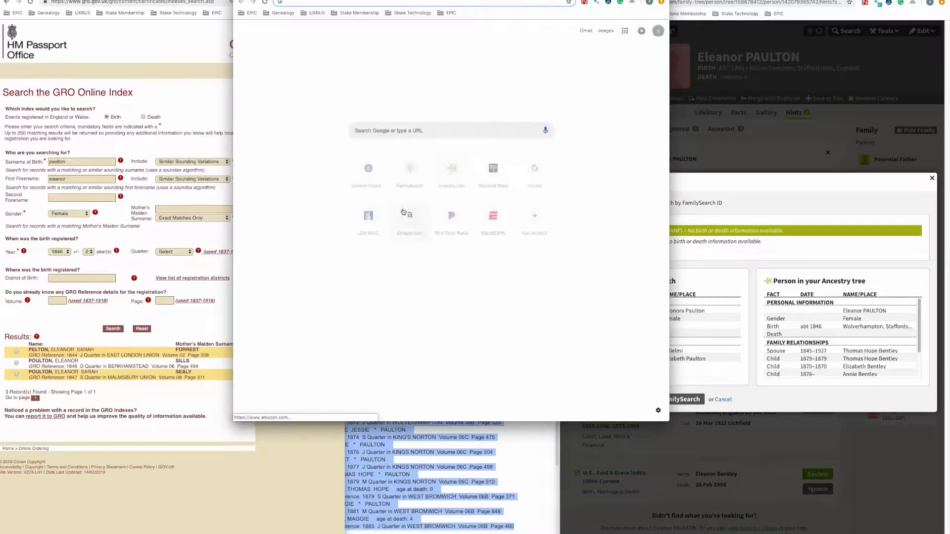
{"action": "left_click", "coordinate": [415, 171]}
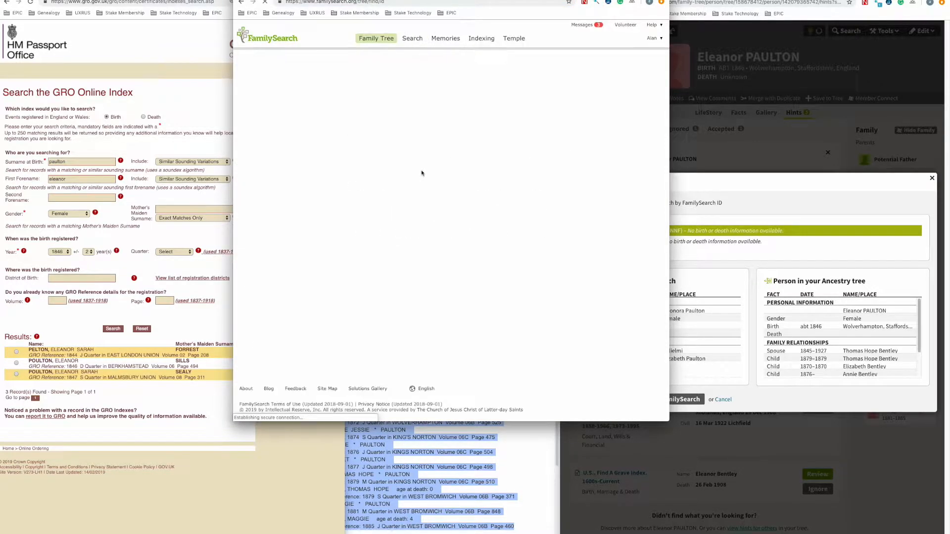
{"action": "left_click", "coordinate": [777, 188]}
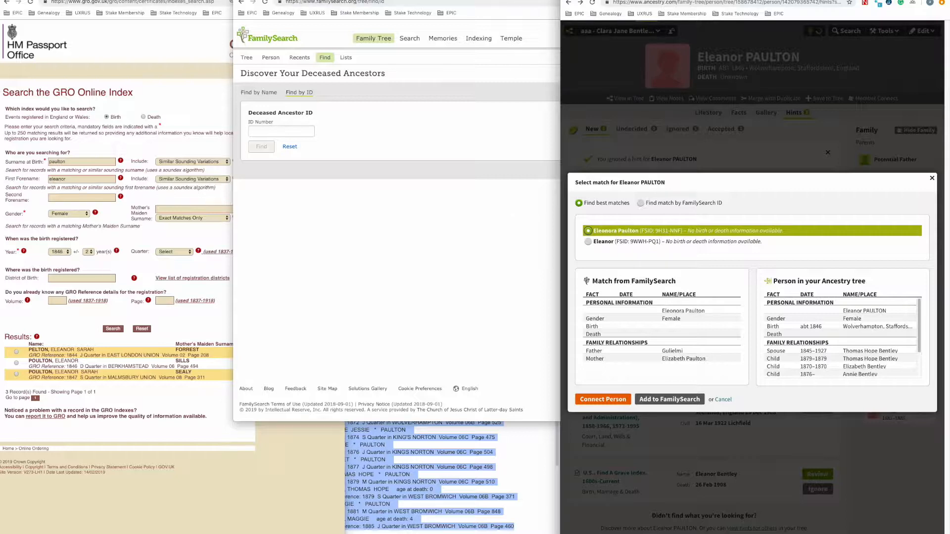
{"action": "left_click", "coordinate": [275, 130]}
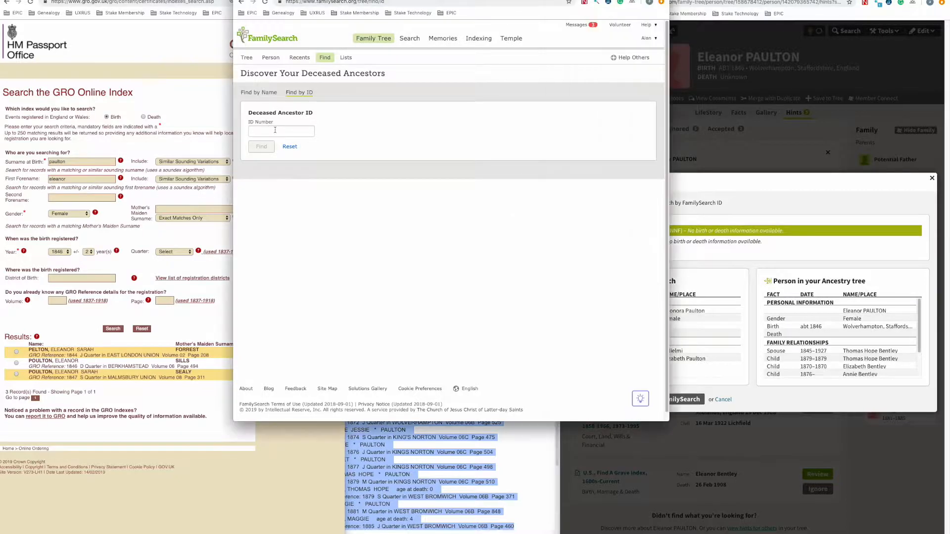
{"action": "left_click", "coordinate": [275, 130]}
{"action": "type", "text": "9h31-nnf"}
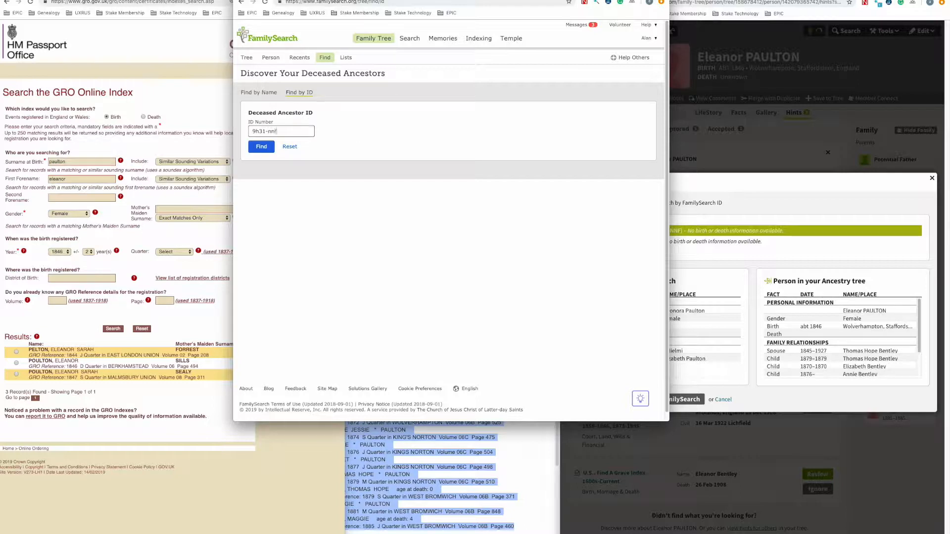
{"action": "key", "text": "Return"}
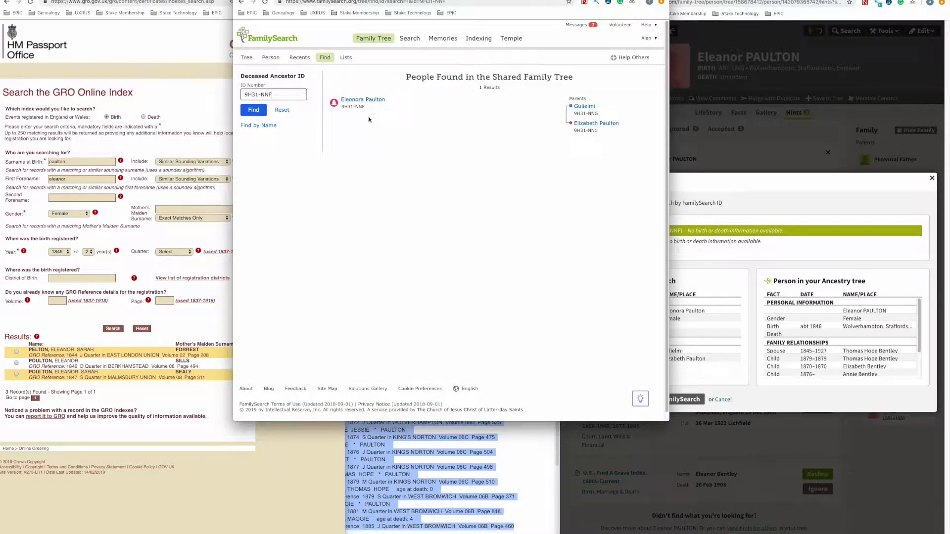
Step: Open the found person's sources and examine the indexed "England Births and Christenings, 1538-1975" record
{"action": "left_click", "coordinate": [369, 100]}
{"action": "left_click", "coordinate": [494, 113]}
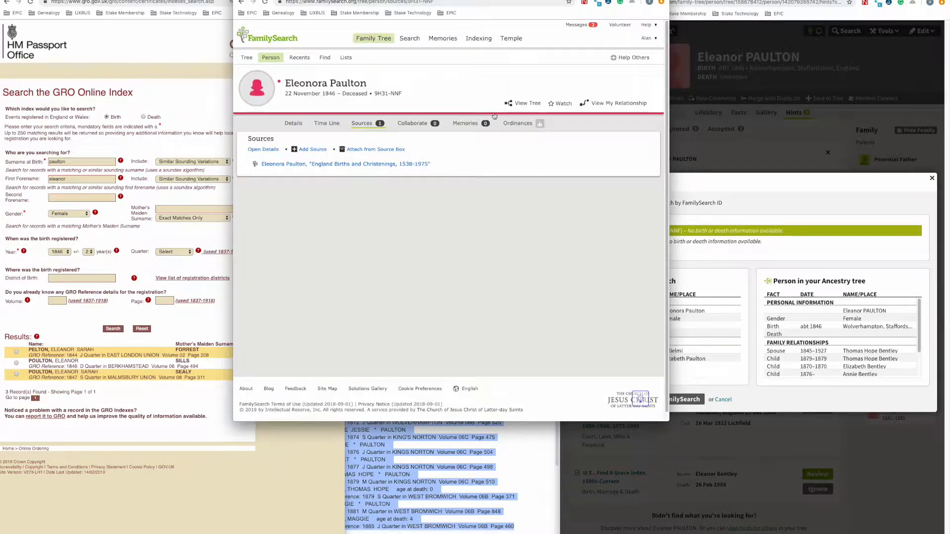
{"action": "left_click", "coordinate": [397, 164]}
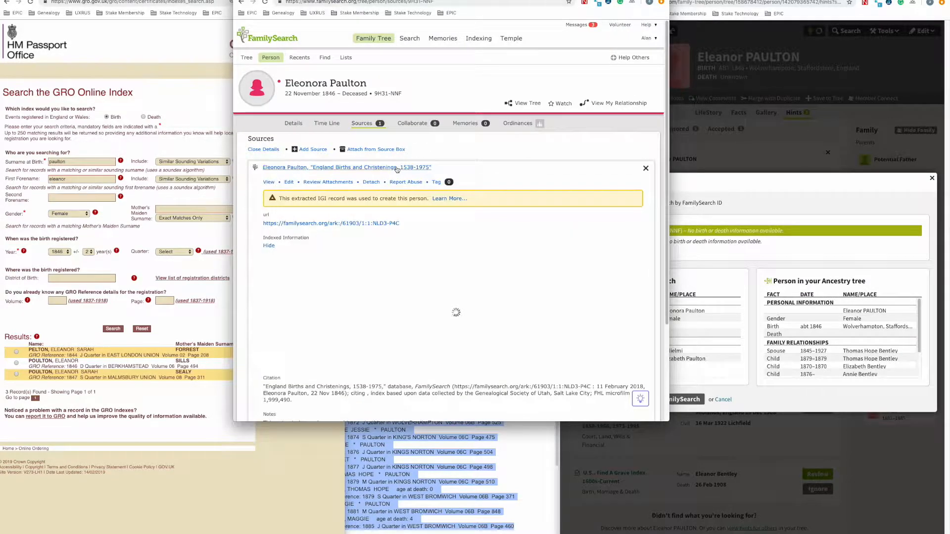
{"action": "scroll", "coordinate": [411, 240], "scroll_direction": "down", "scroll_amount": 3}
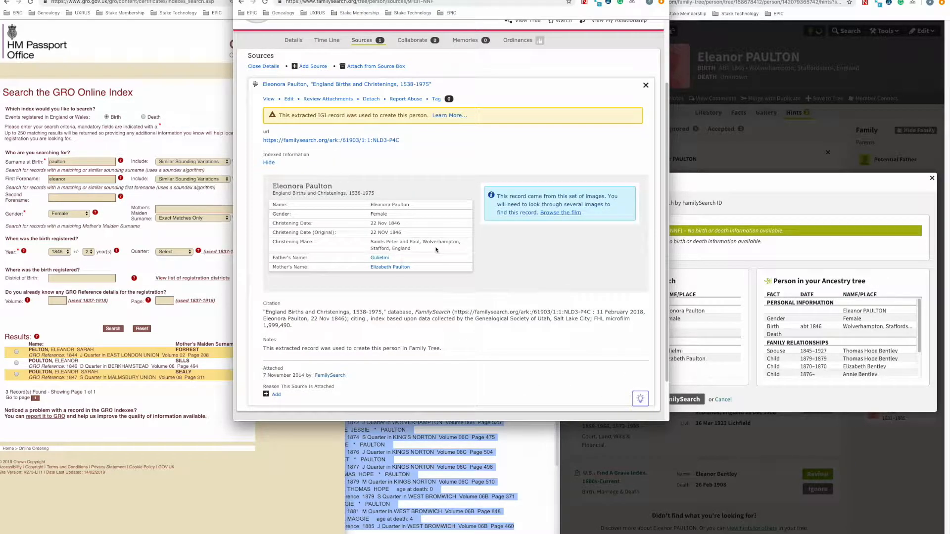
Step: Copy Wolverhampton from the christening place and enter it as the district of birth in the GRO search
{"action": "double_click", "coordinate": [434, 243]}
{"action": "key", "text": "super+c"}
{"action": "left_click", "coordinate": [105, 316]}
{"action": "left_click", "coordinate": [96, 277]}
{"action": "key", "text": "super+v"}
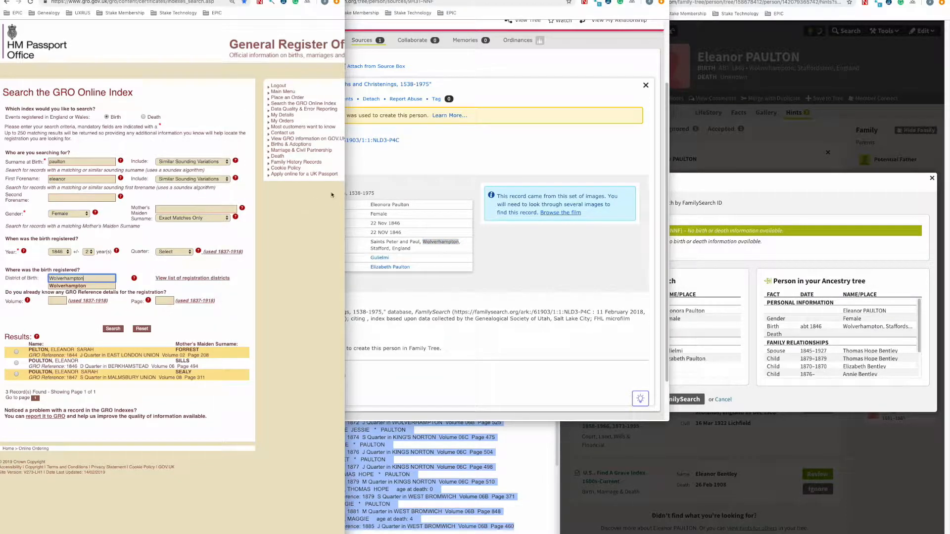
Step: Replace the first forename with the christening record's spelling and run the GRO birth search again
{"action": "left_click", "coordinate": [363, 189]}
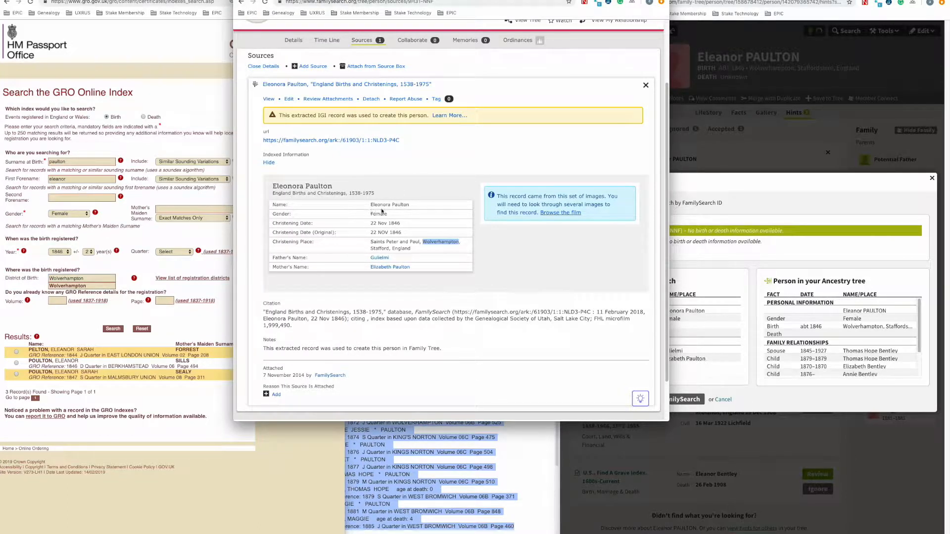
{"action": "left_click_drag", "start_coordinate": [370, 205], "coordinate": [387, 205]}
{"action": "left_click", "coordinate": [73, 180]}
{"action": "double_click", "coordinate": [73, 181]}
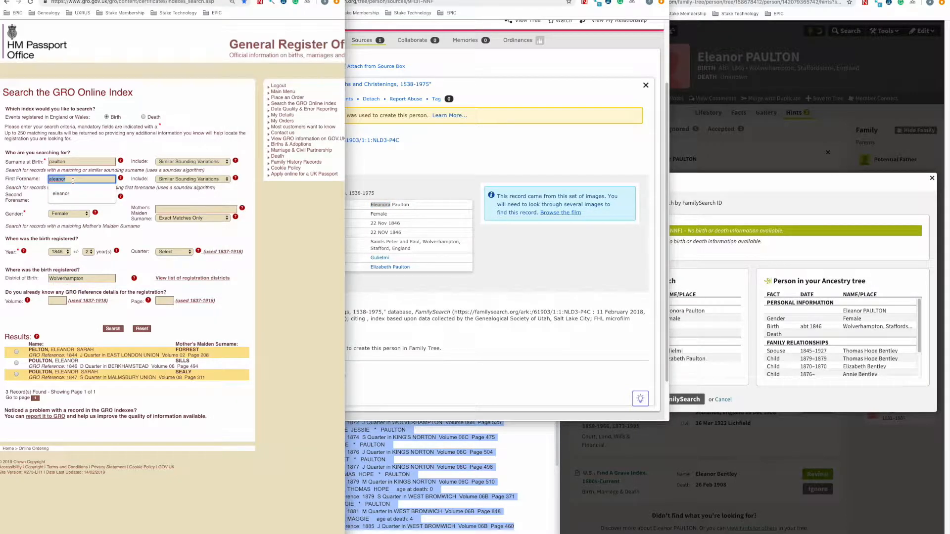
{"action": "type", "text": "Eleonora"}
{"action": "left_click", "coordinate": [113, 328]}
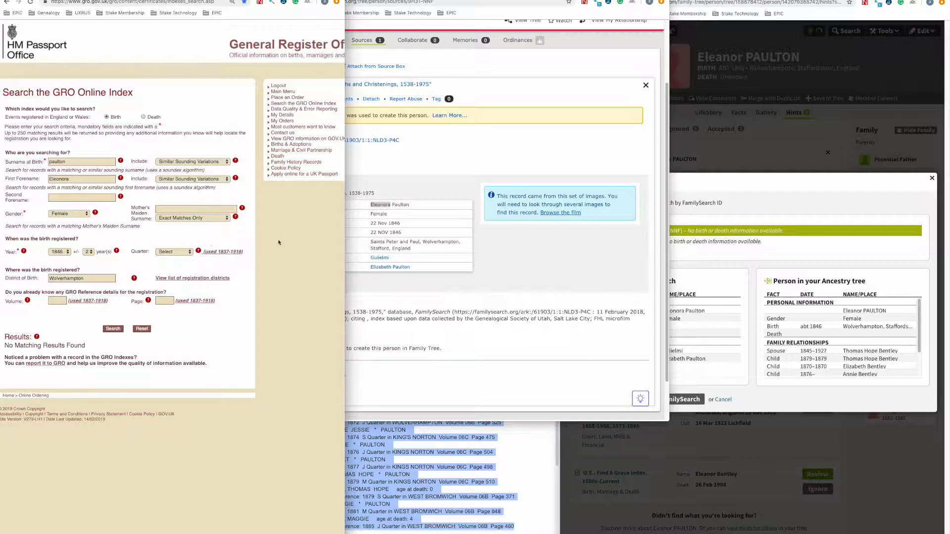
Step: Switch to the family's Google Docs research notes and add a line above "Bentley & Hope" marking the christened woman as a possible duplicate
{"action": "left_click", "coordinate": [487, 162]}
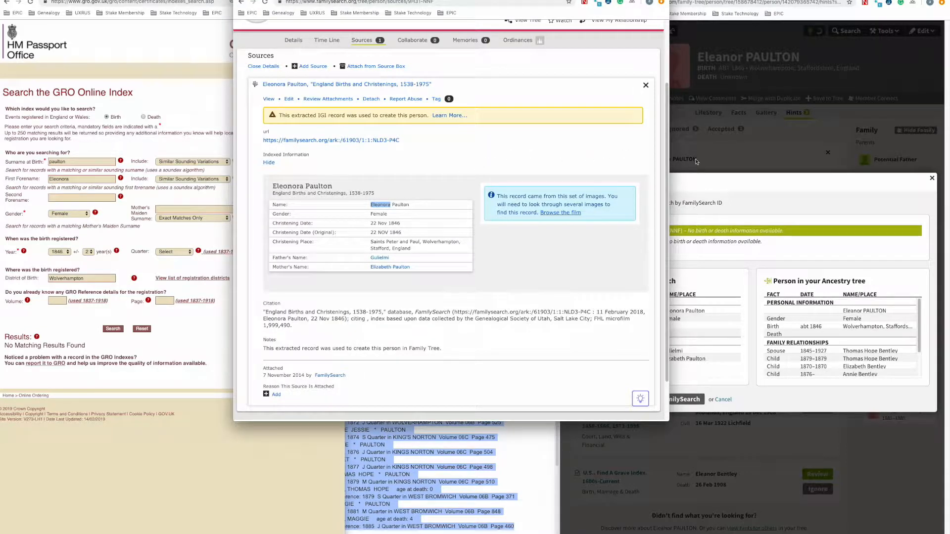
{"action": "left_click", "coordinate": [524, 455]}
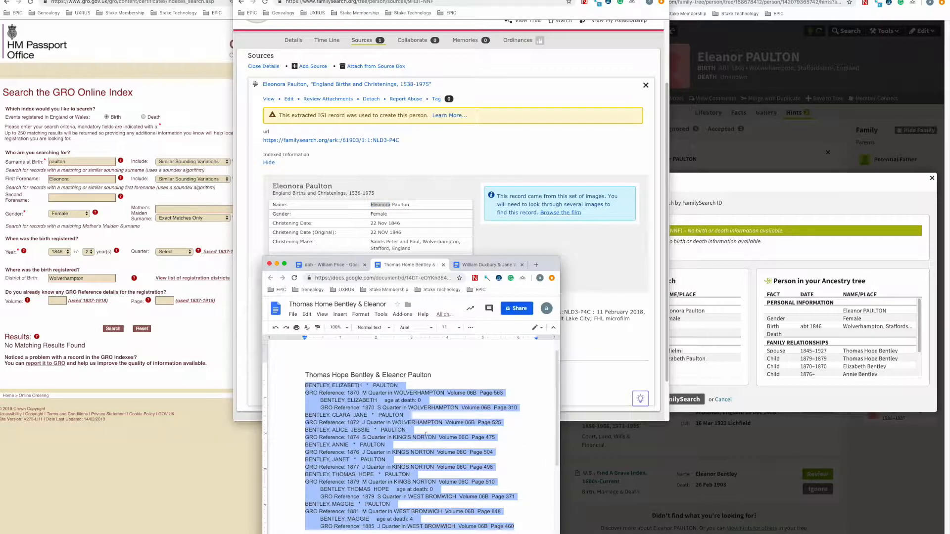
{"action": "scroll", "coordinate": [425, 434], "scroll_direction": "down", "scroll_amount": 2}
{"action": "scroll", "coordinate": [426, 435], "scroll_direction": "down", "scroll_amount": 2}
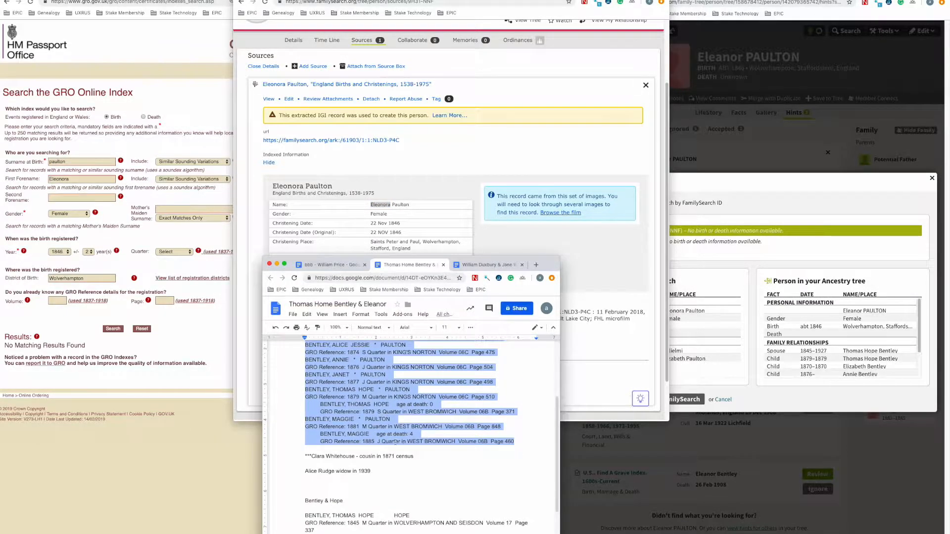
{"action": "left_click", "coordinate": [365, 488]}
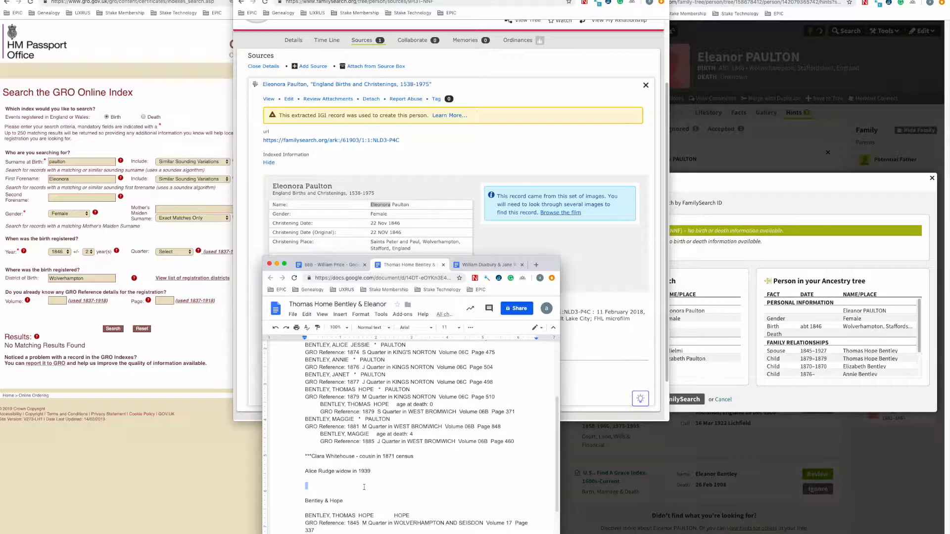
{"action": "type", "text": "Eleanora Paulton possible duplicate"}
Step: Copy the christened woman's FamilySearch ID and paste it after the possible duplicate note in the research document
{"action": "scroll", "coordinate": [409, 110], "scroll_direction": "up", "scroll_amount": 3}
{"action": "left_click", "coordinate": [398, 103]}
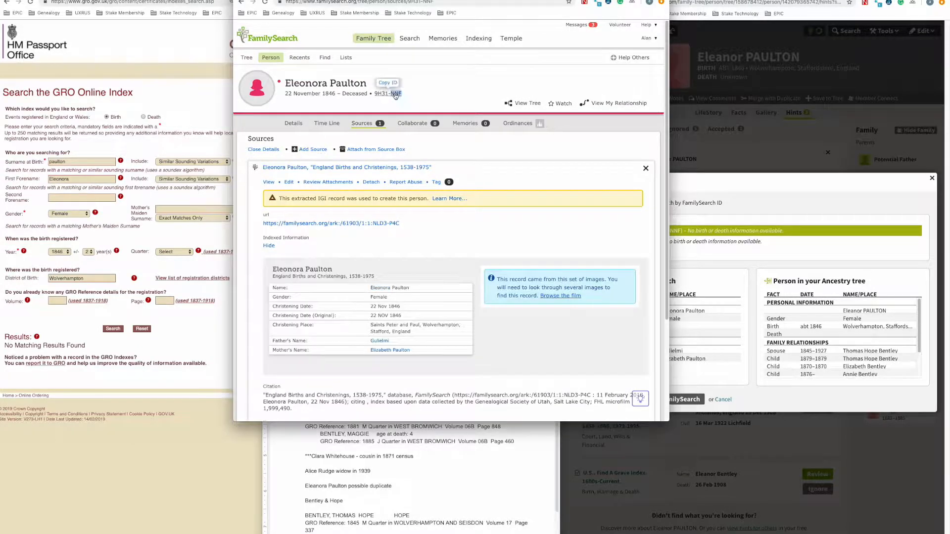
{"action": "left_click", "coordinate": [392, 92]}
{"action": "left_click", "coordinate": [423, 487]}
{"action": "key", "text": "ctrl+v"}
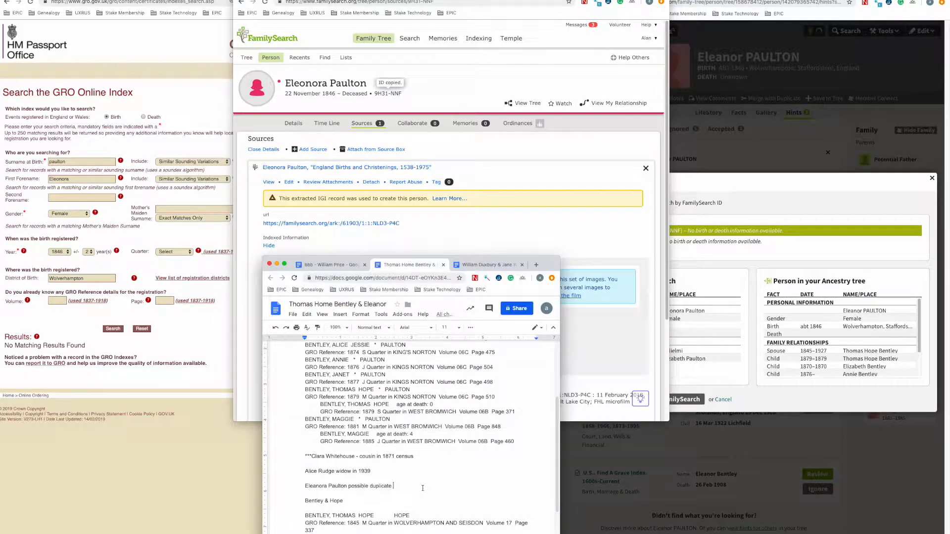
Step: Switch back to Ancestry and connect the wife to her FamilySearch match married to the same husband
{"action": "left_click", "coordinate": [740, 186]}
{"action": "left_click", "coordinate": [725, 244]}
{"action": "left_click", "coordinate": [618, 400]}
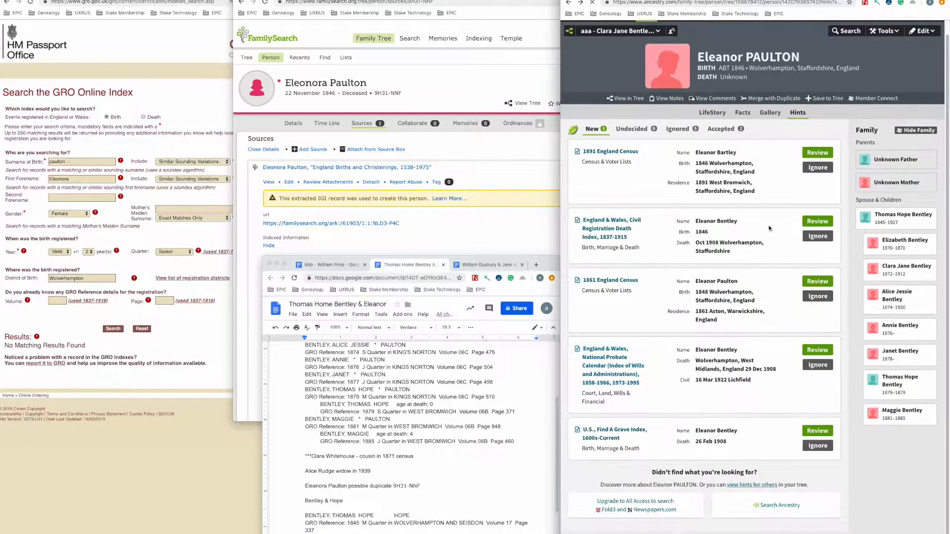
Step: Compare the wife's records and transfer her birth date, birthplace, 1871, 1881 and 1901 census sources and christening sources to FamilySearch
{"action": "left_click", "coordinate": [813, 32]}
{"action": "left_click", "coordinate": [803, 65]}
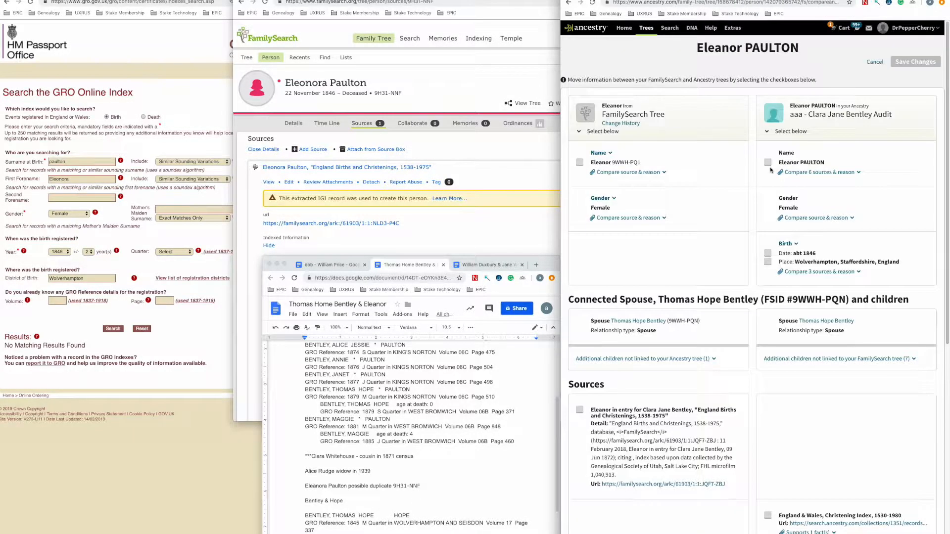
{"action": "left_click", "coordinate": [768, 262]}
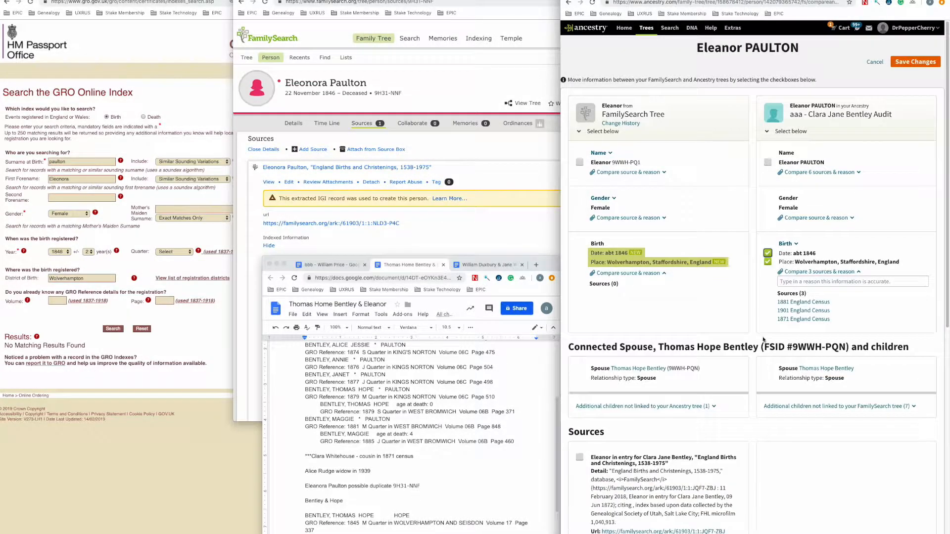
{"action": "scroll", "coordinate": [776, 346], "scroll_direction": "down", "scroll_amount": 7}
{"action": "left_click", "coordinate": [767, 431]}
{"action": "left_click", "coordinate": [767, 373]}
{"action": "left_click", "coordinate": [767, 306]}
{"action": "left_click", "coordinate": [767, 258]}
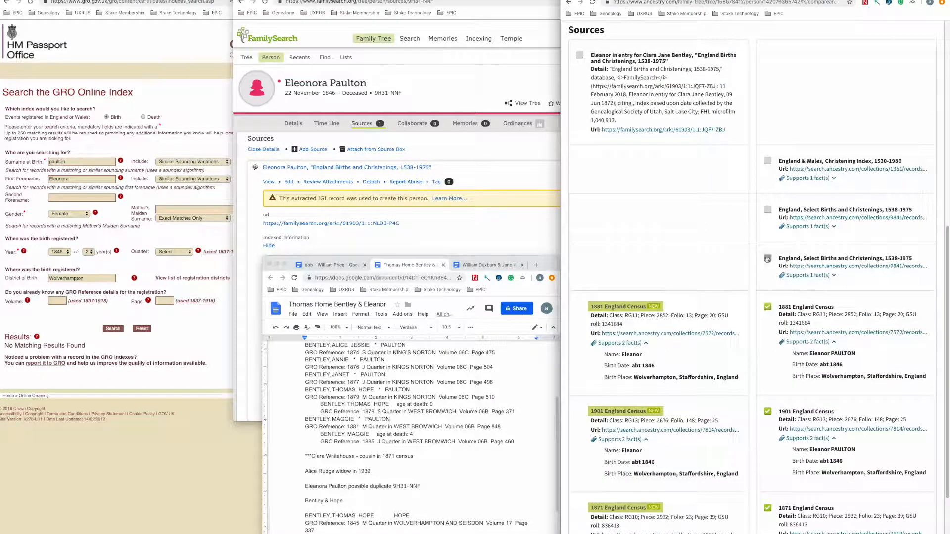
{"action": "left_click", "coordinate": [767, 209]}
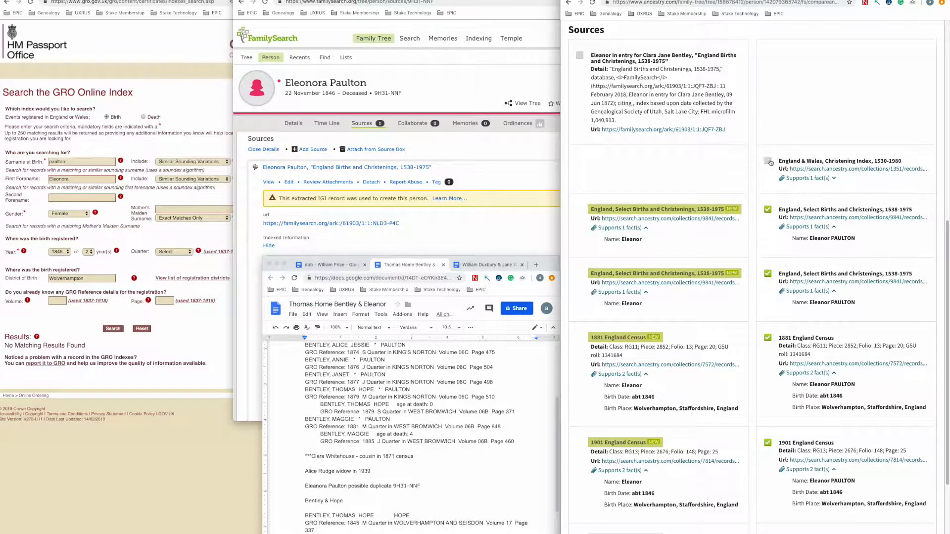
{"action": "scroll", "coordinate": [781, 159], "scroll_direction": "up", "scroll_amount": 10}
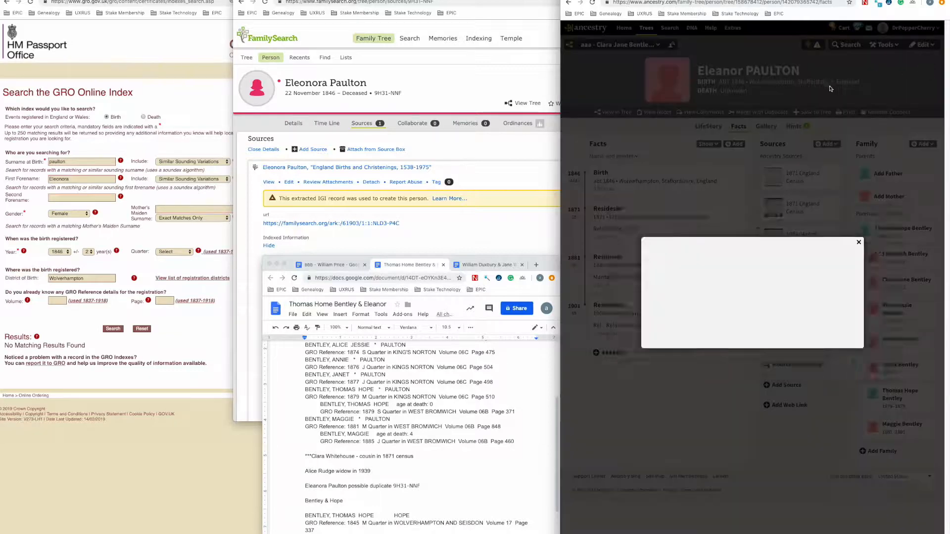
Step: Rewrite the wife's last name in title case on her Ancestry profile and save it
{"action": "double_click", "coordinate": [763, 250]}
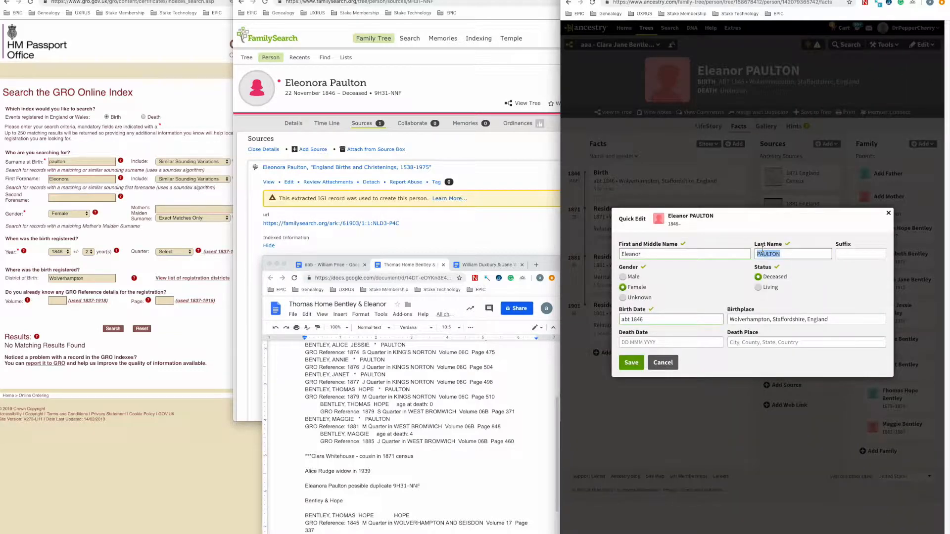
{"action": "type", "text": "Paulton"}
{"action": "left_click", "coordinate": [631, 363]}
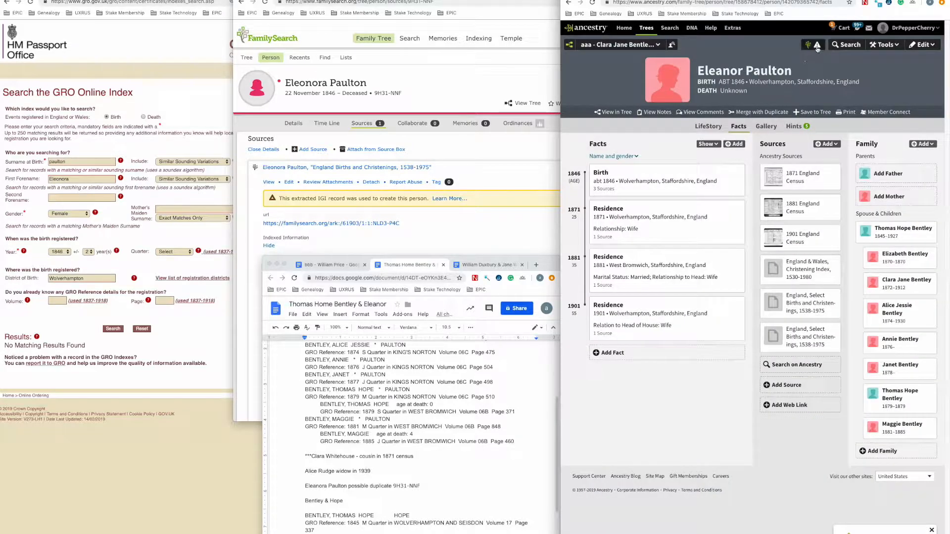
Step: Compare the wife's records again and transfer her full name to FamilySearch
{"action": "left_click", "coordinate": [817, 46]}
{"action": "left_click", "coordinate": [811, 81]}
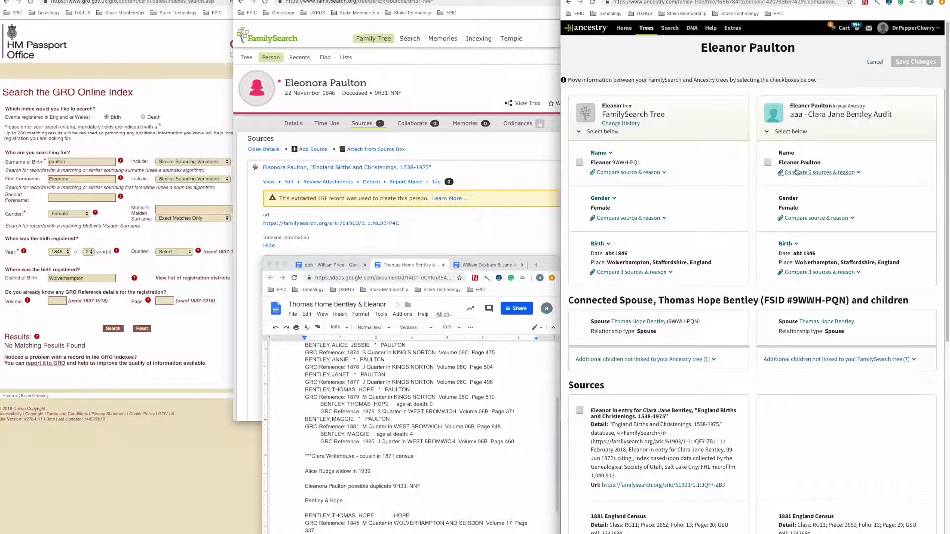
{"action": "left_click", "coordinate": [909, 62]}
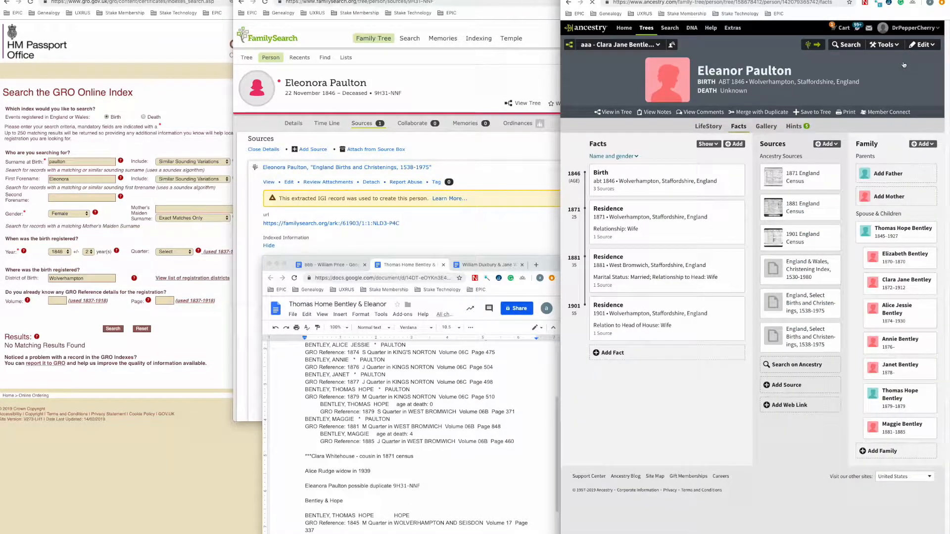
Step: Open the children's Ancestry profiles, then move and enlarge the research notes window to show the family's whole GRO birth list
{"action": "left_click", "coordinate": [900, 339]}
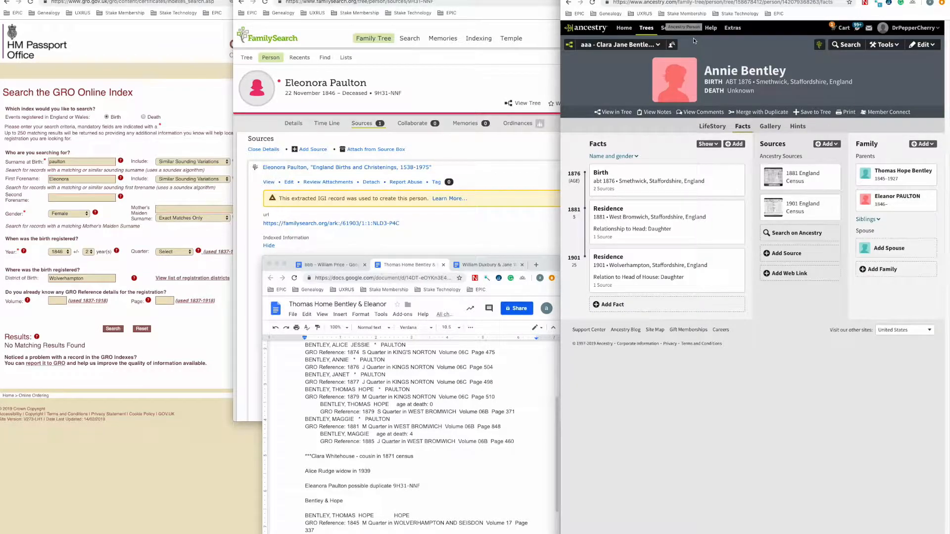
{"action": "left_click_drag", "start_coordinate": [548, 266], "coordinate": [292, 127]}
{"action": "left_click_drag", "start_coordinate": [209, 428], "coordinate": [205, 533]}
{"action": "scroll", "coordinate": [195, 409], "scroll_direction": "up", "scroll_amount": 2}
{"action": "scroll", "coordinate": [195, 410], "scroll_direction": "up", "scroll_amount": 2}
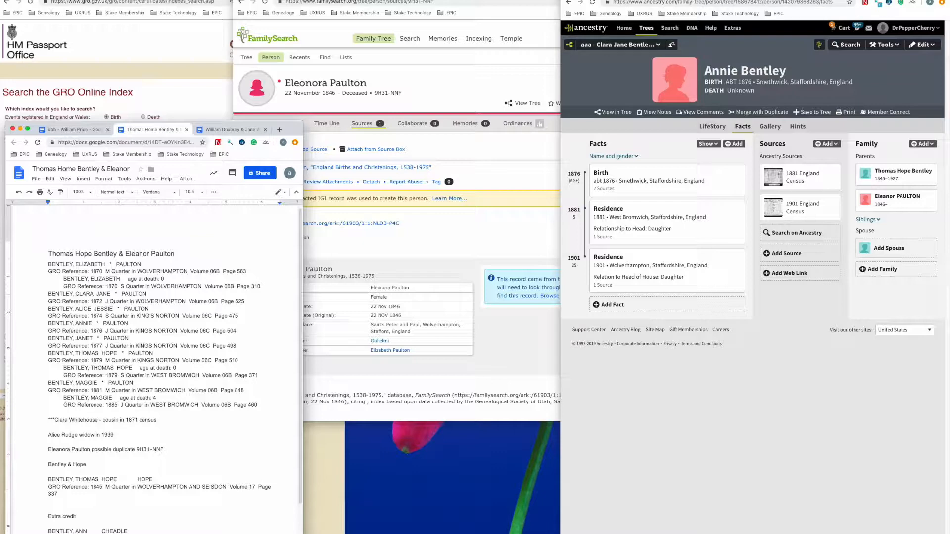
Step: Add the daughter who was born and died in 1870 to FamilySearch as a new person
{"action": "left_click", "coordinate": [658, 0]}
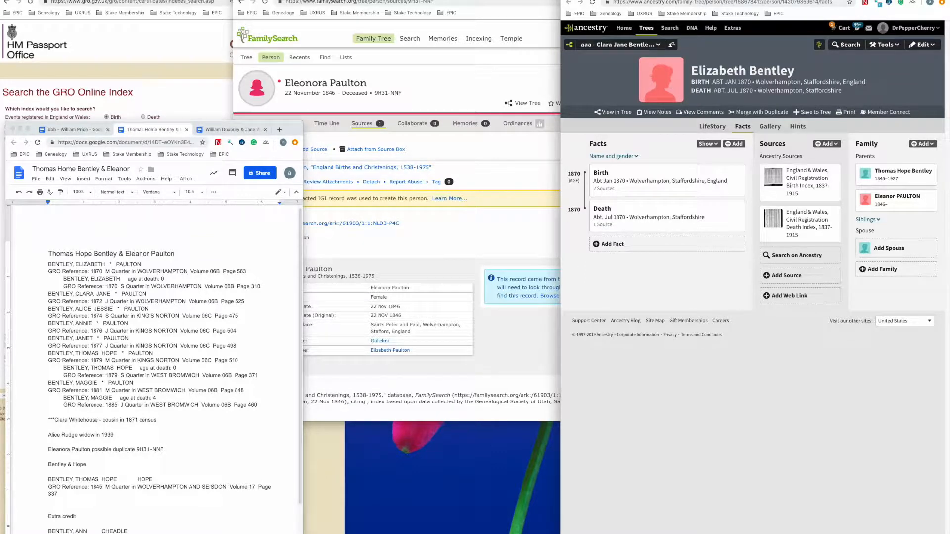
{"action": "left_click", "coordinate": [819, 44]}
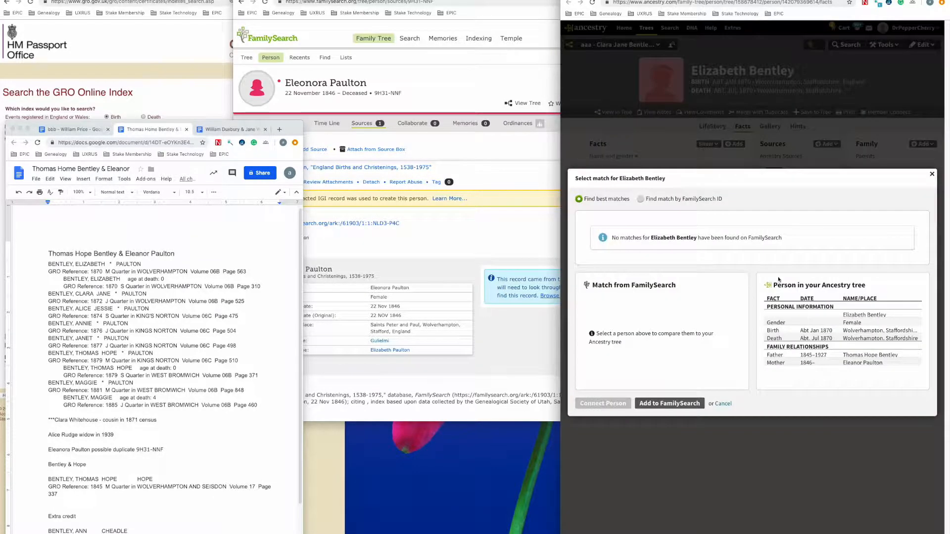
{"action": "left_click", "coordinate": [687, 403]}
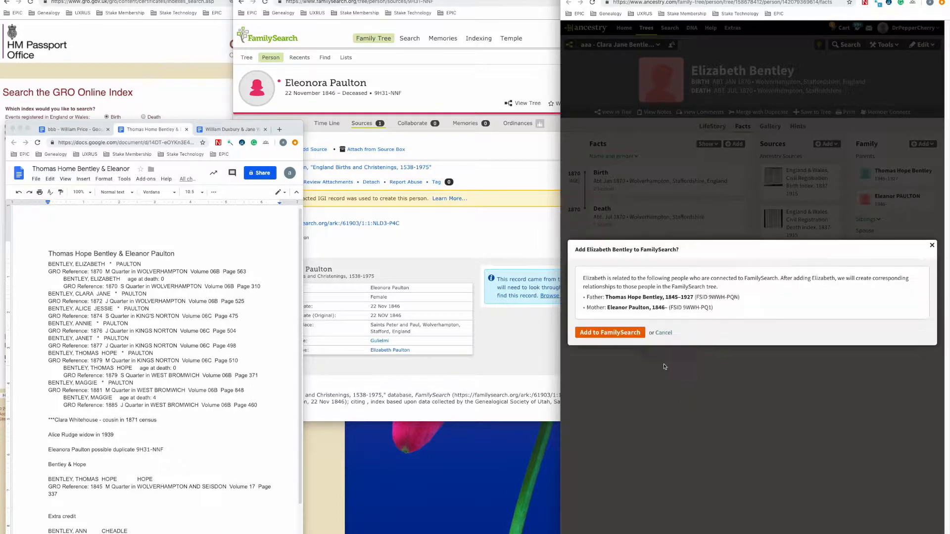
{"action": "left_click", "coordinate": [629, 333]}
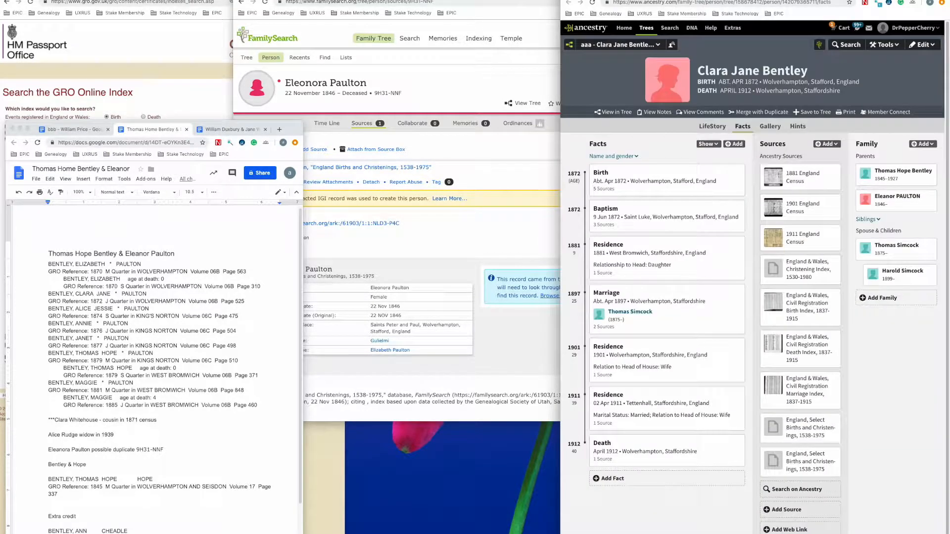
Step: Connect the daughter born in 1872 to her FamilySearch match and add the daughter born in 1874 as a new person
{"action": "left_click", "coordinate": [819, 44]}
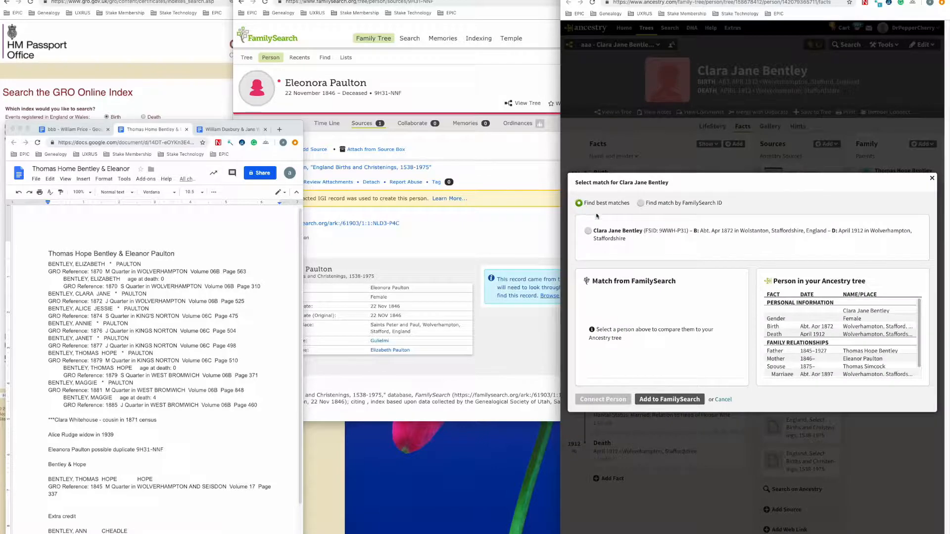
{"action": "left_click", "coordinate": [601, 231]}
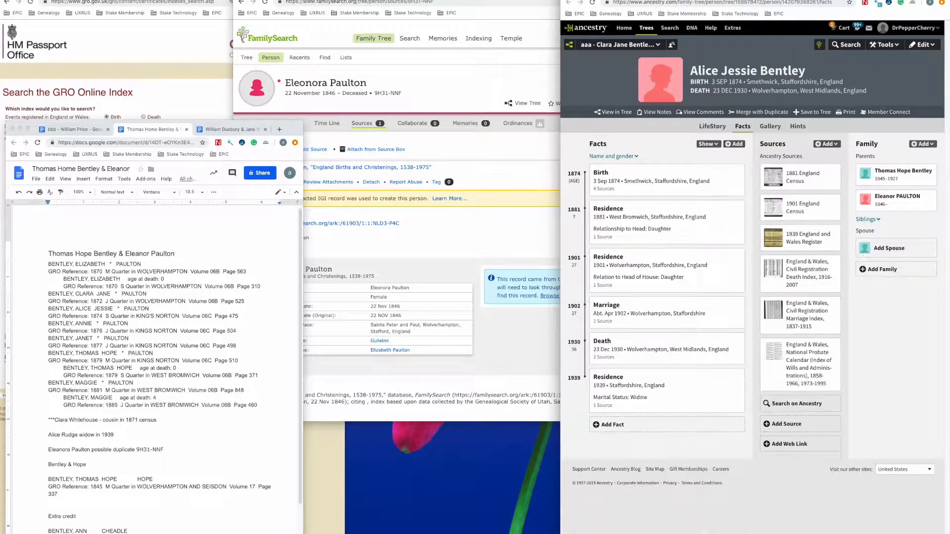
{"action": "left_click", "coordinate": [819, 44]}
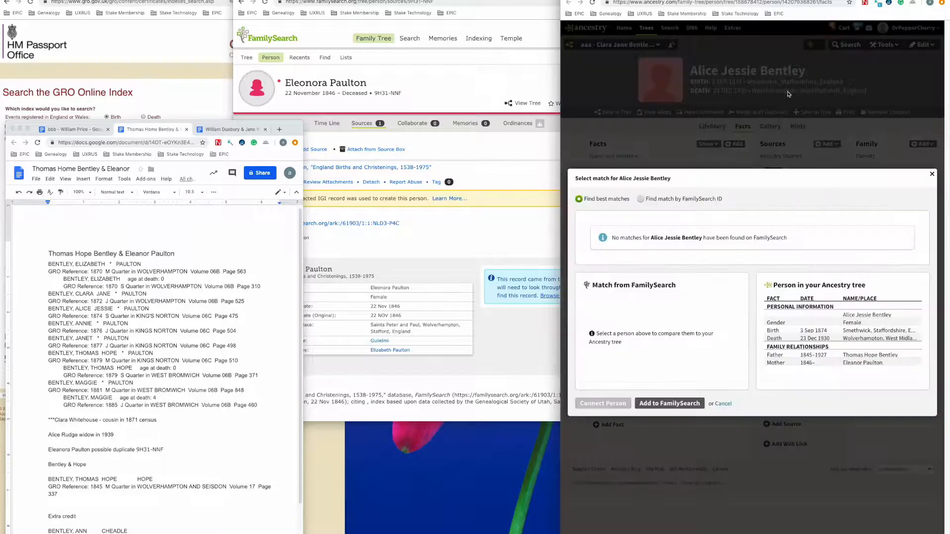
{"action": "left_click", "coordinate": [683, 403]}
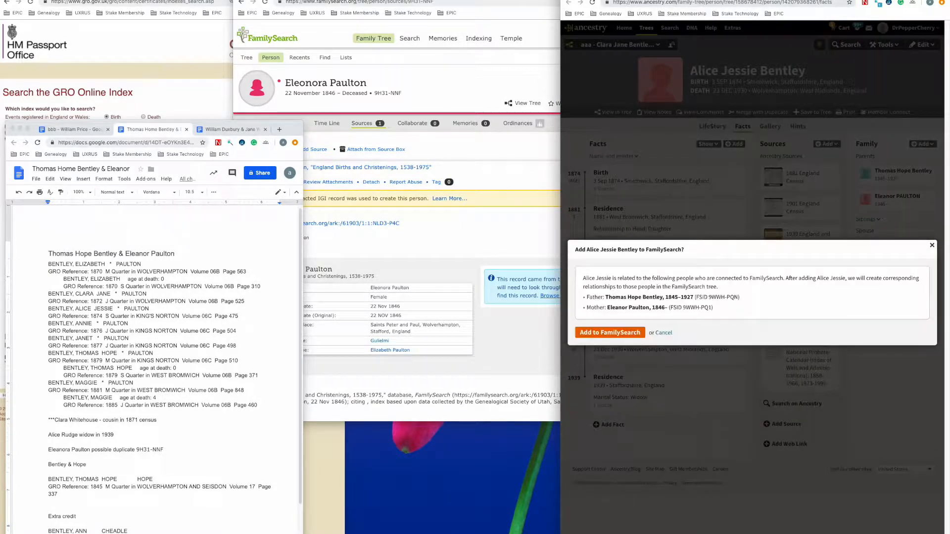
{"action": "left_click", "coordinate": [635, 332]}
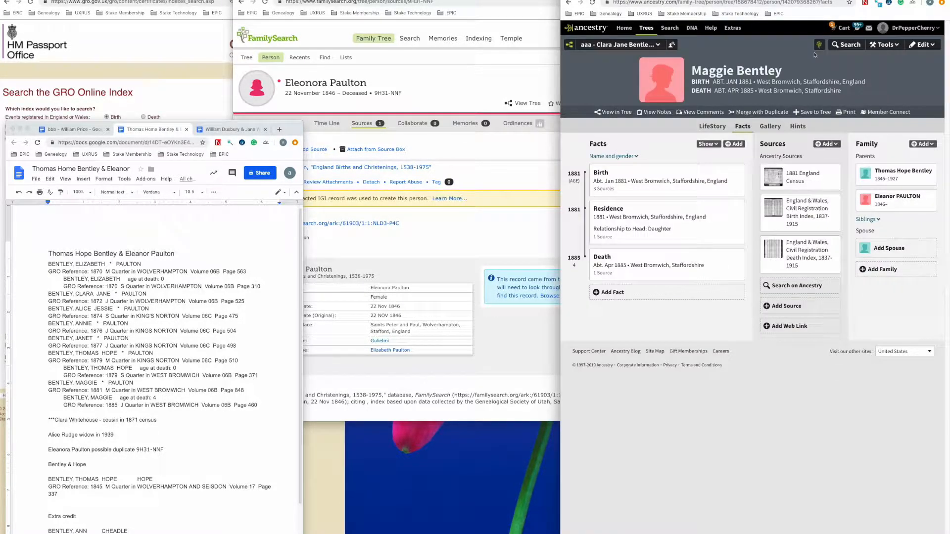
Step: Add the daughter born in 1881 and the son born in 1879 to FamilySearch as new people
{"action": "left_click", "coordinate": [819, 44]}
{"action": "left_click", "coordinate": [669, 403]}
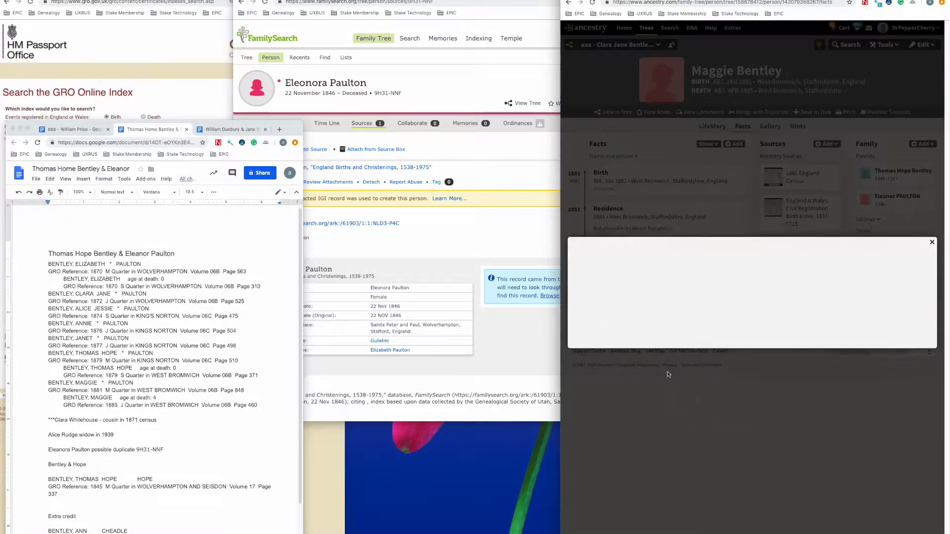
{"action": "left_click", "coordinate": [637, 334]}
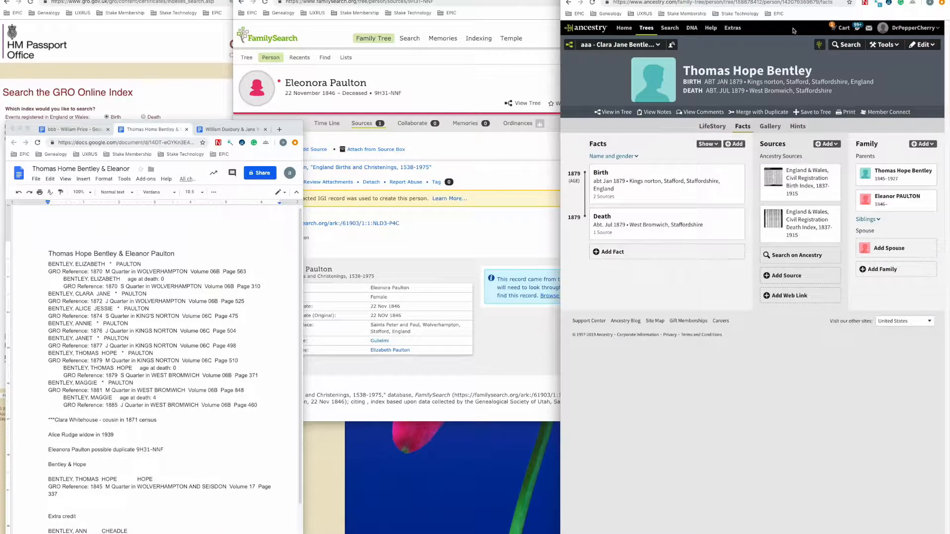
{"action": "left_click", "coordinate": [810, 44]}
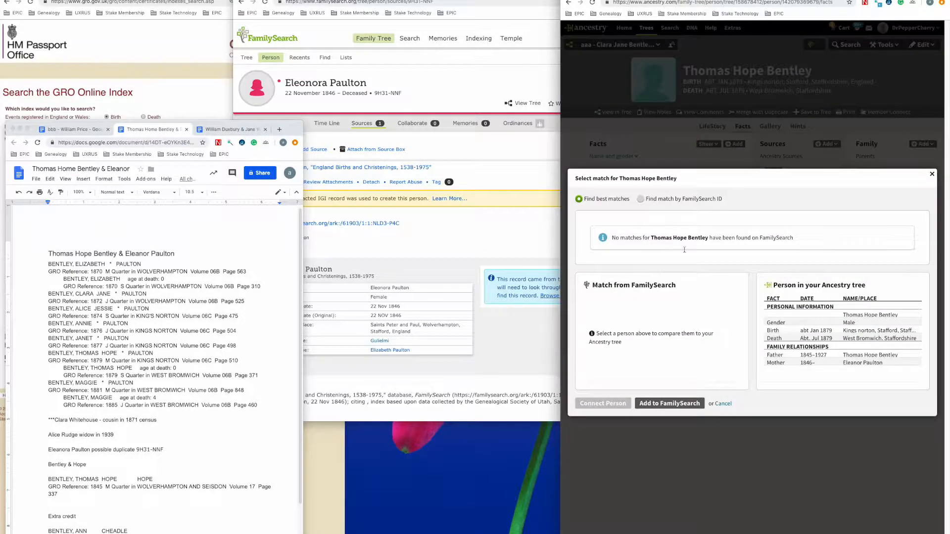
{"action": "left_click", "coordinate": [668, 399]}
{"action": "left_click", "coordinate": [641, 335]}
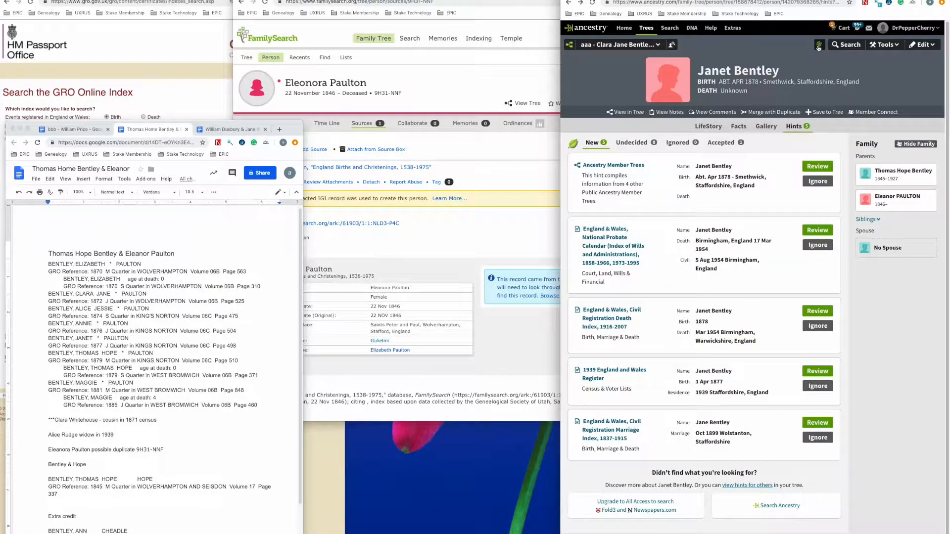
Step: Add the daughters born about 1878 and about 1876 to FamilySearch as new people
{"action": "left_click", "coordinate": [818, 45]}
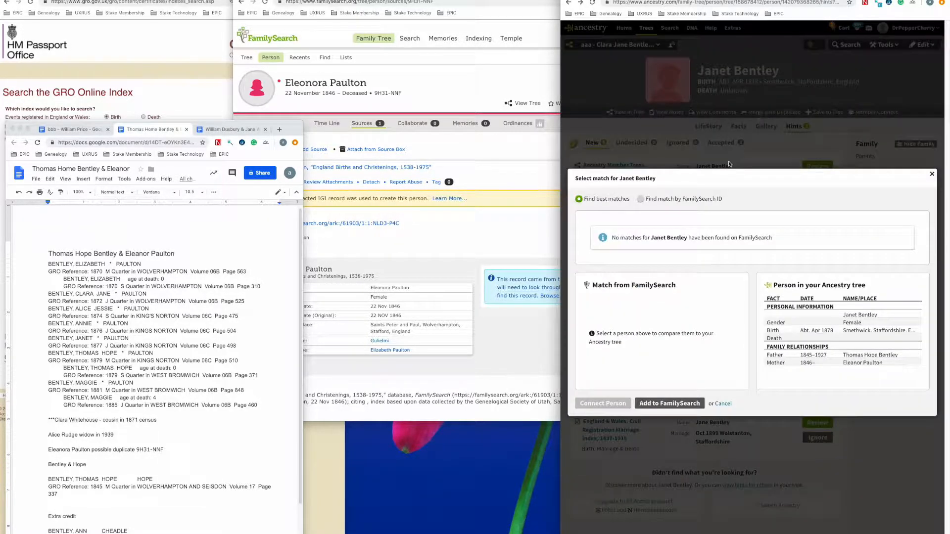
{"action": "left_click", "coordinate": [673, 404]}
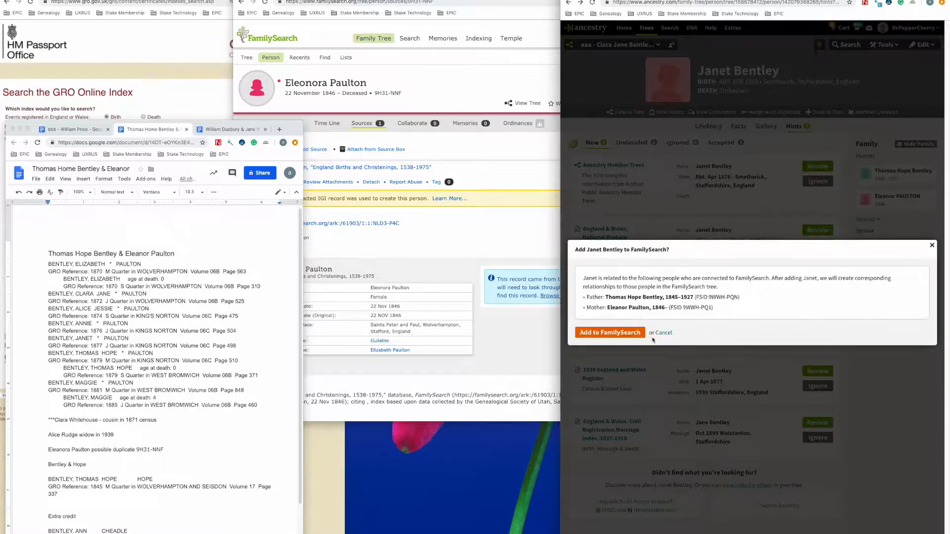
{"action": "left_click", "coordinate": [631, 336]}
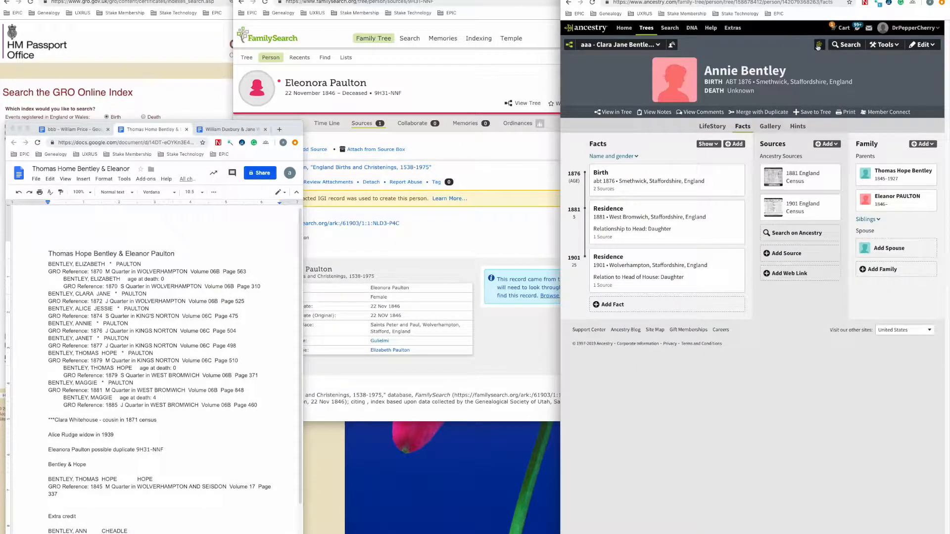
{"action": "left_click", "coordinate": [818, 46]}
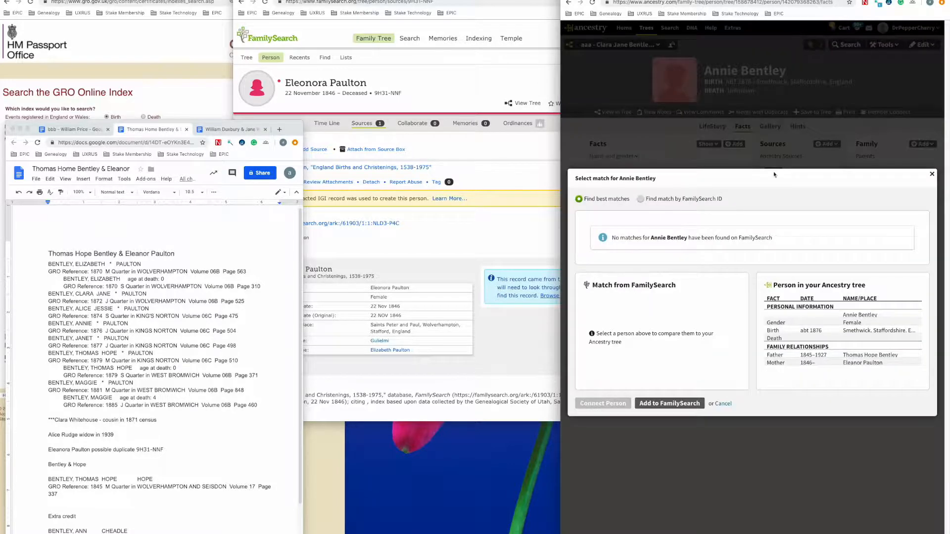
{"action": "left_click", "coordinate": [673, 404]}
{"action": "left_click", "coordinate": [634, 333]}
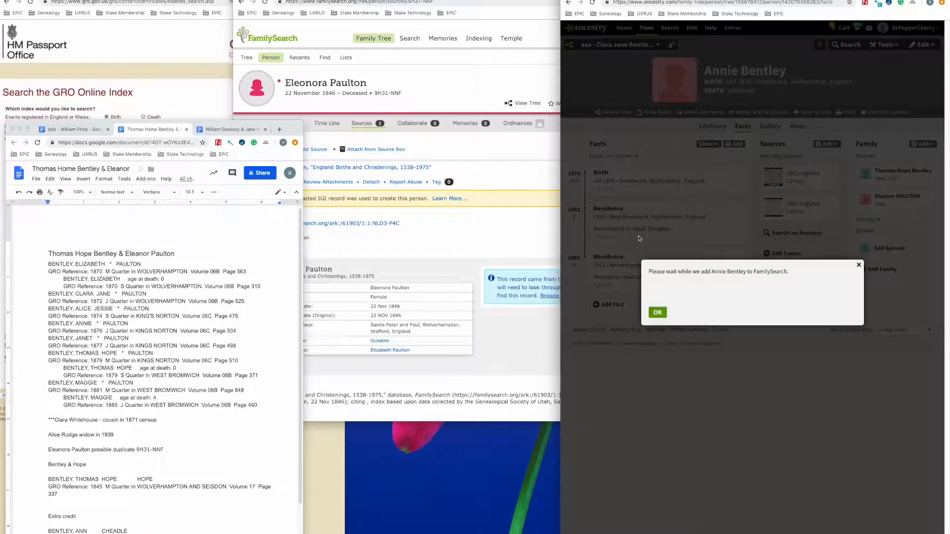
Step: Check the possible duplicate's details in FamilySearch, reload the husband's page to check his list of children, and return to Ancestry
{"action": "left_click", "coordinate": [511, 156]}
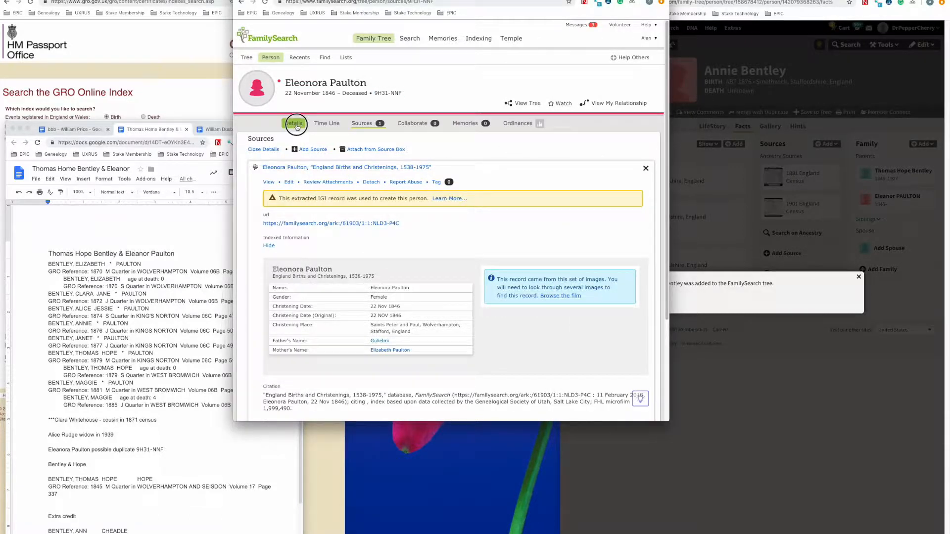
{"action": "left_click", "coordinate": [296, 124]}
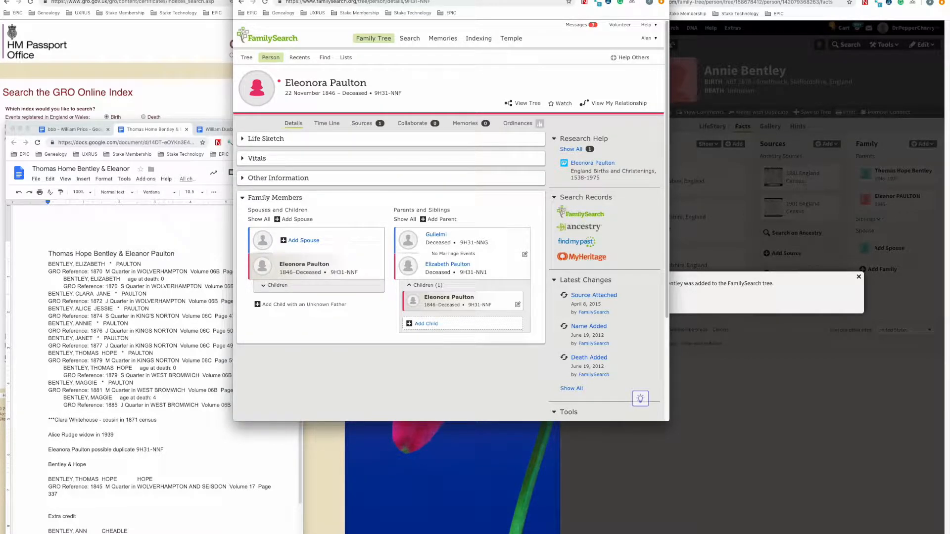
{"action": "left_click", "coordinate": [376, 0]}
{"action": "left_click", "coordinate": [342, 0]}
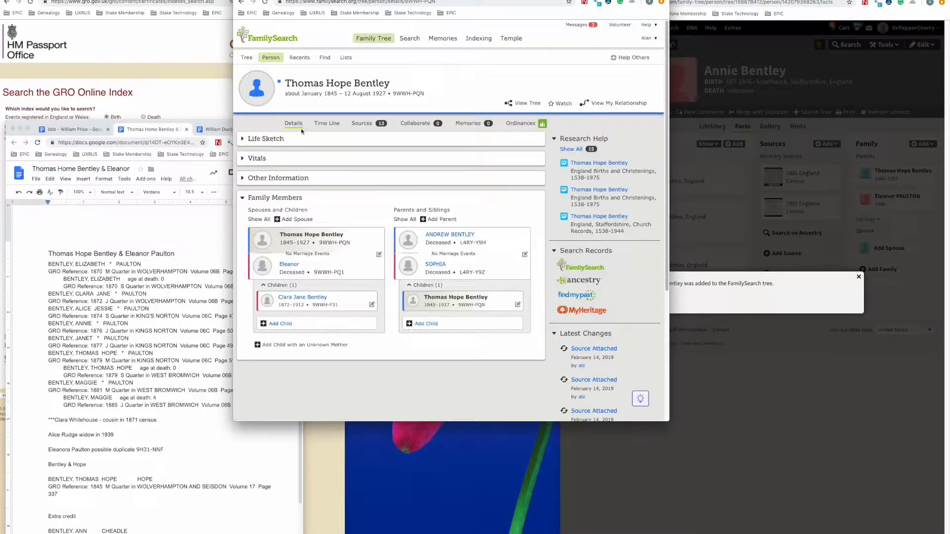
{"action": "left_click", "coordinate": [265, 2]}
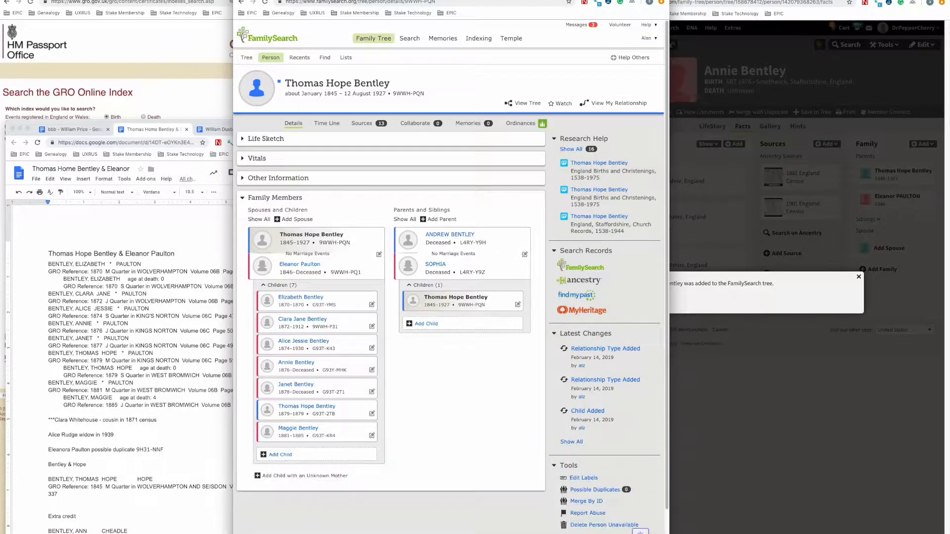
{"action": "left_click", "coordinate": [805, 411]}
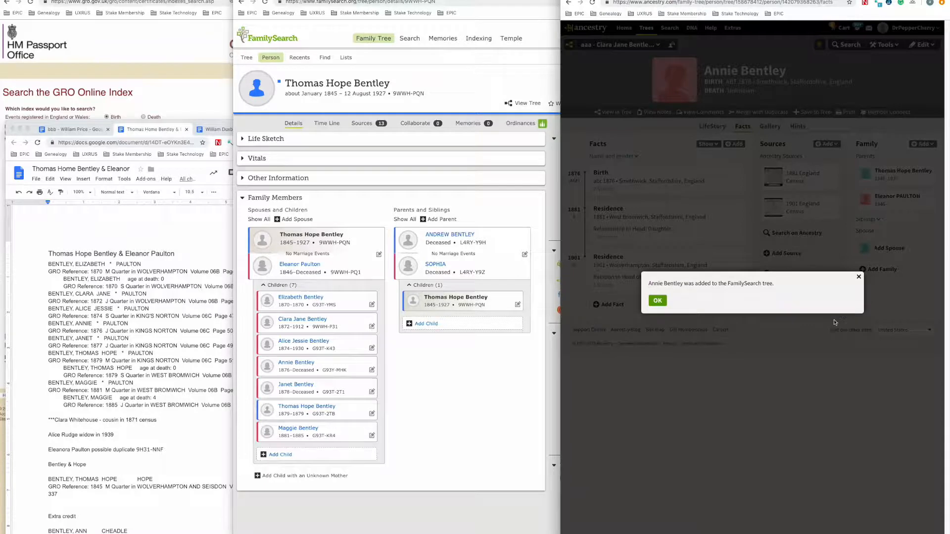
Step: Return to the husband's profile in Ancestry and compare his children with the FamilySearch list, viewing the summary of the son born in 1879
{"action": "left_click", "coordinate": [858, 276]}
{"action": "left_click", "coordinate": [903, 176]}
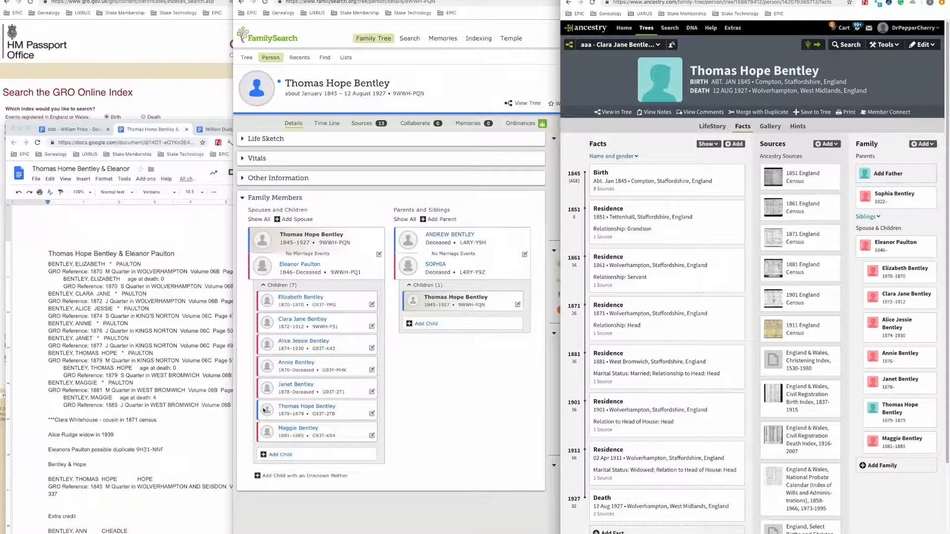
{"action": "double_click", "coordinate": [294, 408]}
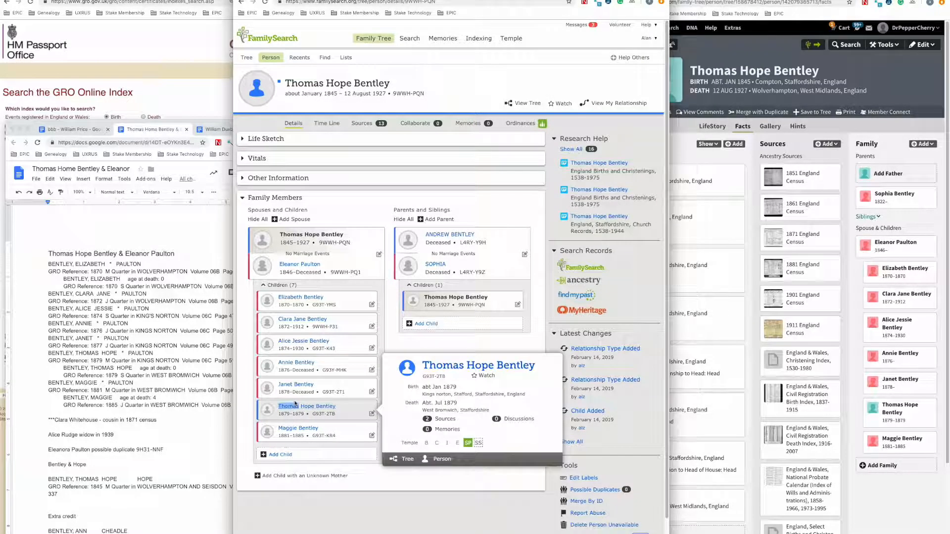
{"action": "left_click", "coordinate": [296, 386]}
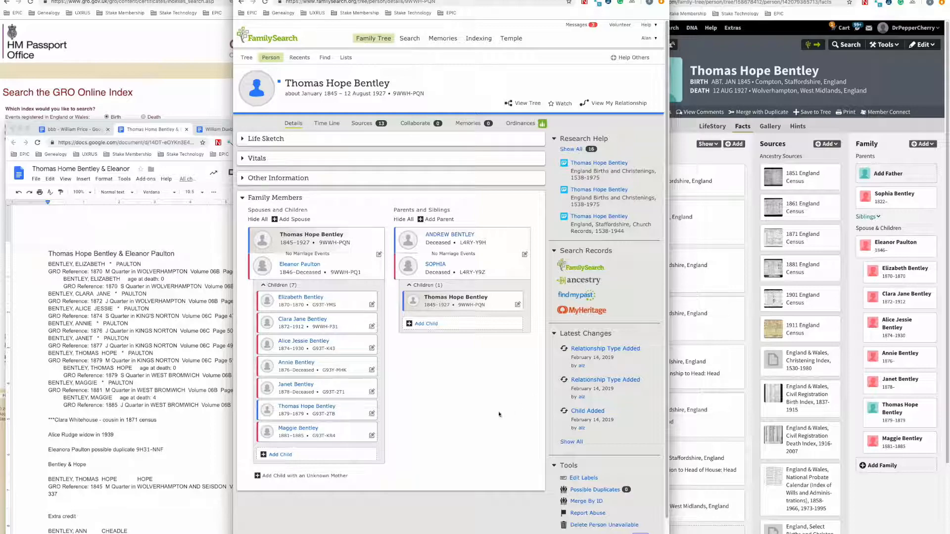
Step: Switch to the Google Docs research notes, move the window clear of the GRO search form, and review the 1939 widow and possible-duplicate notes
{"action": "left_click", "coordinate": [204, 435]}
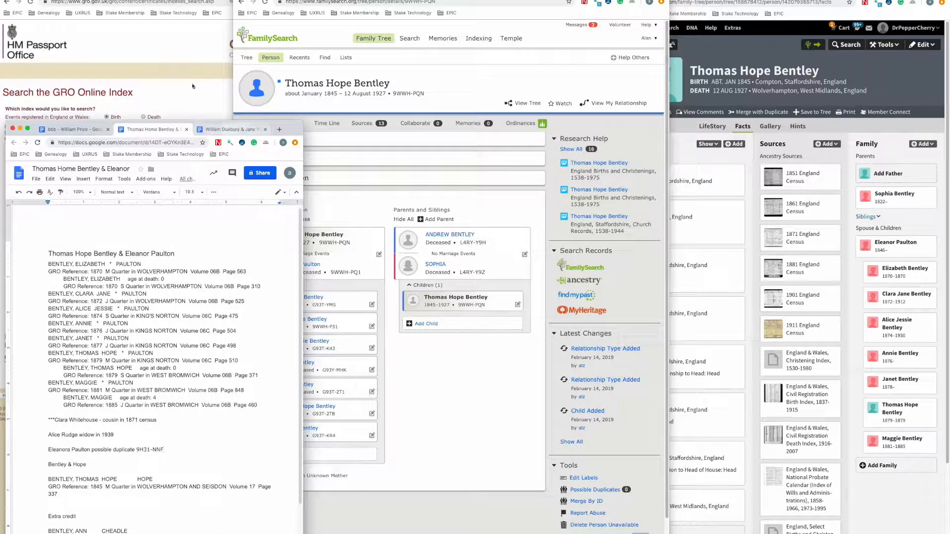
{"action": "left_click_drag", "start_coordinate": [279, 129], "coordinate": [540, 124]}
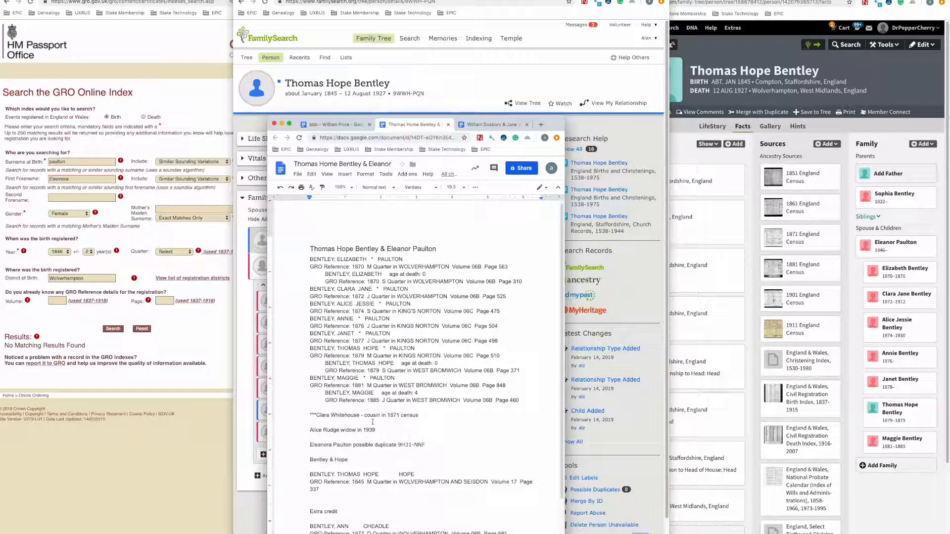
{"action": "left_click_drag", "start_coordinate": [376, 430], "coordinate": [303, 430]}
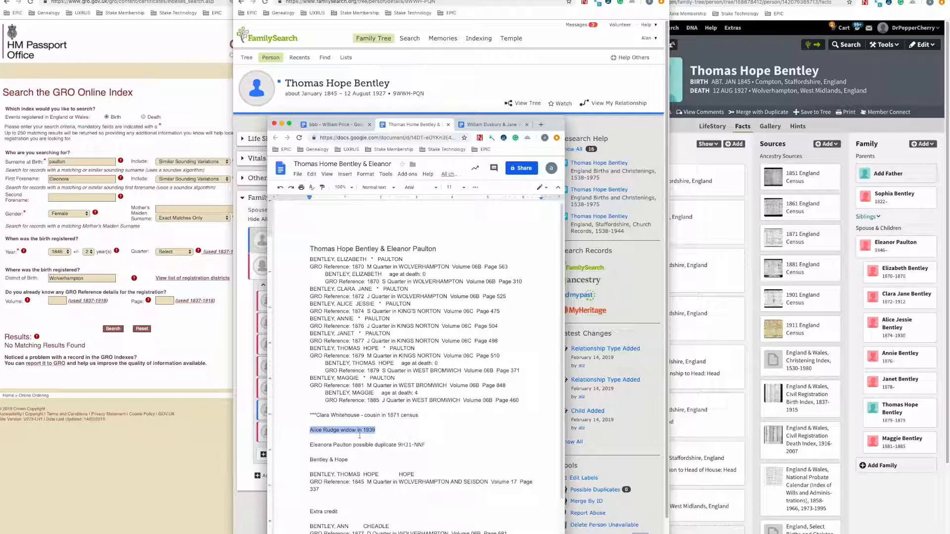
{"action": "left_click_drag", "start_coordinate": [424, 444], "coordinate": [306, 443]}
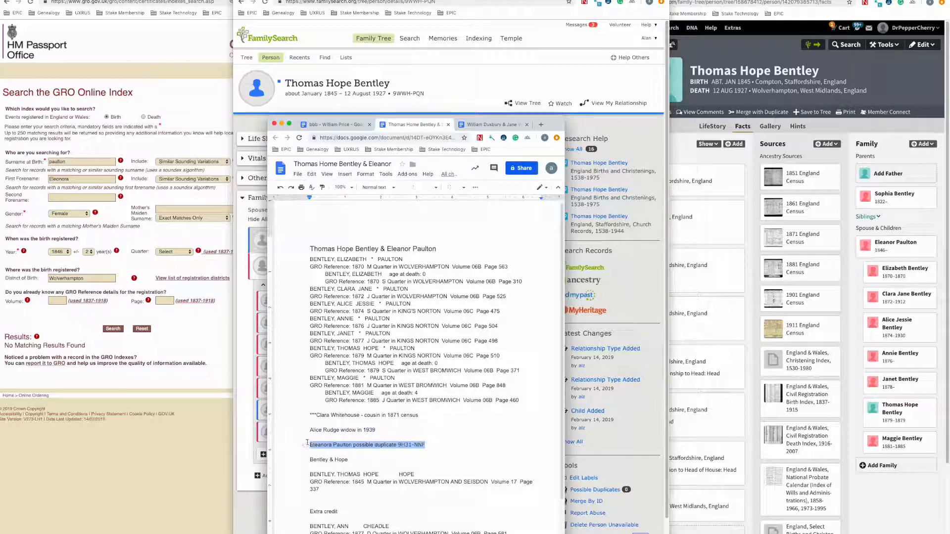